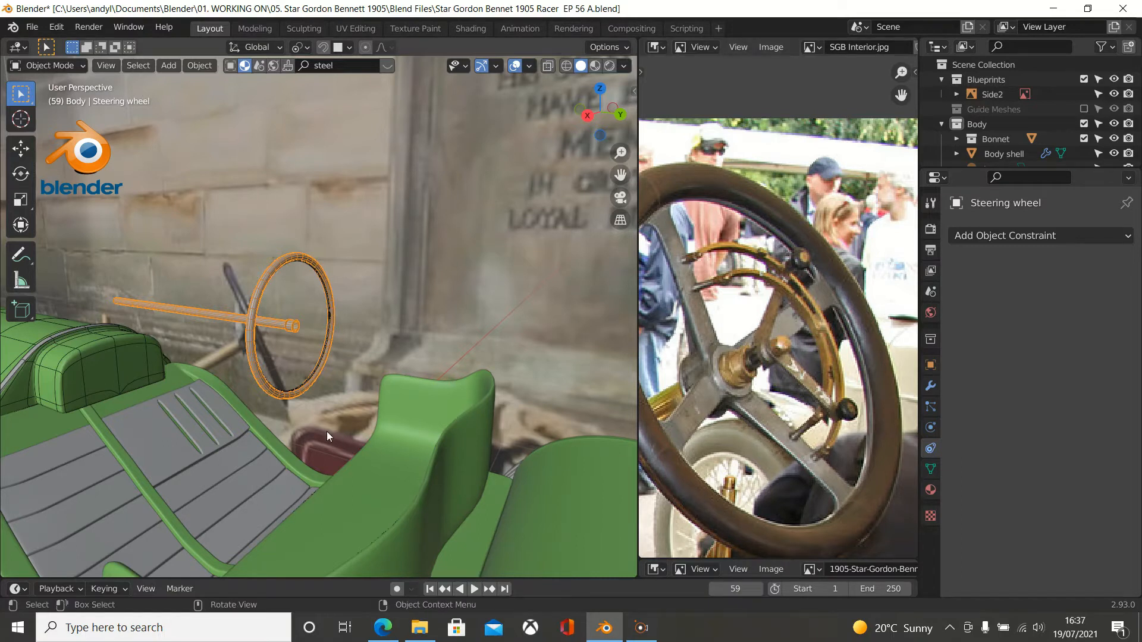
Widen the 3D viewport and examine the small plate against the steering wheel rim from the back in orthographic view.
middle_click_drag(326, 431, 534, 432)
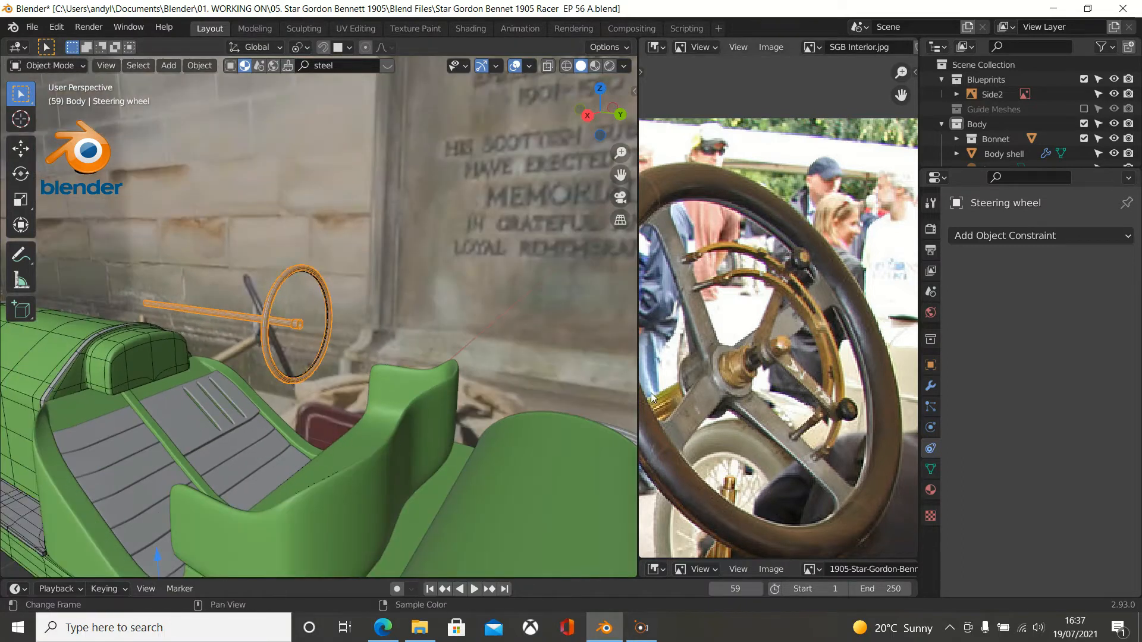
left_click_drag(636, 396, 862, 396)
scroll(352, 401, "up", 3)
middle_click_drag(371, 397, 301, 399)
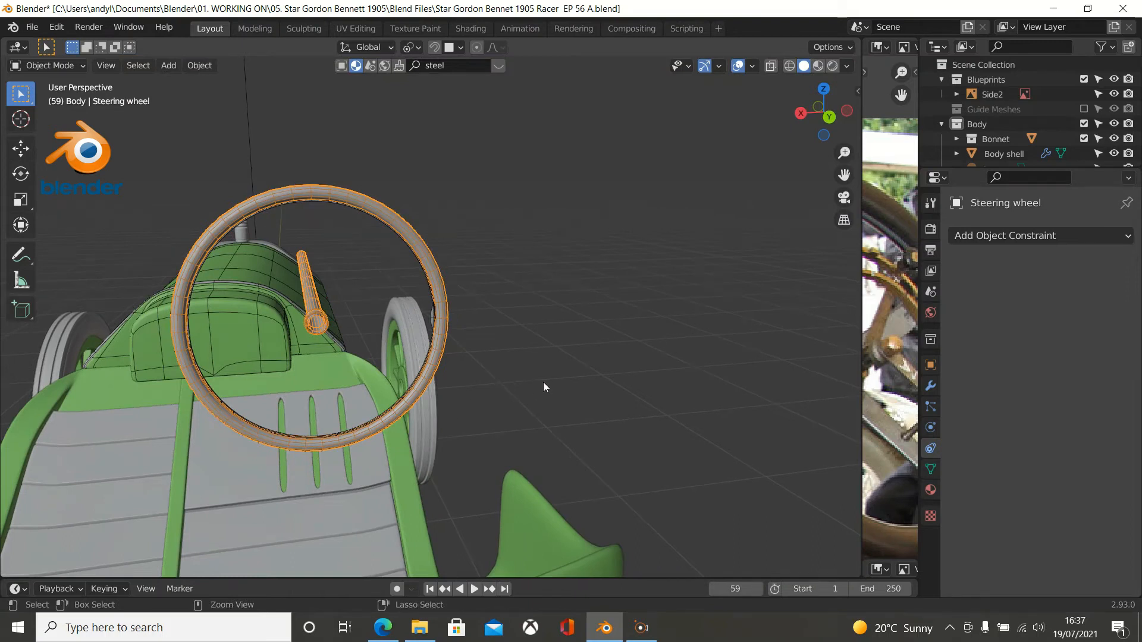
key("ctrl+KP_1")
scroll(534, 342, "up", 3)
scroll(534, 342, "up", 3)
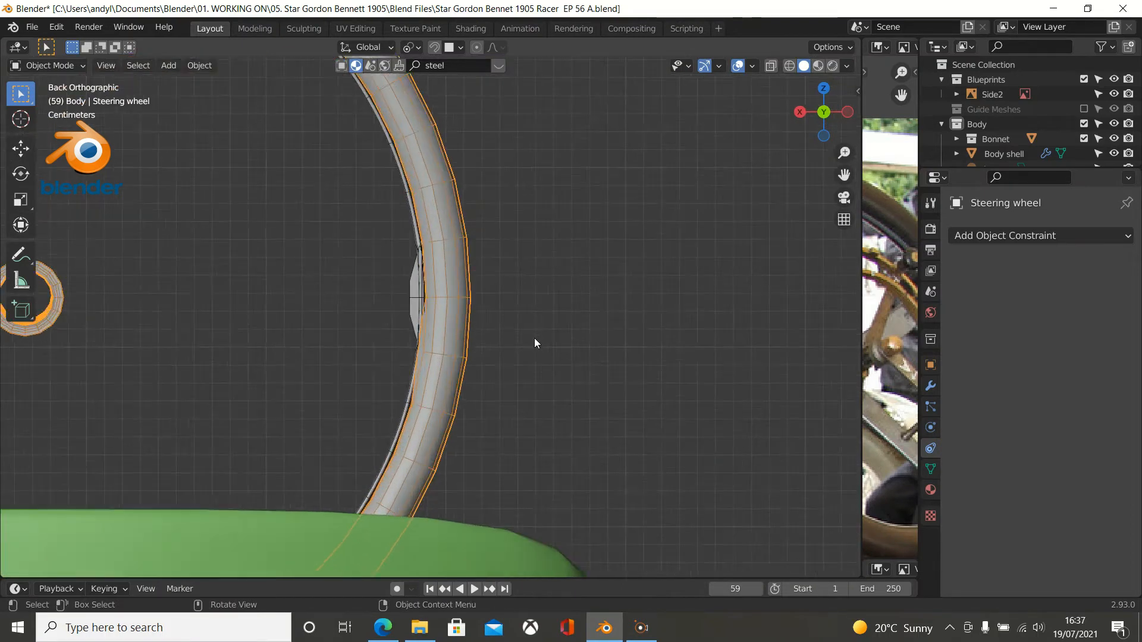
scroll(355, 300, "up", 3)
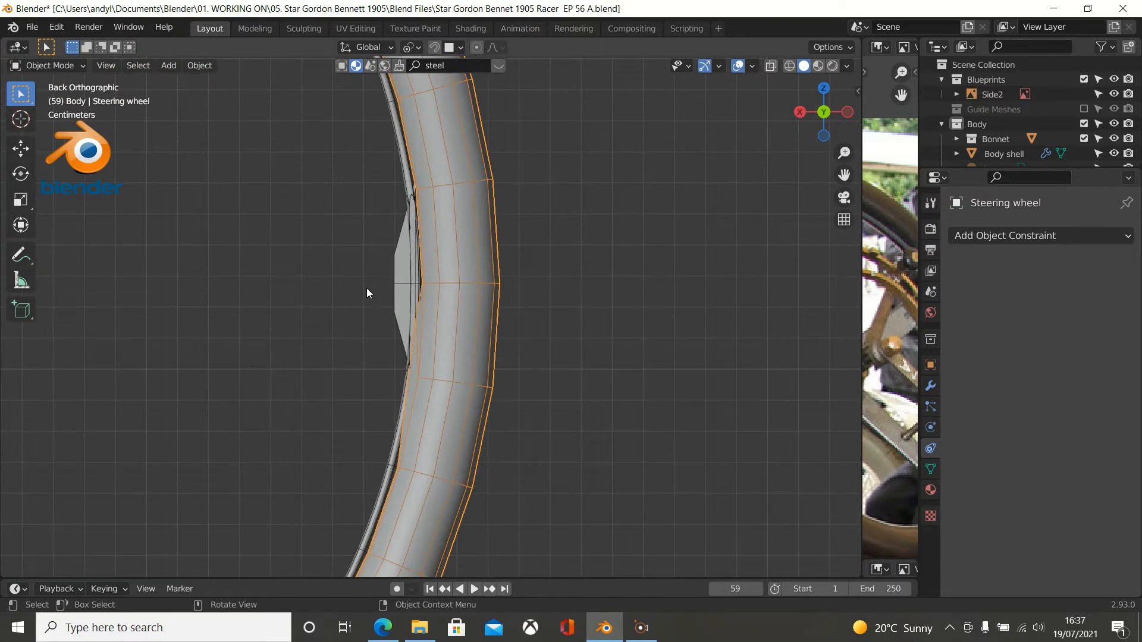
scroll(306, 320, "down", 1)
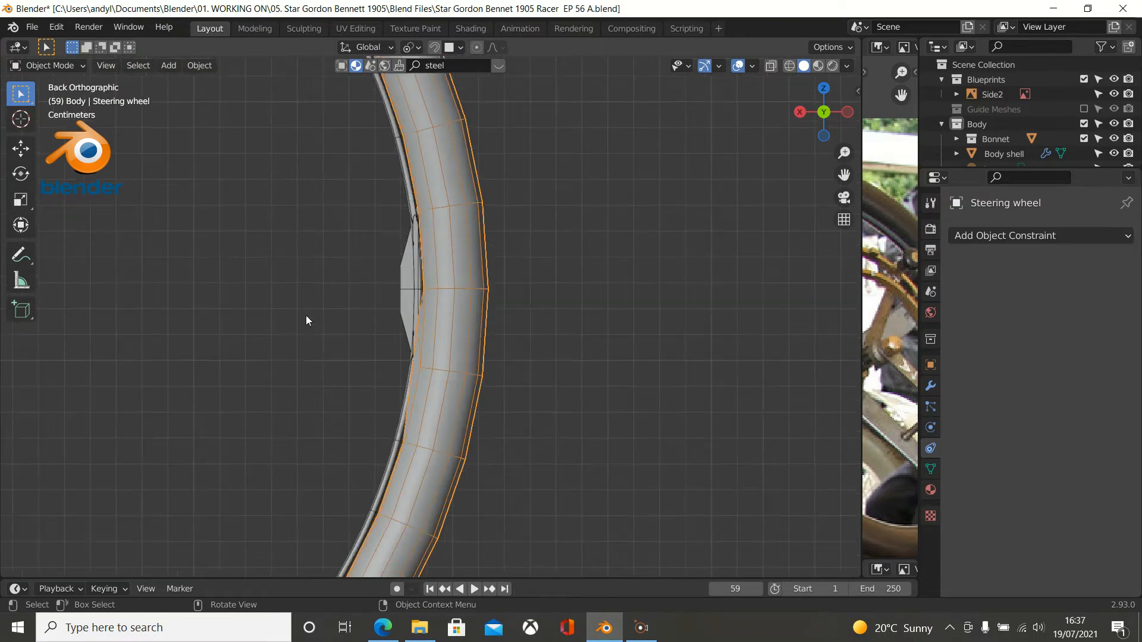
Examine the steering wheel rim and the small plate together in Edit Mode to see how their meshes meet.
left_click(409, 302)
left_click(435, 315)
key("Tab")
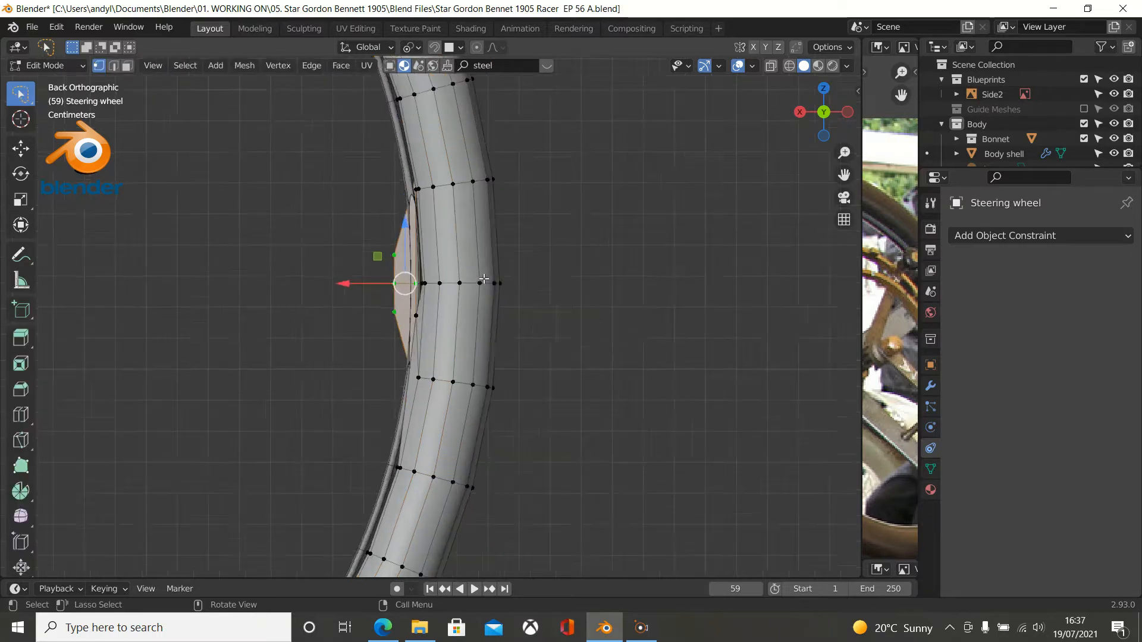
scroll(484, 278, "up", 2)
scroll(494, 308, "up", 1)
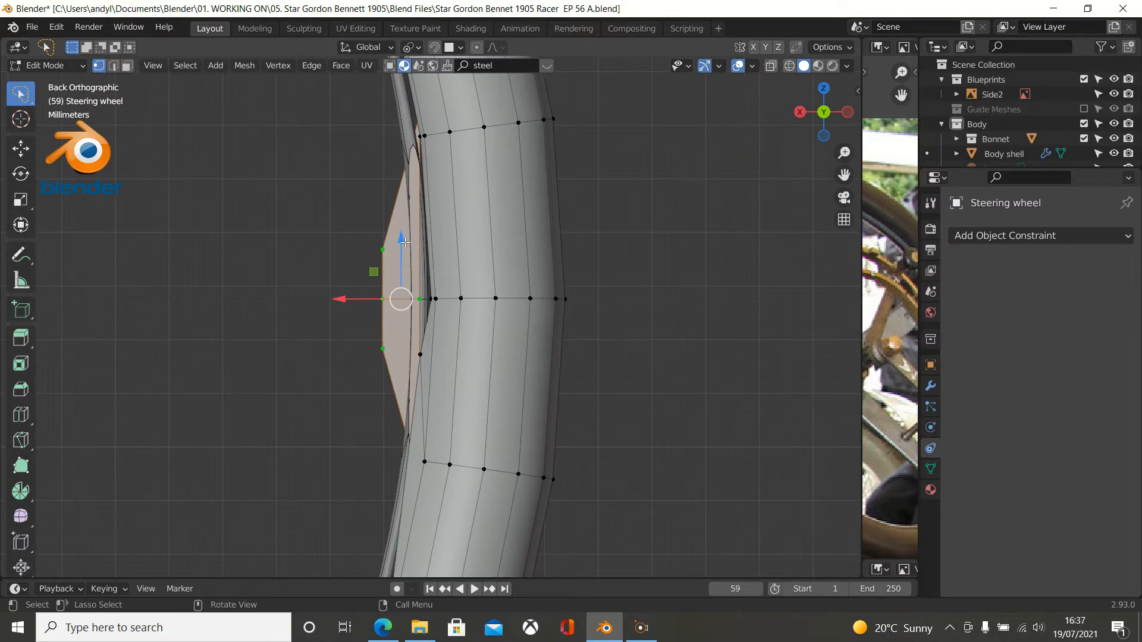
key("Tab")
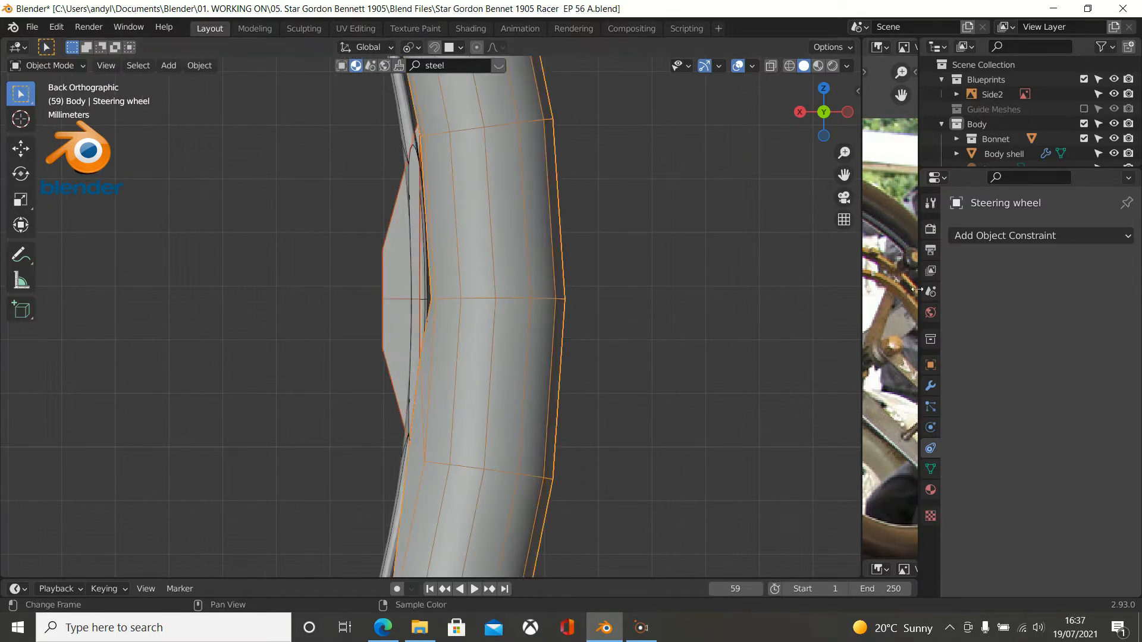
Compare the steering wheel rim with and without its Subdivision modifier displayed in the viewport.
left_click(930, 386)
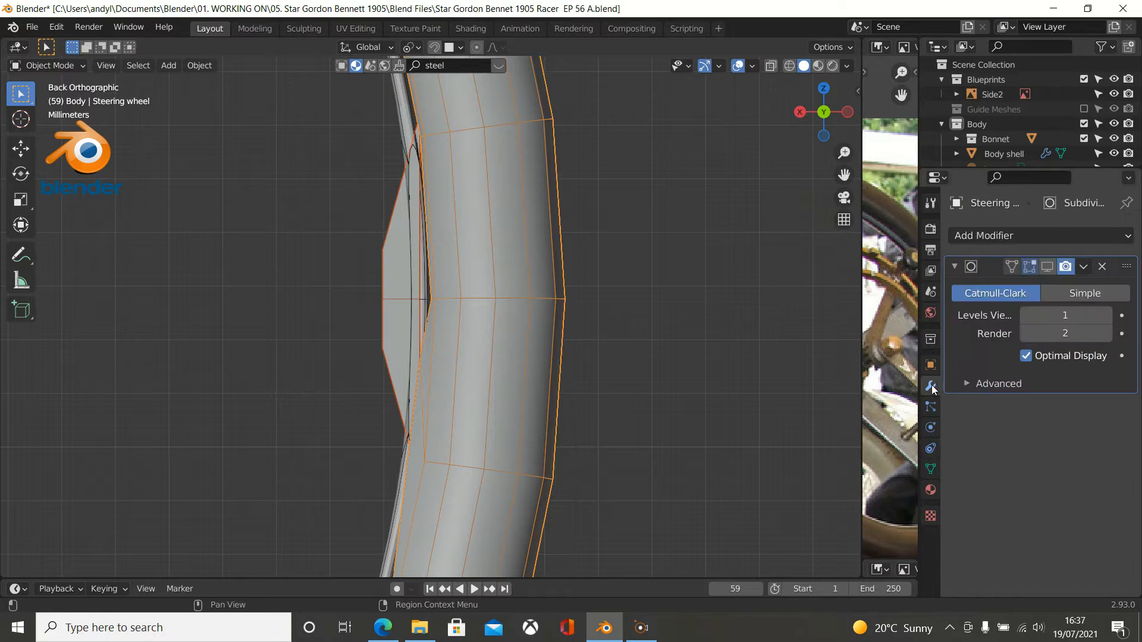
left_click(1051, 269)
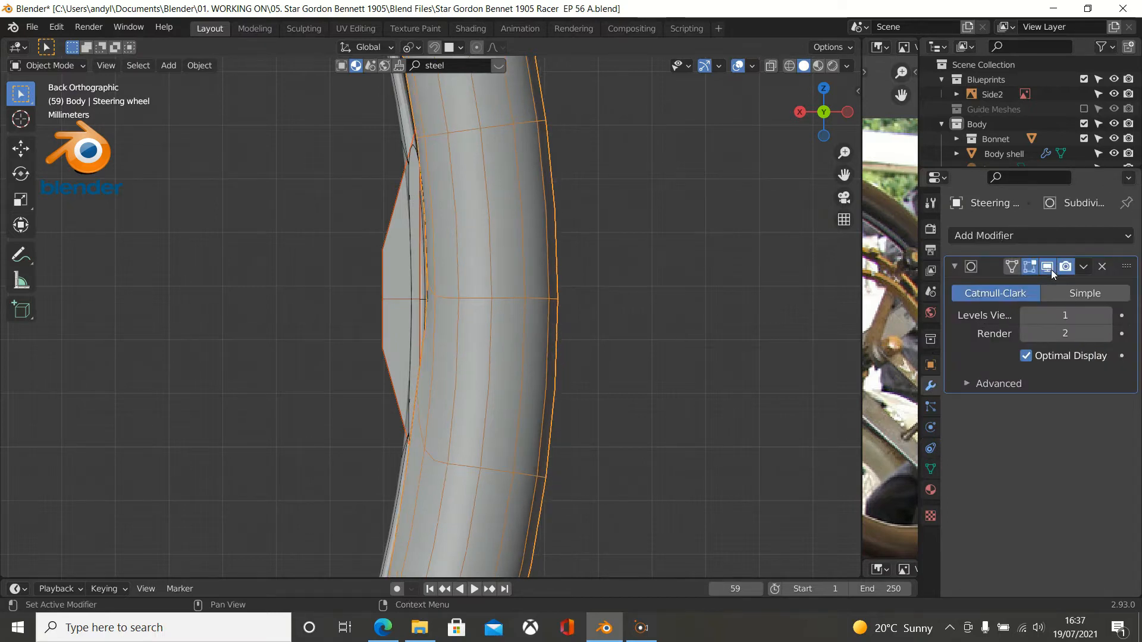
left_click(1051, 270)
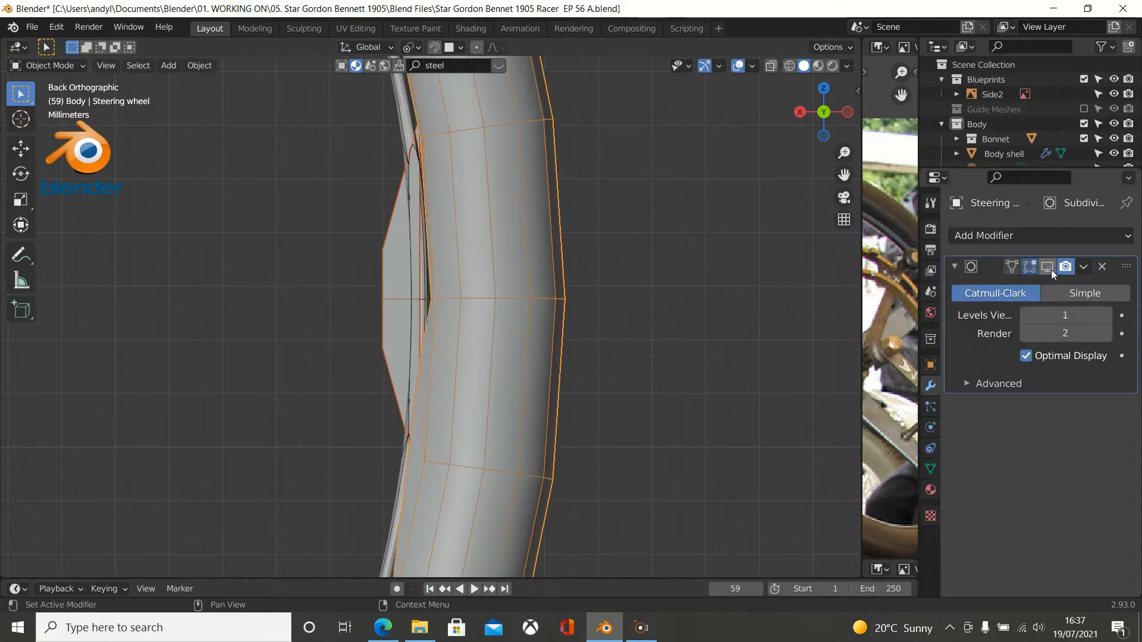
Select the small plate beside the rim on its own and inspect its mesh in Edit Mode.
left_click(412, 299)
left_click(394, 320)
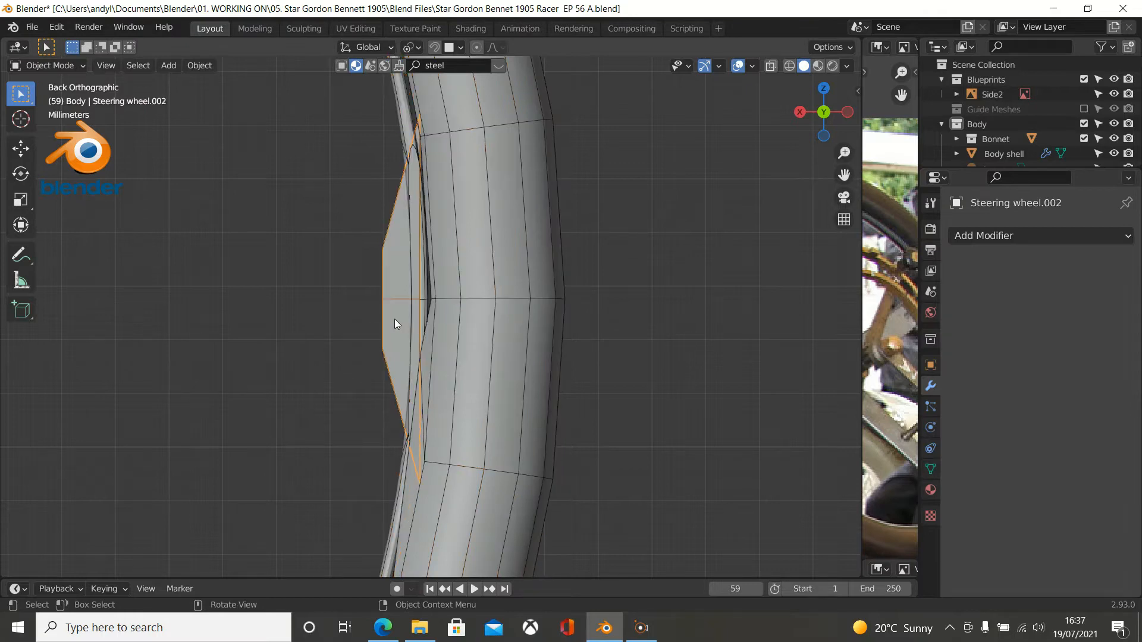
scroll(418, 279, "up", 2)
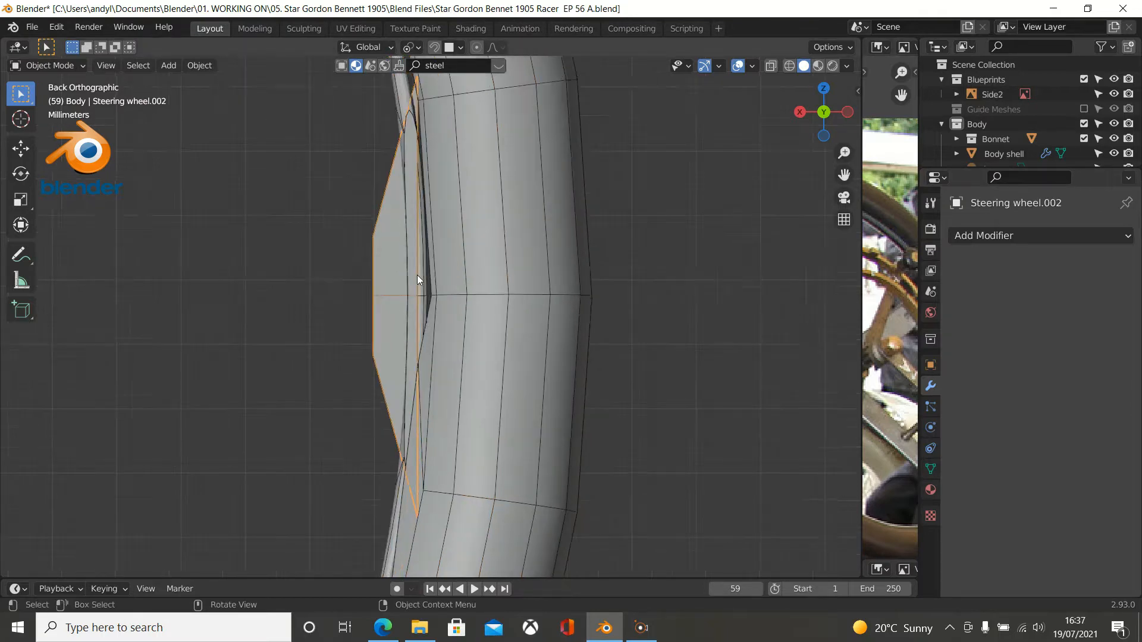
scroll(416, 275, "down", 2)
scroll(428, 347, "up", 1)
middle_click_drag(428, 347, 428, 373, "shift")
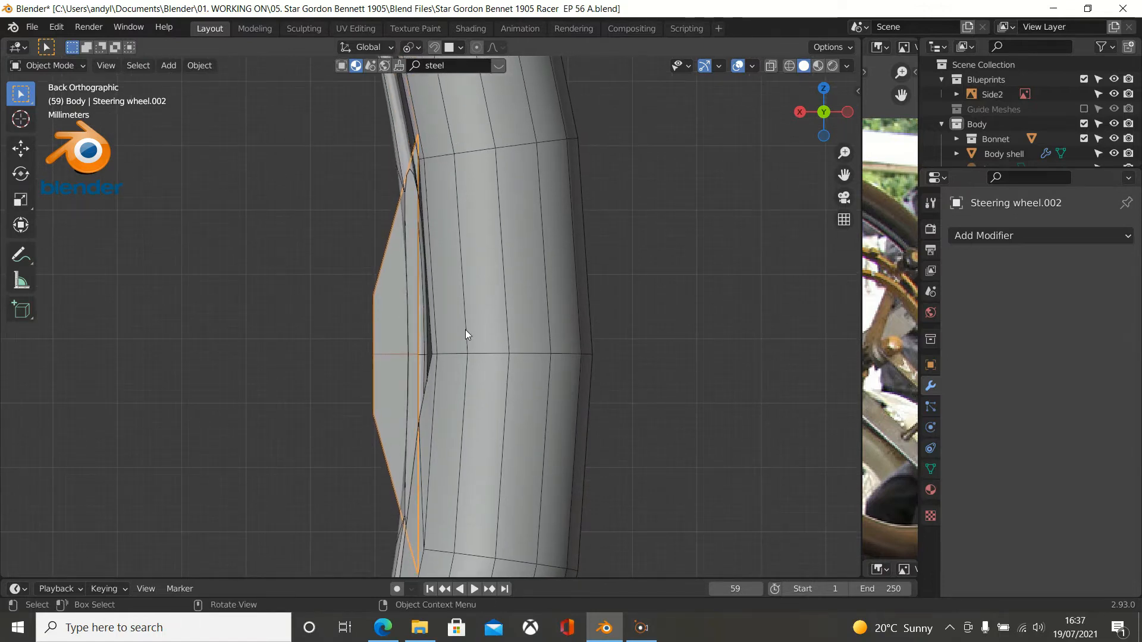
key("Tab")
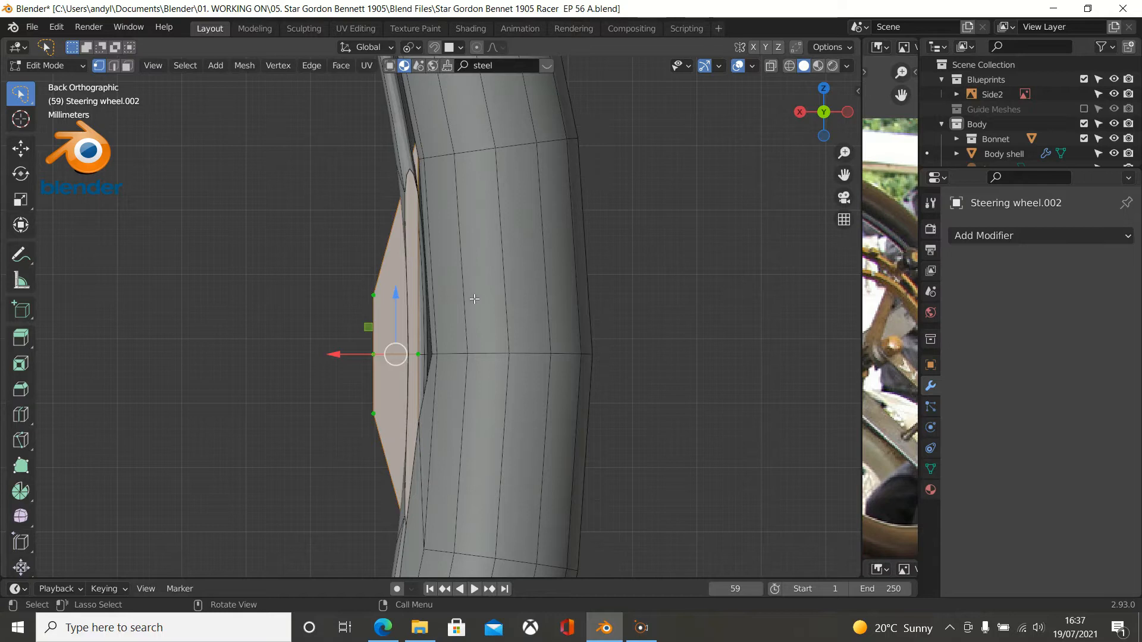
key("Tab")
Select the thin ring inside the wheel rim and inspect its mesh vertices in Edit Mode.
left_click(559, 312)
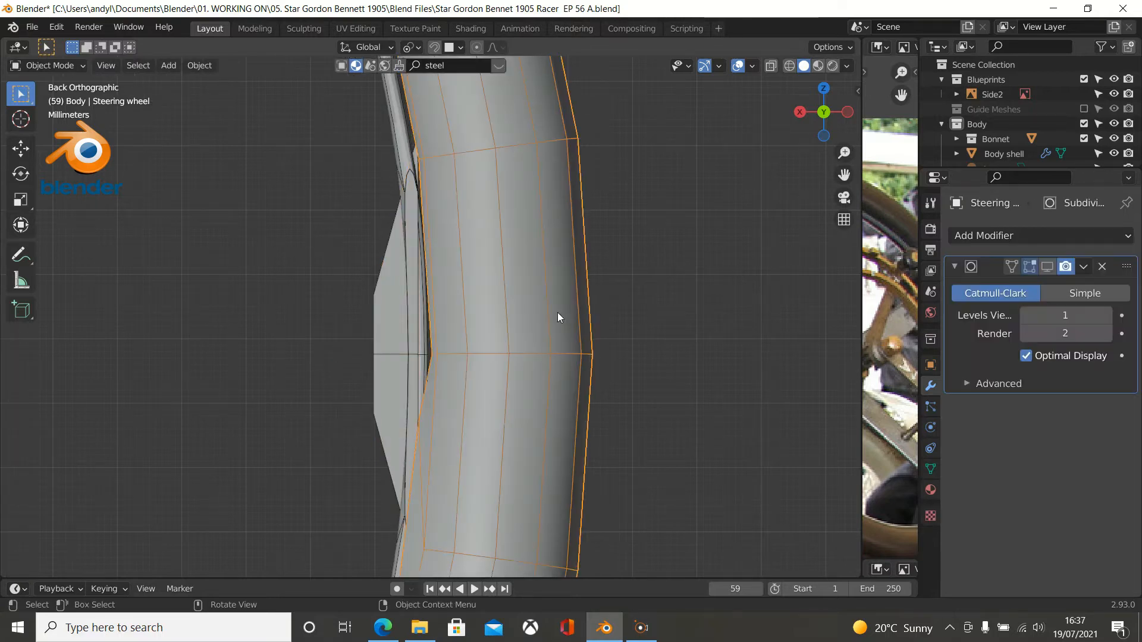
left_click(407, 341)
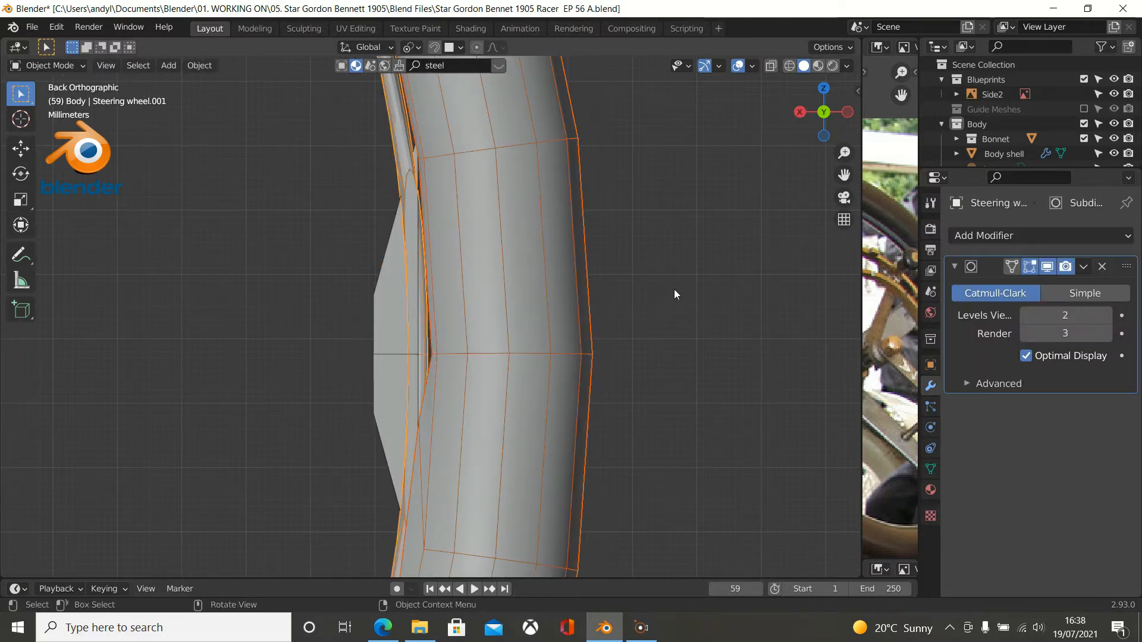
key("Tab")
scroll(604, 274, "up", 2)
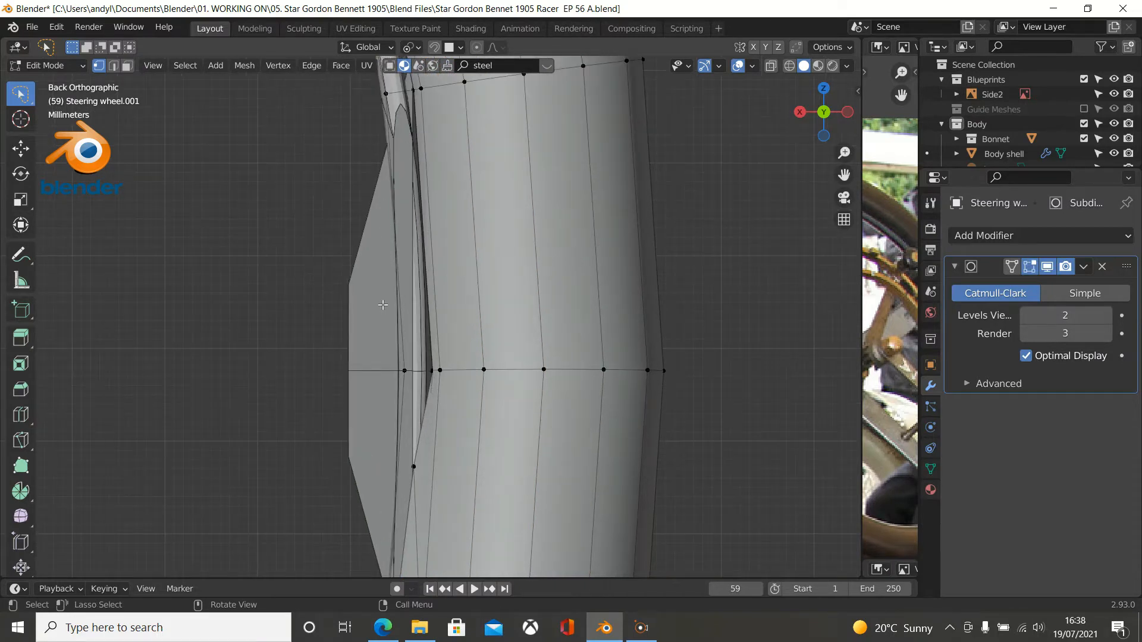
scroll(383, 320, "down", 2)
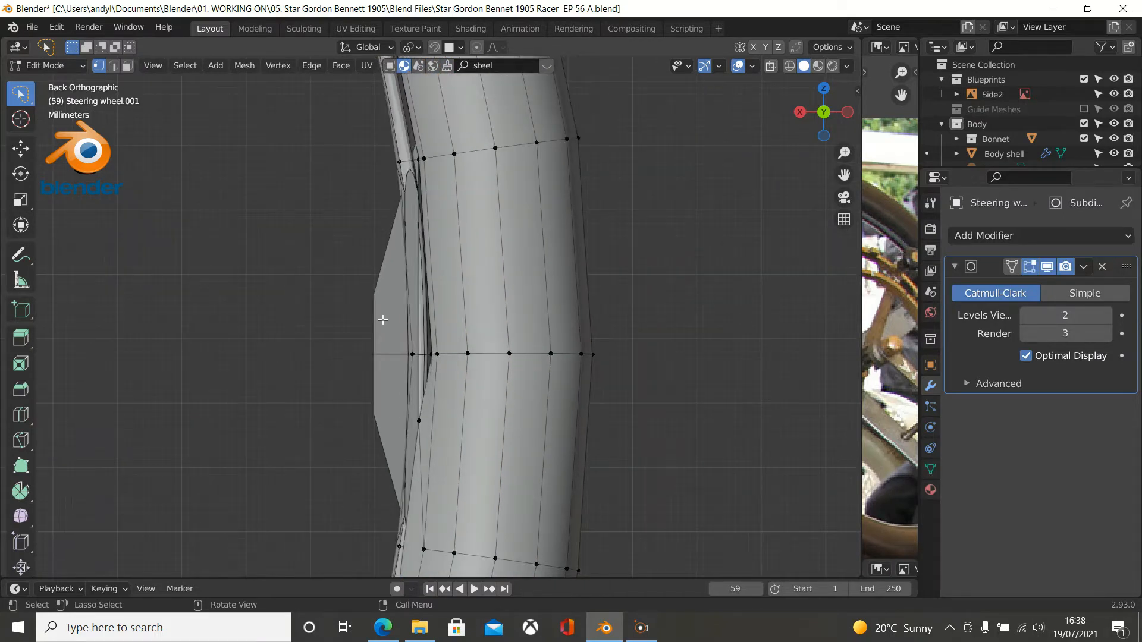
key("Tab")
Move the small plate's whole mesh about 5.2 mm along X, away from the wheel rim.
left_click(383, 319)
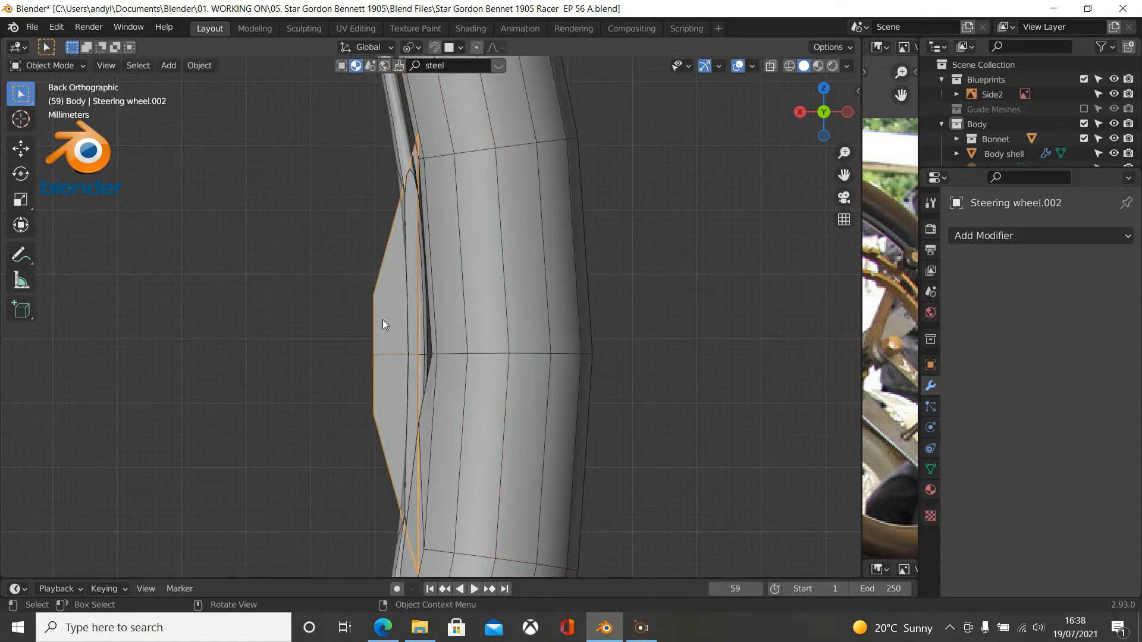
key("Tab")
left_click_drag(352, 356, 314, 353)
scroll(395, 337, "down", 8)
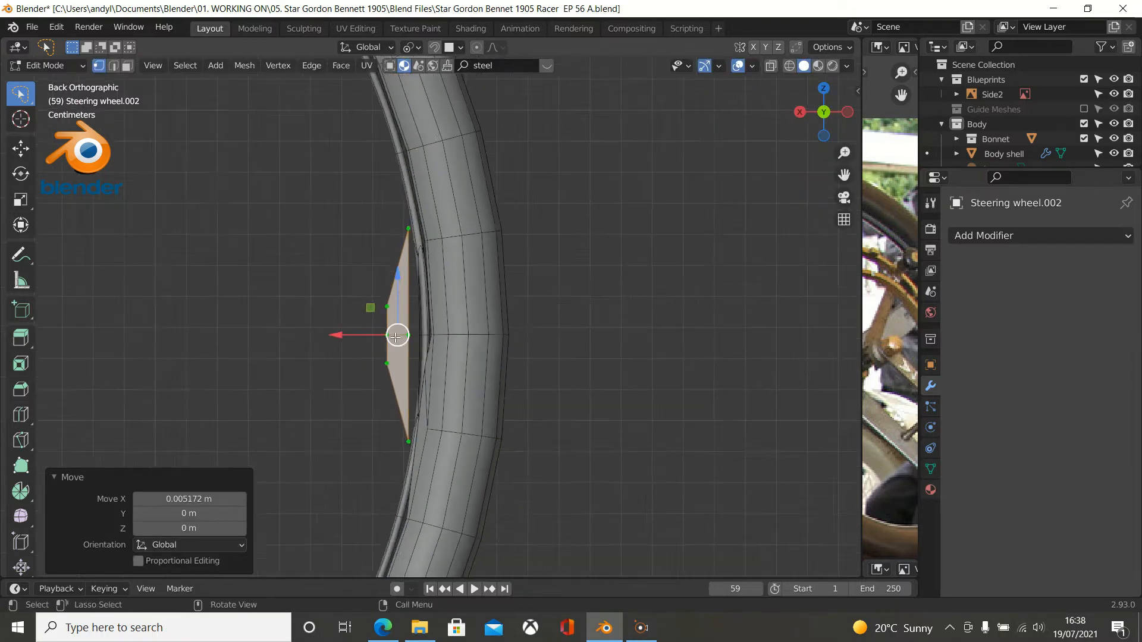
scroll(394, 337, "up", 8)
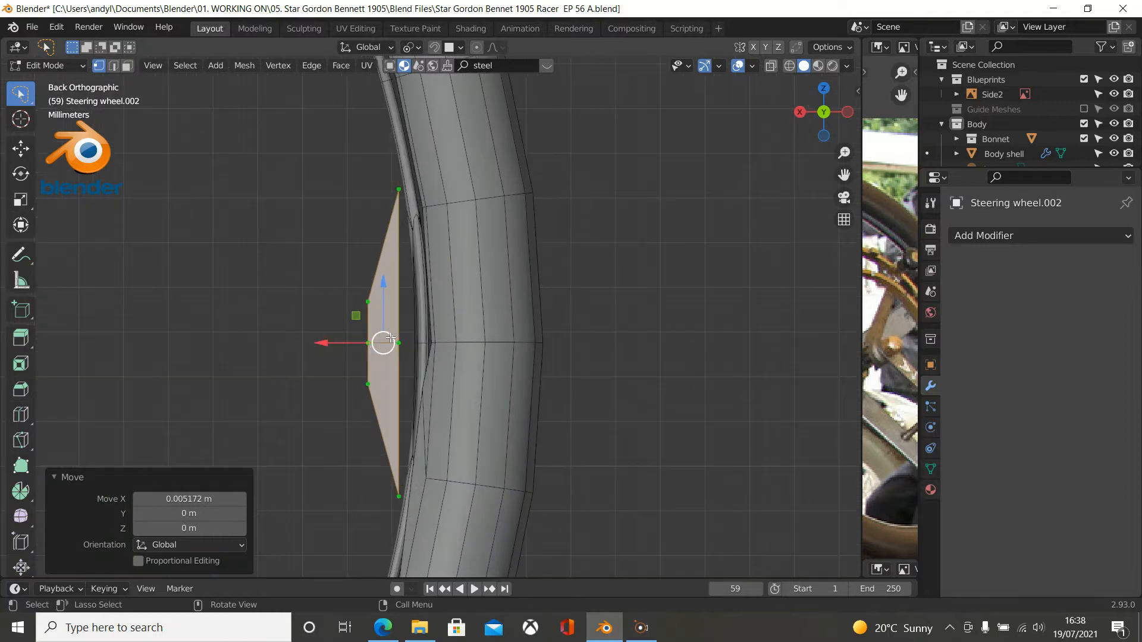
Open the wheel rim and the small plate together for mesh editing.
key("Tab")
left_click(462, 352)
key("Tab")
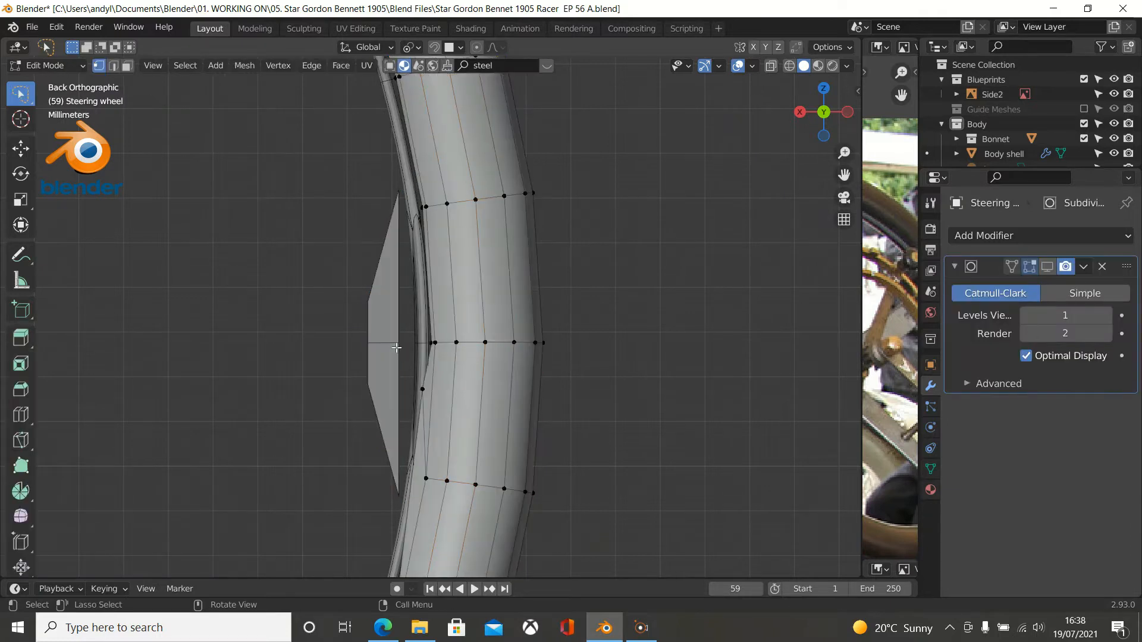
key("Tab")
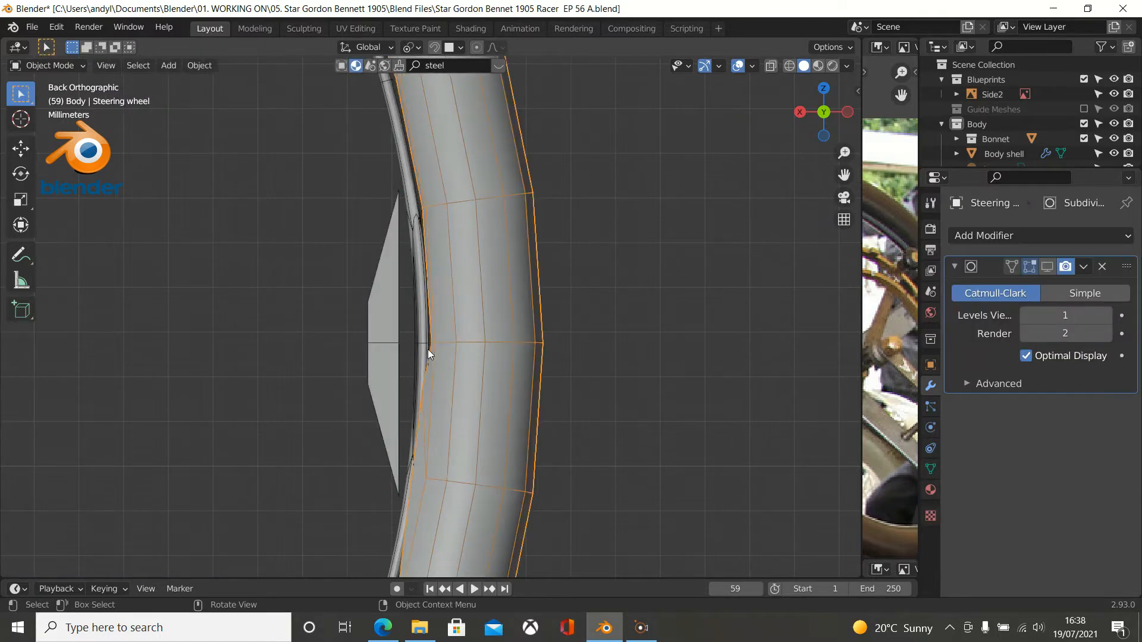
left_click(387, 356, "shift")
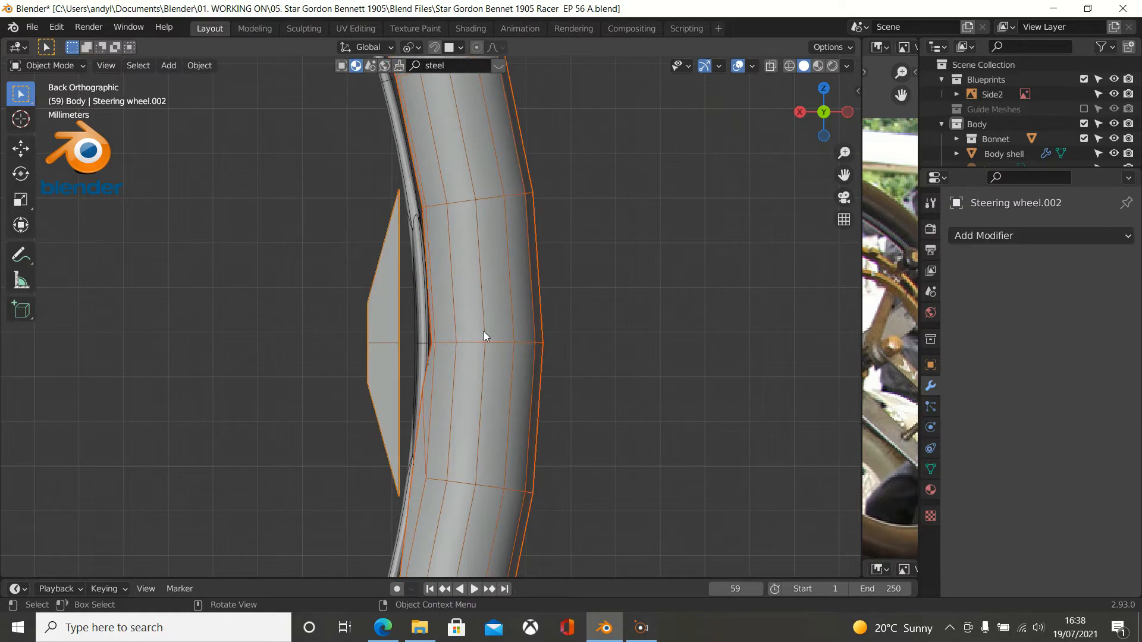
key("Tab")
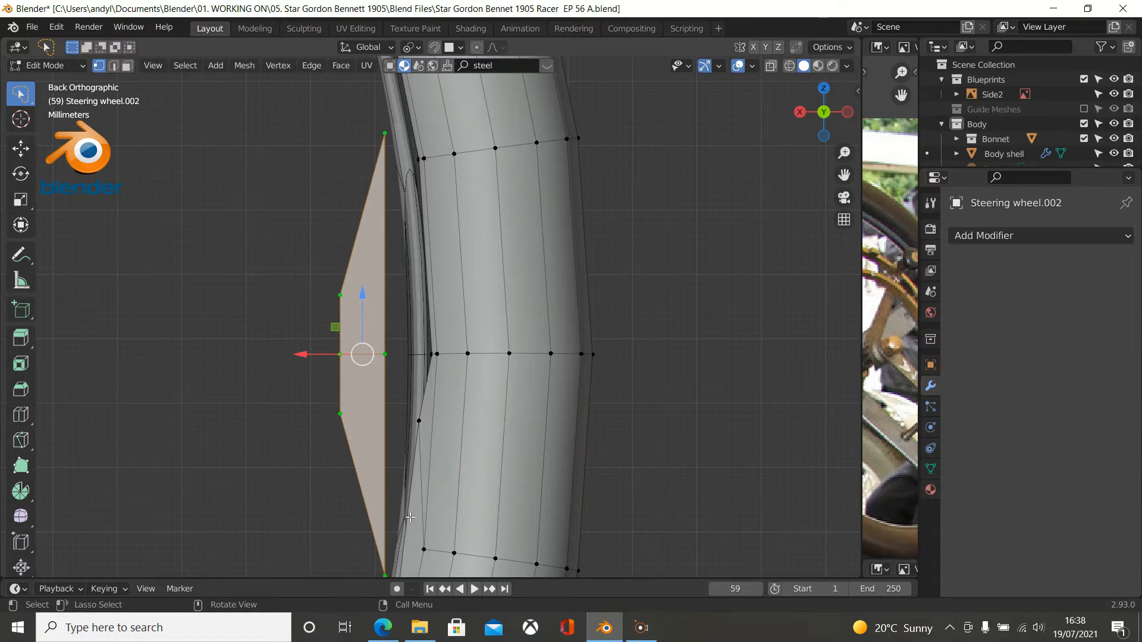
Slide the stray vertex on the rim's inner edge down to the next edge loop, with a factor of 0.393.
scroll(409, 516, "down", 1)
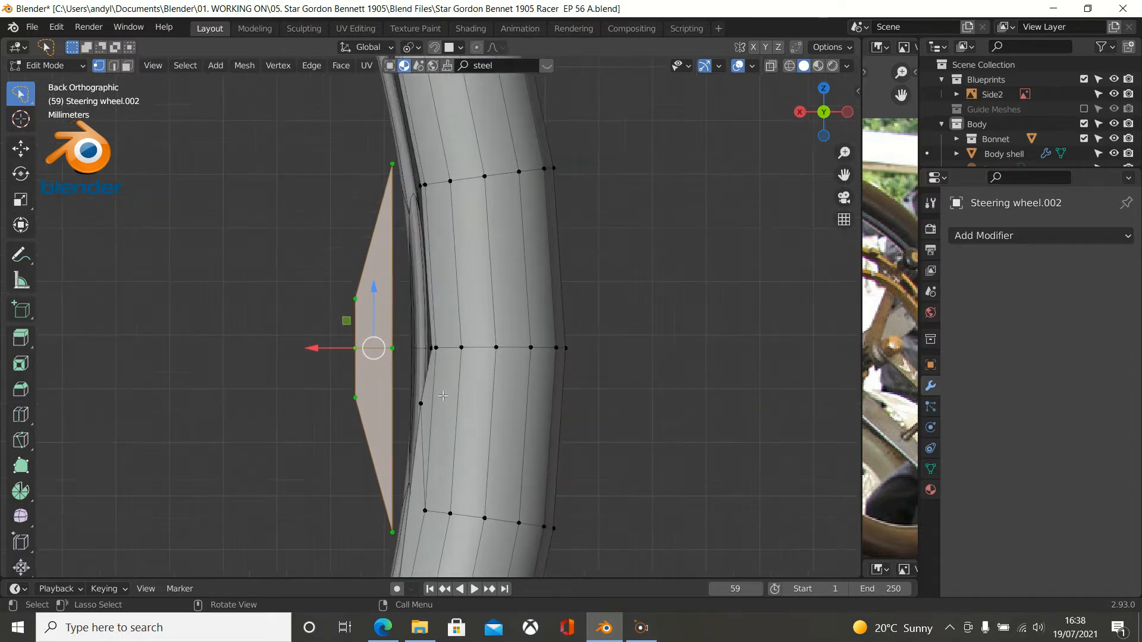
left_click(423, 404)
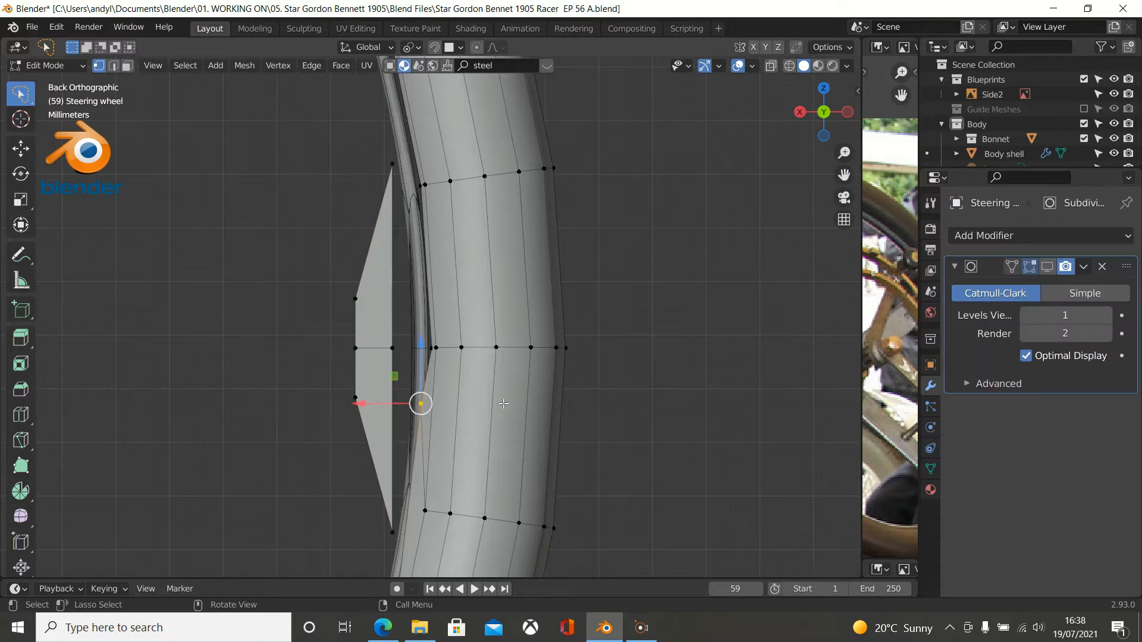
key("shift+v")
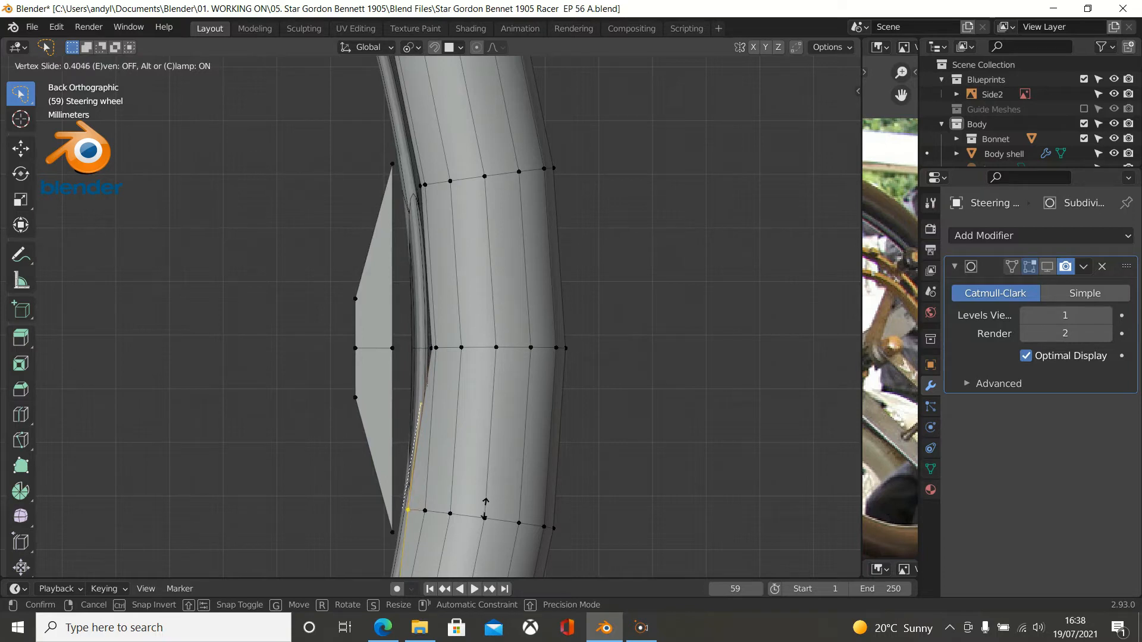
left_click(485, 507)
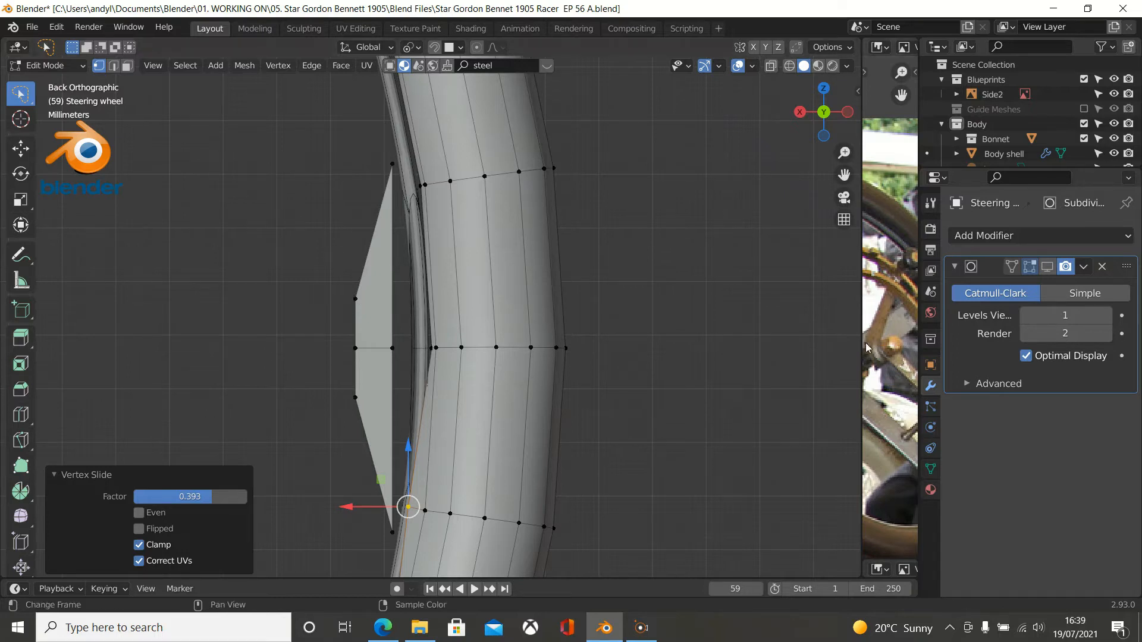
Give the reference photo more room beside the model and move the whole small plate about 4.4 mm along X towards the rim.
left_click_drag(858, 345, 522, 371)
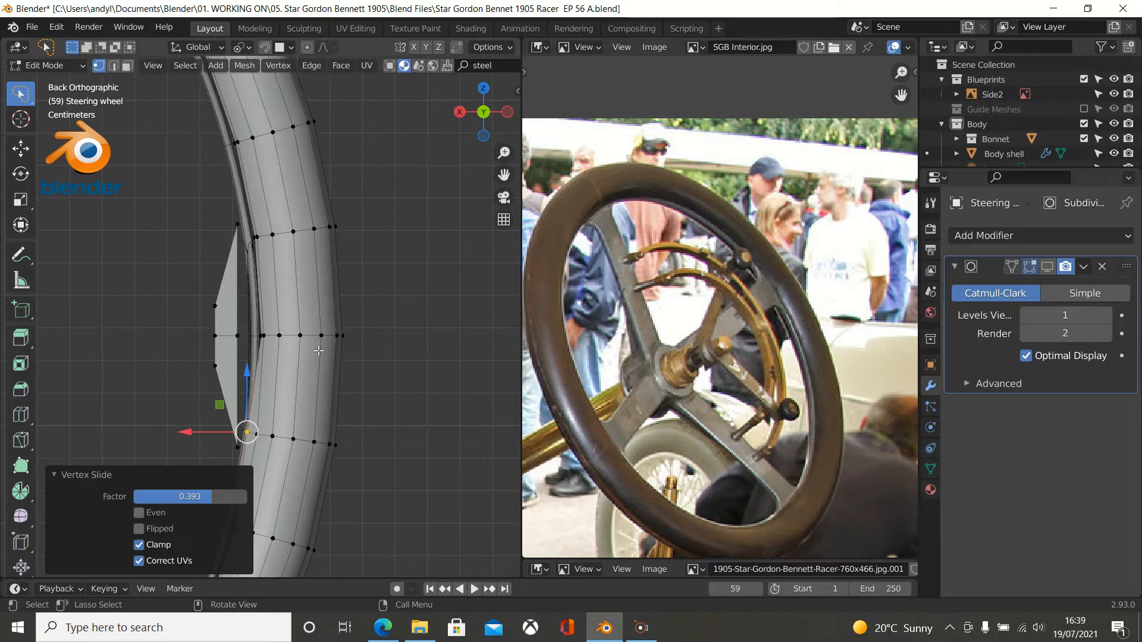
scroll(319, 351, "up", 2)
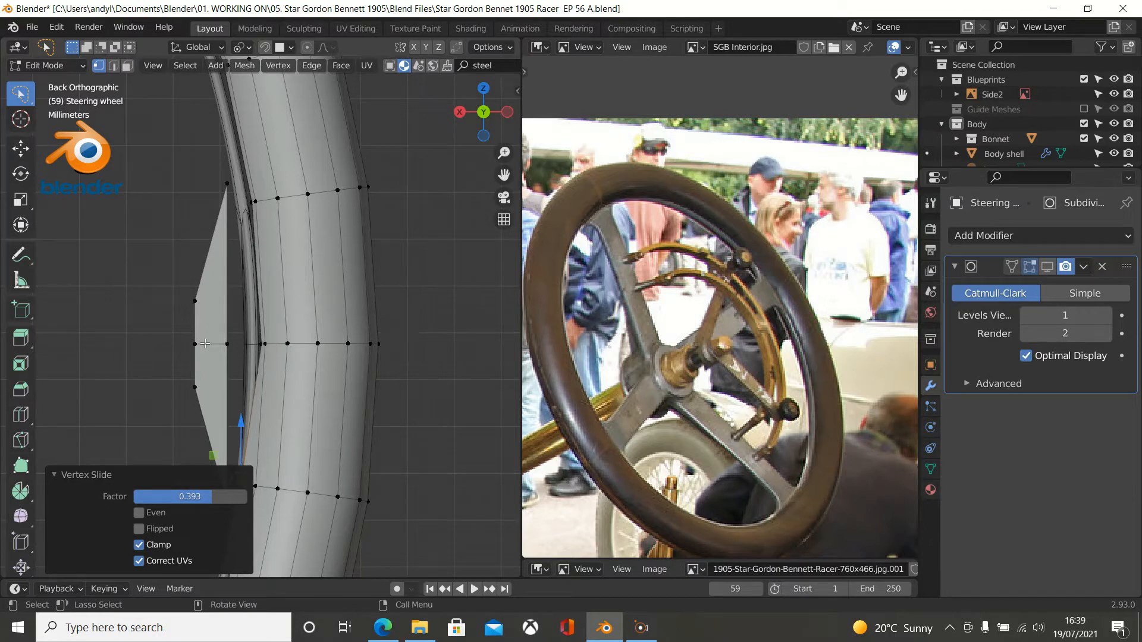
key("l")
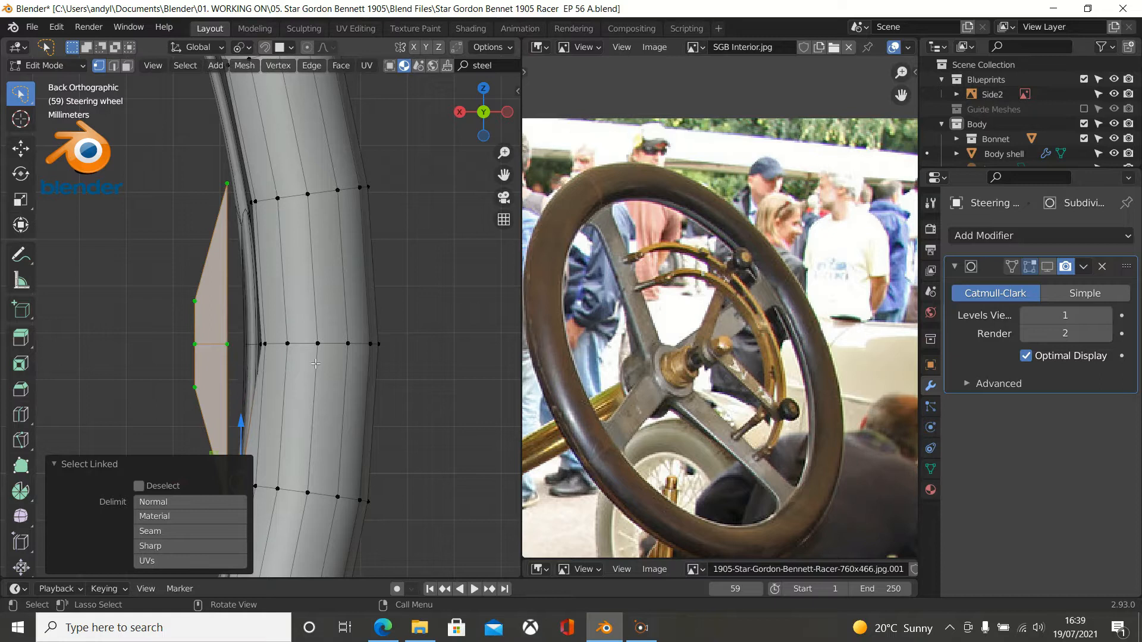
key("g")
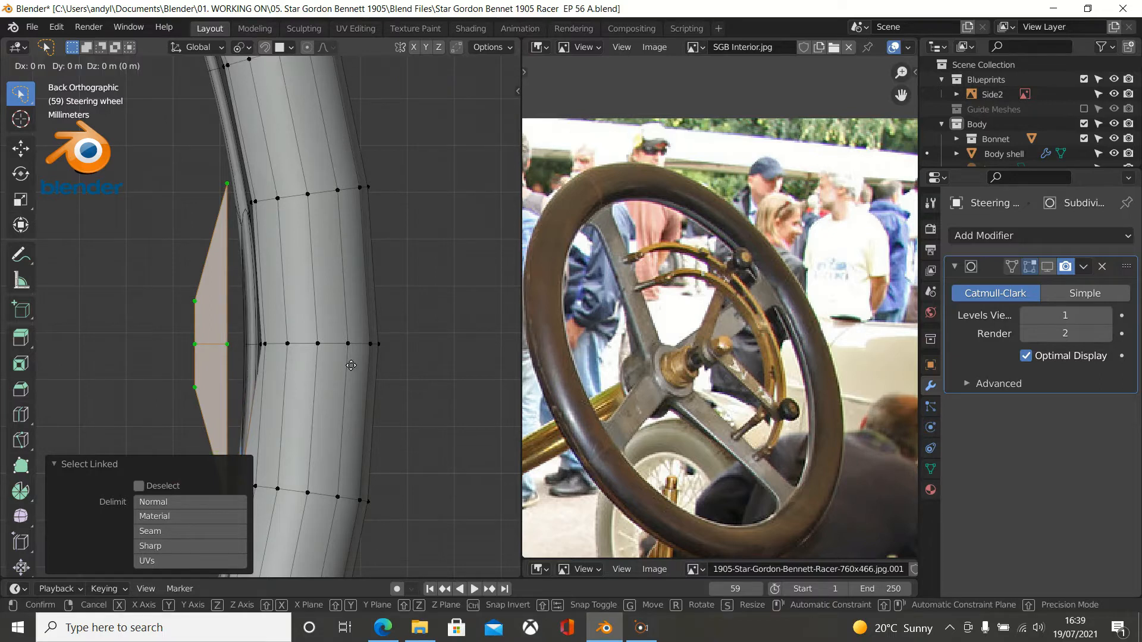
key("x")
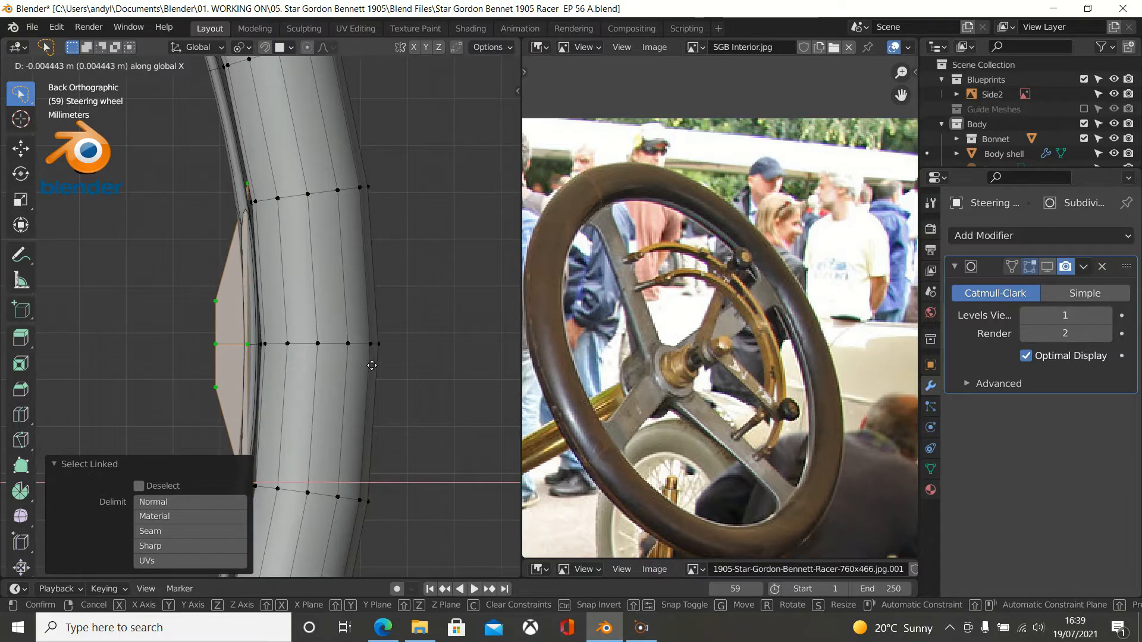
left_click(372, 365)
Show the model in wireframe and nudge the small plate about 0.6 mm along X, closer against the rim.
key("z")
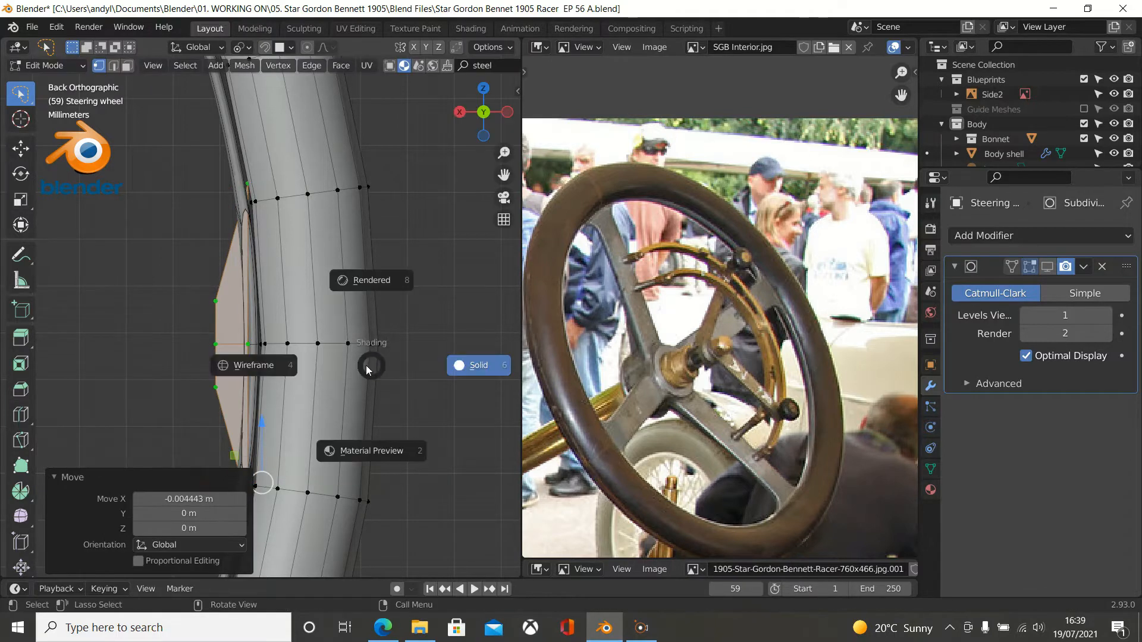
left_click(254, 365)
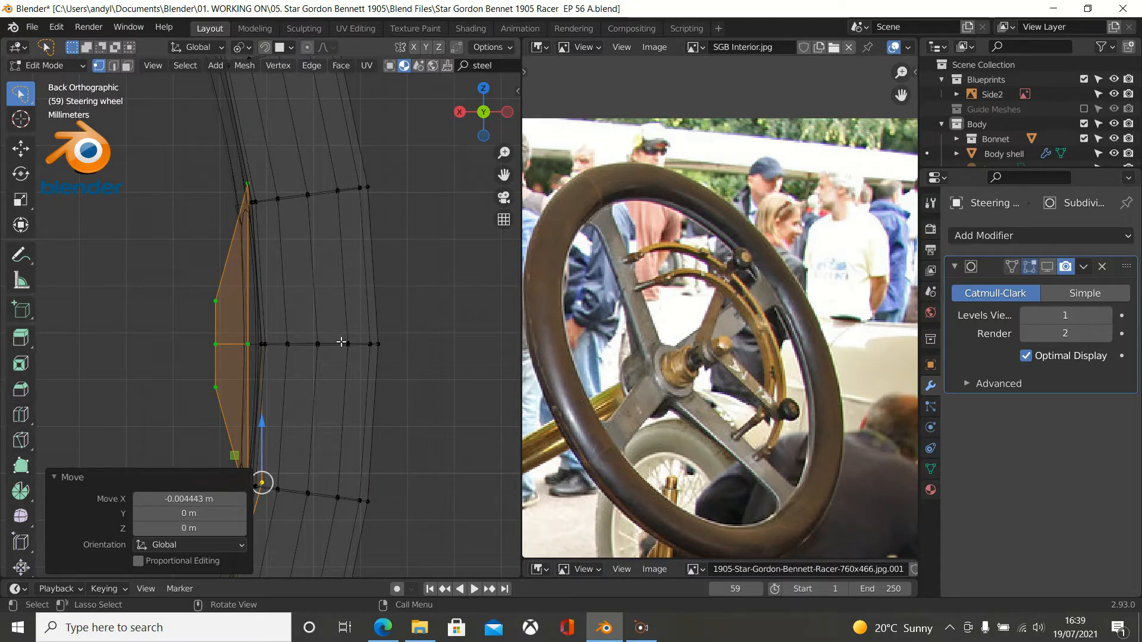
key("n")
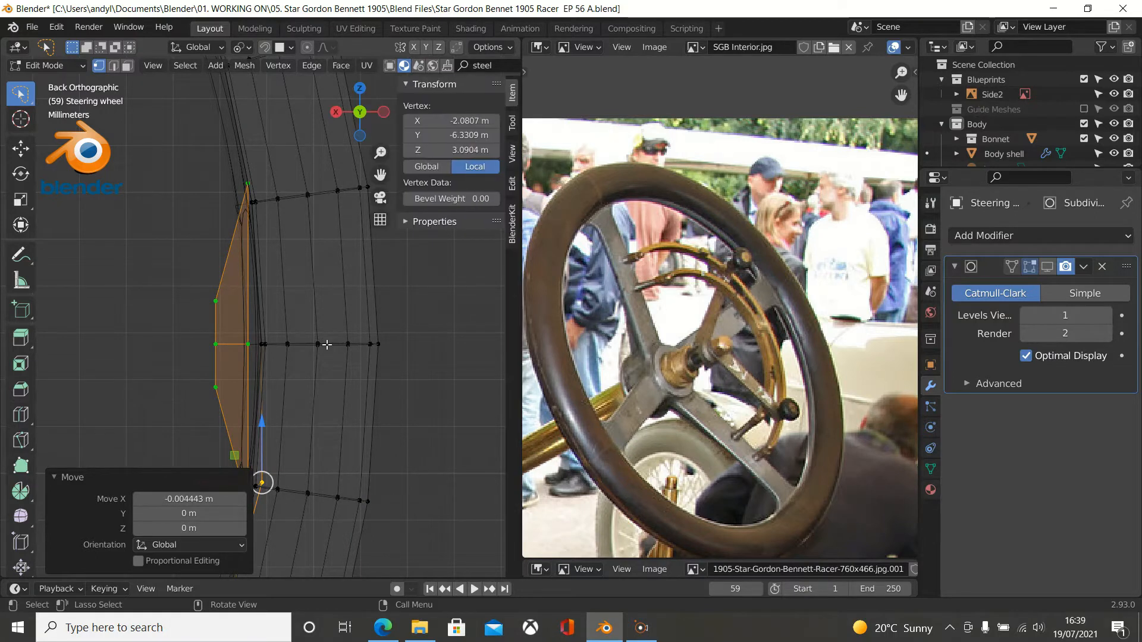
left_click(60, 482)
key("n")
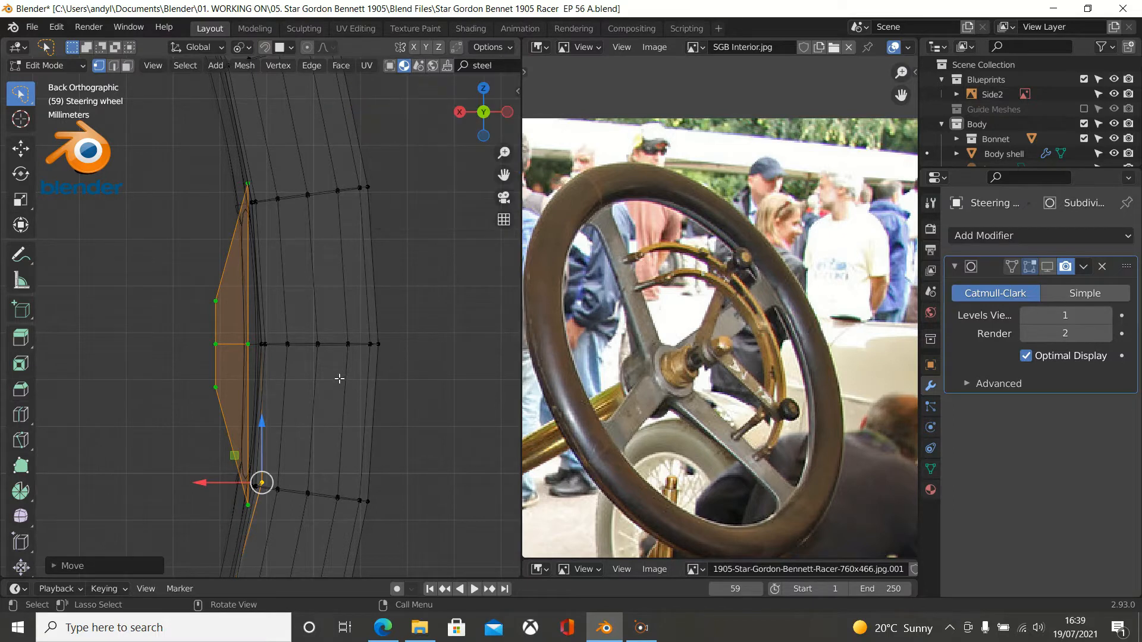
scroll(339, 378, "up", 1)
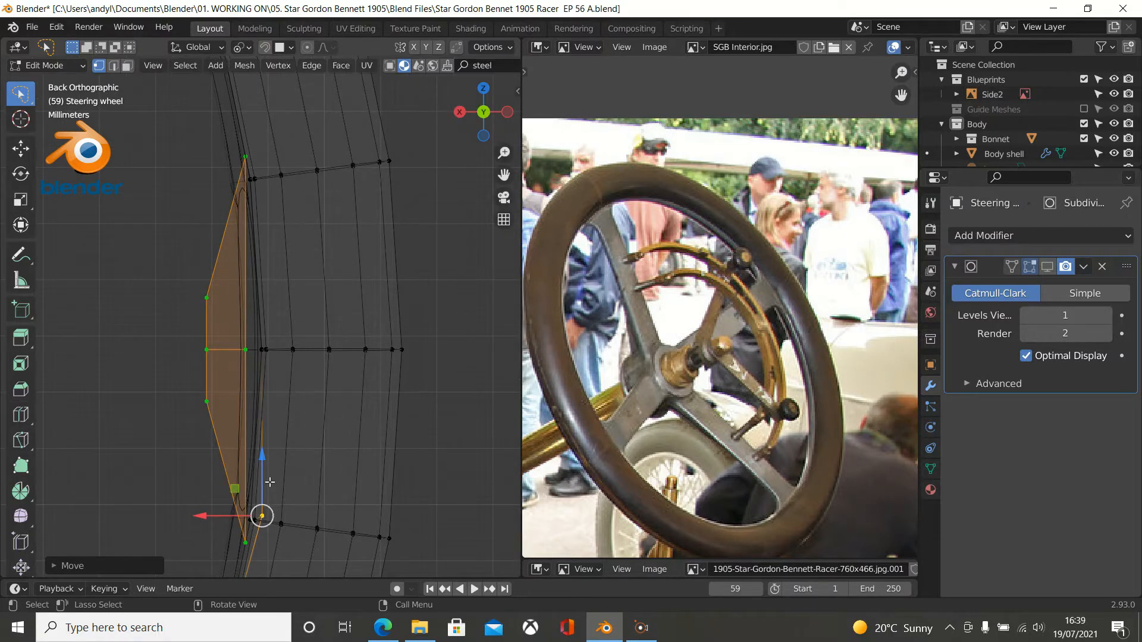
left_click_drag(227, 515, 230, 518)
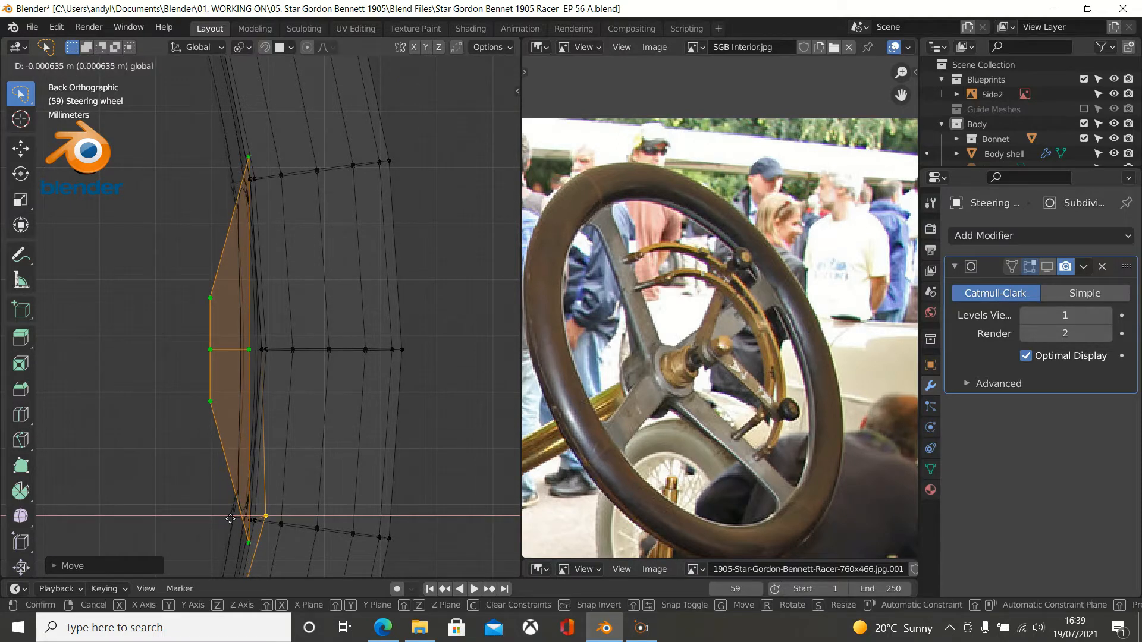
left_click_drag(230, 518, 230, 519)
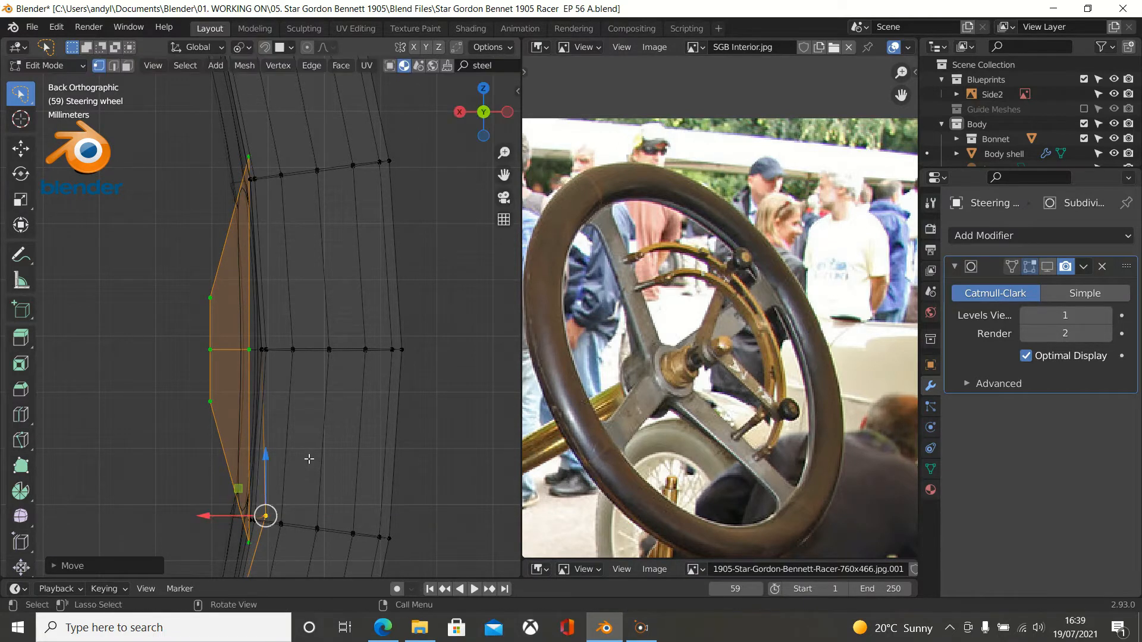
Return to Object Mode and enable the steering wheel's Subdivision modifier in the viewport.
scroll(324, 425, "down", 3)
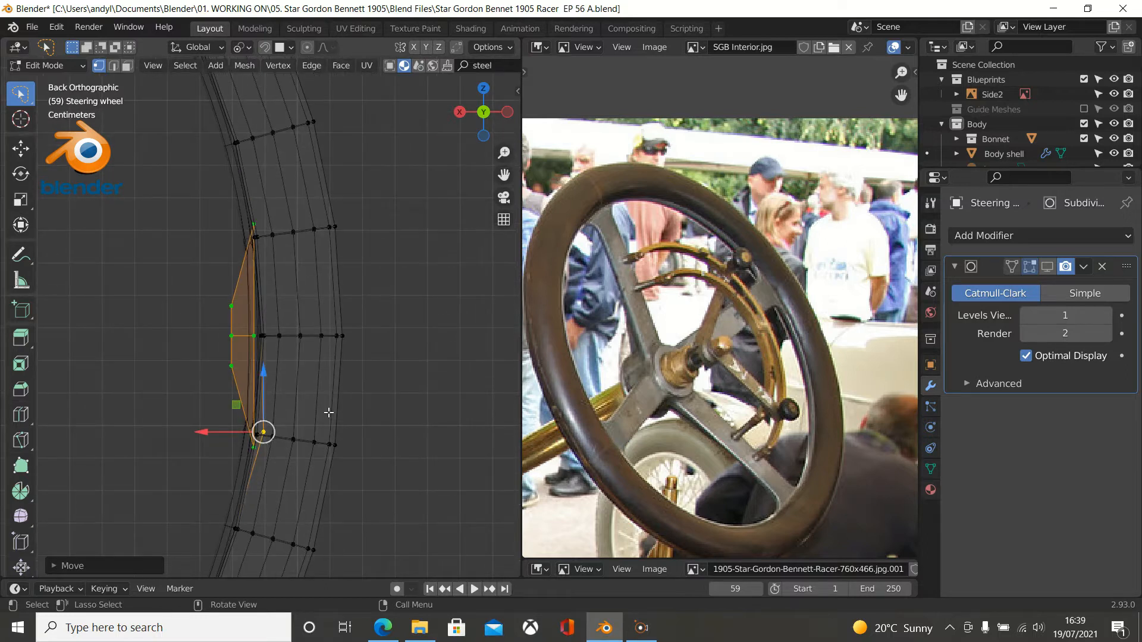
key("Tab")
left_click(1047, 266)
Select the thin inner ring and examine in solid shading how the plate sits against it and the rim.
scroll(298, 306, "up", 2)
scroll(294, 304, "up", 1)
left_click(226, 167)
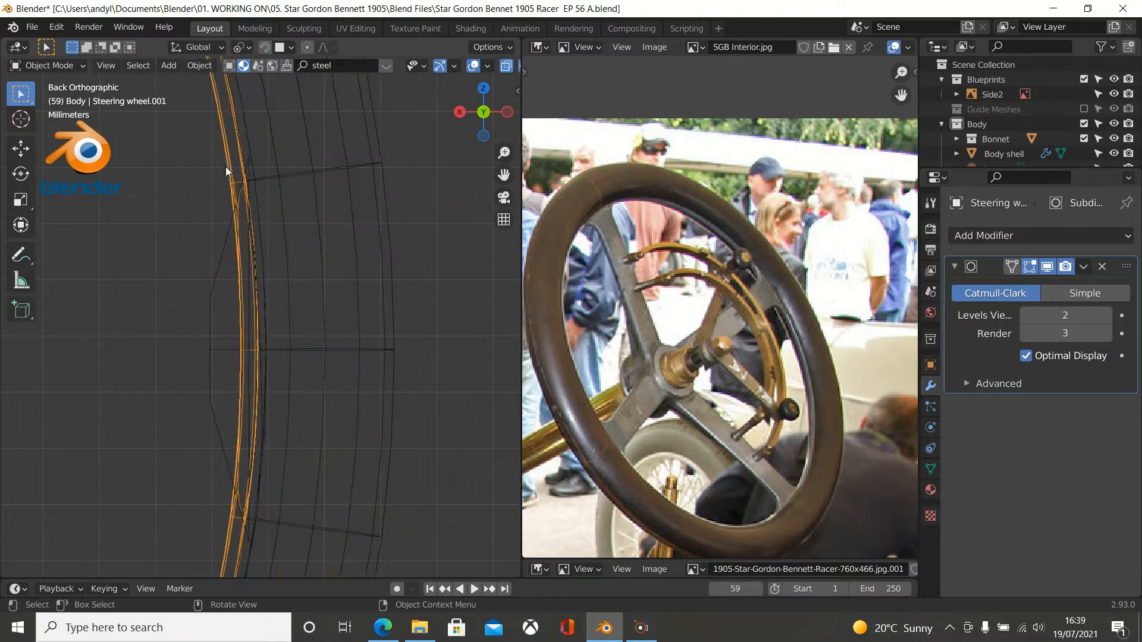
scroll(333, 200, "down", 2)
middle_click_drag(308, 224, 406, 306)
key("z")
left_click(480, 305)
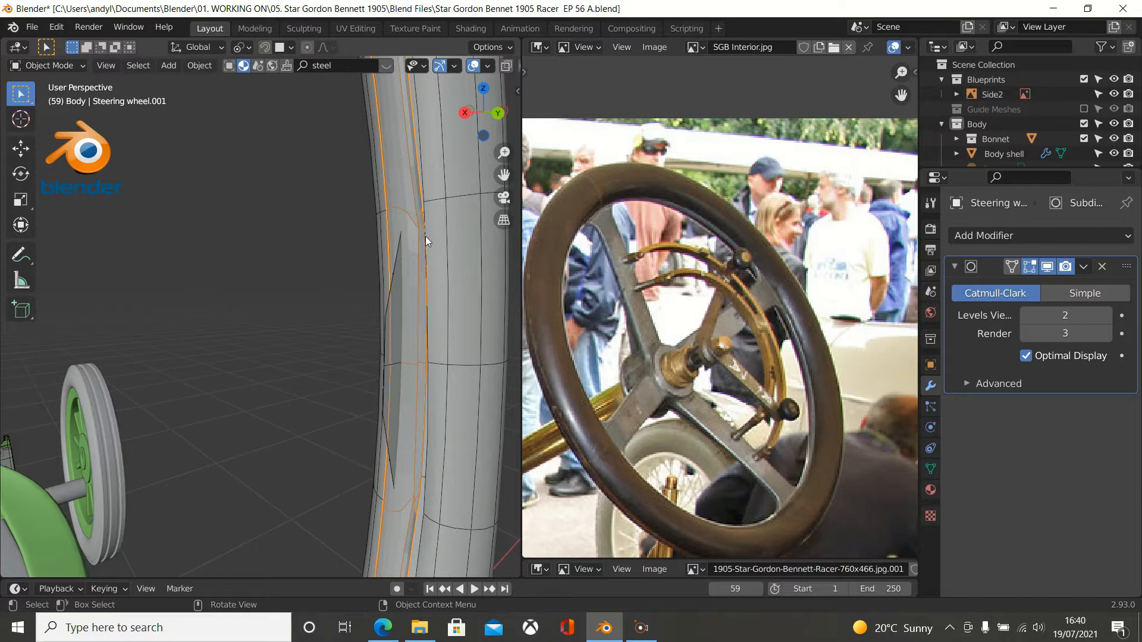
middle_click_drag(407, 228, 360, 269)
scroll(411, 288, "down", 2)
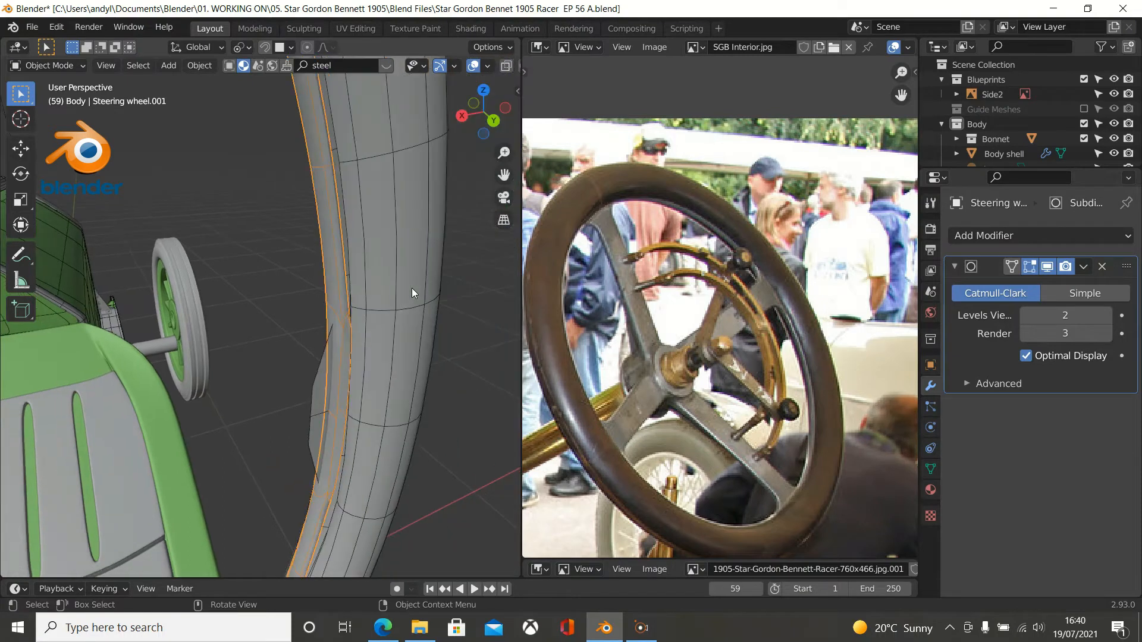
scroll(349, 287, "up", 1)
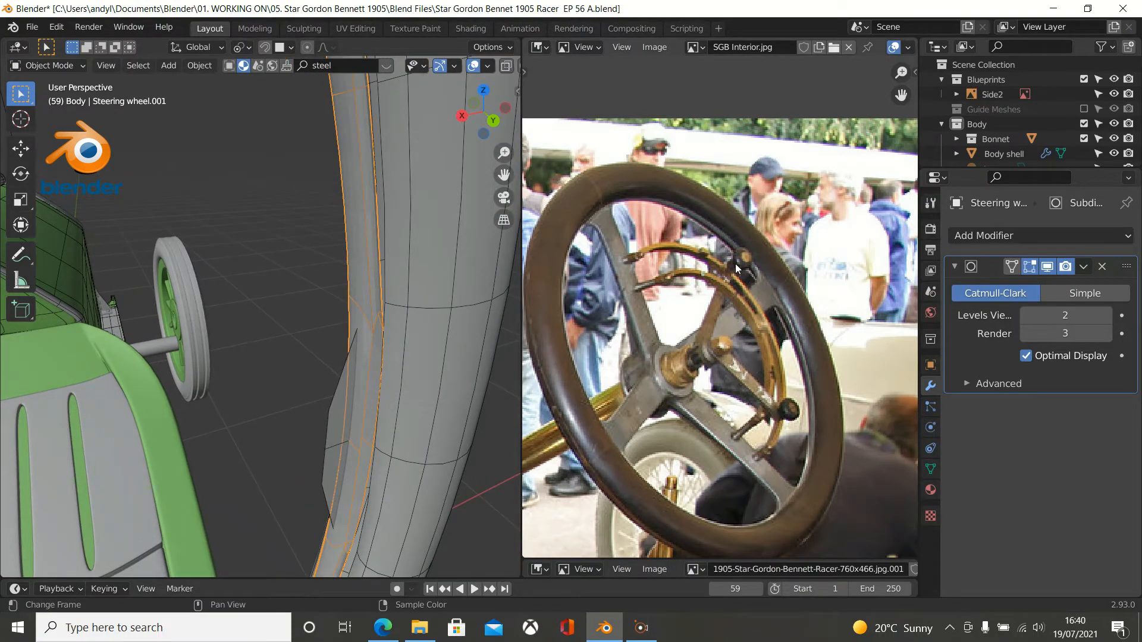
scroll(417, 381, "down", 4)
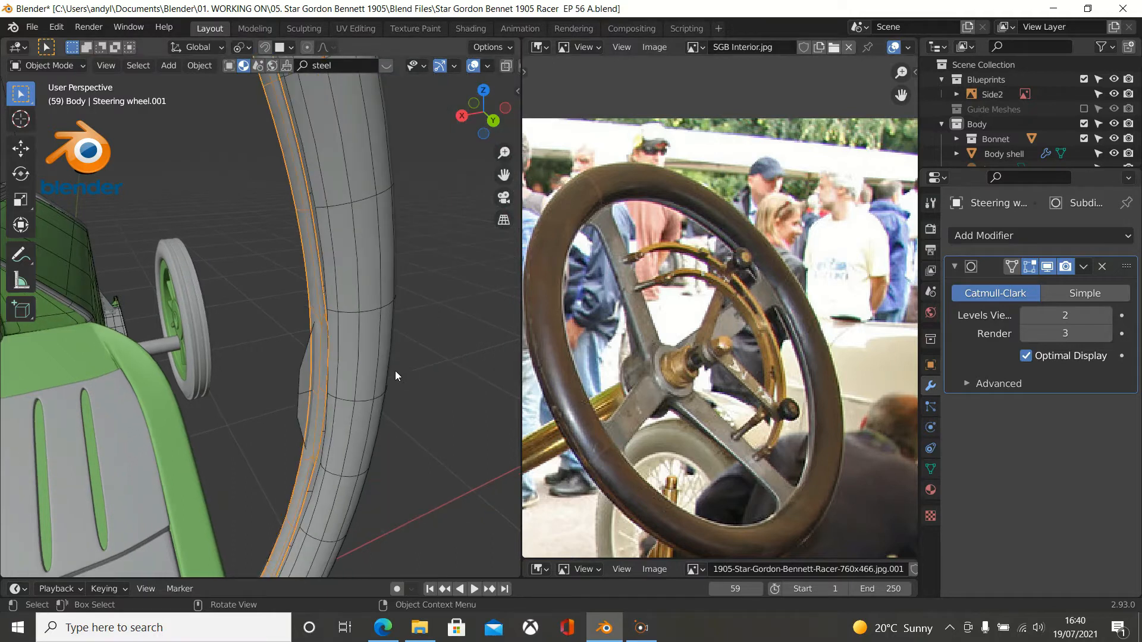
scroll(378, 359, "down", 5)
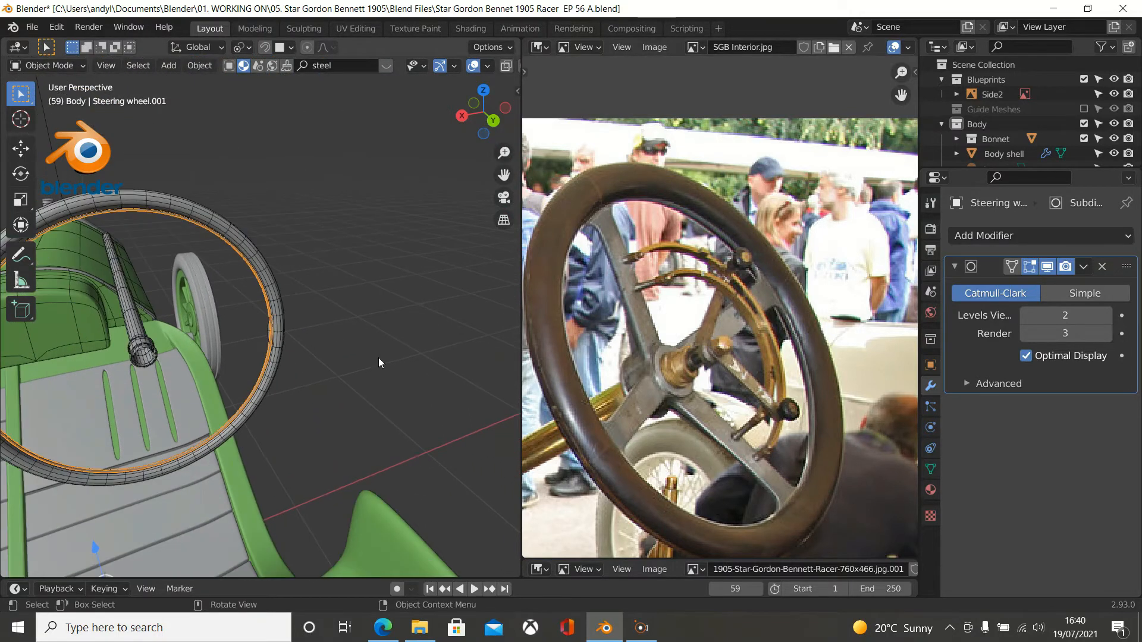
Widen the 3D viewport and check in Edit Mode which geometry belongs to the thin inner ring.
left_click_drag(521, 347, 719, 346)
middle_click_drag(379, 355, 470, 301)
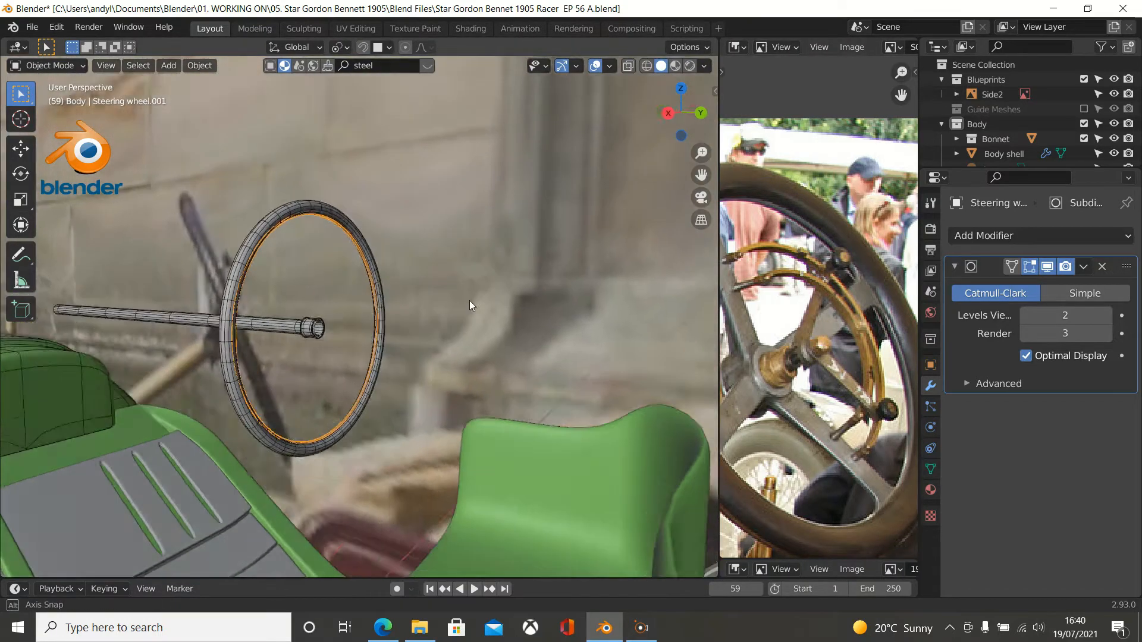
scroll(473, 298, "up", 3)
key("Tab")
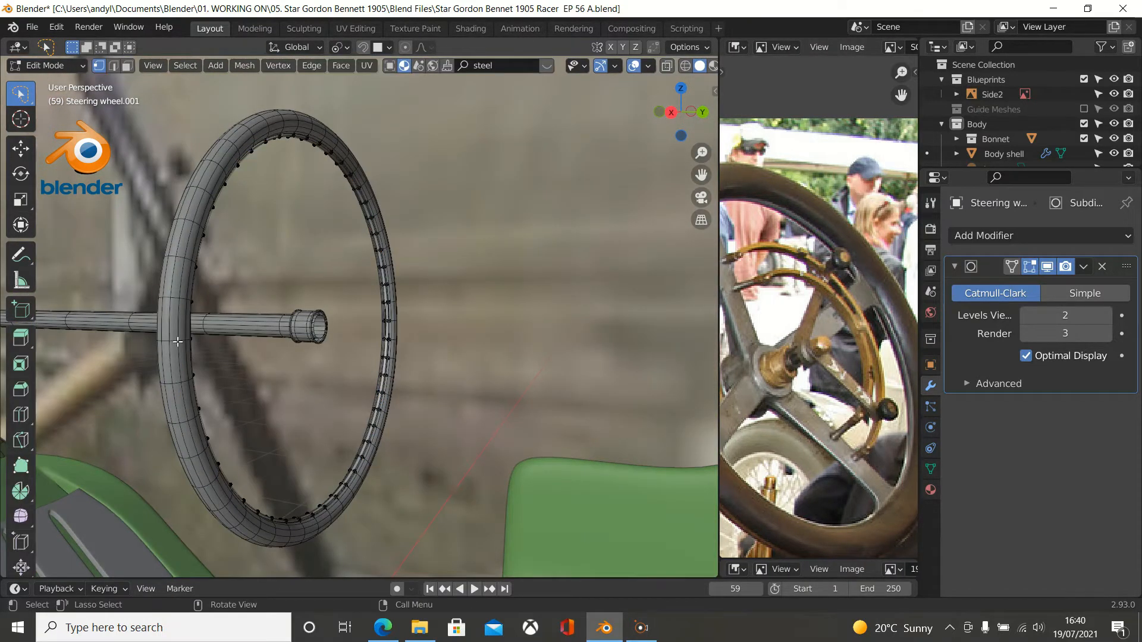
key("Tab")
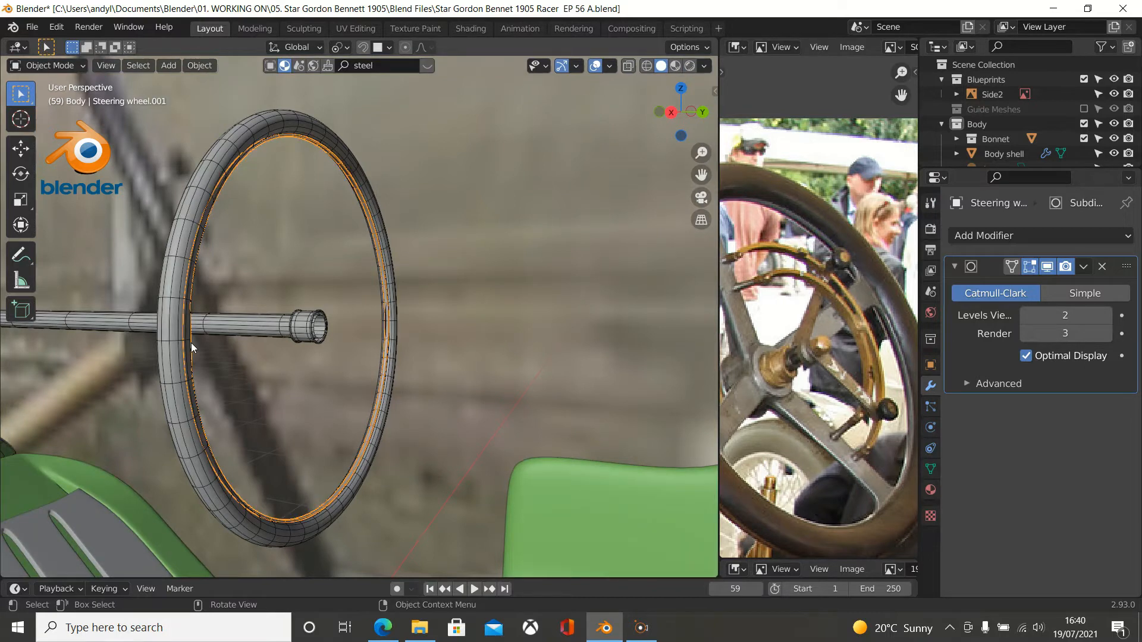
key("Tab")
left_click(164, 347)
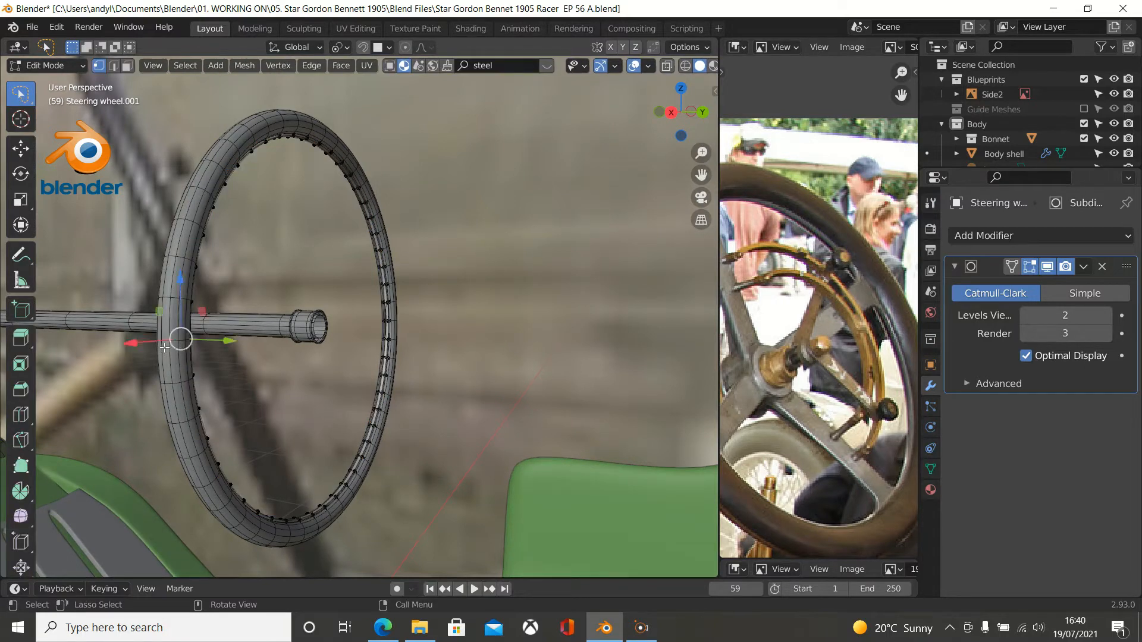
key("Tab")
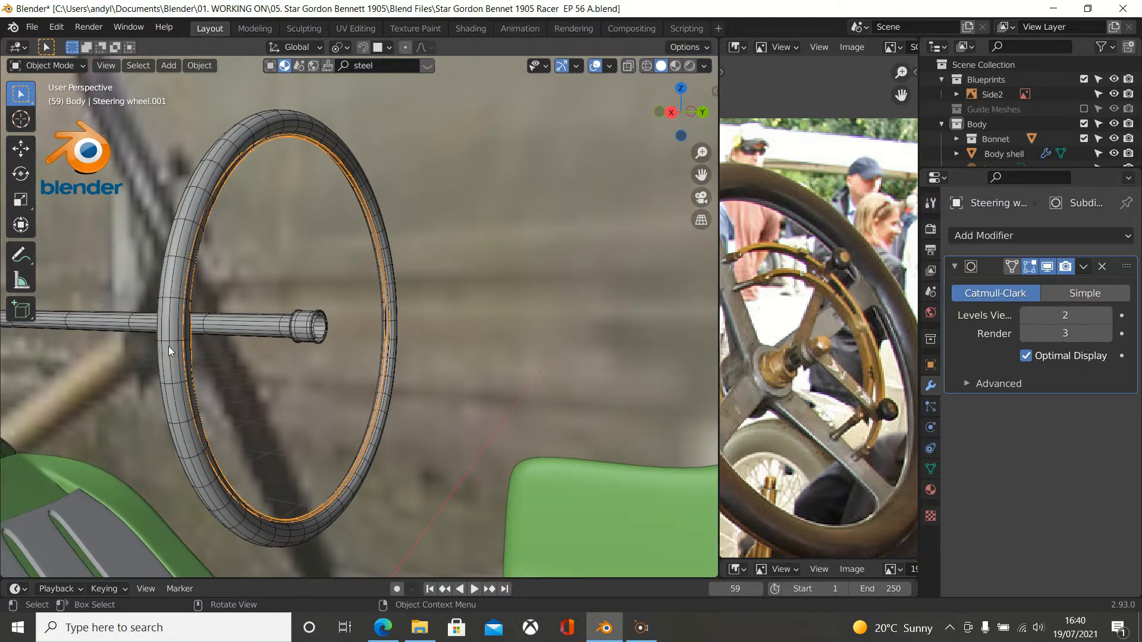
Select the steering column from several views to check whether it shares one object with the wheel rim.
left_click(134, 329)
middle_click_drag(133, 328, 172, 330)
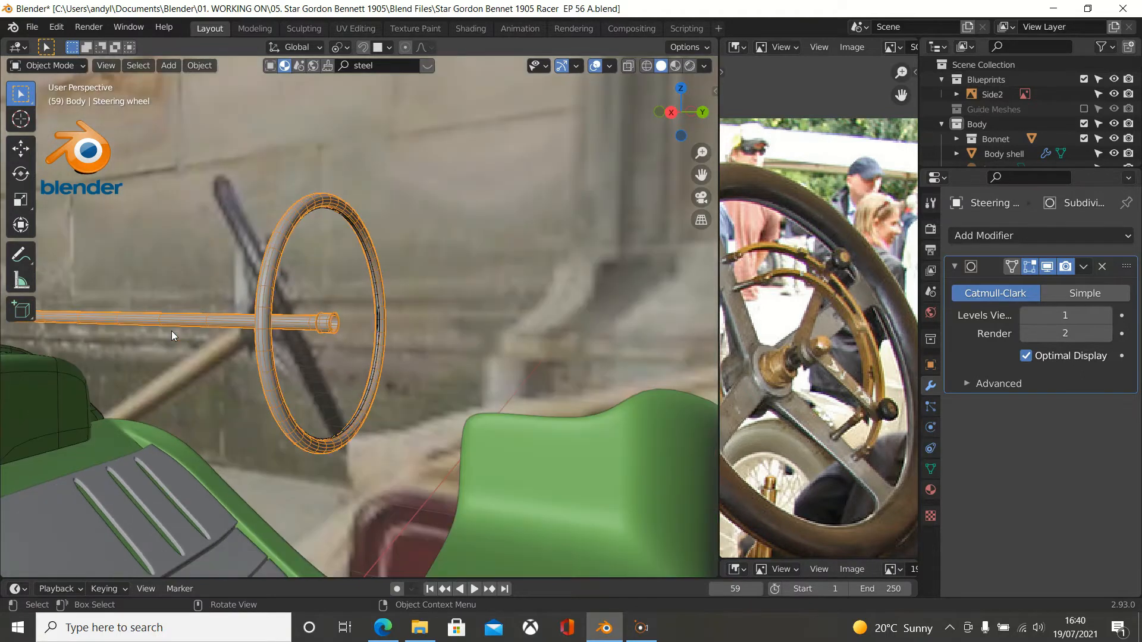
scroll(310, 314, "up", 3)
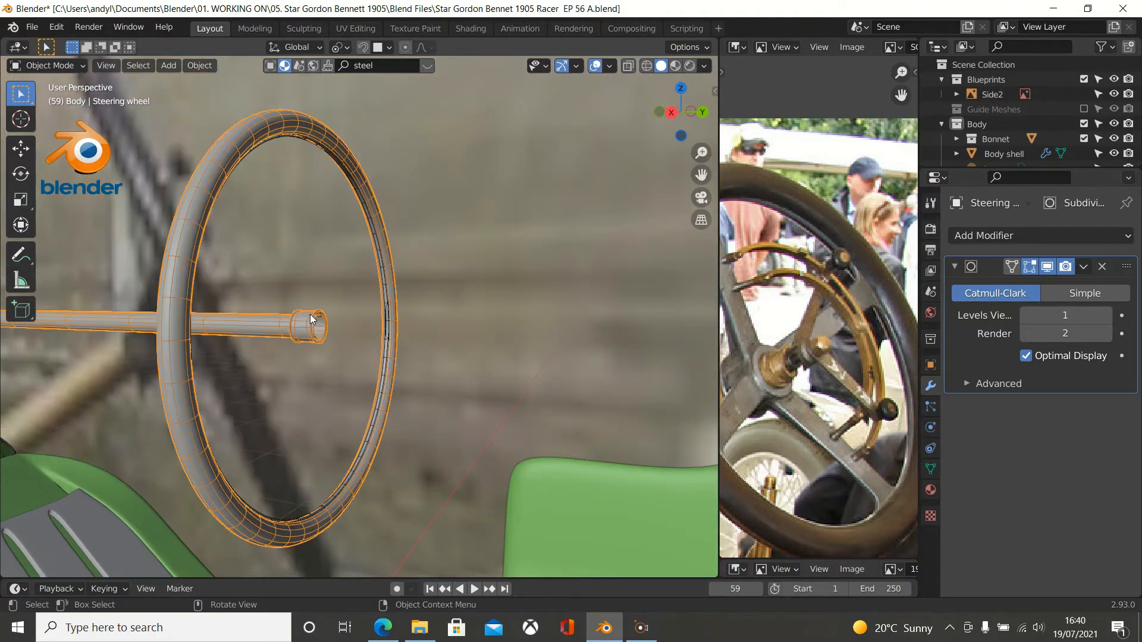
scroll(310, 314, "down", 3)
middle_click_drag(395, 309, 426, 304)
left_click(451, 291)
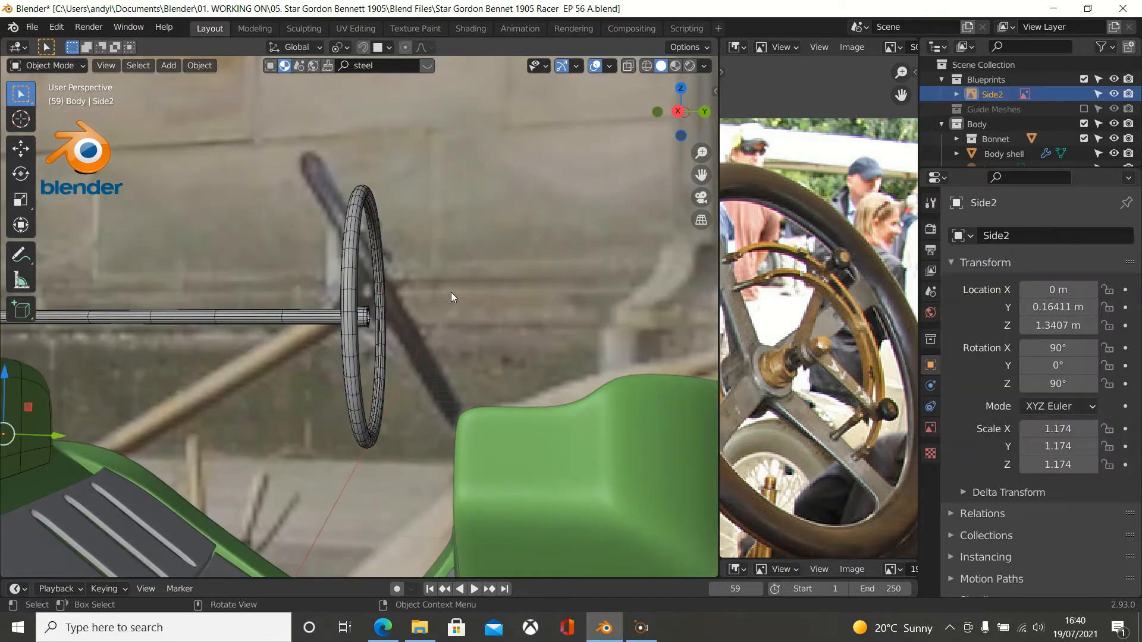
left_click(364, 309)
left_click(417, 299)
left_click(316, 324)
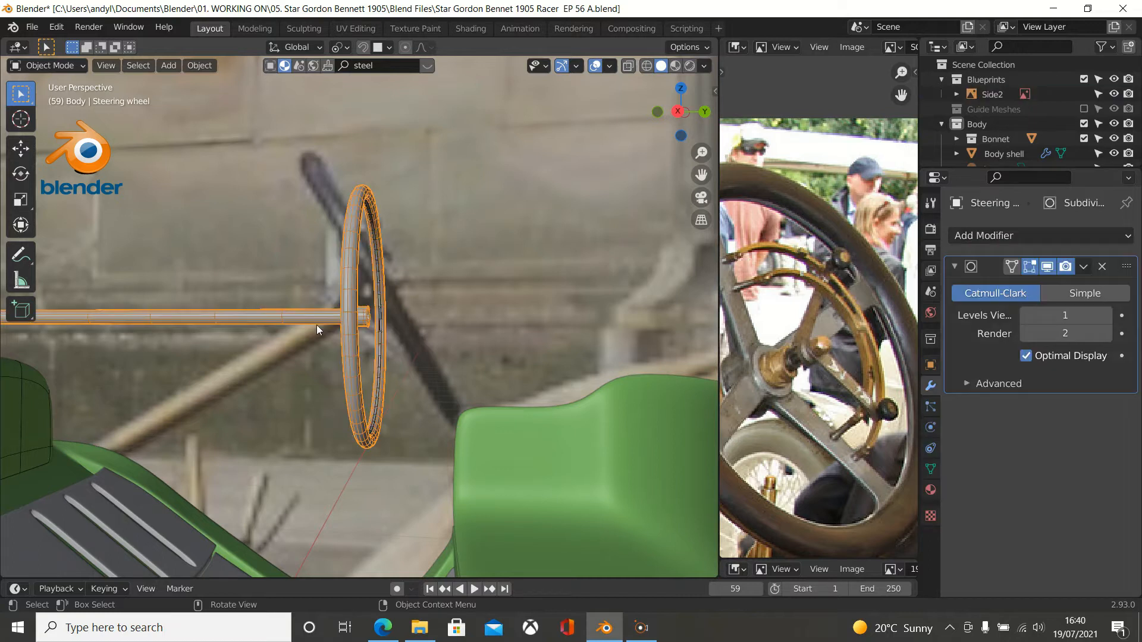
left_click(492, 286)
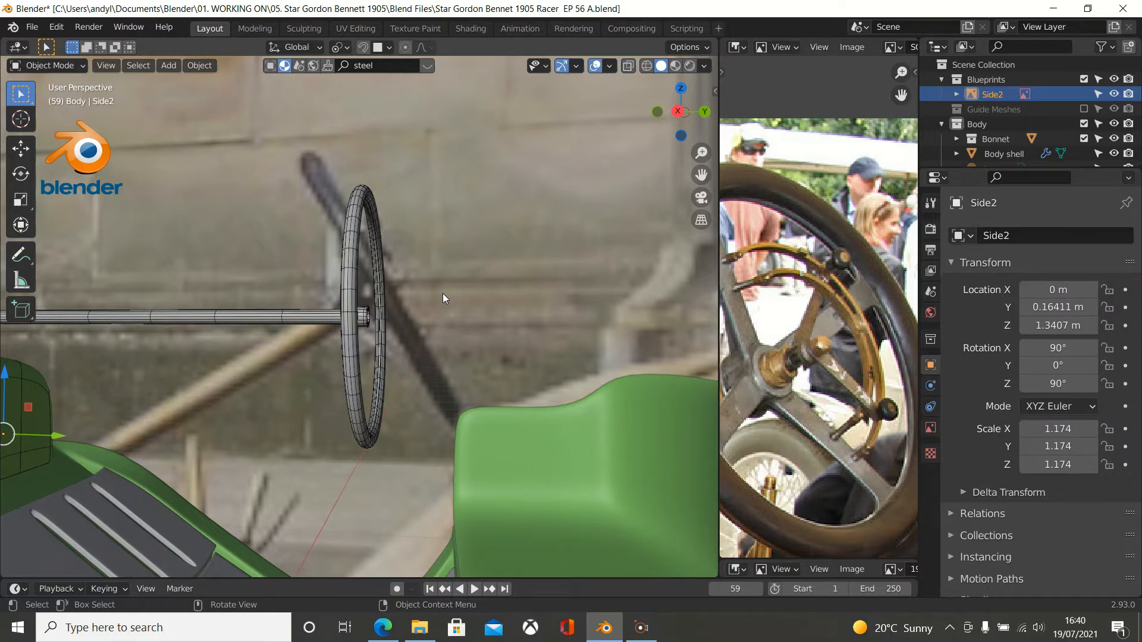
Separate the entire steering wheel and column mesh into individual objects by loose parts.
left_click(324, 322)
key("Tab")
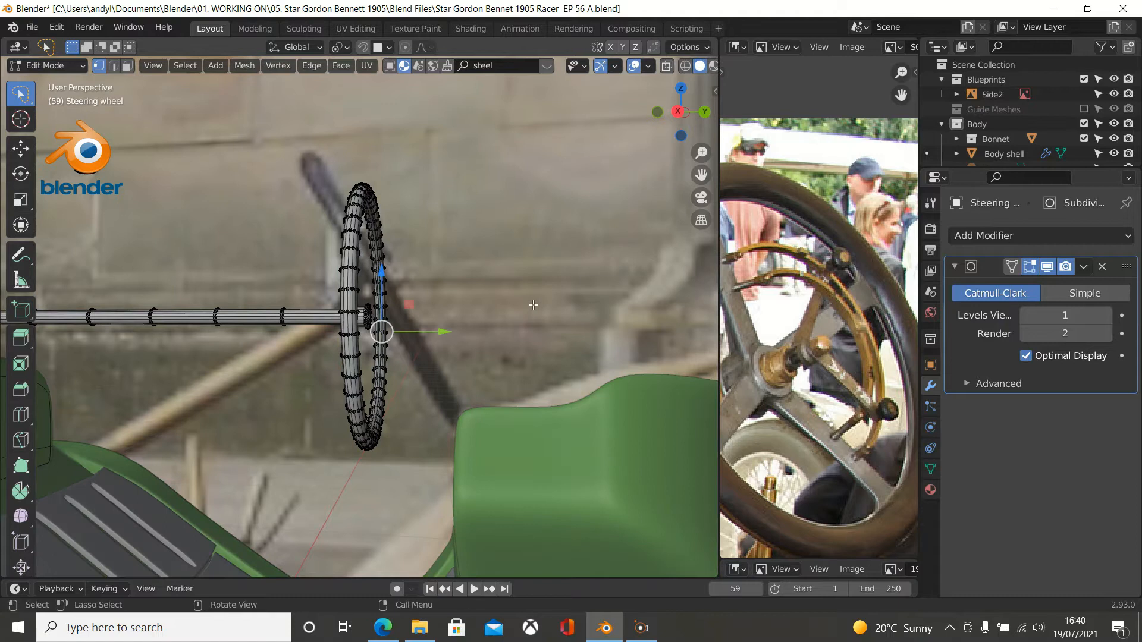
key("a")
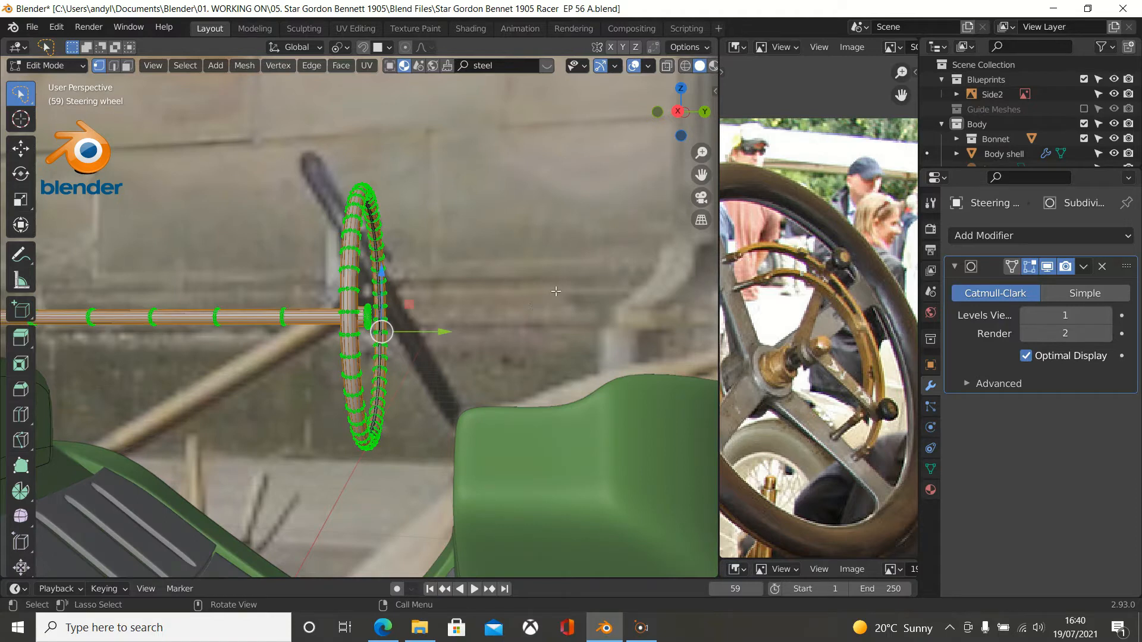
key("p")
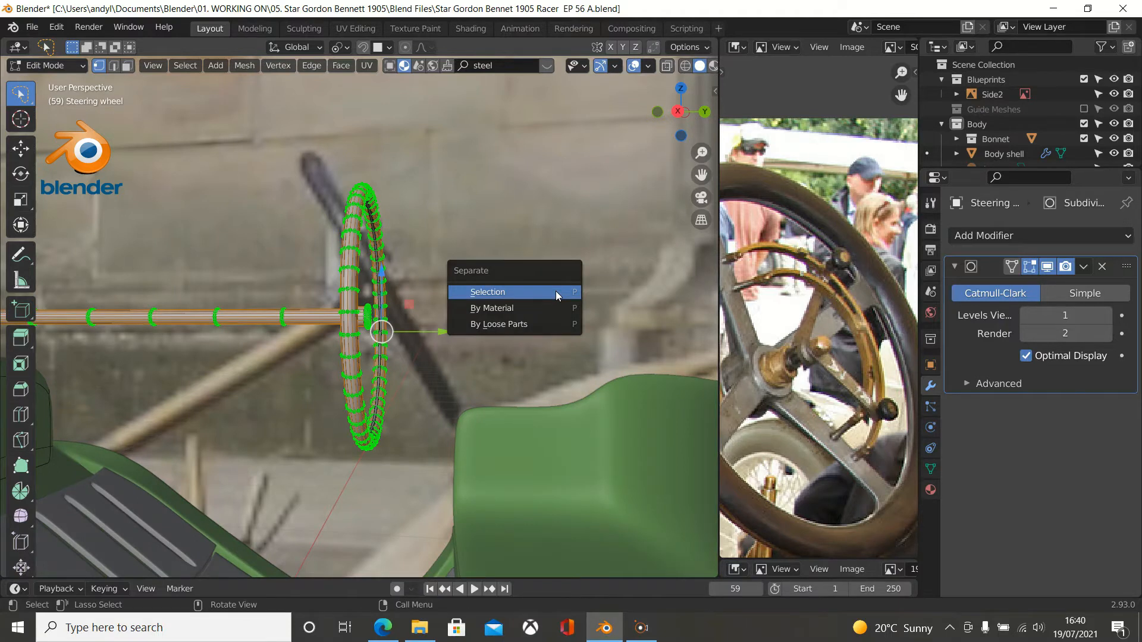
left_click(549, 323)
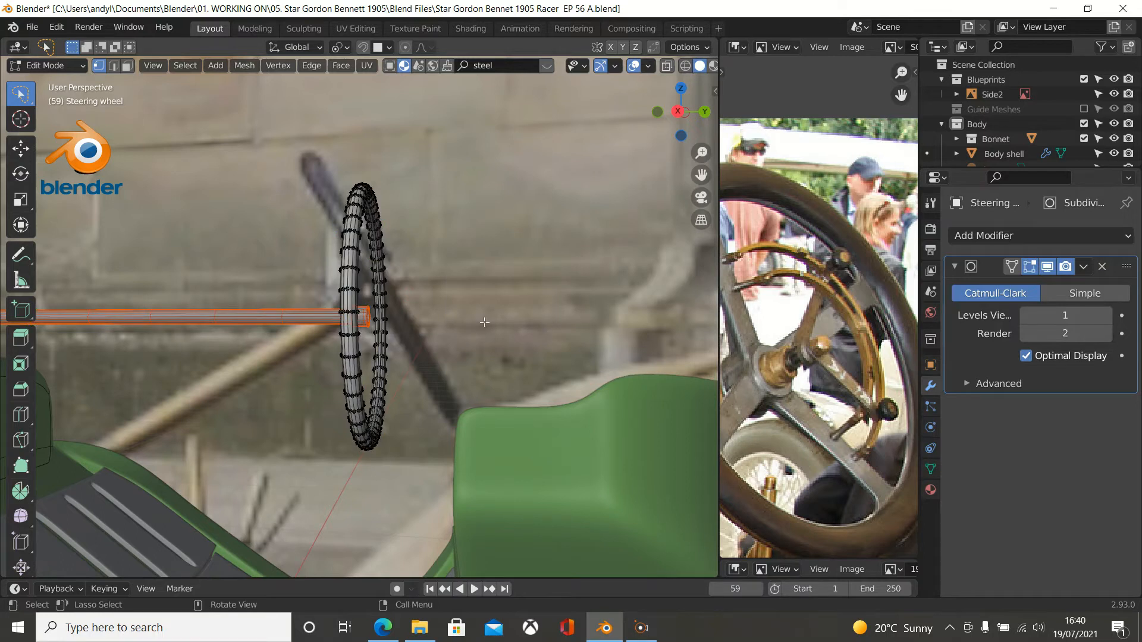
Return to Object Mode and select the steering column shaft on its own.
middle_click_drag(469, 323, 434, 324)
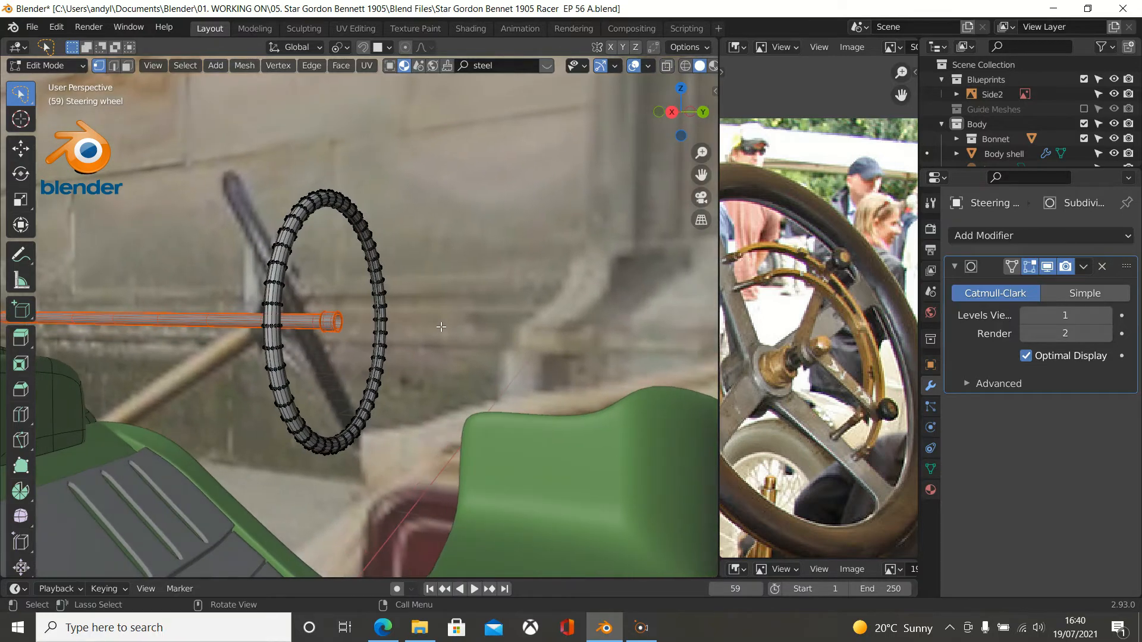
key("Tab")
left_click(305, 325)
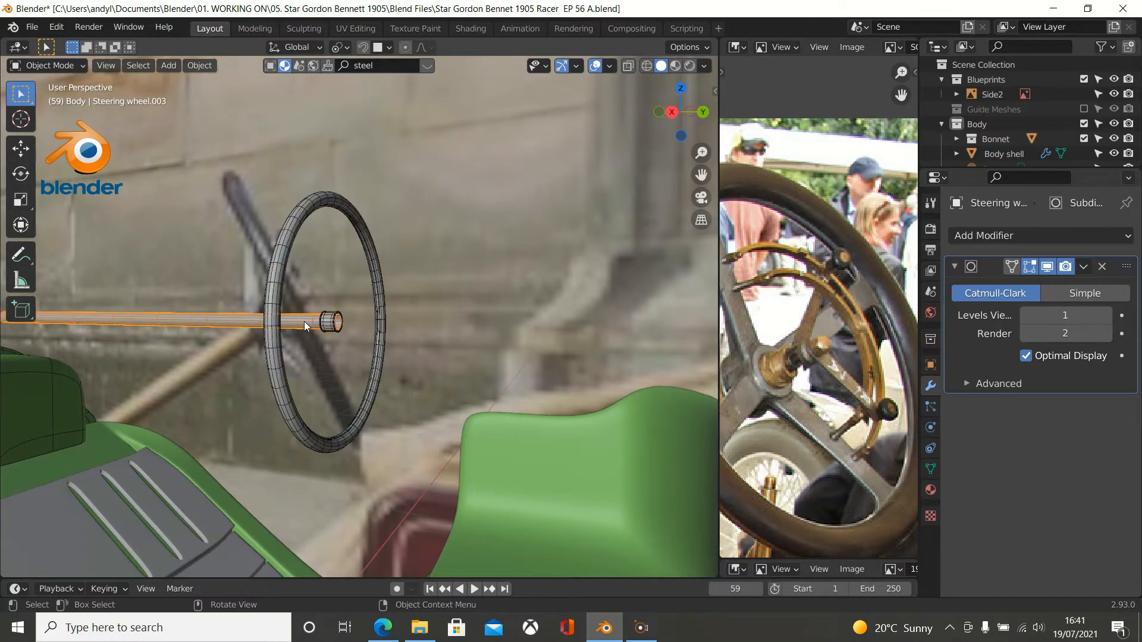
Select the end collar, wheel rim and column shaft in turn to check that each is an independent object.
left_click(330, 325)
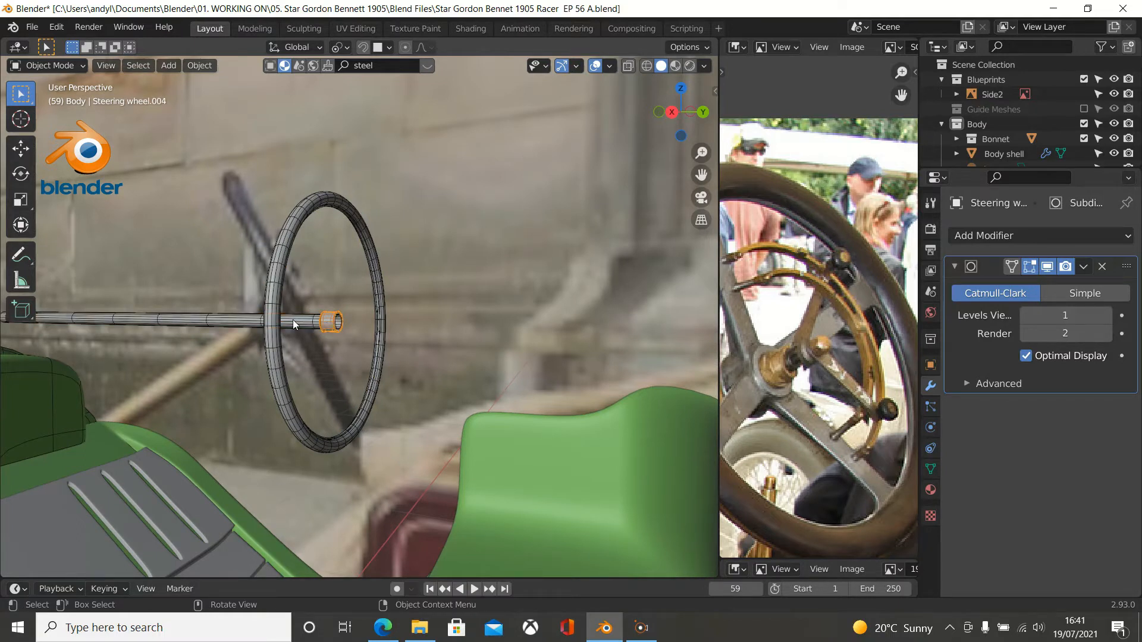
left_click(275, 316)
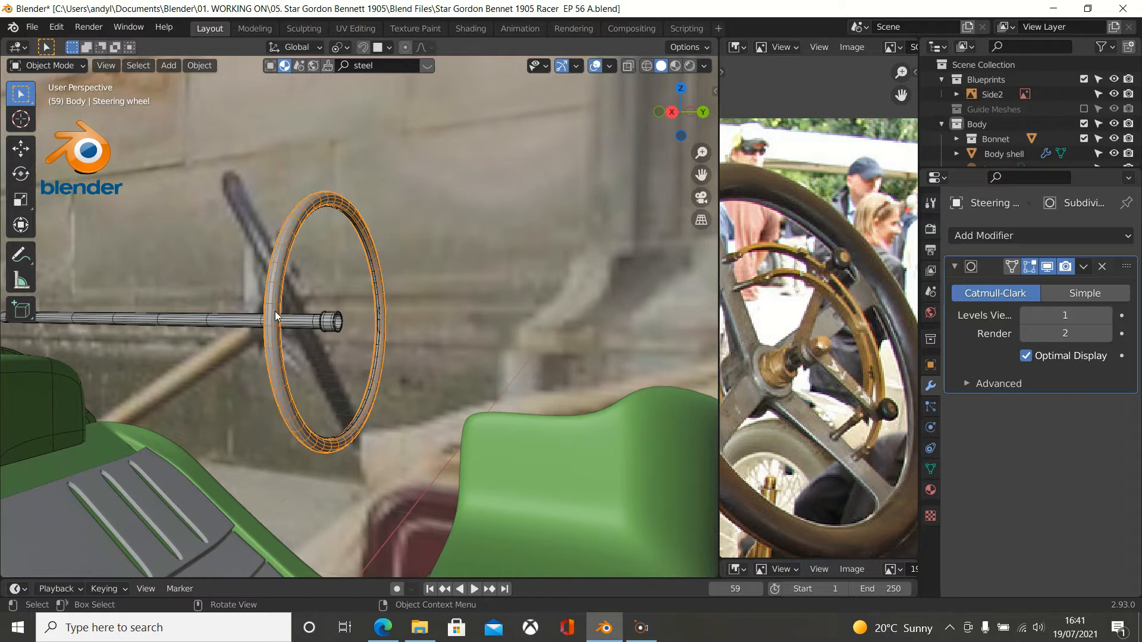
left_click(308, 320)
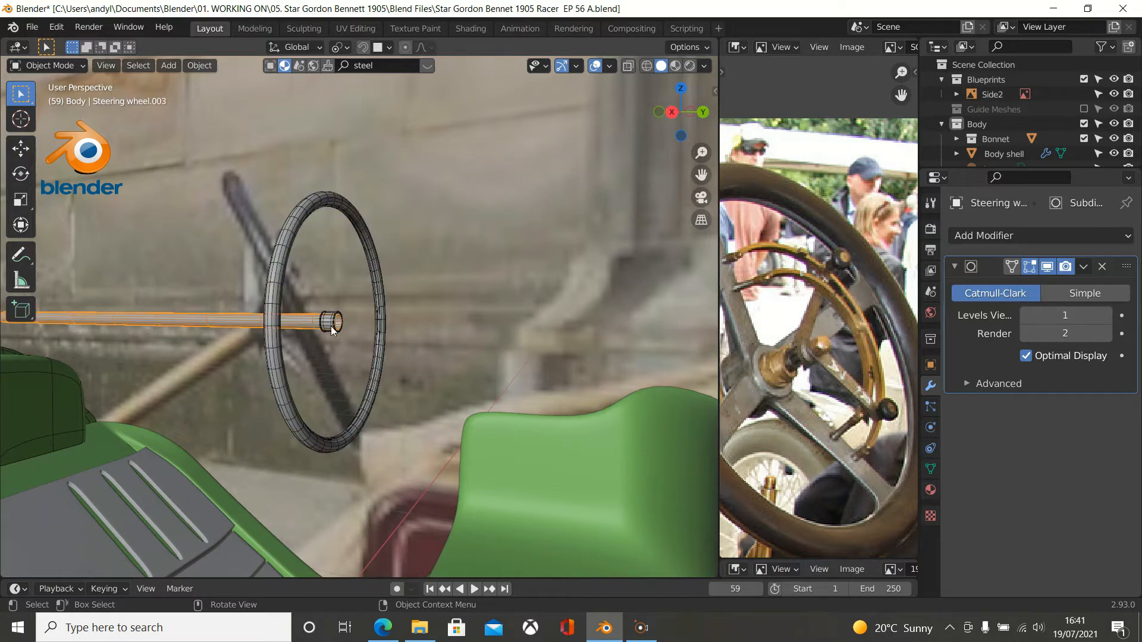
left_click(332, 326)
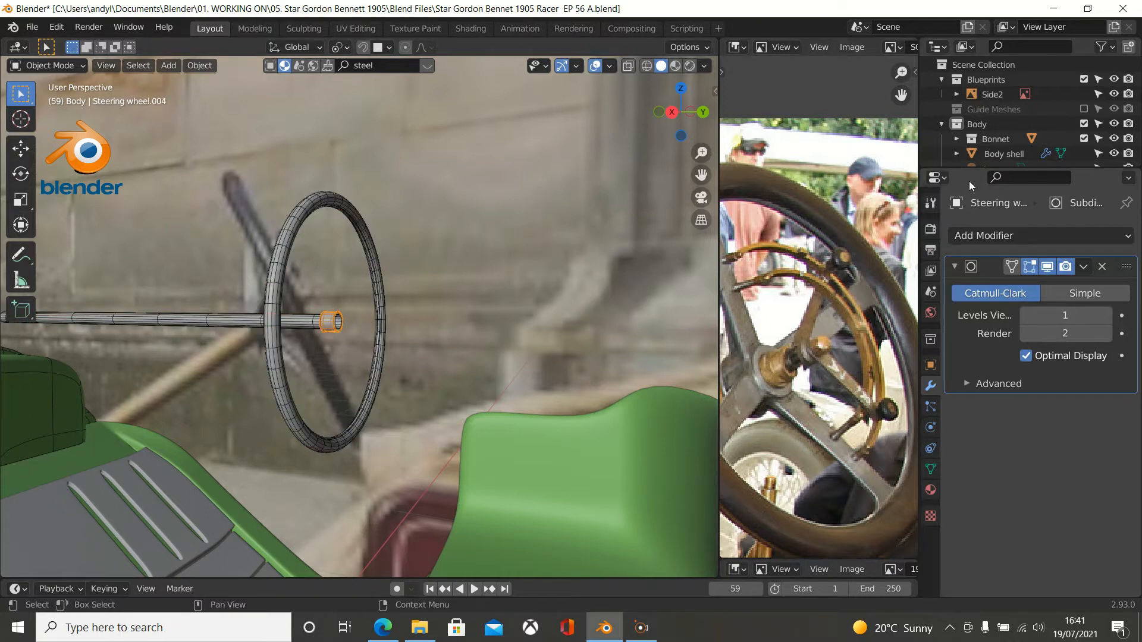
Enlarge the Outliner, select the thin inner ring and locate its entry in the Interior collection, framing the ring in the viewport.
left_click_drag(958, 170, 957, 444)
scroll(1011, 238, "down", 1)
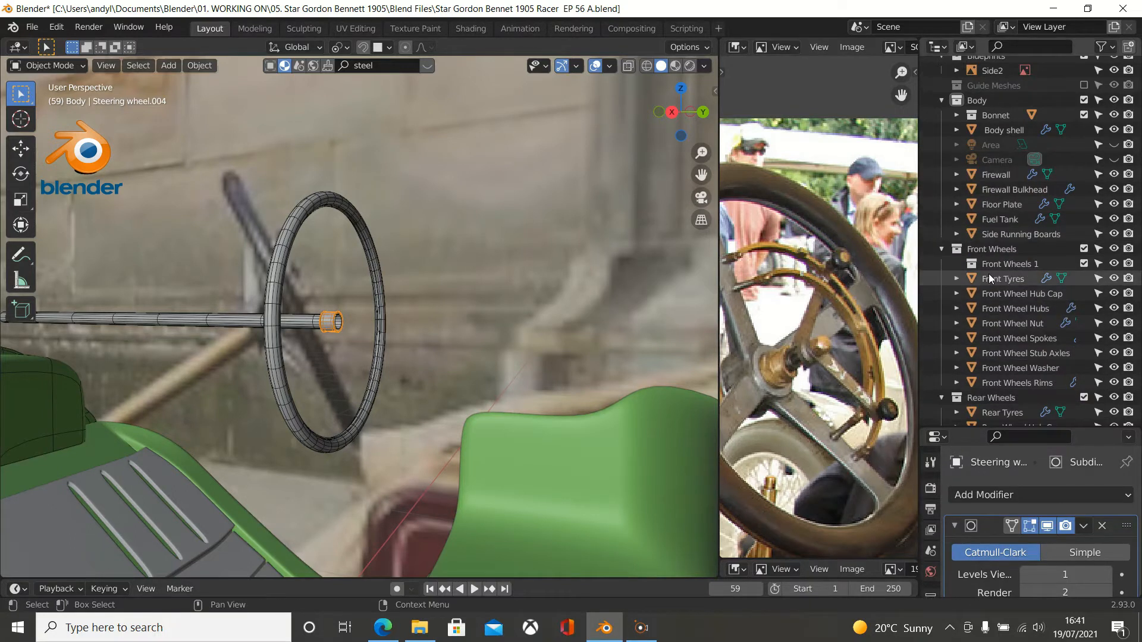
left_click(367, 244)
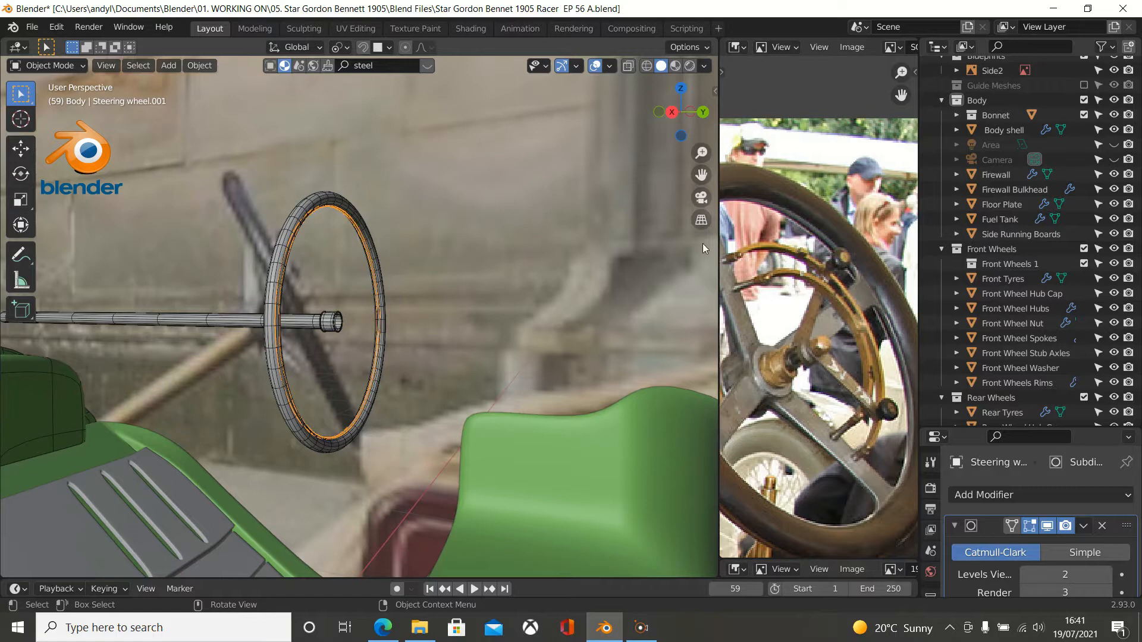
scroll(1028, 228, "down", 4)
scroll(1029, 225, "down", 4)
scroll(1029, 225, "down", 11)
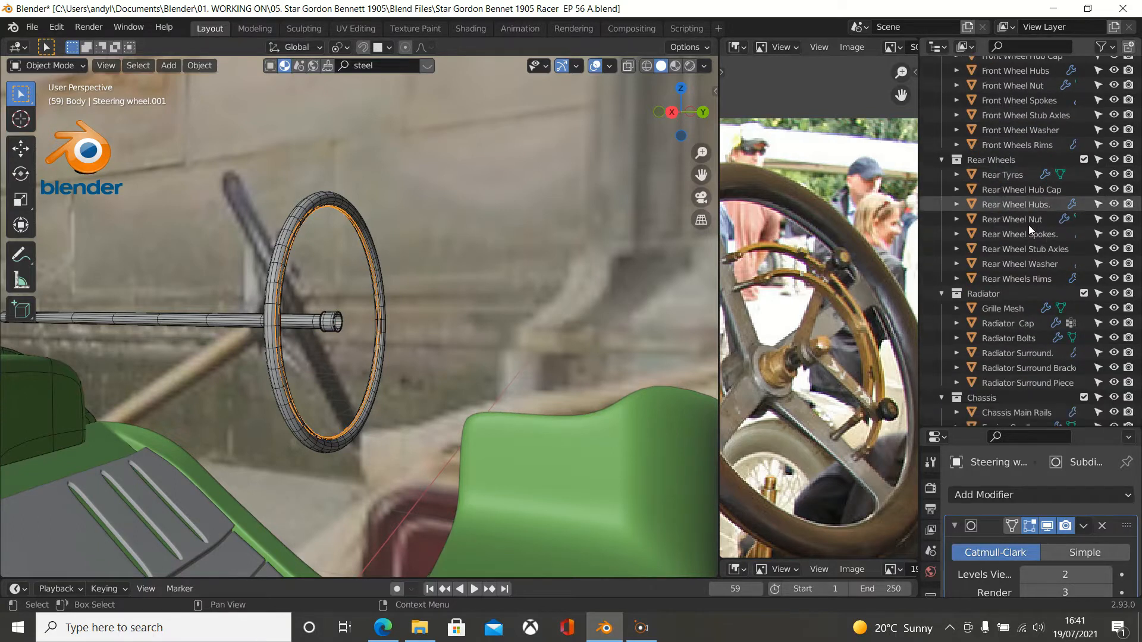
scroll(1029, 225, "down", 4)
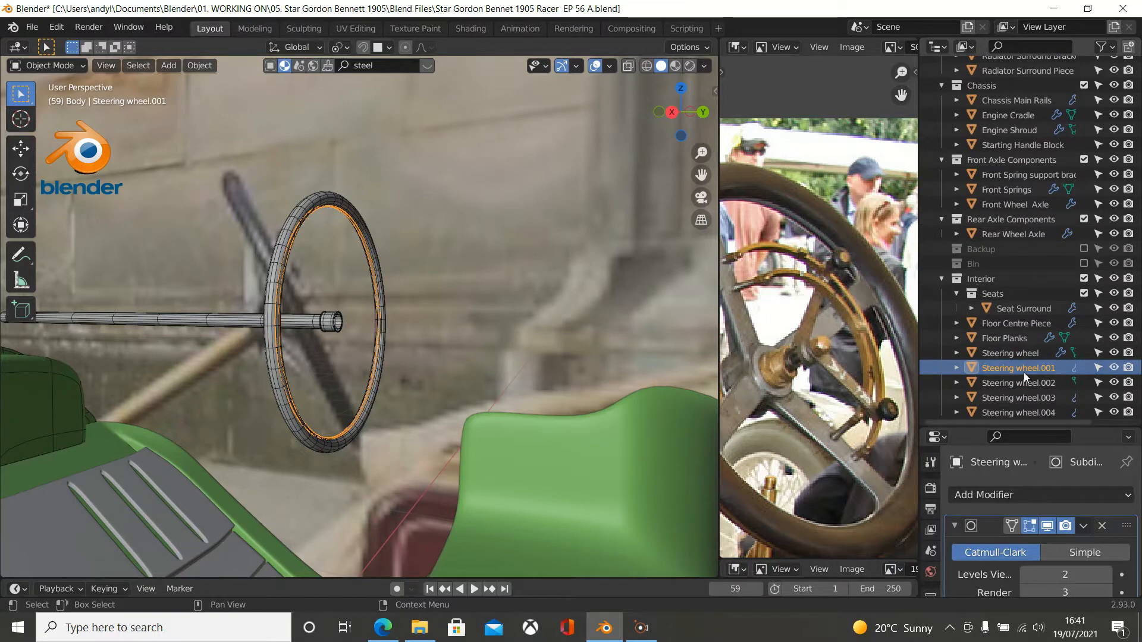
key("KP_Decimal")
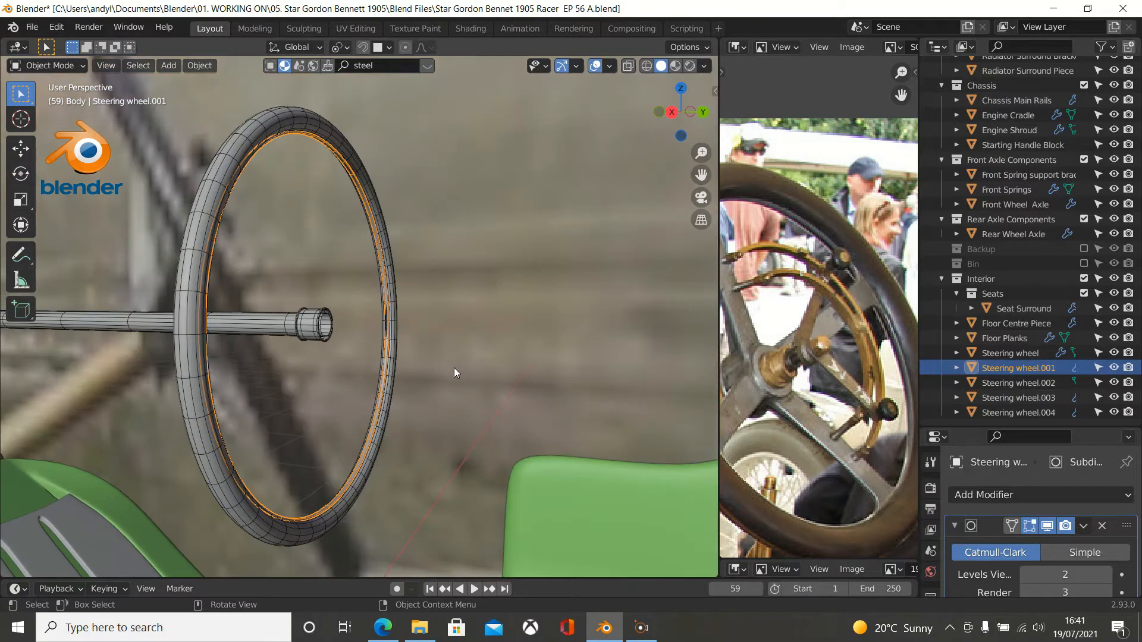
Rename the thin inner ring object as "Steering wheel. rim".
double_click(1021, 370)
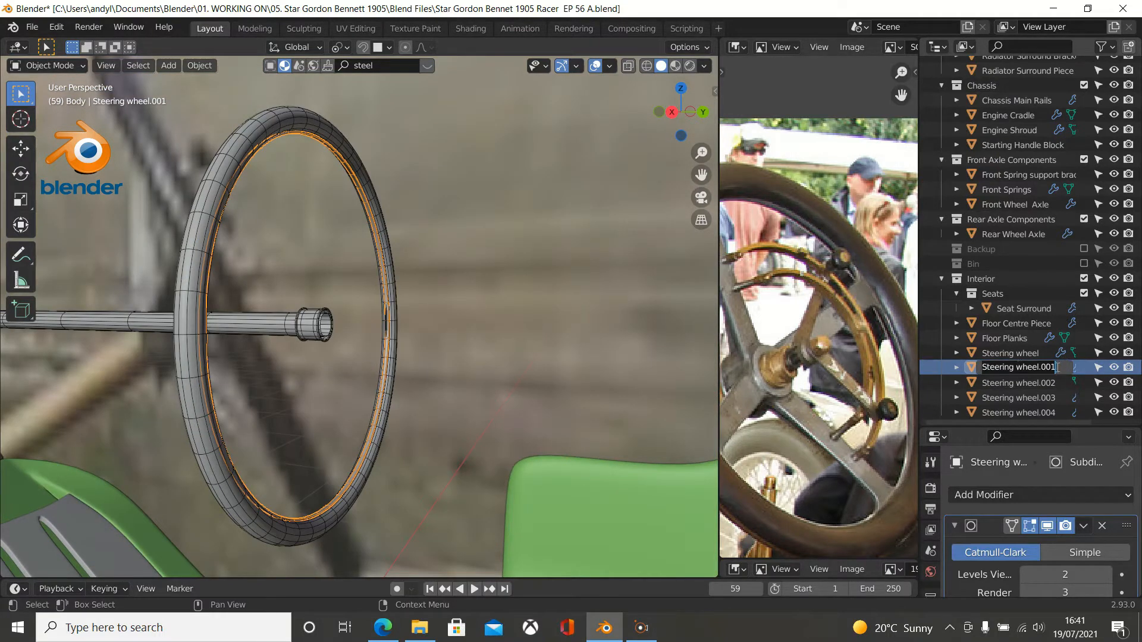
left_click(1045, 367)
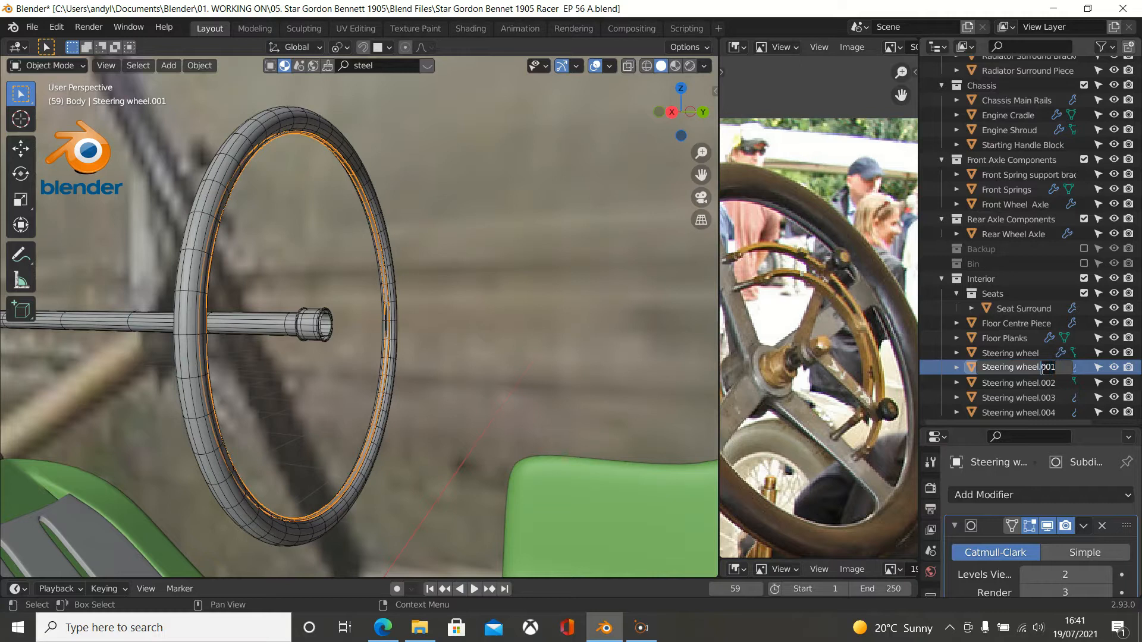
key("Delete")
key("Delete")
key("Delete")
type("rim")
key("Return")
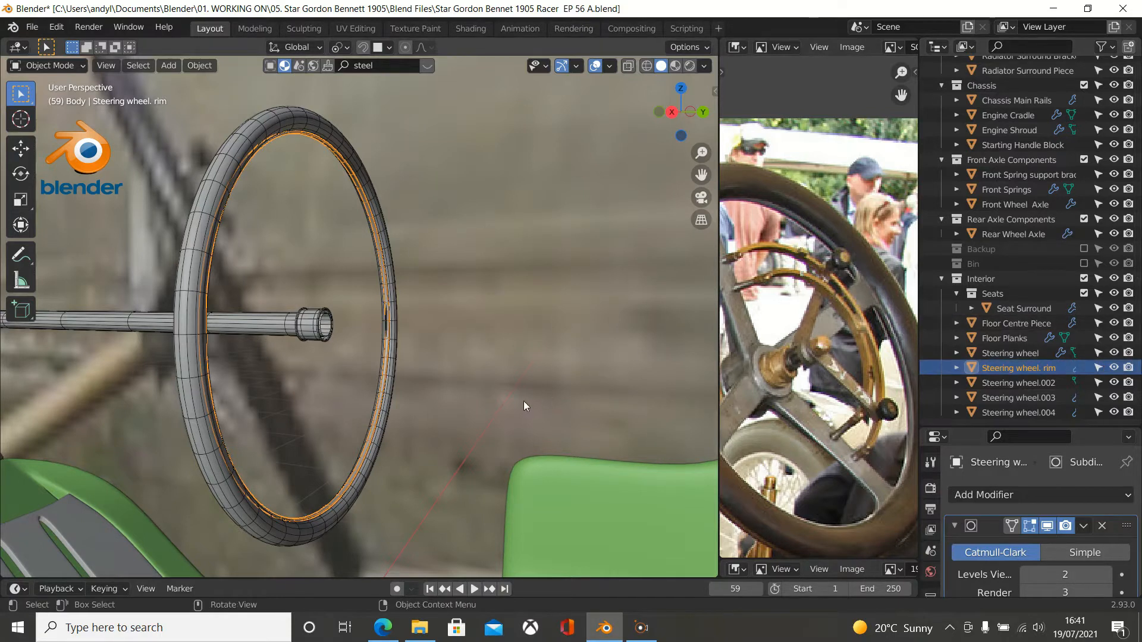
Select the long shaft behind the wheel and rename it as "Steering column".
left_click(379, 439)
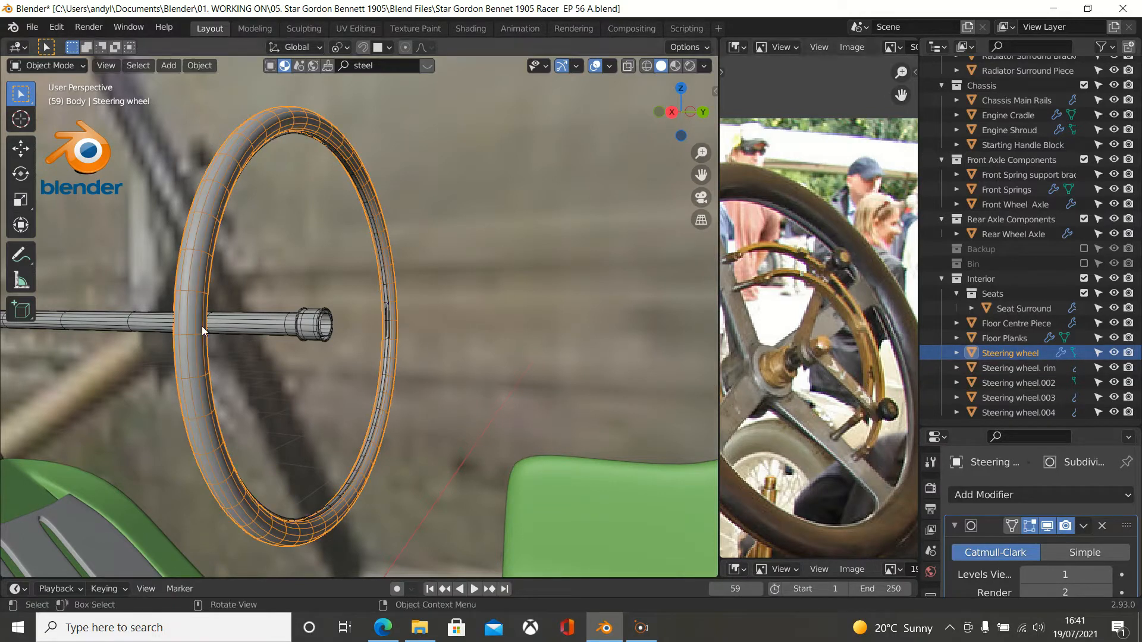
left_click(237, 324)
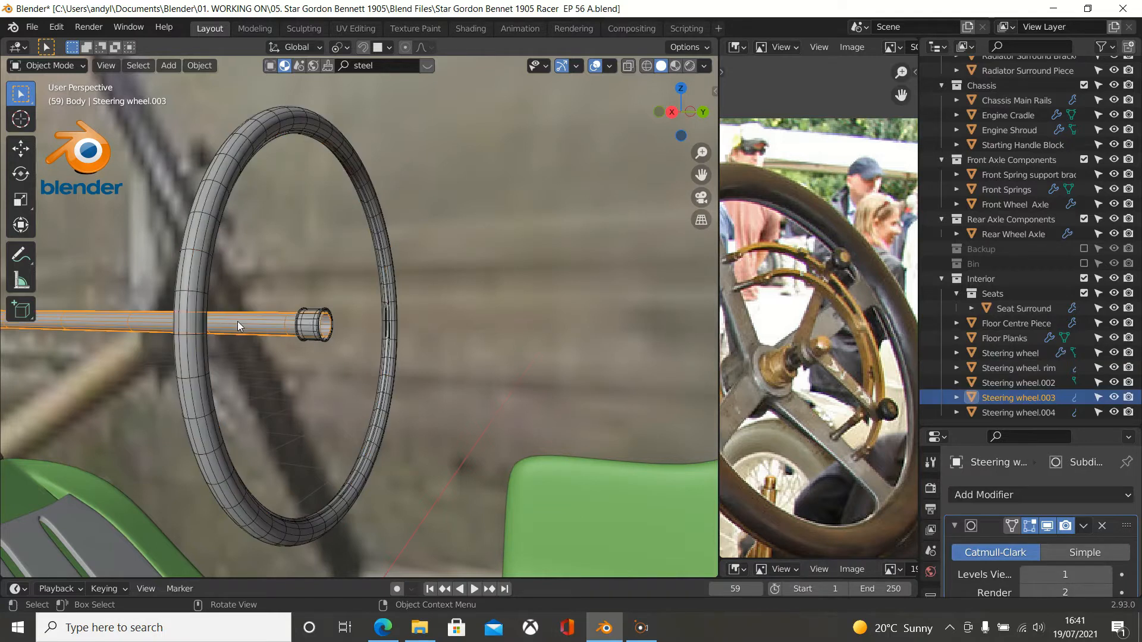
double_click(1005, 397)
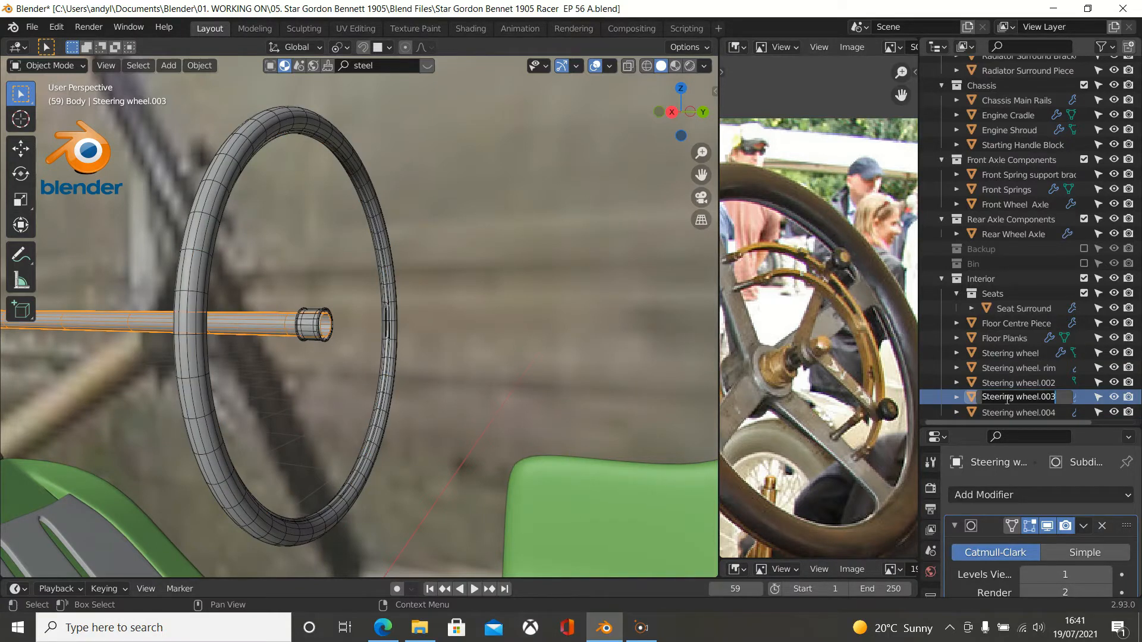
left_click_drag(1055, 398, 1015, 398)
type("column")
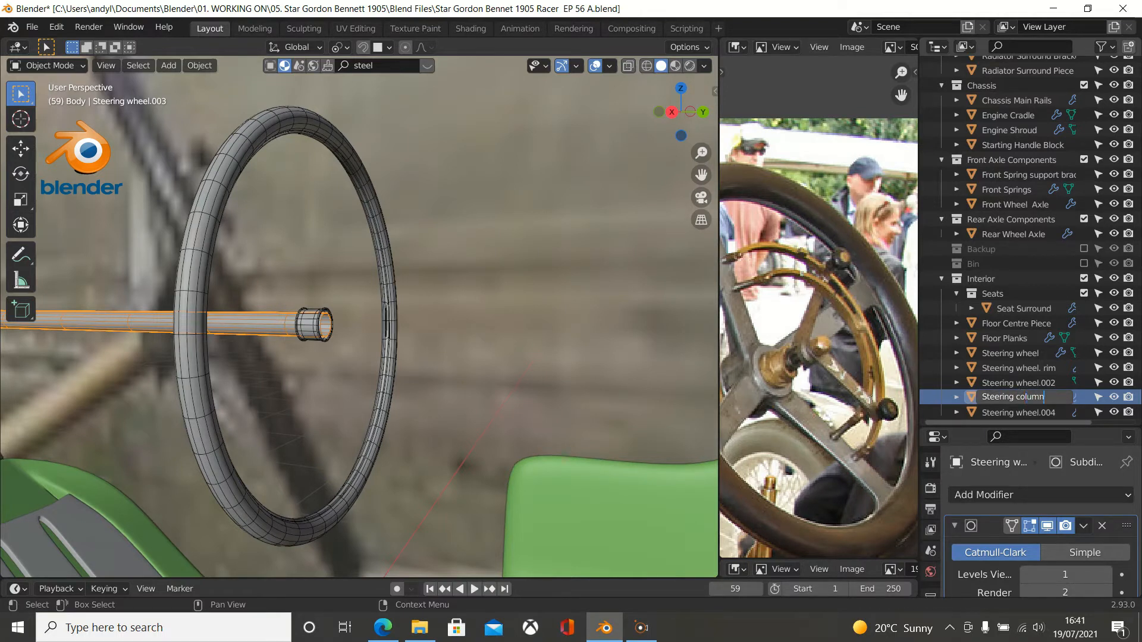
key("Return")
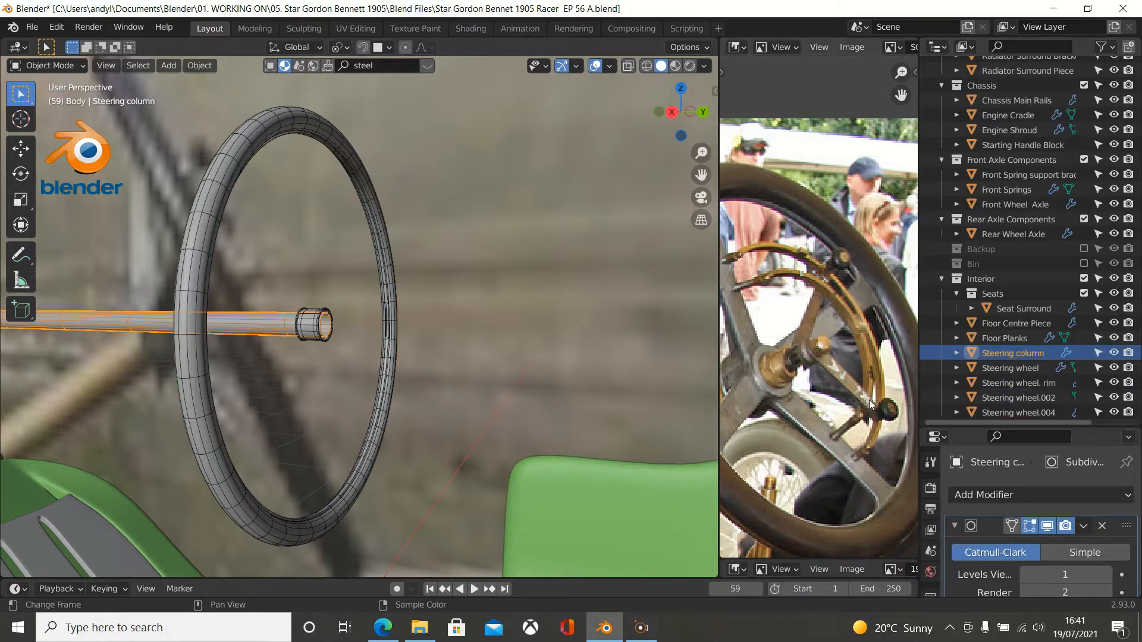
Select the short collar at the end of the shaft and rename it as "Steering wheel centre".
left_click(308, 325)
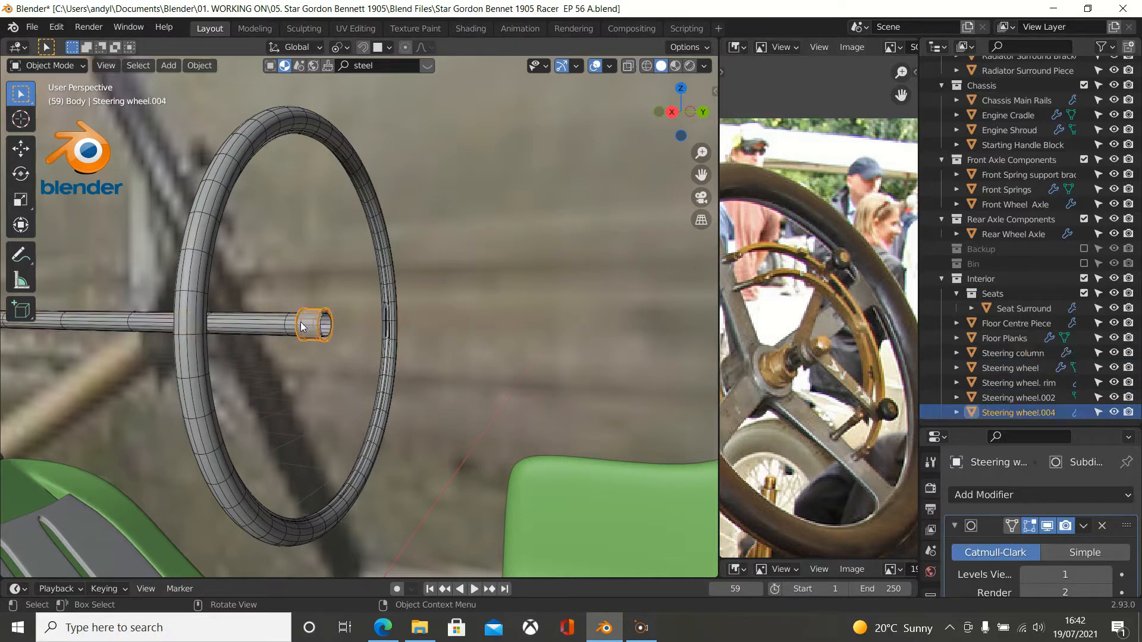
double_click(1019, 410)
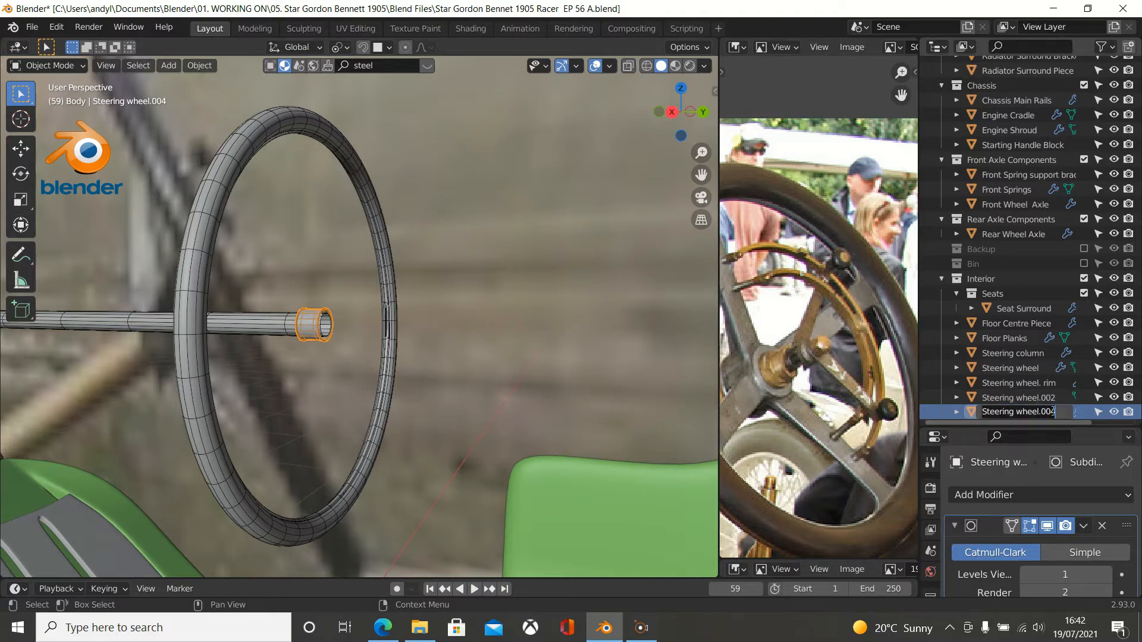
left_click_drag(1057, 411, 1043, 411)
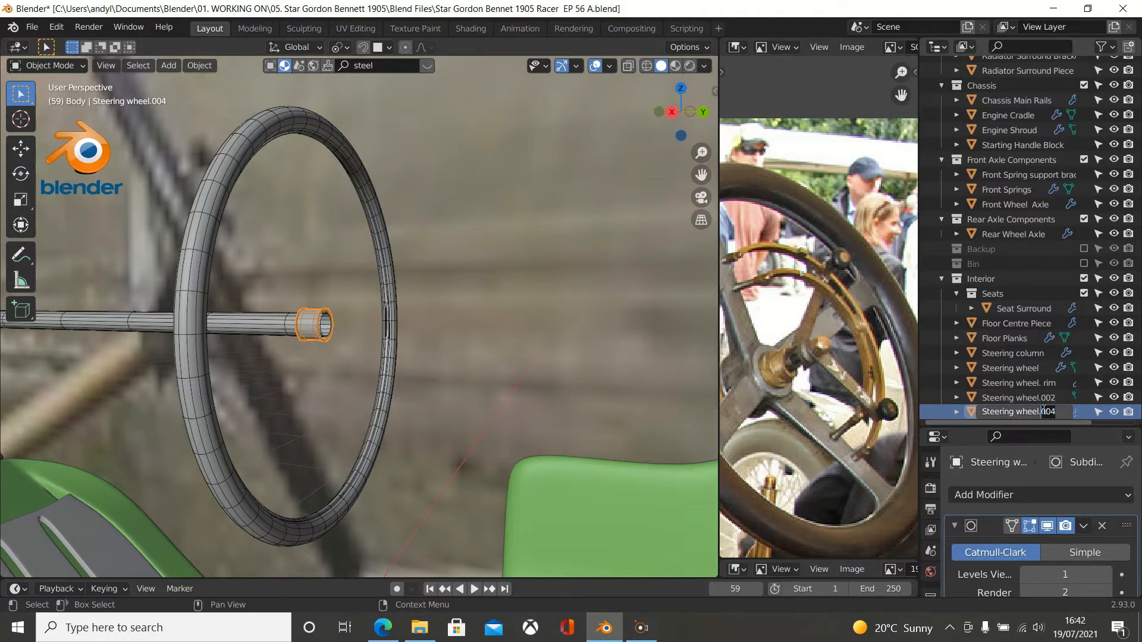
key("BackSpace")
key("BackSpace")
type("centre")
key("Return")
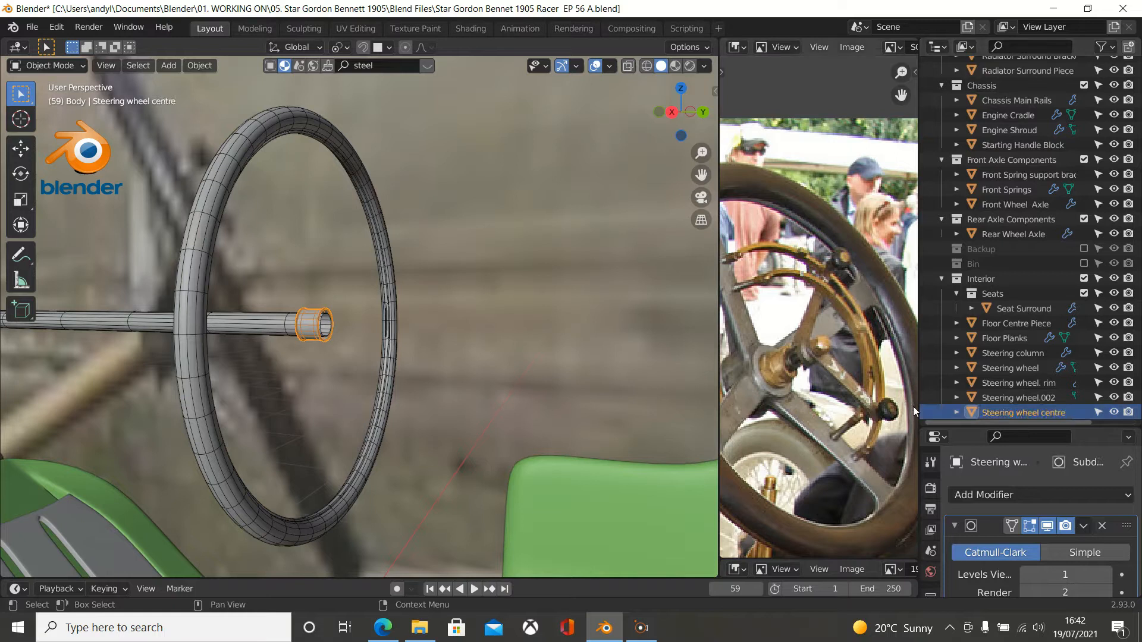
Select the small plate inside the wheel rim and rename it as "TEMPLATE".
left_click(387, 330)
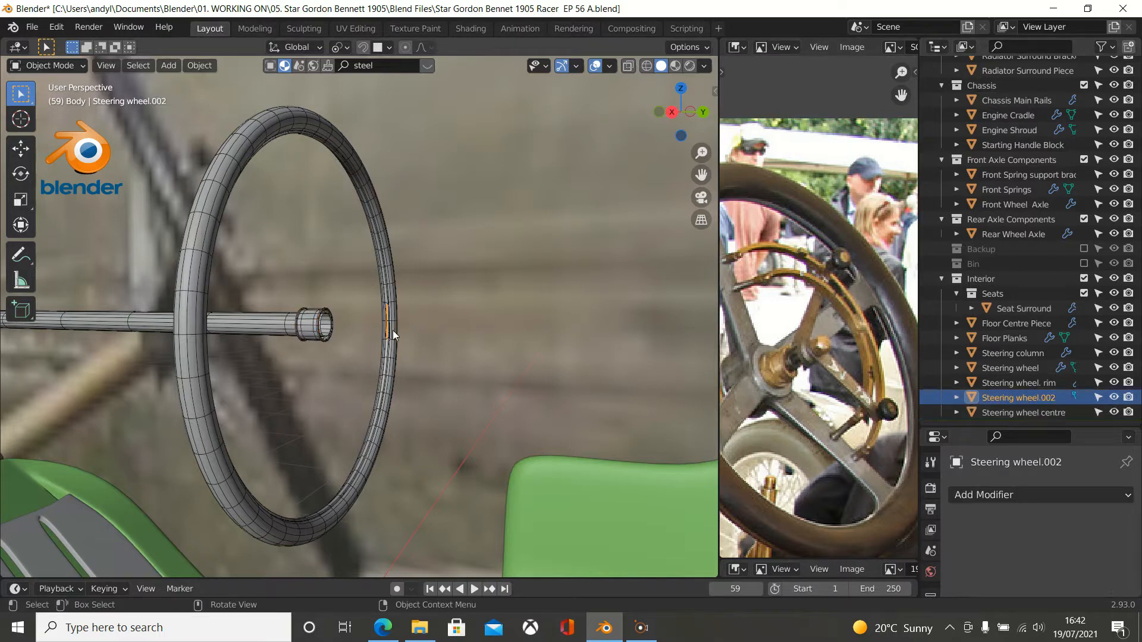
double_click(1022, 397)
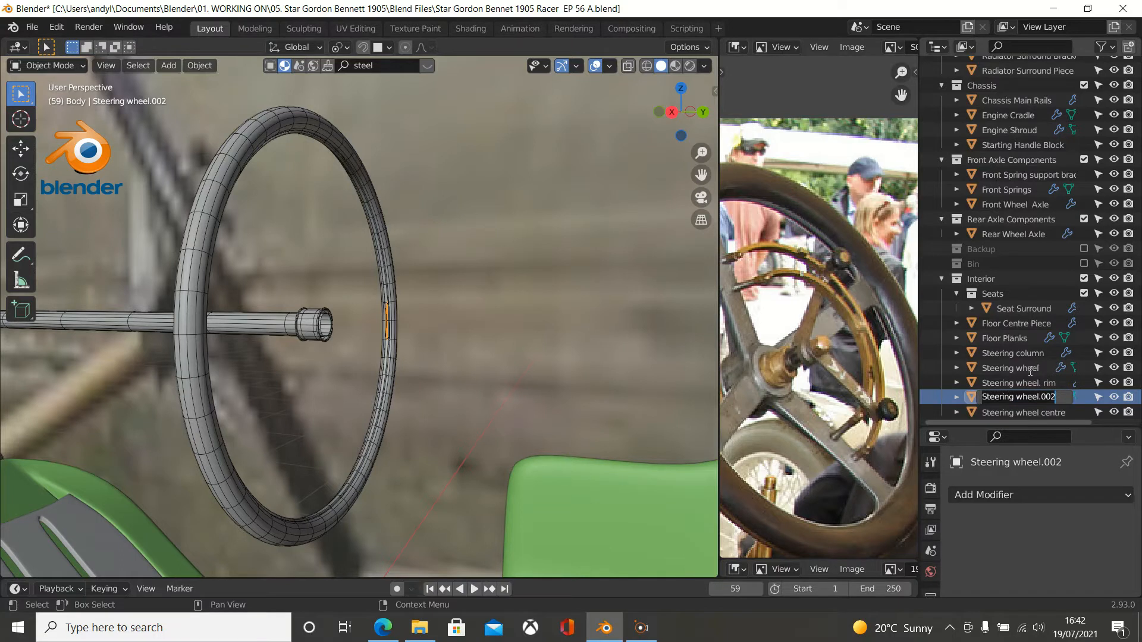
key("BackSpace")
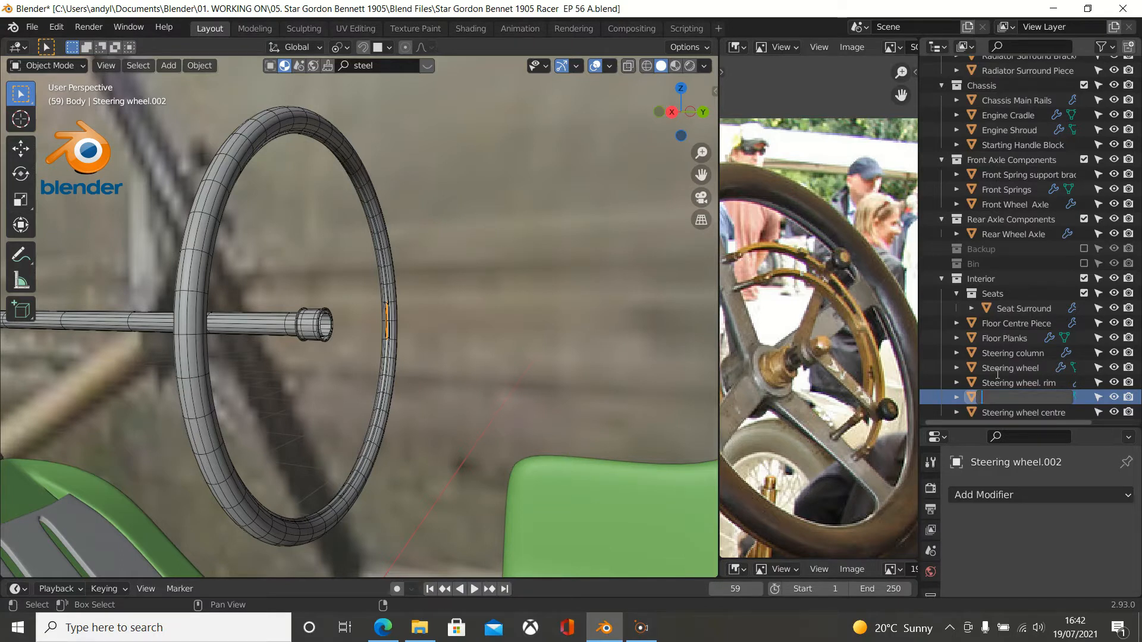
type("TEMPLATE")
key("Return")
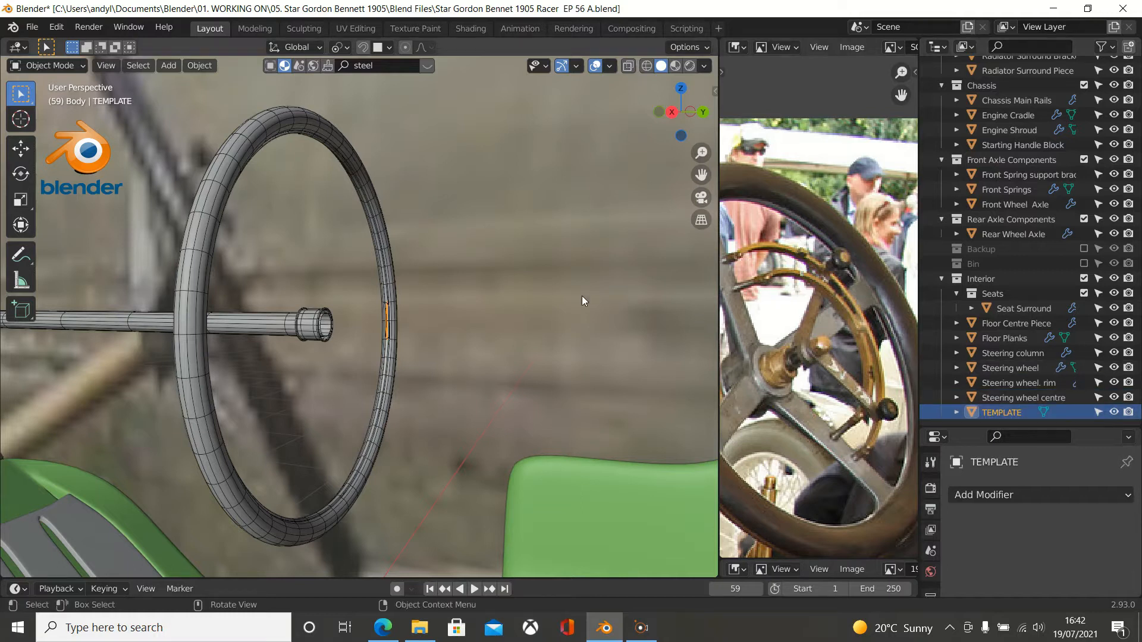
Show the junction of the steering wheel and column close up in right orthographic view with wireframe shading.
scroll(299, 309, "down", 4)
scroll(299, 310, "down", 3)
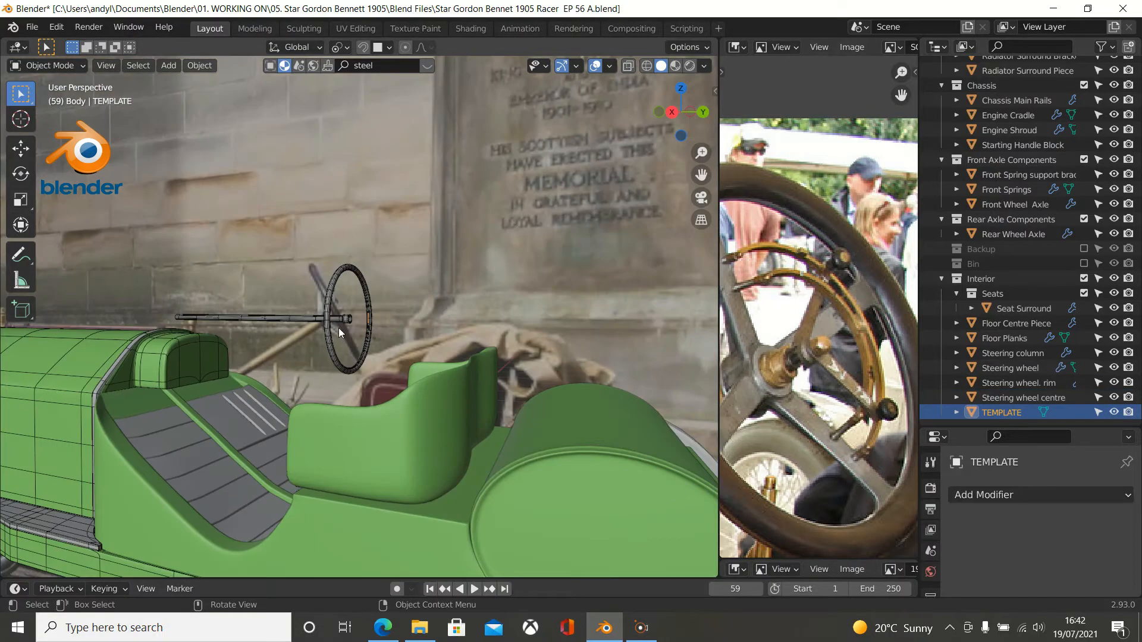
left_click(293, 319)
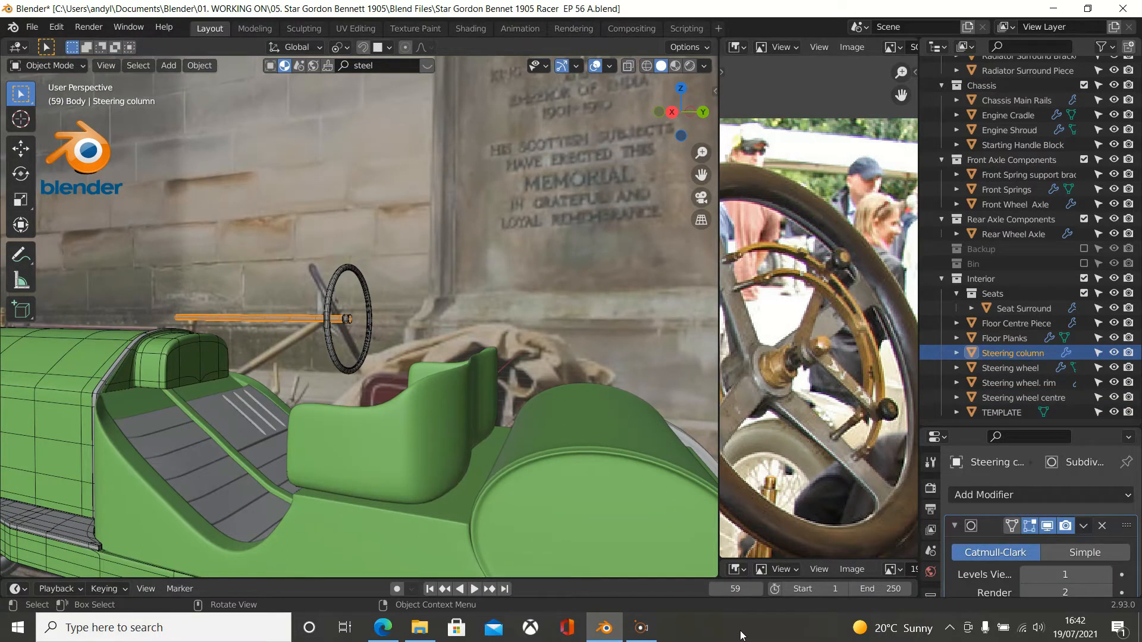
left_click(543, 254)
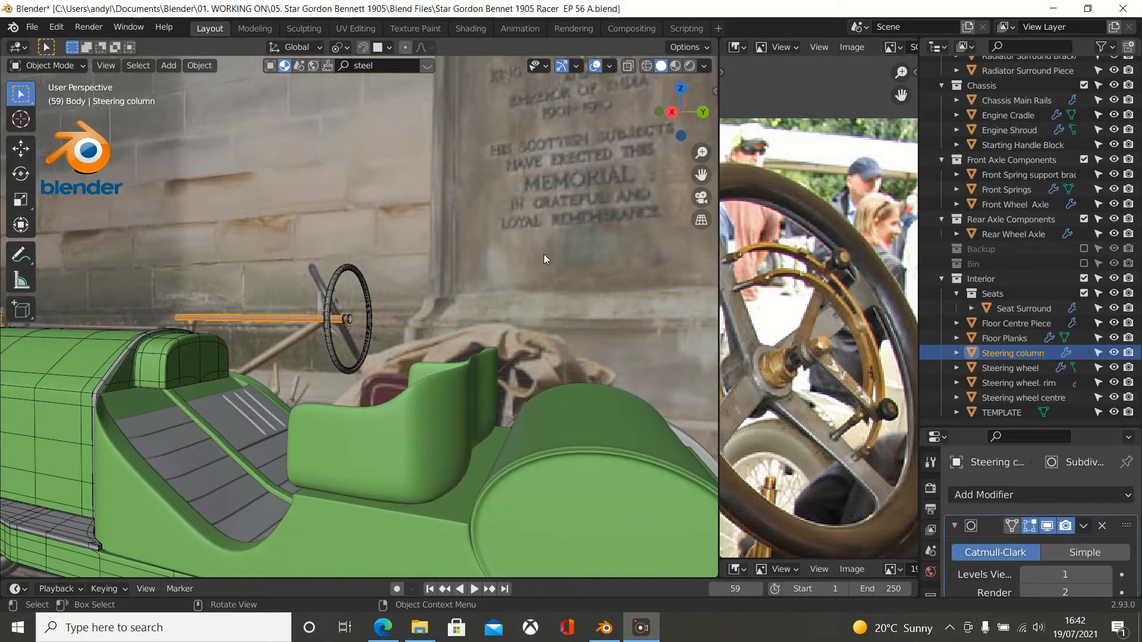
key("KP_3")
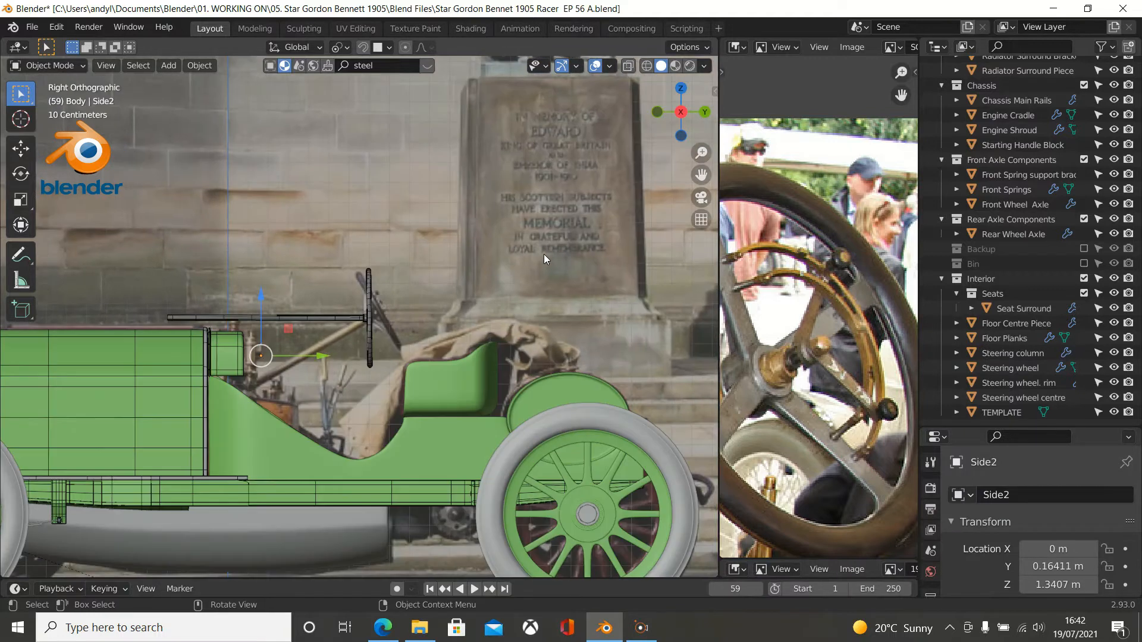
scroll(544, 237, "up", 4)
scroll(548, 234, "up", 6)
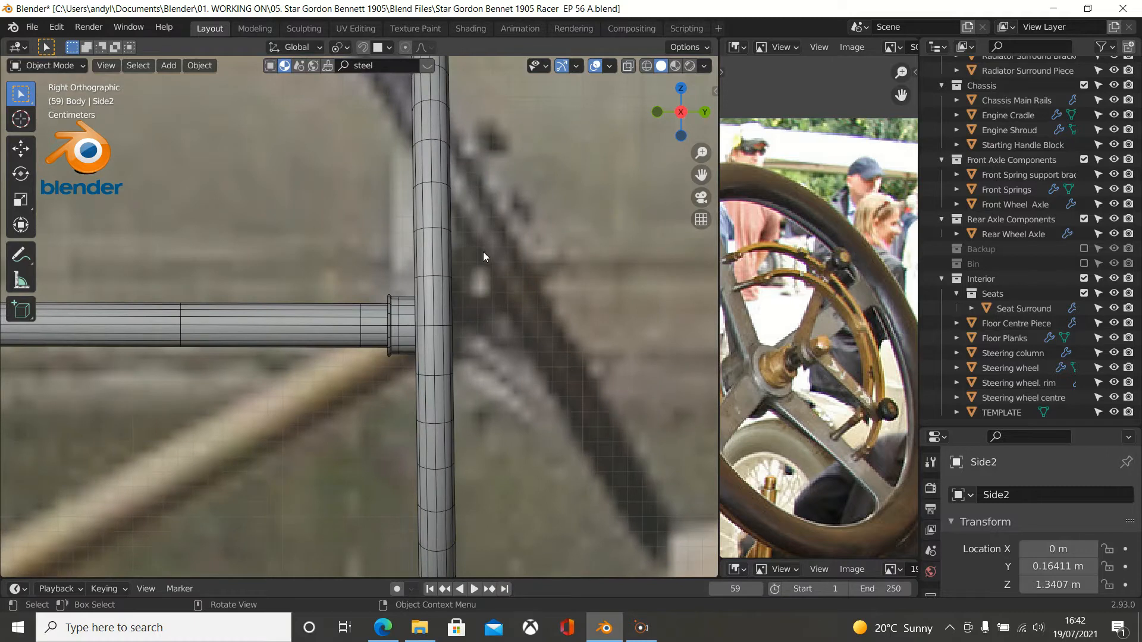
scroll(483, 257, "down", 1)
key("z")
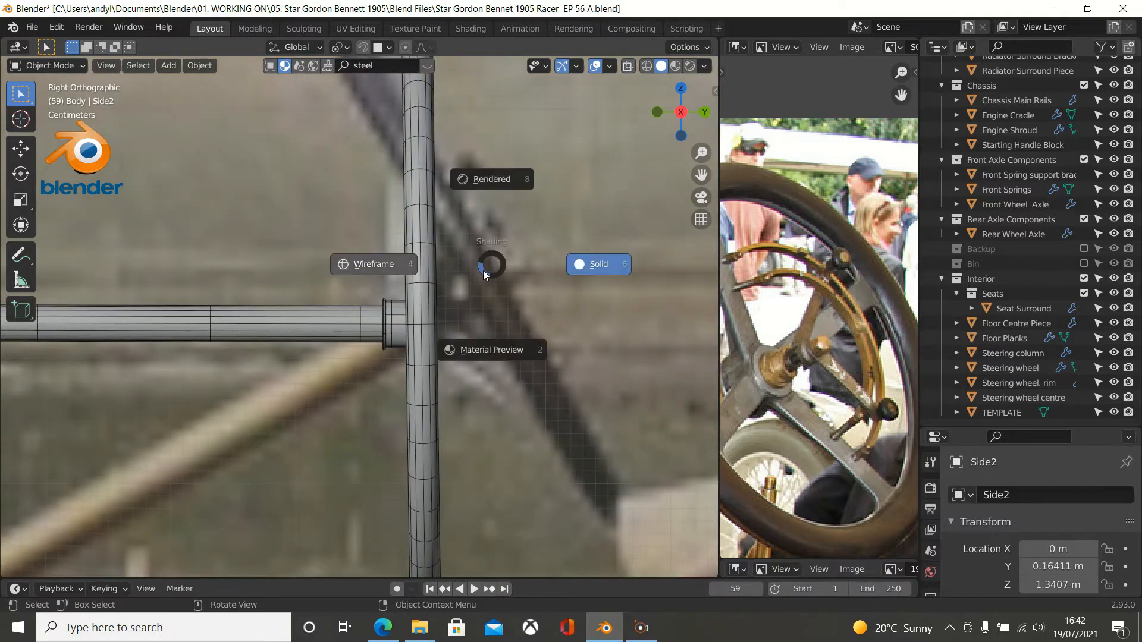
left_click(392, 271)
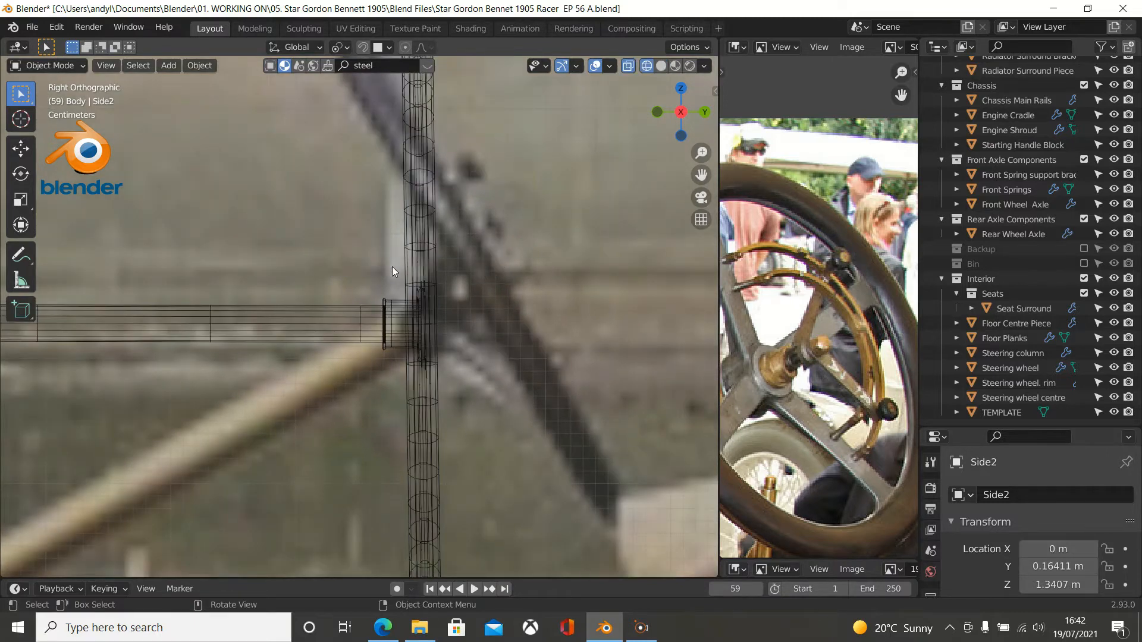
Move the steering wheel centre about 0.008 m along the global Y axis, into the plane of the wheel.
left_click(393, 305)
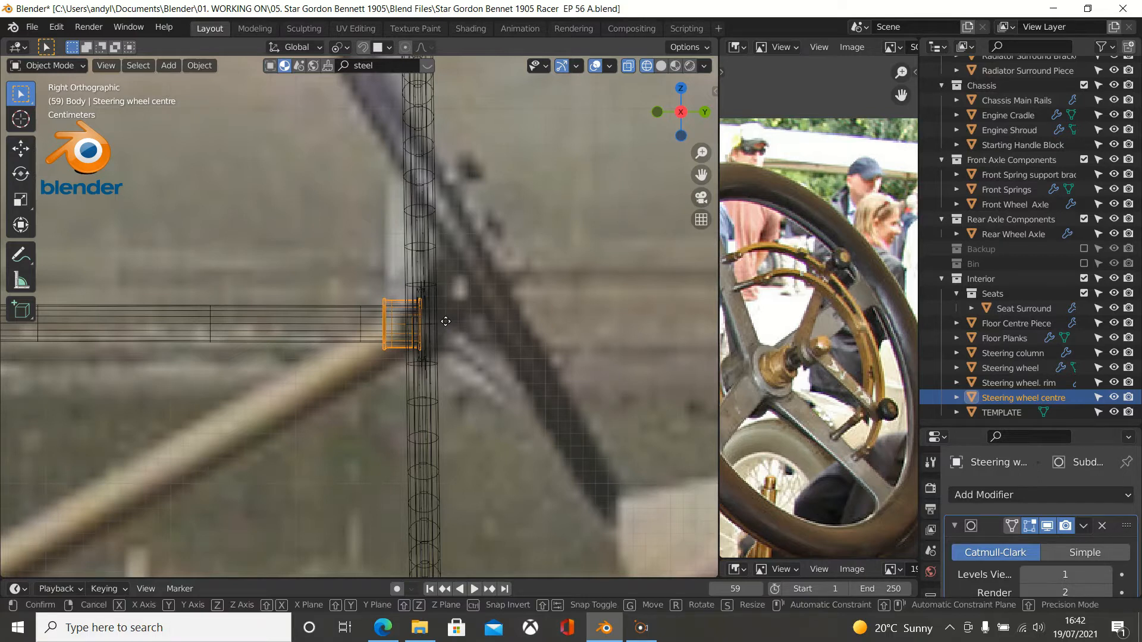
key("g")
key("y")
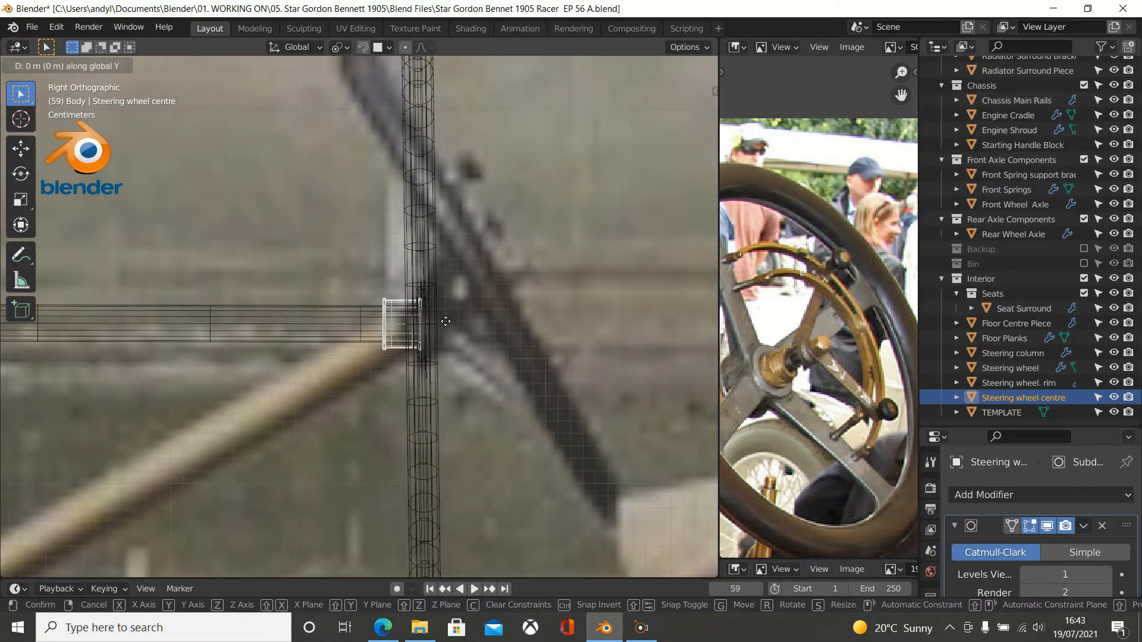
key("y")
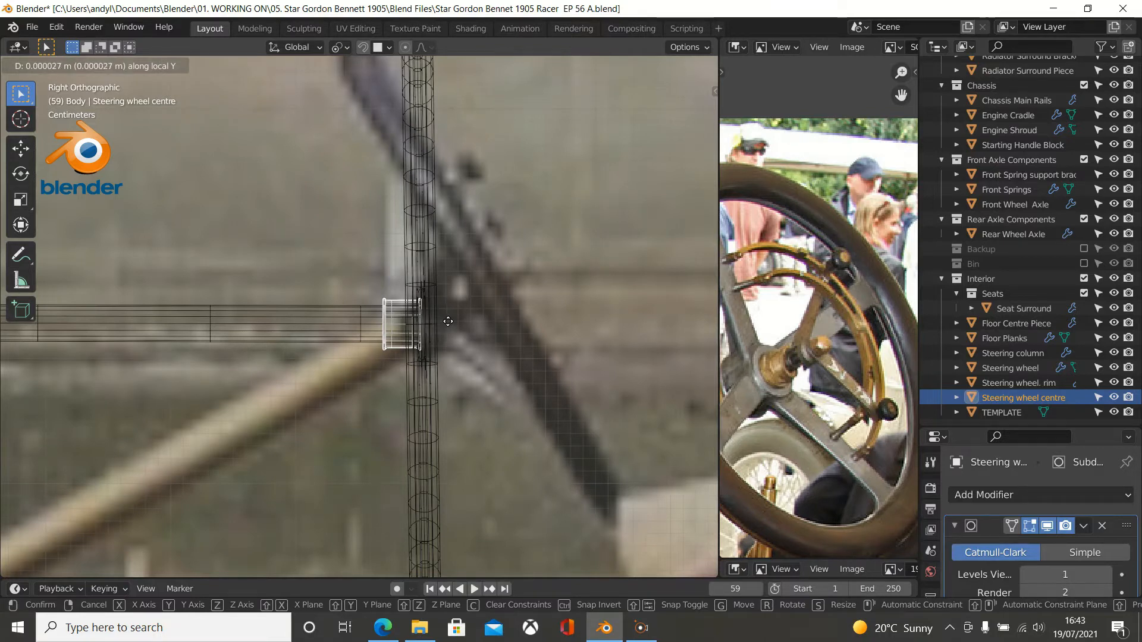
left_click(448, 321)
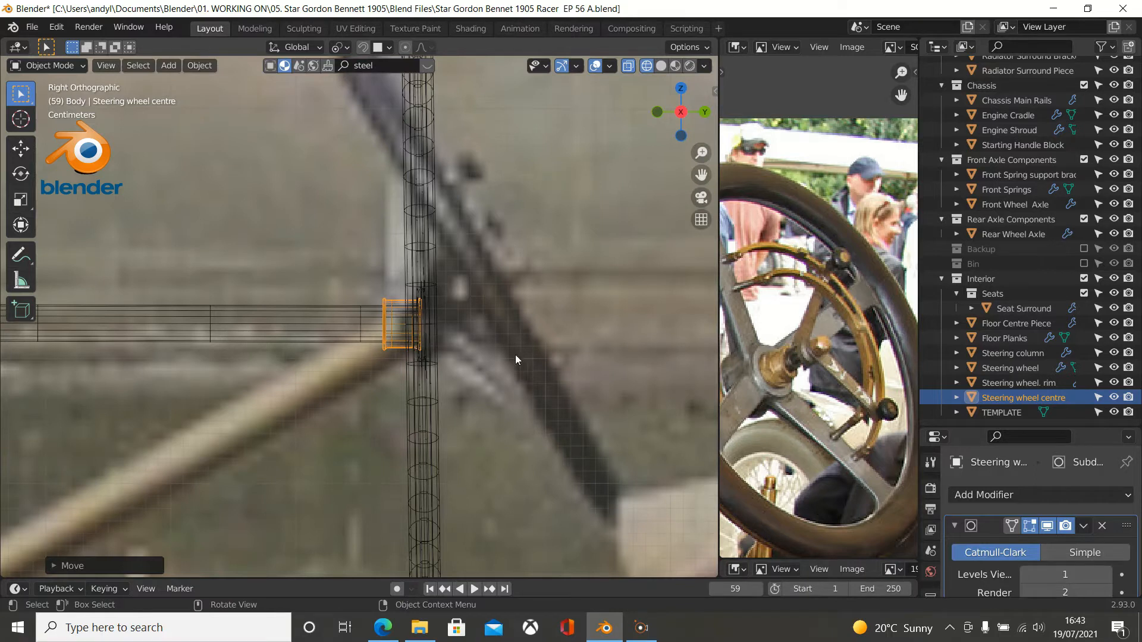
key("g")
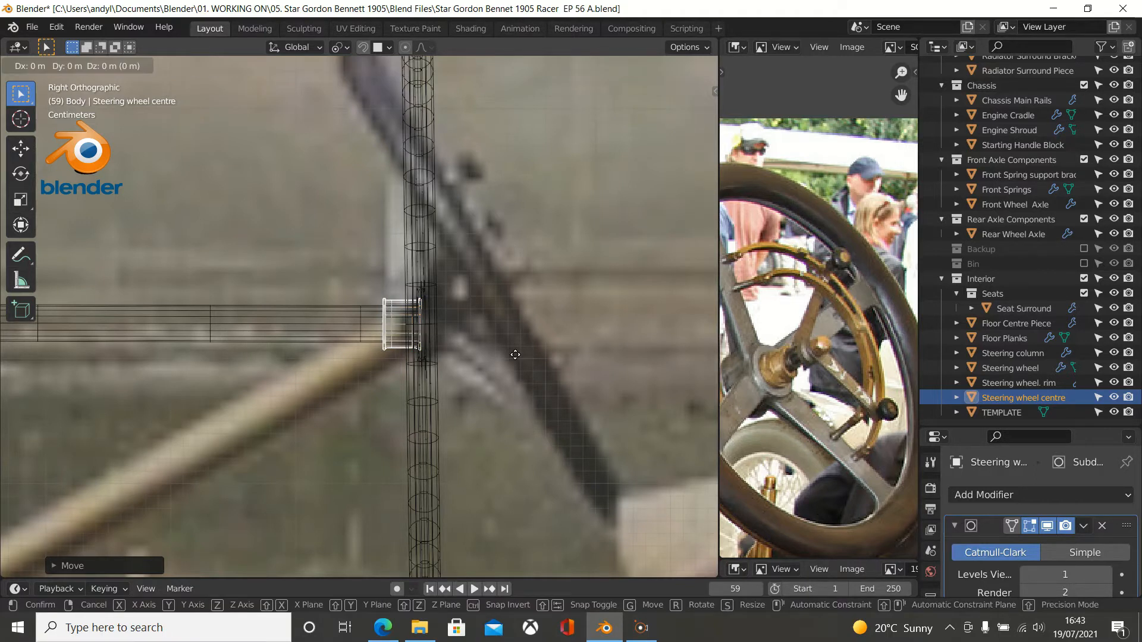
key("y")
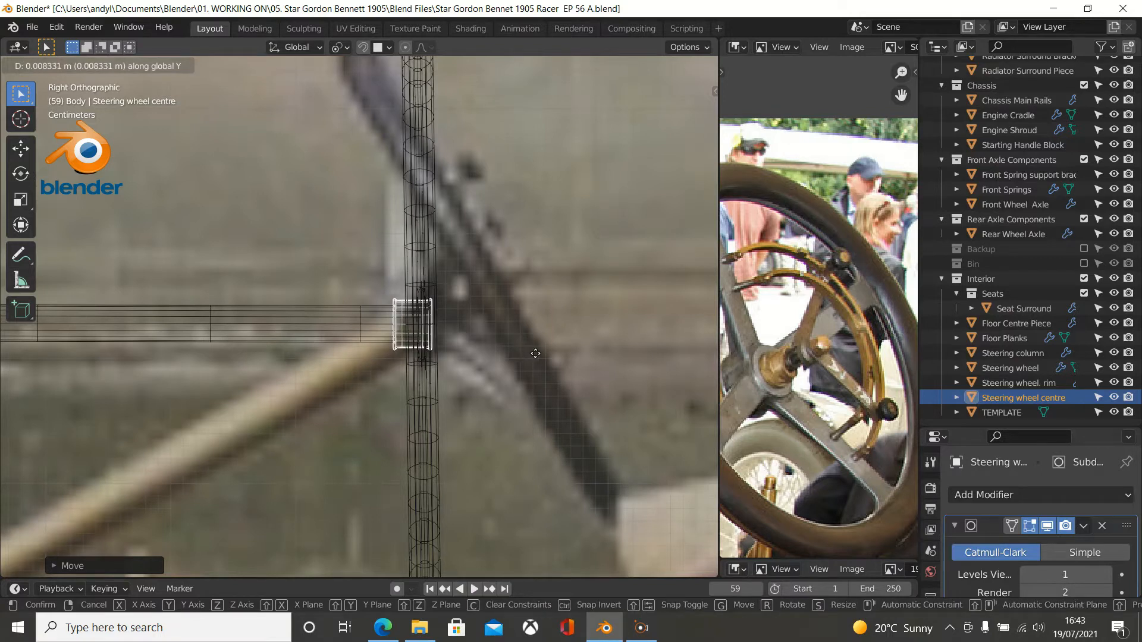
left_click(535, 358)
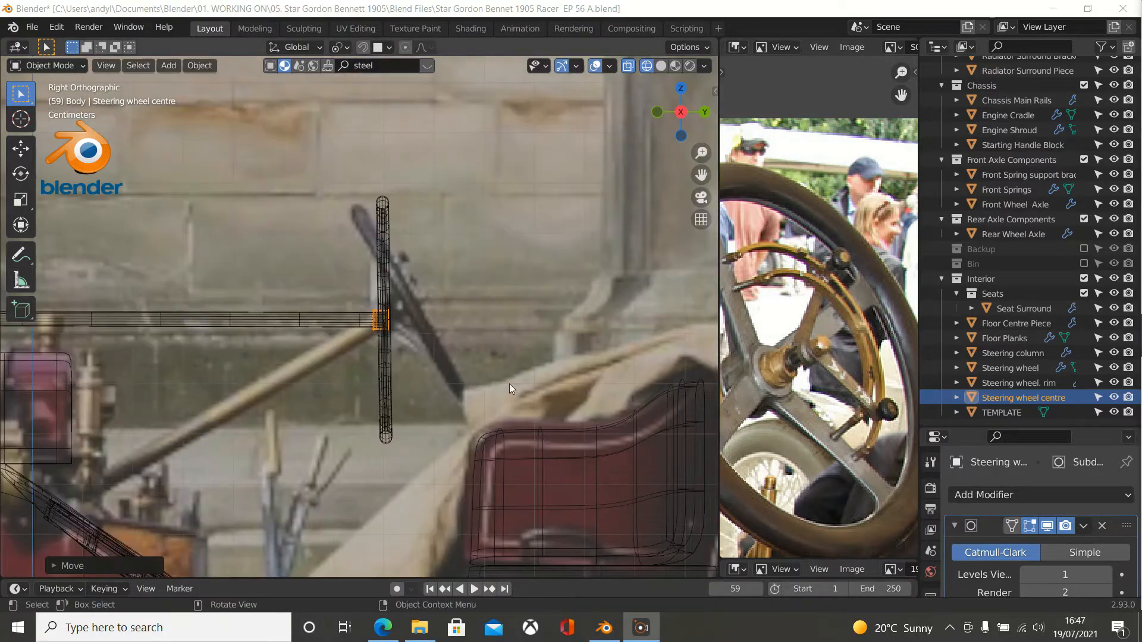
Select the side reference image together with all the steering parts and isolate them in local view.
scroll(509, 383, "up", 4)
scroll(509, 383, "down", 5)
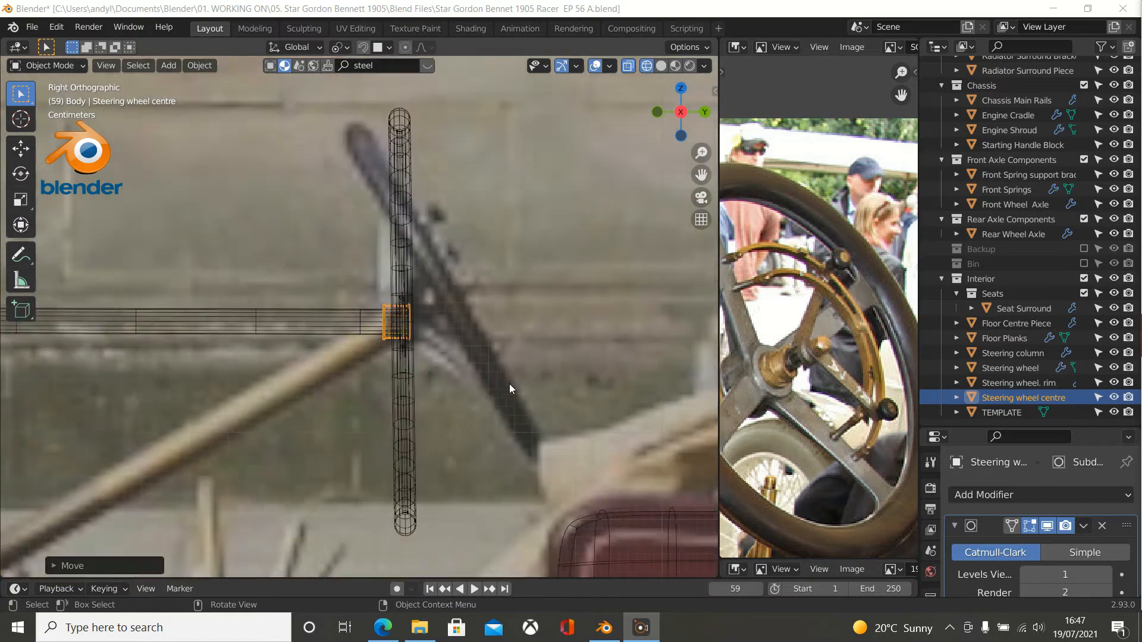
scroll(454, 390, "down", 4)
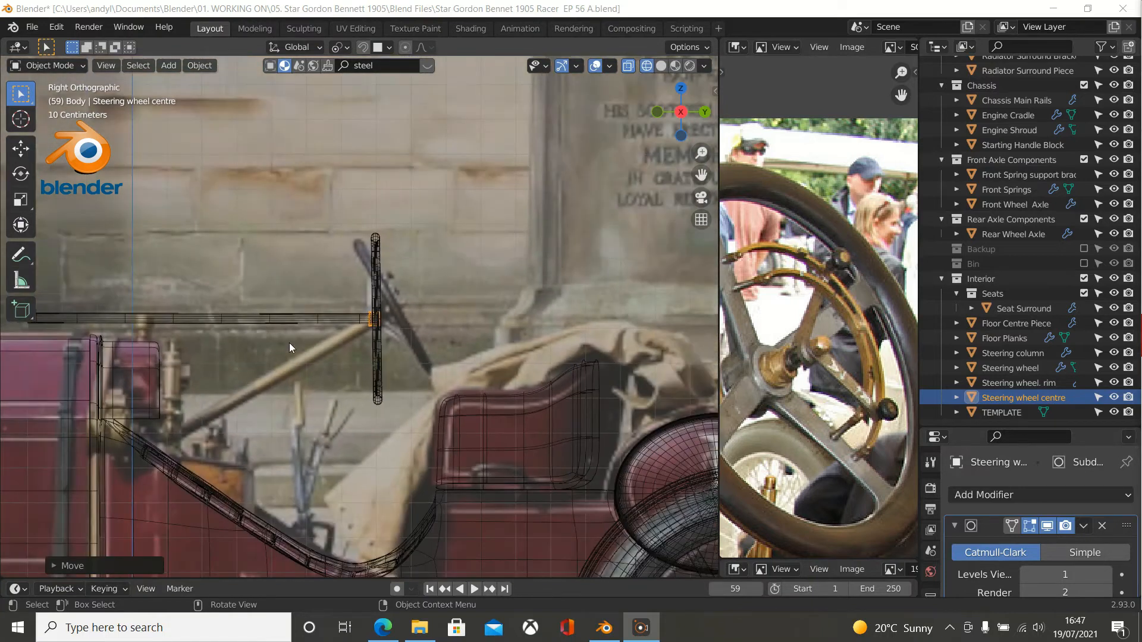
left_click(472, 273)
scroll(363, 295, "up", 3)
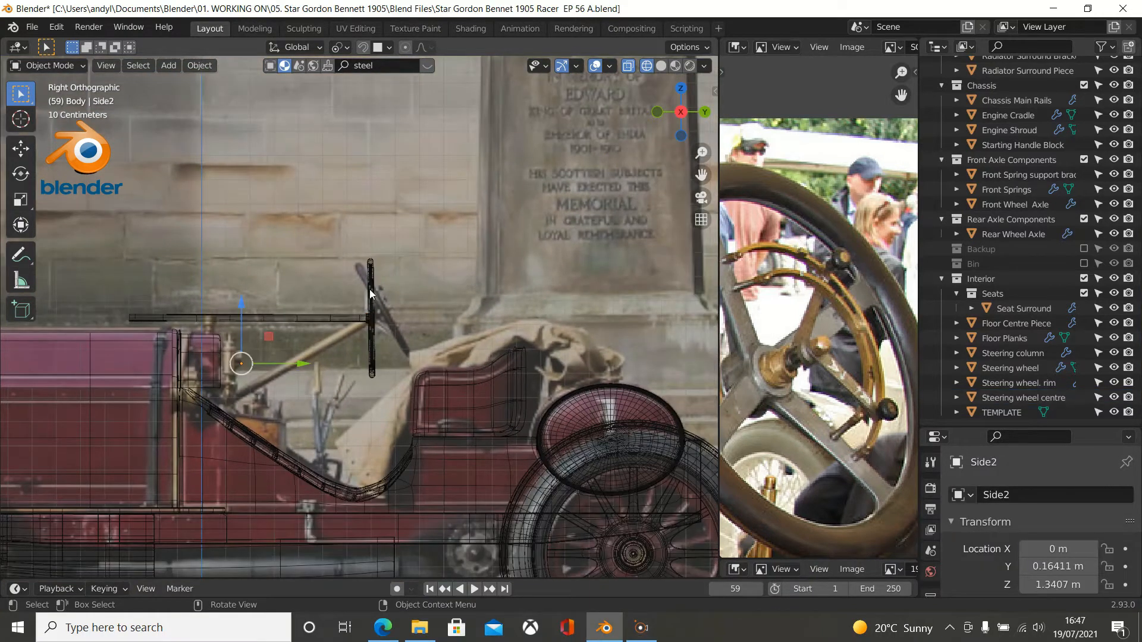
left_click_drag(296, 277, 457, 360)
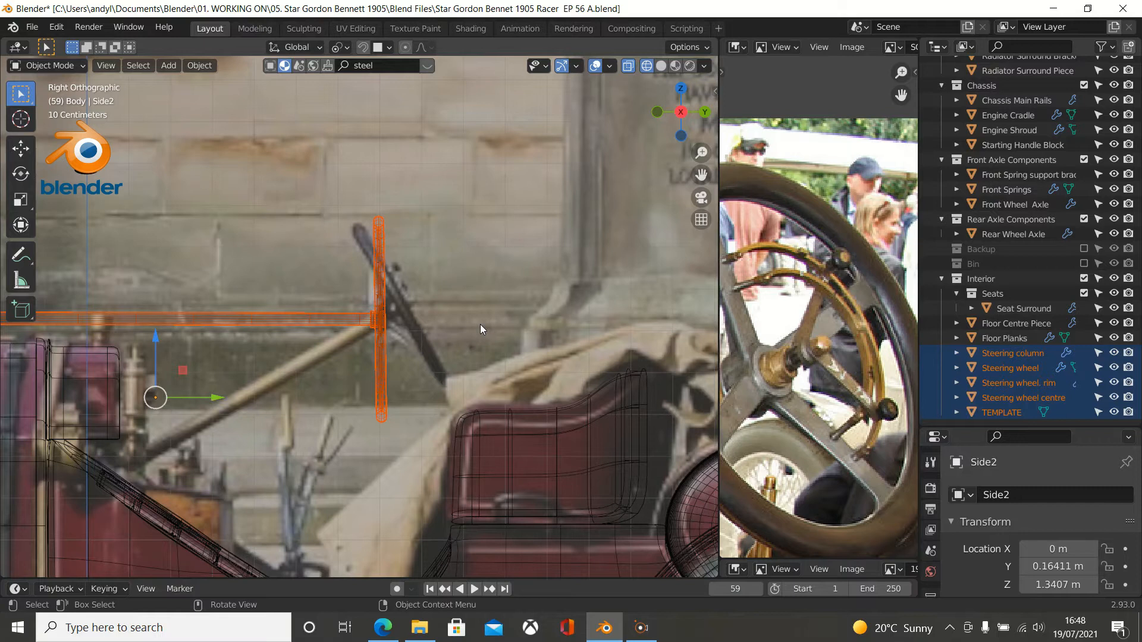
key("KP_Divide")
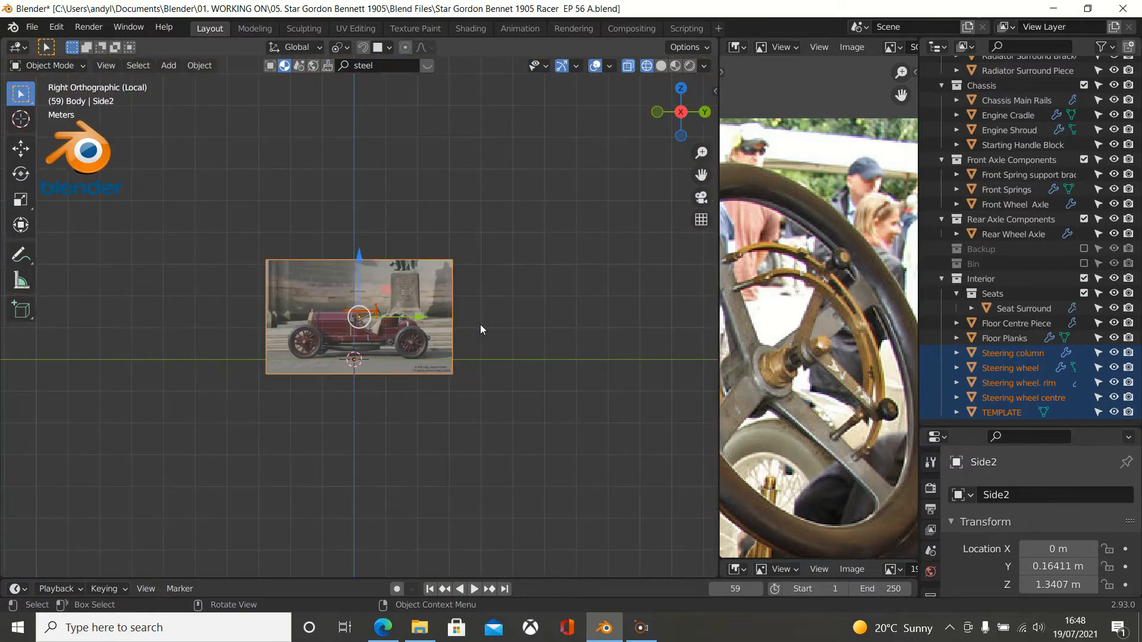
scroll(467, 329, "up", 9)
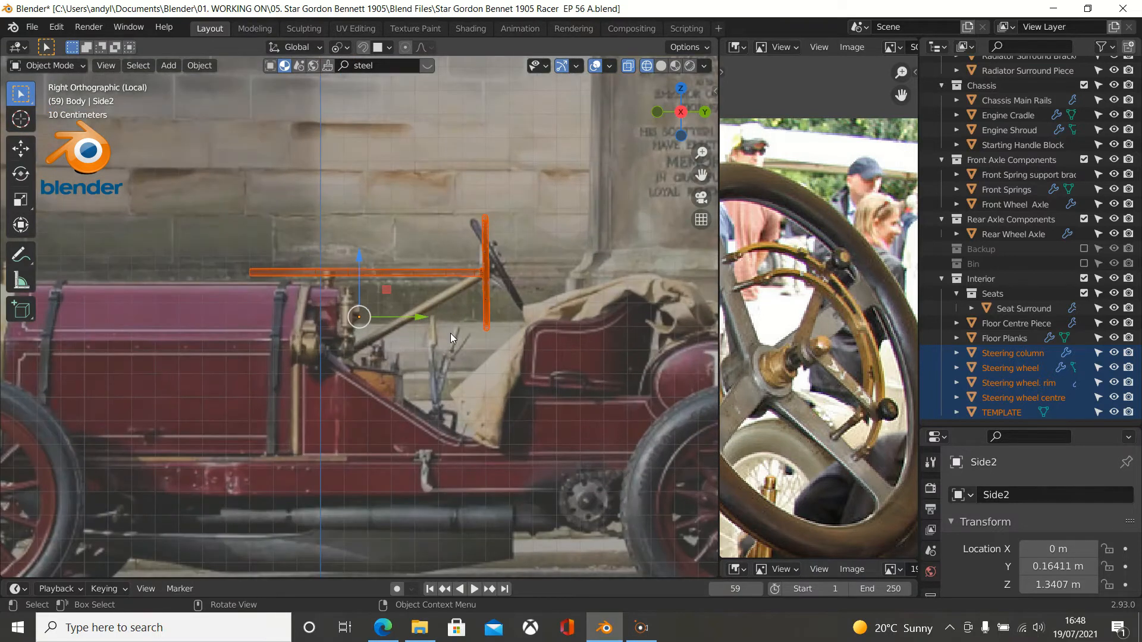
Show the isolated steering wheel close up in back orthographic view.
key("ctrl+KP_1")
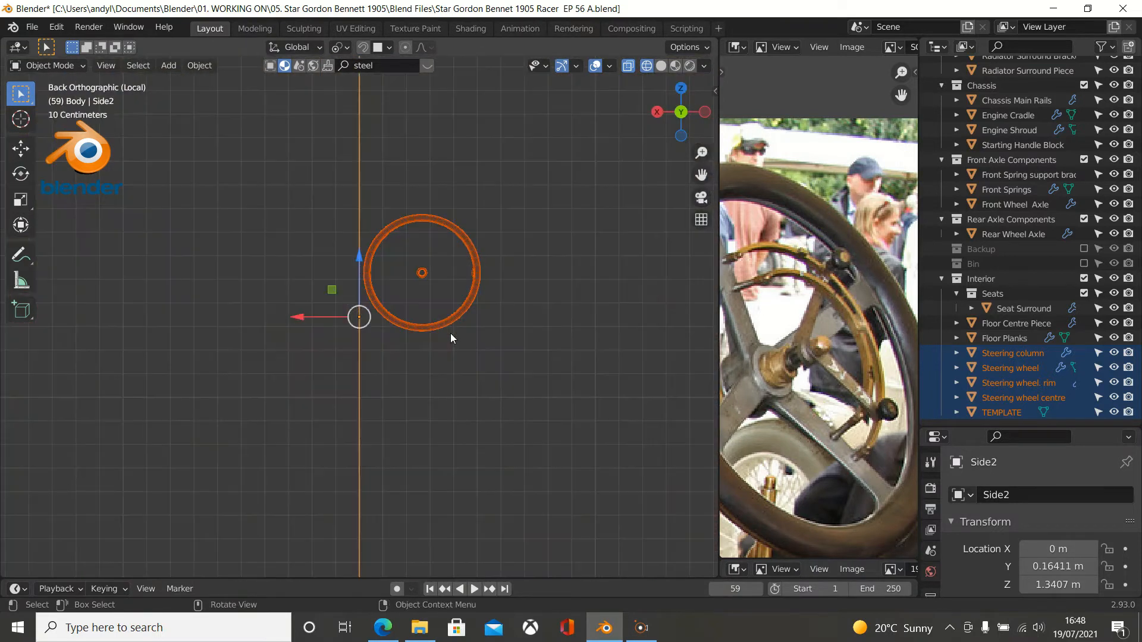
scroll(451, 336, "up", 2)
middle_click_drag(486, 318, 422, 415, "shift")
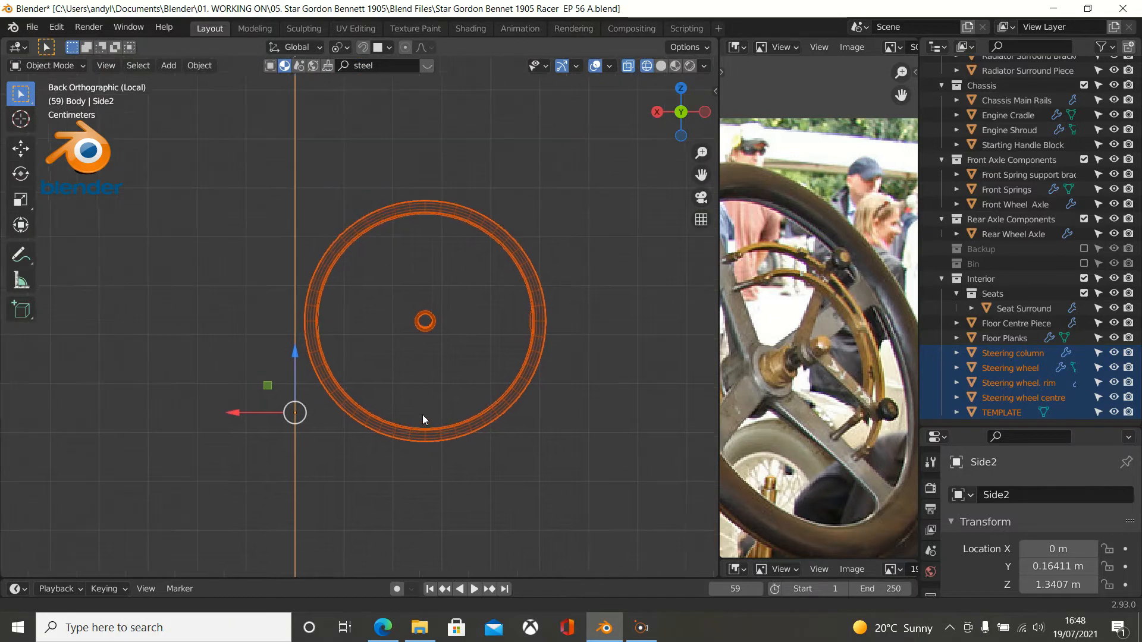
scroll(473, 402, "down", 10)
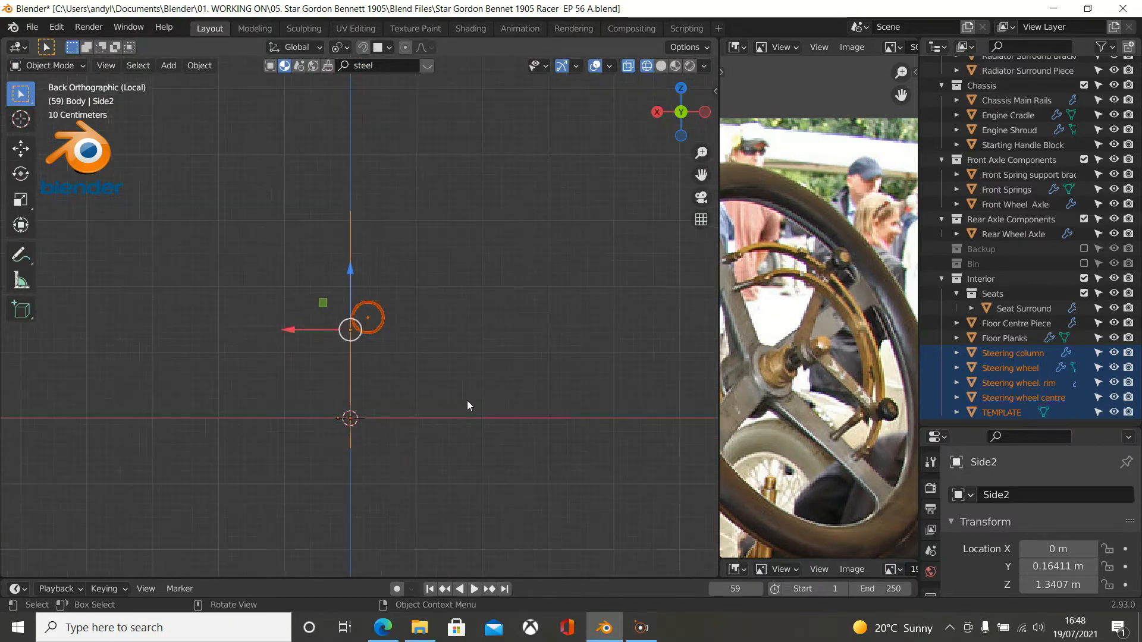
scroll(369, 405, "up", 8)
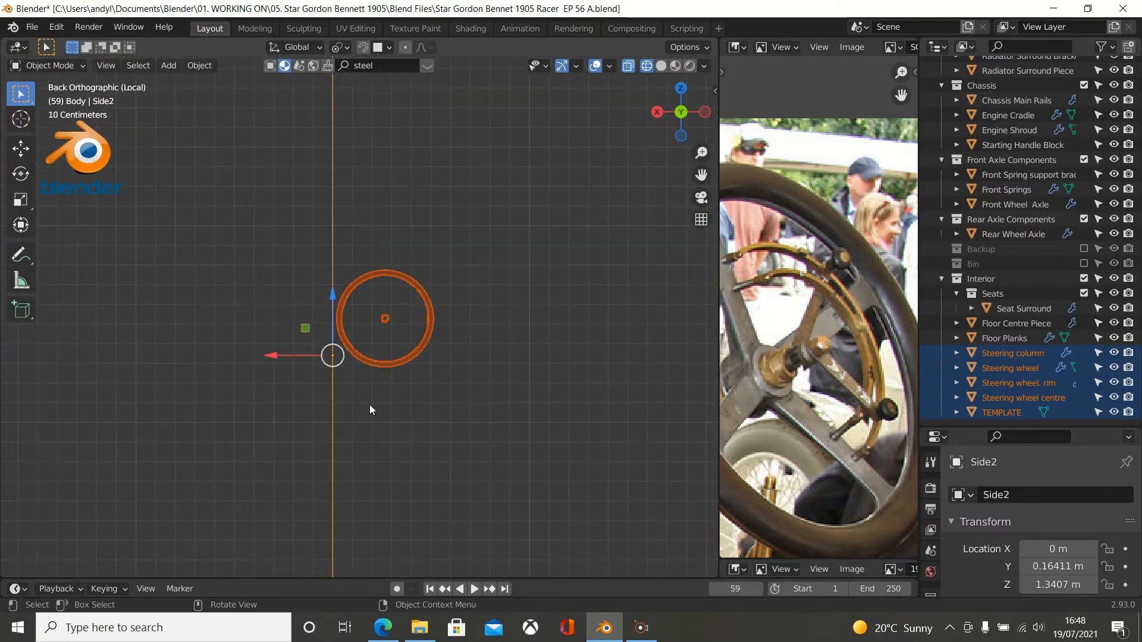
scroll(369, 408, "up", 1)
scroll(370, 405, "up", 3)
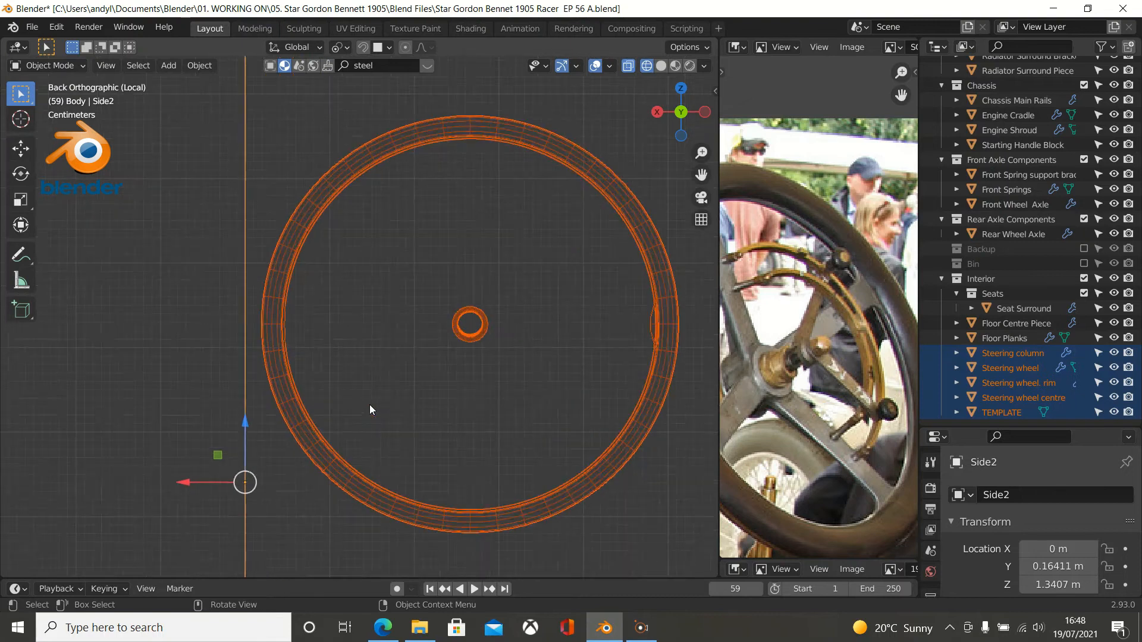
middle_click_drag(308, 395, 256, 403, "shift")
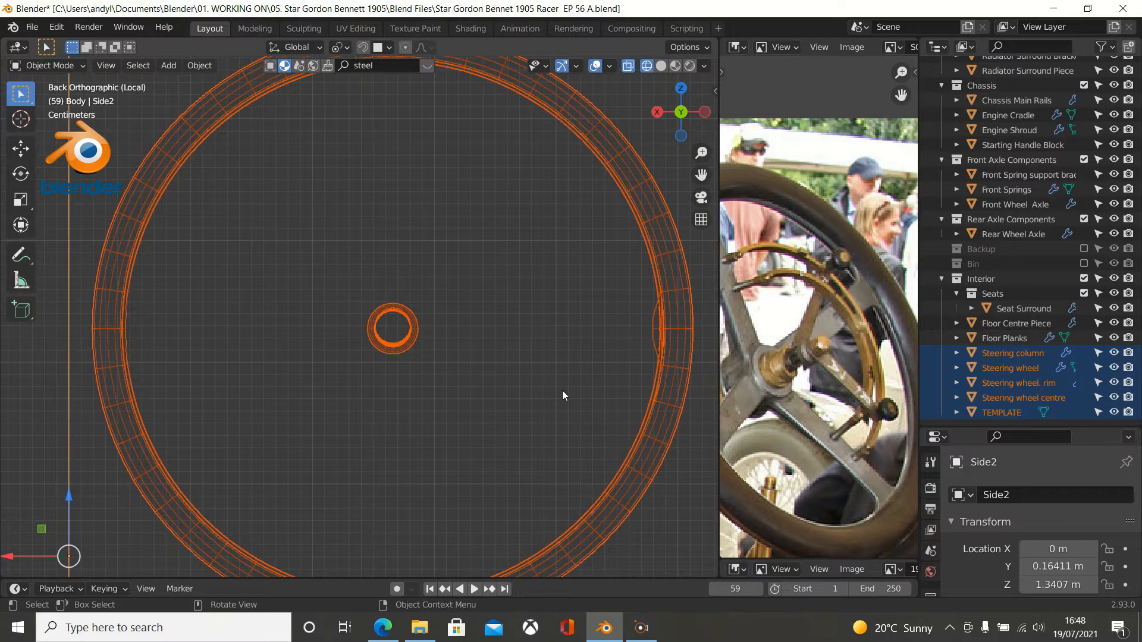
Examine the outer steering wheel ring's mesh in Edit Mode, close up beside the template plate.
left_click(668, 365)
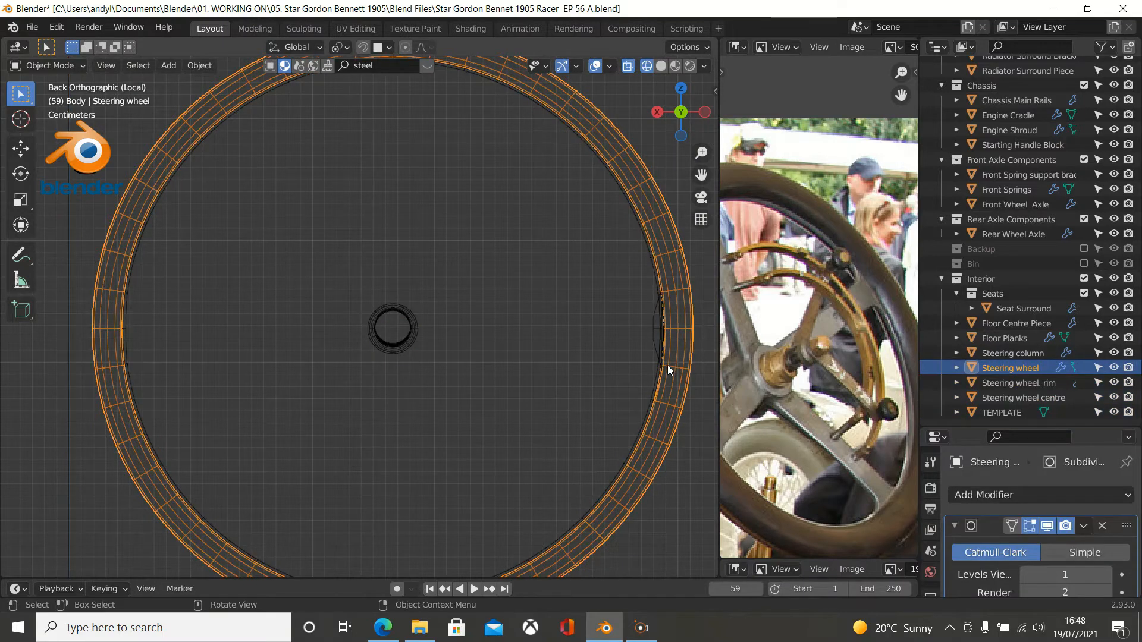
key("Tab")
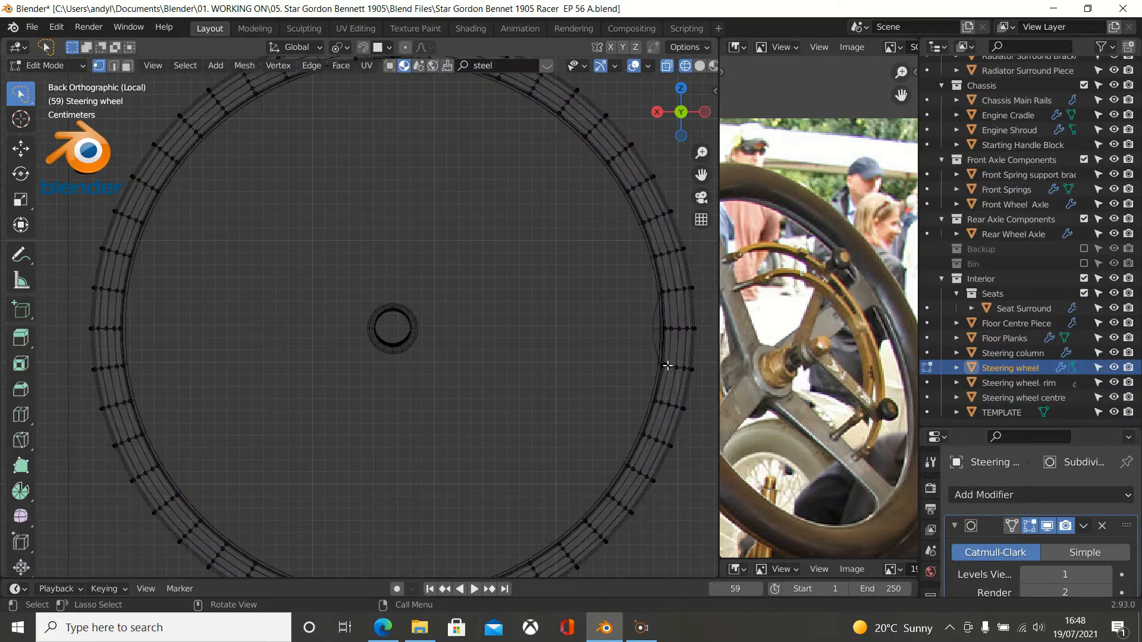
scroll(586, 347, "up", 4)
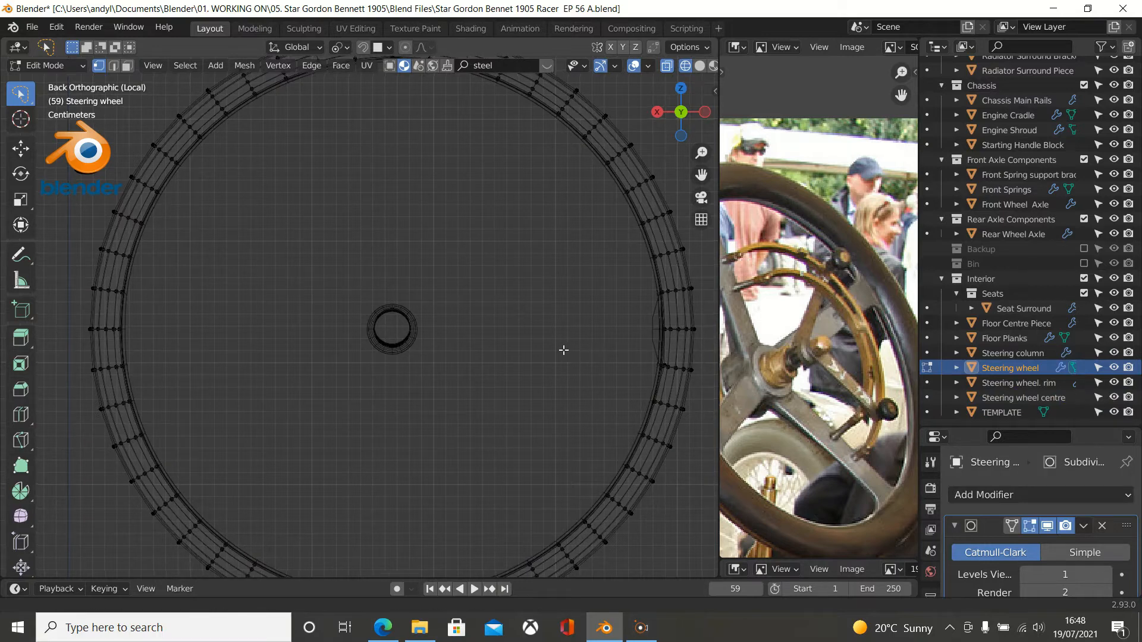
scroll(574, 362, "up", 1)
middle_click_drag(524, 356, 267, 362, "shift")
scroll(475, 323, "up", 1)
scroll(475, 322, "up", 1)
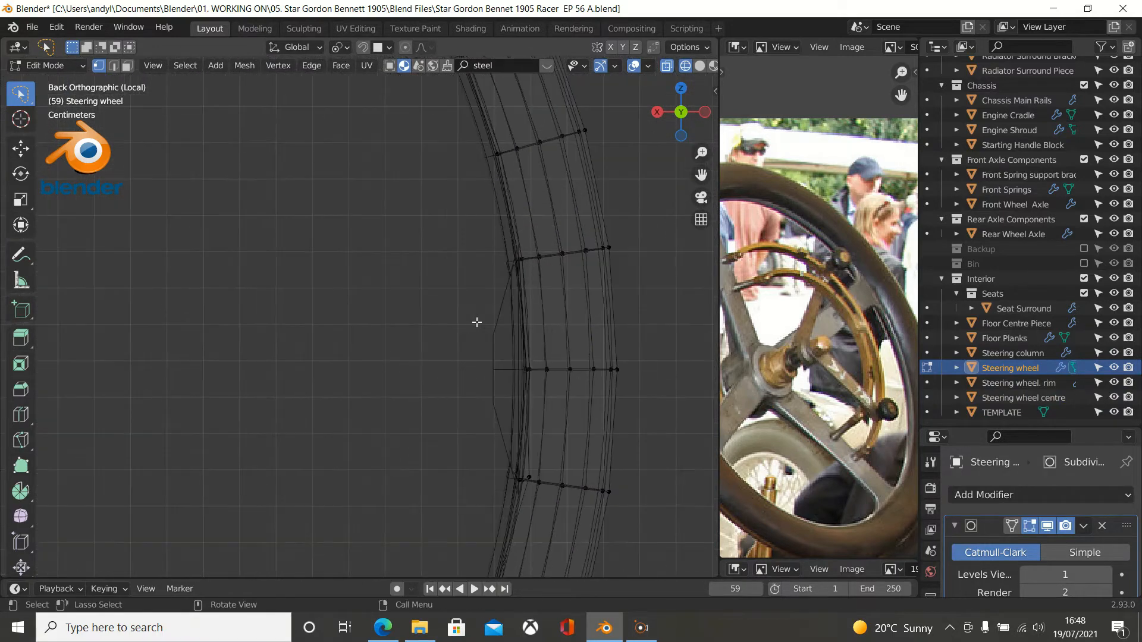
scroll(503, 324, "up", 1)
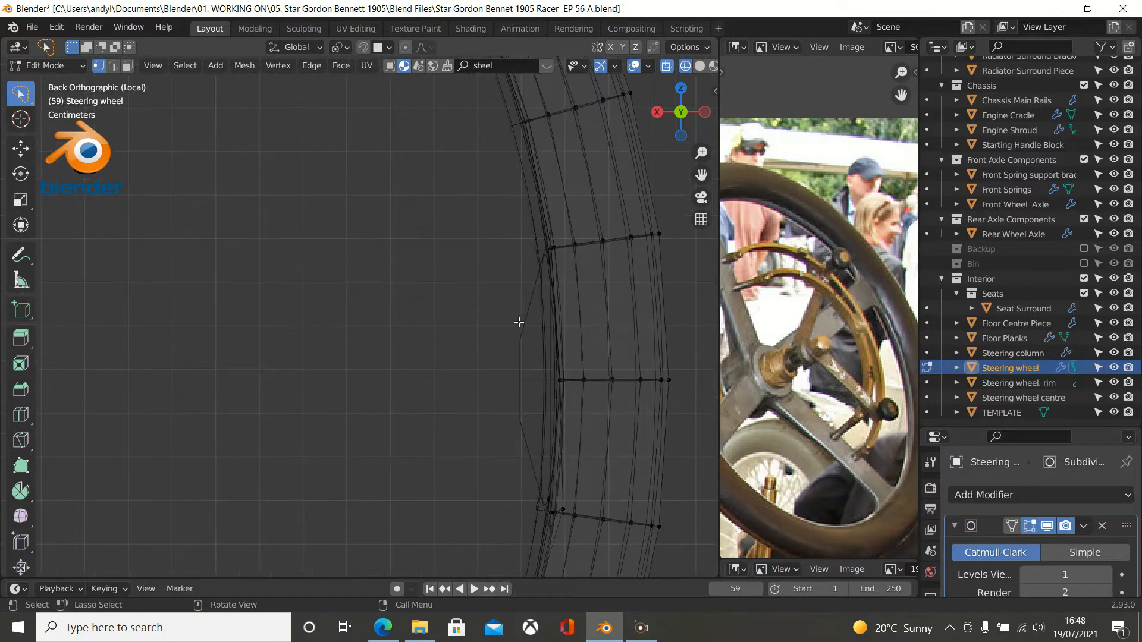
key("Tab")
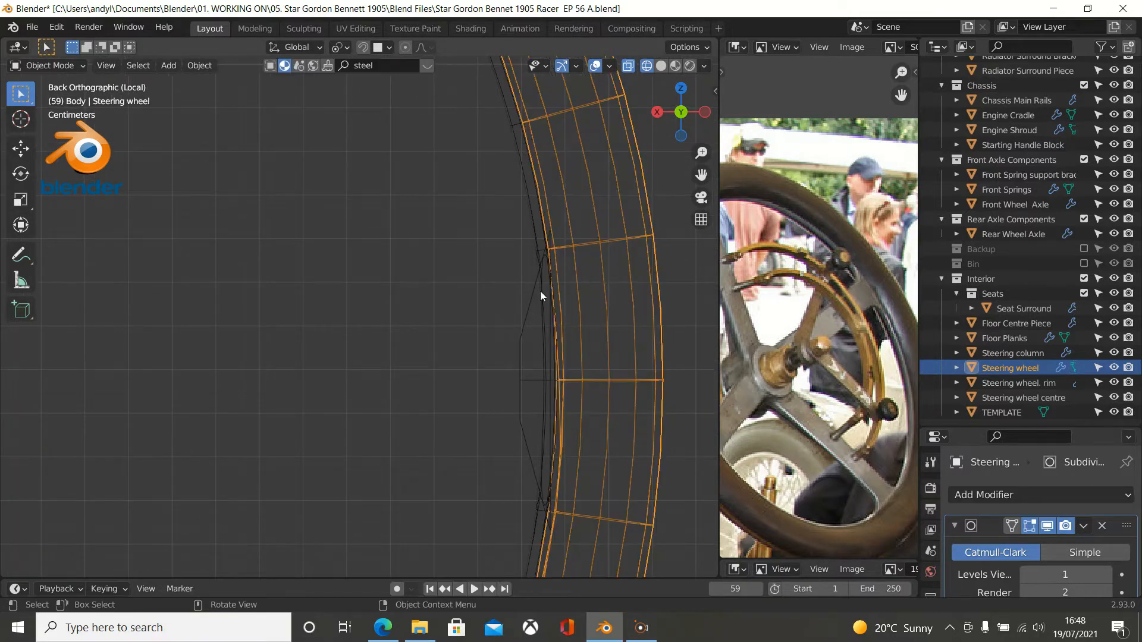
Examine the inner steering wheel rim's mesh in Edit Mode from several angles around the template plate.
left_click(543, 287)
key("Tab")
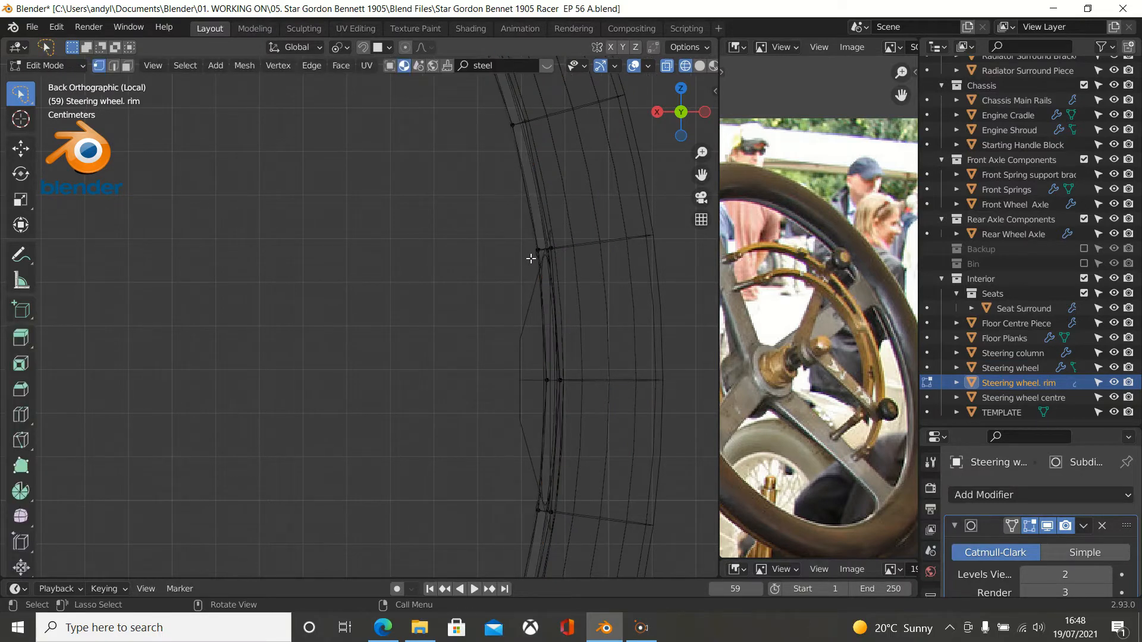
middle_click_drag(539, 265, 522, 304)
scroll(403, 320, "down", 10)
middle_click_drag(403, 322, 438, 329)
scroll(438, 329, "up", 8)
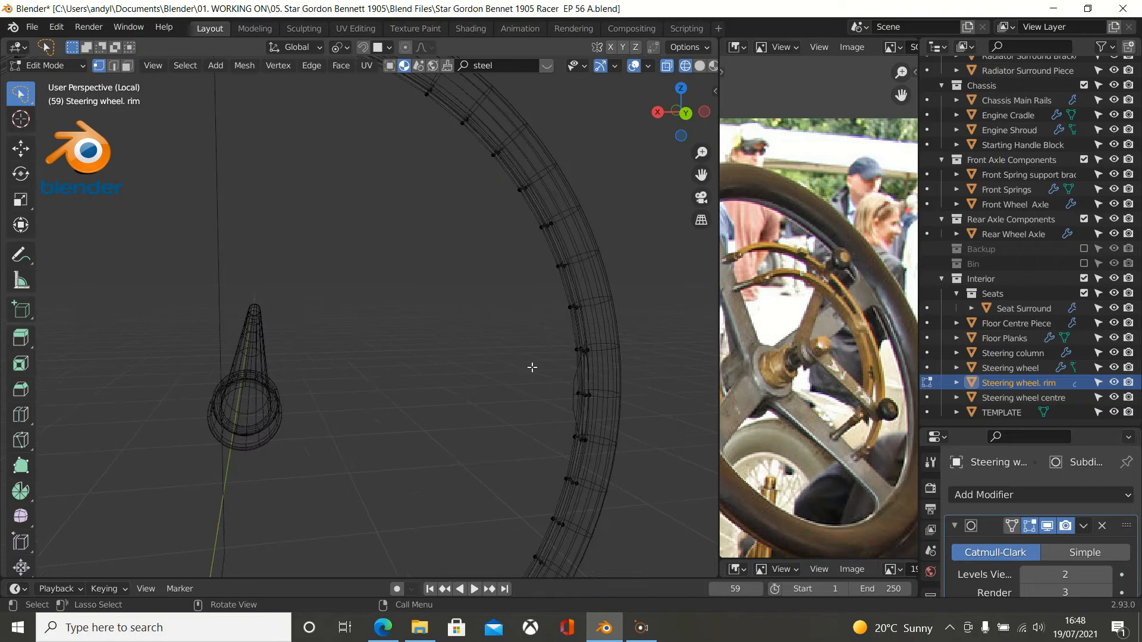
middle_click_drag(512, 357, 468, 342)
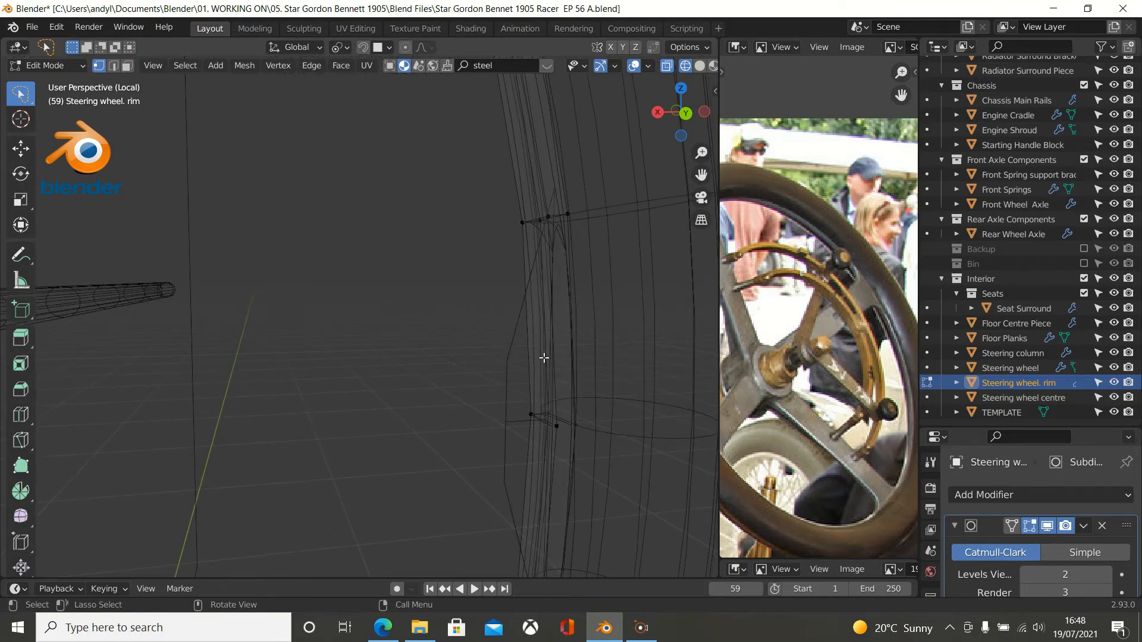
scroll(543, 358, "down", 8)
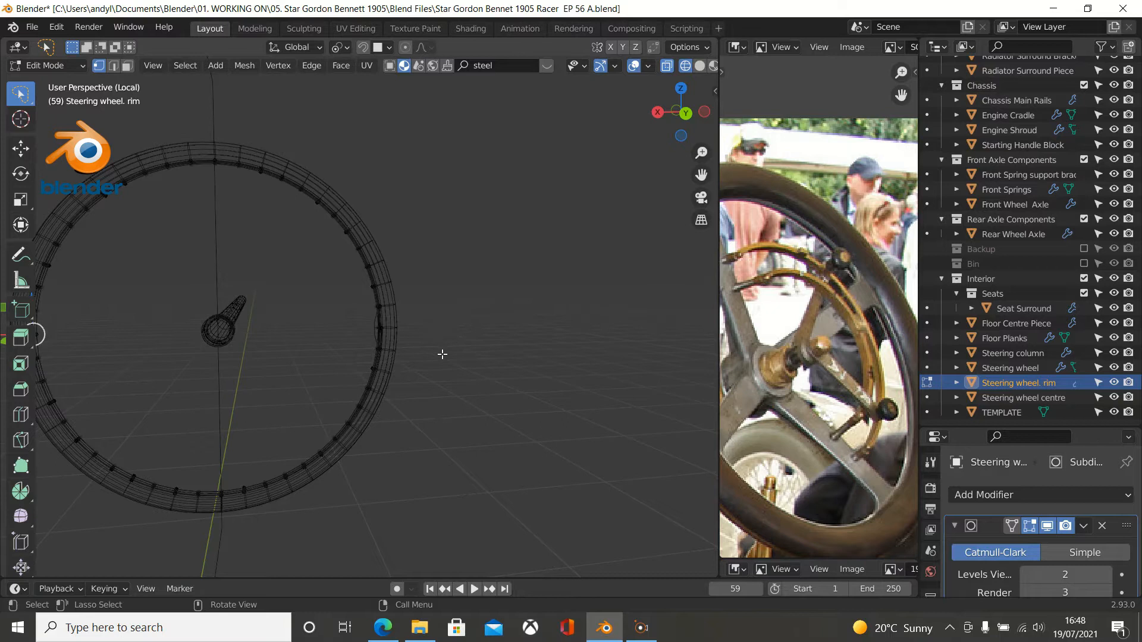
key("Tab")
Try moving and hiding the outer steering wheel ring to expose the inner rim, and restore the ring.
left_click(387, 377)
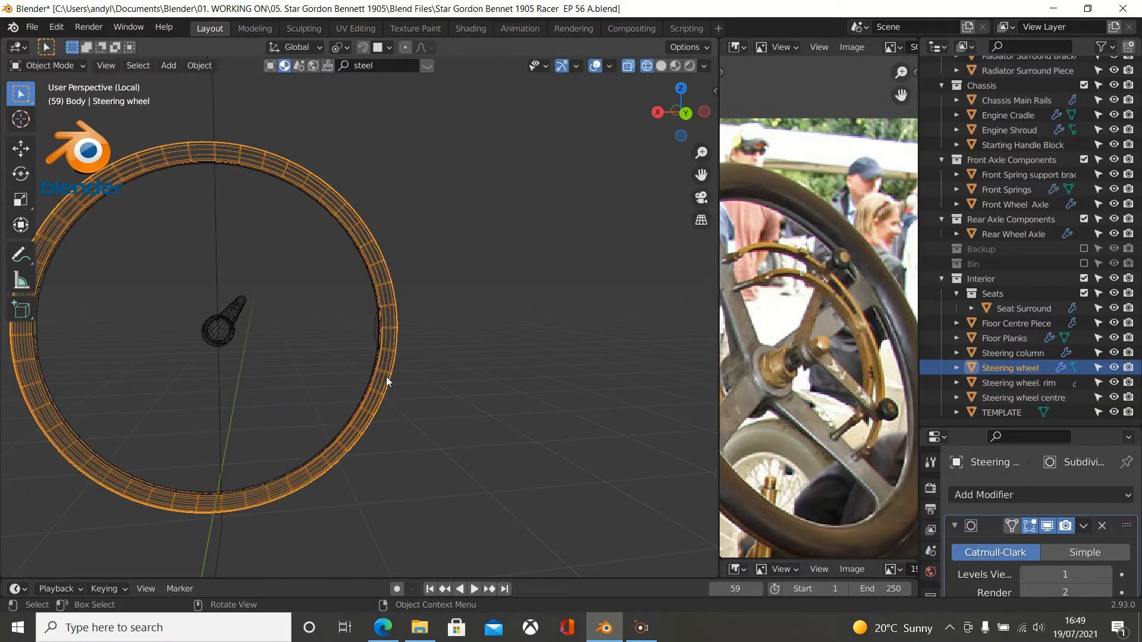
key("g")
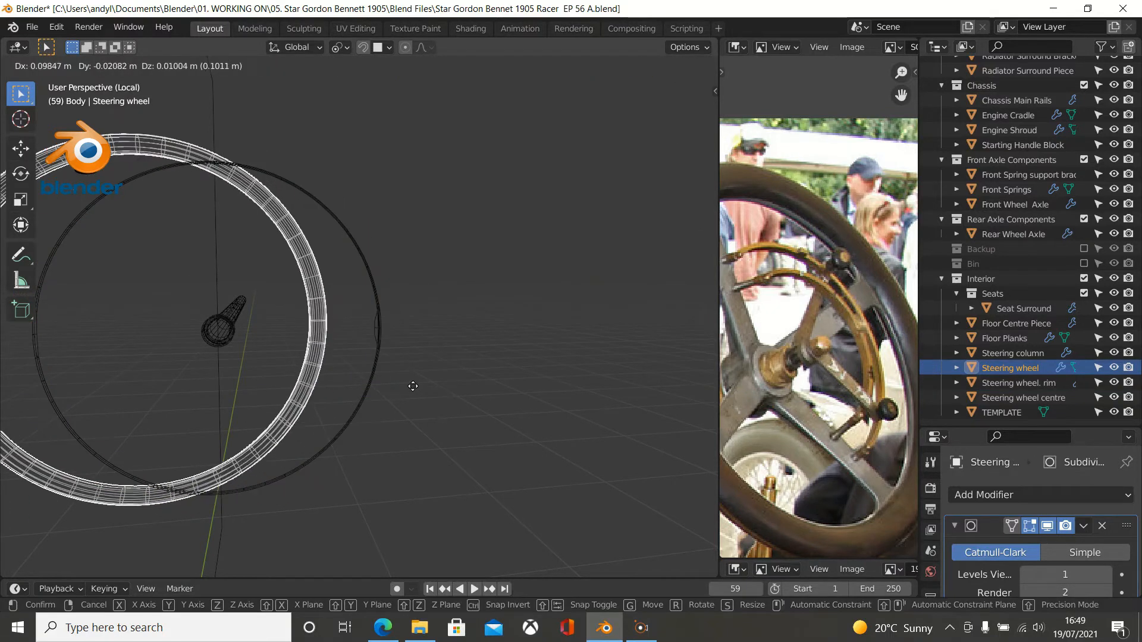
key("Escape")
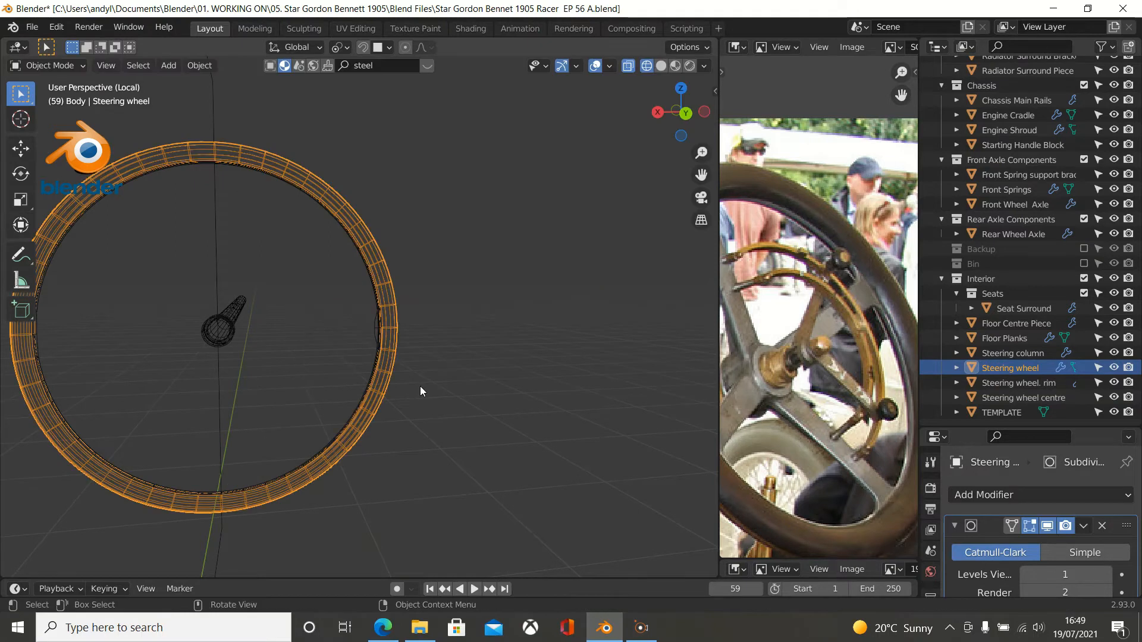
key("h")
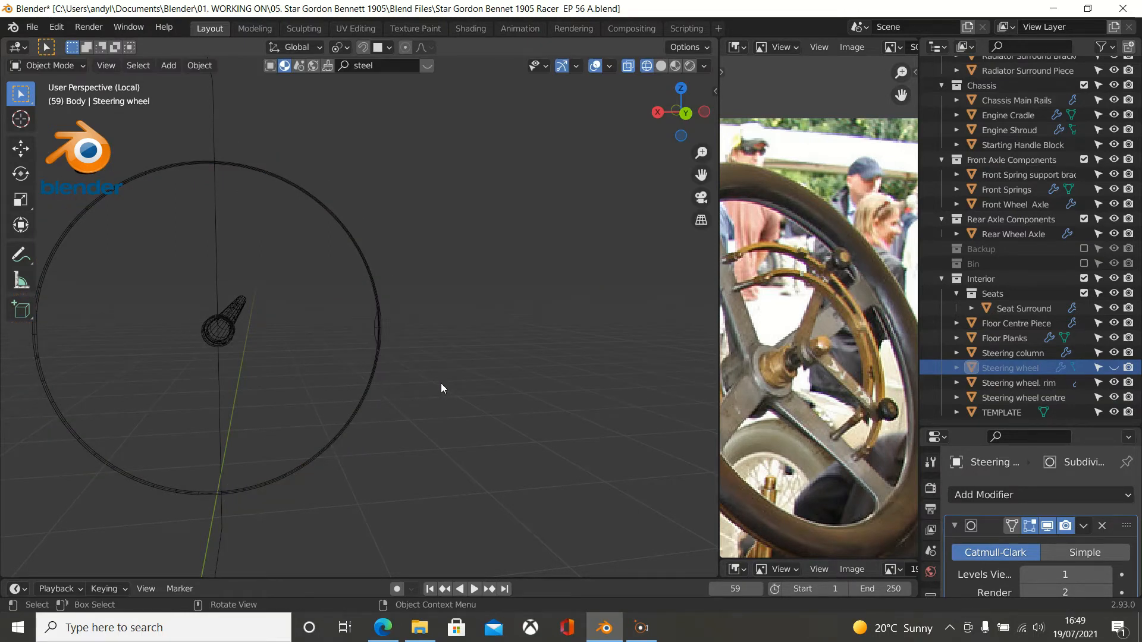
key("alt+h")
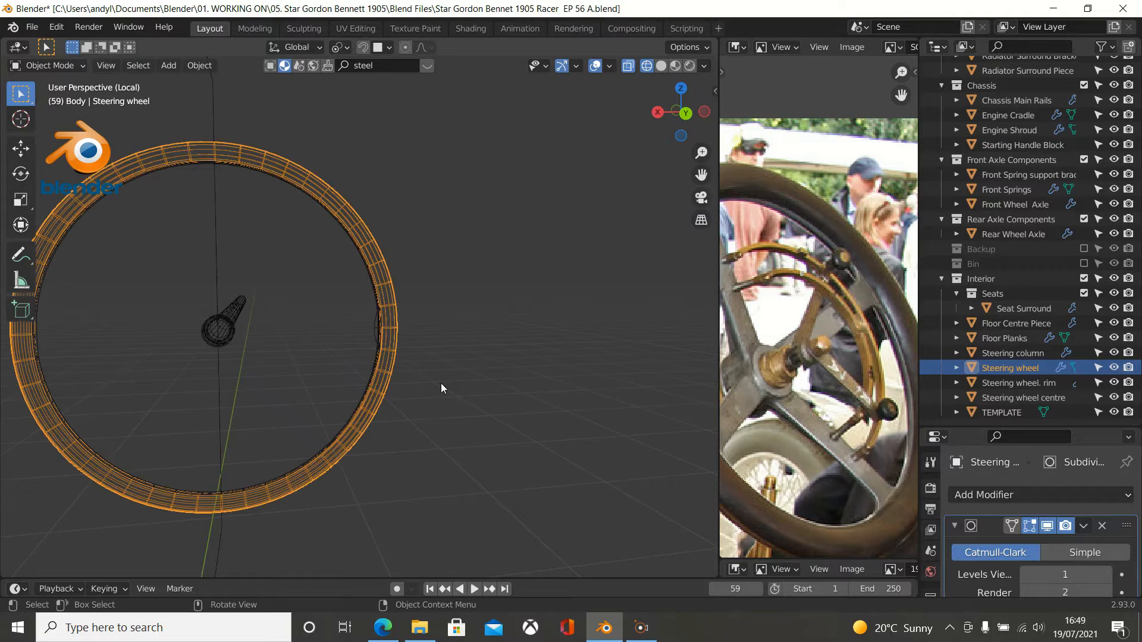
key("ctrl+z")
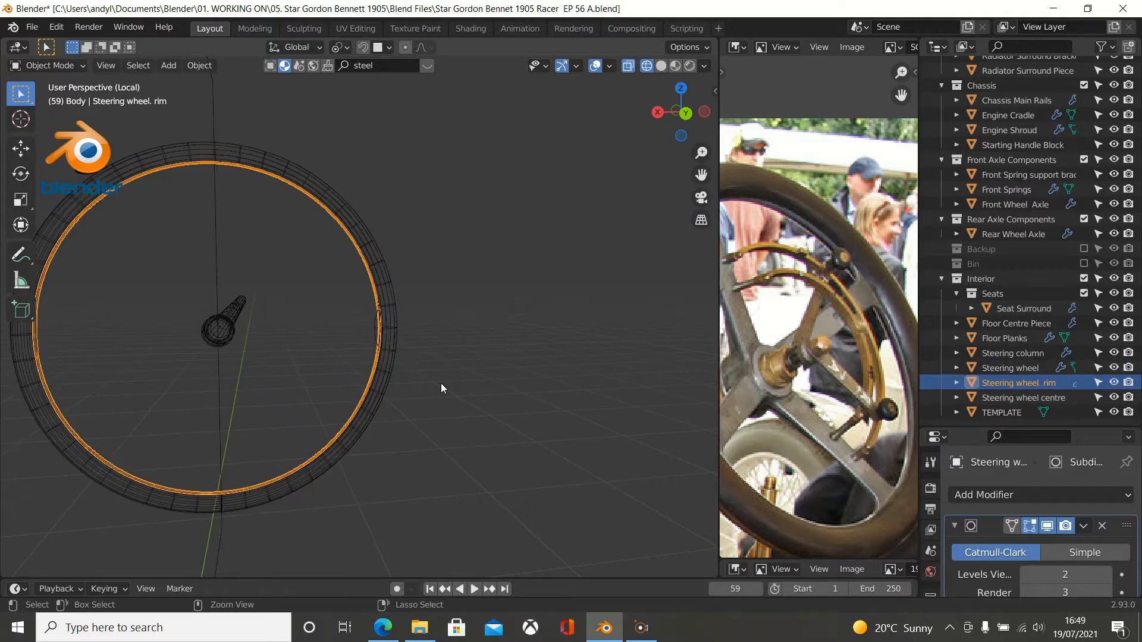
Hide the outer steering wheel ring and open the inner rim's mesh in Edit Mode.
left_click(390, 373)
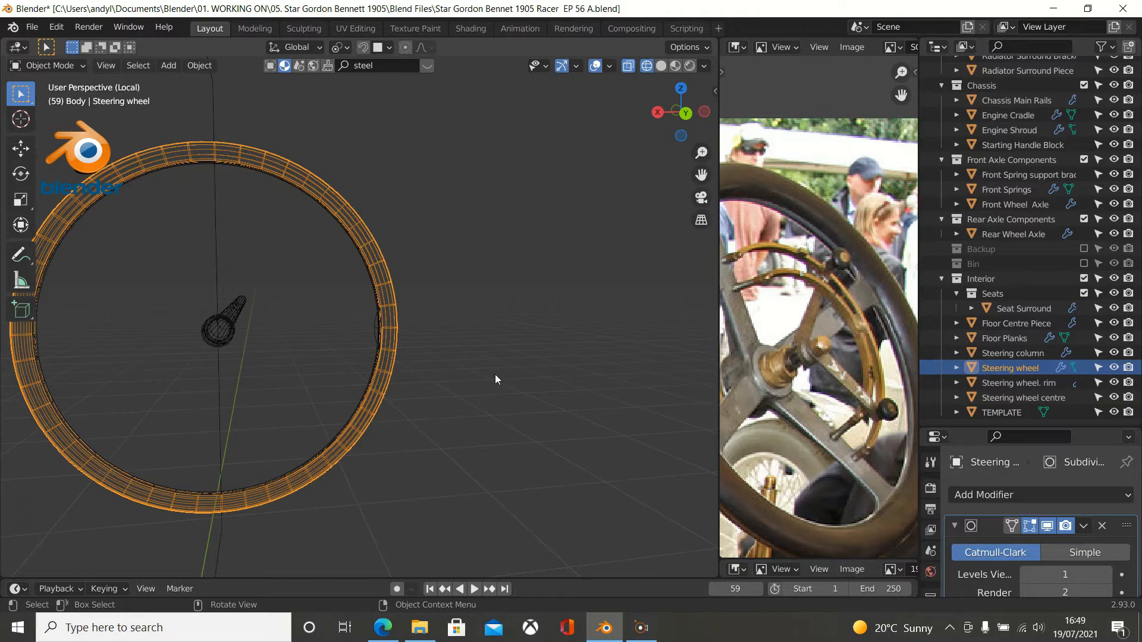
key("h")
scroll(494, 379, "up", 1)
scroll(451, 373, "up", 2)
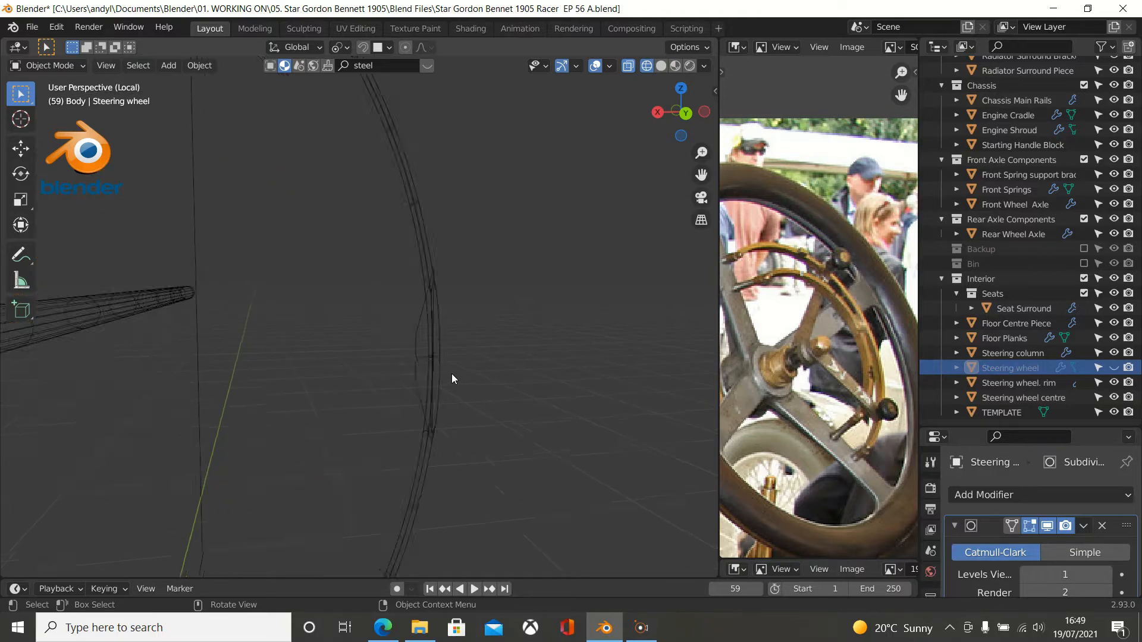
left_click(396, 422)
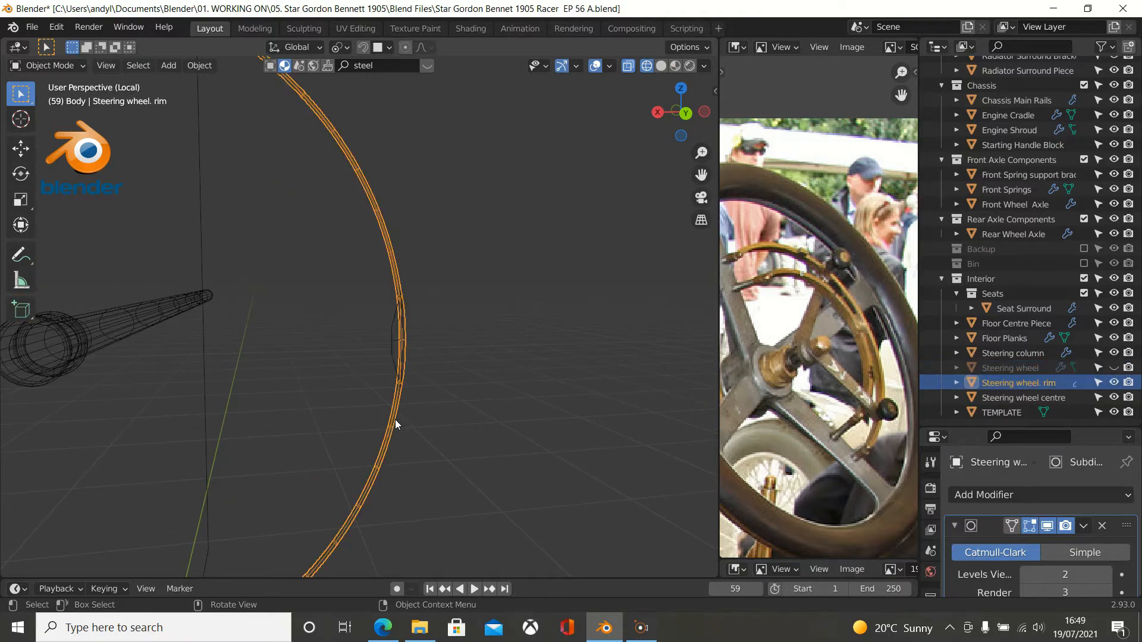
key("Tab")
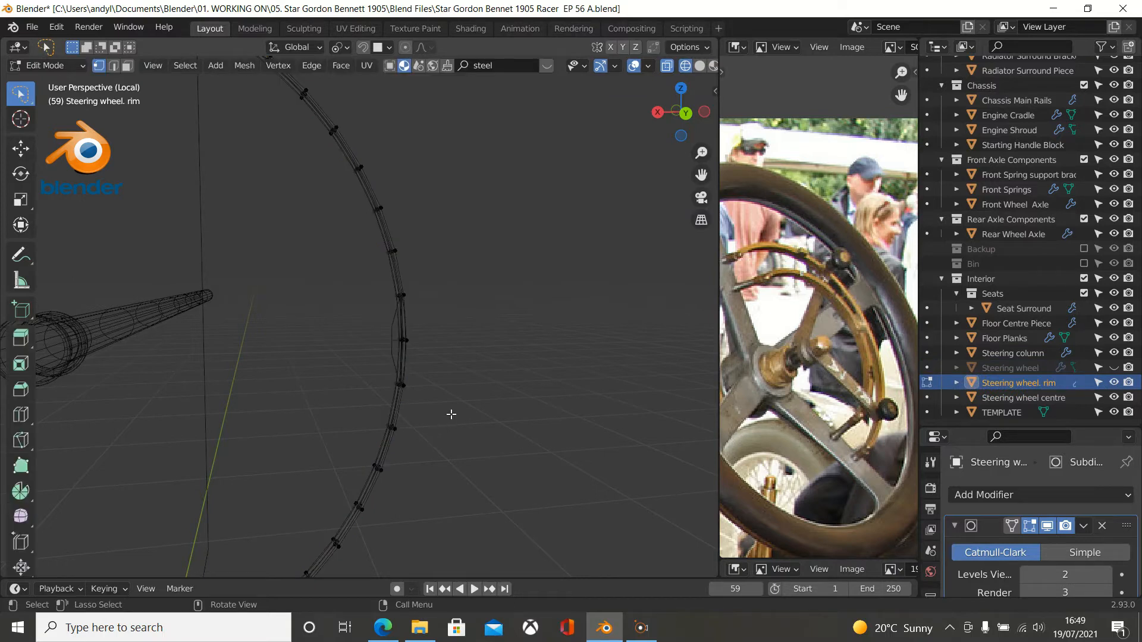
Select the inner rim's inside-edge vertices at the three positions beside the template plate, working in back orthographic view.
key("ctrl+KP_1")
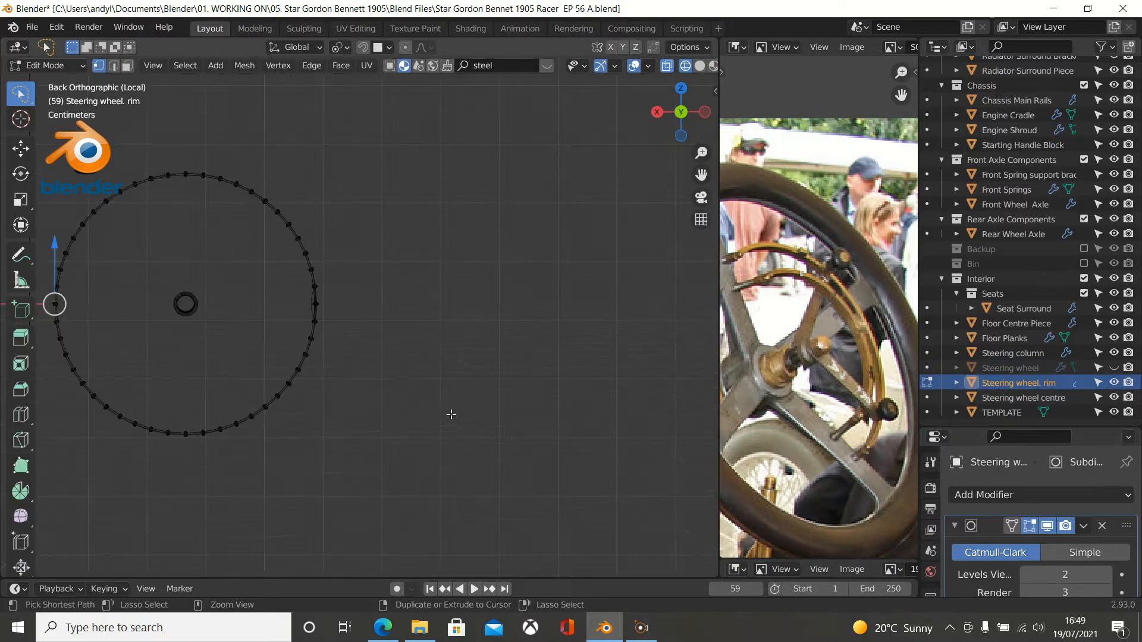
scroll(452, 414, "up", 4)
middle_click_drag(187, 258, 327, 259)
scroll(354, 255, "down", 2)
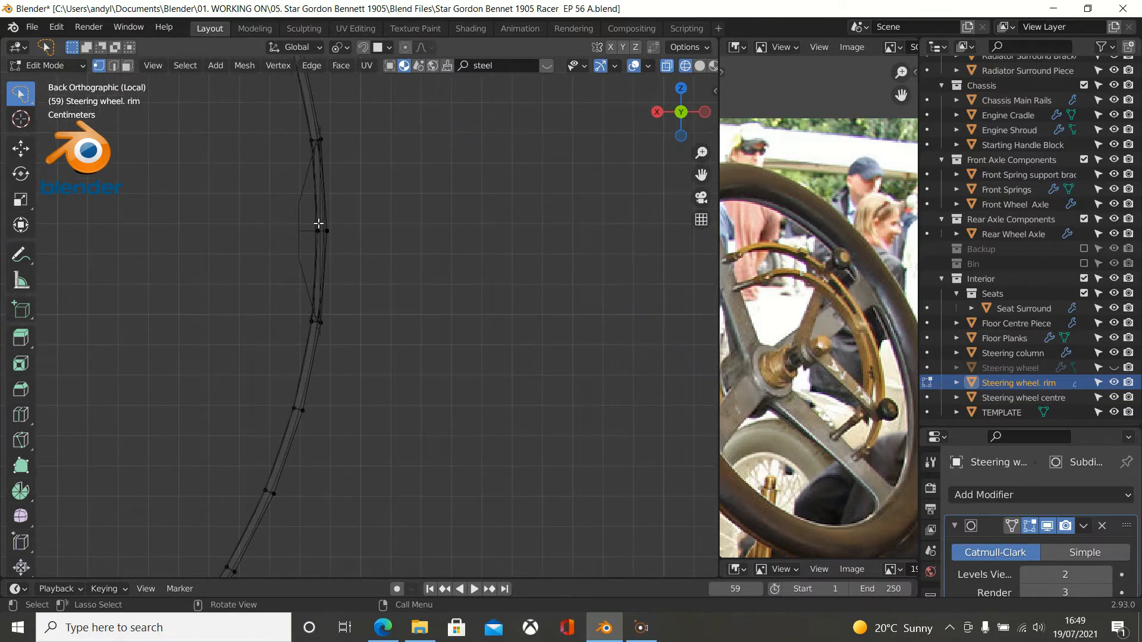
scroll(370, 151, "up", 1)
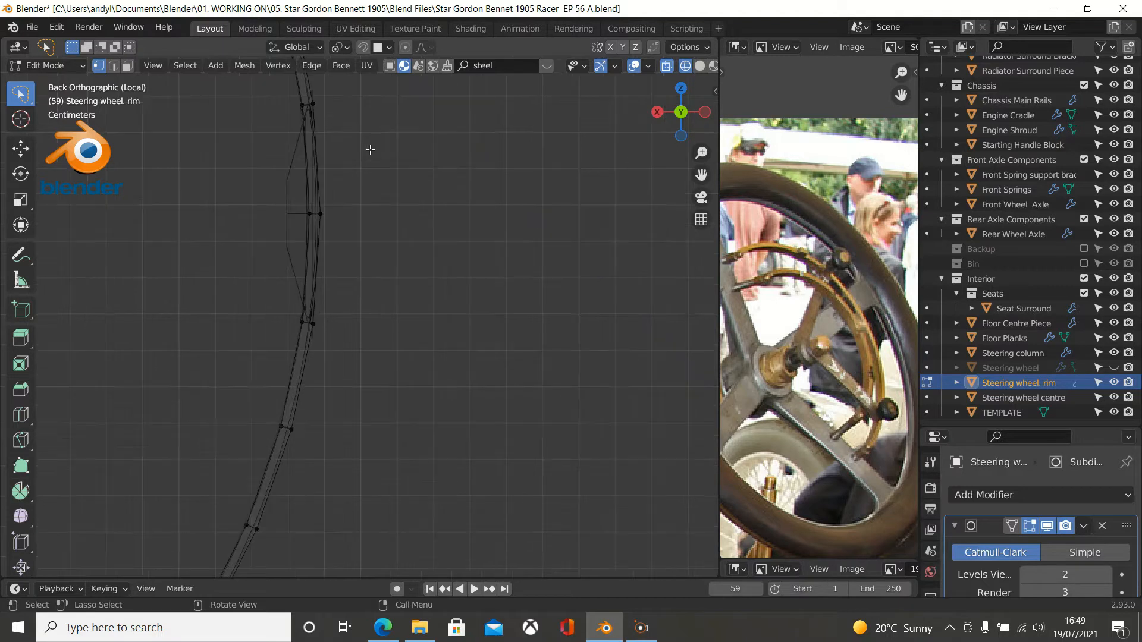
middle_click_drag(372, 153, 459, 329, "shift")
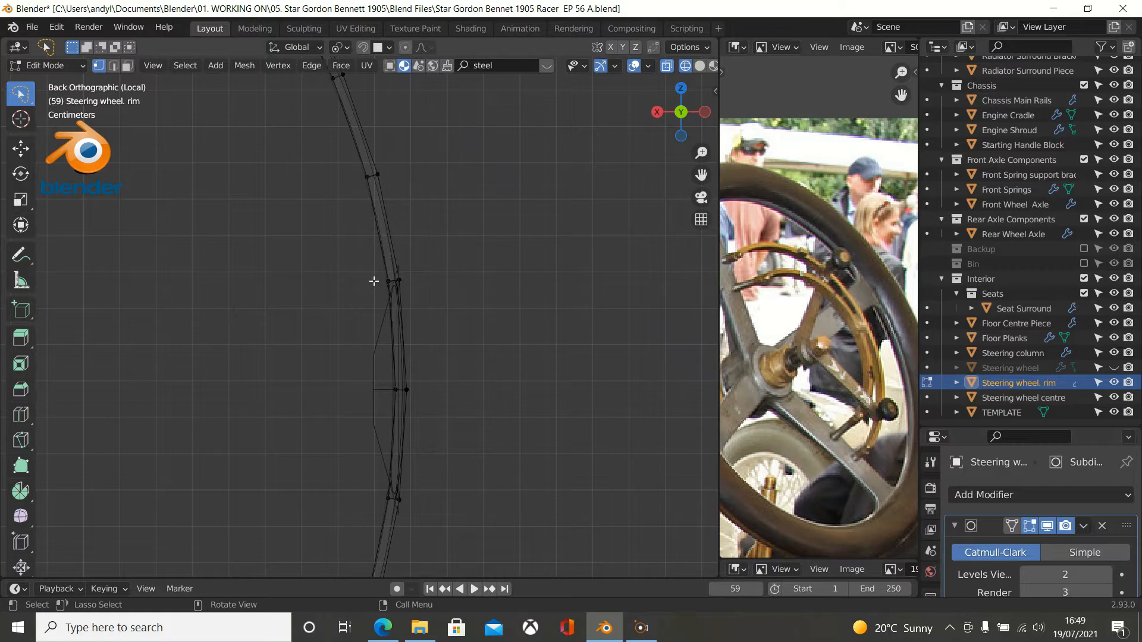
key("c")
left_click(379, 280)
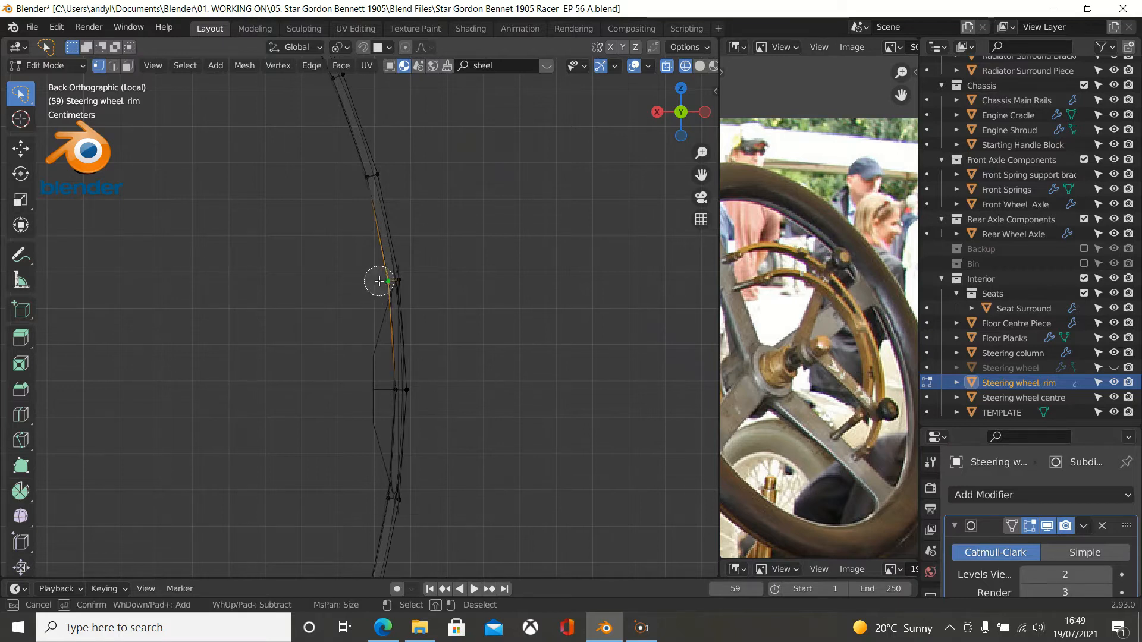
left_click(385, 395)
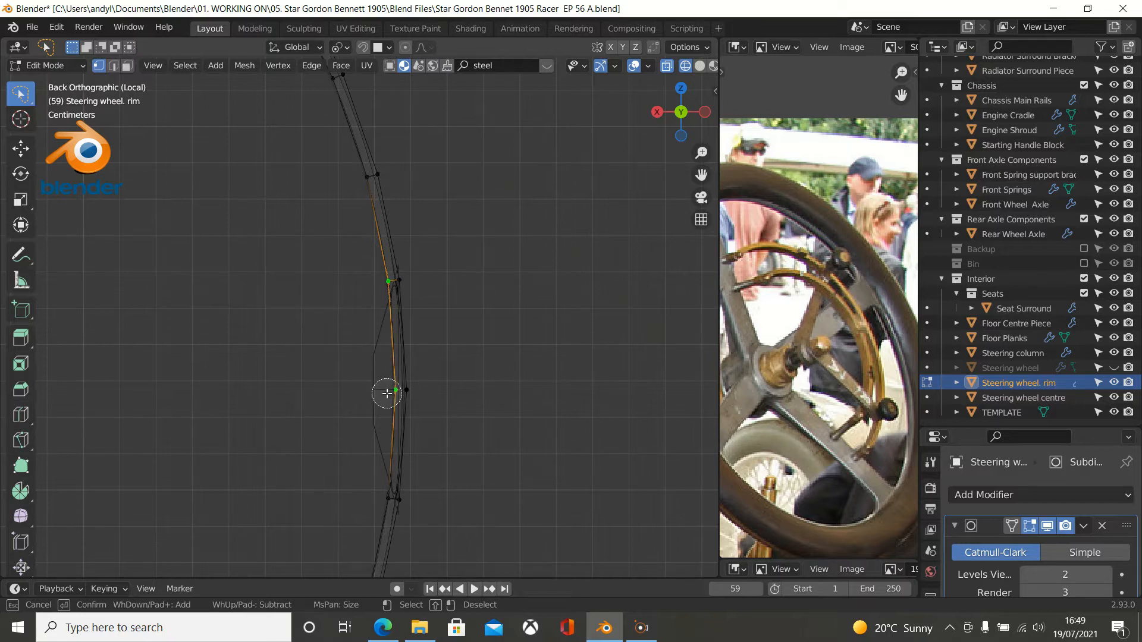
left_click(378, 498)
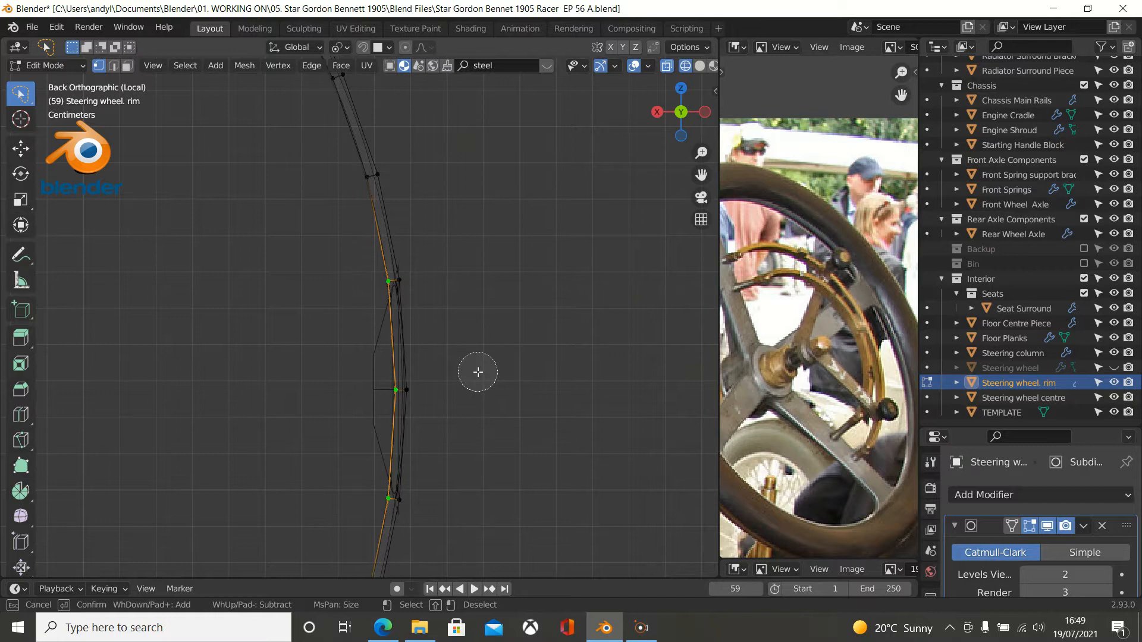
key("Escape")
mouse_move(478, 372)
middle_mouse_down()
mouse_move(621, 273)
mouse_move(566, 445)
middle_mouse_up()
middle_click_drag(455, 368, 365, 303)
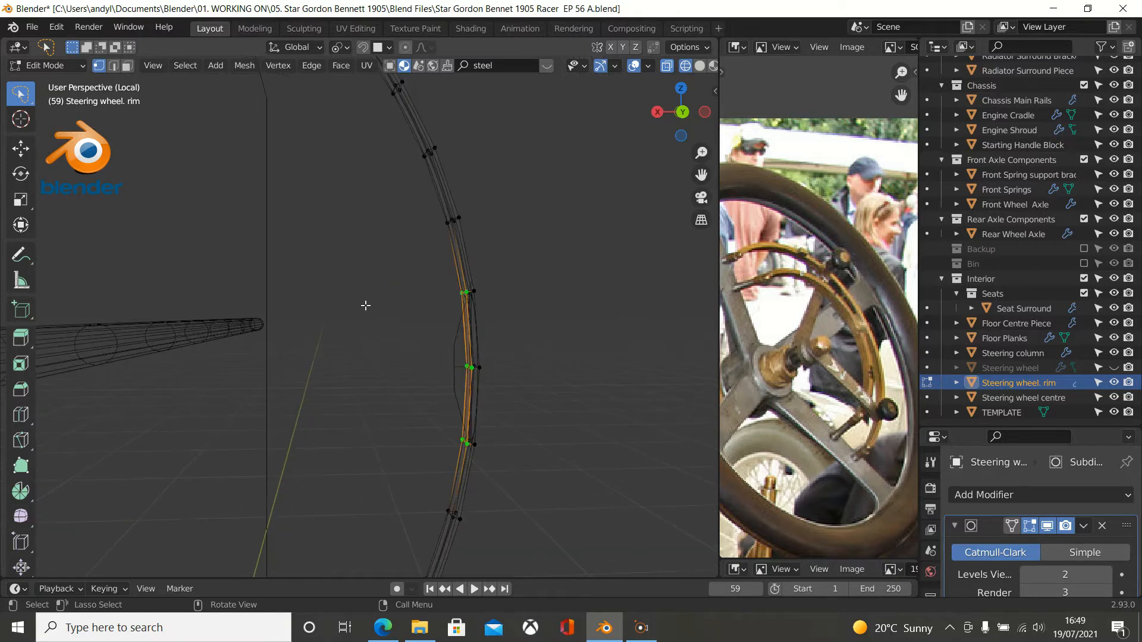
In face select mode, extrude the rim's selected inner faces about 6 mm along X towards the wheel centre and check the smoothed shape.
left_click(127, 65)
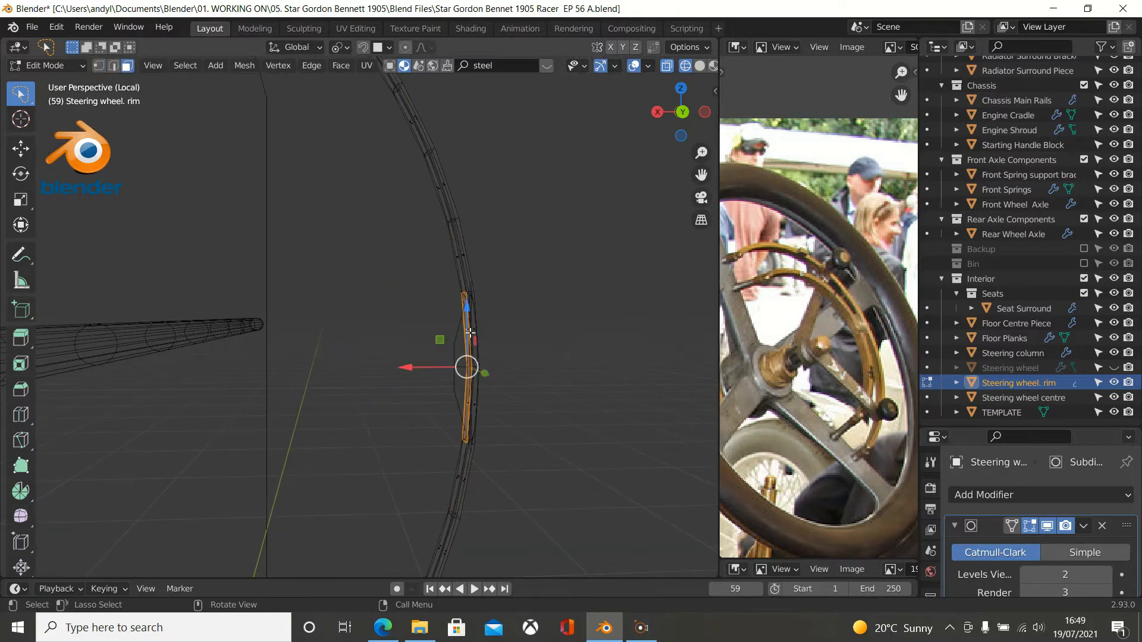
key("KP_3")
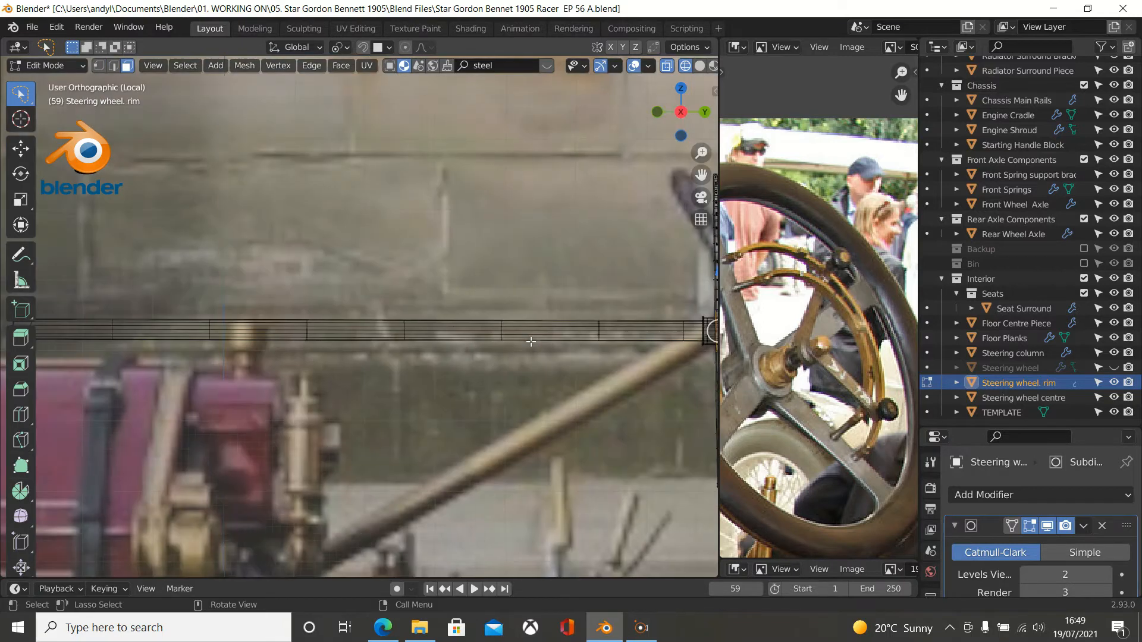
key("ctrl+KP_1")
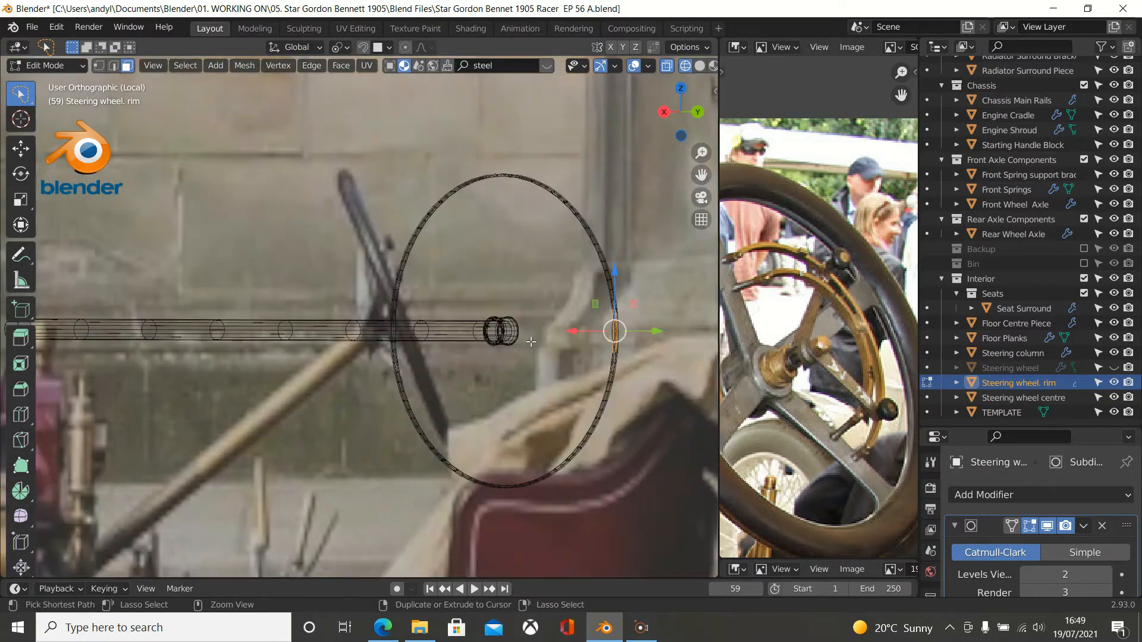
scroll(531, 342, "up", 6)
scroll(517, 341, "up", 7)
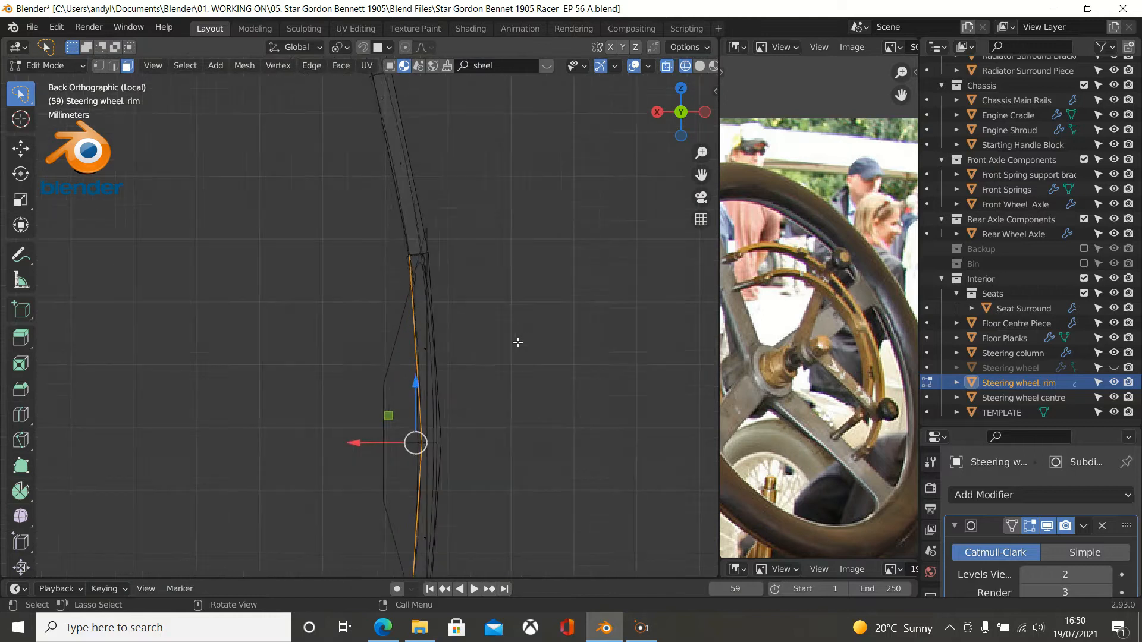
scroll(530, 341, "down", 3, "shift")
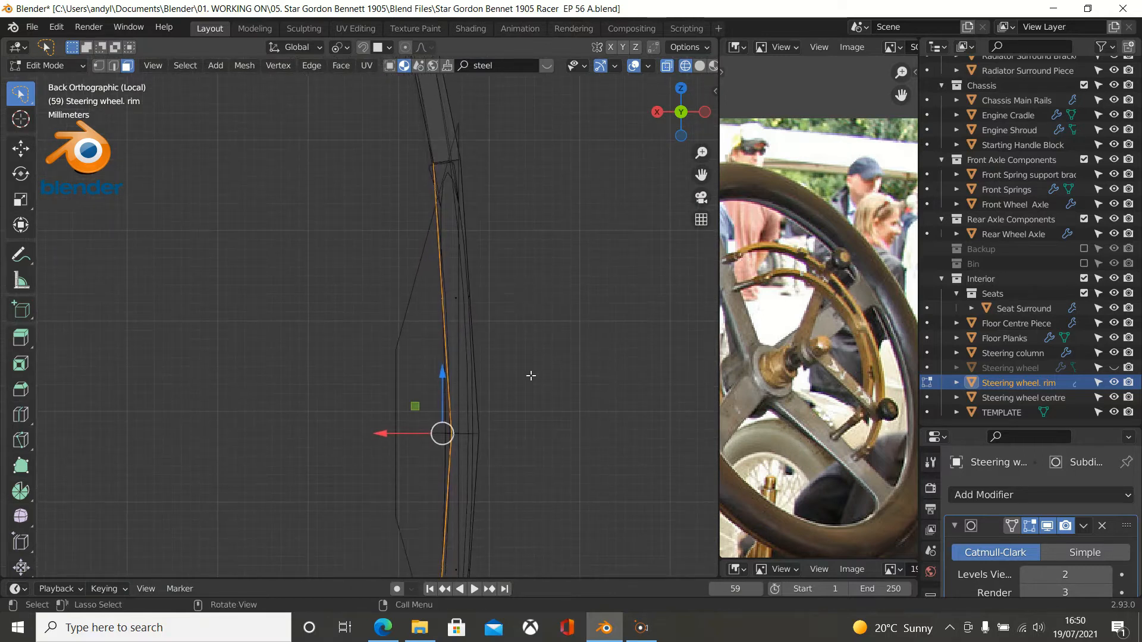
key("e")
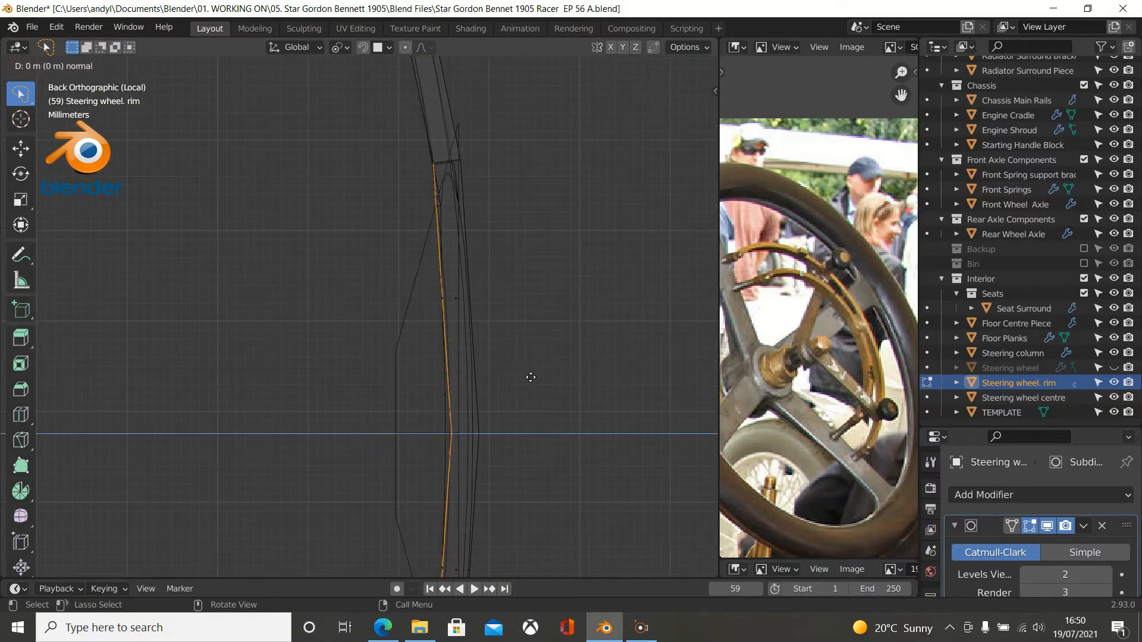
key("x")
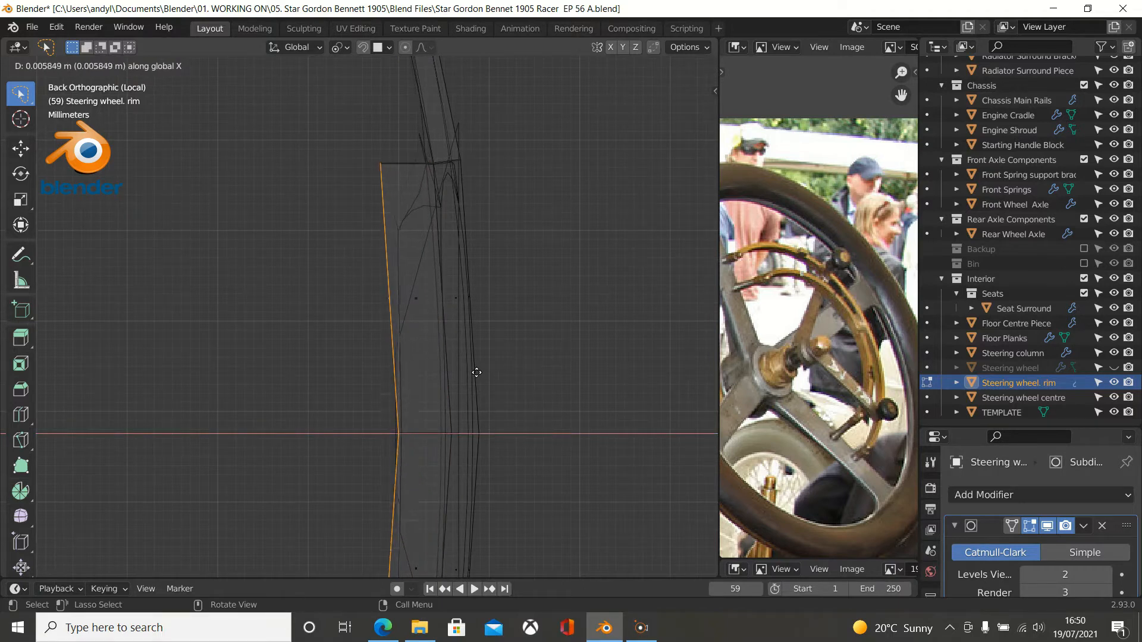
left_click(476, 372)
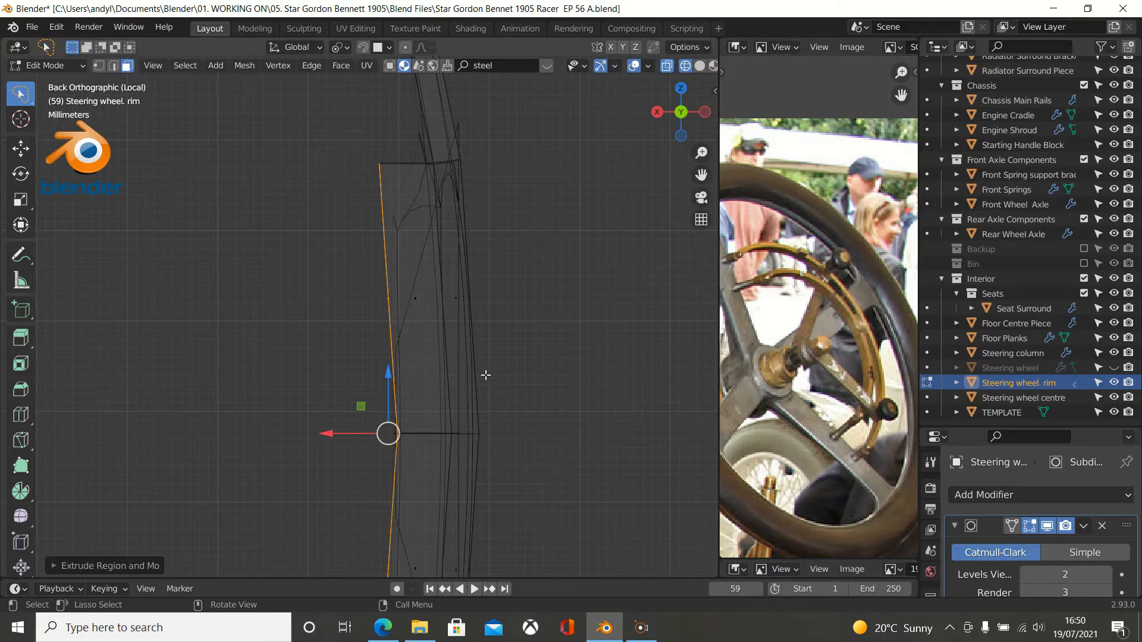
key("Tab")
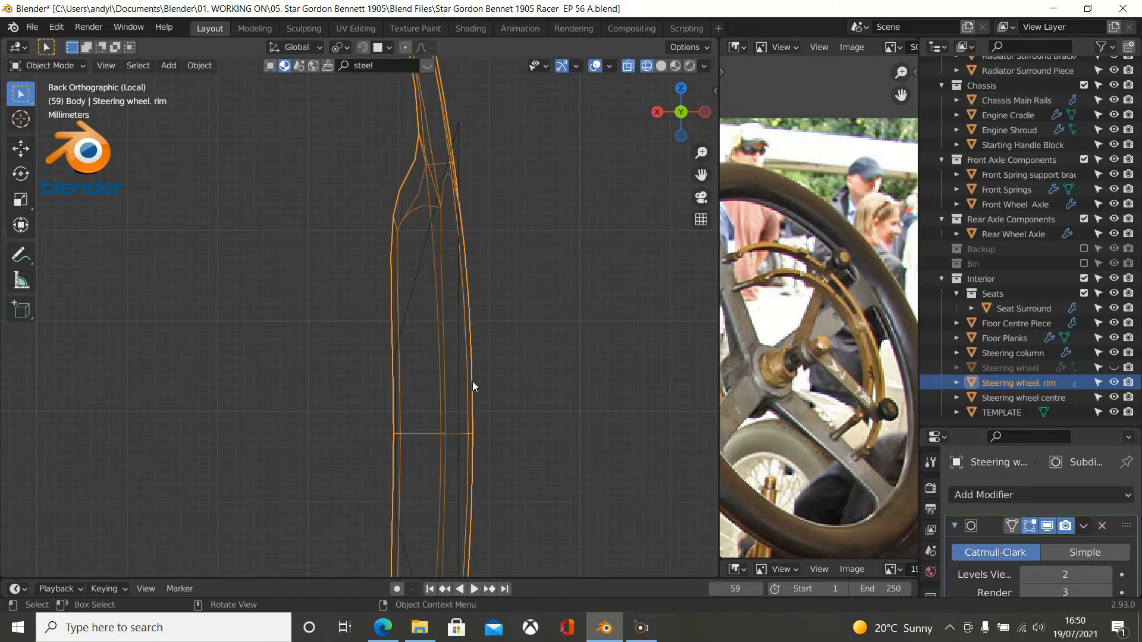
key("Tab")
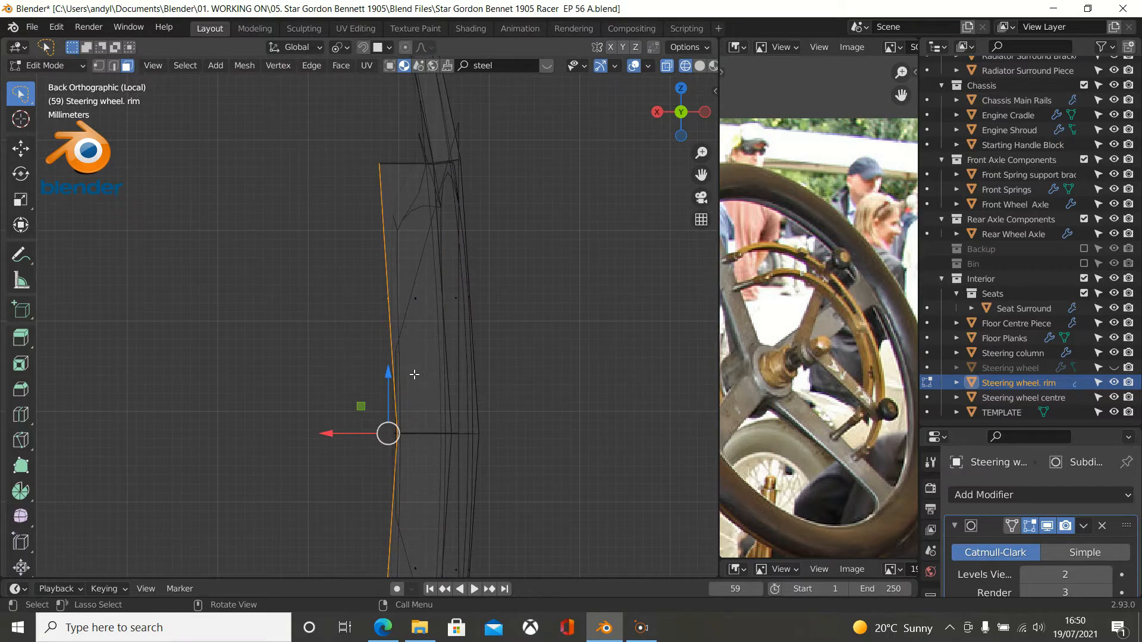
Flatten the extruded inner edge by scaling its vertices to 0 along X, pivoting on the middle vertex as the active element.
left_click(98, 65)
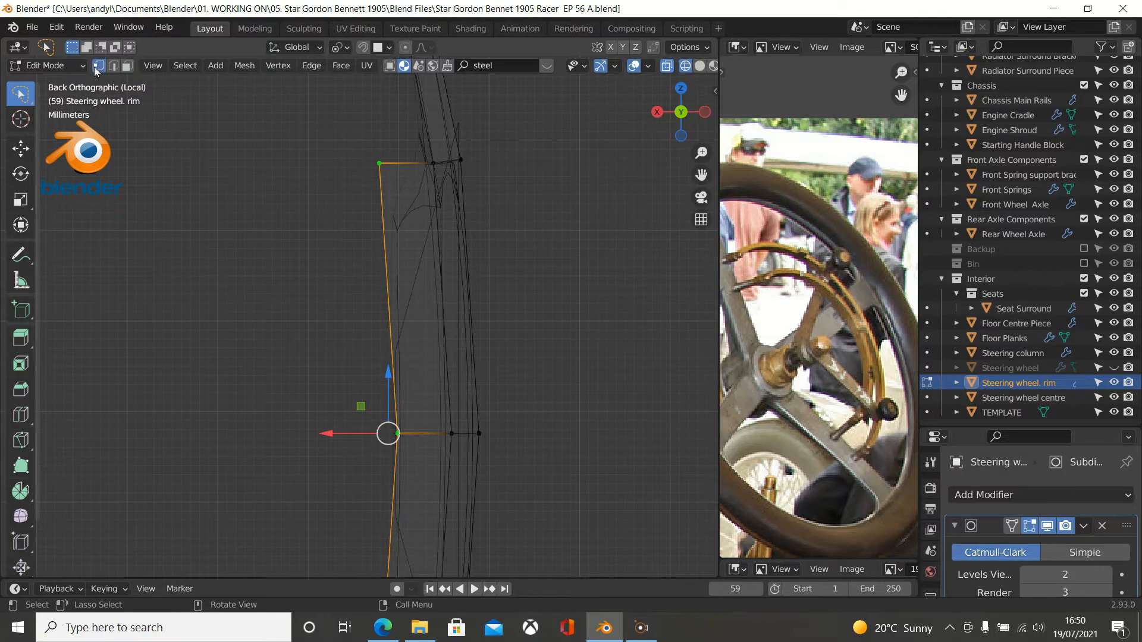
scroll(323, 335, "up", 2)
scroll(324, 335, "down", 2)
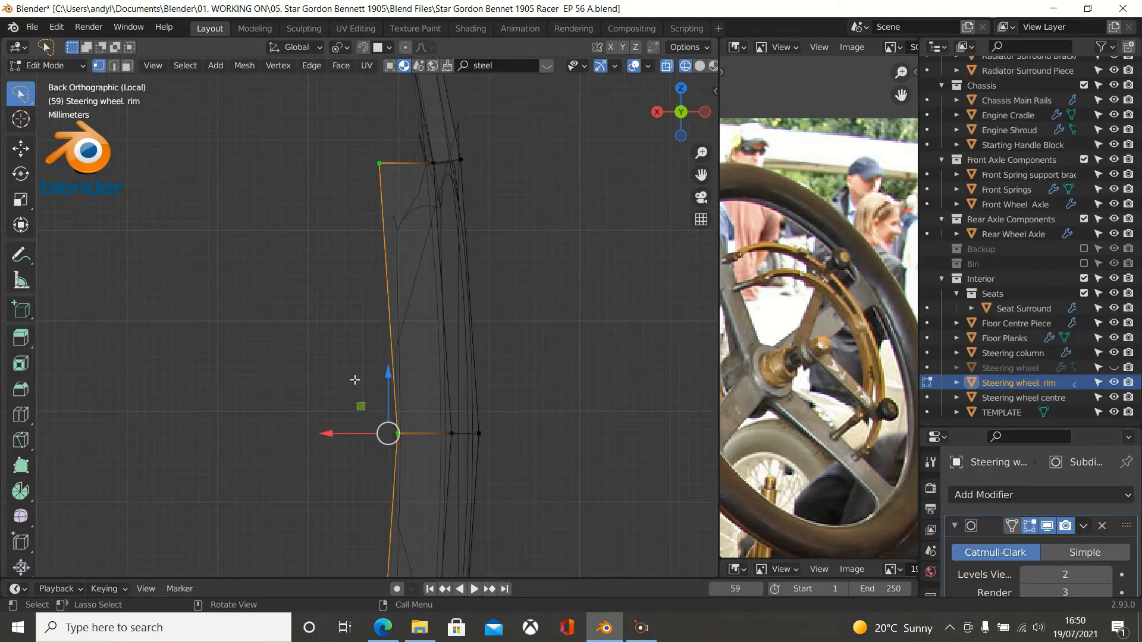
left_click(340, 47)
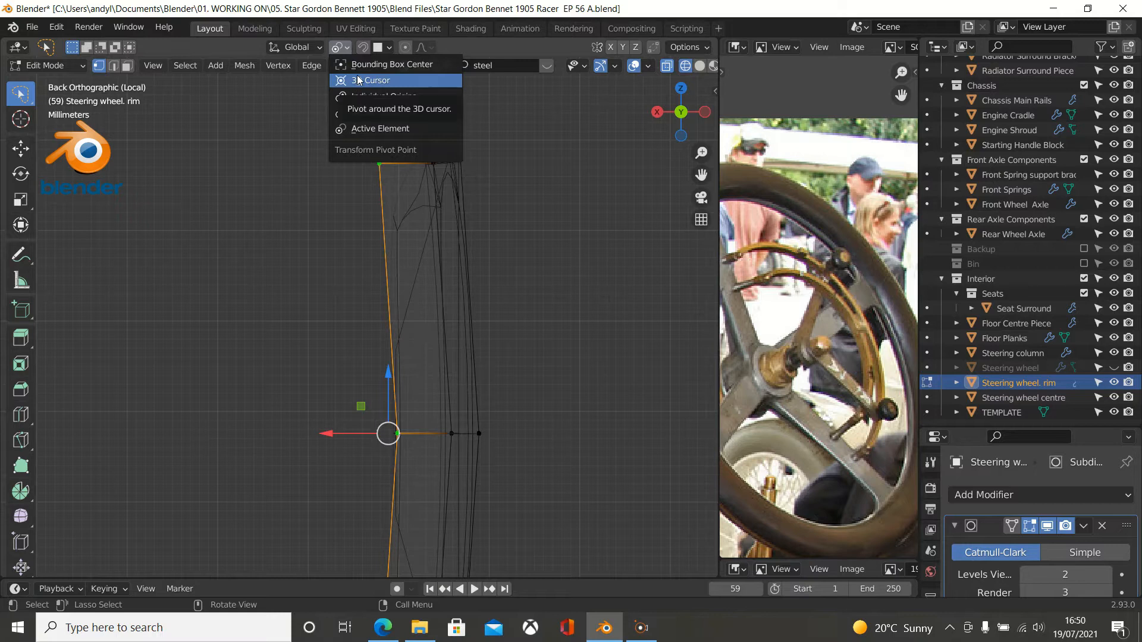
left_click(364, 124)
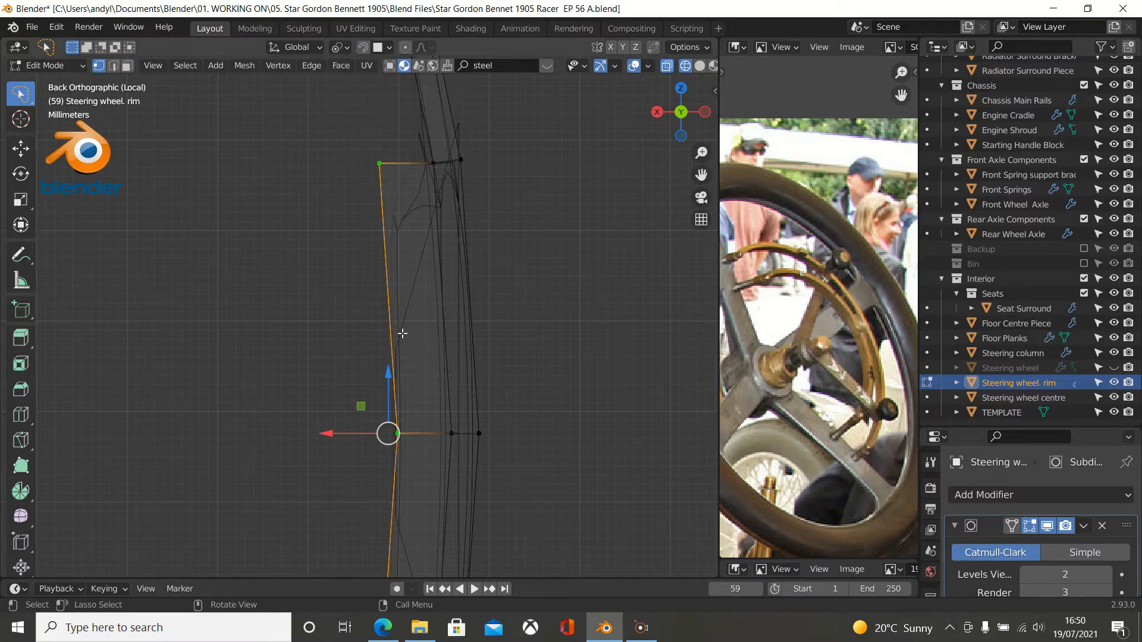
left_click(407, 433, "shift")
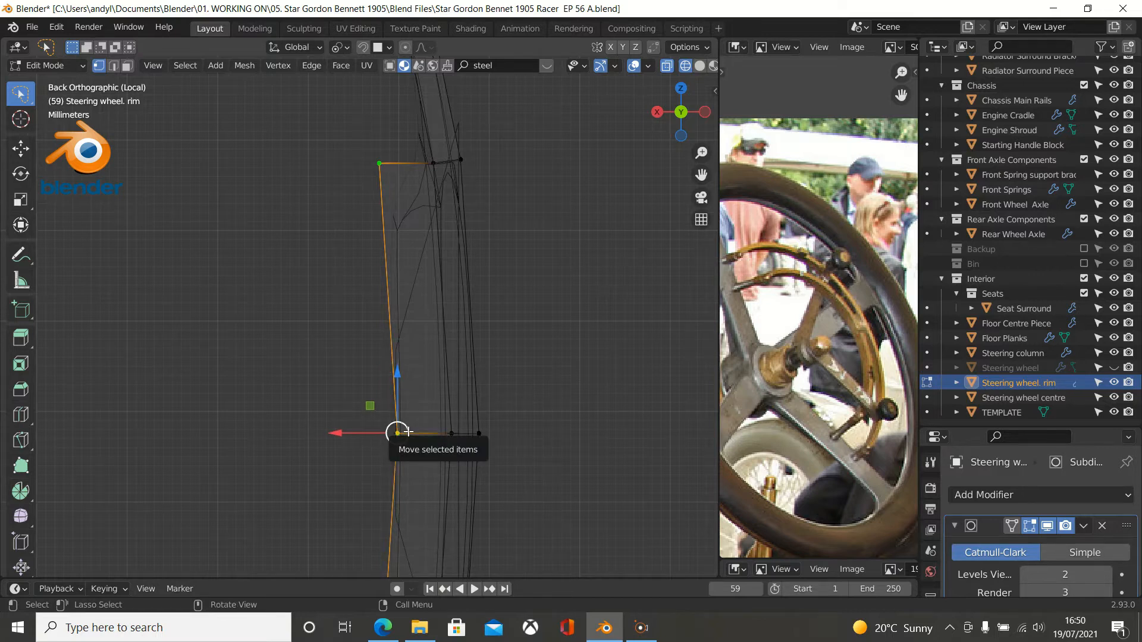
scroll(486, 337, "down", 1)
scroll(535, 330, "down", 2)
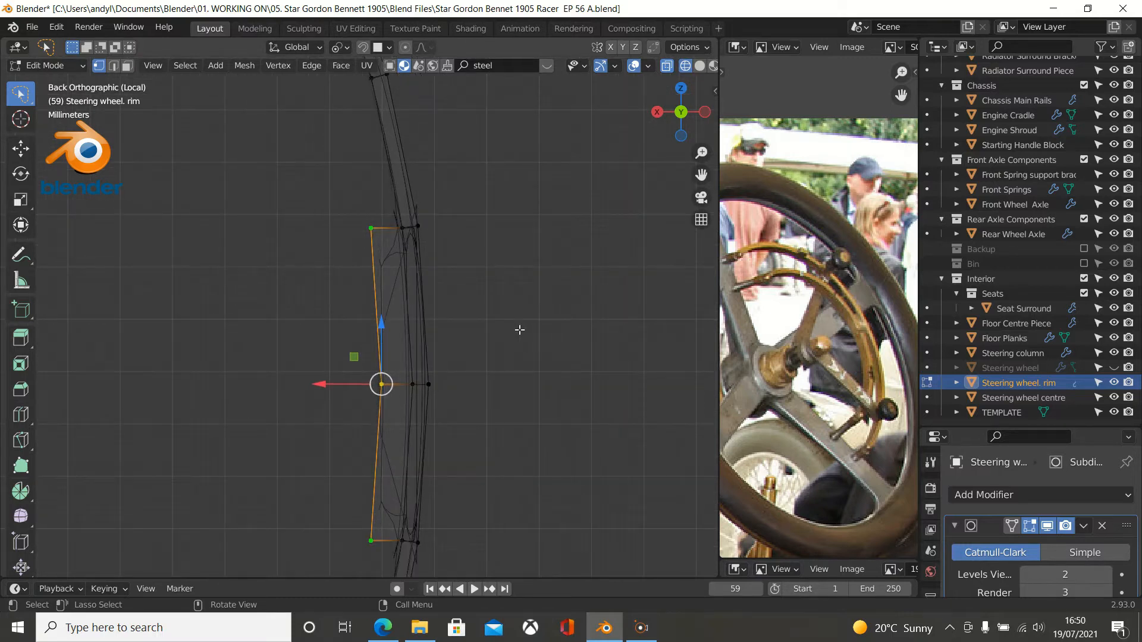
key("s")
key("x")
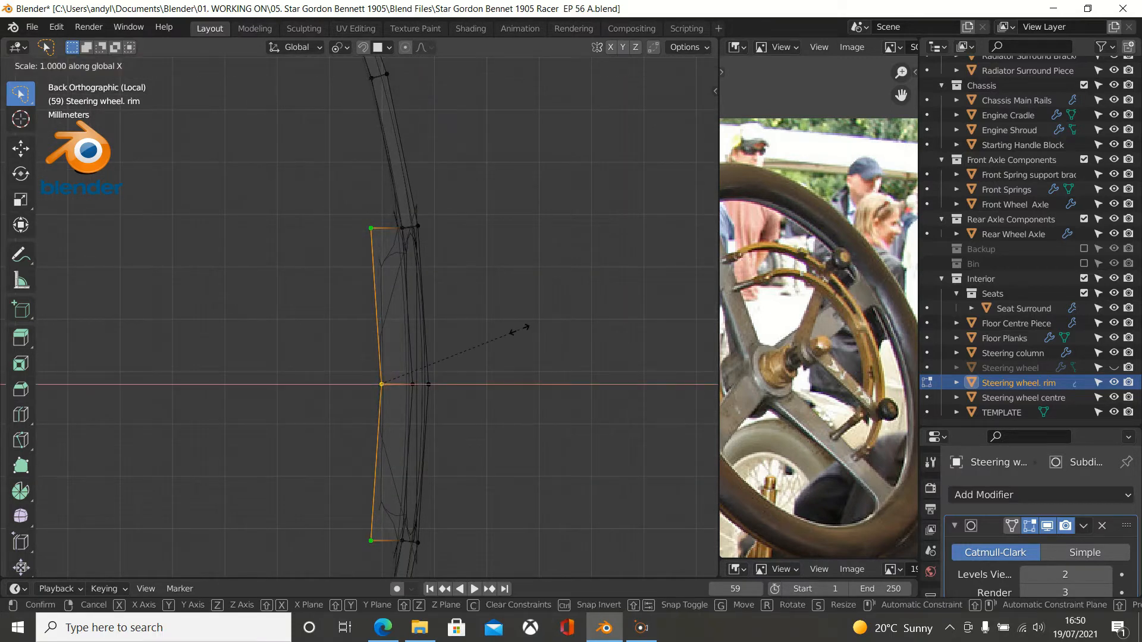
type("0")
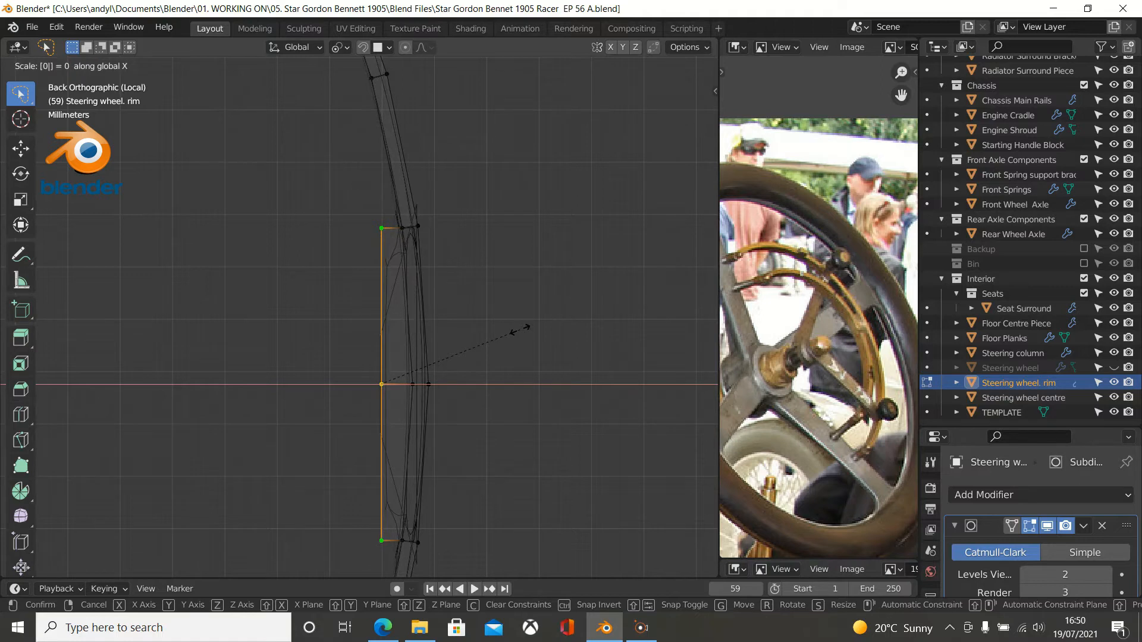
key("Return")
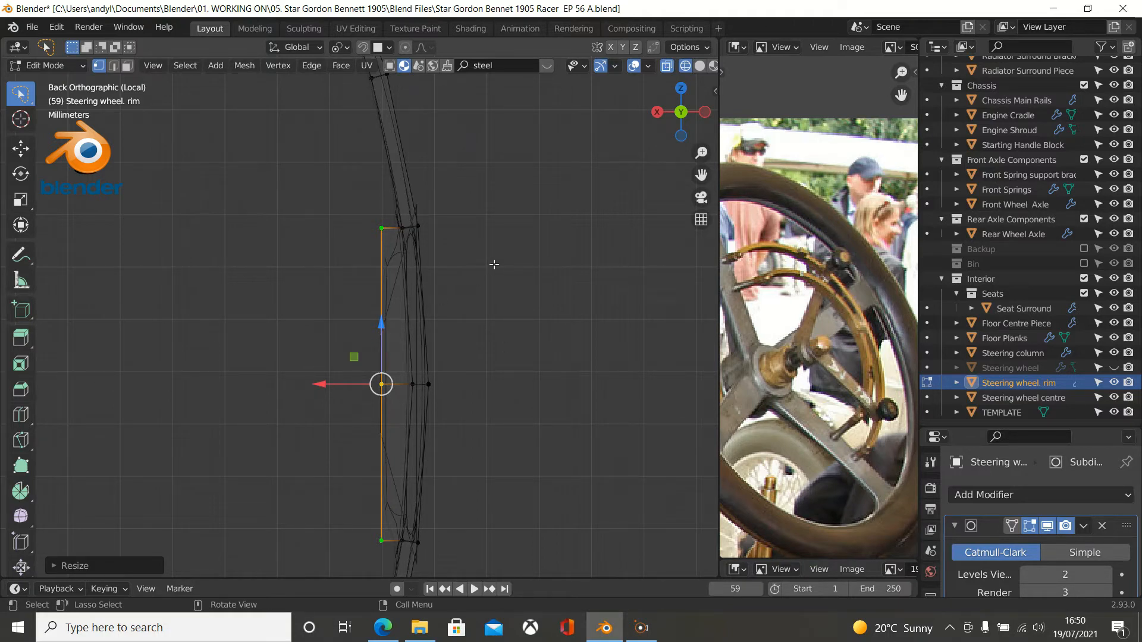
key("g")
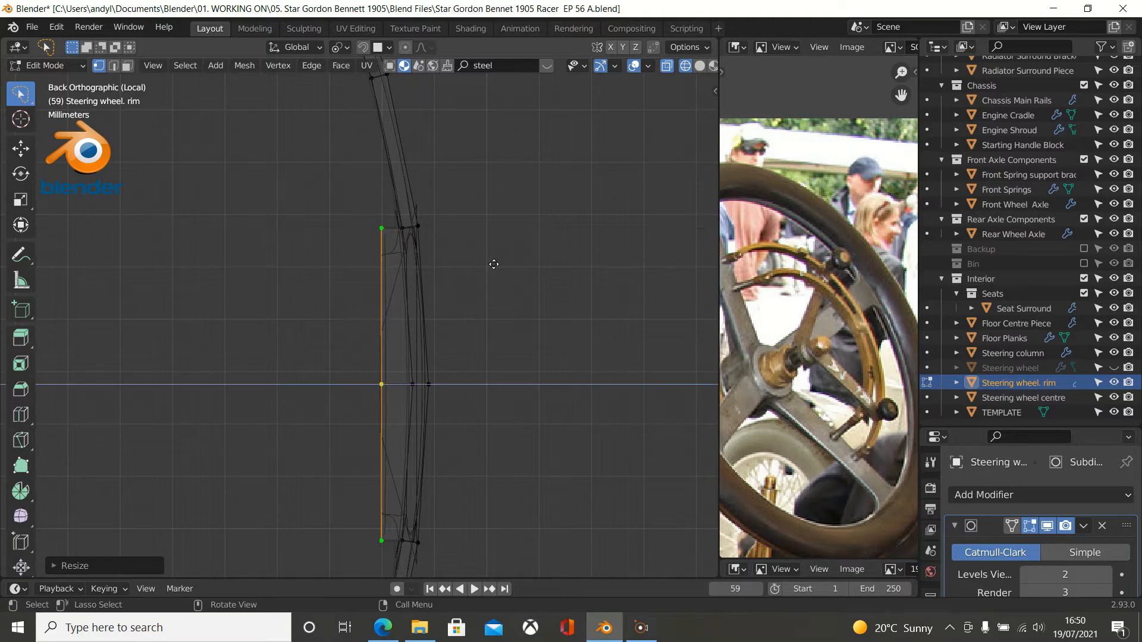
key("z")
key("z")
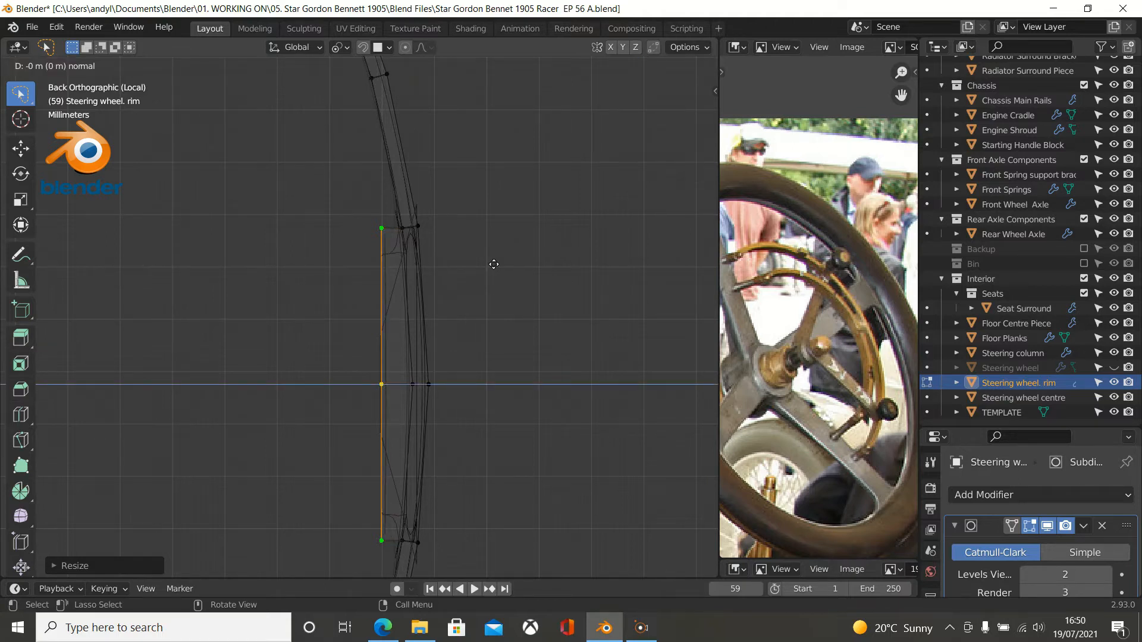
key("Escape")
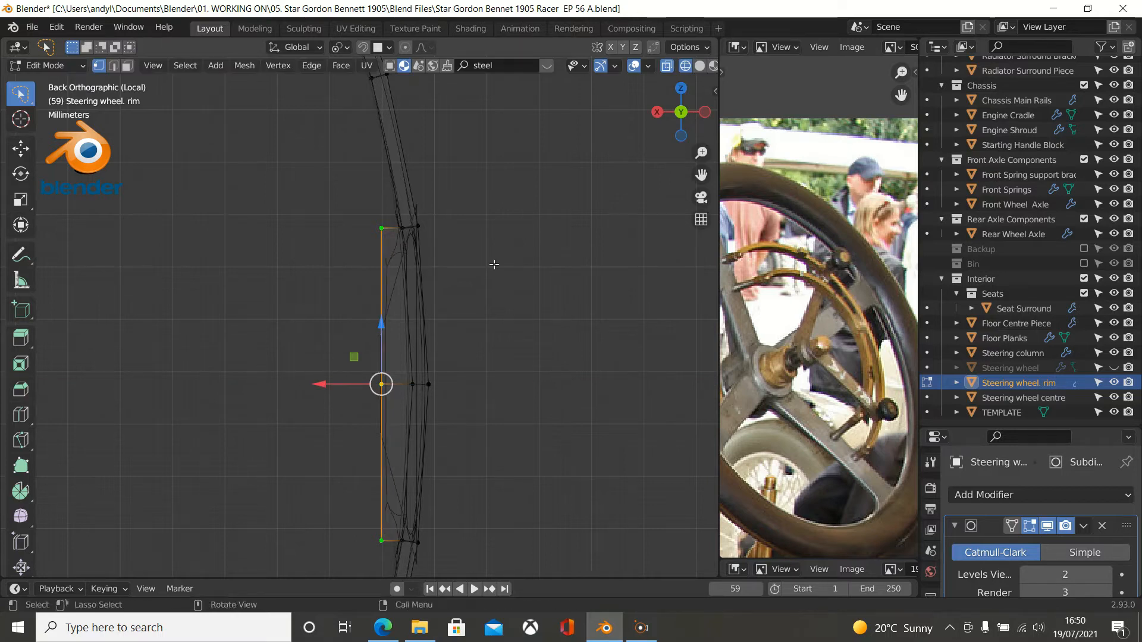
Scale the flattened pad edge along Z to bring its outer vertices closer to the middle vertex.
key("s")
key("z")
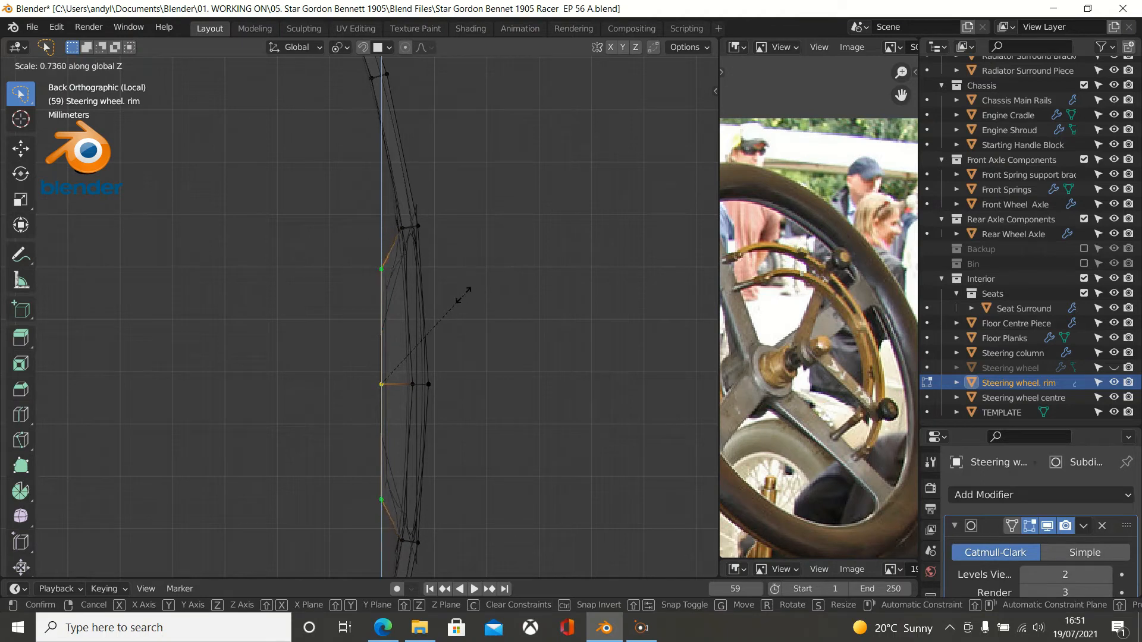
left_click(423, 327)
scroll(408, 308, "up", 7)
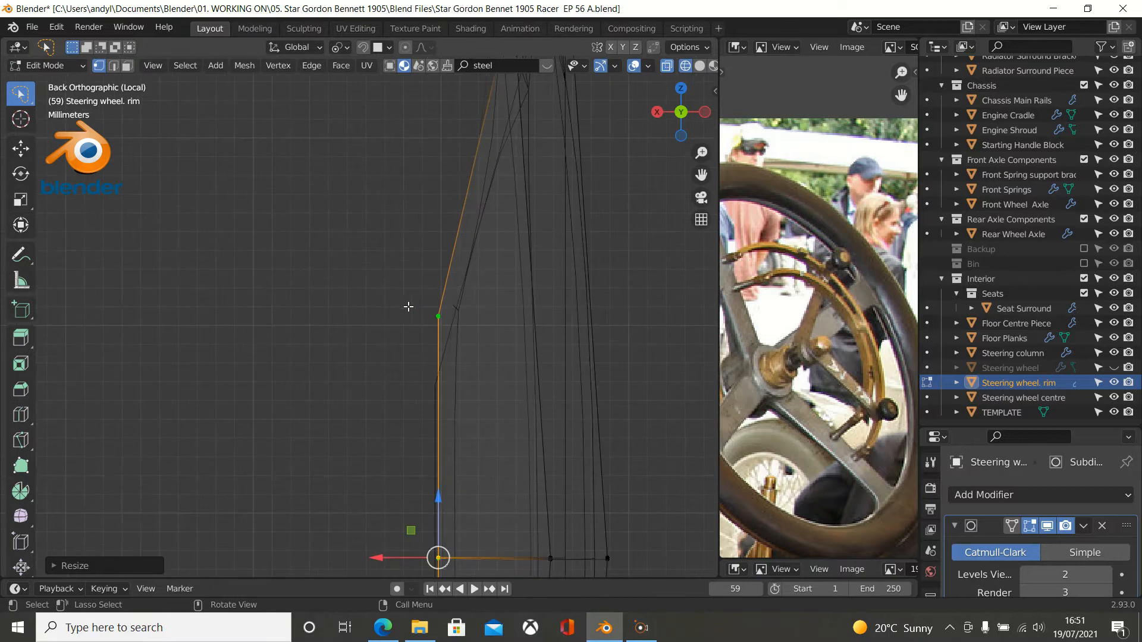
scroll(480, 274, "up", 3)
scroll(482, 275, "down", 1)
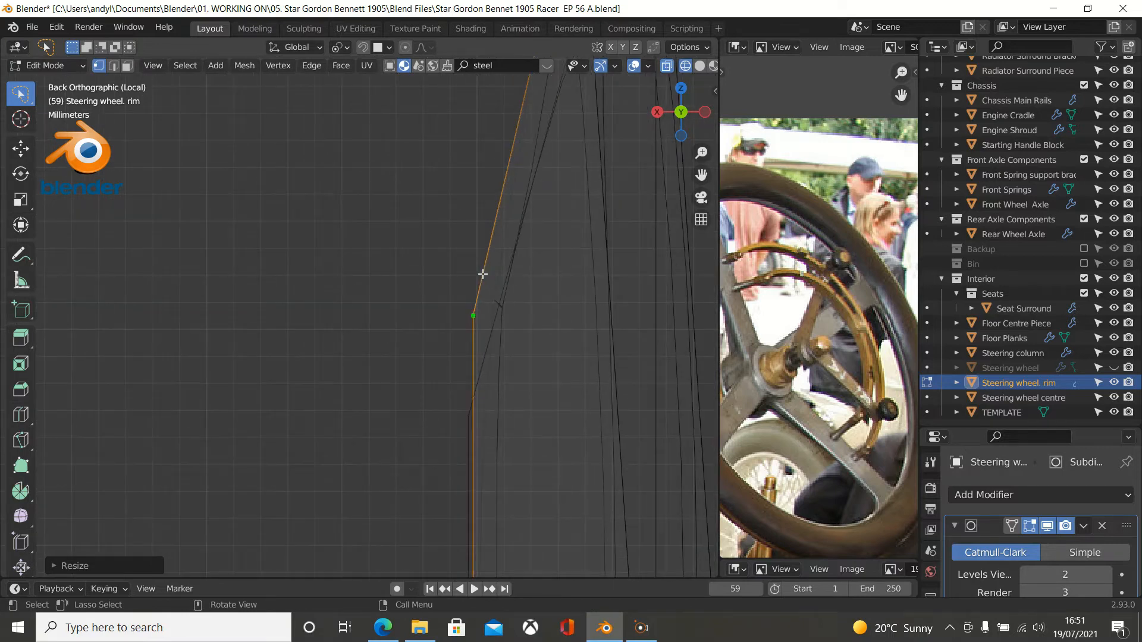
middle_click_drag(553, 283, 544, 212, "shift")
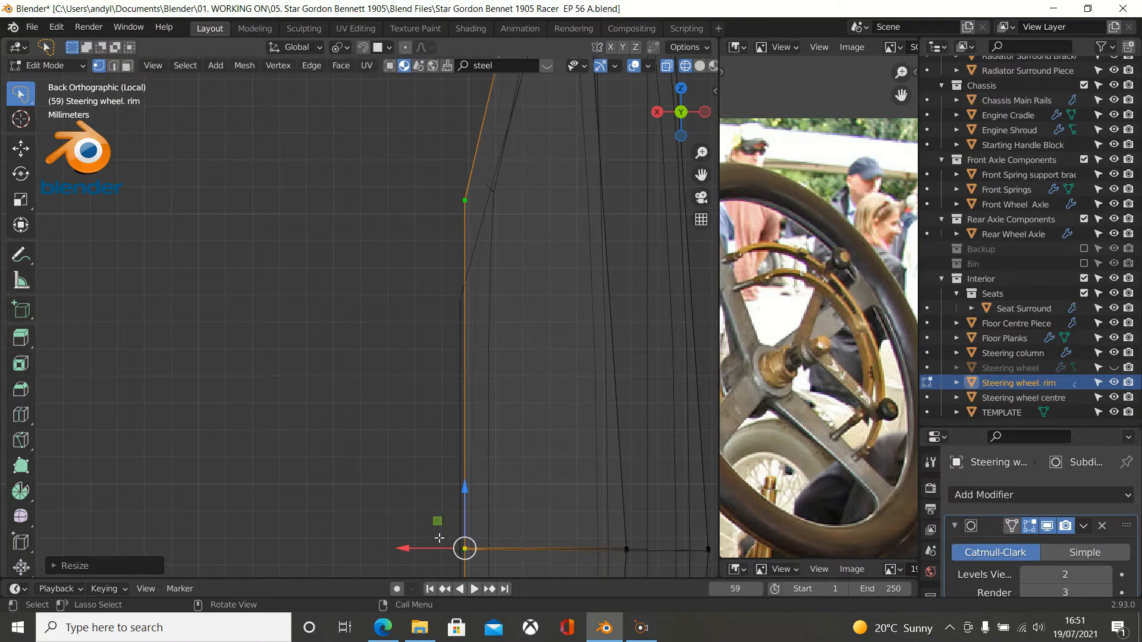
Nudge the flattened pad edge slightly along X towards the wheel centre and scale it narrower still along Z.
left_click_drag(438, 543, 442, 533)
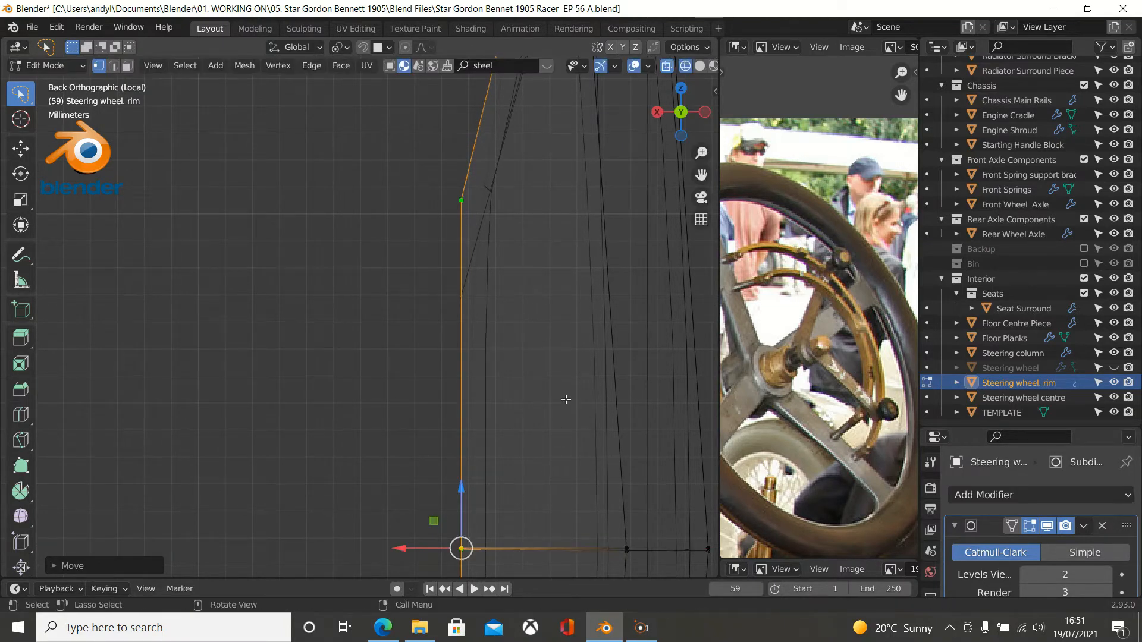
key("s")
key("z")
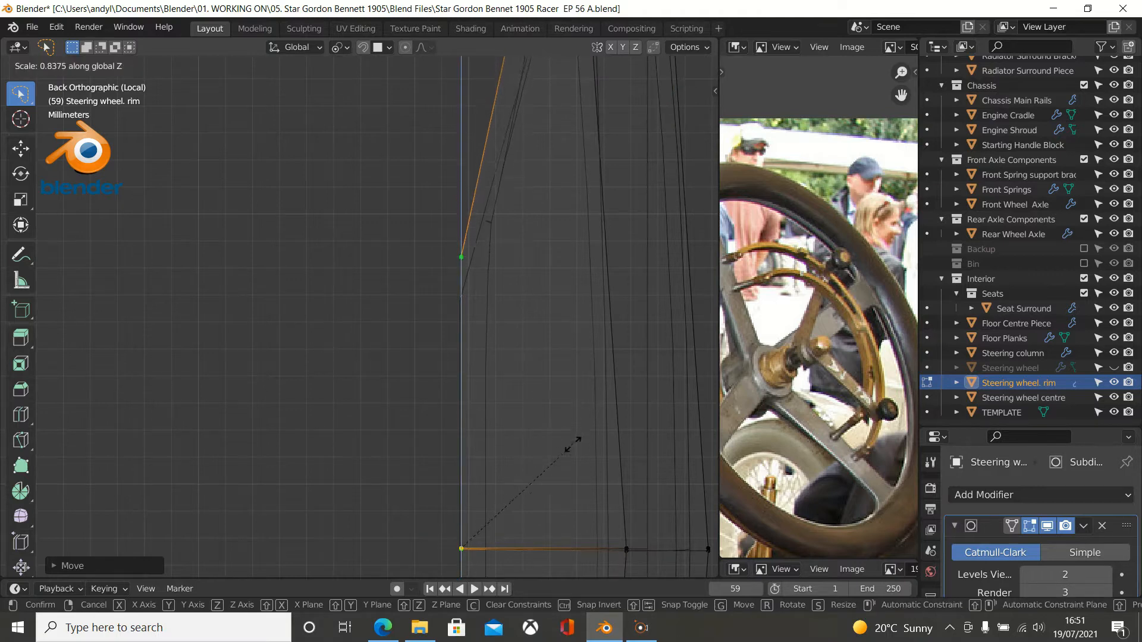
left_click(571, 467)
scroll(571, 452, "down", 4)
scroll(571, 449, "down", 2)
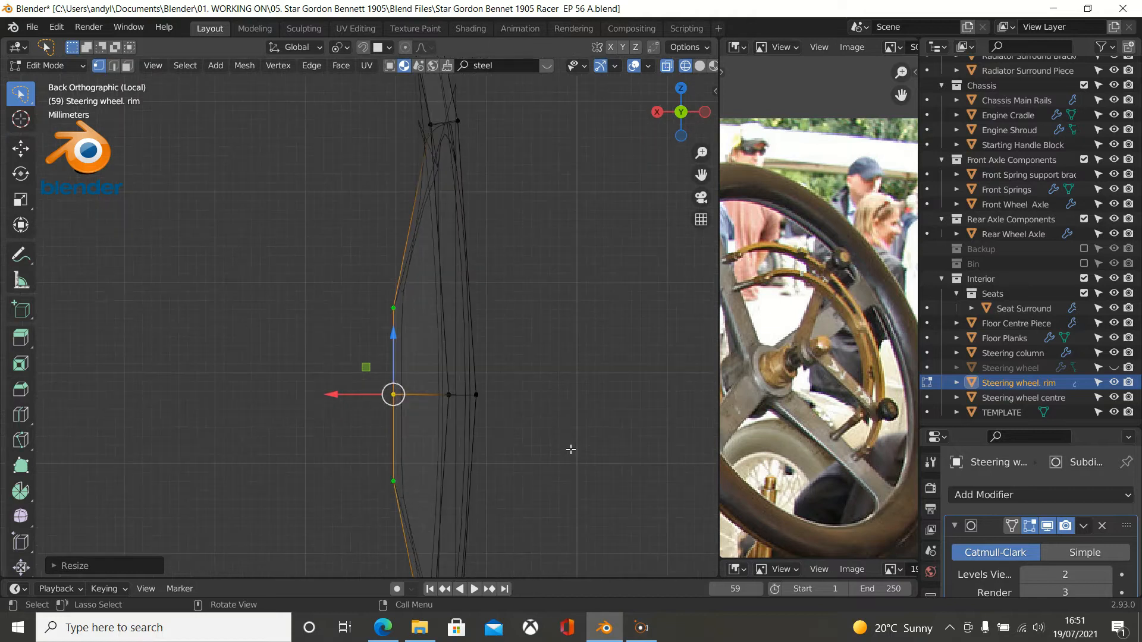
scroll(549, 449, "down", 4)
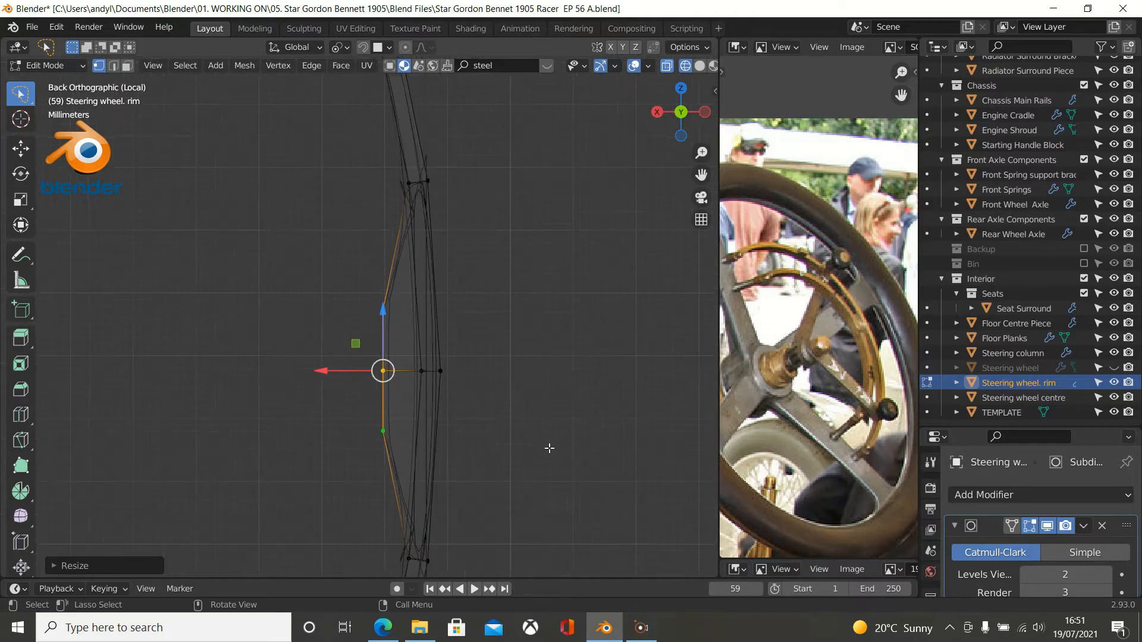
scroll(549, 448, "up", 1)
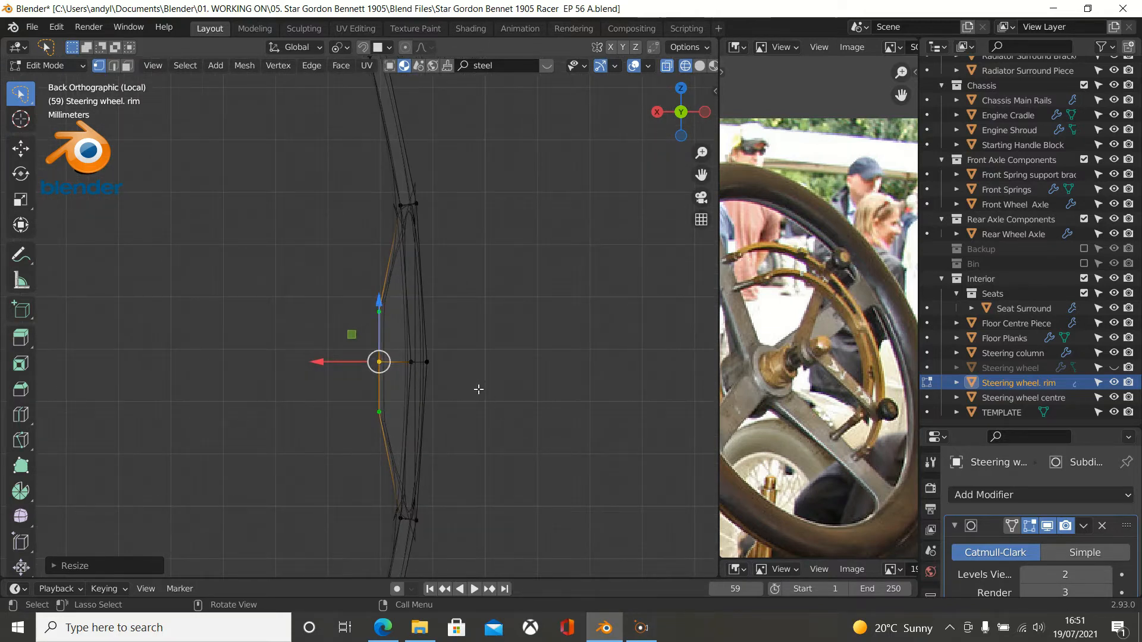
middle_click_drag(472, 378, 591, 351, "shift")
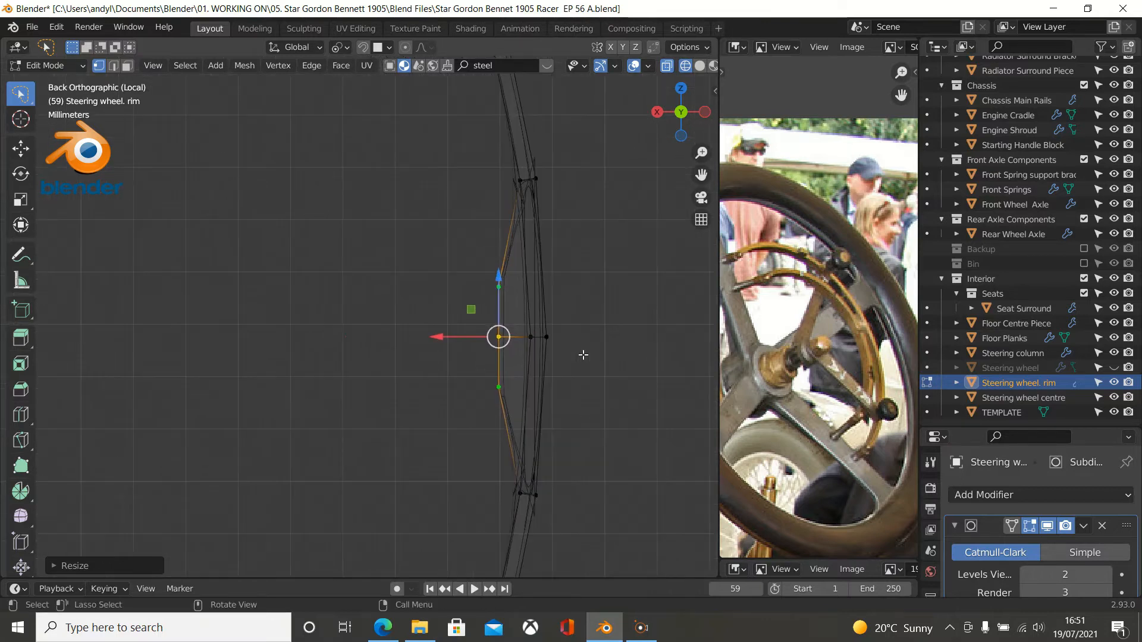
Extrude the narrowed pad edge along X into a straight spoke that ends just short of the wheel's central hub.
scroll(583, 354, "down", 5)
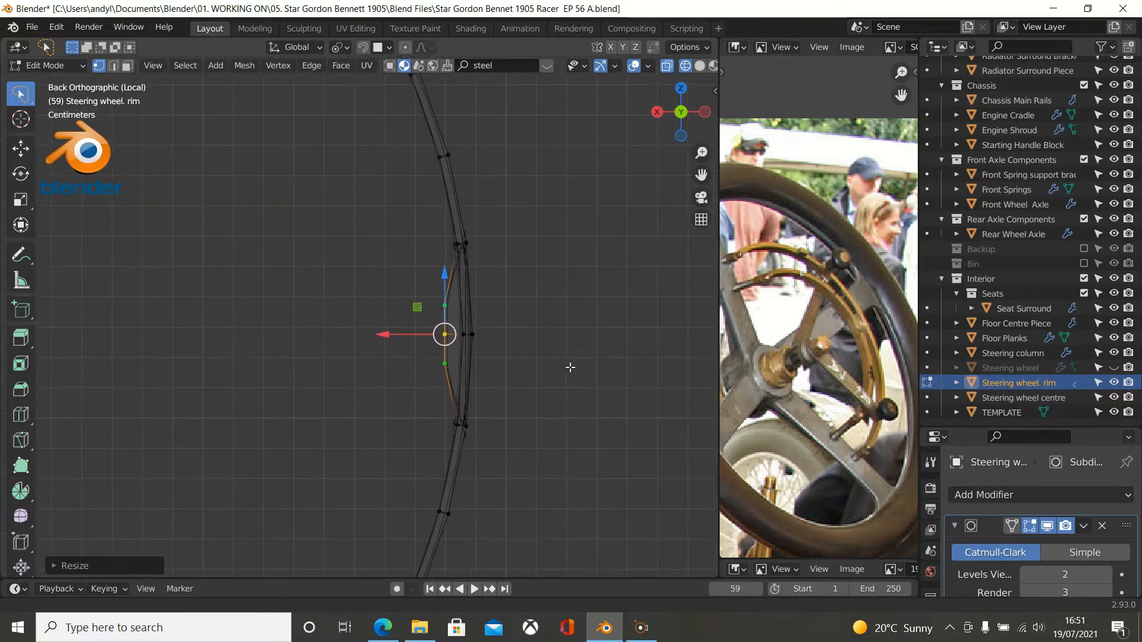
scroll(581, 370, "down", 5)
middle_click_drag(543, 375, 627, 364, "shift")
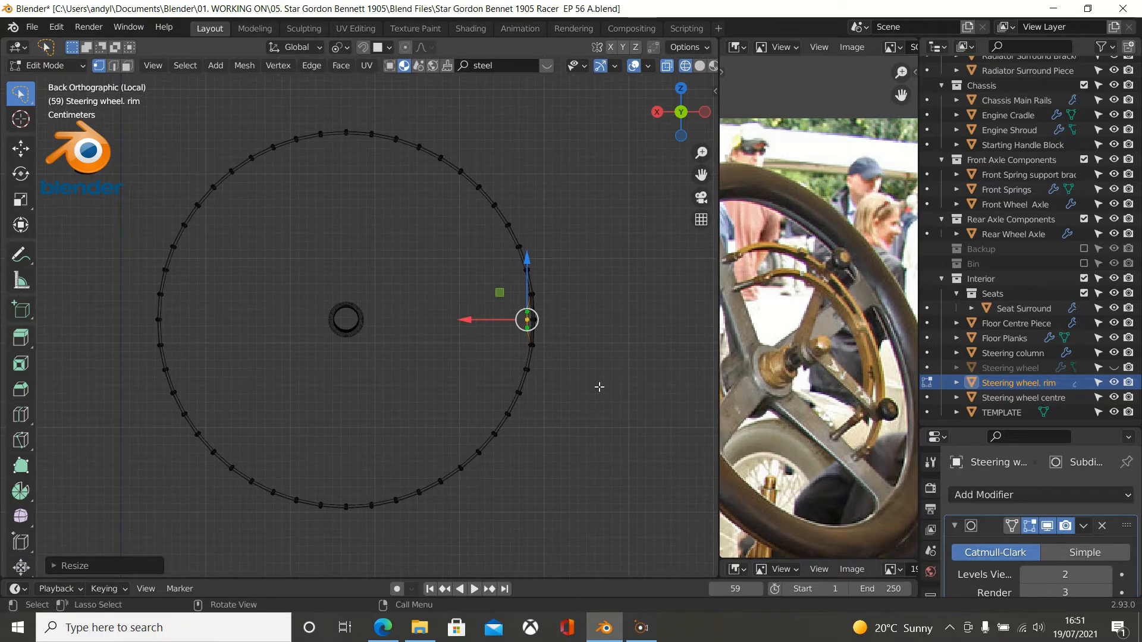
key("e")
key("x")
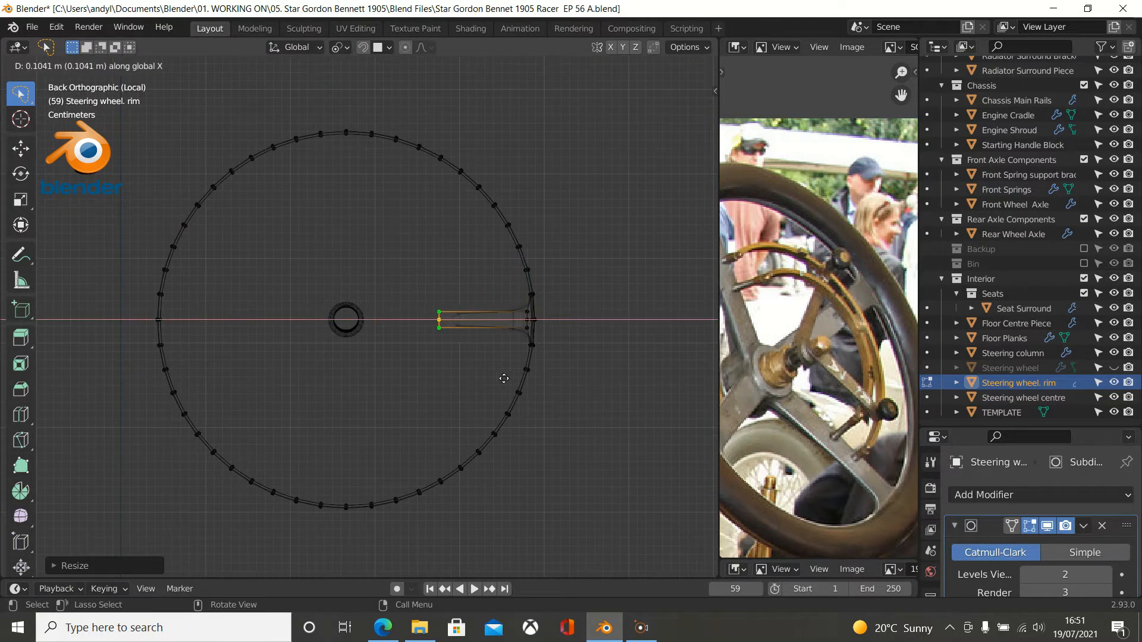
left_click(440, 380)
scroll(405, 357, "up", 7)
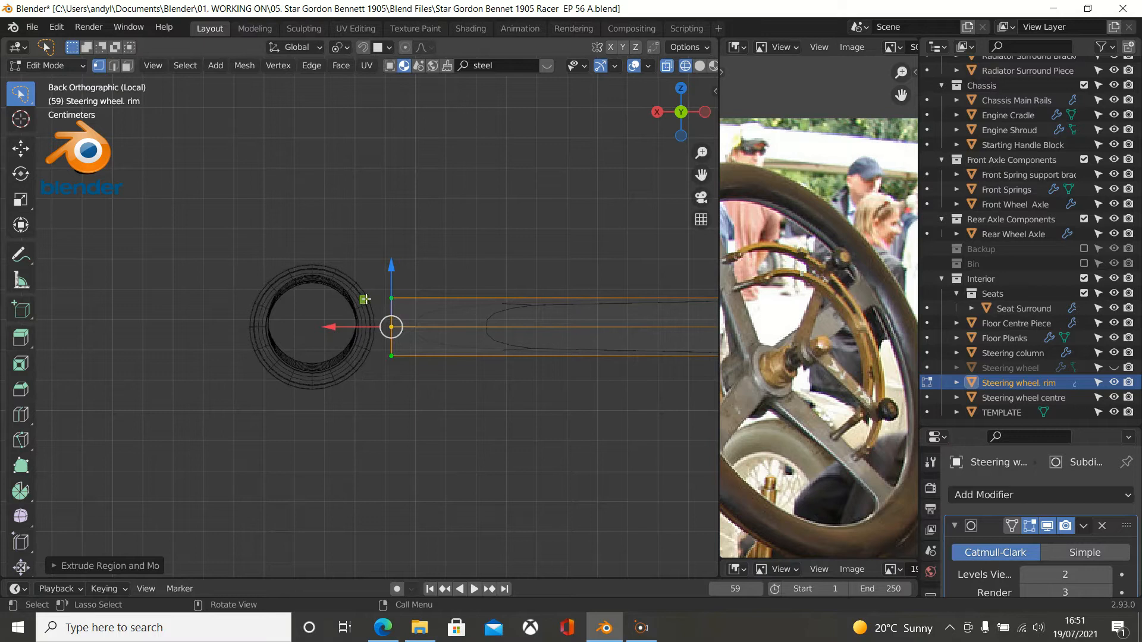
scroll(455, 365, "down", 5)
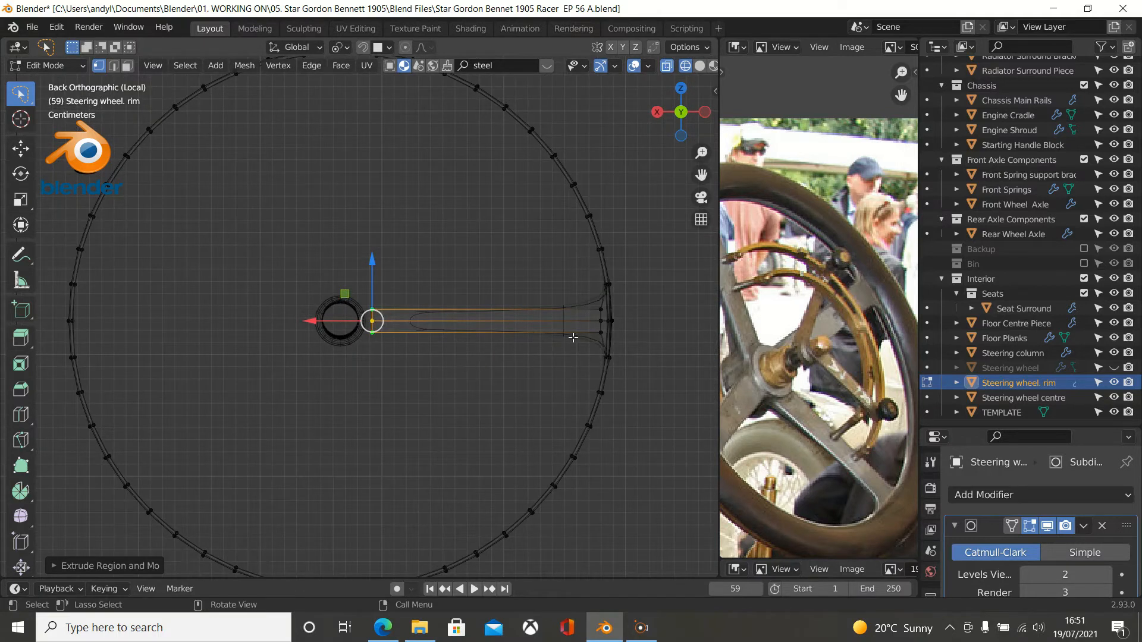
middle_click_drag(581, 377, 407, 367, "shift")
scroll(516, 353, "up", 2)
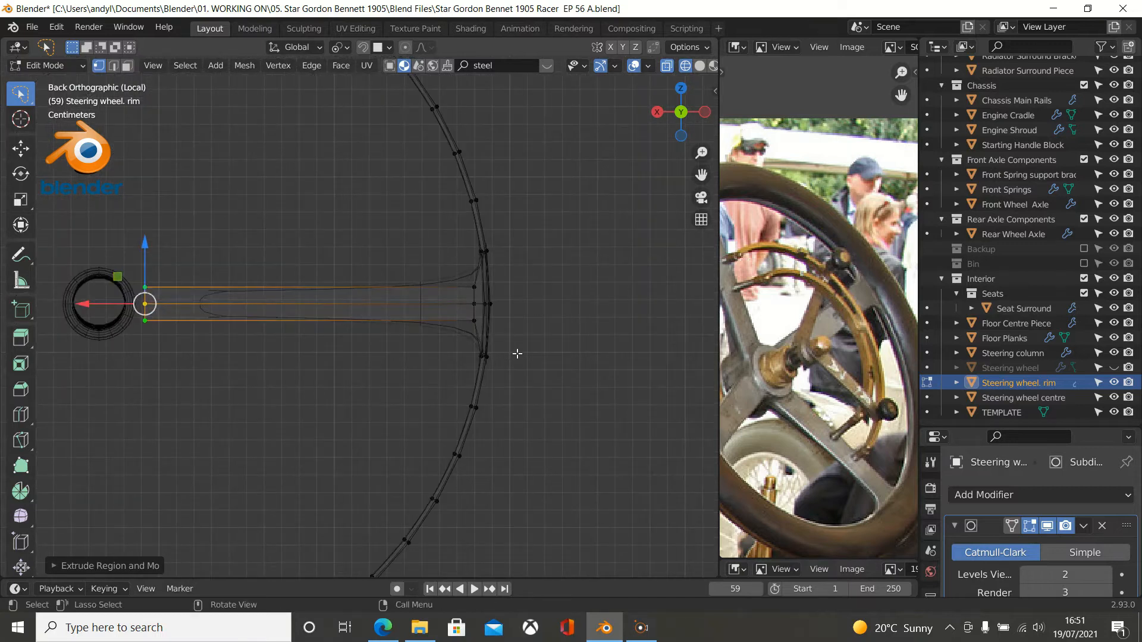
In solid shading, add a loop cut across the spoke and slide it to about 0.96, close to the rim.
key("z")
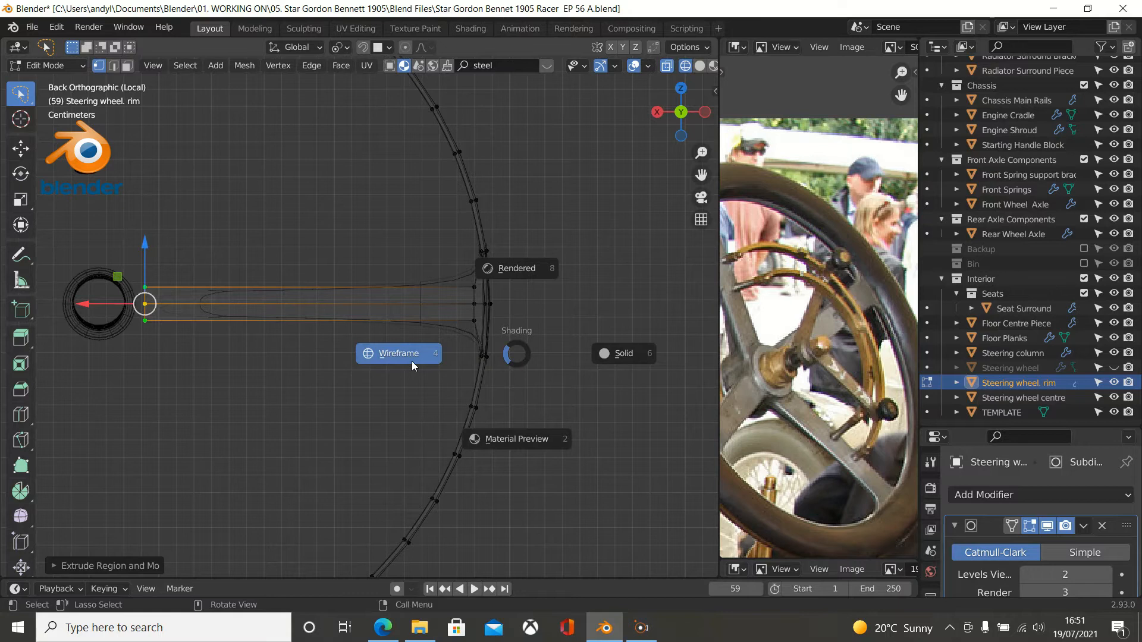
left_click(626, 359)
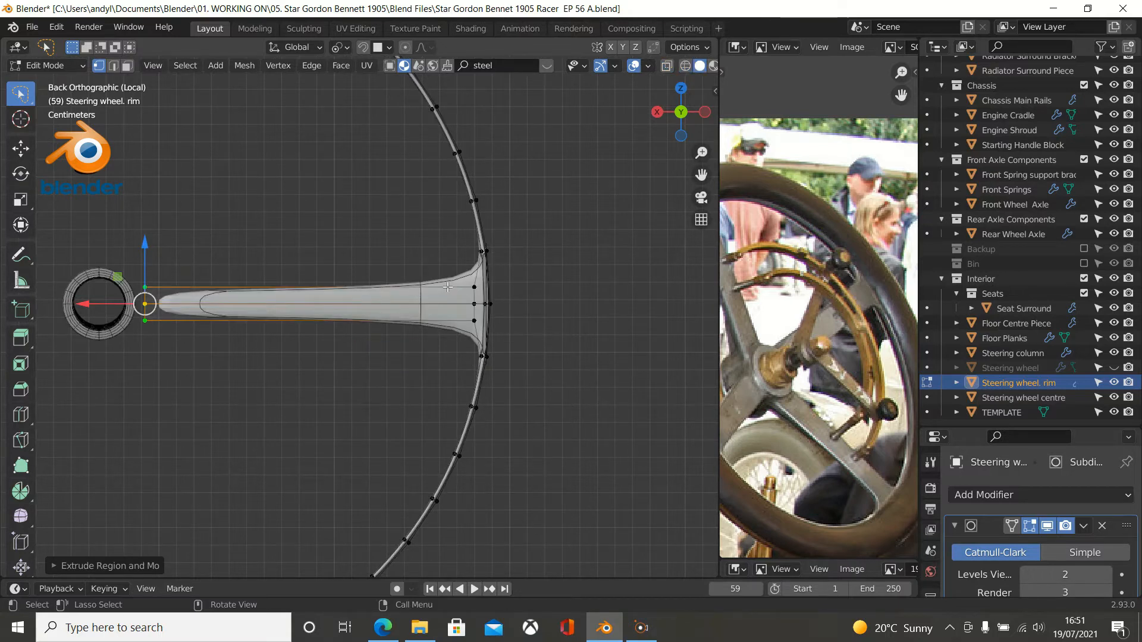
scroll(491, 303, "up", 2)
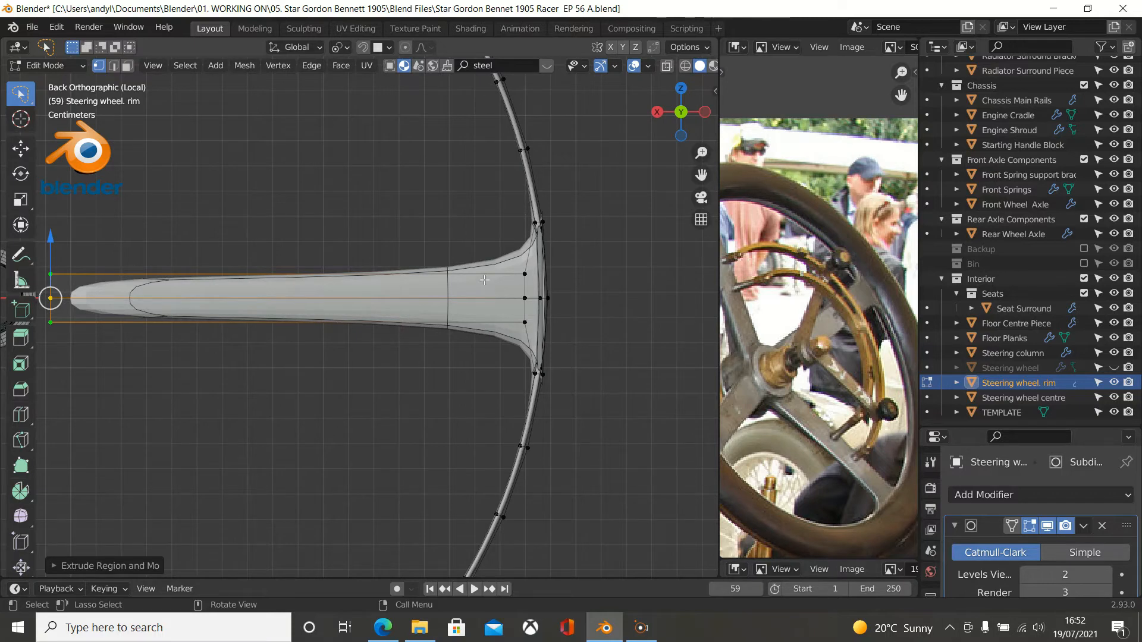
key("ctrl+r")
left_click(485, 279)
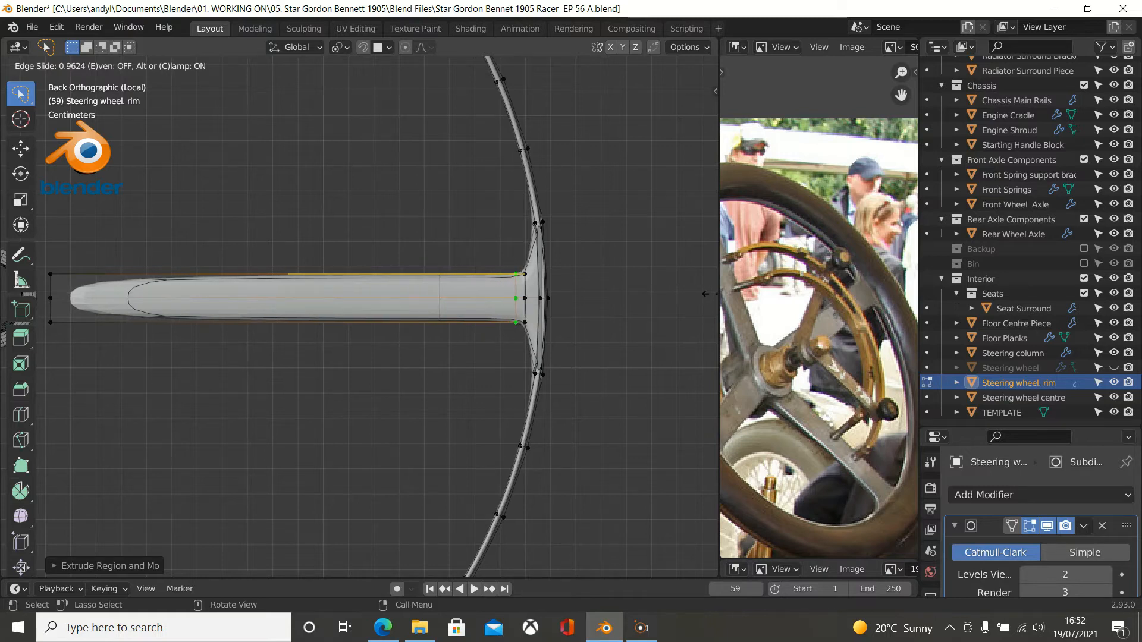
left_click(705, 294)
scroll(619, 308, "up", 2)
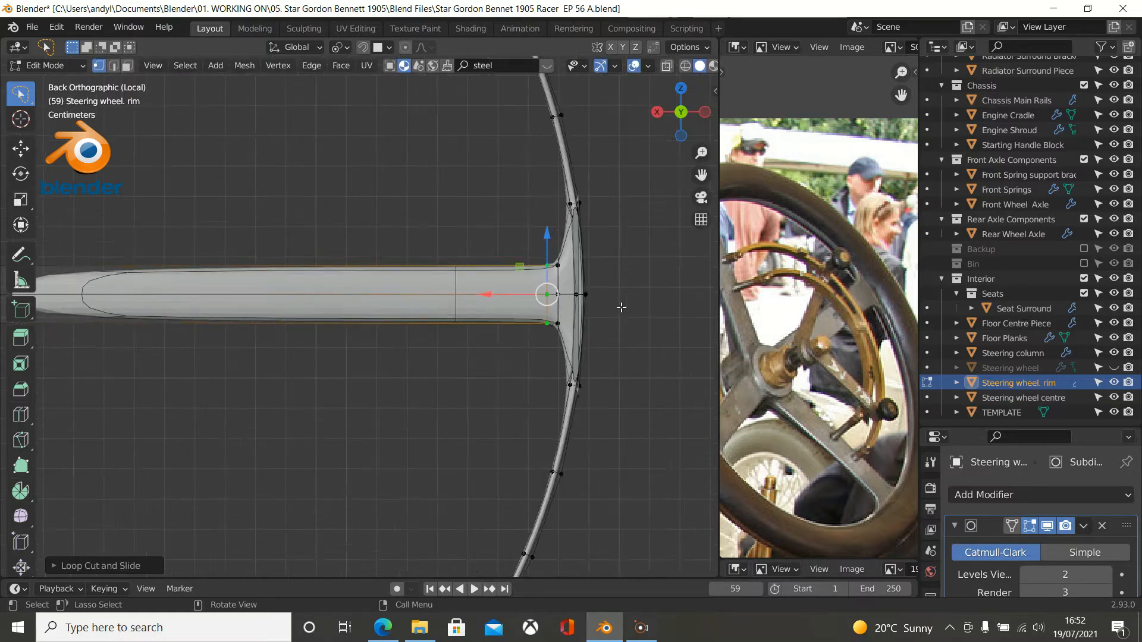
Leave Edit Mode and examine the smoothed spoke from its rim joint to the end beside the hub.
key("Tab")
scroll(625, 312, "down", 4)
scroll(569, 322, "up", 1)
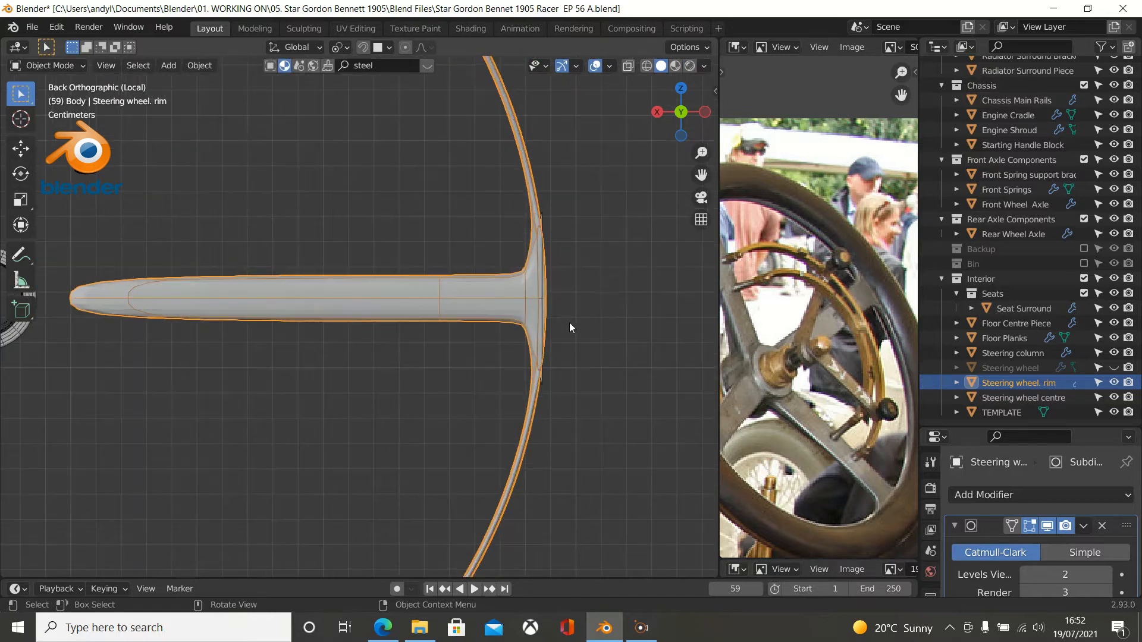
scroll(561, 324, "down", 2)
scroll(433, 322, "up", 1)
middle_click_drag(433, 323, 451, 341)
scroll(448, 340, "up", 1)
scroll(448, 341, "up", 4)
scroll(448, 340, "down", 4)
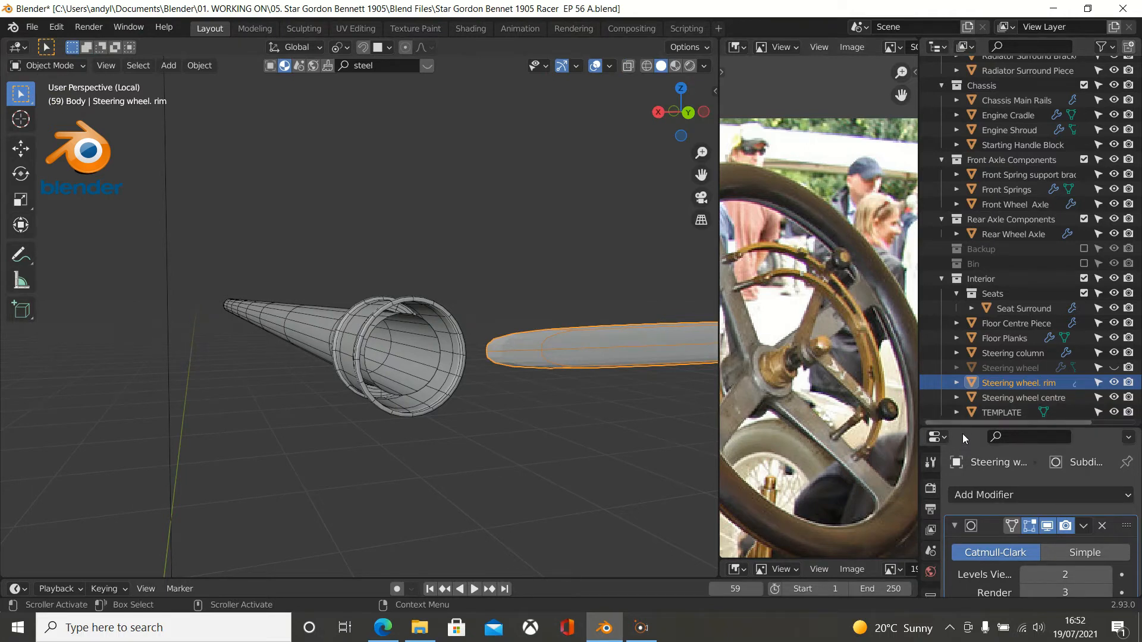
Enlarge the modifier properties area, reopen the rim in Edit Mode and turn off the Subdivision modifier's viewport display.
left_click_drag(962, 427, 954, 155)
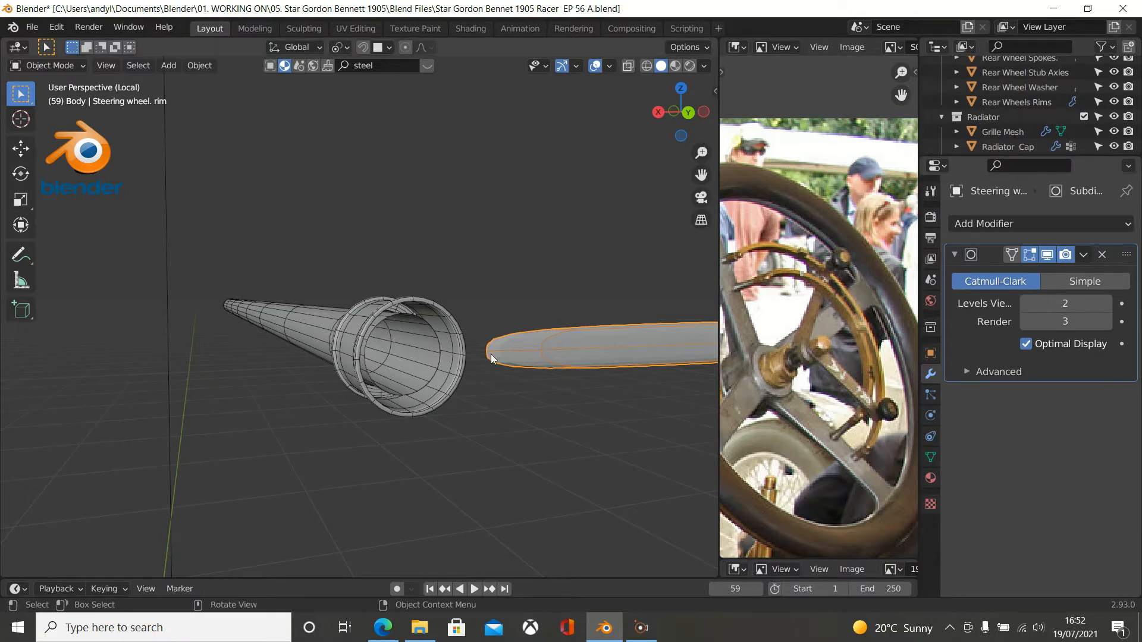
middle_click_drag(529, 359, 468, 345)
scroll(429, 341, "up", 4)
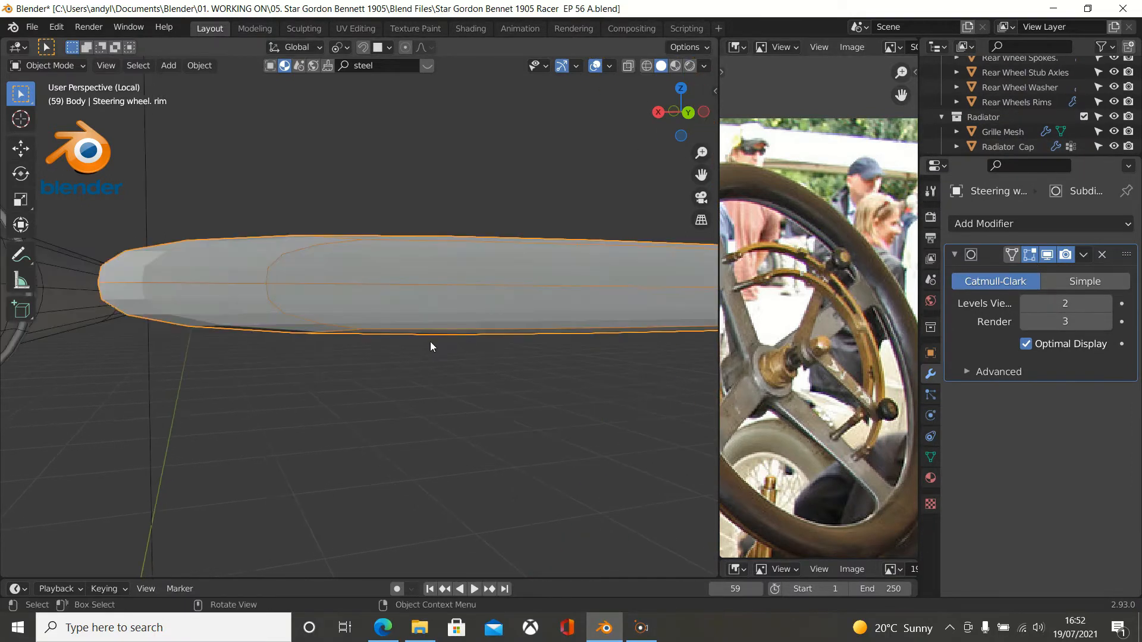
scroll(429, 342, "down", 7)
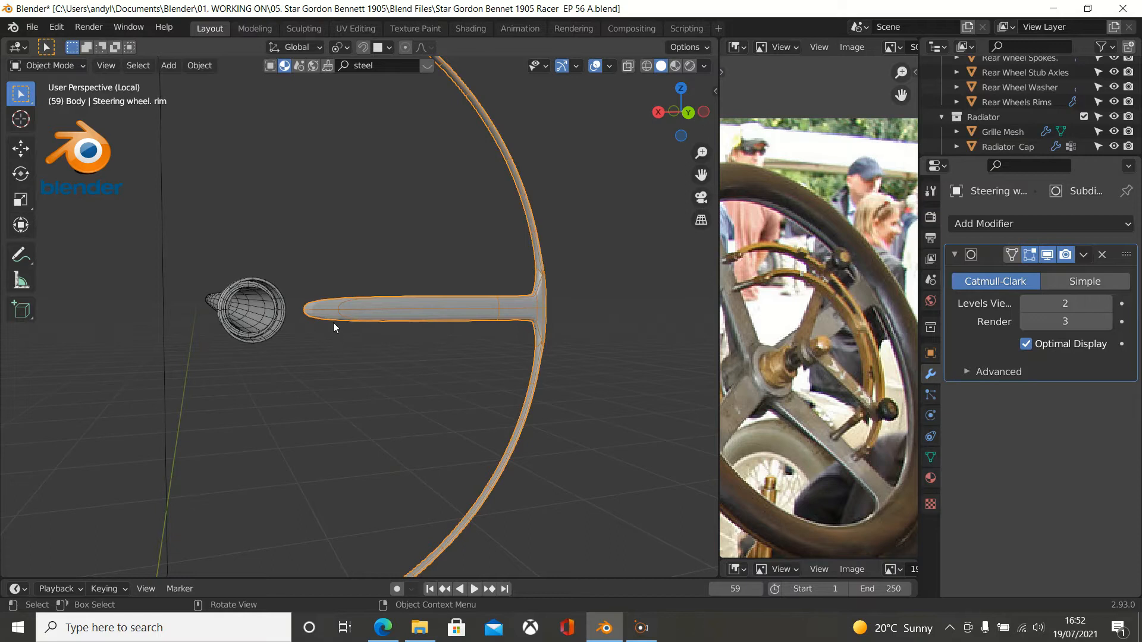
middle_click_drag(334, 324, 344, 333)
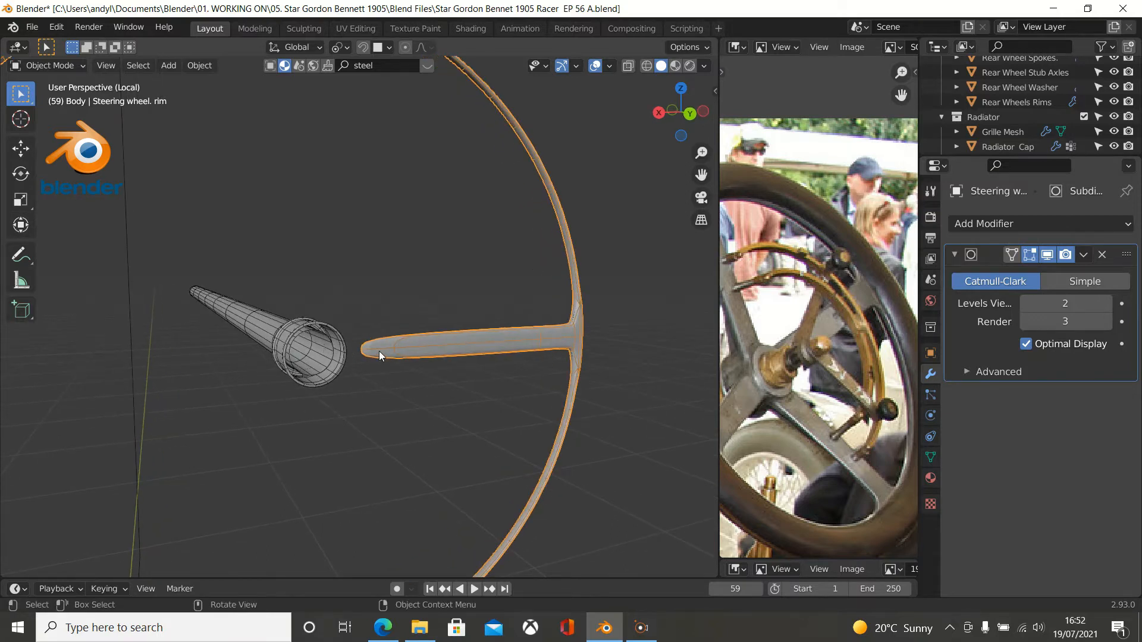
key("Tab")
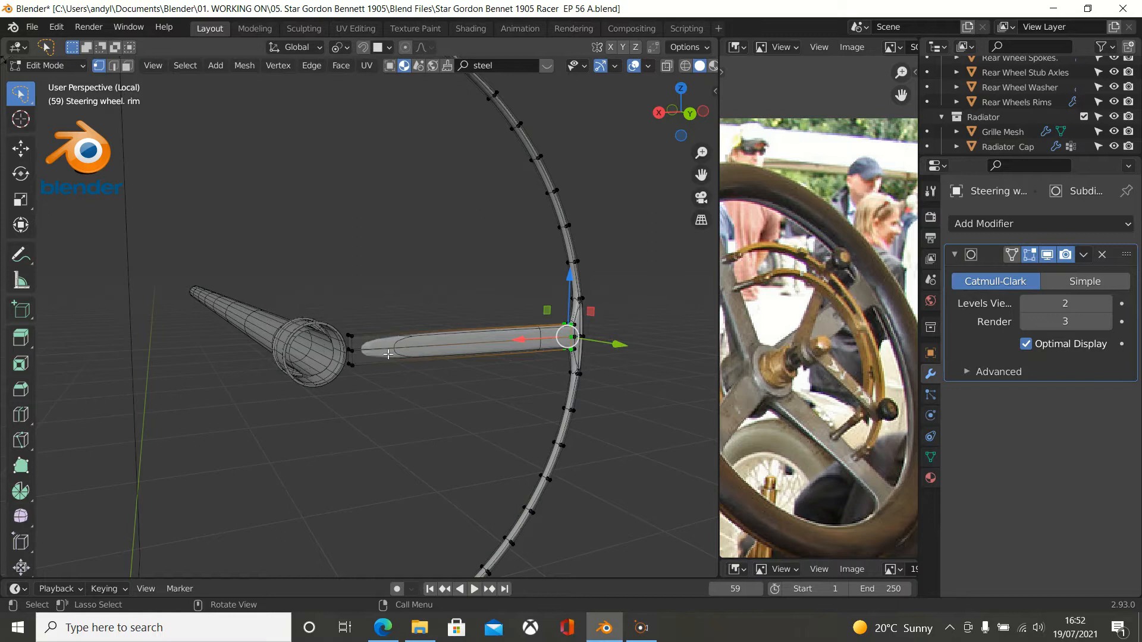
left_click(1048, 256)
scroll(457, 374, "up", 9)
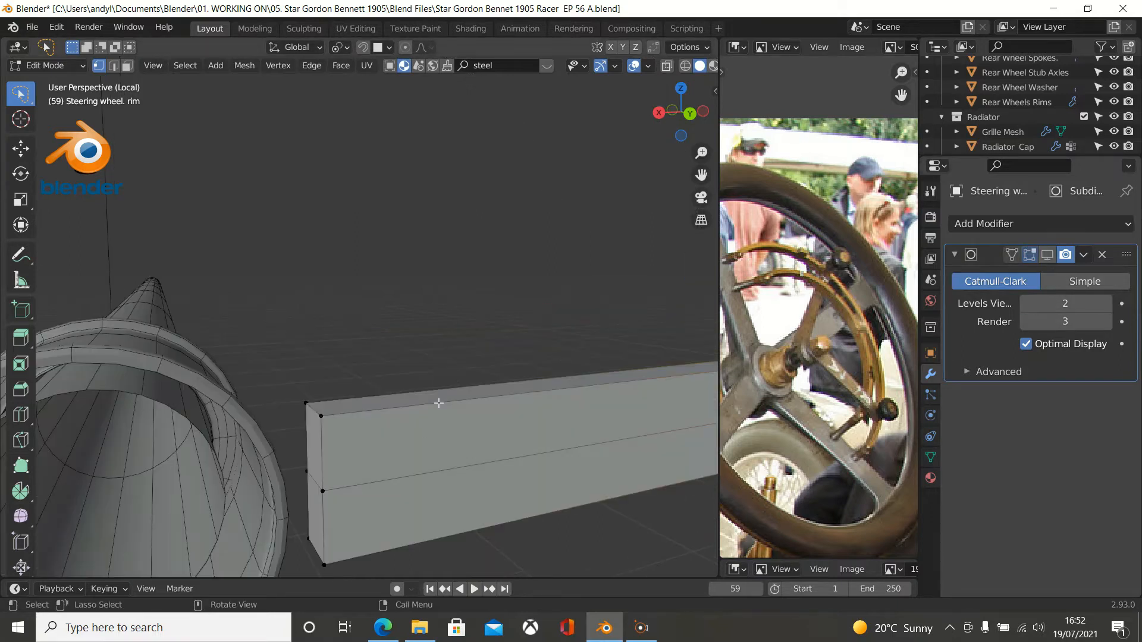
In face select mode, delete the two end faces of the spoke beside the hub and return to back orthographic view.
left_click(129, 66)
left_click(312, 460)
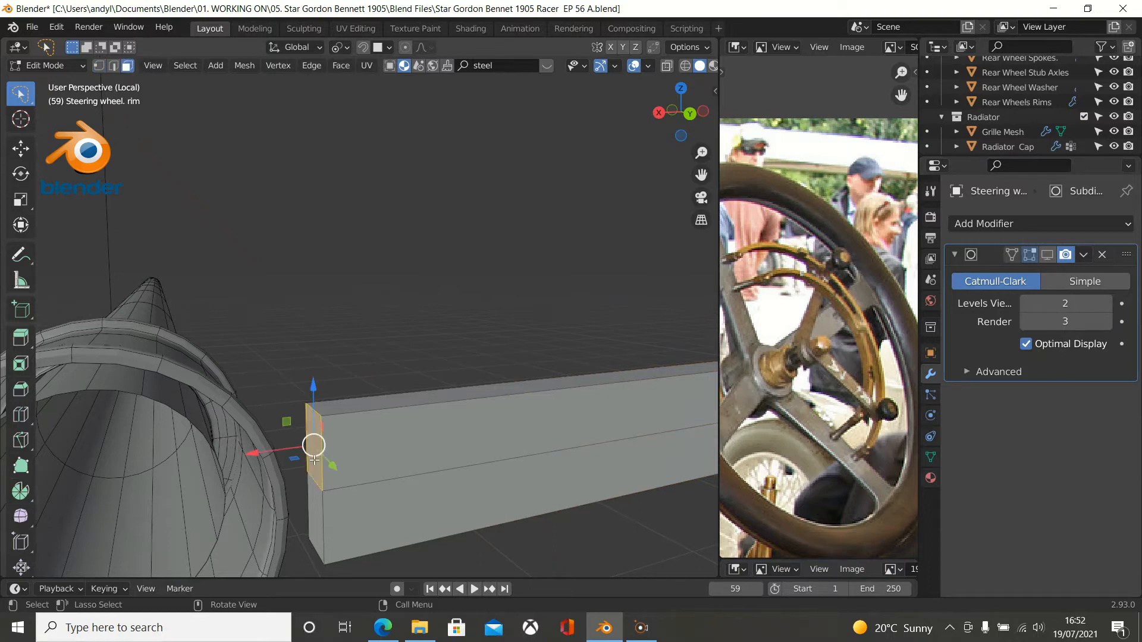
left_click(314, 512, "shift")
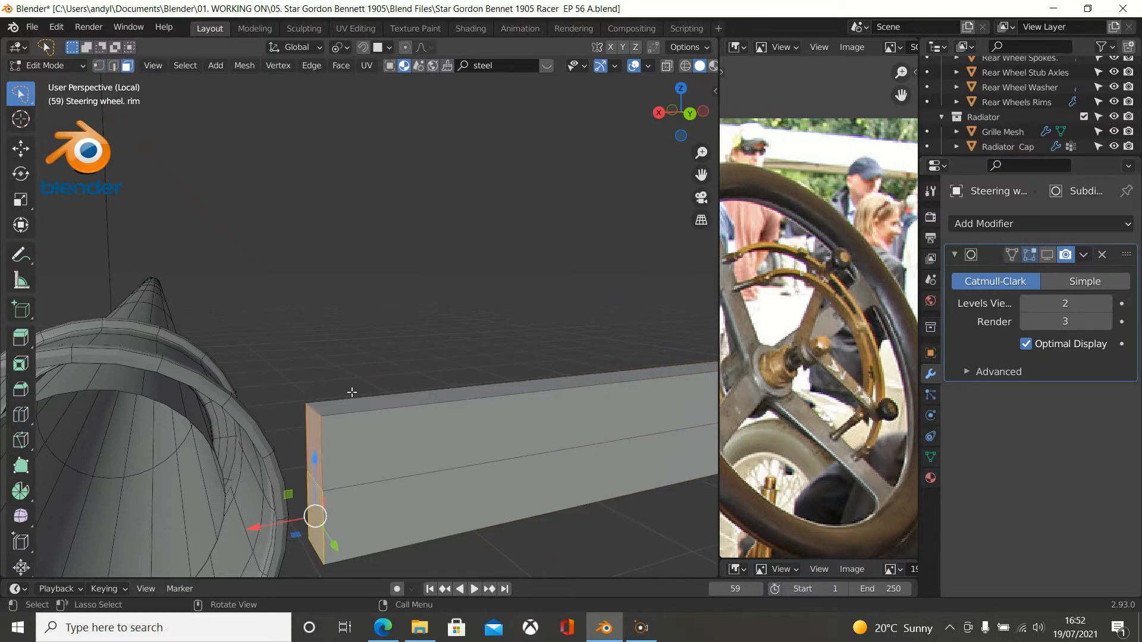
key("x")
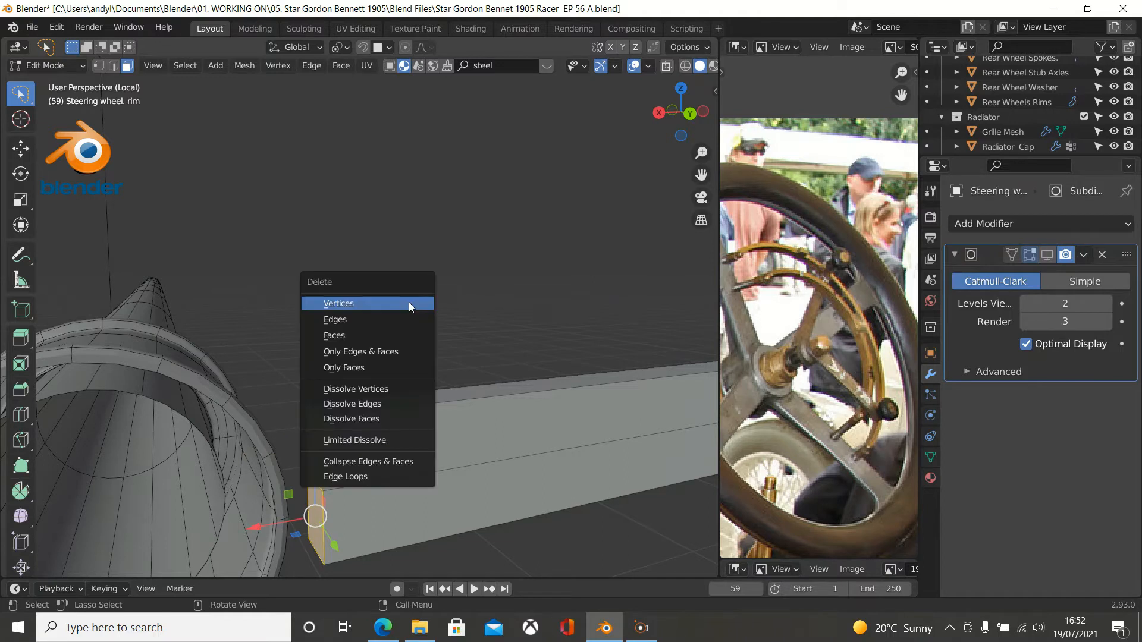
left_click(392, 331)
scroll(392, 331, "down", 10)
middle_click_drag(392, 331, 372, 329)
scroll(373, 330, "down", 2)
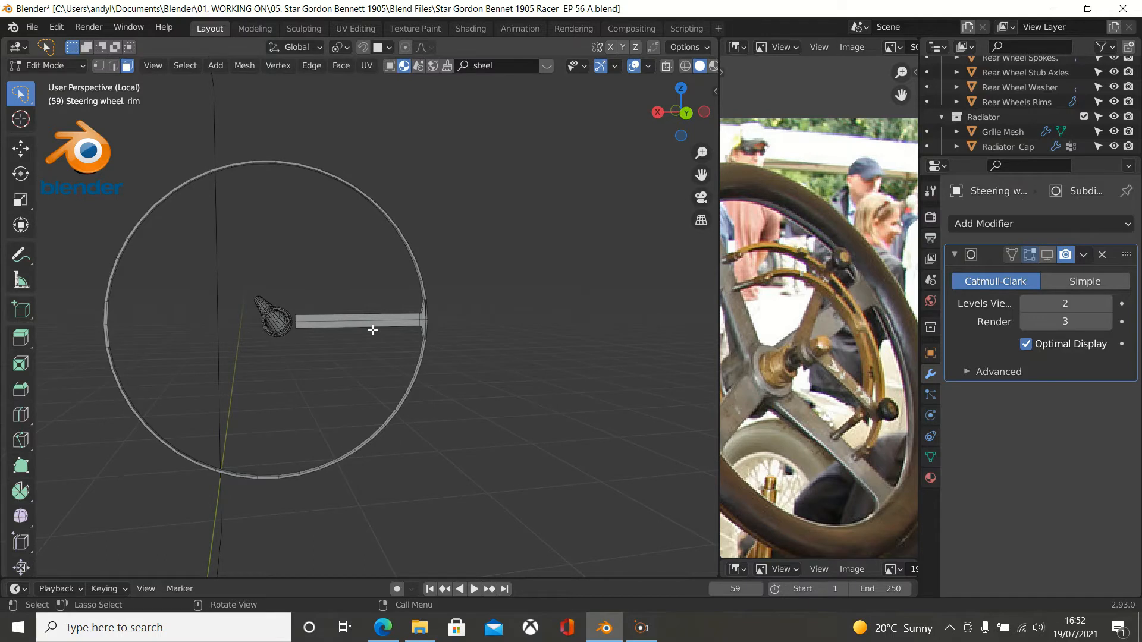
key("ctrl+KP_1")
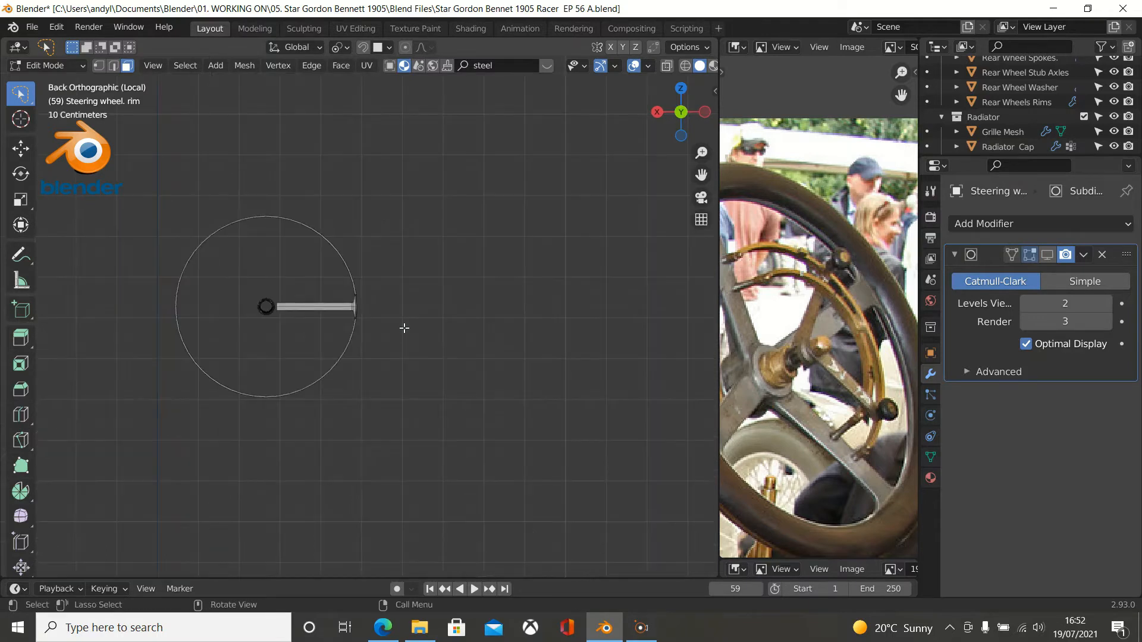
scroll(405, 329, "up", 9)
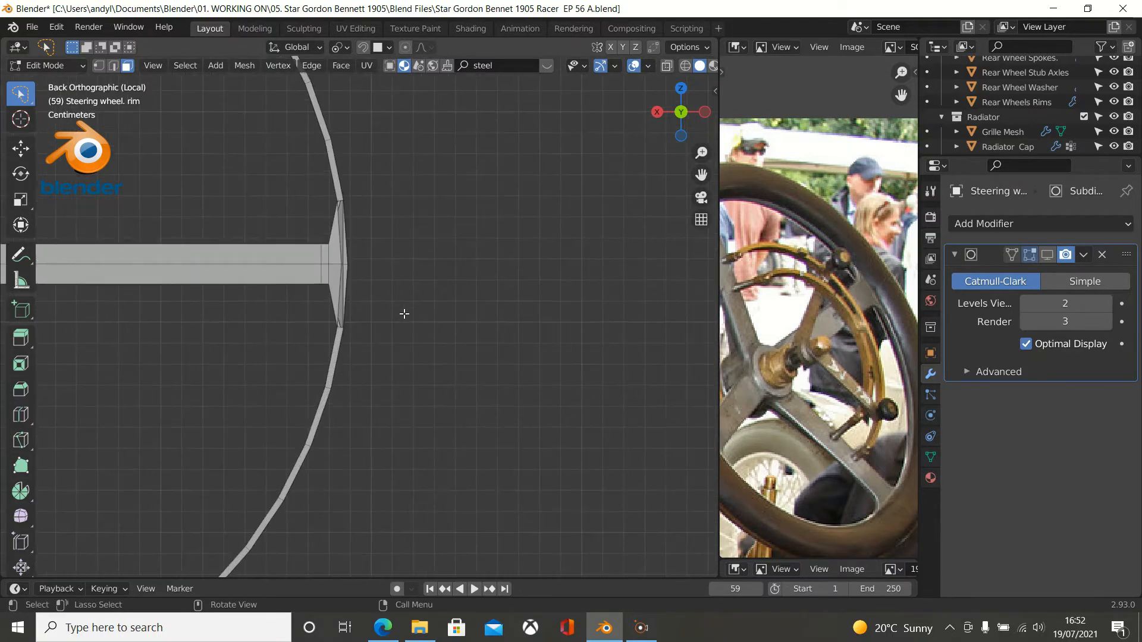
Leave Edit Mode and move the TEMPLATE pad along X from the spoke's rim joint past the hub to the opposite side.
middle_click_drag(382, 279, 511, 286, "shift")
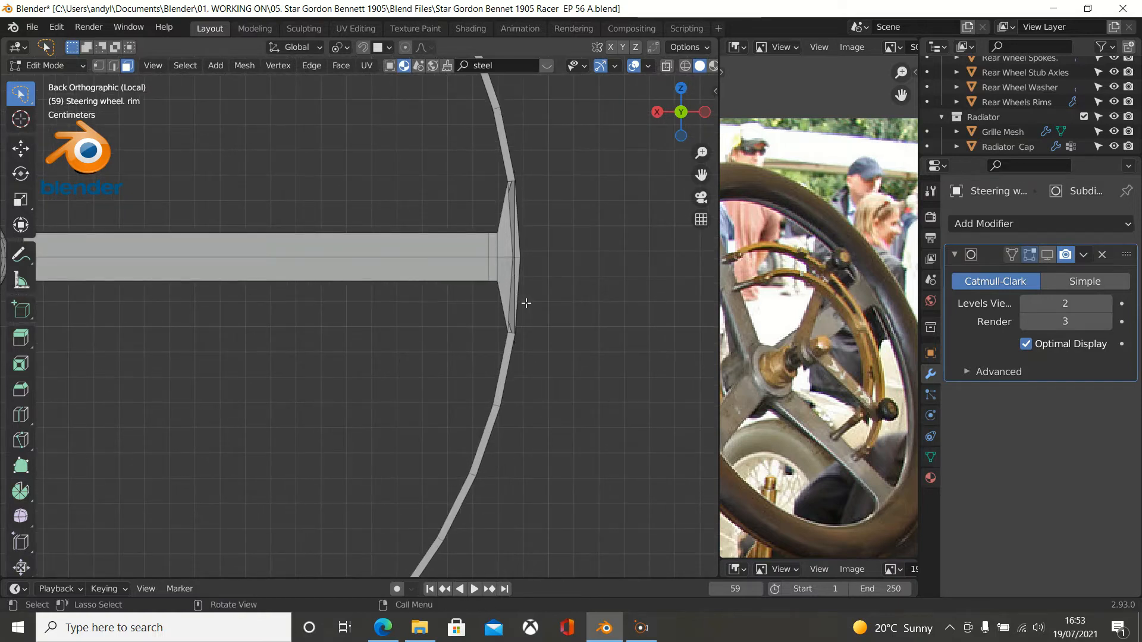
key("Tab")
left_click(507, 284)
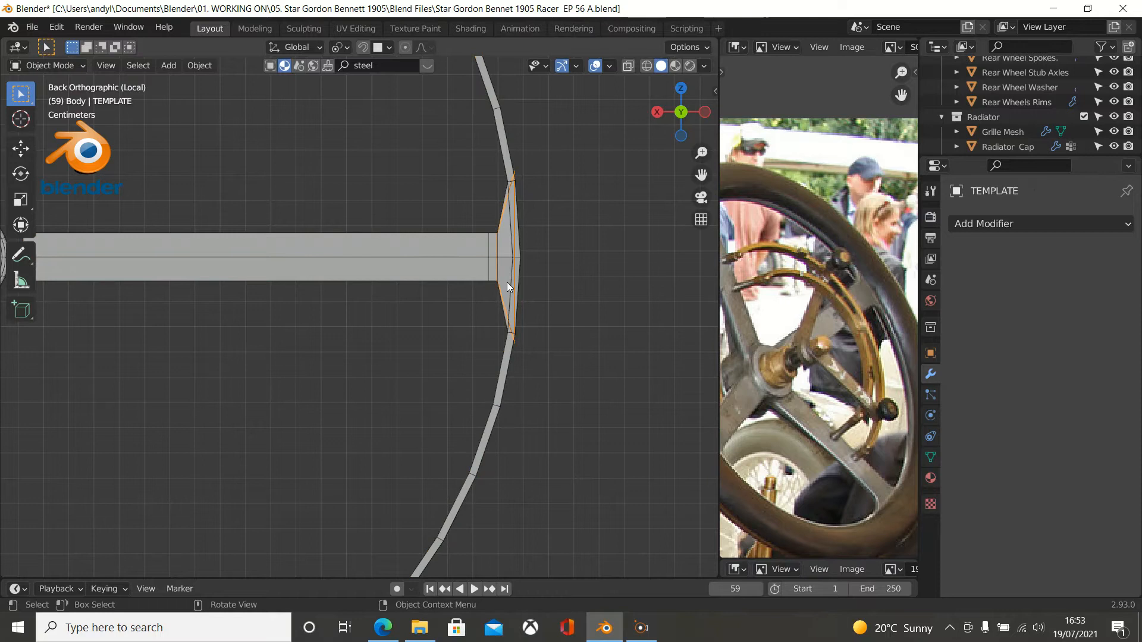
scroll(529, 295, "down", 5)
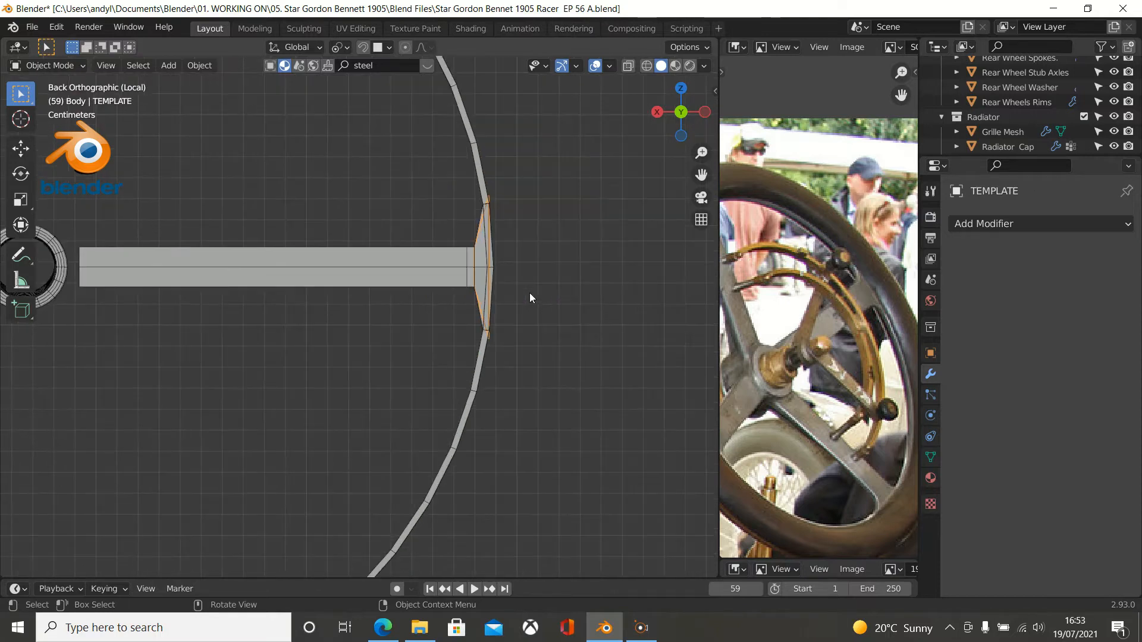
scroll(531, 298, "up", 1)
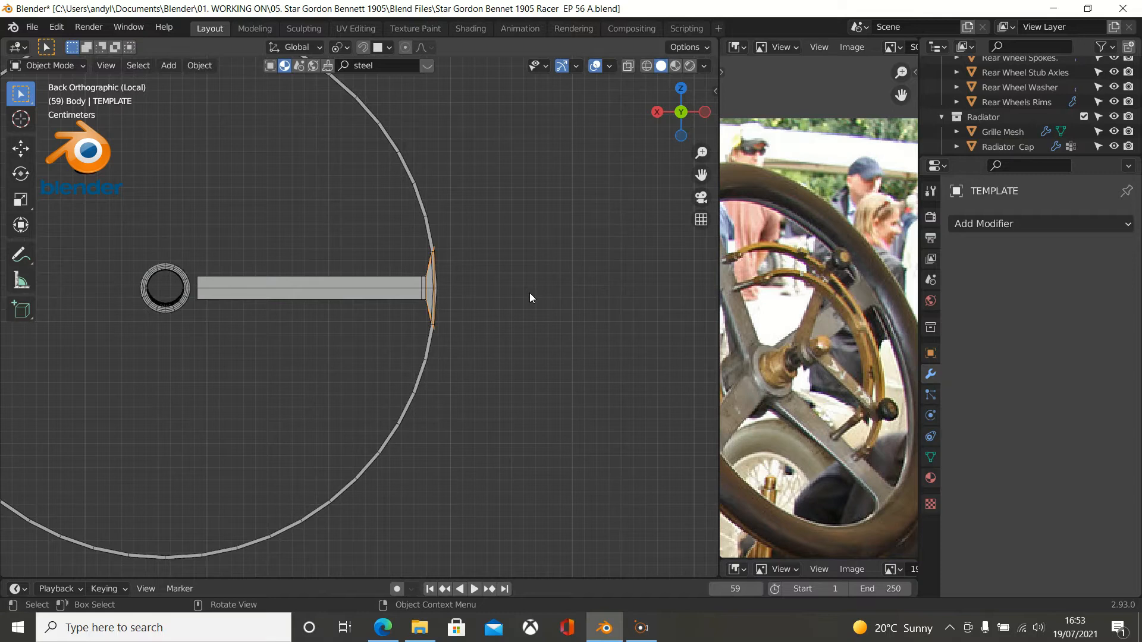
key("g")
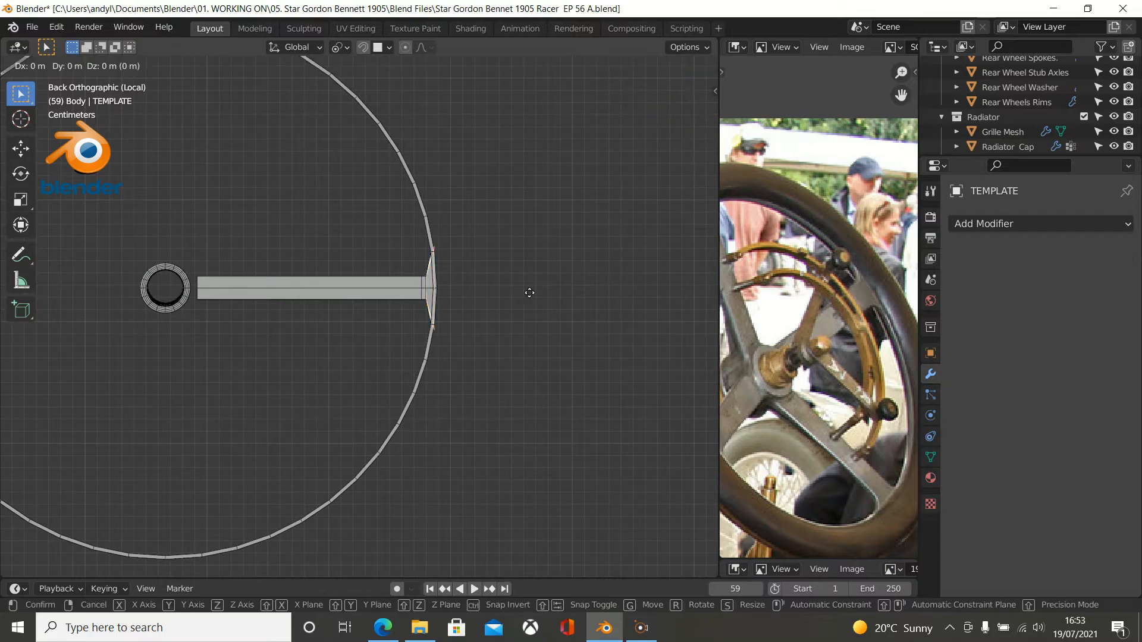
key("x")
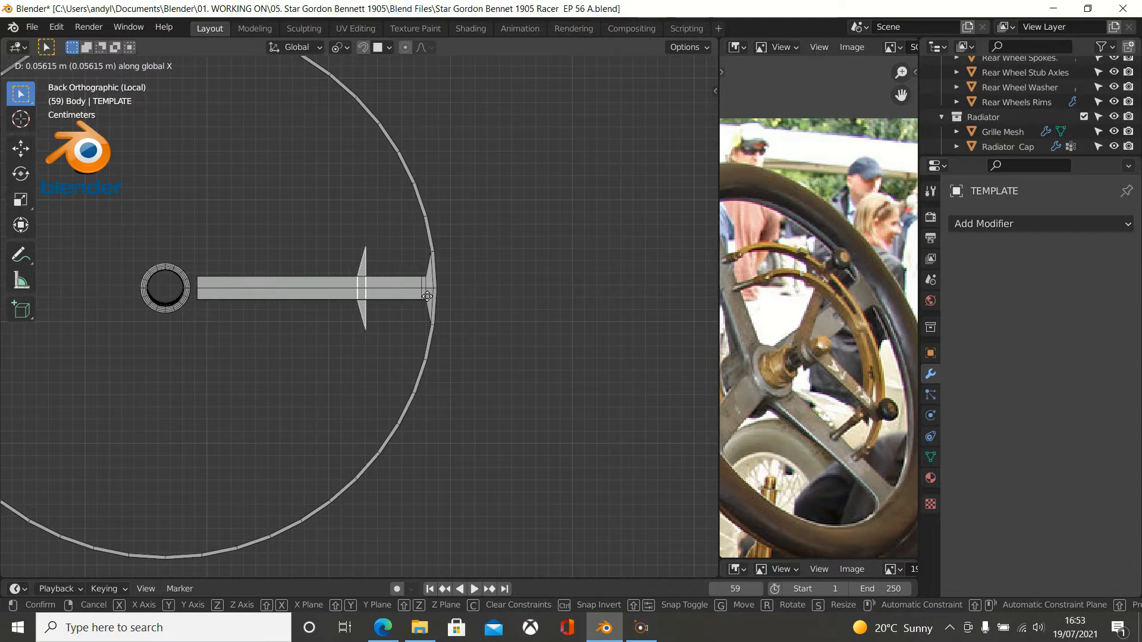
left_click(153, 301)
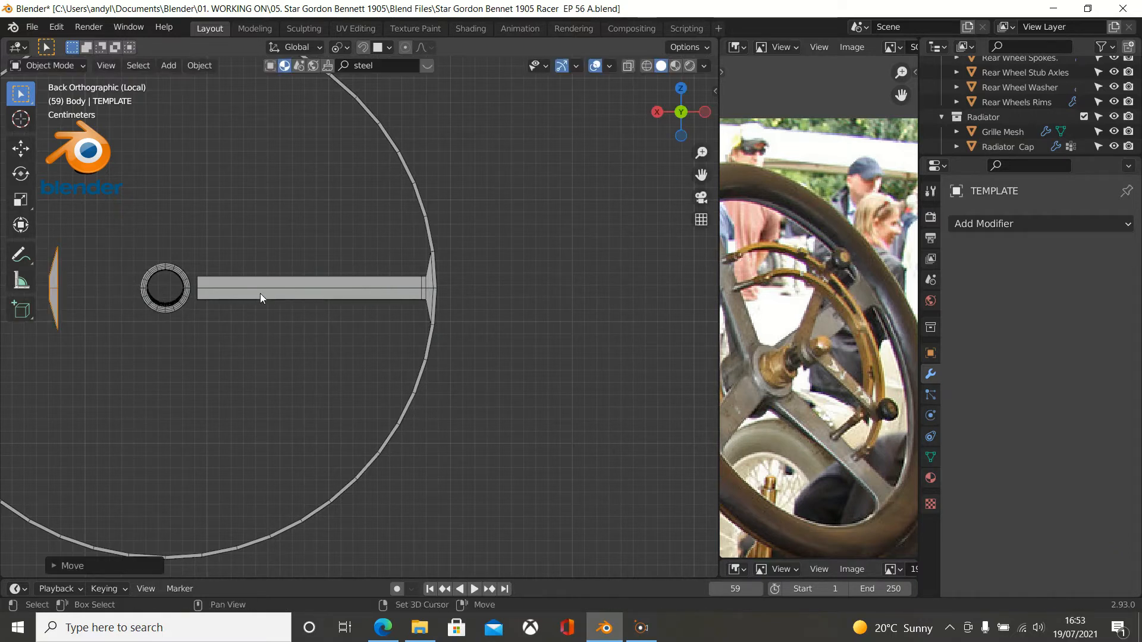
Move the TEMPLATE pad about 0.11 m further along X until it sits just inside the opposite side of the rim.
key("KP_Decimal")
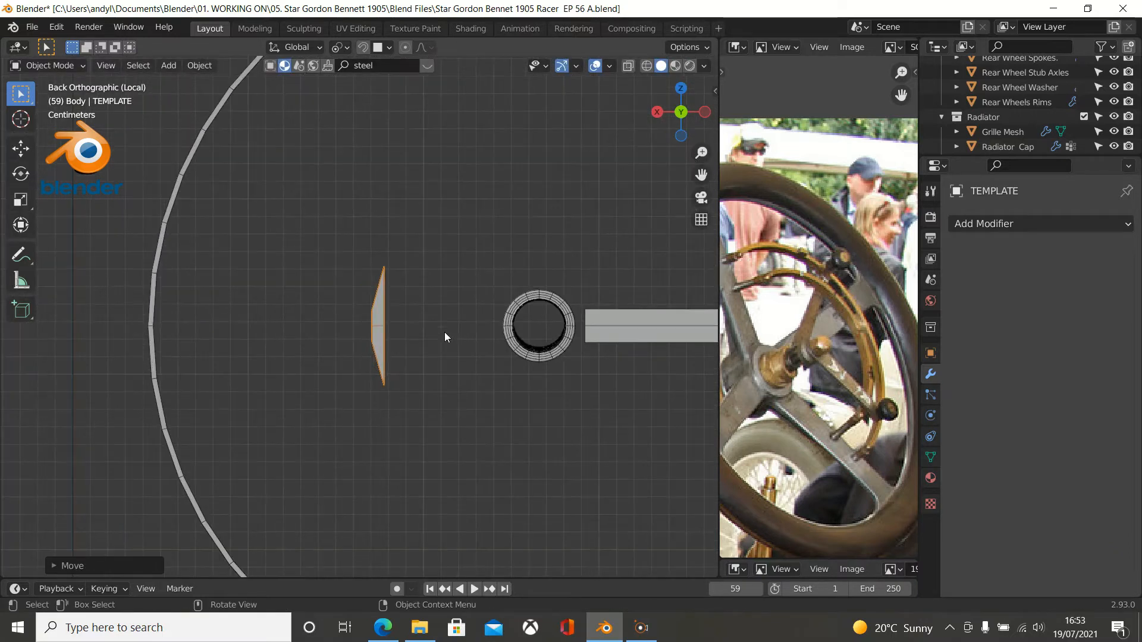
key("g")
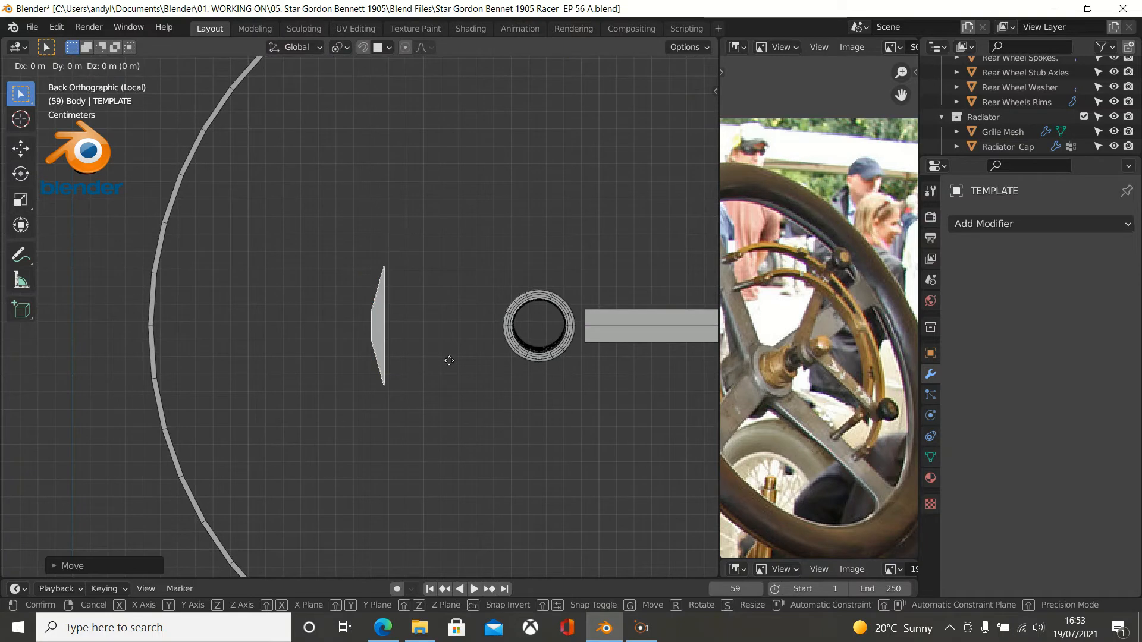
key("x")
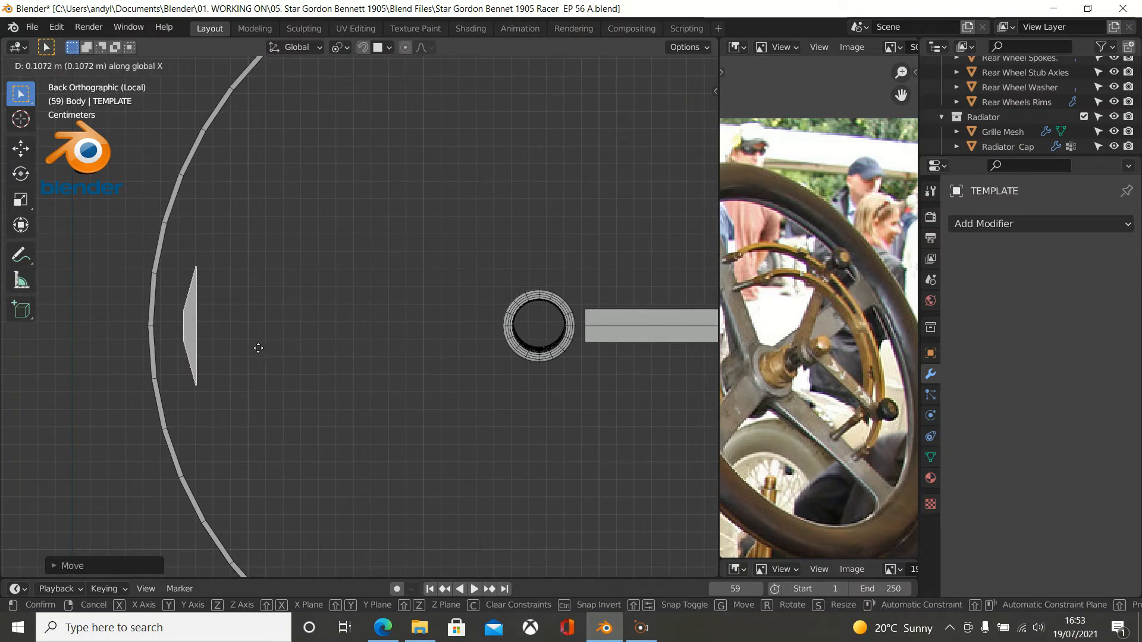
left_click(245, 346)
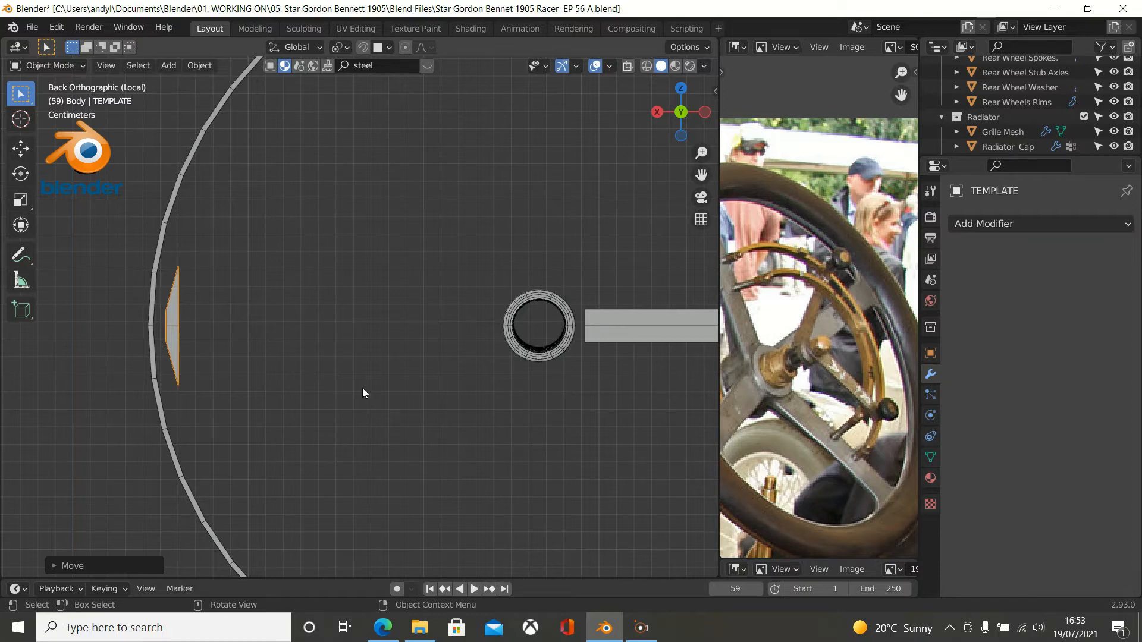
Try rotating the TEMPLATE pad 180° in the back view, look for where it lands and undo the rotation.
key("r")
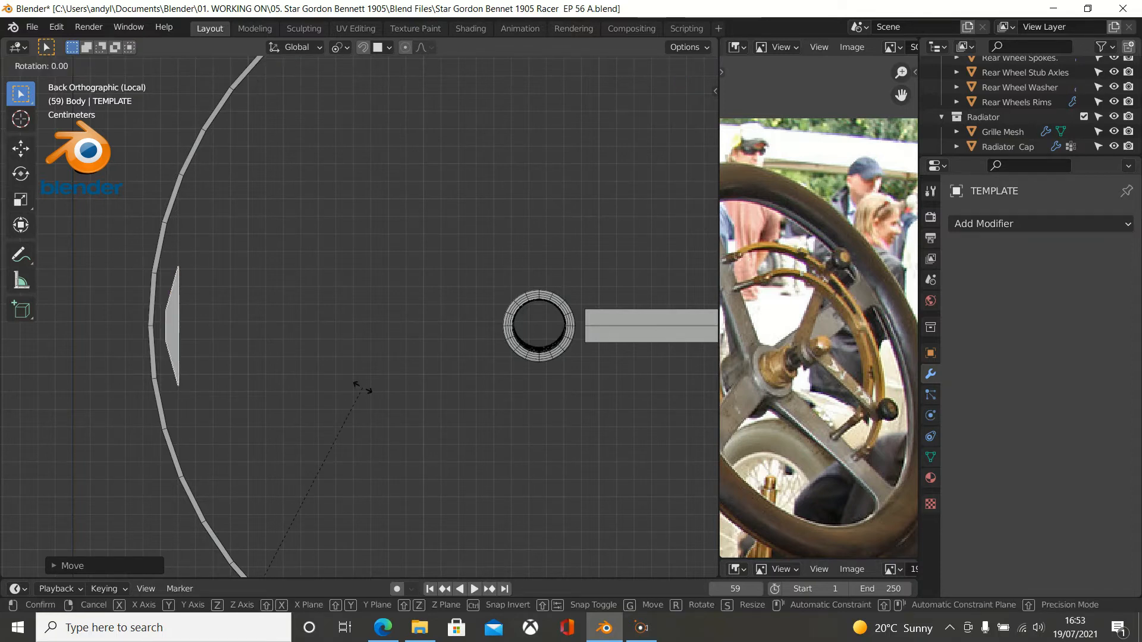
type("18")
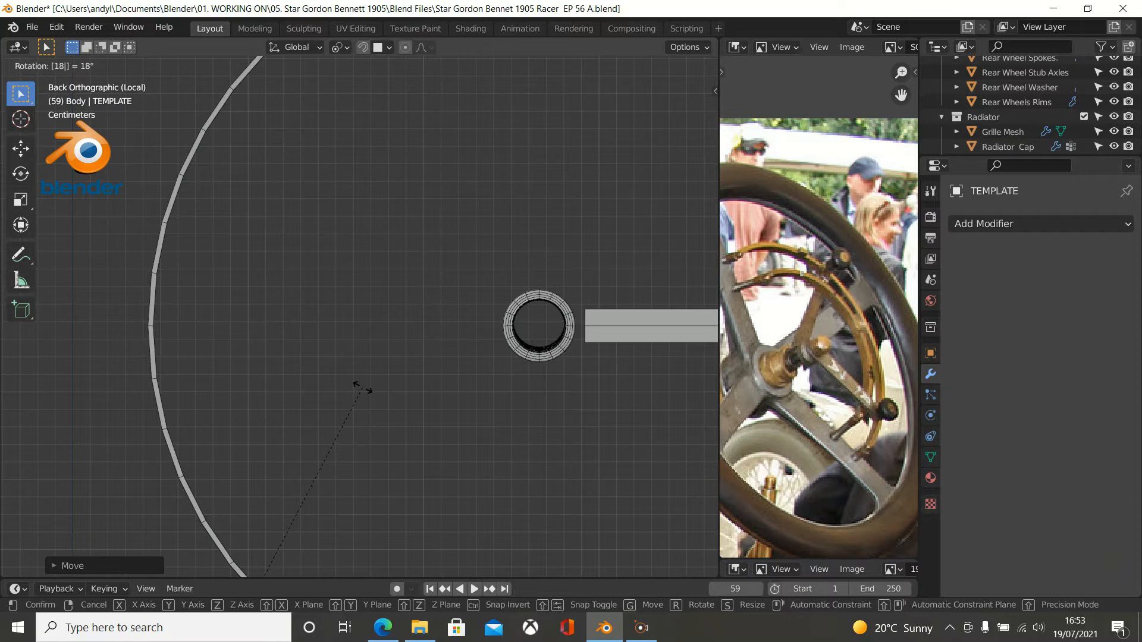
type("0")
key("Return")
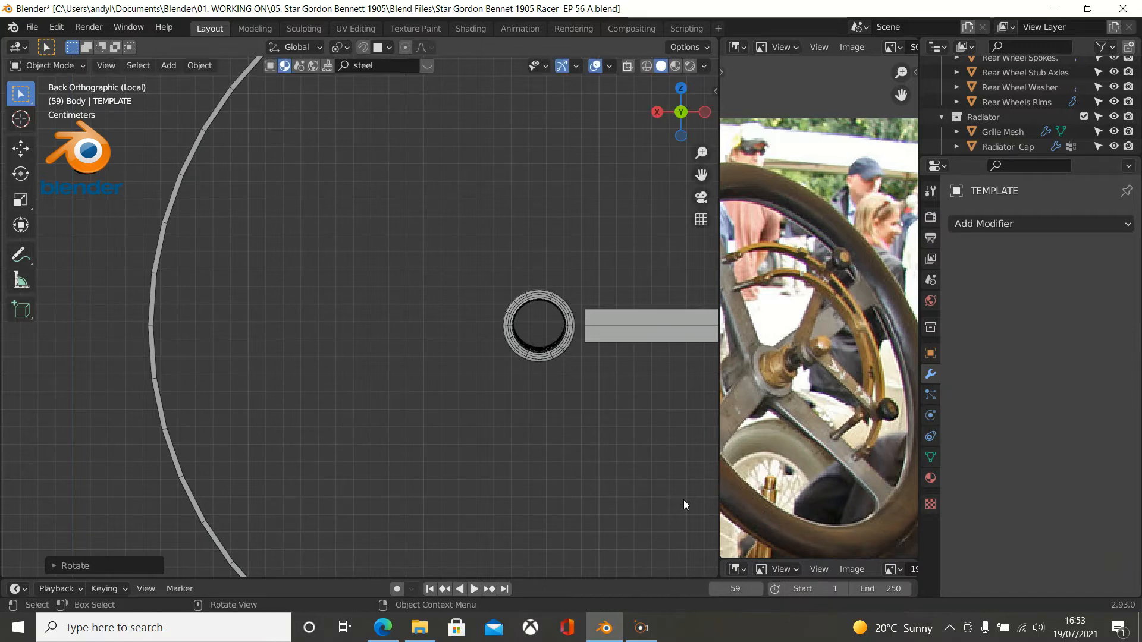
scroll(683, 499, "down", 5)
scroll(679, 500, "down", 6)
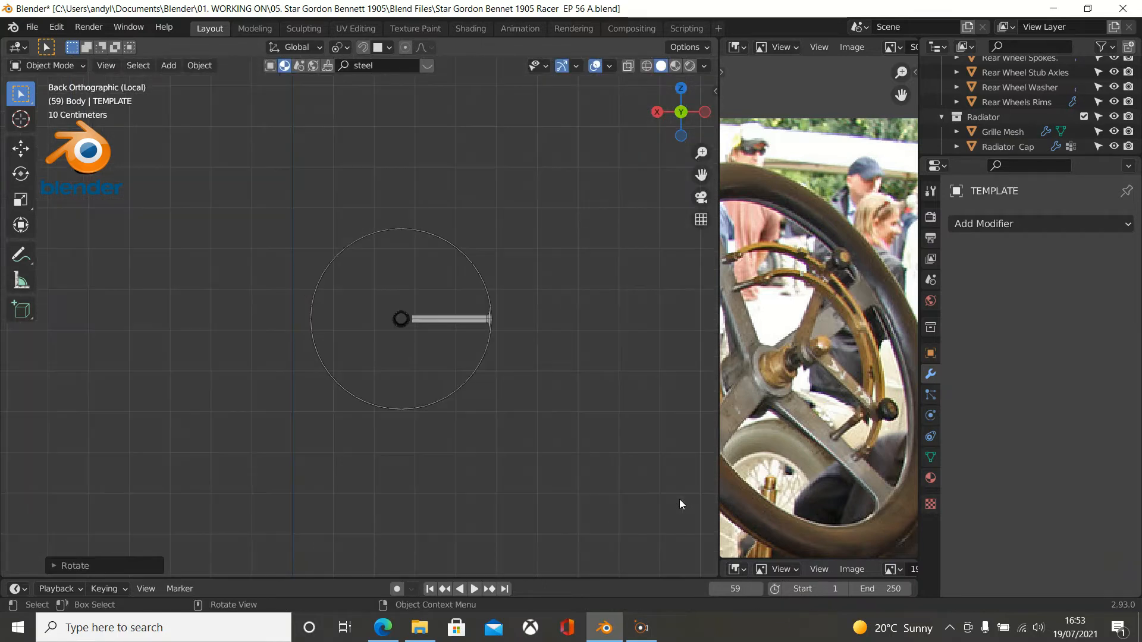
scroll(679, 499, "up", 6)
scroll(681, 503, "up", 2)
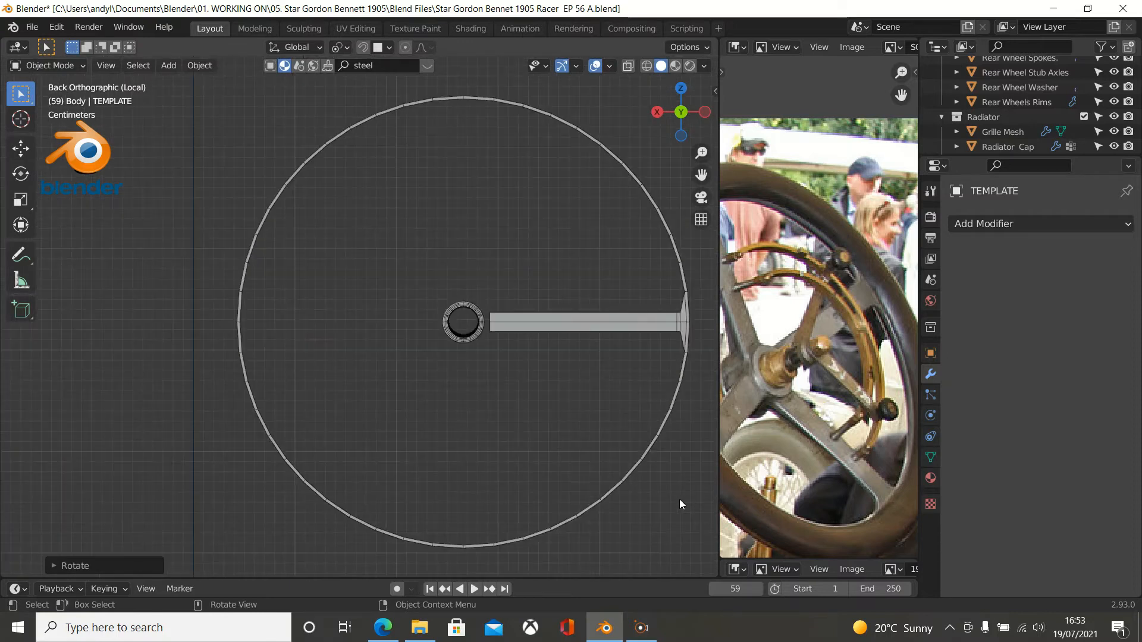
key("ctrl+z")
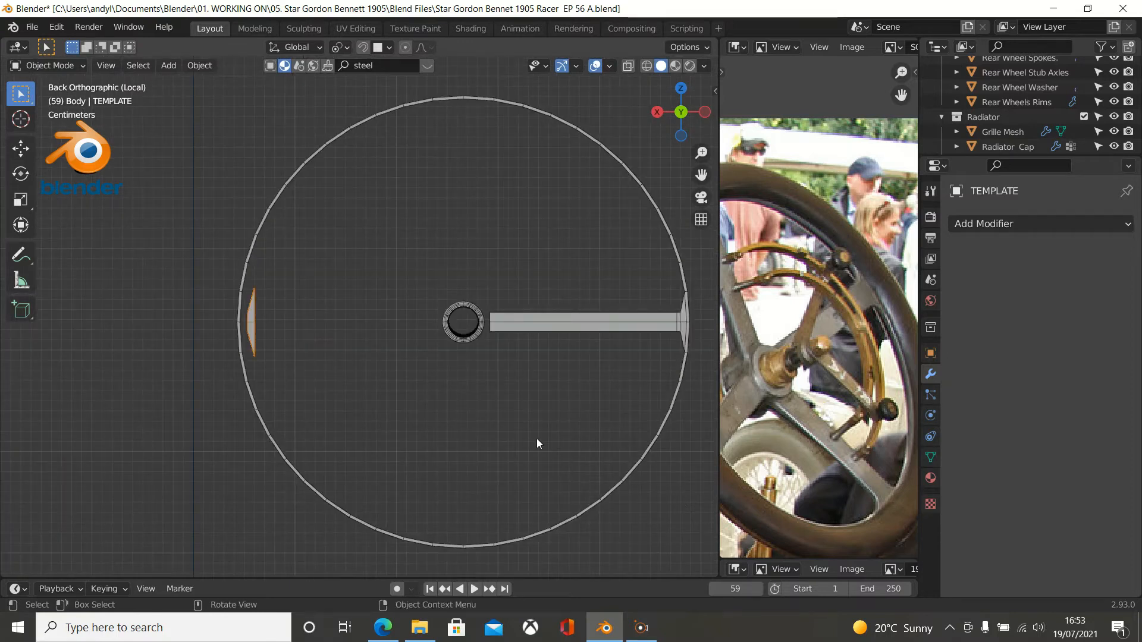
Change the transform pivot point setting for rotating the TEMPLATE pad.
left_click(339, 47)
left_click(351, 63)
scroll(340, 323, "up", 2)
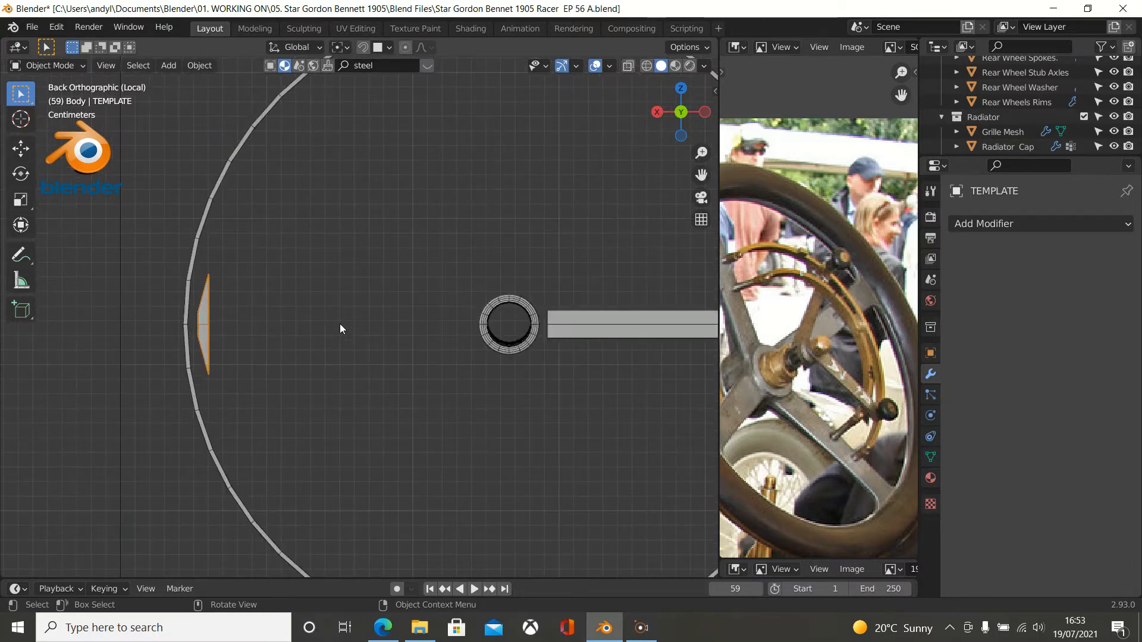
Try the 180° rotation of the TEMPLATE pad again with the changed pivot setting, locate the pad and undo the rotation.
key("r")
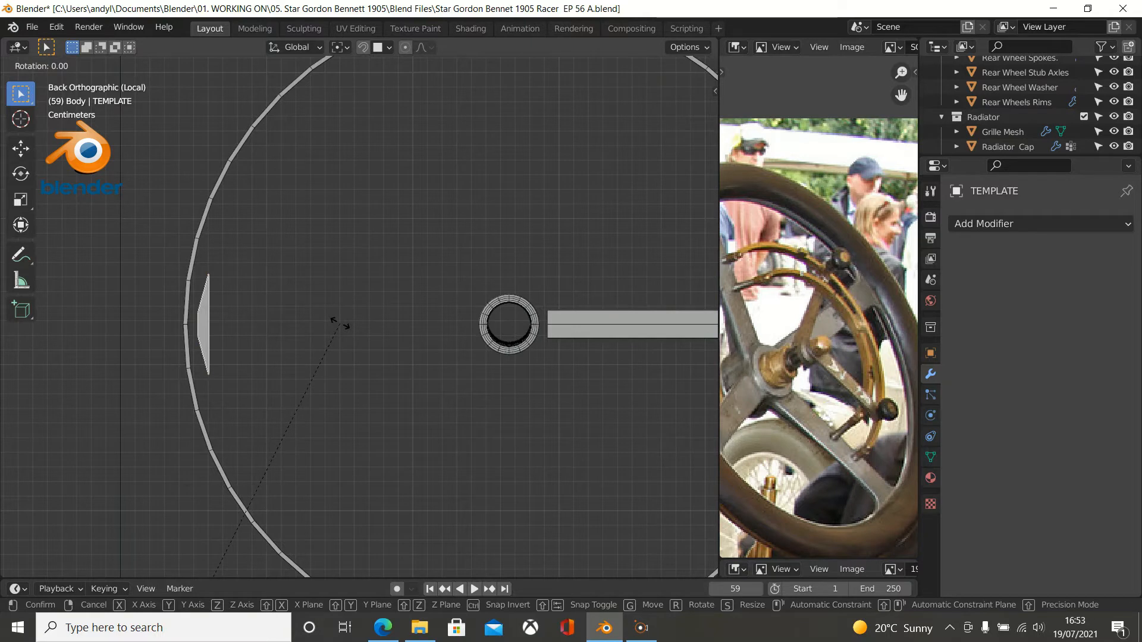
type("1")
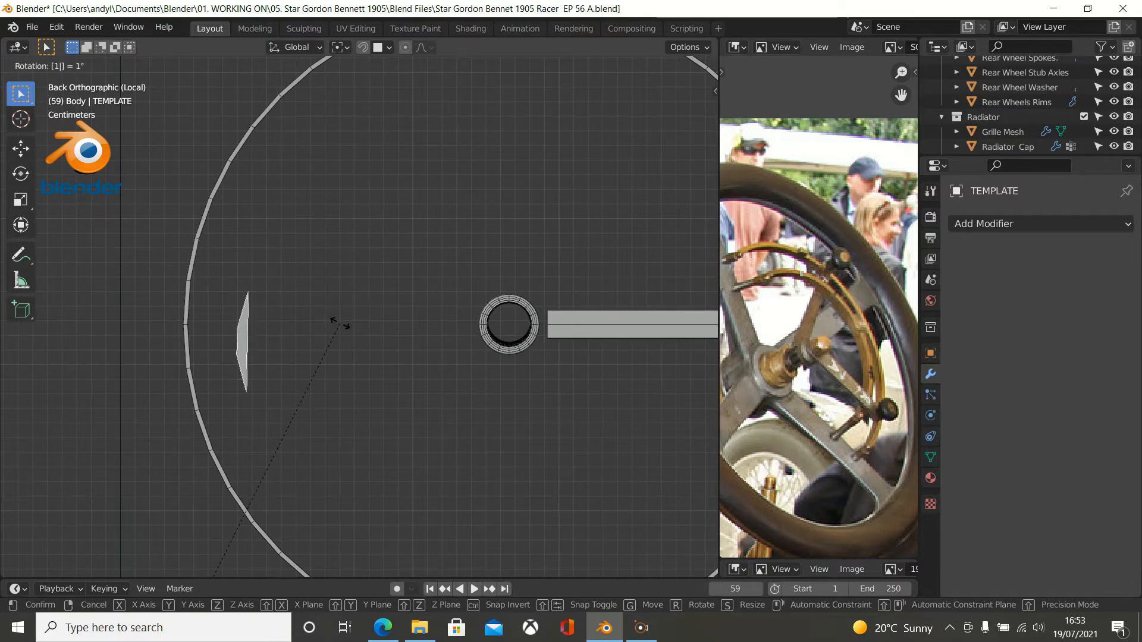
type("80")
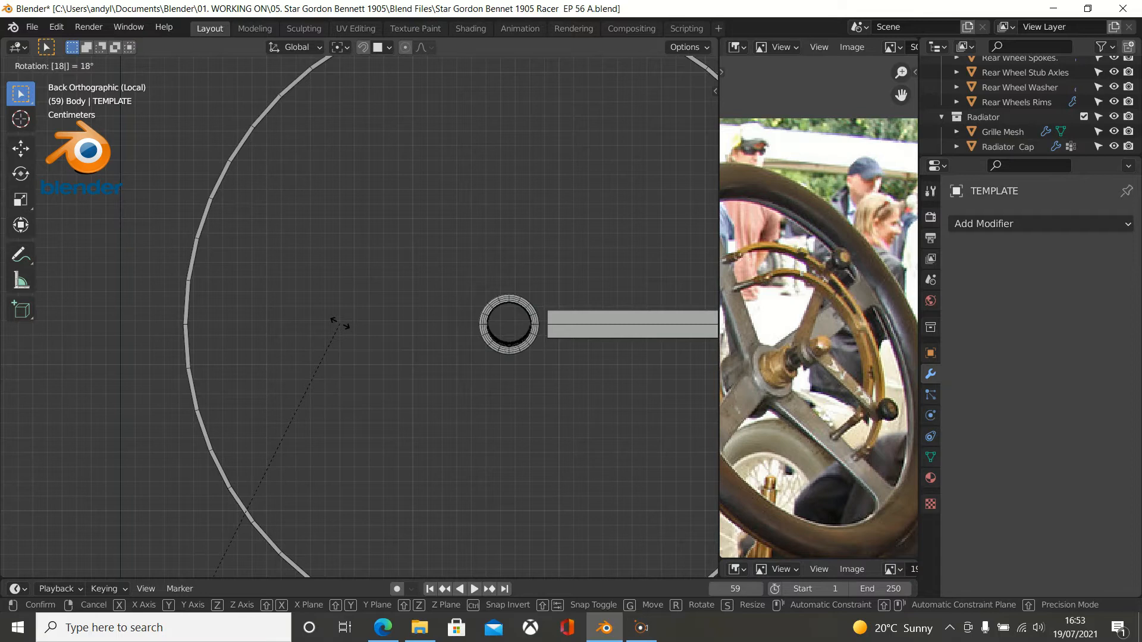
key("Return")
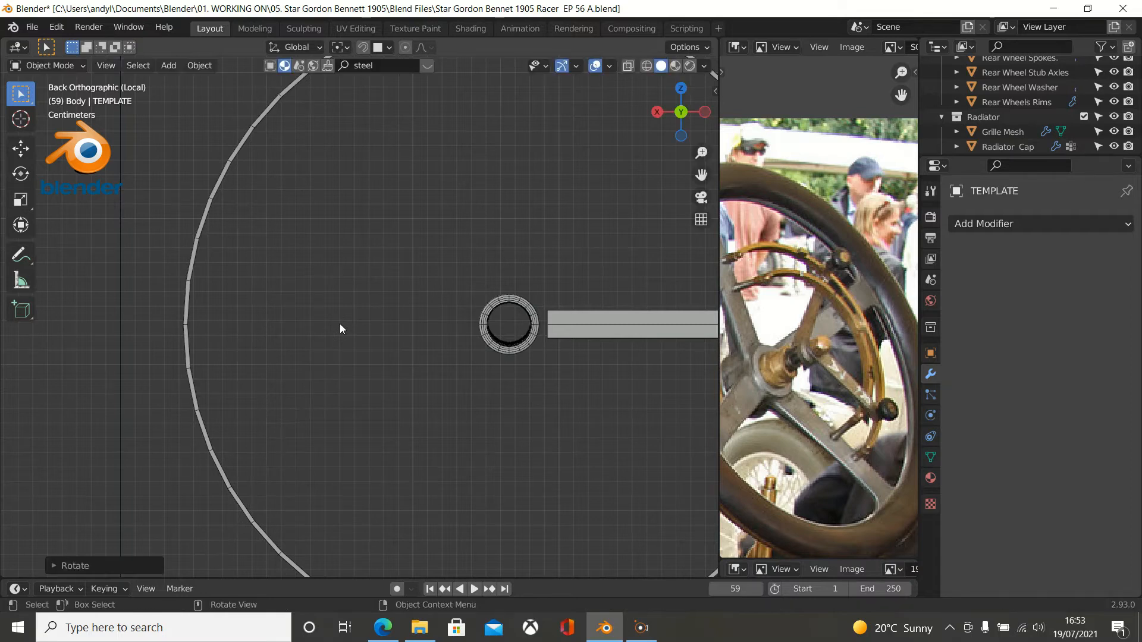
scroll(306, 328, "down", 5)
scroll(305, 329, "down", 8)
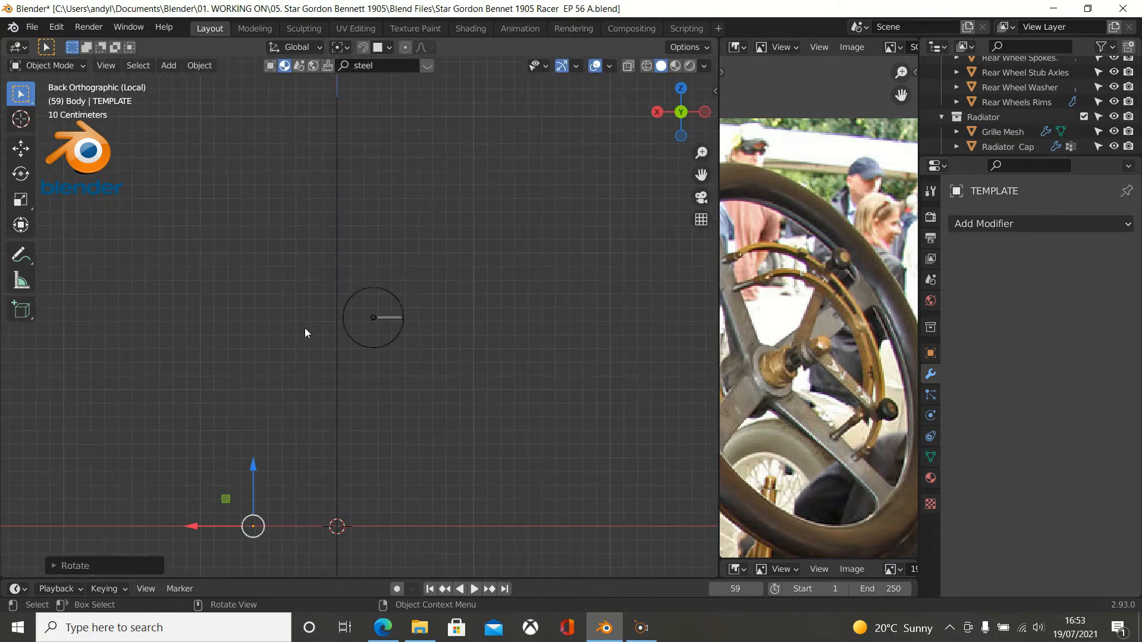
scroll(304, 327, "up", 3)
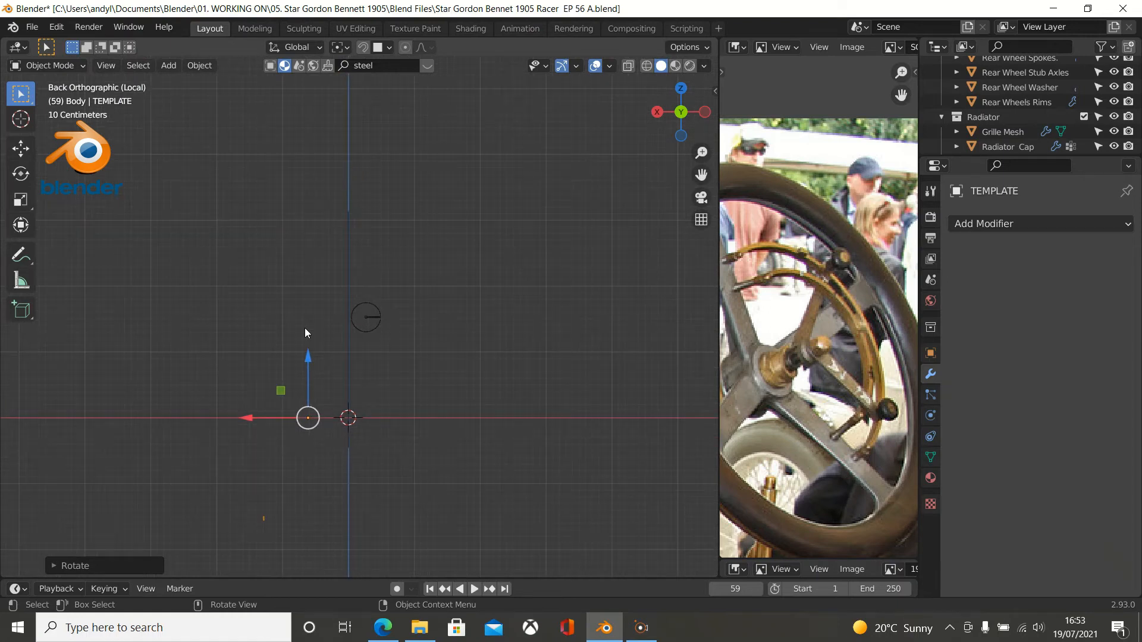
scroll(305, 328, "up", 10)
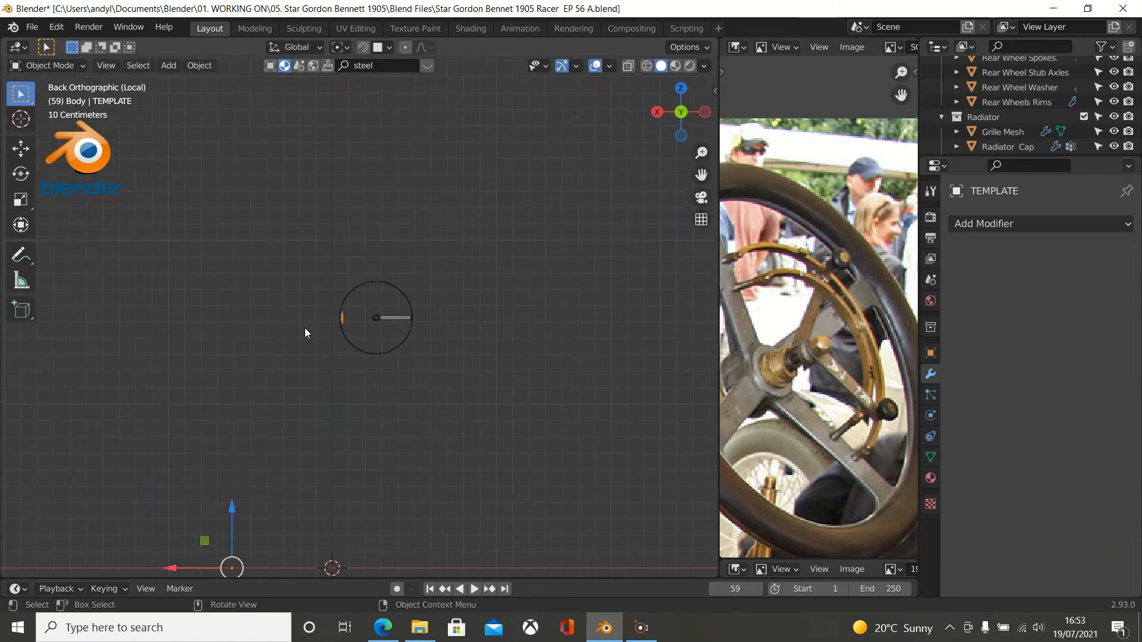
scroll(304, 332, "up", 1)
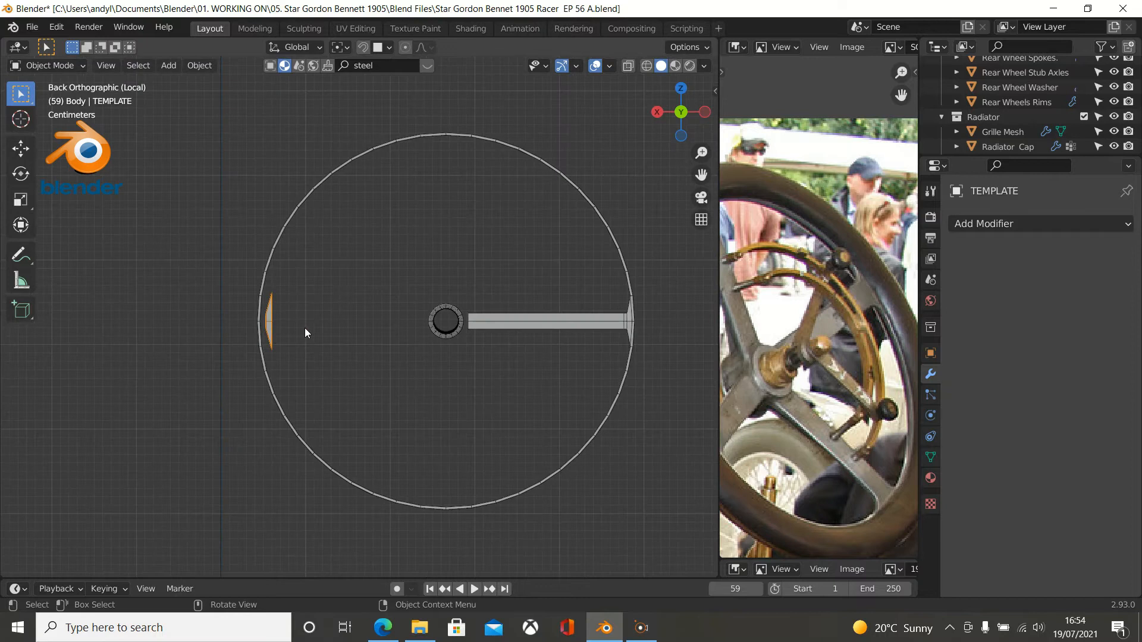
Set the TEMPLATE pad's origin to its geometry.
left_click(199, 66)
mouse_move(209, 99)
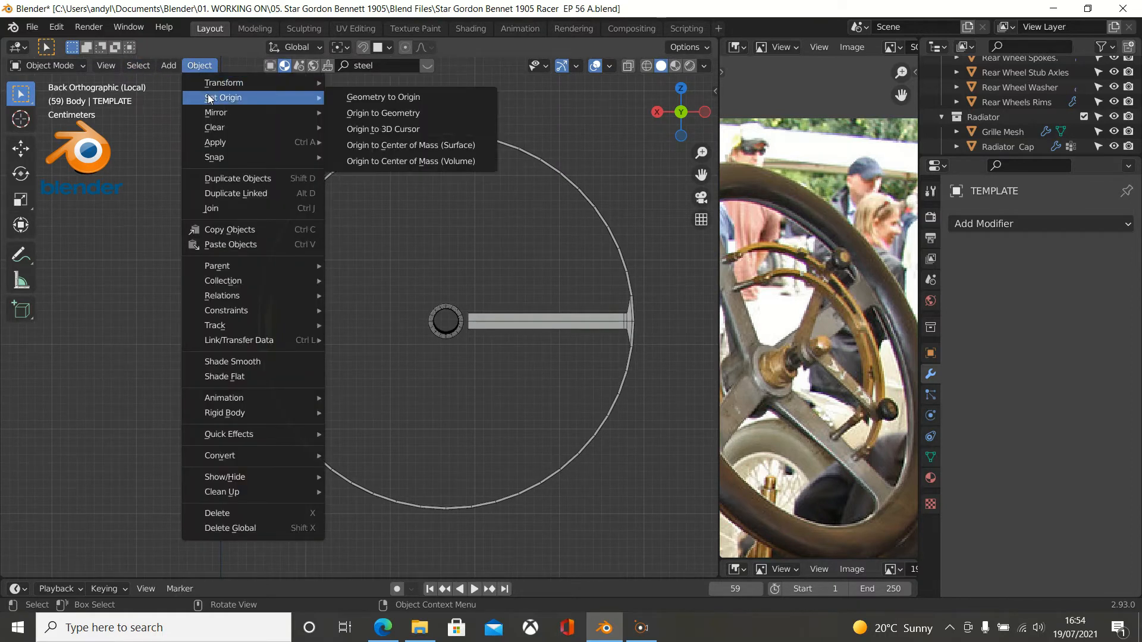
left_click(358, 114)
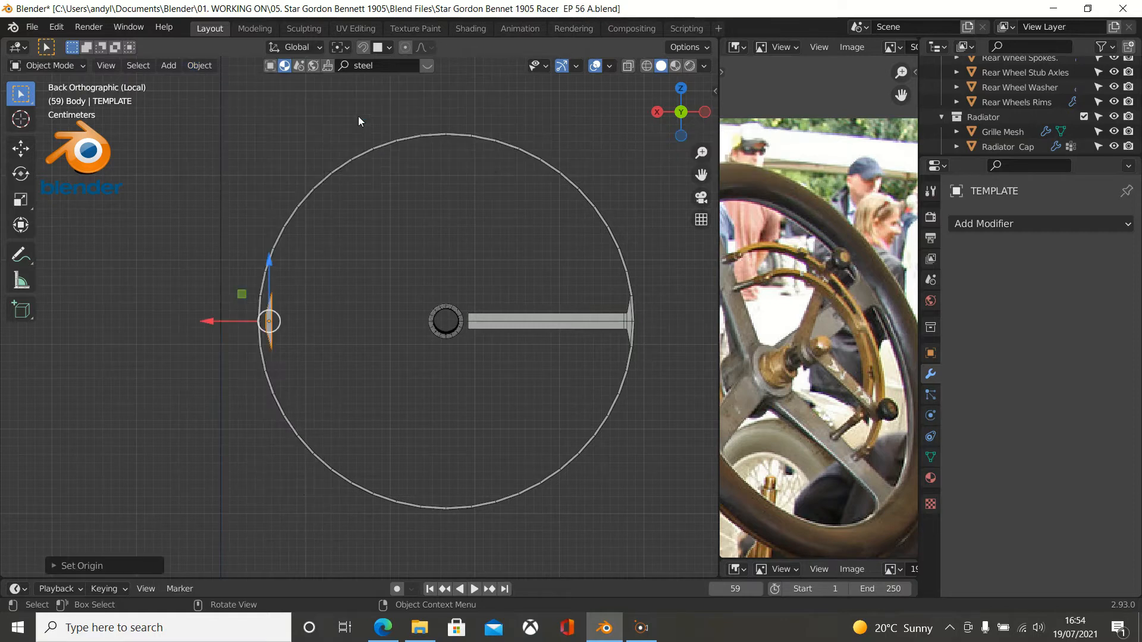
Rotate the TEMPLATE pad 180° about its own origin so its long straight edge faces the rim.
scroll(266, 180, "up", 3)
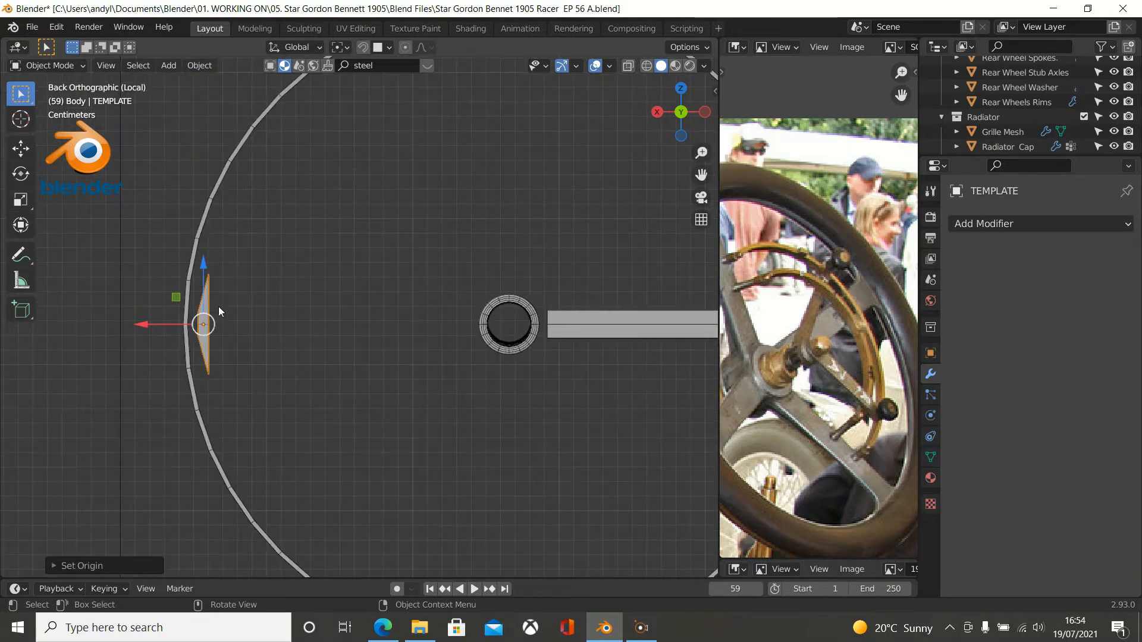
middle_click_drag(238, 278, 375, 251, "shift")
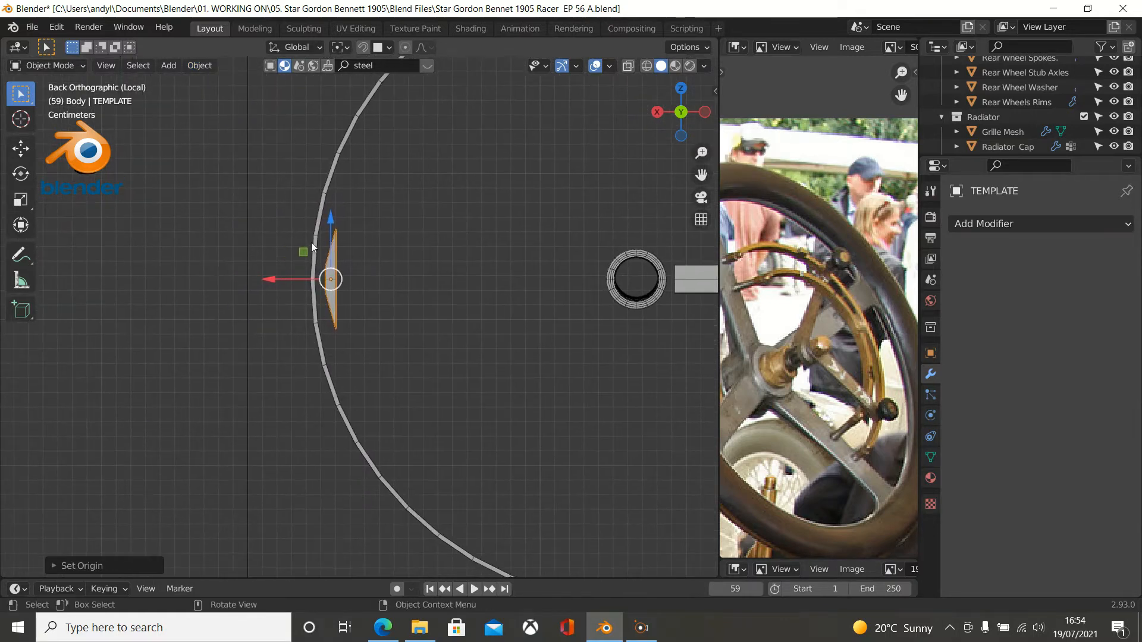
scroll(337, 239, "up", 4)
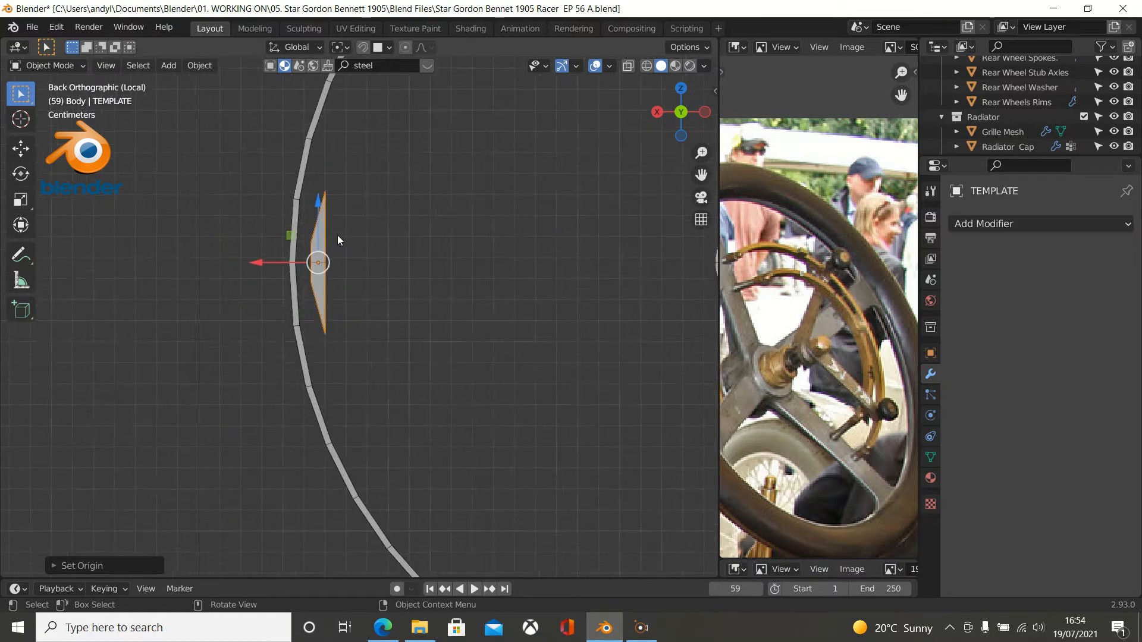
scroll(337, 235, "up", 2)
middle_click_drag(337, 235, 357, 328, "shift")
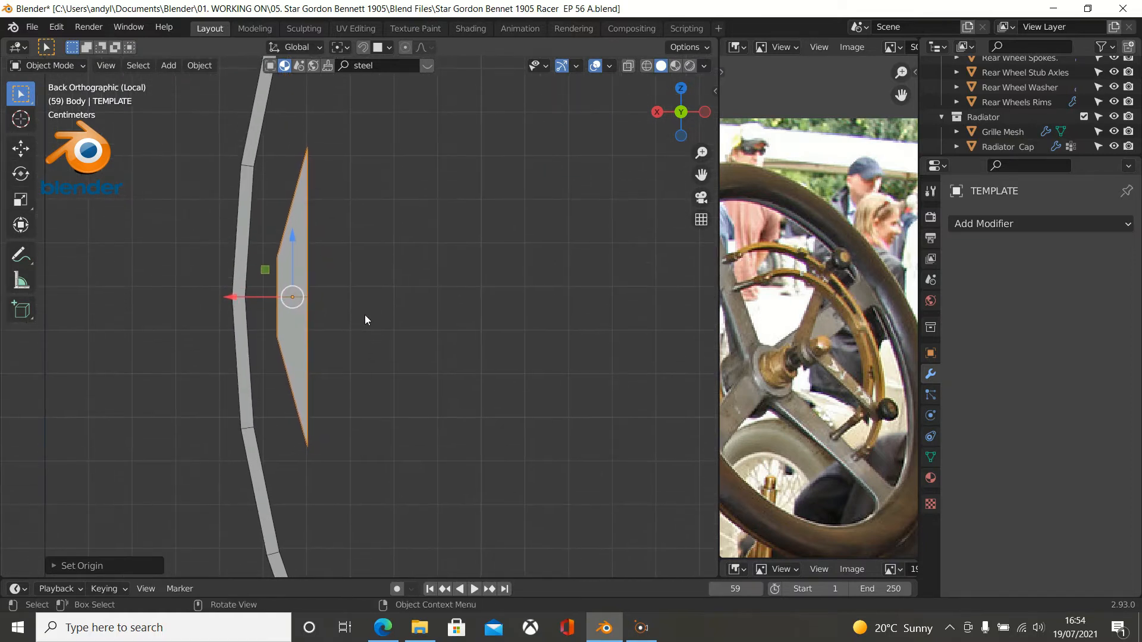
type("r")
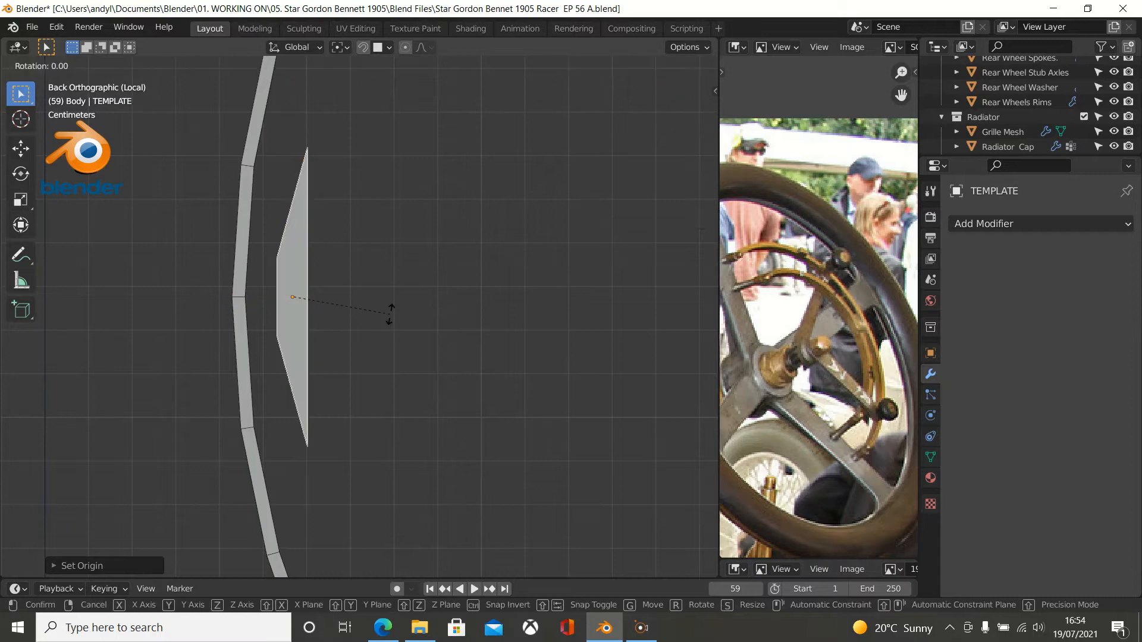
type("18")
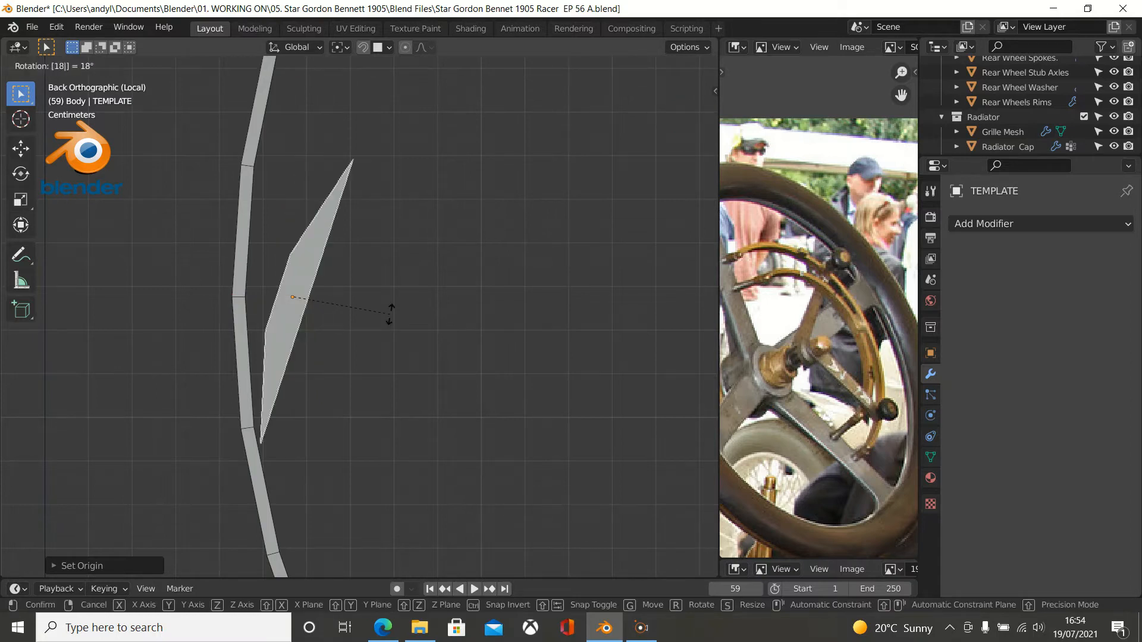
type("0")
key("Return")
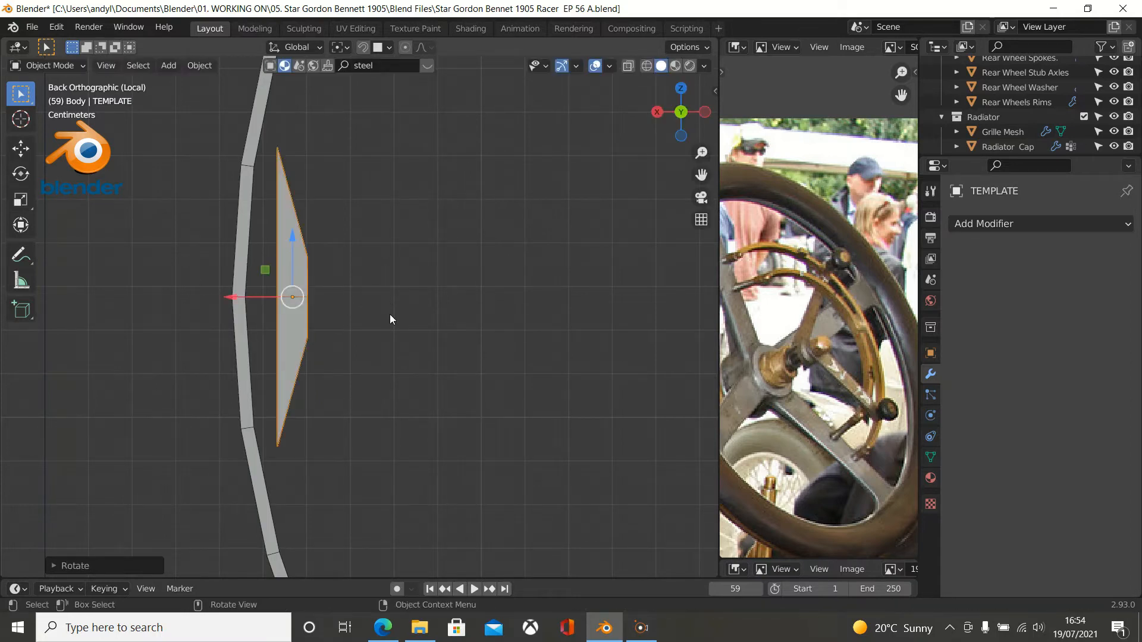
Open the TEMPLATE pad and the steering wheel rim together for mesh editing with vertex selection.
scroll(416, 262, "up", 2)
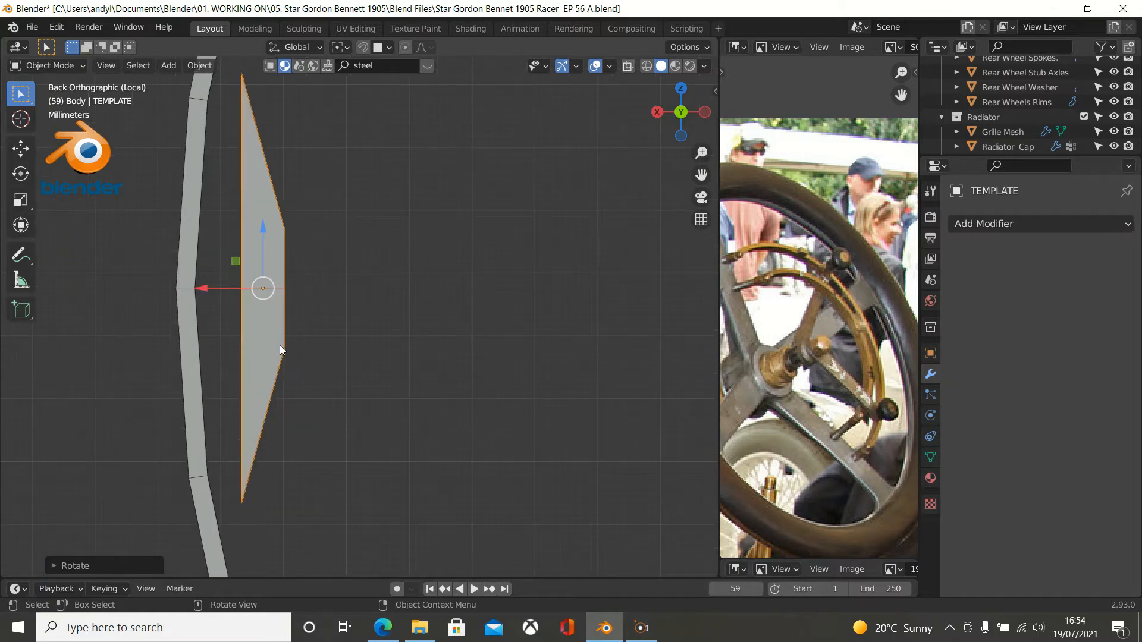
left_click(201, 341)
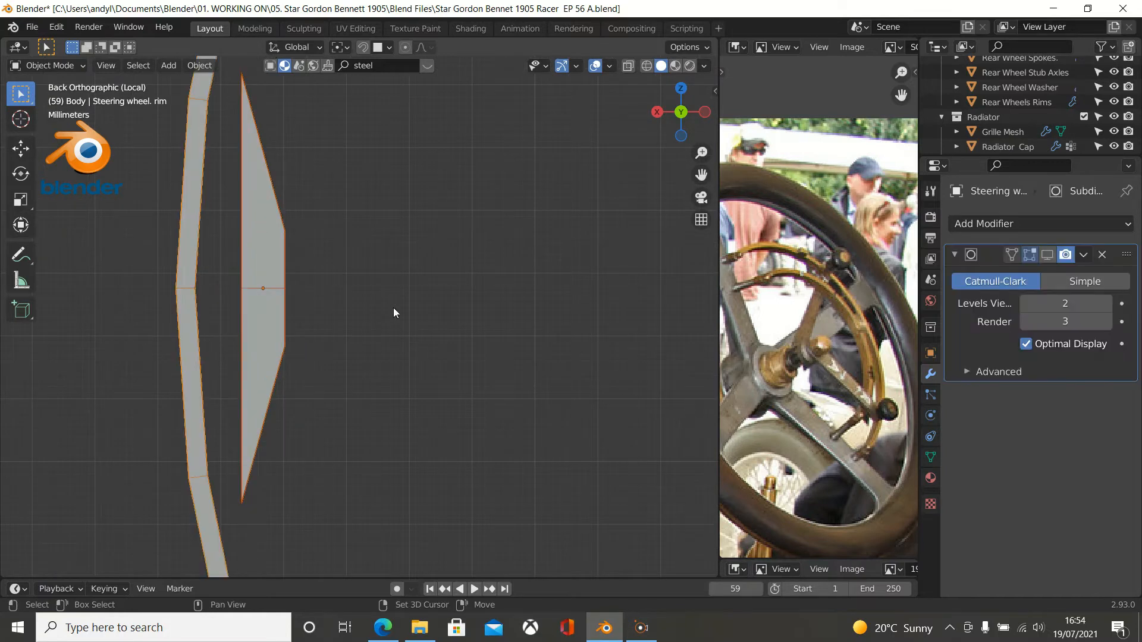
key("Tab")
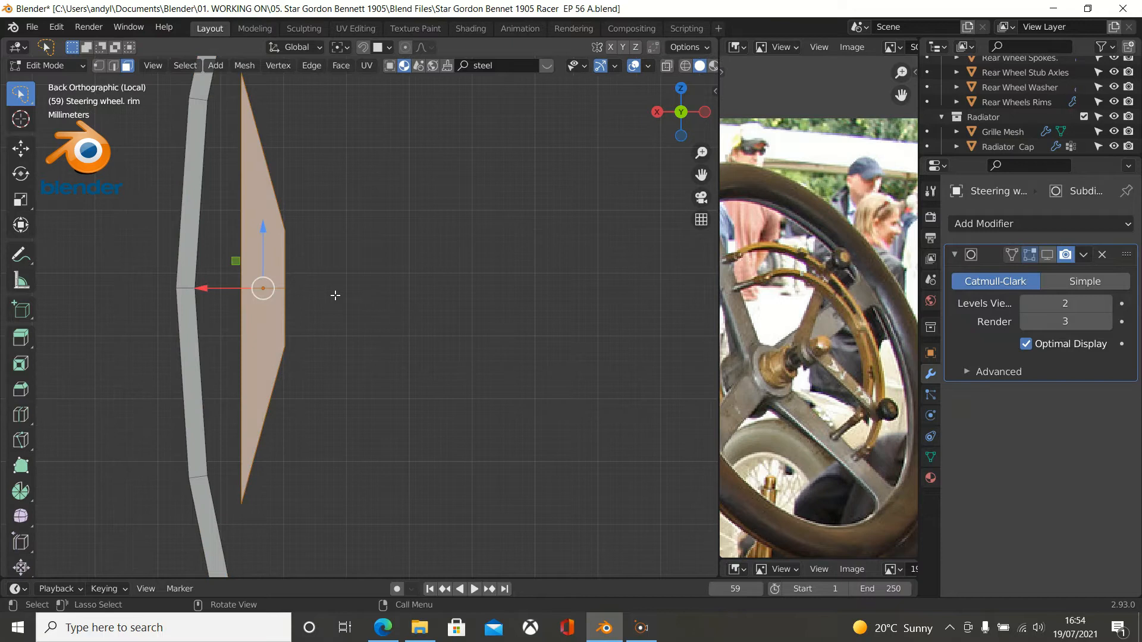
middle_click_drag(334, 295, 371, 314, "shift")
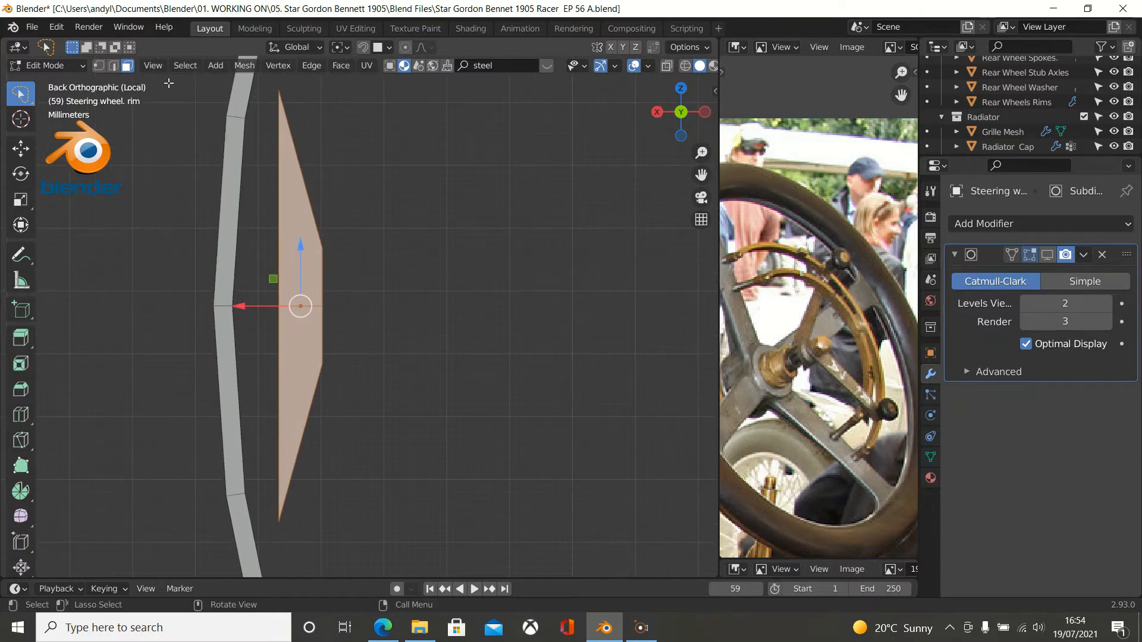
left_click(99, 66)
Move the TEMPLATE pad along X in wireframe shading until its long straight edge meets the rim's inner corner vertices.
left_click_drag(250, 307, 217, 290)
middle_click_drag(328, 303, 405, 196, "shift")
scroll(258, 249, "up", 2)
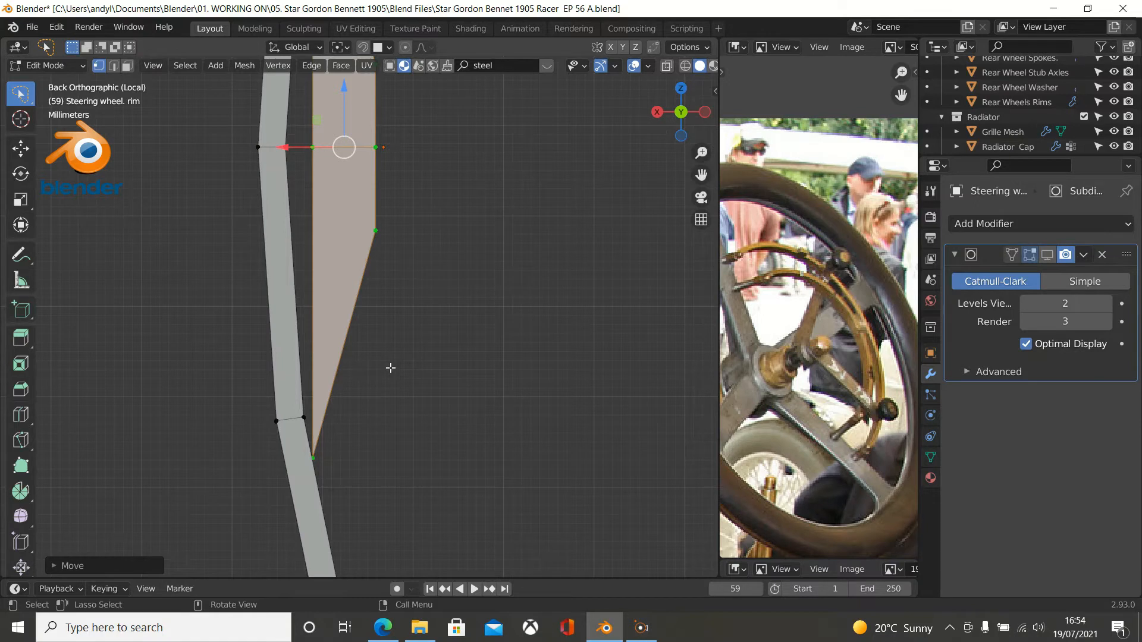
key("z")
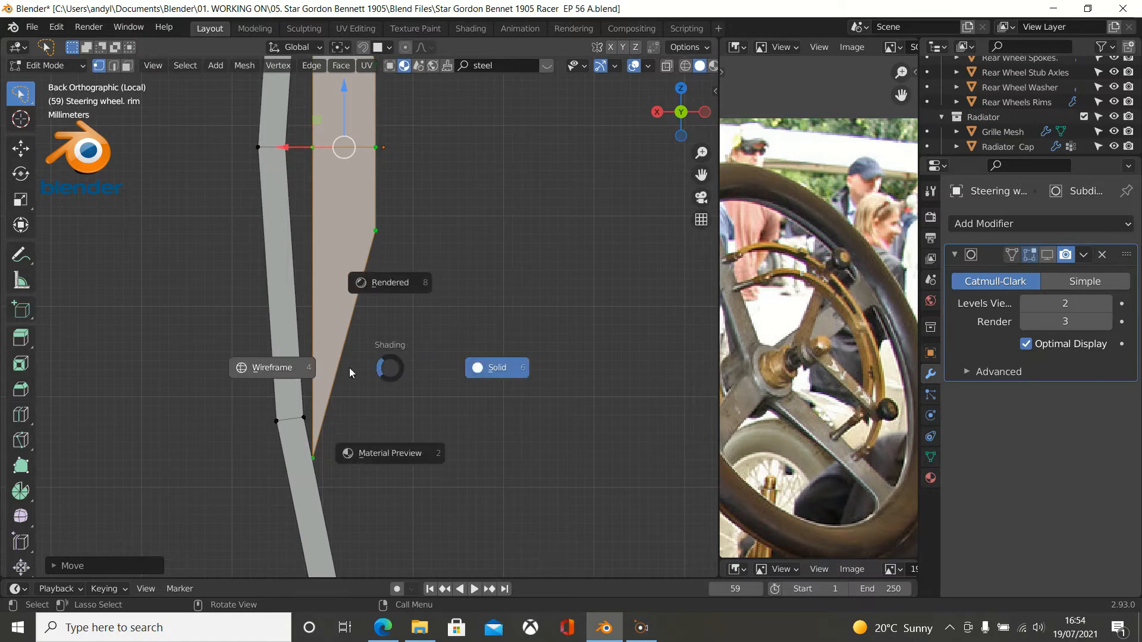
left_click(267, 373)
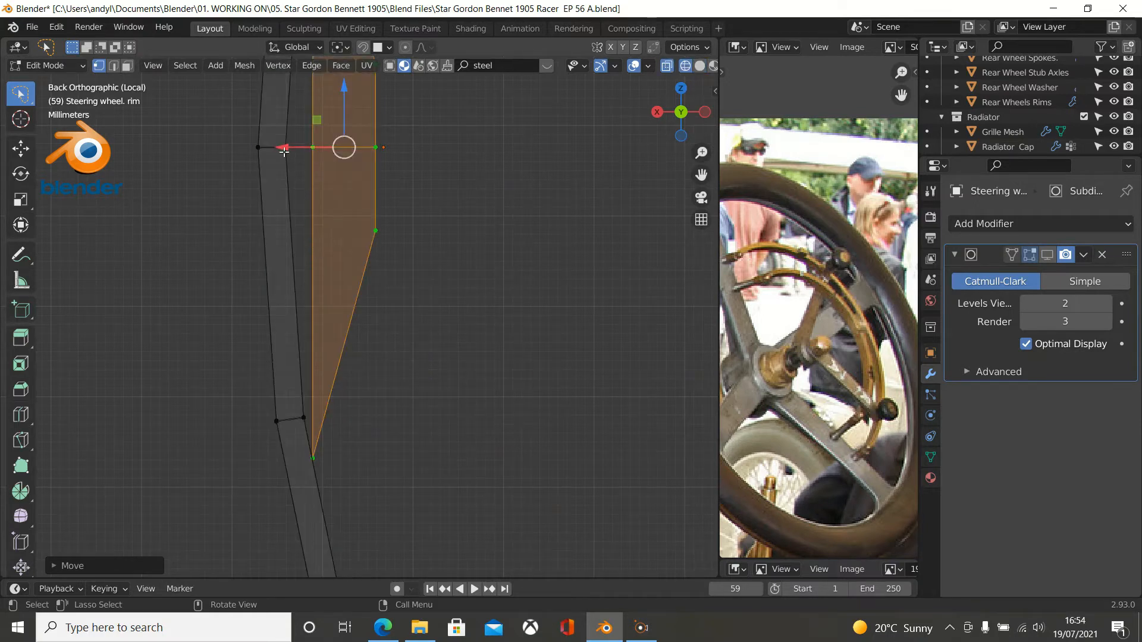
left_click_drag(282, 147, 266, 143)
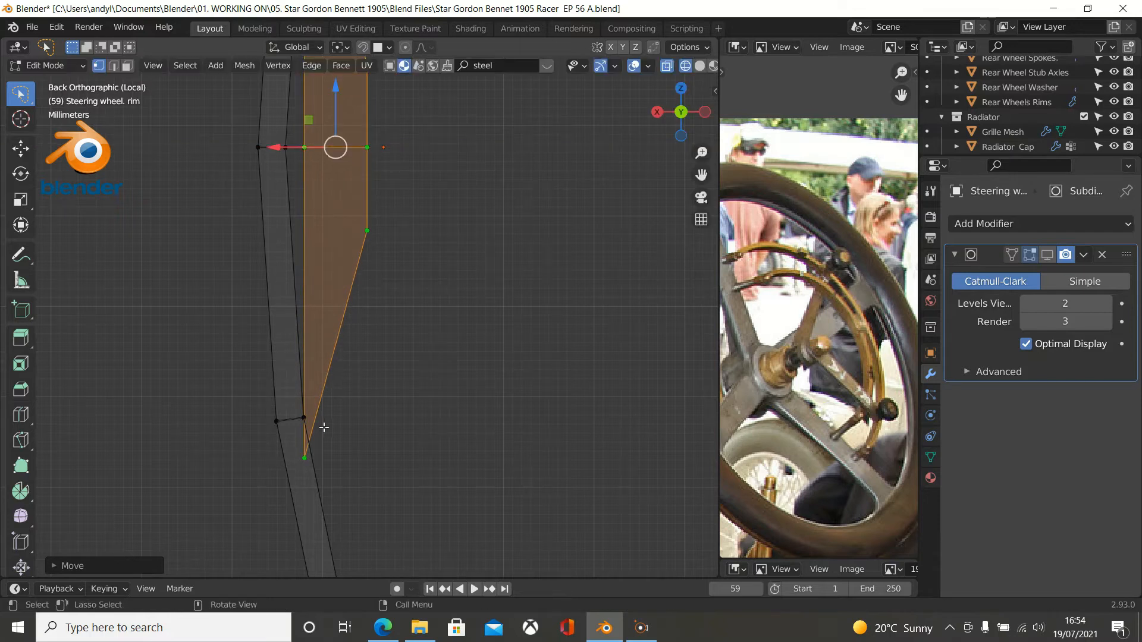
middle_click_drag(319, 208, 331, 405, "shift")
middle_click_drag(343, 316, 343, 383, "shift")
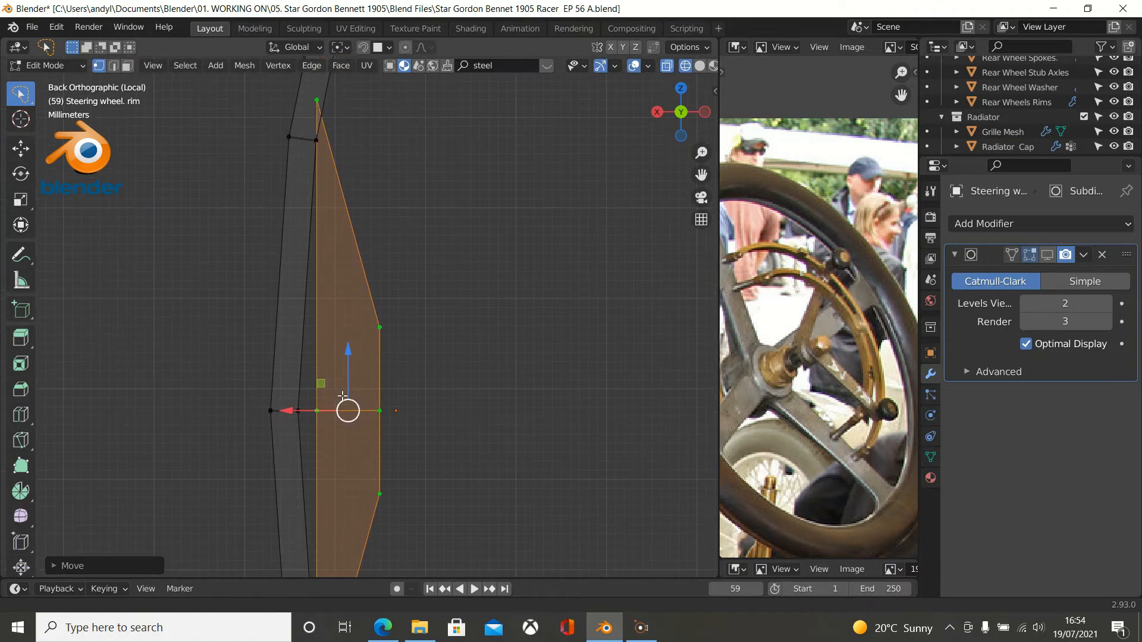
scroll(376, 346, "down", 1)
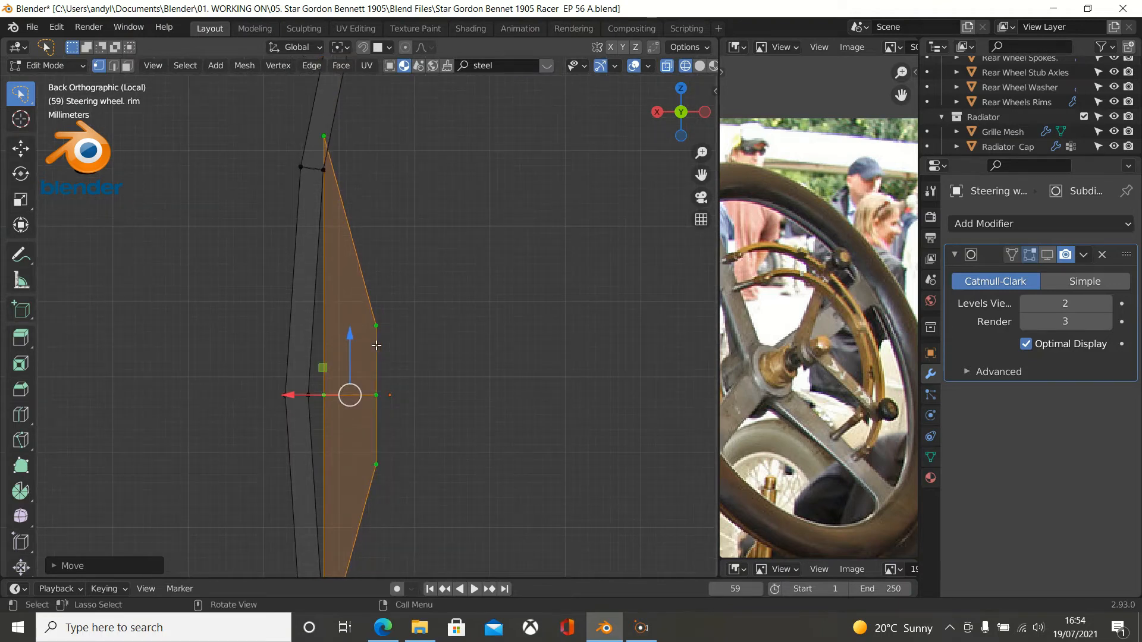
scroll(376, 345, "down", 3)
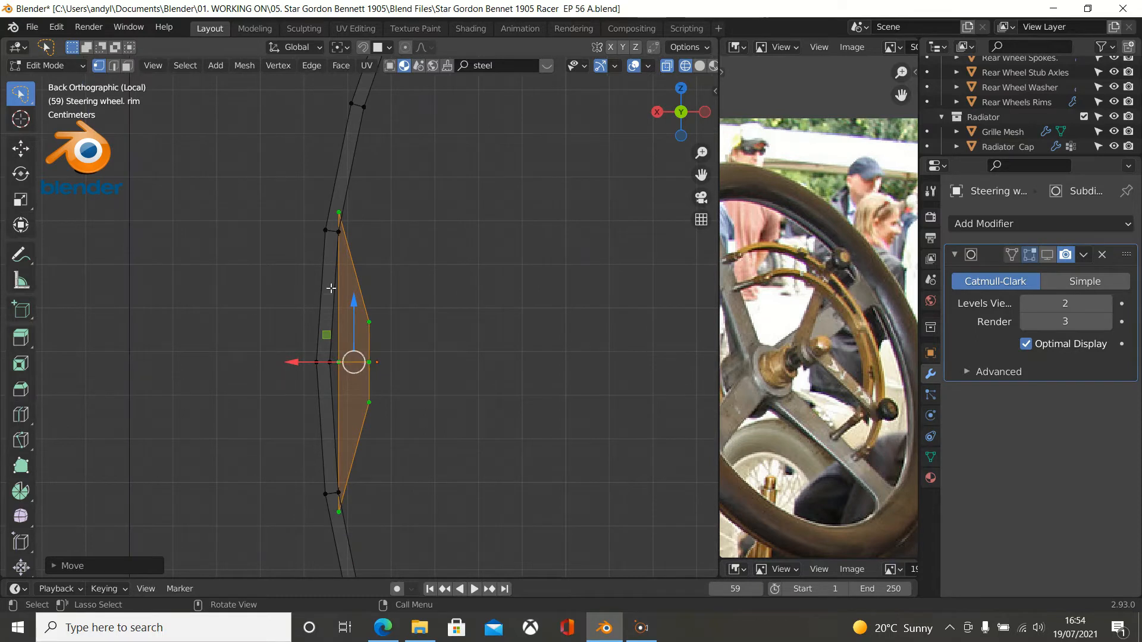
Switch to editing only the steering wheel rim's mesh, leaving the TEMPLATE pad out.
key("Tab")
left_click(344, 212)
key("Tab")
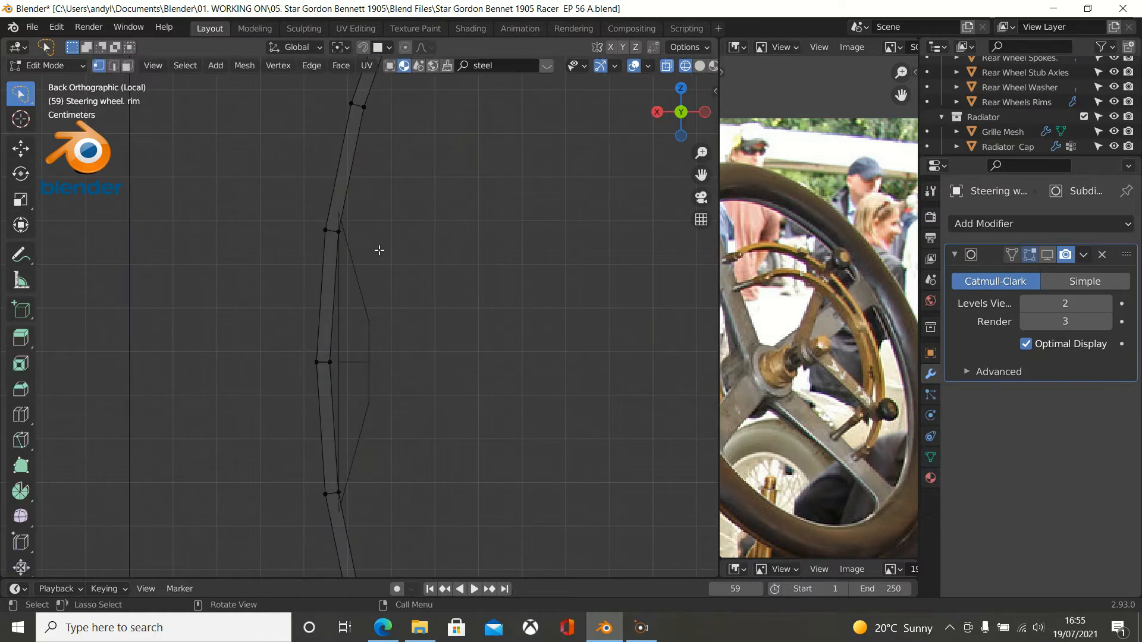
Focus the view on the rim vertex beside the middle of the pad and switch to solid shading.
scroll(359, 253, "up", 1)
middle_click_drag(355, 252, 238, 298)
scroll(262, 300, "up", 5)
scroll(273, 301, "down", 3)
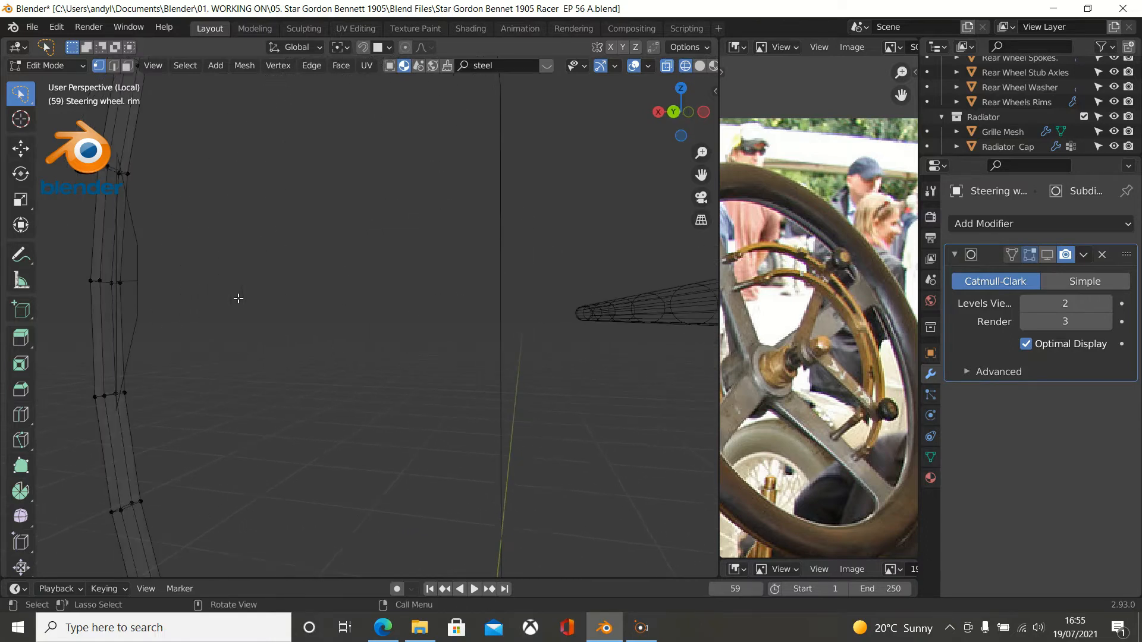
left_click(101, 282)
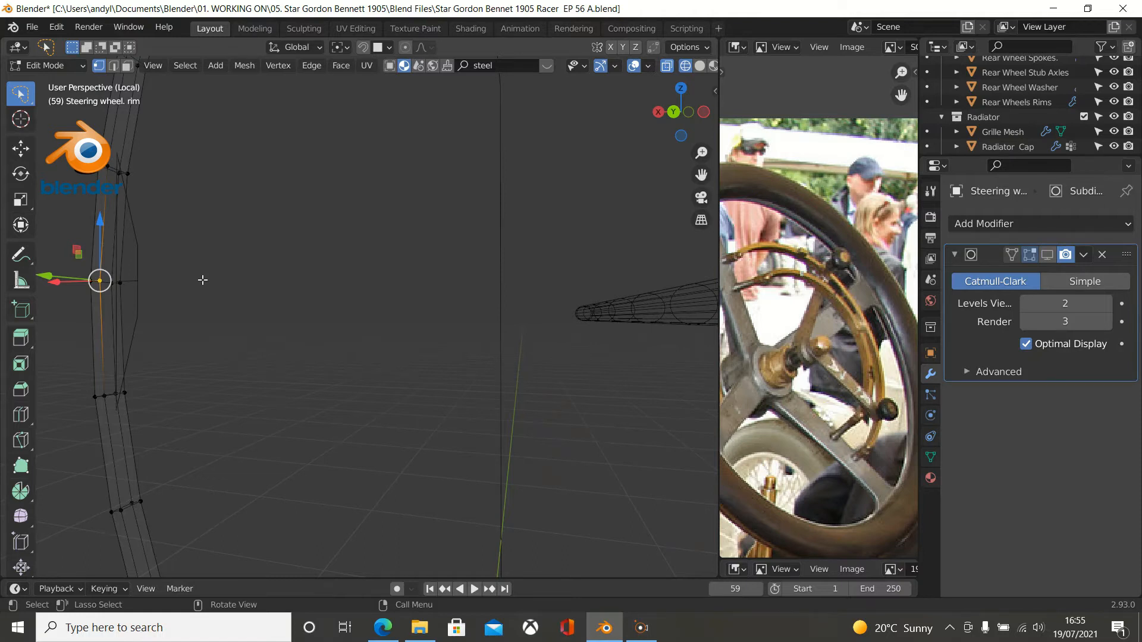
key("KP_Decimal")
middle_click_drag(202, 280, 266, 308)
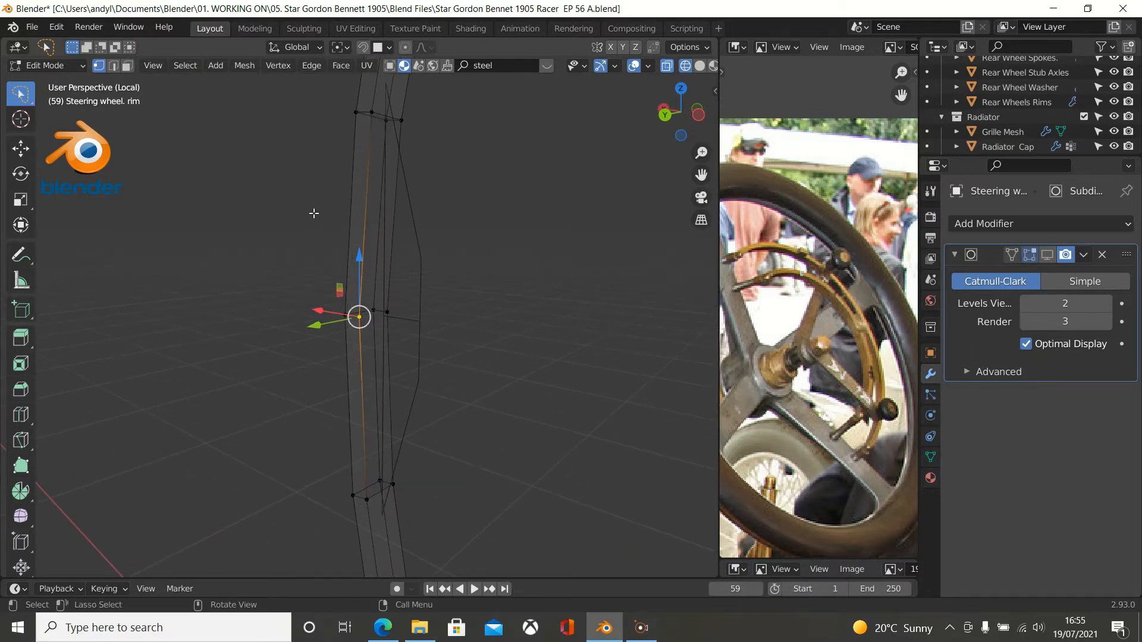
key("z")
left_click(418, 215)
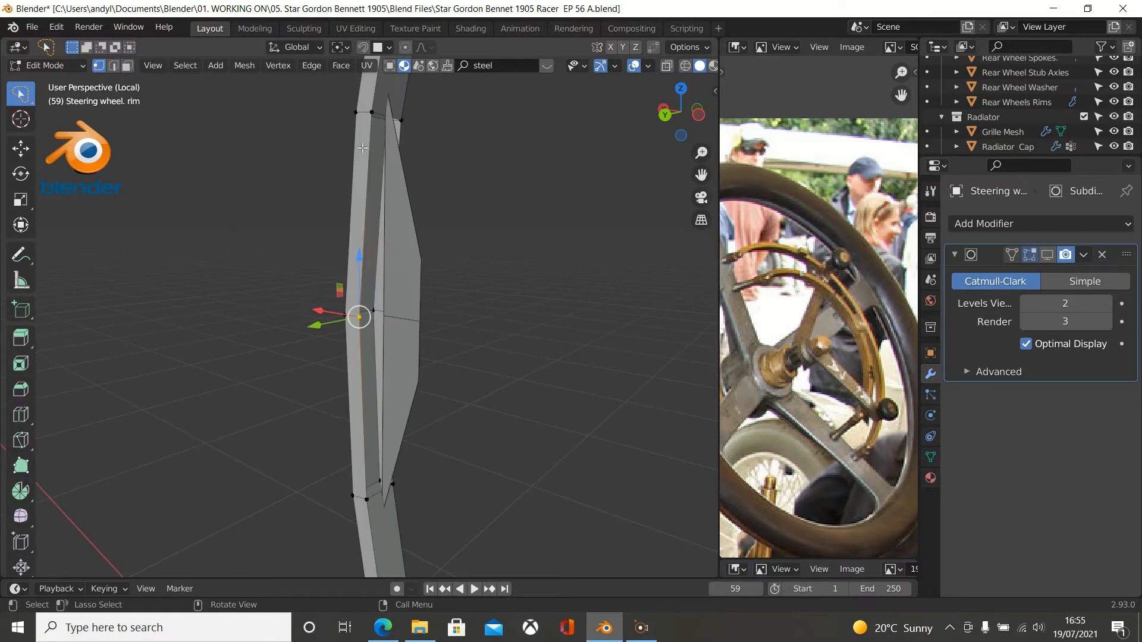
Select the two rim faces beside the pad and examine the rim's inner side from several angles.
left_click(127, 66)
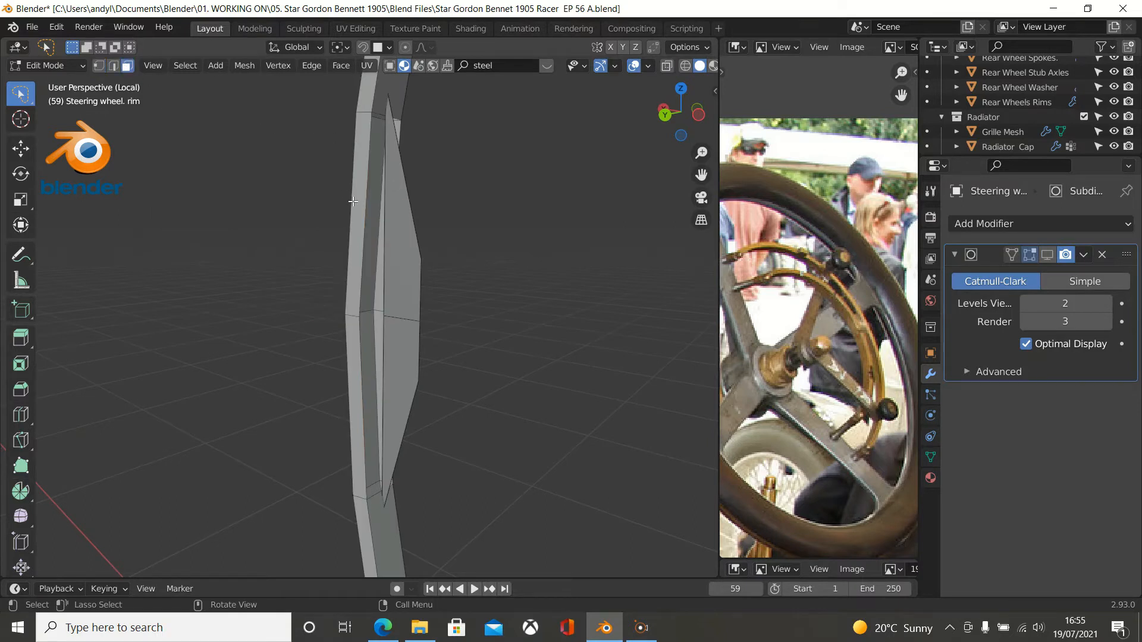
left_click(374, 215)
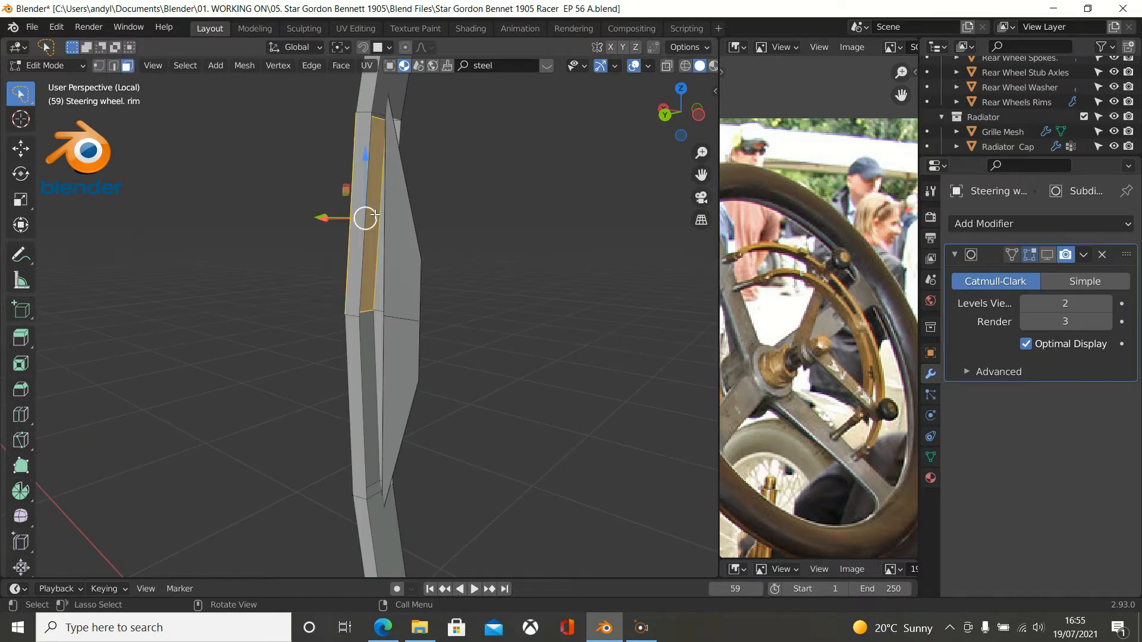
left_click(370, 342, "shift")
middle_click_drag(378, 338, 381, 256)
middle_click_drag(407, 422, 380, 455)
scroll(319, 352, "down", 1)
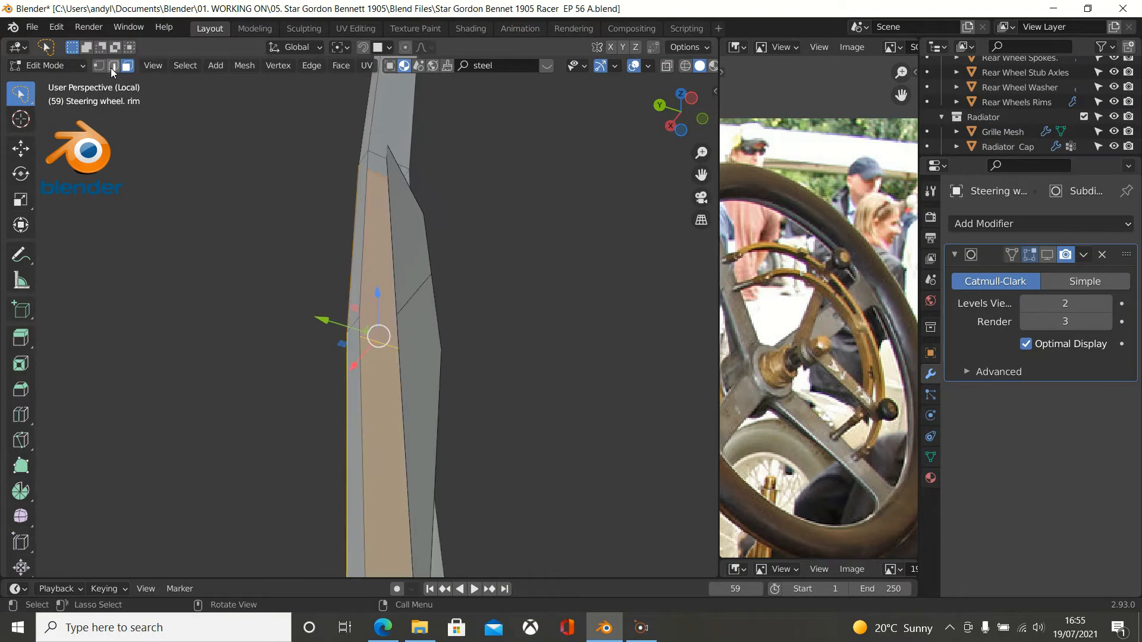
Bridge the two long edges of the upper rim segment beside the pad to close its inner side with a face.
middle_click_drag(373, 253, 441, 247)
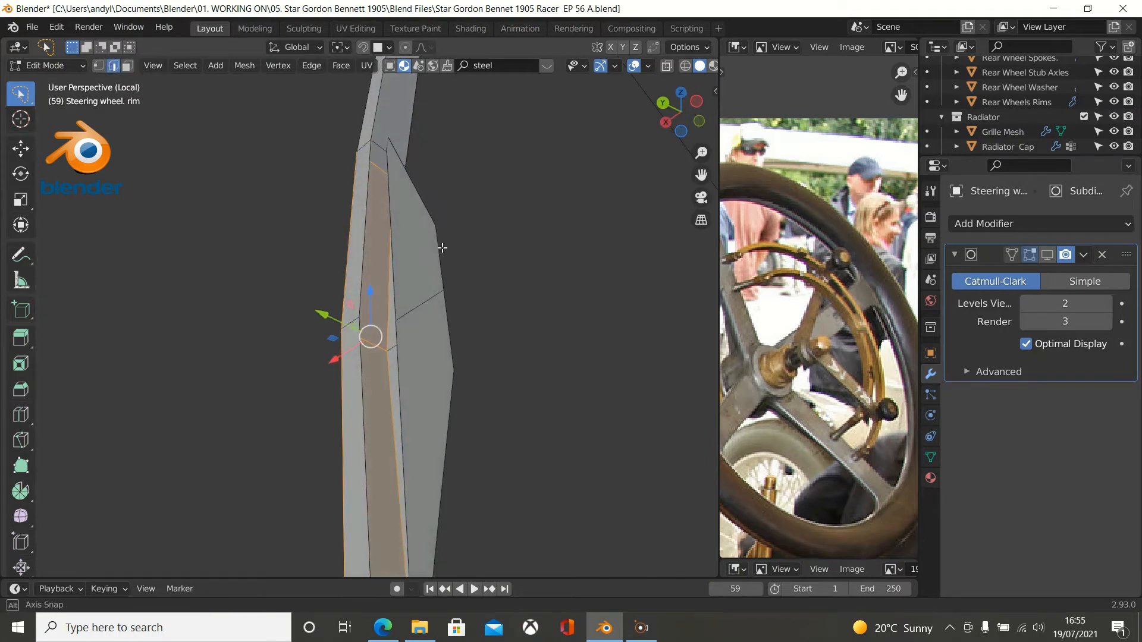
left_click(362, 227)
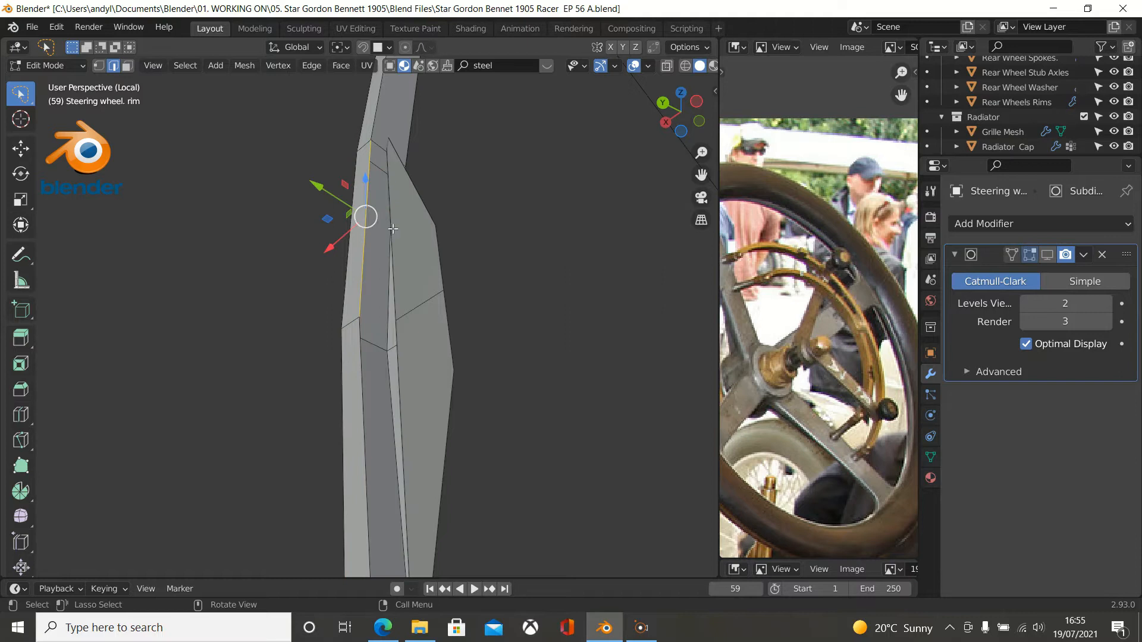
middle_click_drag(383, 243, 430, 205)
left_click(430, 204, "shift")
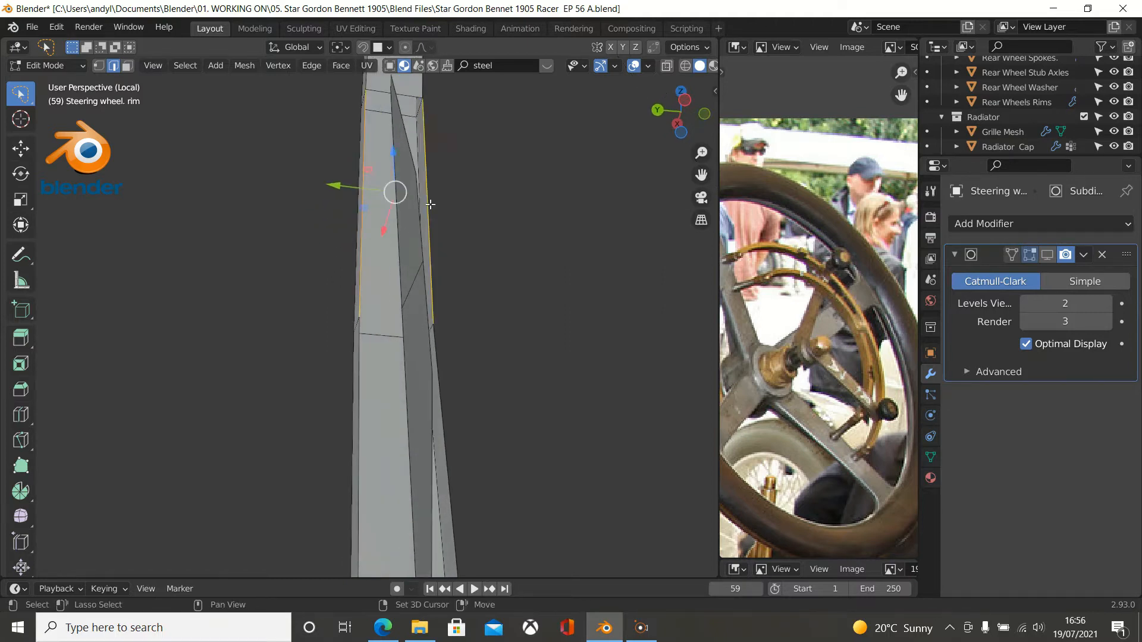
left_click(276, 67)
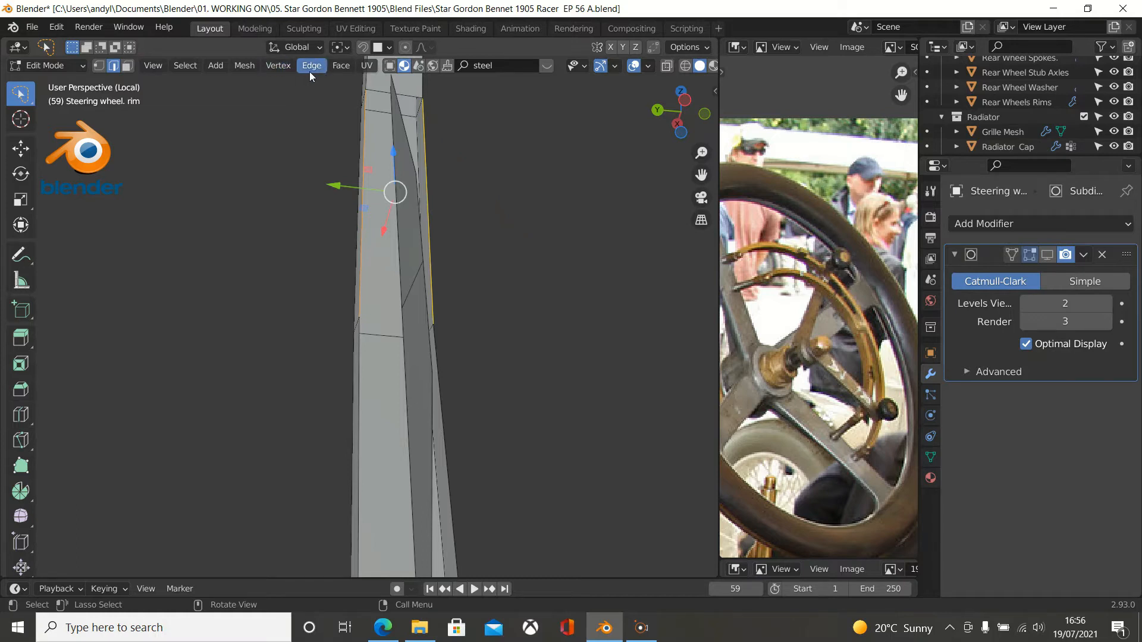
left_click(331, 115)
middle_click_drag(422, 161, 529, 186)
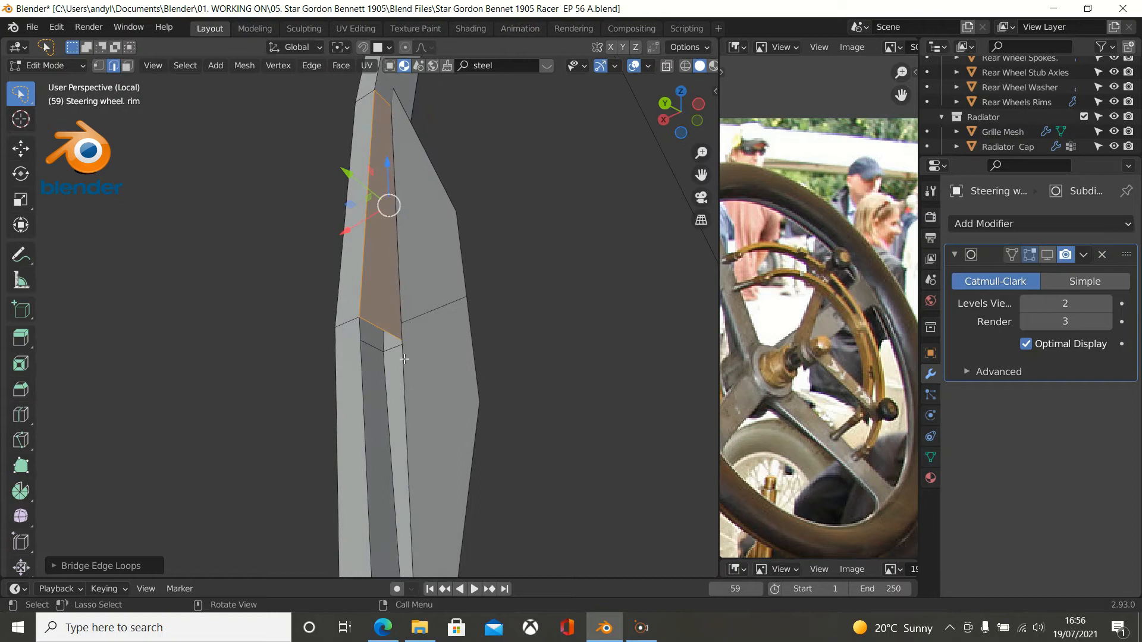
Bridge the two long edges of the lower rim segment beside the pad with a closing face.
left_click(364, 395)
middle_click_drag(364, 395, 397, 403)
left_click(441, 400, "shift")
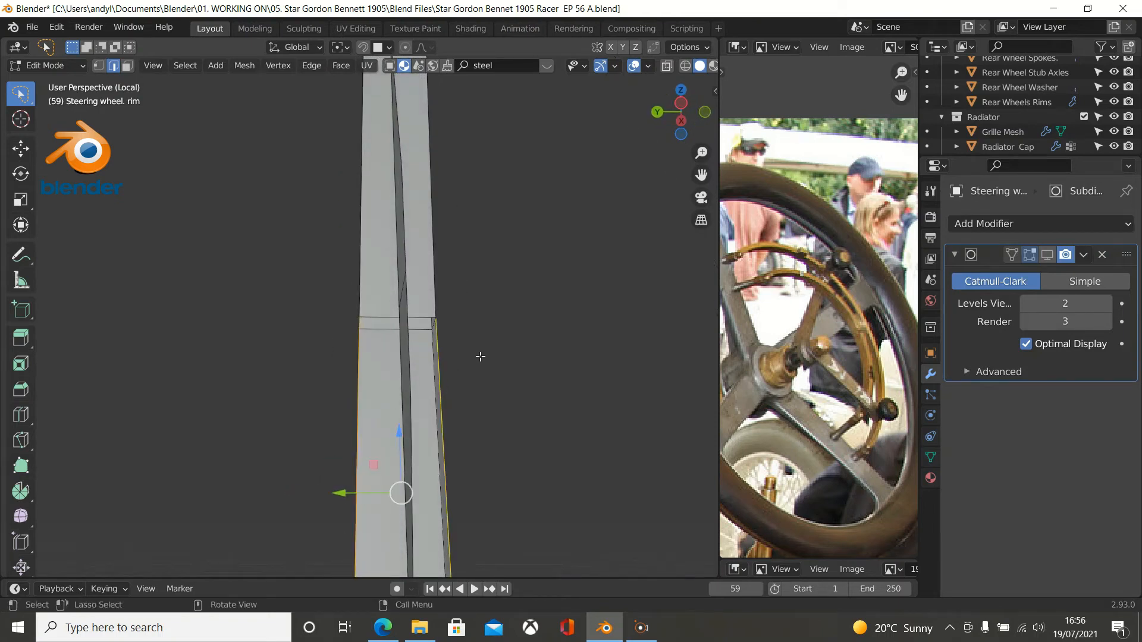
middle_click_drag(491, 339, 505, 292)
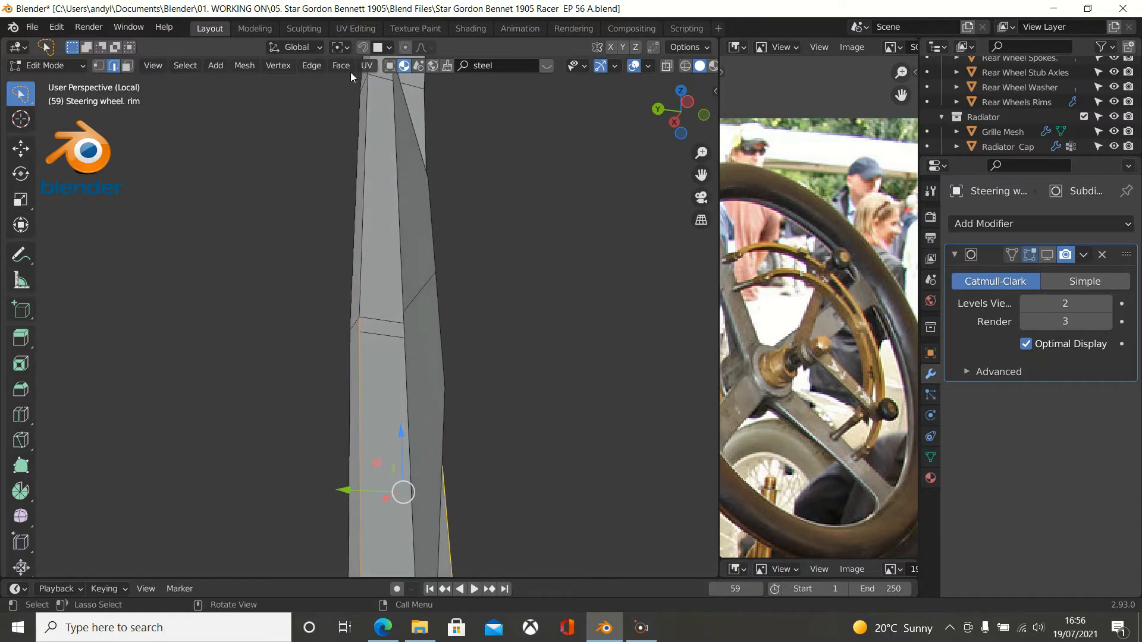
left_click(315, 68)
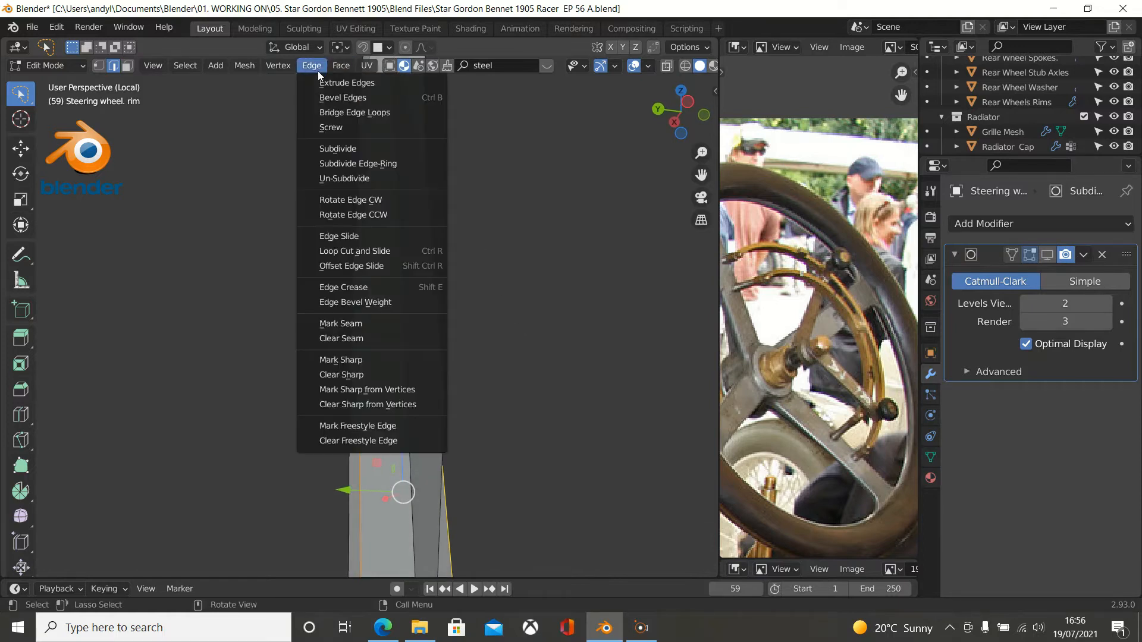
left_click(332, 114)
middle_click_drag(333, 121, 462, 228)
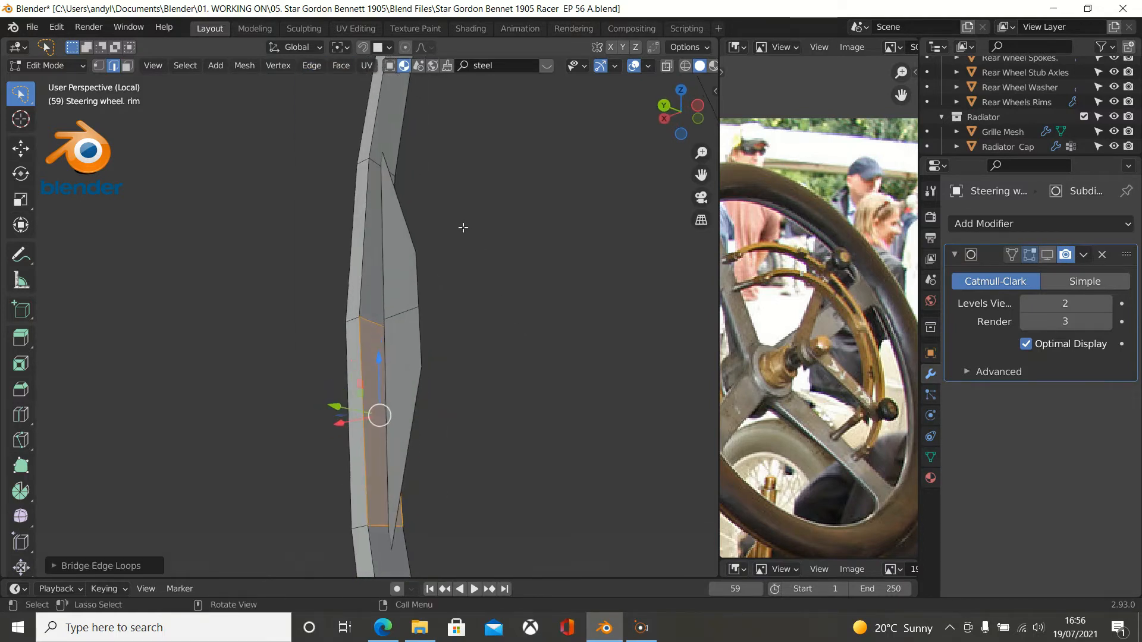
Extrude the two adjacent inner rim faces about 0.0093 m along negative X, toward the steering wheel hub.
left_click(127, 65)
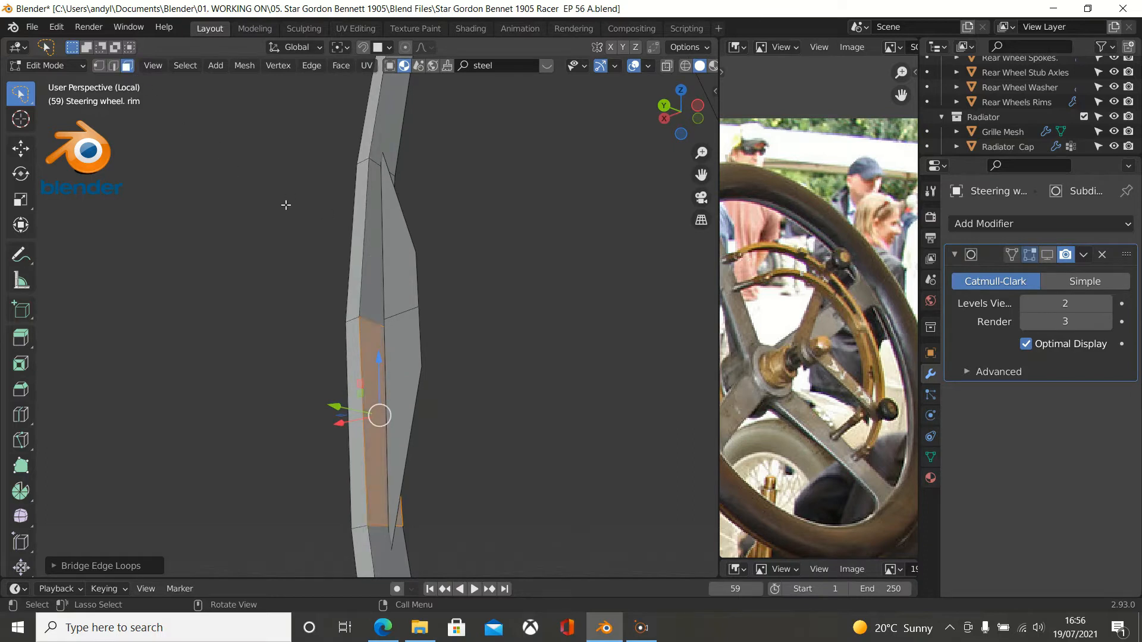
left_click(380, 241)
left_click(381, 360, "shift")
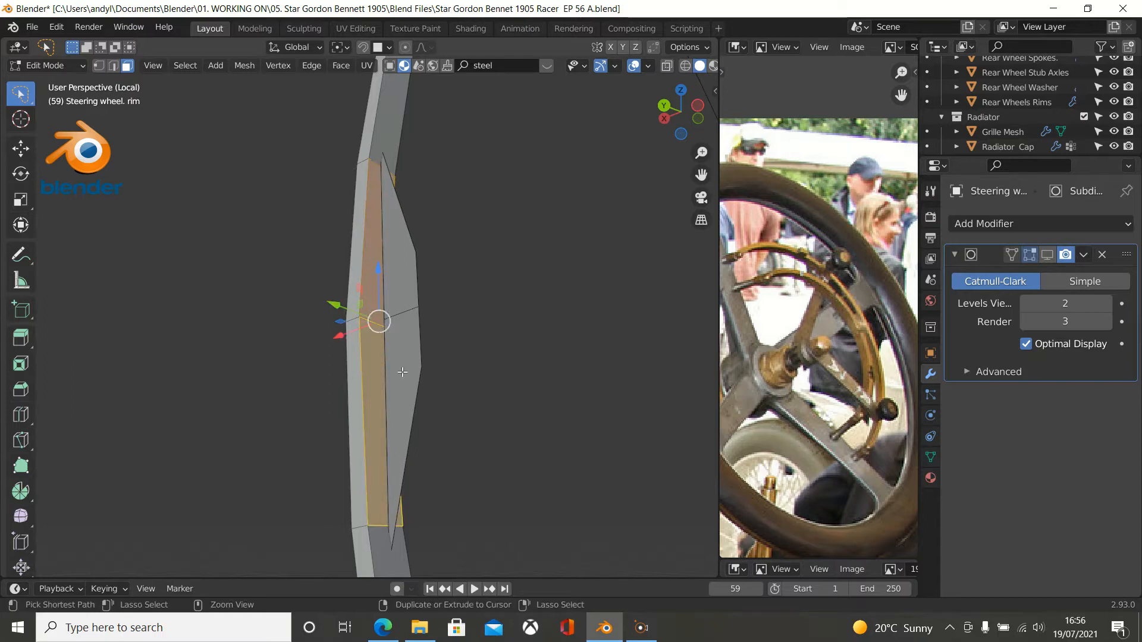
key("ctrl+KP_1")
middle_click_drag(415, 356, 377, 381, "shift")
key("z")
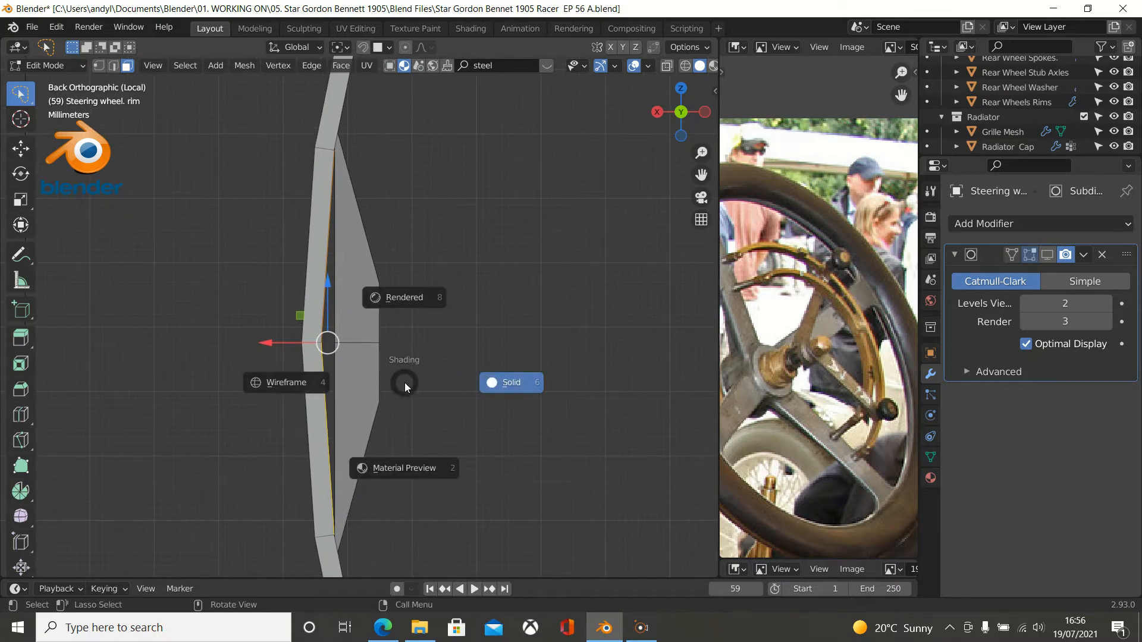
left_click(300, 385)
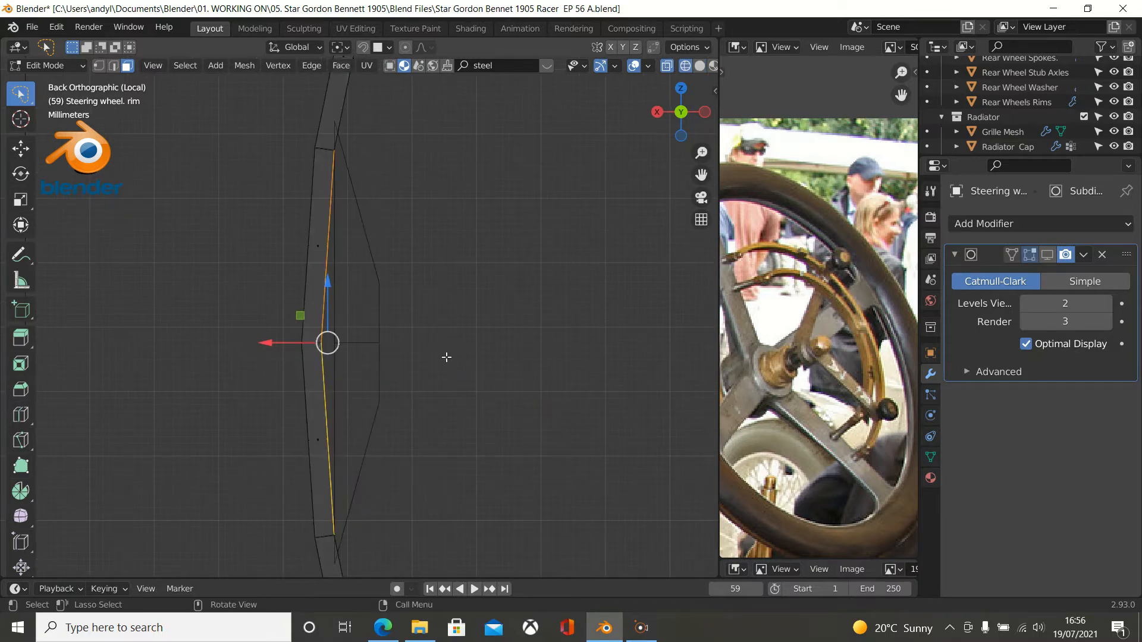
scroll(446, 356, "up", 1)
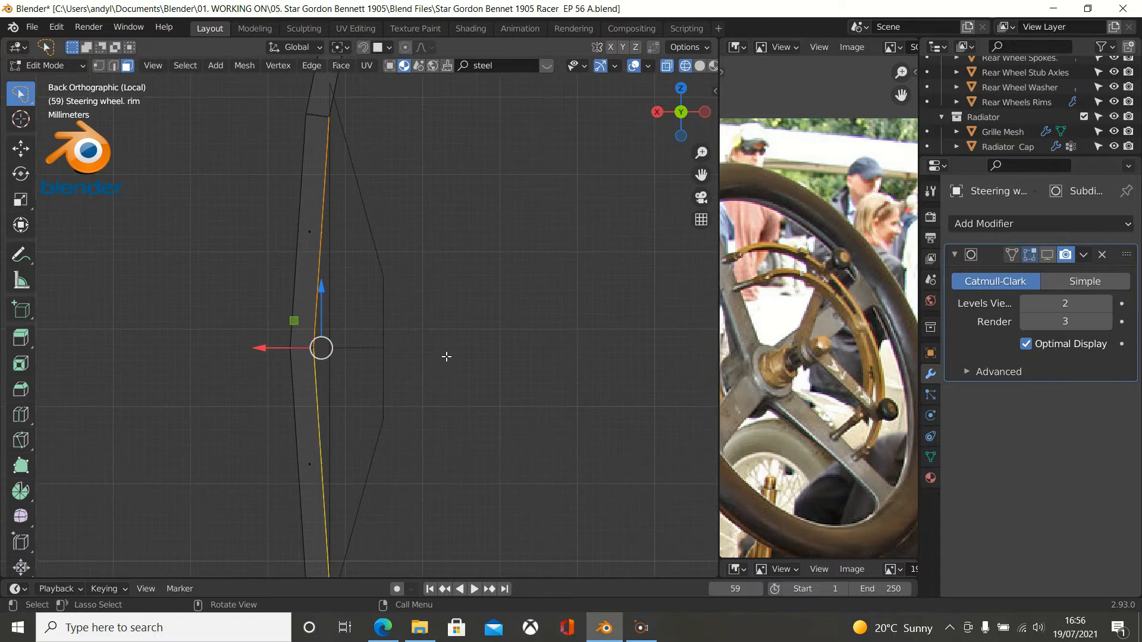
key("g")
key("x")
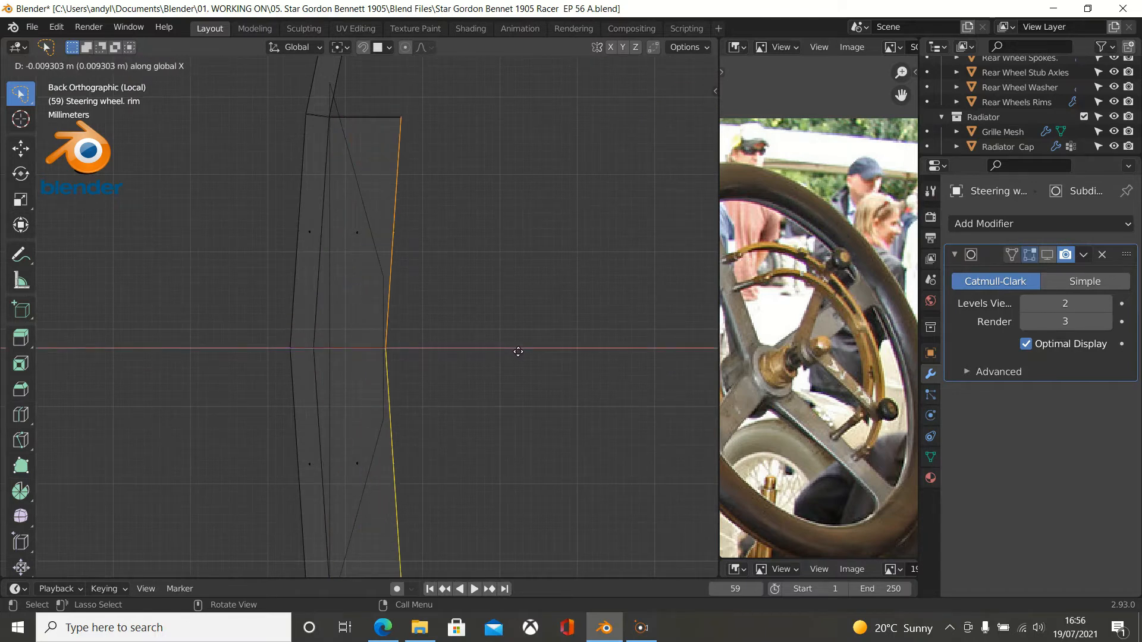
left_click(517, 351)
Move the extruded faces about 0.0002 m along X so their middle vertex lines up with the existing lug's flat edge.
scroll(512, 346, "up", 6)
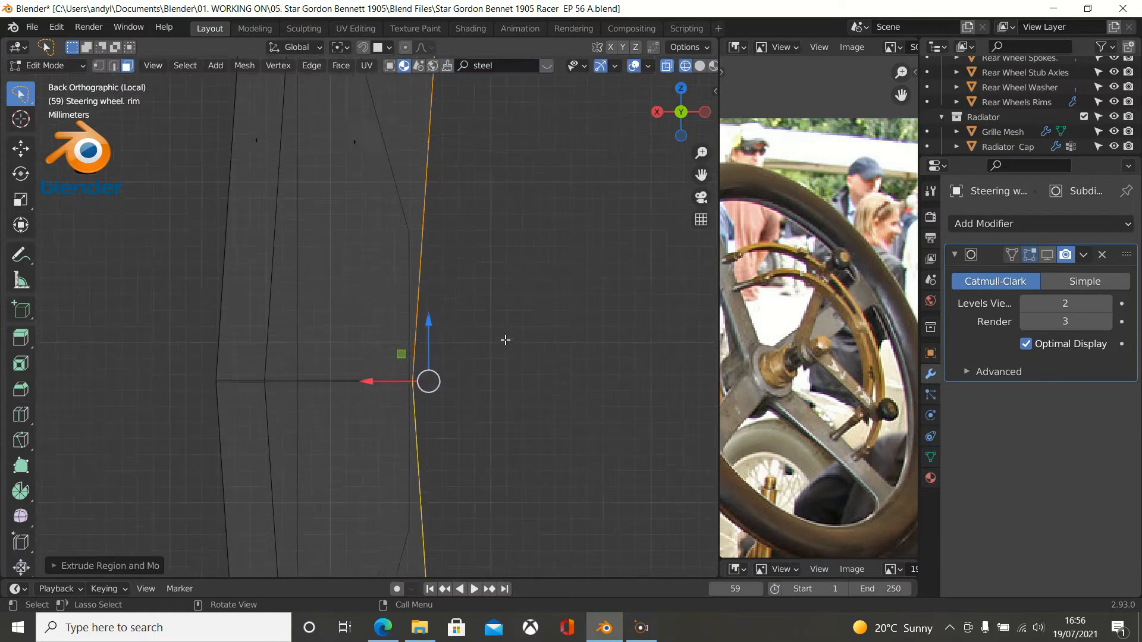
scroll(505, 339, "up", 1)
key("g")
key("x")
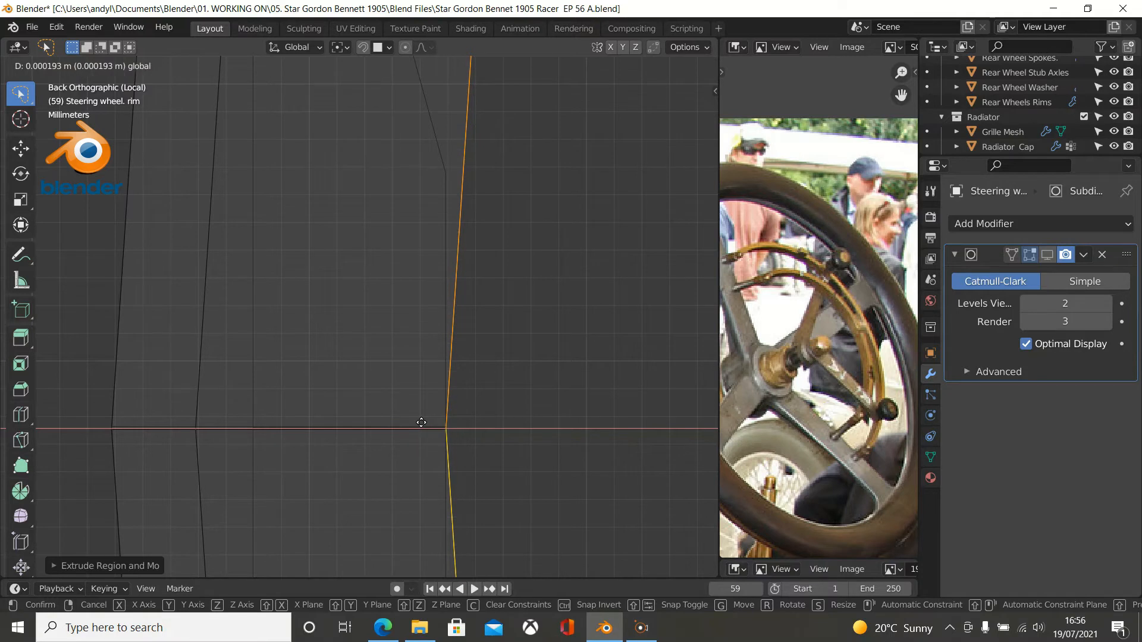
left_click(452, 424)
Switch to vertex selection and set the transform pivot point to Active Element.
scroll(514, 371, "down", 2)
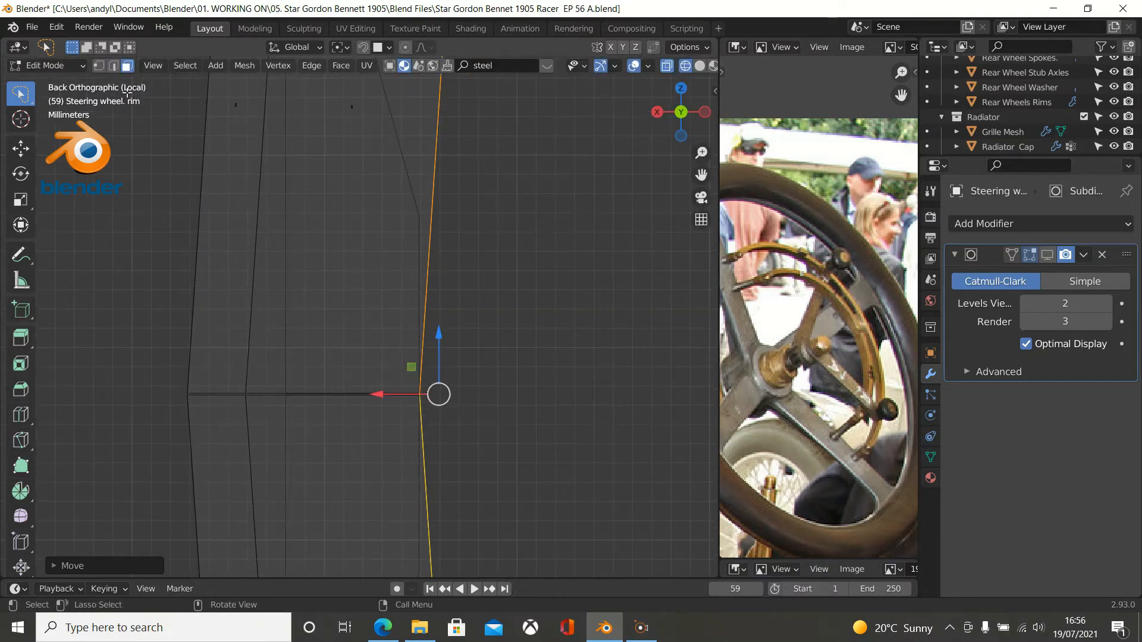
left_click(98, 66)
scroll(392, 241, "down", 3)
scroll(391, 228, "down", 1)
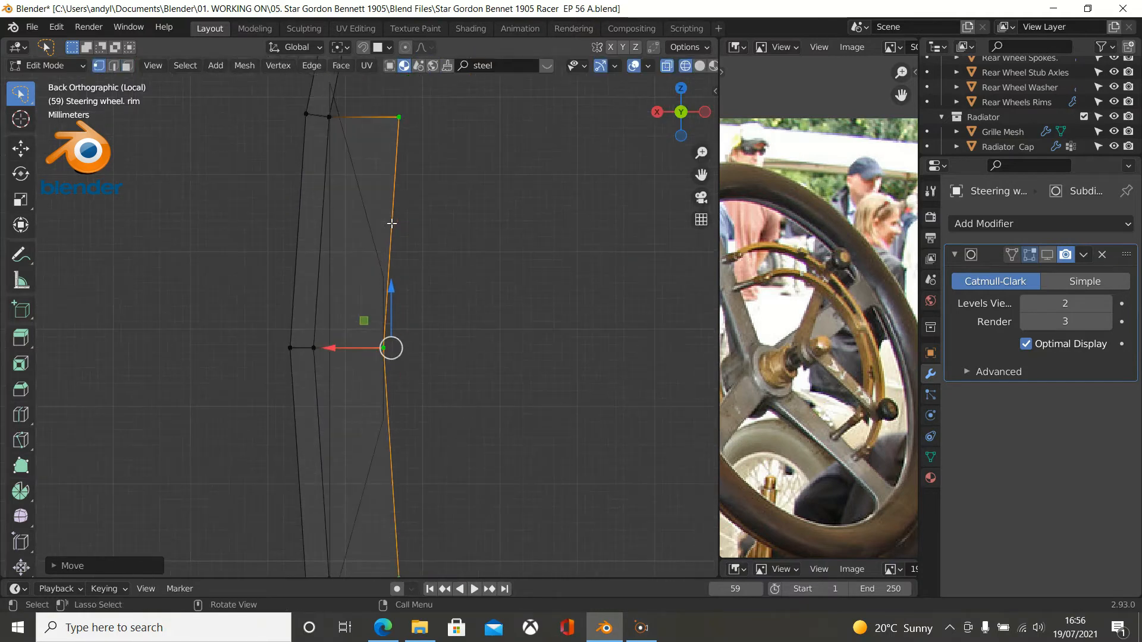
left_click(342, 49)
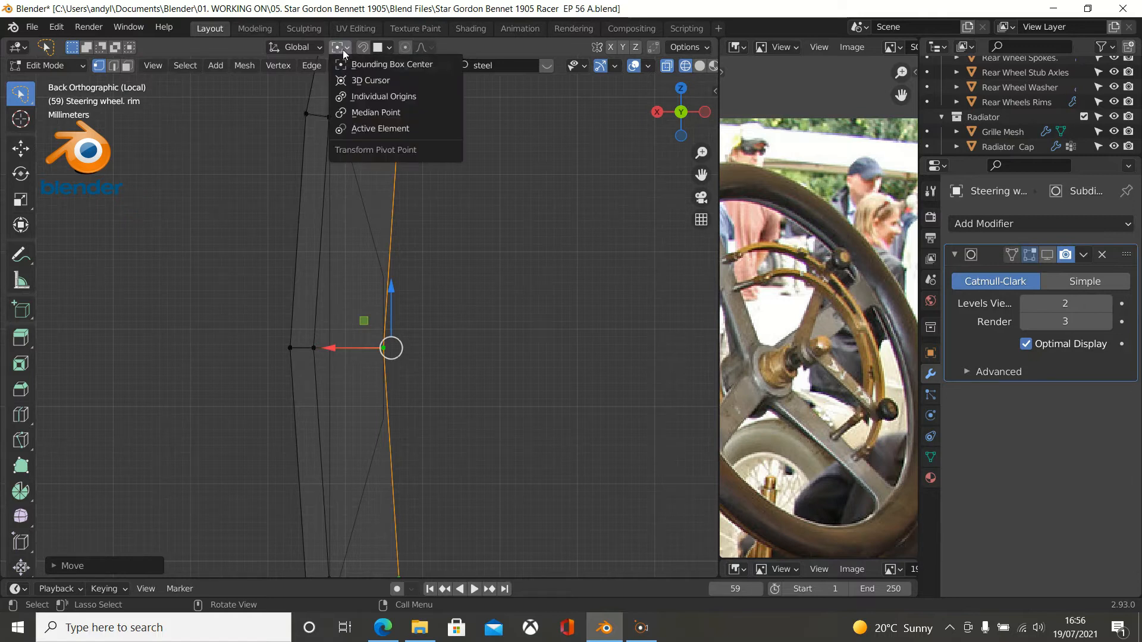
left_click(369, 128)
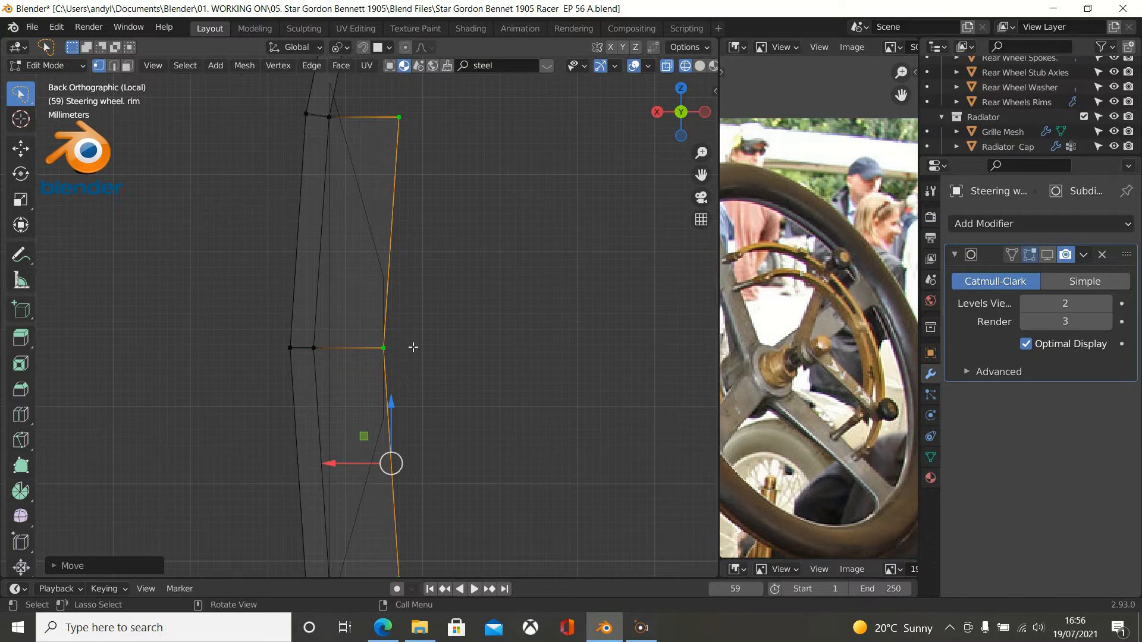
Flatten the extruded vertices by scaling them to 0 along X about the middle vertex.
left_click(383, 348, "shift")
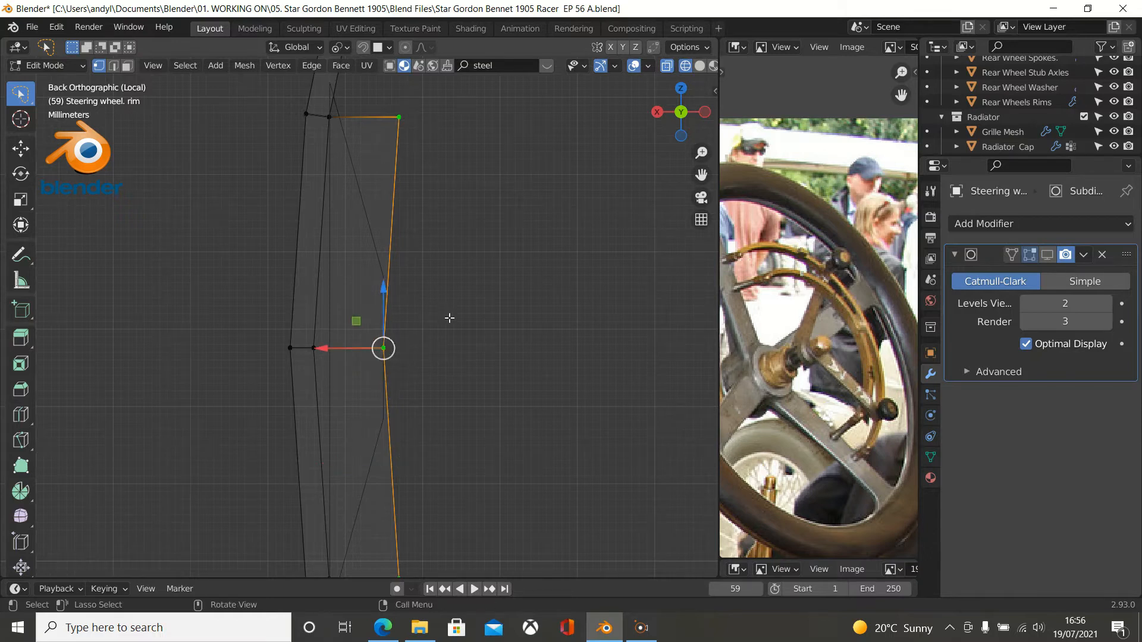
scroll(449, 318, "down", 2)
type("sx")
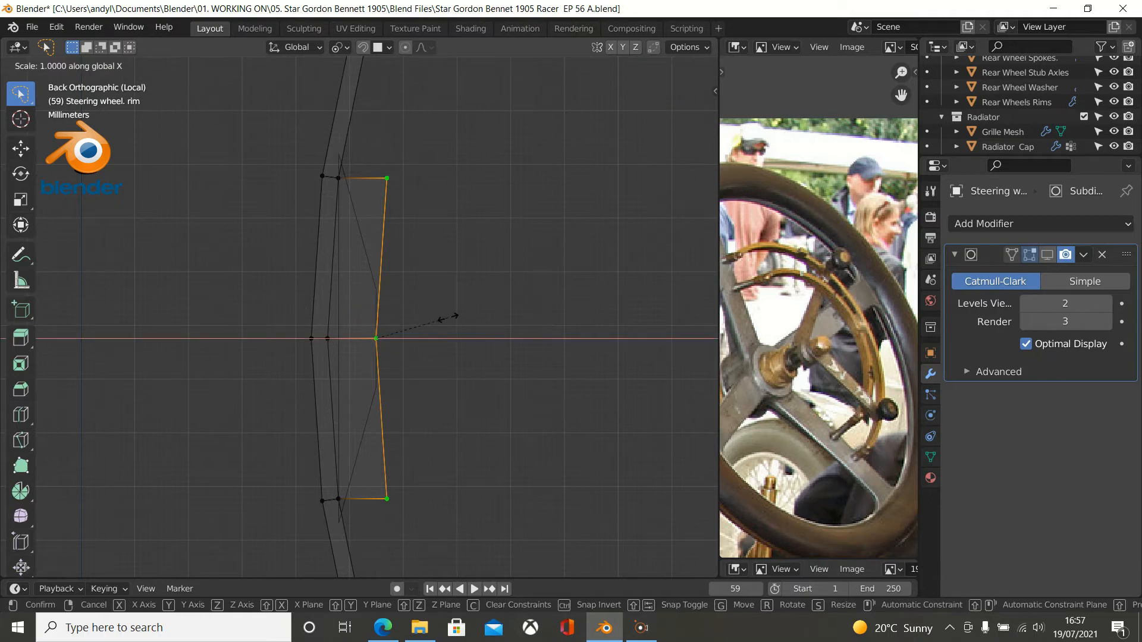
type("0")
key("Return")
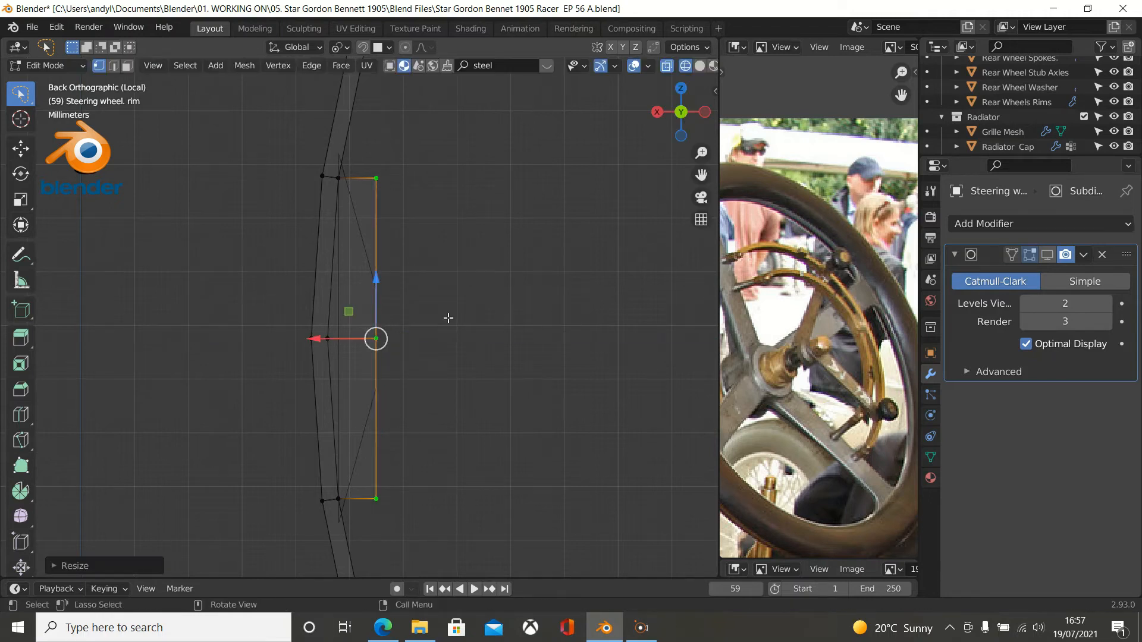
scroll(448, 317, "up", 10)
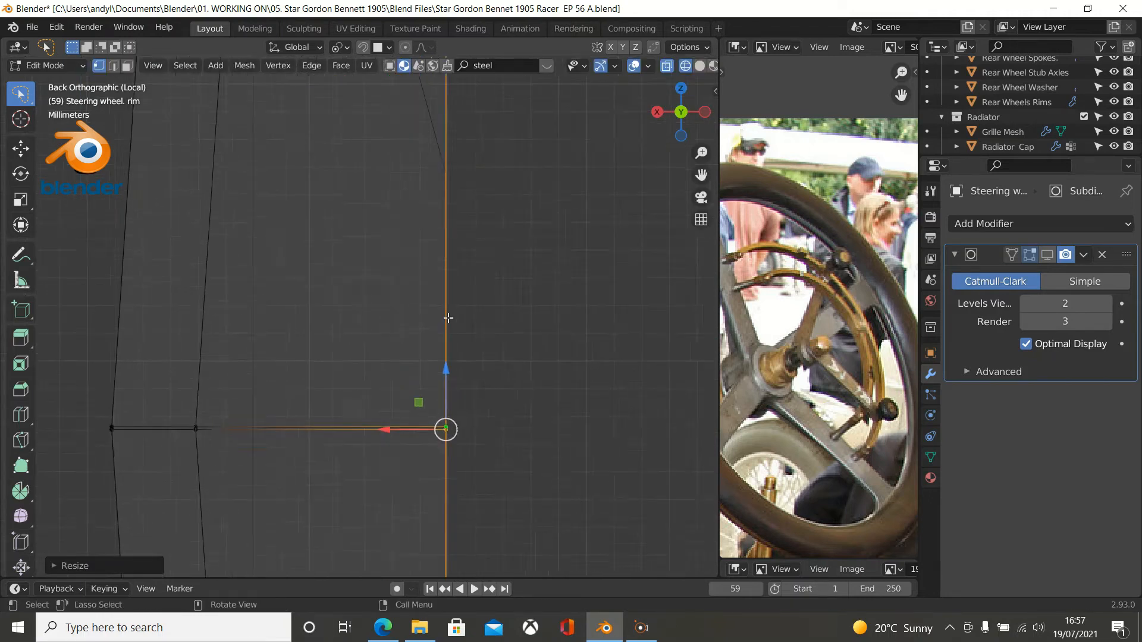
key("KP_Decimal")
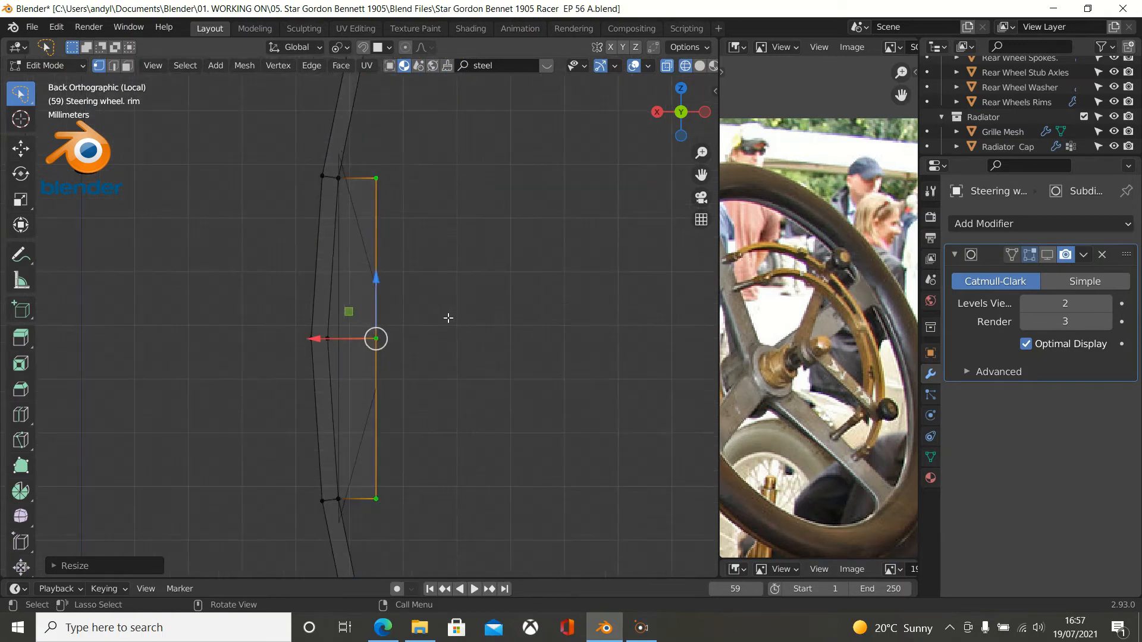
Scale the flattened vertices inward along Z to taper the extrusion like the existing lug behind it.
scroll(481, 353, "up", 2)
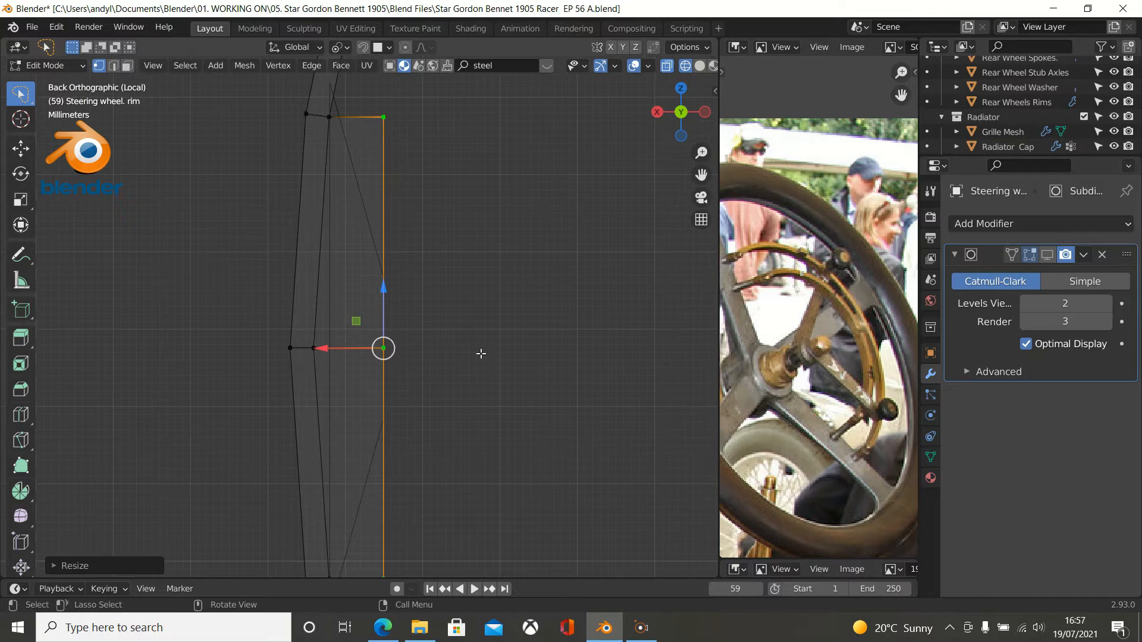
key("z")
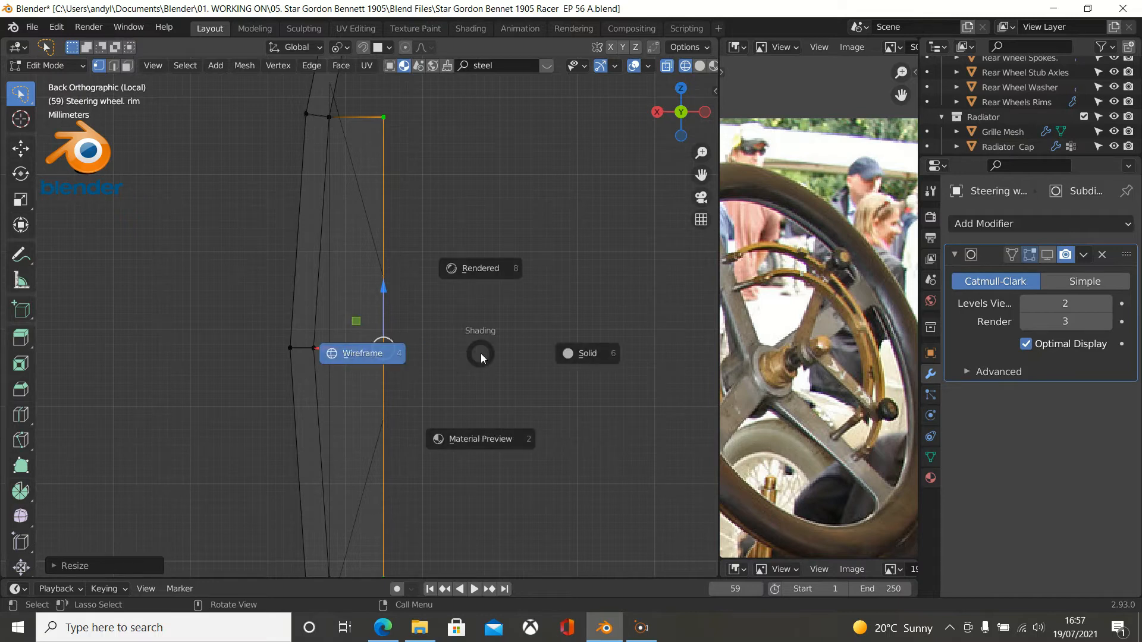
left_click(567, 354)
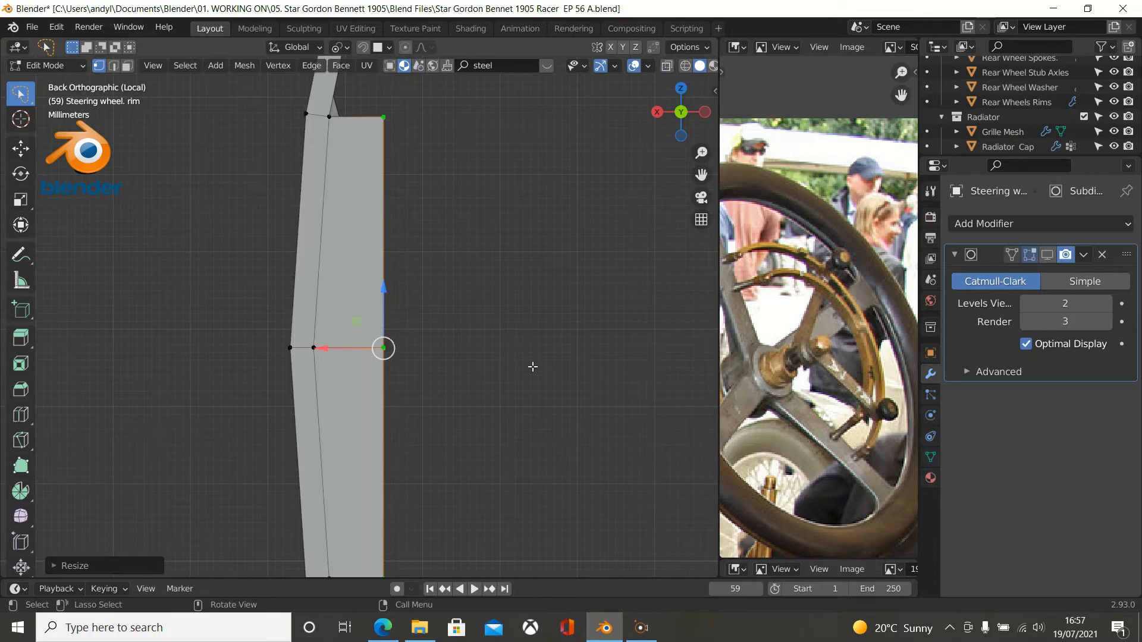
key("s")
key("z")
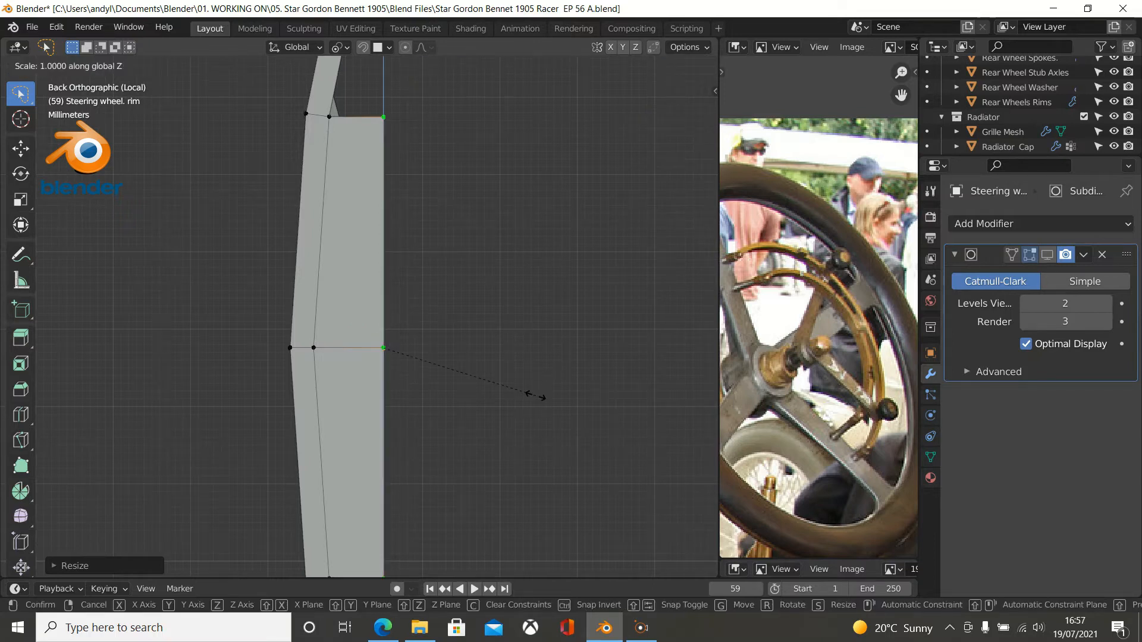
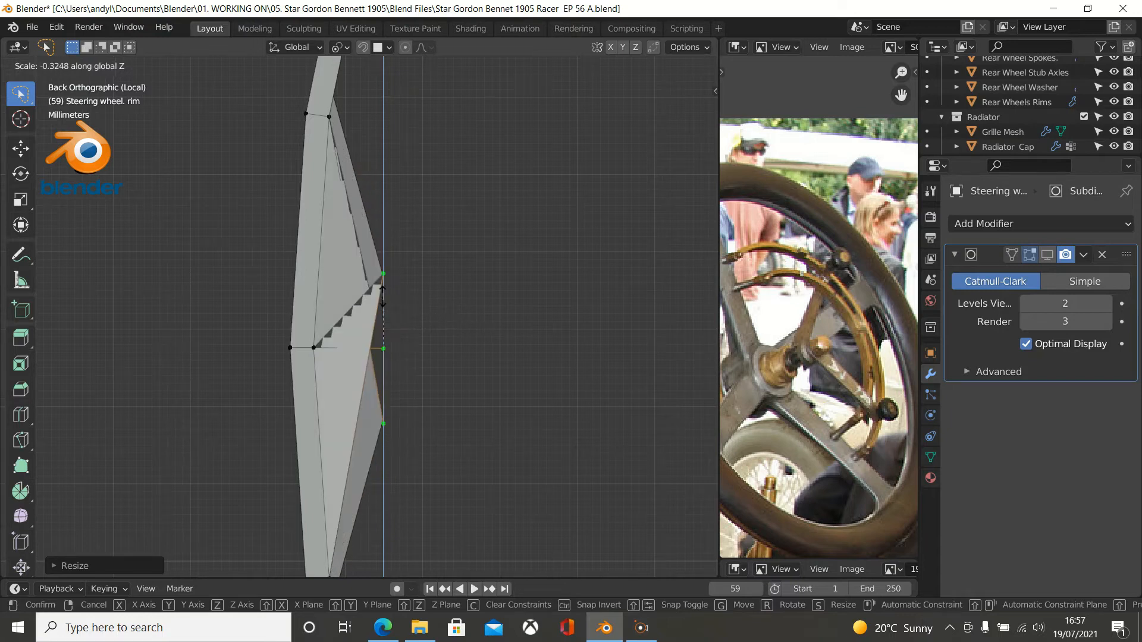
left_click(411, 308)
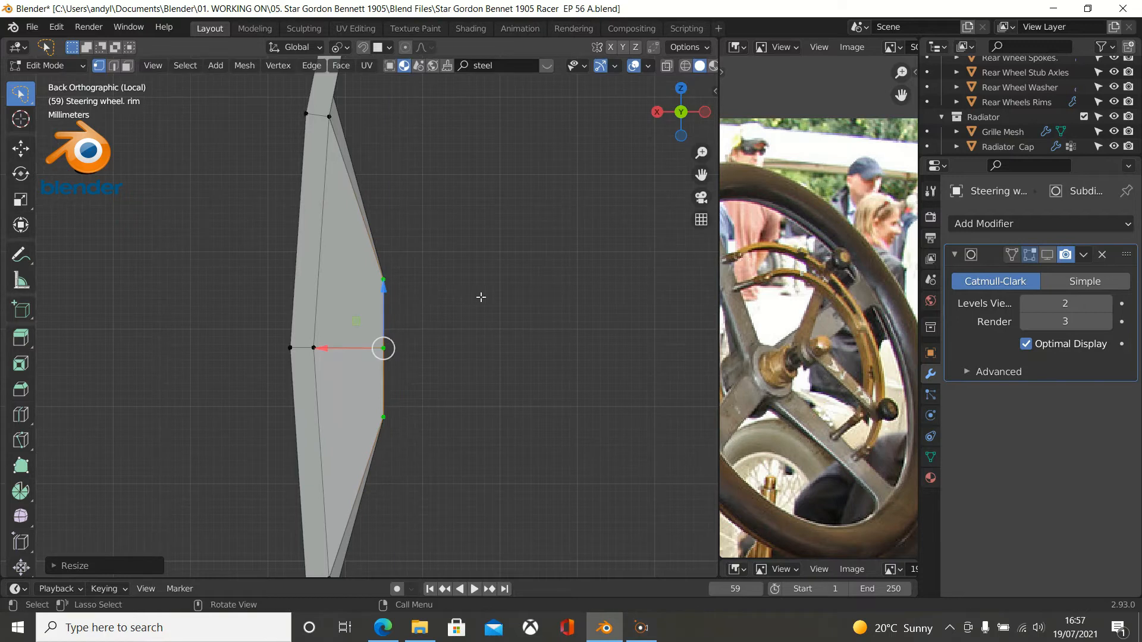
Fine-tune the extruded end's height in wireframe, scaling it about 1.02 along Z to match the existing lug's corner.
key("z")
left_click(381, 302)
scroll(459, 326, "up", 2)
scroll(459, 326, "up", 4)
middle_click_drag(512, 266, 505, 362, "shift")
scroll(457, 324, "up", 2)
middle_click_drag(490, 315, 488, 327, "shift")
scroll(497, 323, "up", 1)
scroll(527, 310, "up", 2)
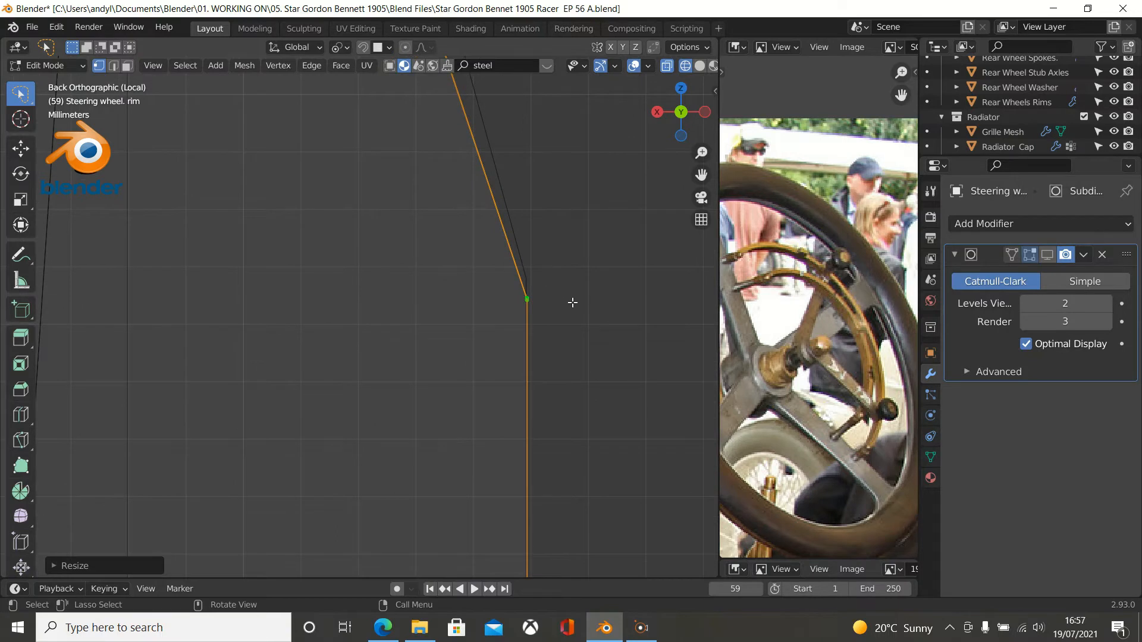
key("s")
key("z")
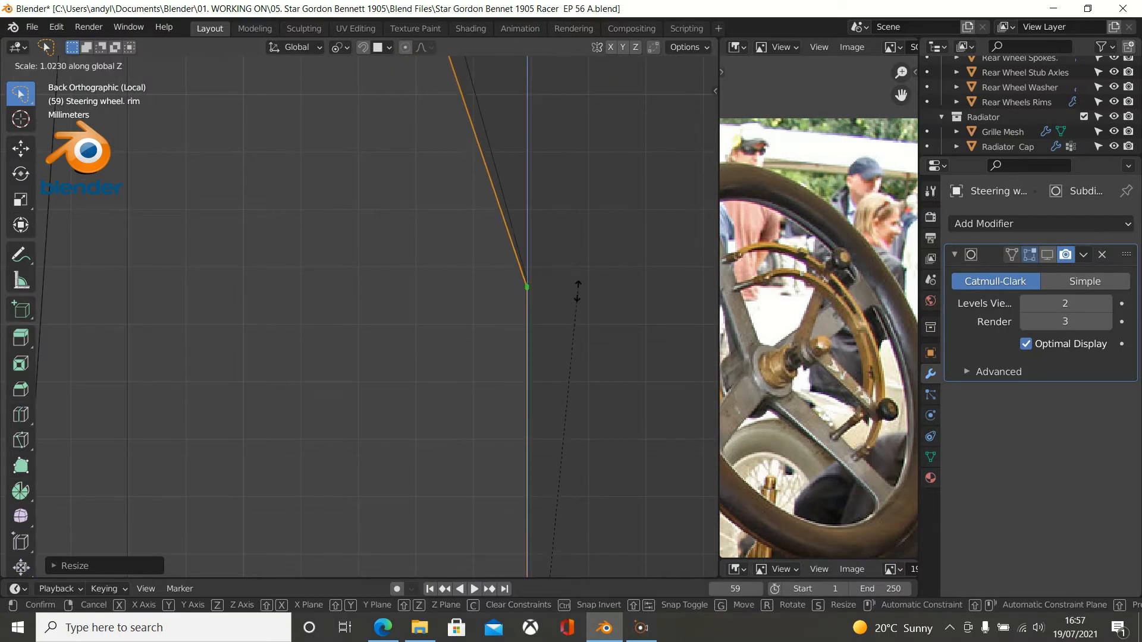
left_click(577, 286)
key("KP_Decimal")
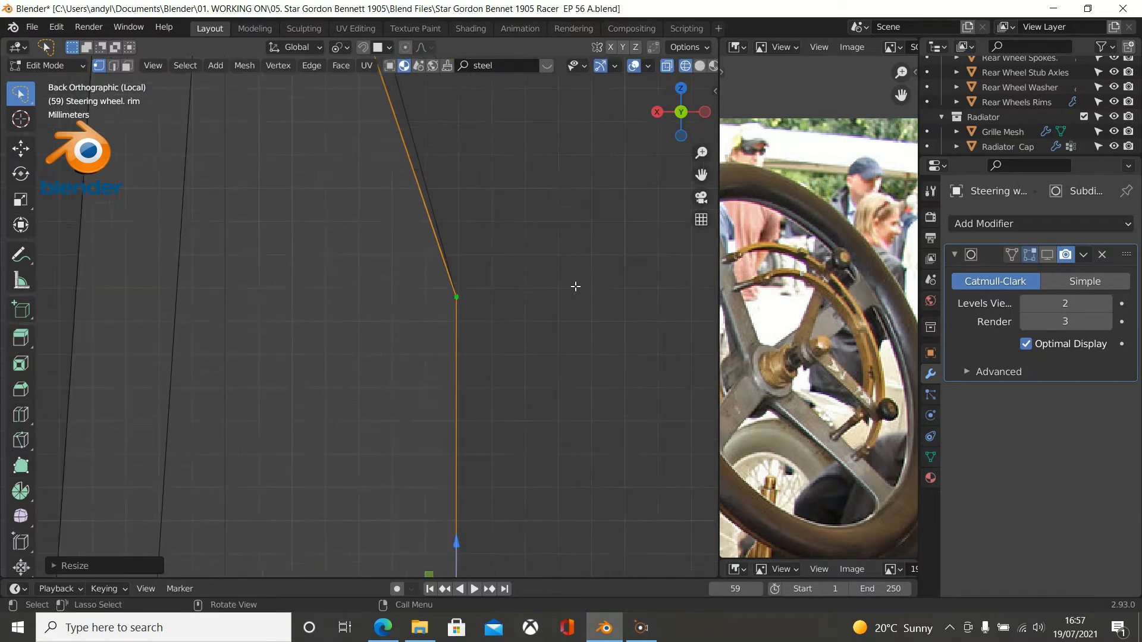
Deselect the extruded vertices and widen the 3D viewport over the reference image area.
middle_click_drag(547, 293, 393, 280, "shift")
scroll(397, 285, "down", 5)
scroll(401, 289, "down", 2)
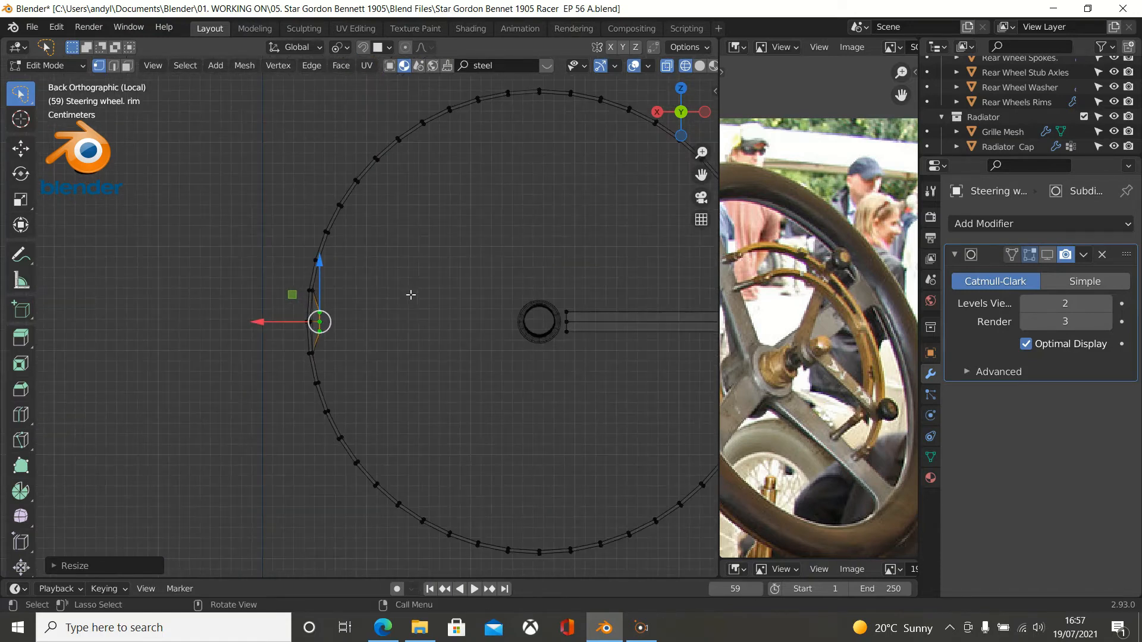
scroll(365, 286, "up", 2)
scroll(382, 298, "down", 1)
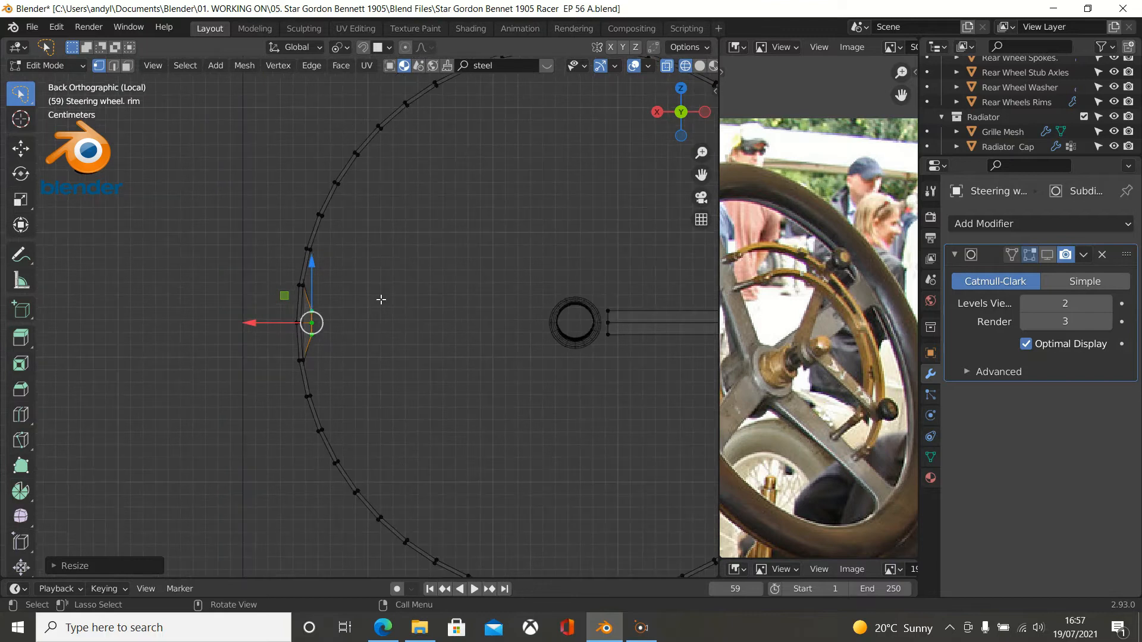
left_click(401, 284)
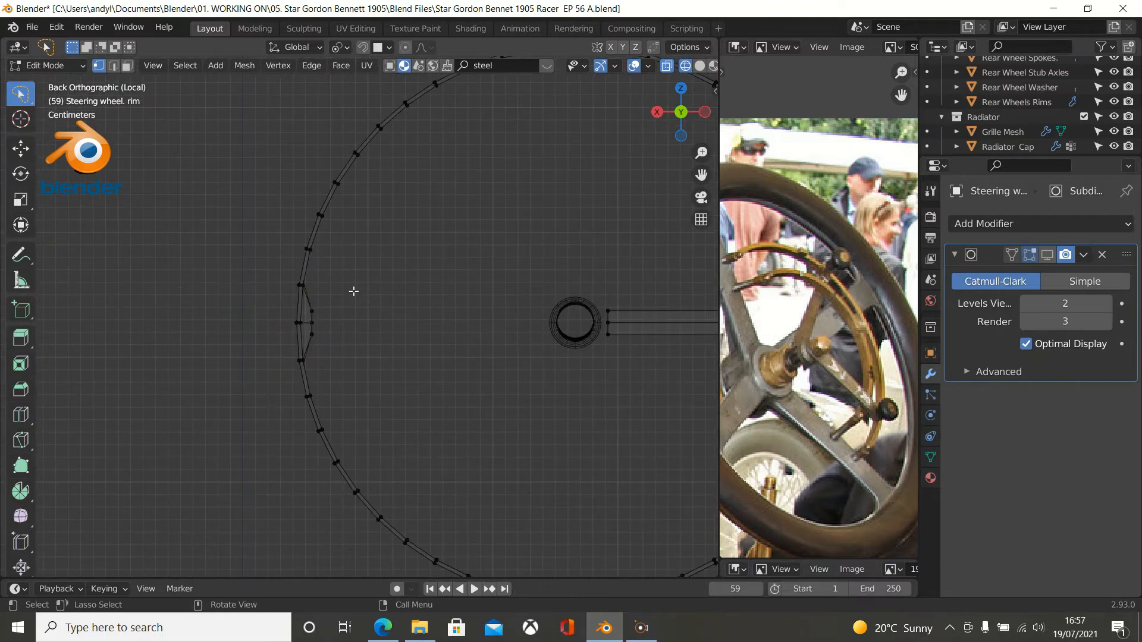
scroll(352, 291, "up", 1)
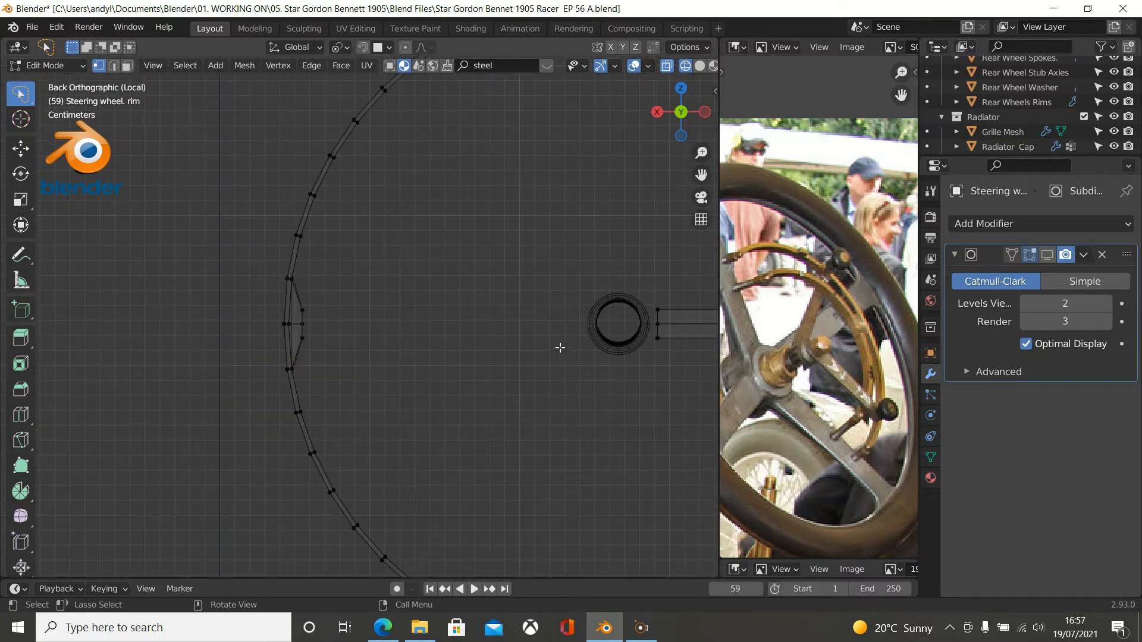
left_click_drag(718, 402, 883, 402)
key("b")
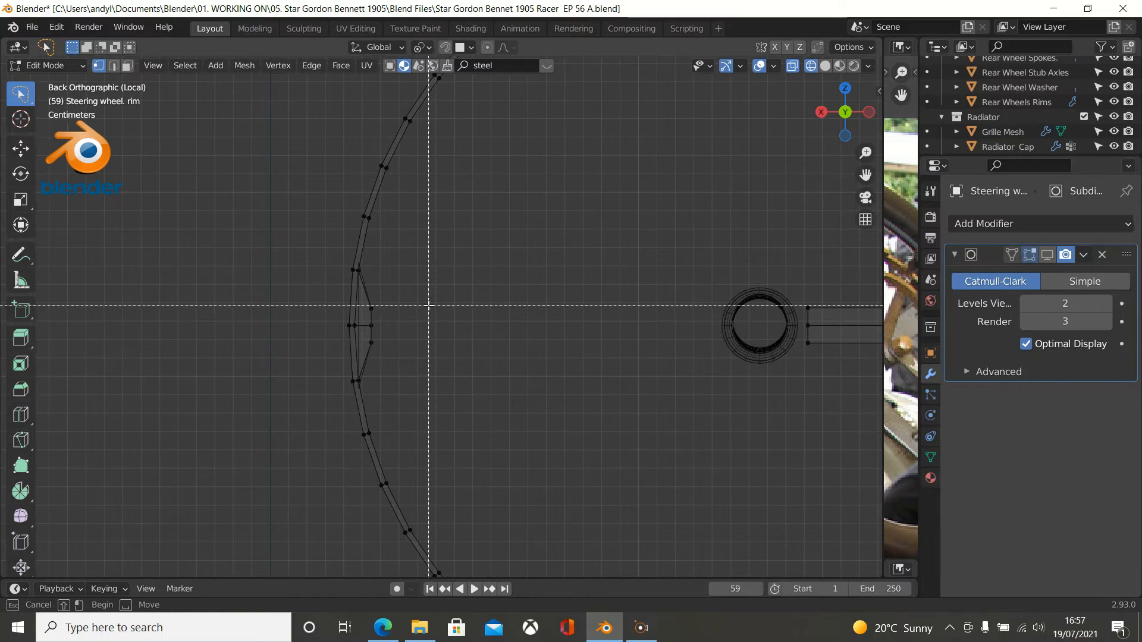
key("Escape")
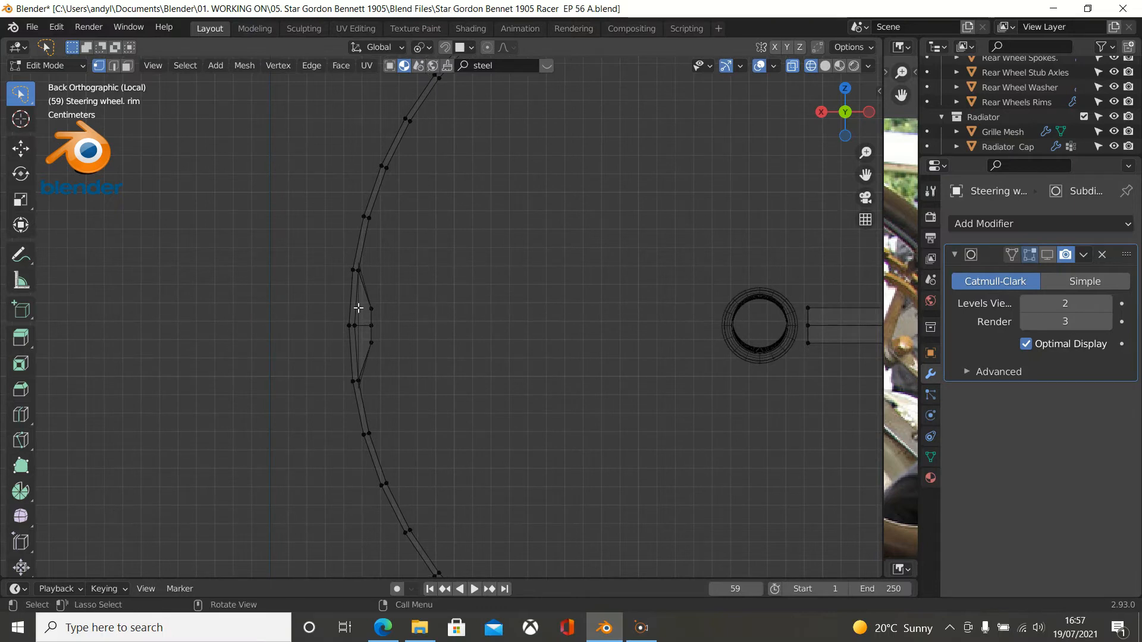
Set the rim mesh to face selection with solid shading around the lug's inner side.
scroll(358, 307, "up", 3)
middle_click_drag(322, 325, 263, 300)
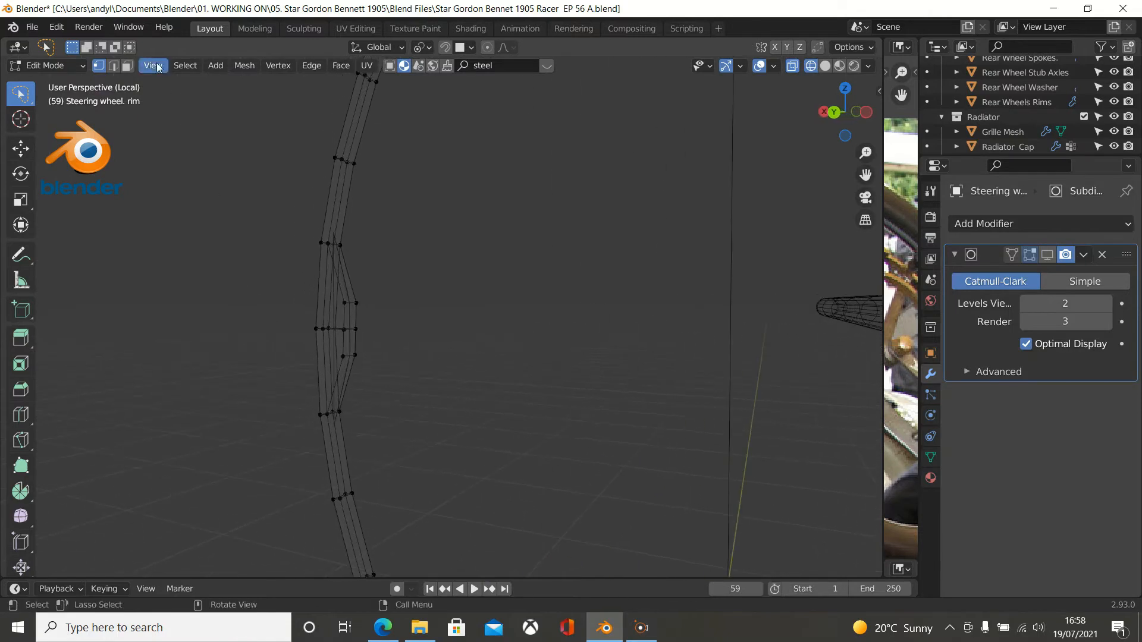
key("3")
scroll(402, 277, "up", 2)
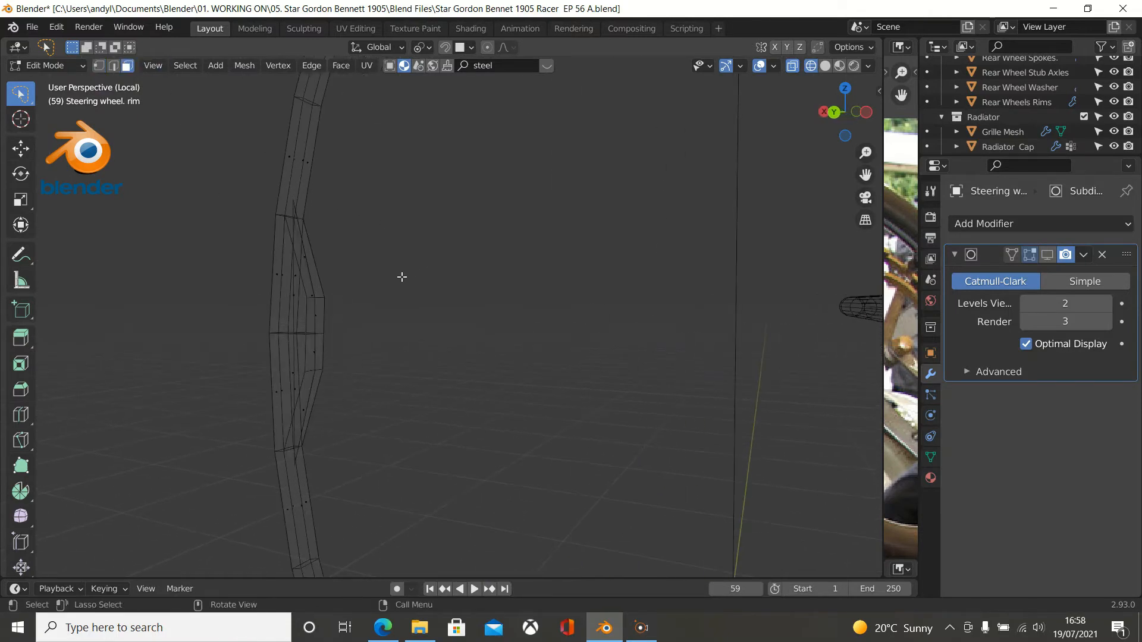
key("z")
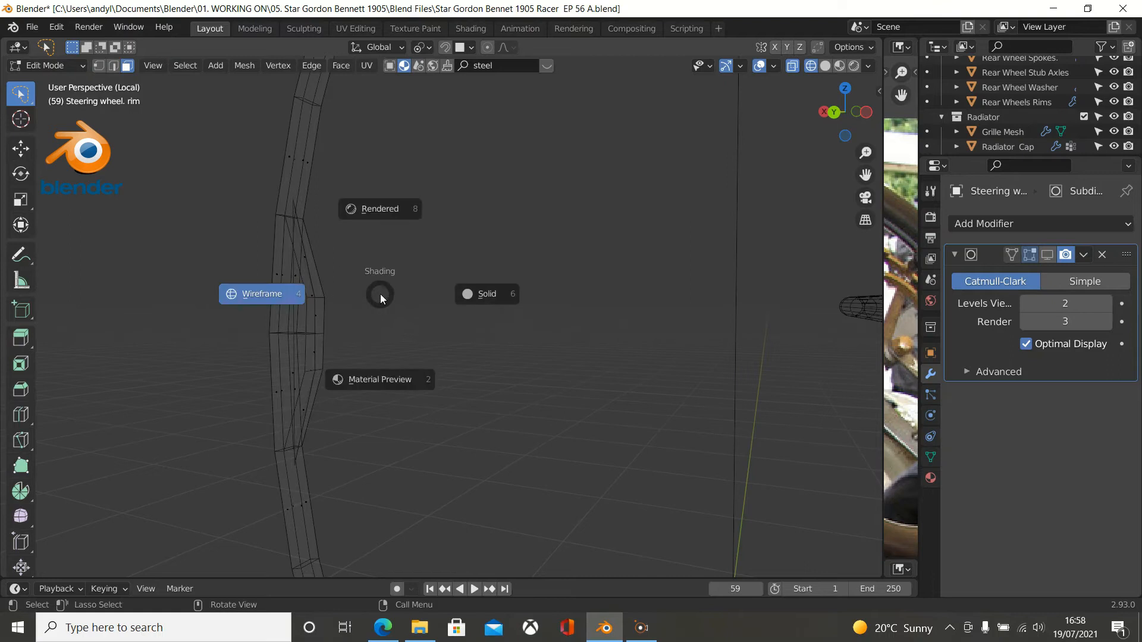
left_click(474, 290)
scroll(334, 308, "up", 2)
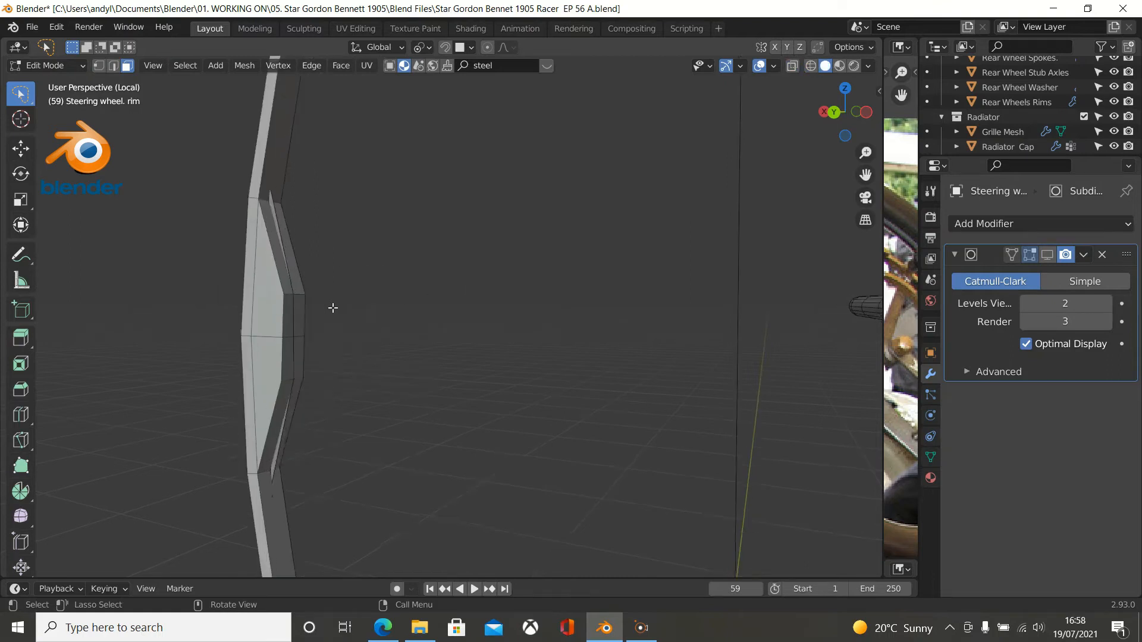
Extrude the lug's two inner end faces about 0.185 m along X toward the hub to form the second spoke.
left_click(275, 323)
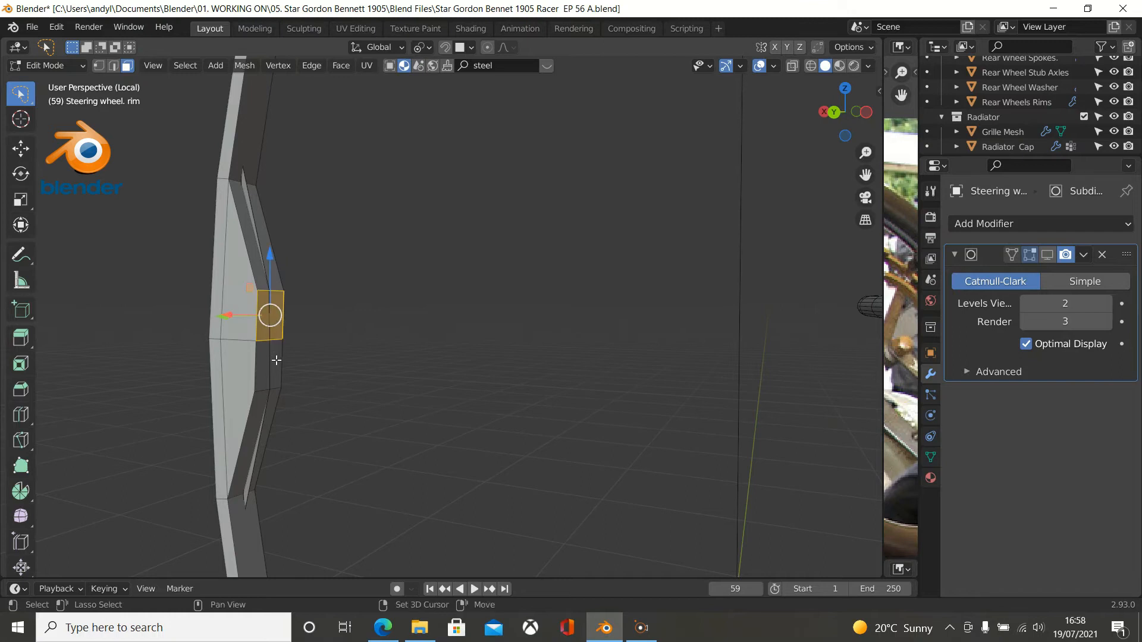
left_click(275, 359, "shift")
key("ctrl+KP_1")
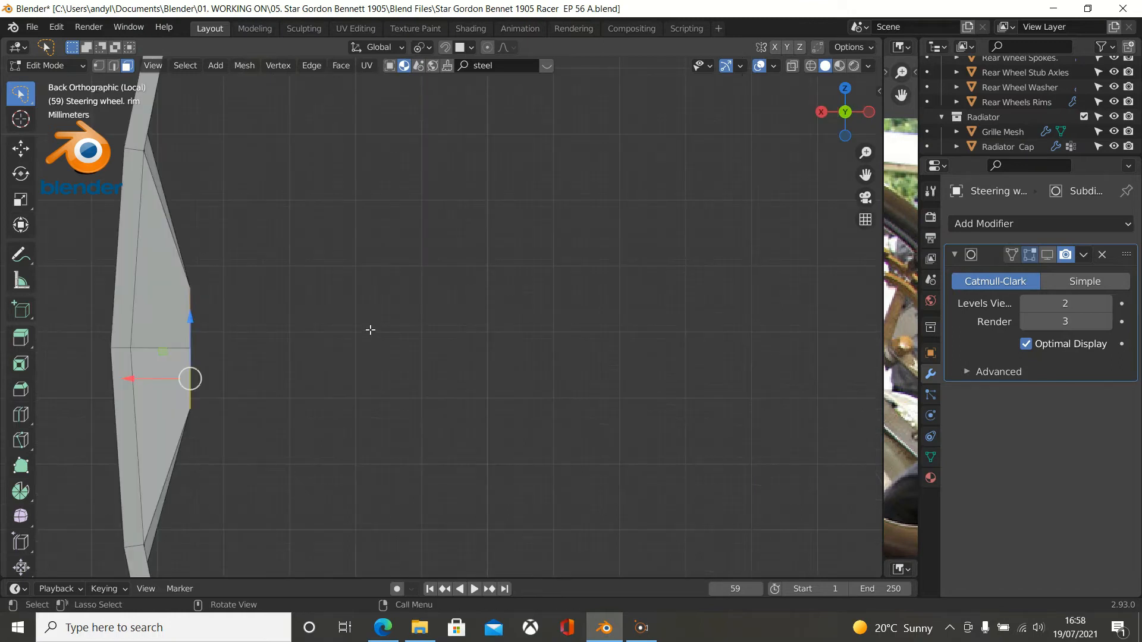
scroll(376, 312, "down", 6)
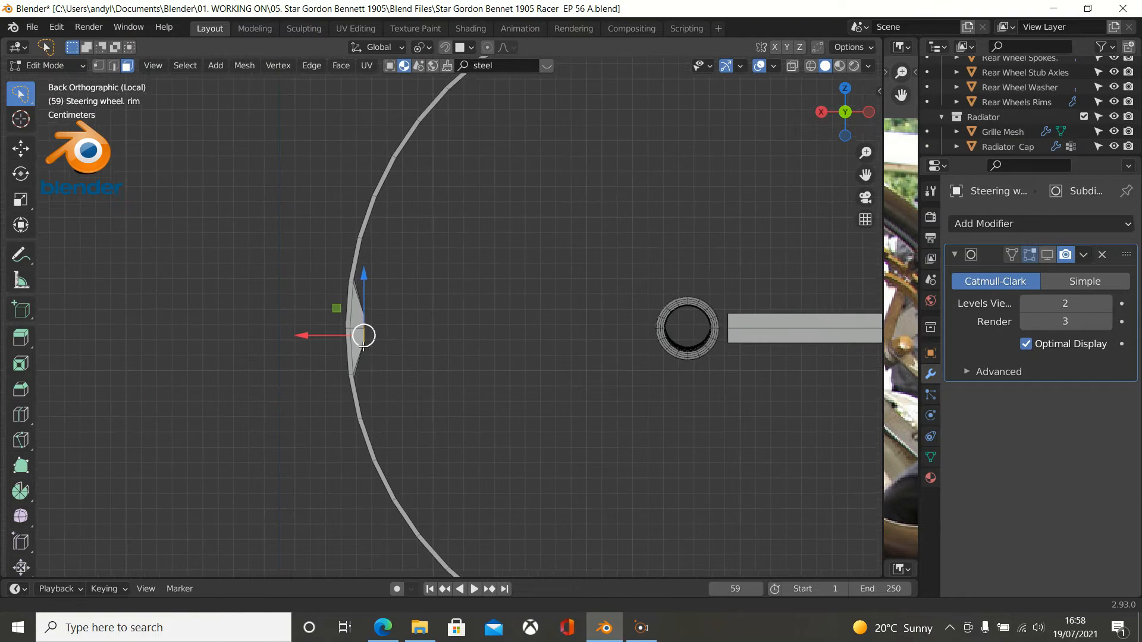
scroll(287, 377, "up", 1)
key("x")
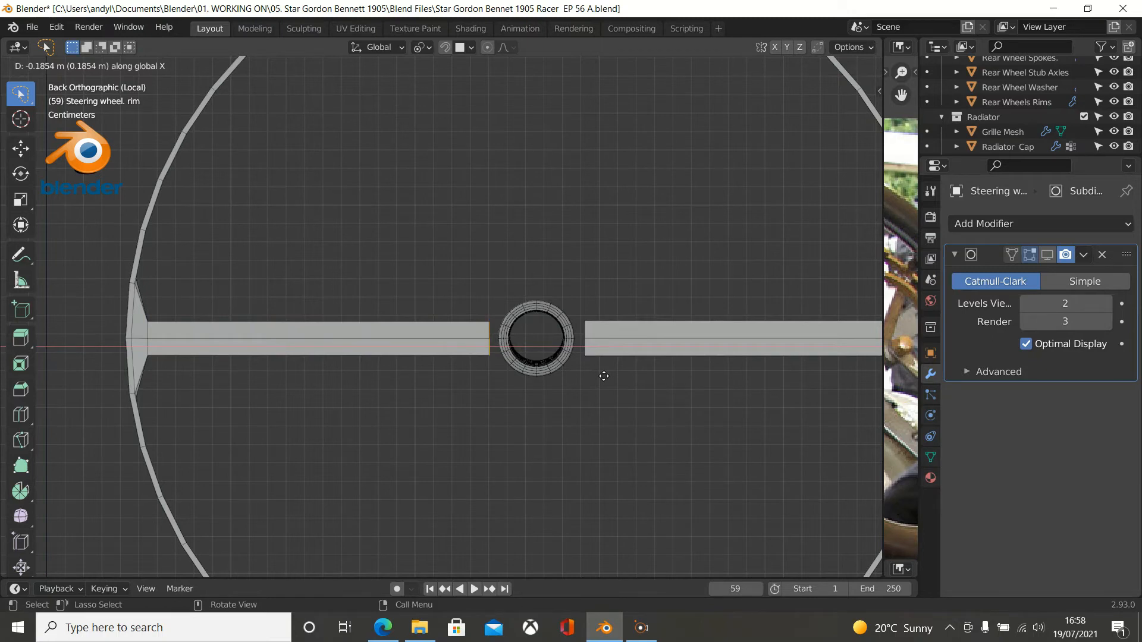
left_click(599, 377)
Delete the two end faces of the new spoke next to the hub.
middle_click_drag(599, 377, 530, 388)
scroll(484, 375, "up", 5)
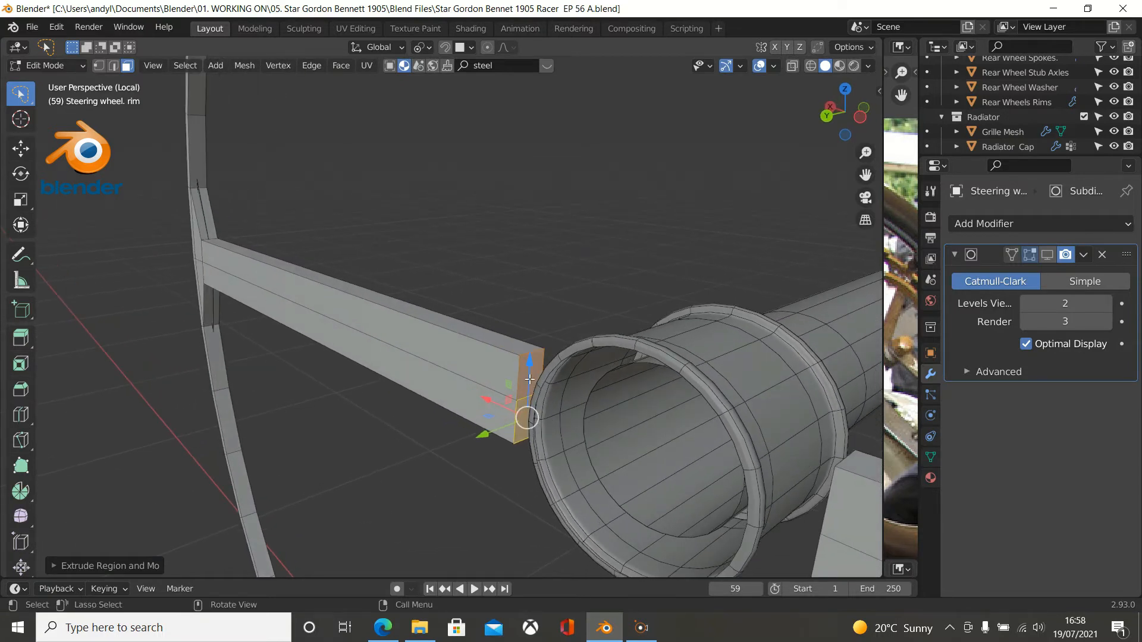
left_click(527, 395)
left_click(527, 416, "shift")
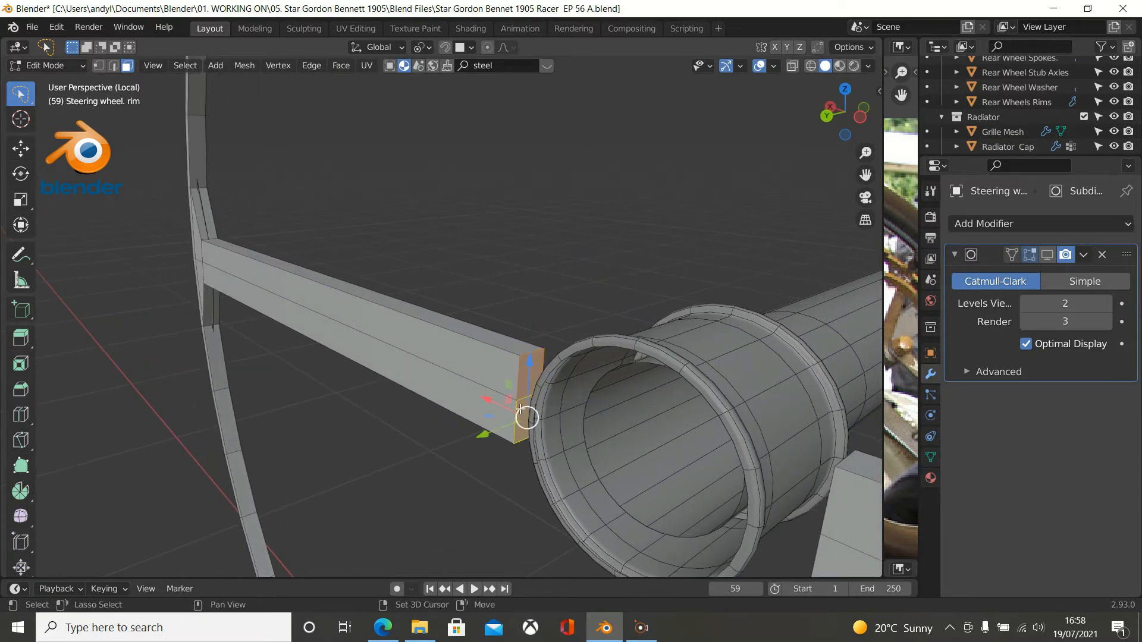
key("x")
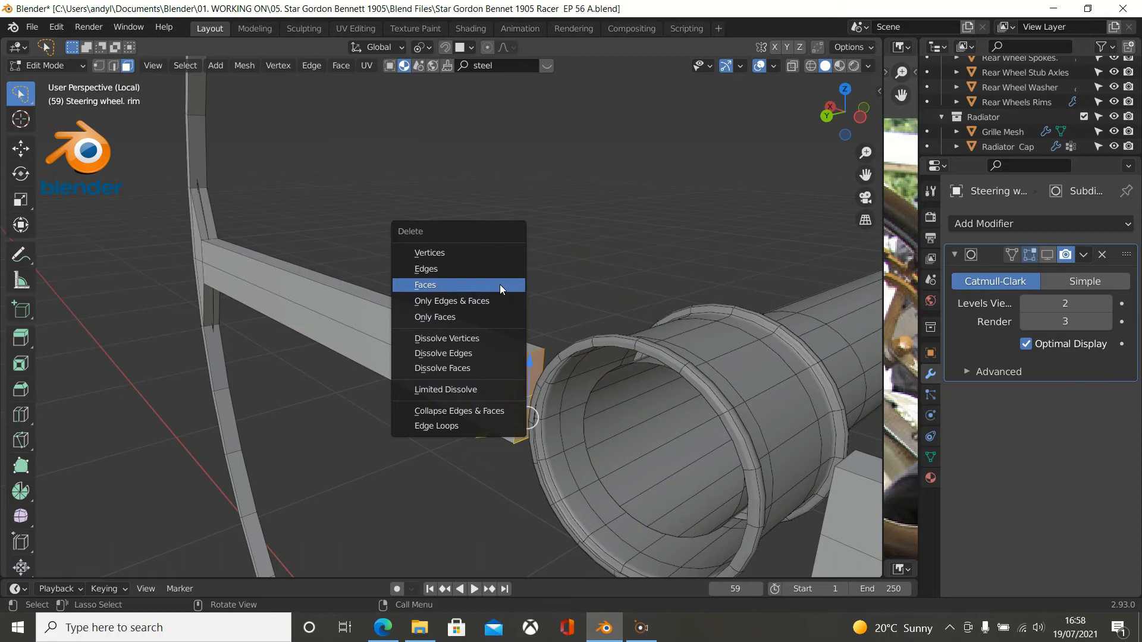
left_click(499, 284)
scroll(499, 284, "down", 8)
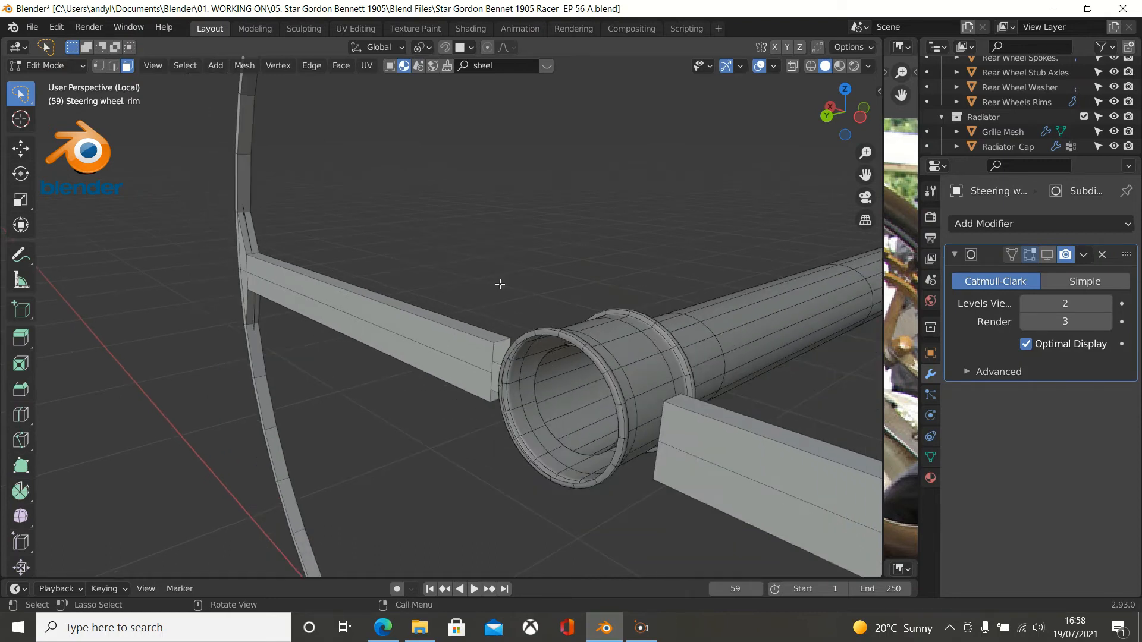
Enable the Subdivision modifier's viewport display on the rim and spokes.
middle_click_drag(537, 294, 686, 278)
scroll(686, 277, "up", 2)
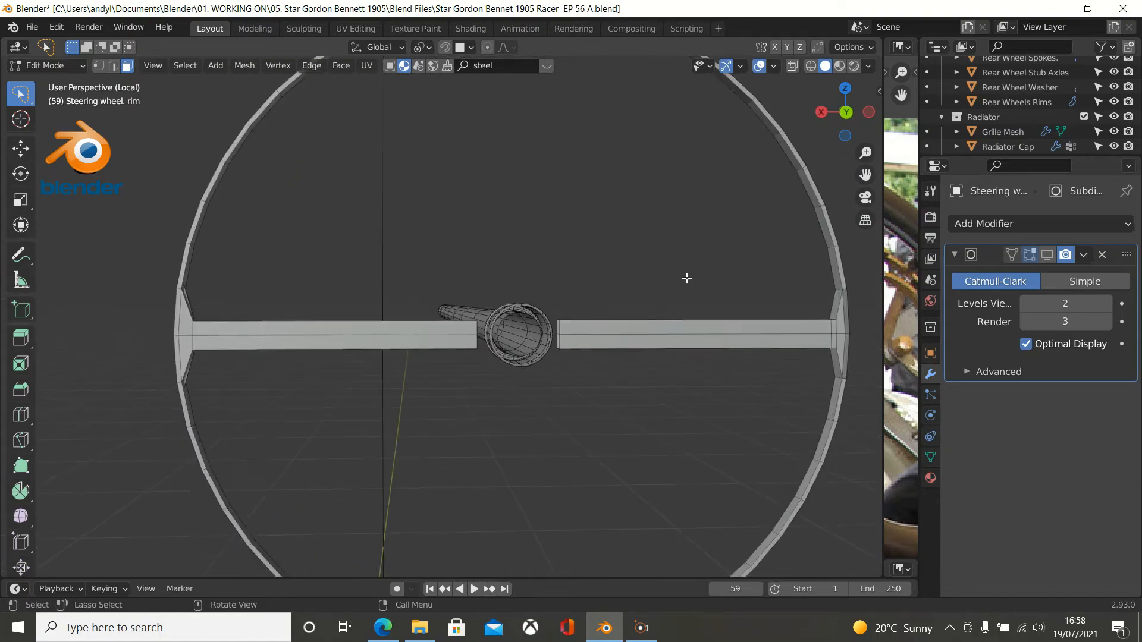
left_click(1045, 255)
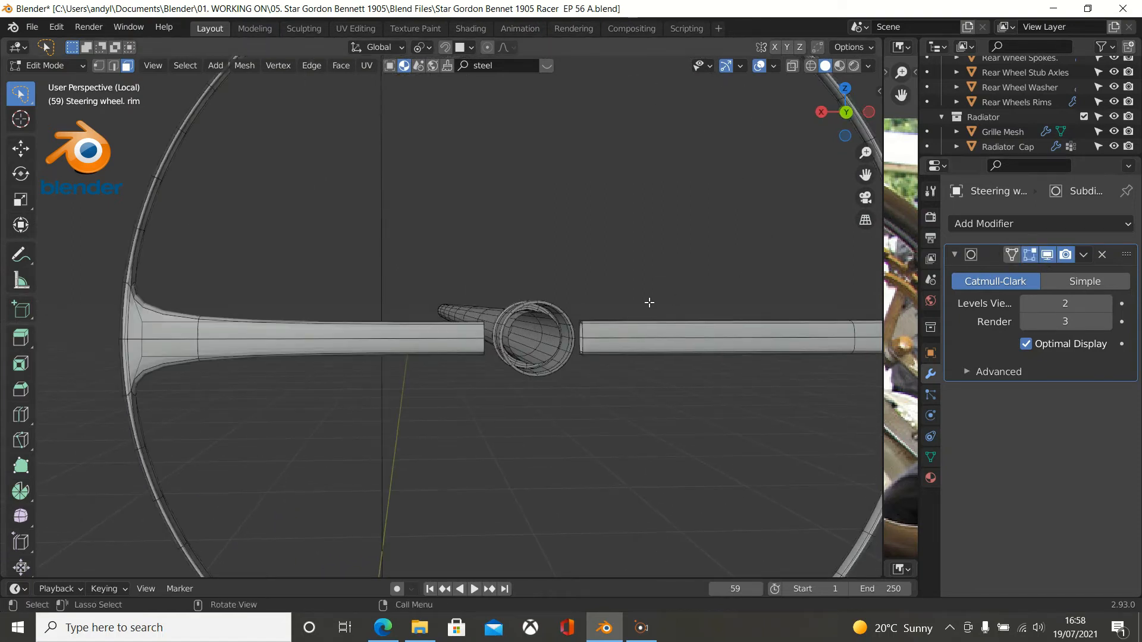
Add a loop cut to the new spoke, slid about 0.98 toward the rim, to tighten the lug's curve.
scroll(286, 344, "down", 2)
scroll(199, 343, "up", 3)
key("ctrl+r")
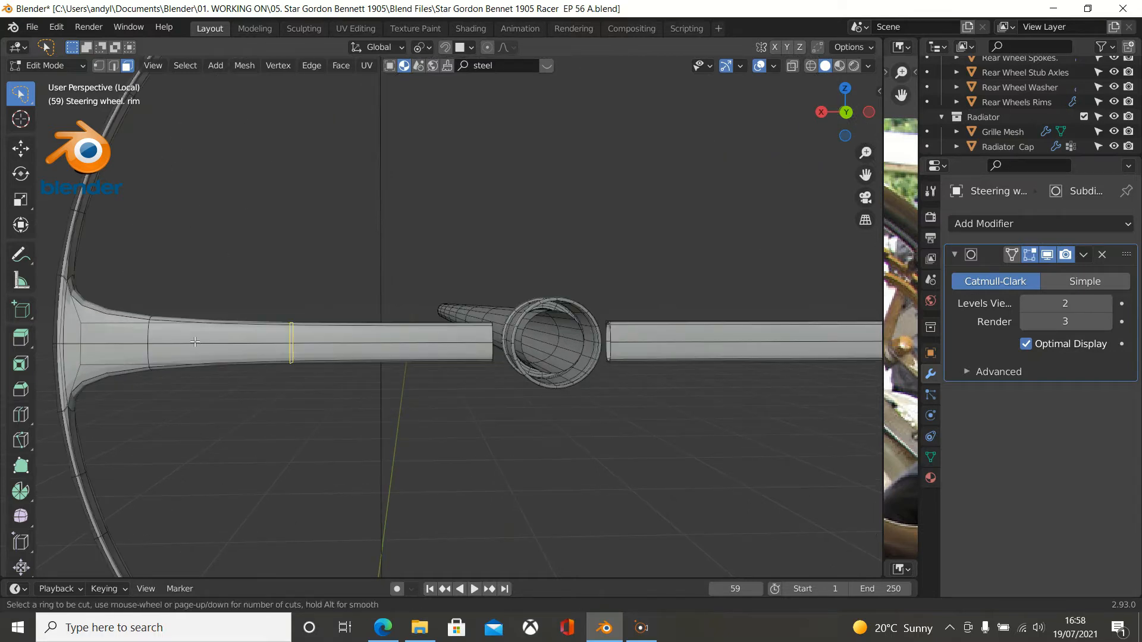
left_click(193, 340)
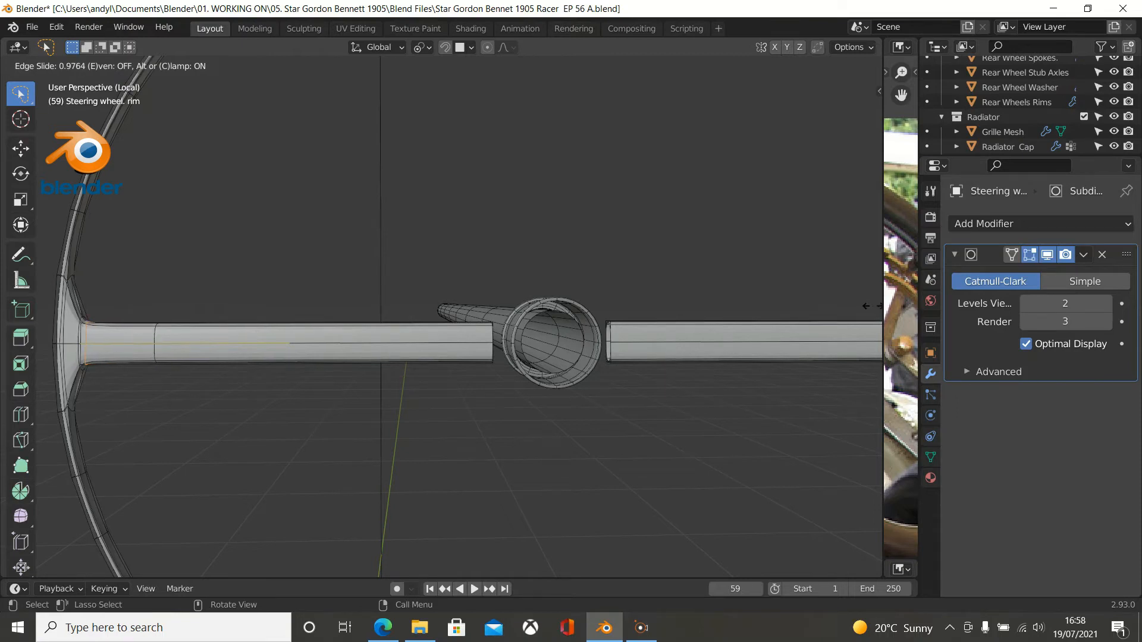
left_click(868, 306)
scroll(804, 298, "down", 1)
scroll(804, 298, "down", 2)
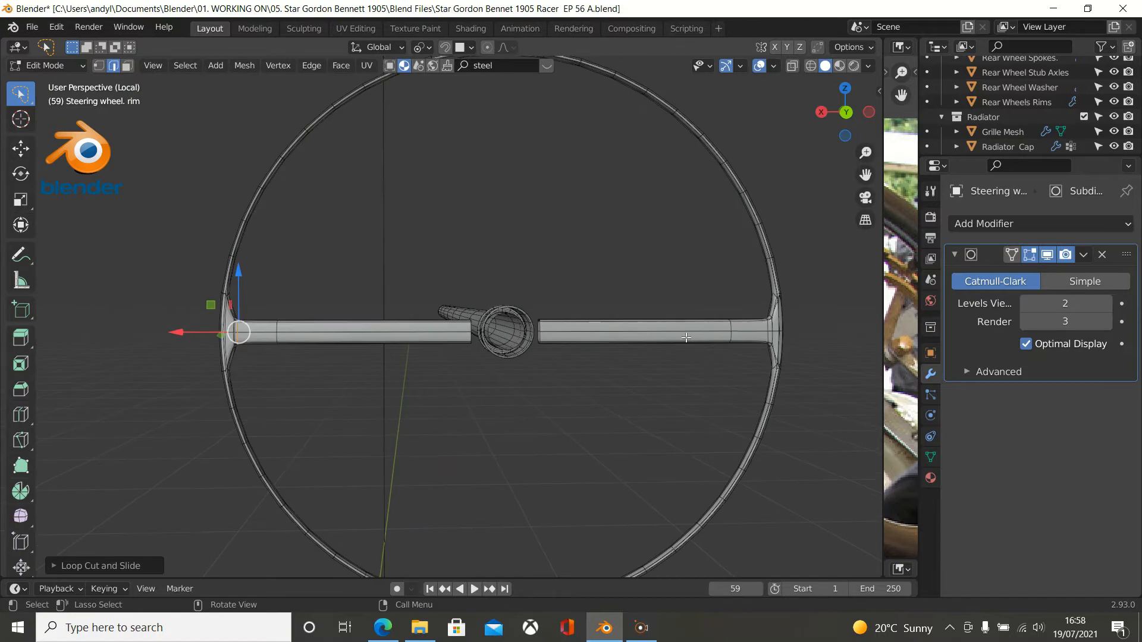
Leave mesh editing and compare the two spokes with the steering wheel reference photo.
key("Tab")
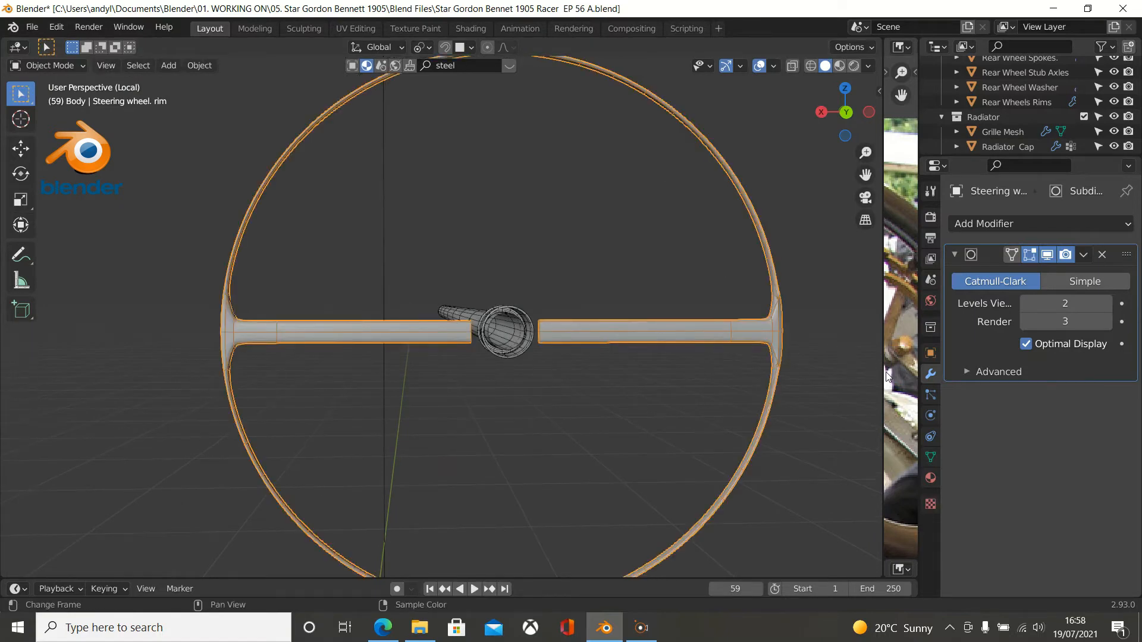
left_click_drag(883, 371, 649, 361)
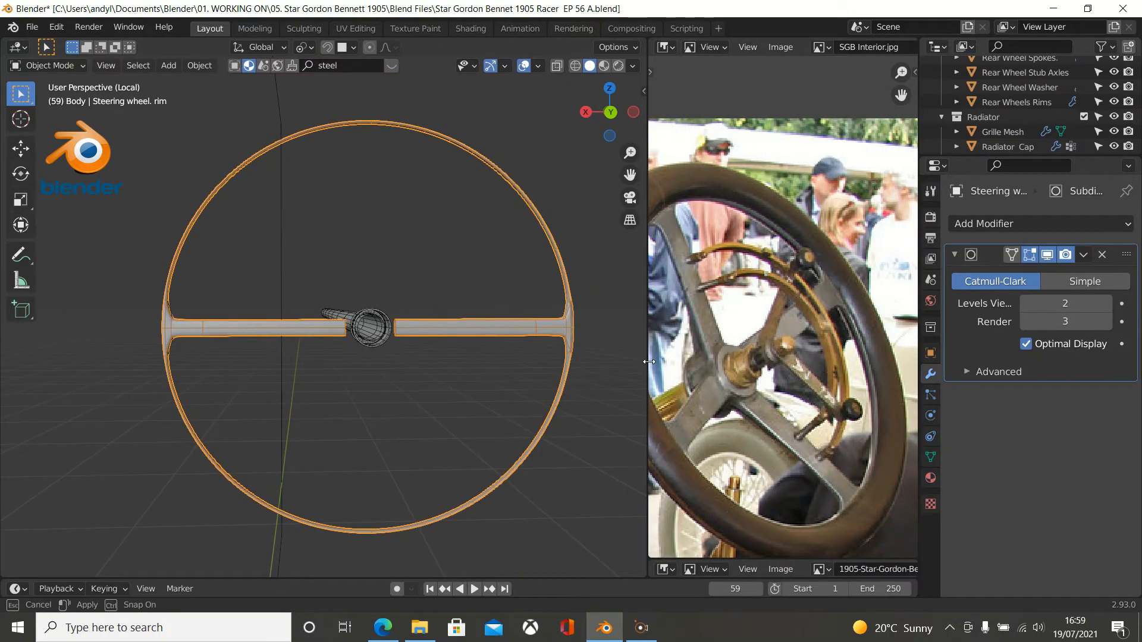
left_click_drag(648, 361, 797, 355)
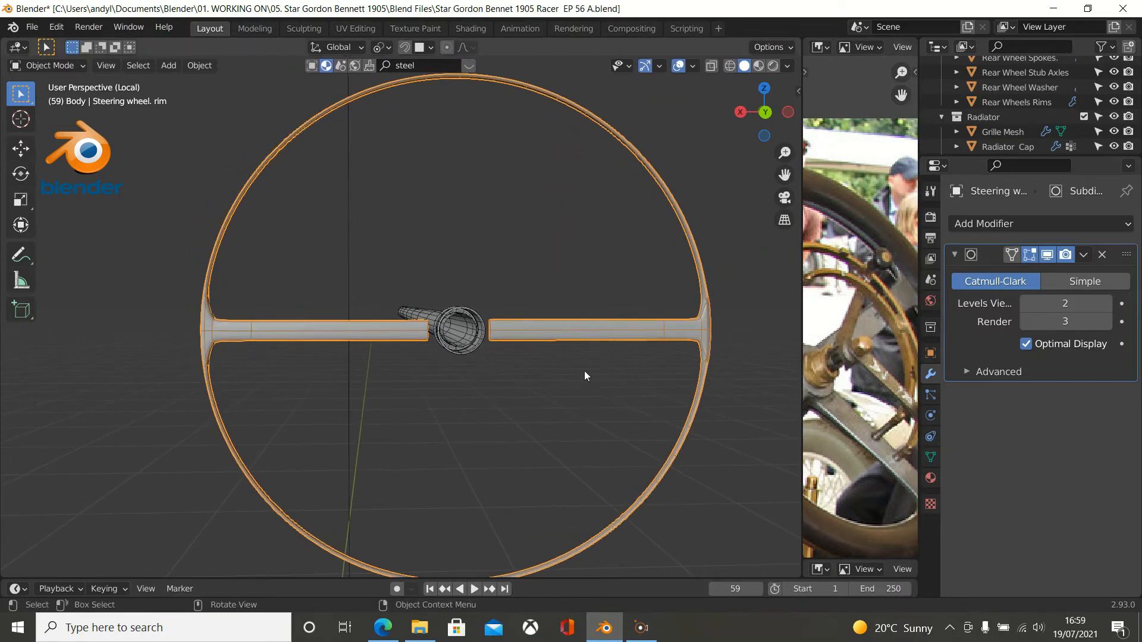
scroll(576, 362, "up", 4)
scroll(575, 364, "down", 2)
Select the TEMPLATE object at the rim lug and move it along X to the hub's centre in back view.
key("Tab")
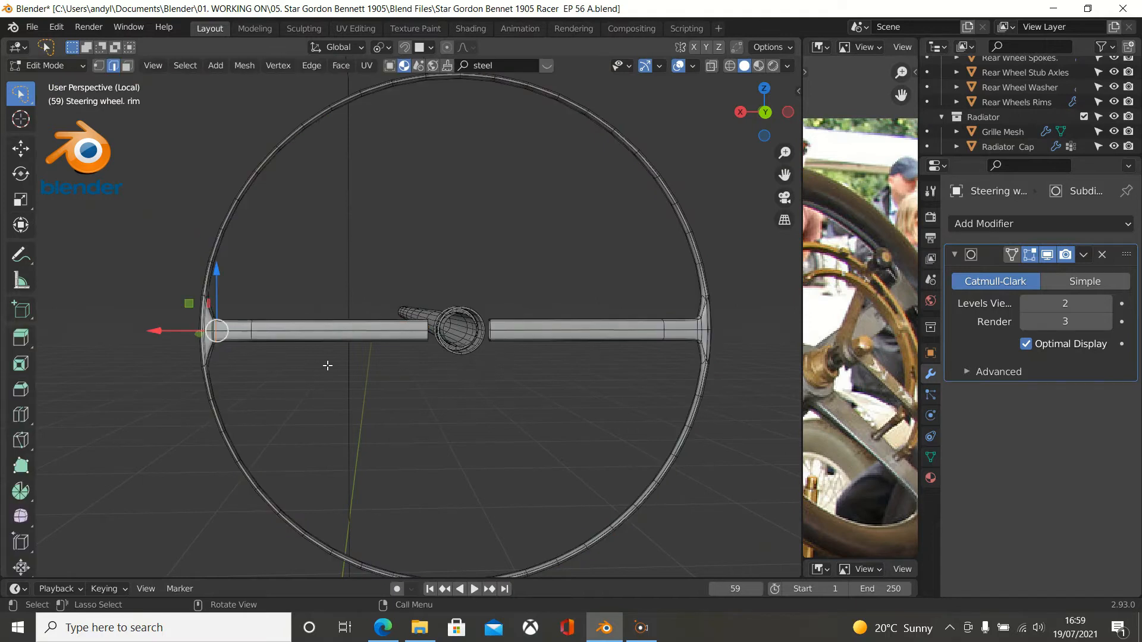
left_click(212, 321)
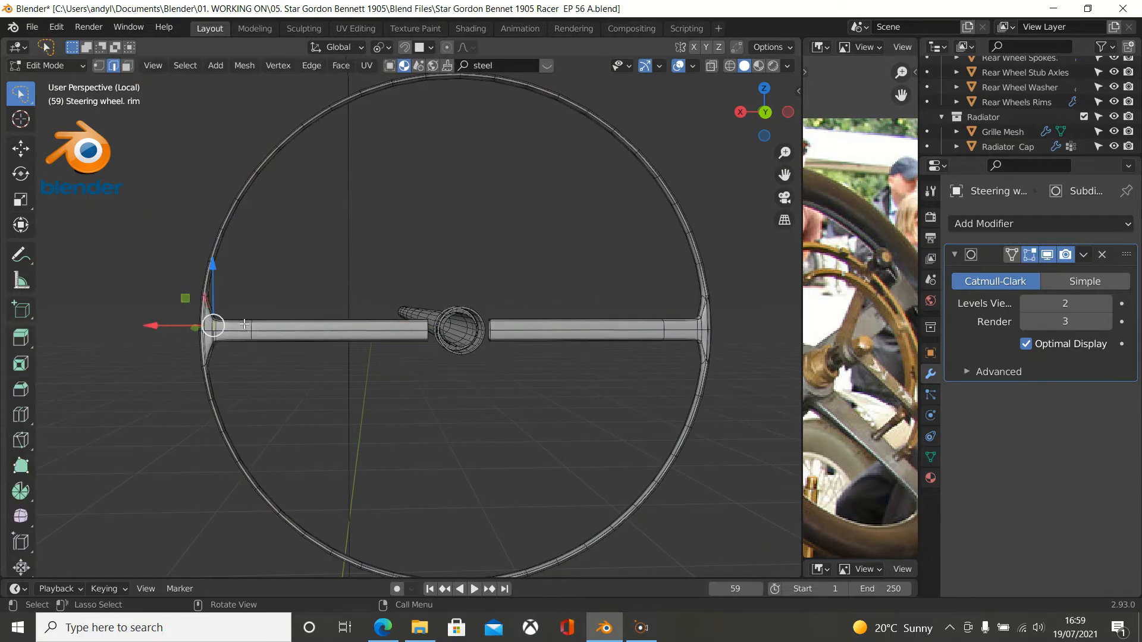
key("Tab")
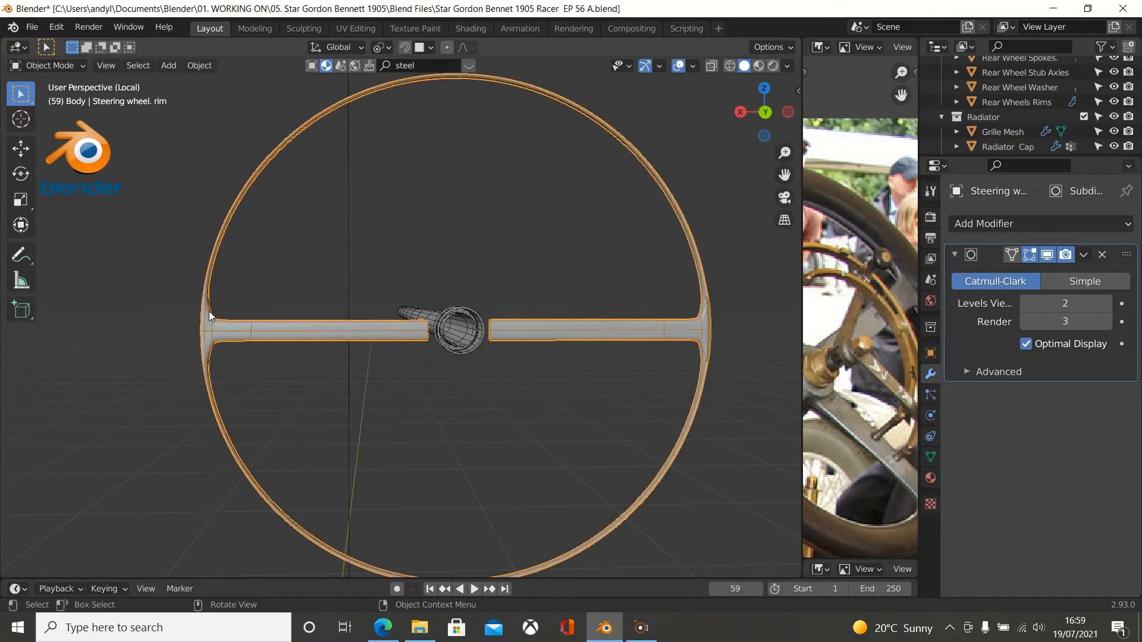
left_click(206, 324)
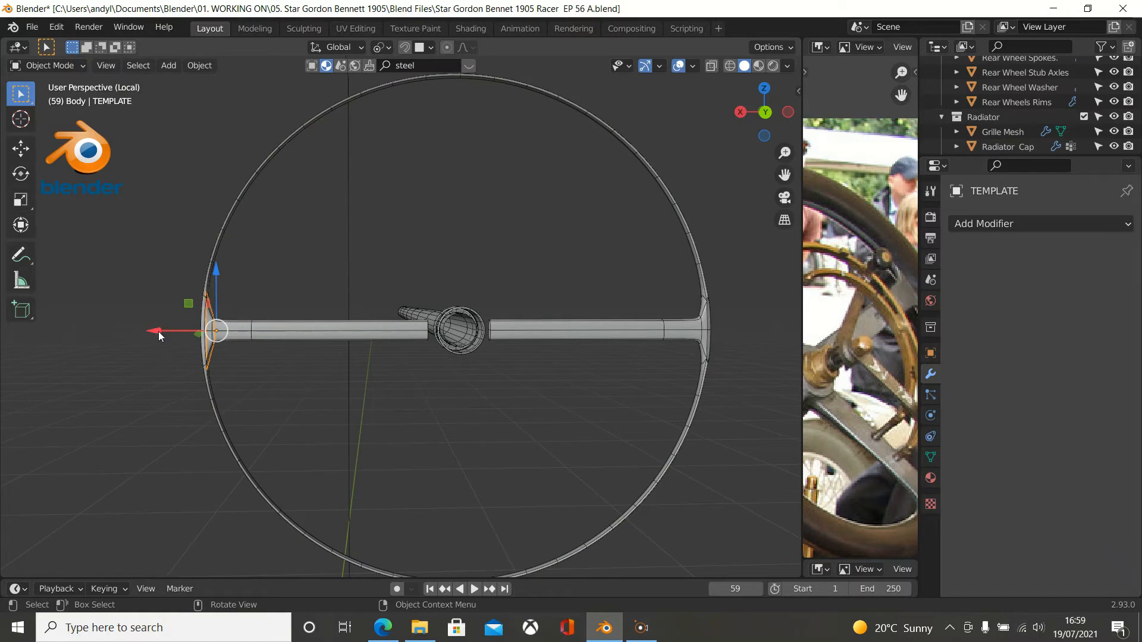
left_click_drag(158, 335, 363, 342)
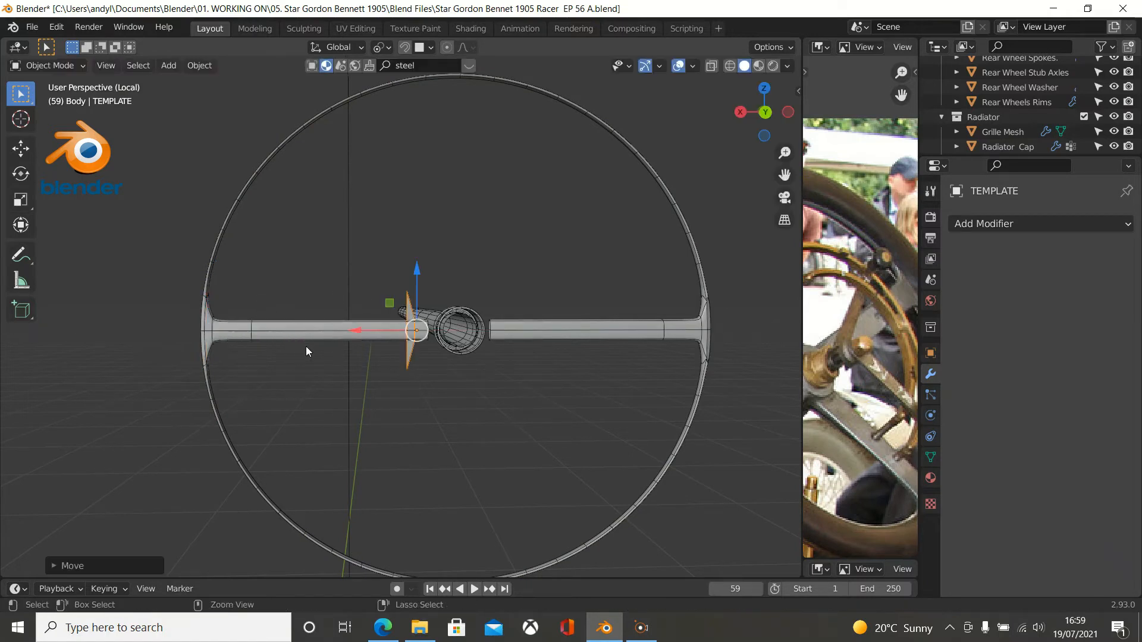
key("ctrl+KP_1")
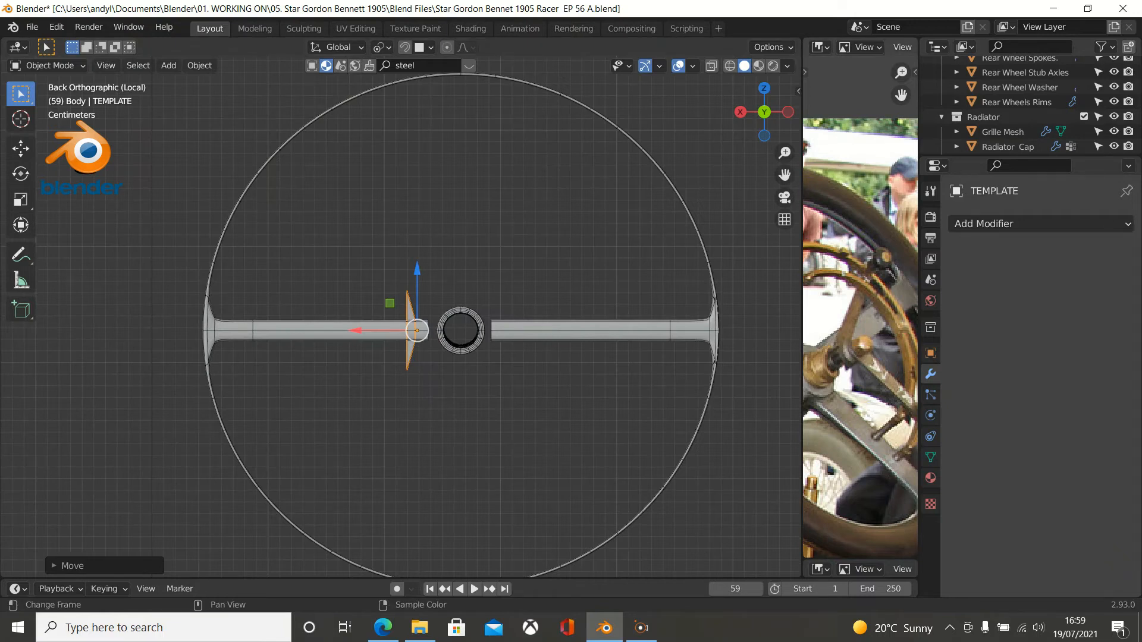
left_click_drag(376, 326, 417, 327)
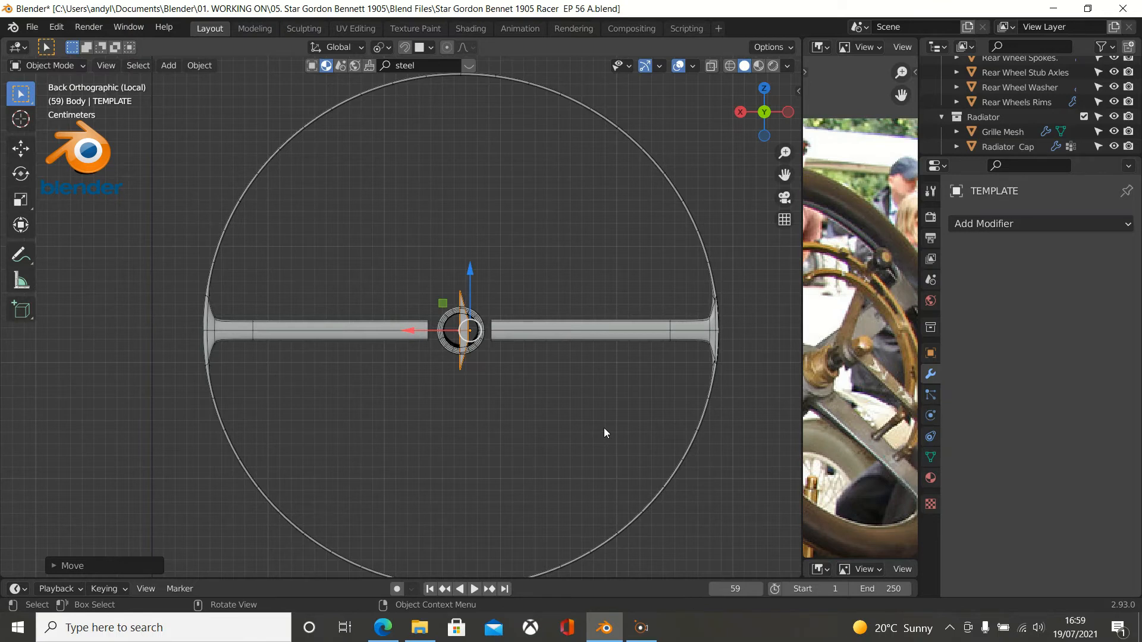
Rotate the template by -90 degrees in back view.
key("r")
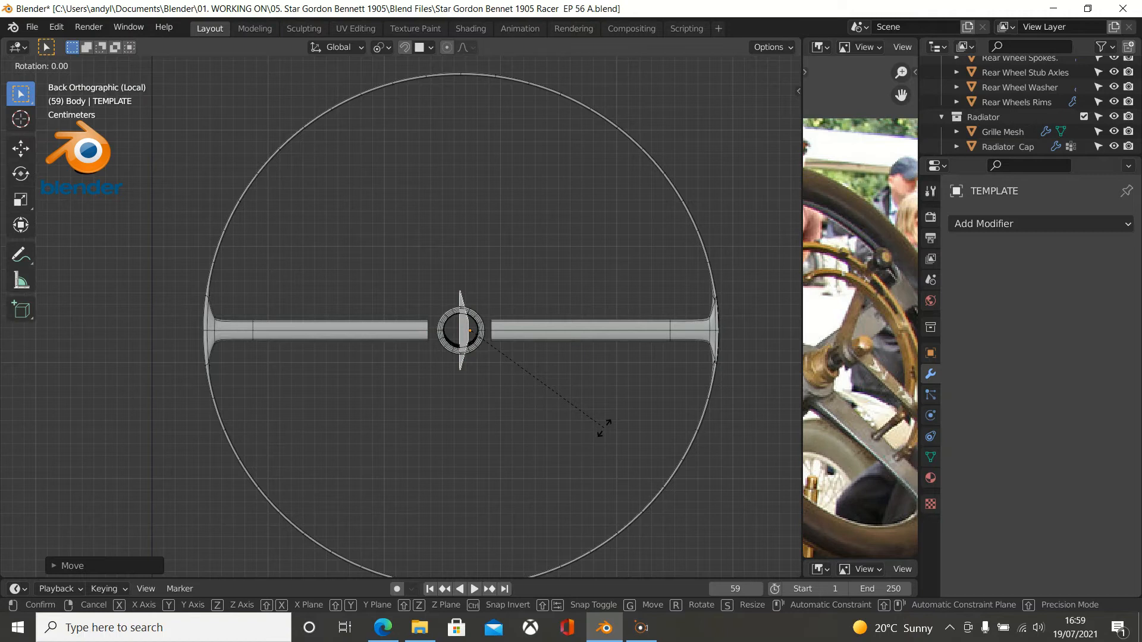
type("-90")
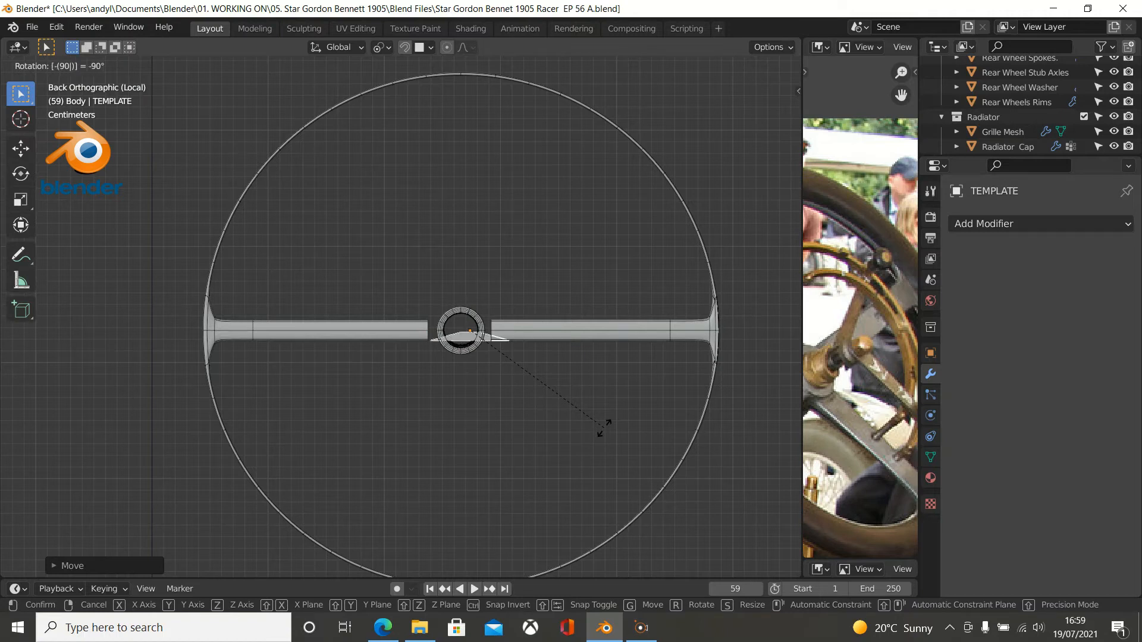
key("Return")
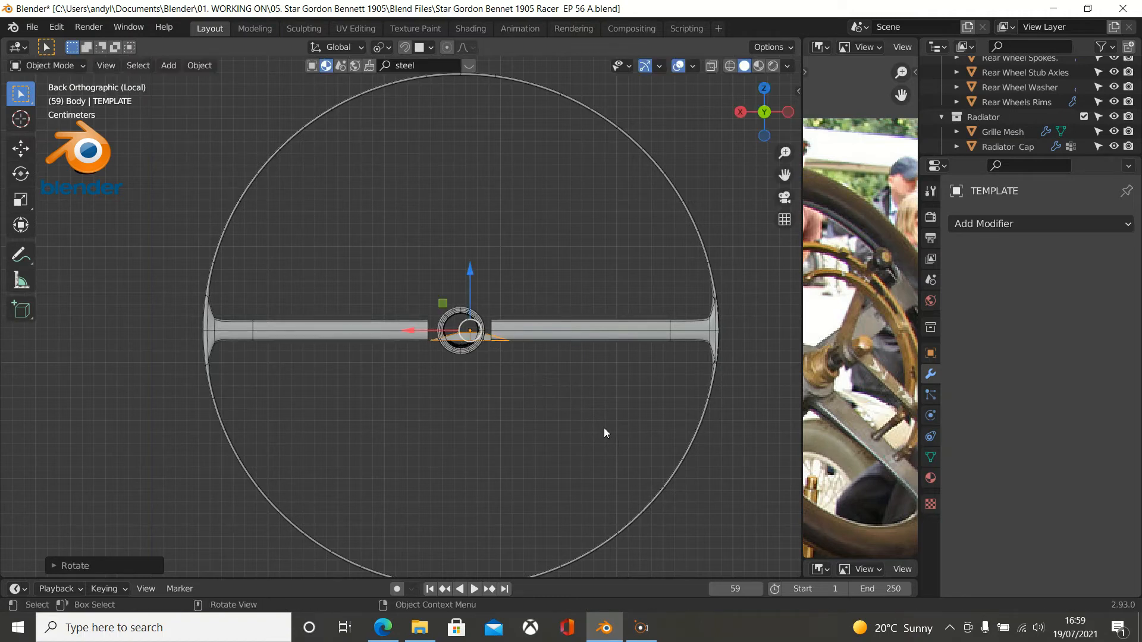
Move the TEMPLATE object down along Z so it sits clear between the hub and the bottom of the rim.
left_click_drag(469, 268, 469, 452)
middle_click_drag(476, 465, 482, 317, "shift")
scroll(484, 322, "up", 1)
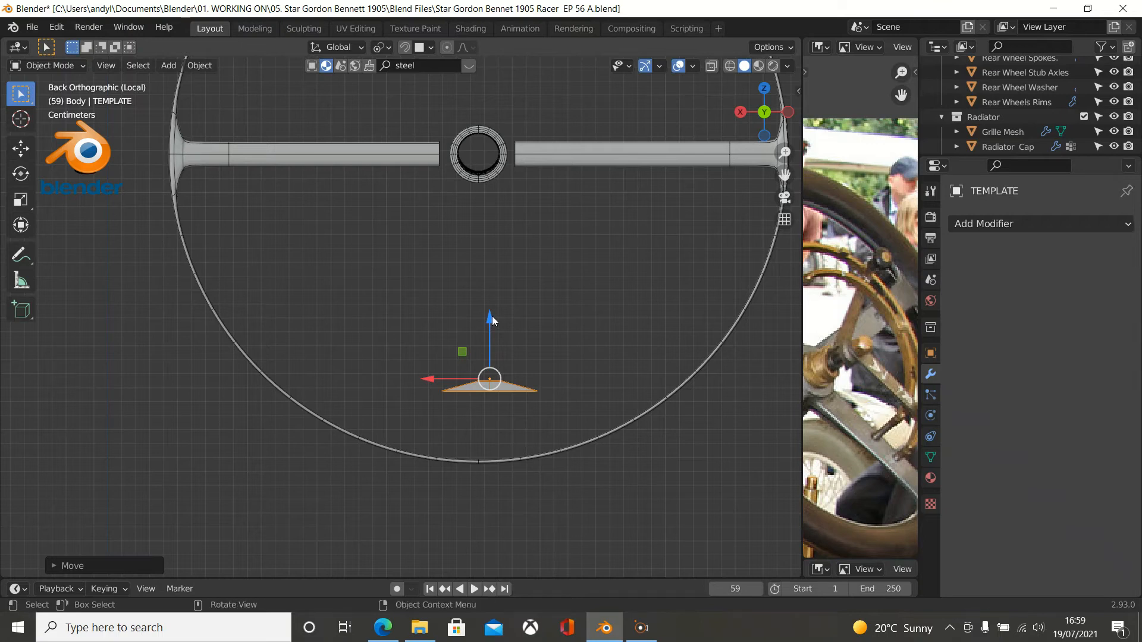
left_click_drag(489, 336, 497, 230)
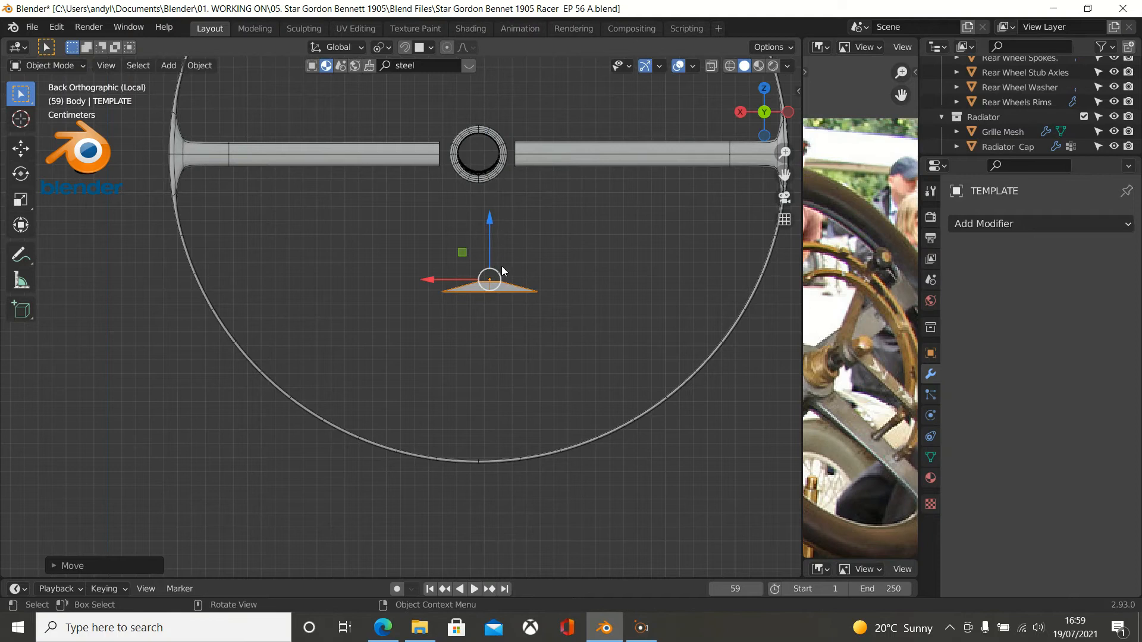
Bring the template up to just below the hub and align its centre with the hub along X.
left_click_drag(455, 280, 449, 275)
scroll(503, 238, "up", 2)
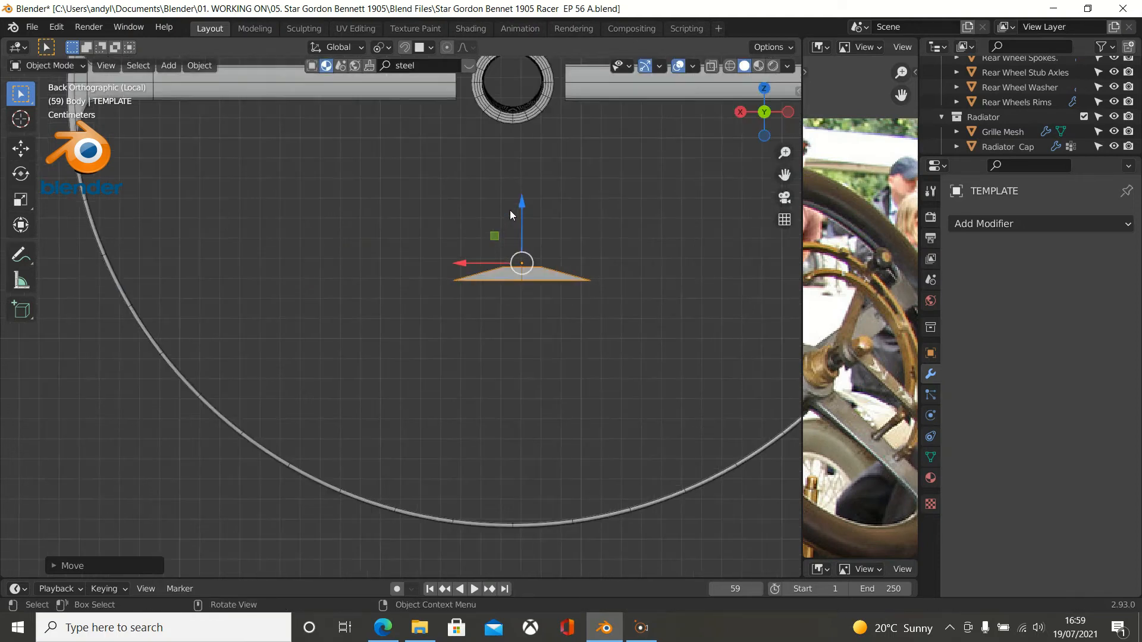
middle_click_drag(515, 196, 433, 327, "shift")
scroll(447, 265, "up", 1)
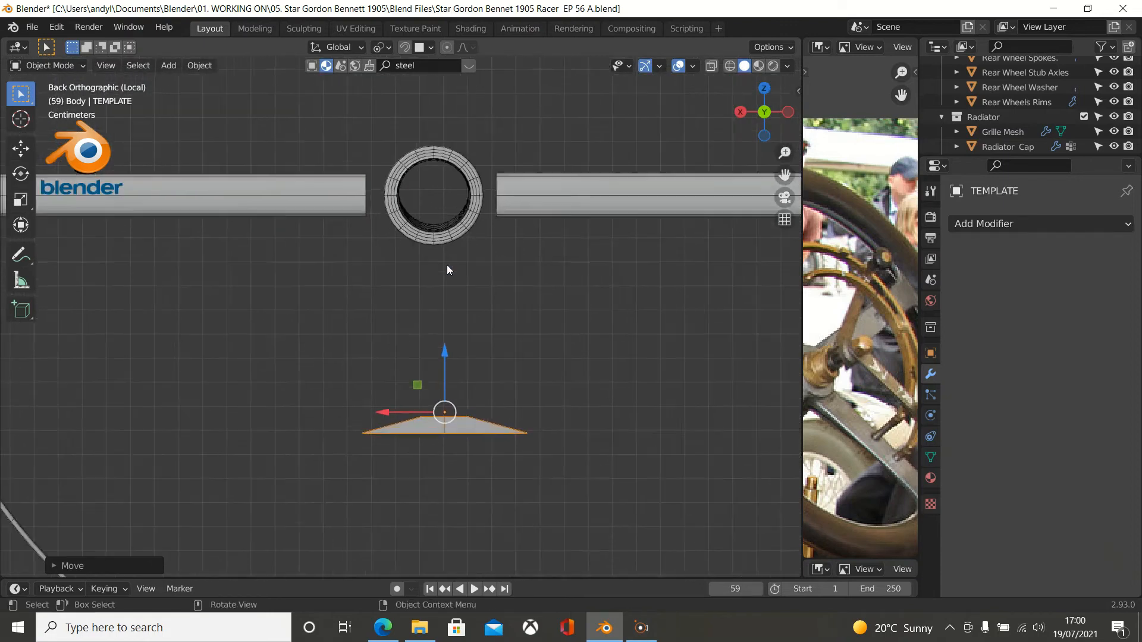
scroll(449, 255, "up", 1)
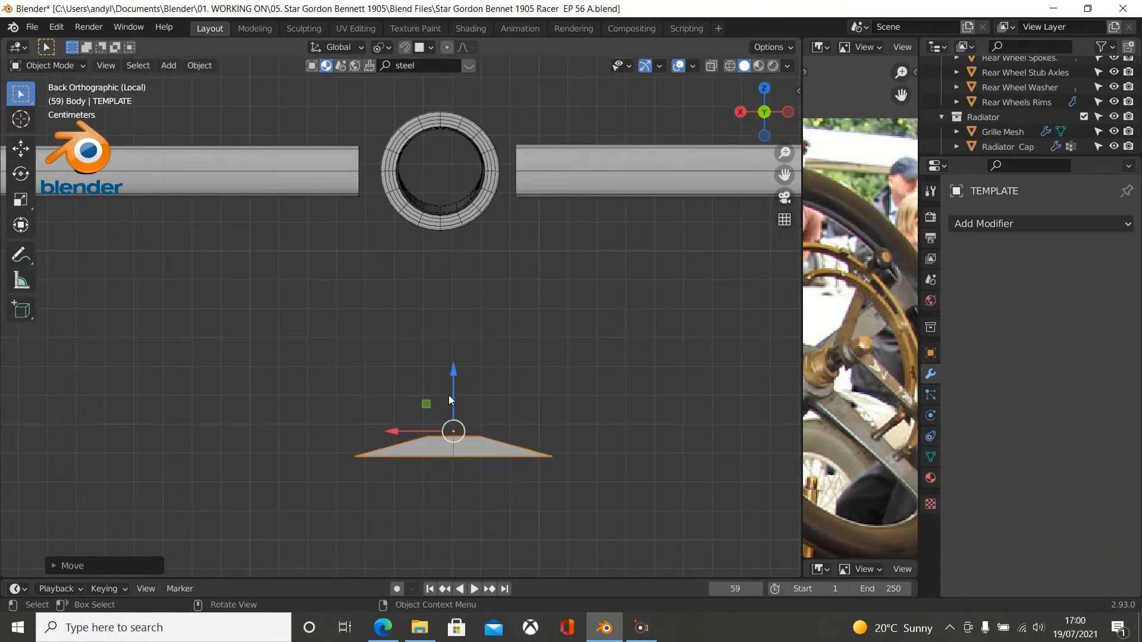
left_click_drag(453, 386, 444, 259)
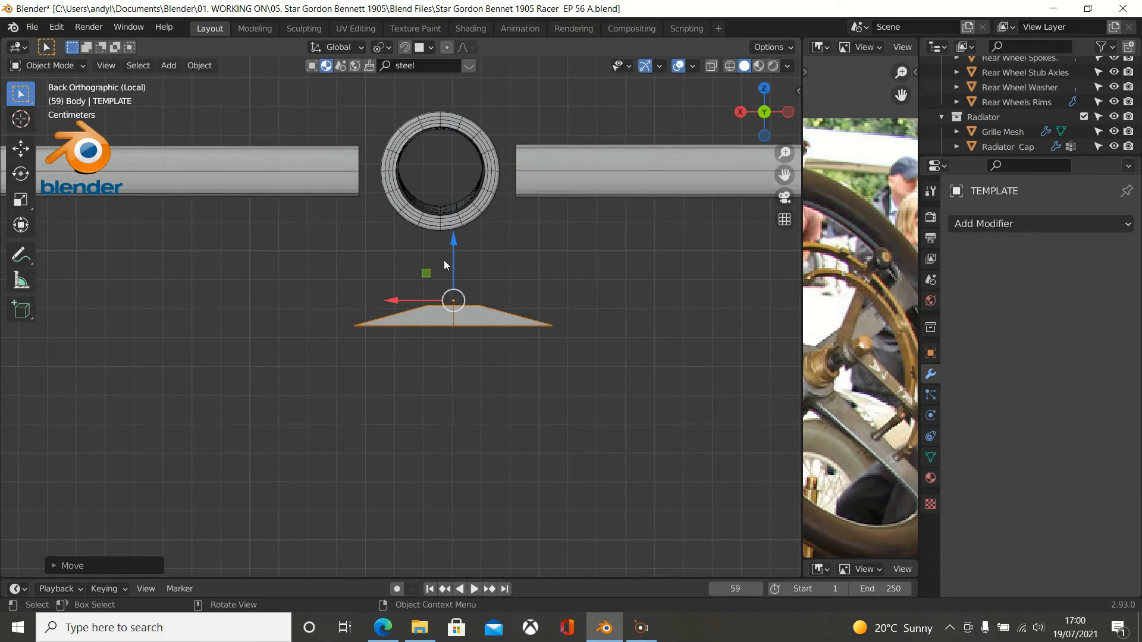
left_click_drag(408, 302, 390, 301)
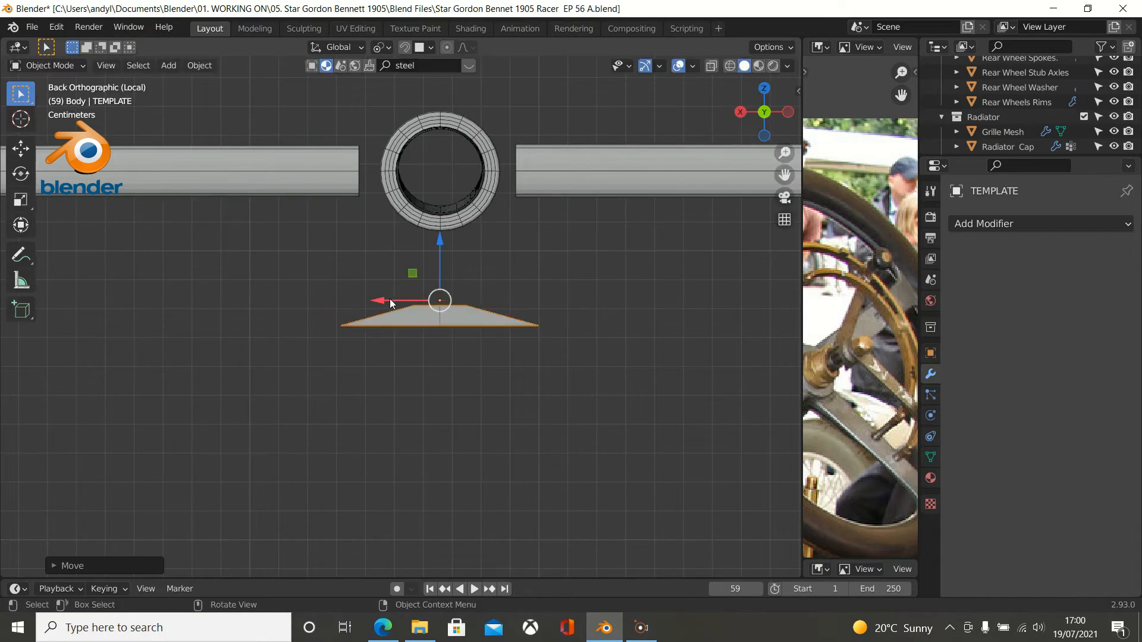
left_click(376, 309)
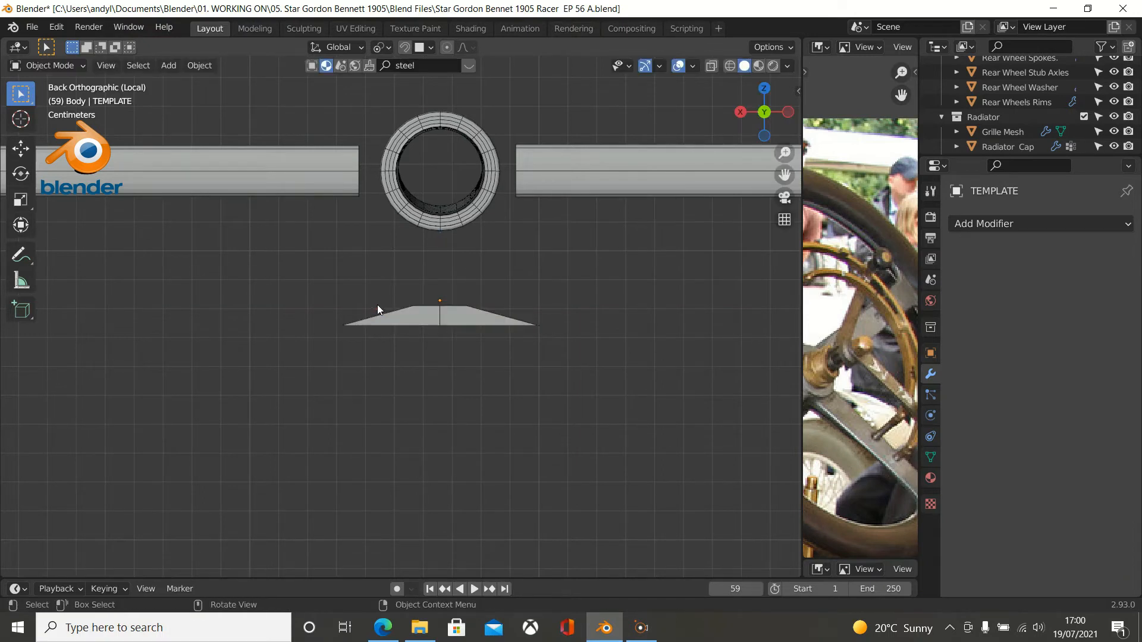
left_click(418, 315)
left_click_drag(401, 301, 403, 296)
scroll(486, 277, "down", 2)
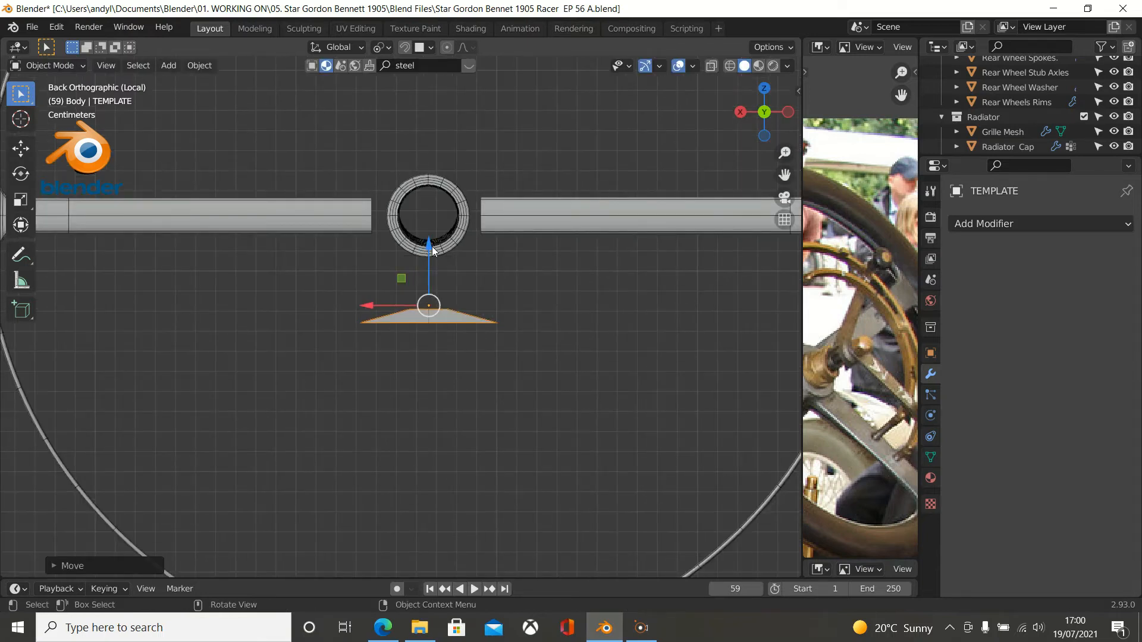
Move the template down along Z until it sits just above the bottom of the steering wheel rim.
left_click_drag(430, 249, 466, 442)
middle_click_drag(476, 384, 479, 255, "shift")
scroll(480, 263, "up", 5)
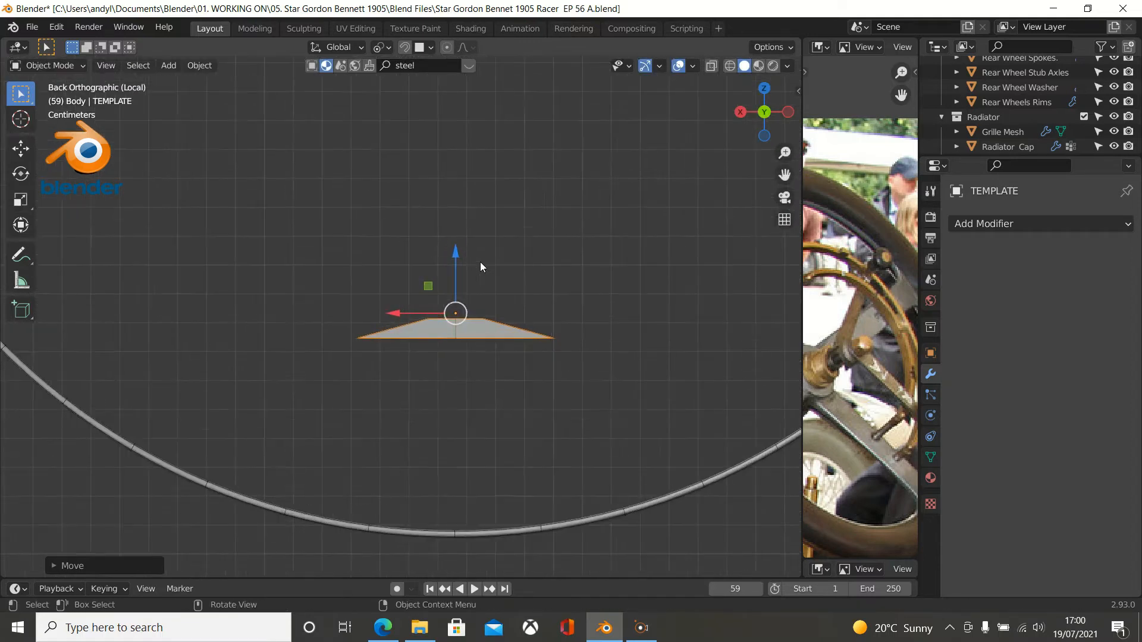
left_click_drag(494, 248, 489, 305, "shift")
left_click_drag(490, 252, 502, 409)
middle_click_drag(494, 345, 444, 212, "shift")
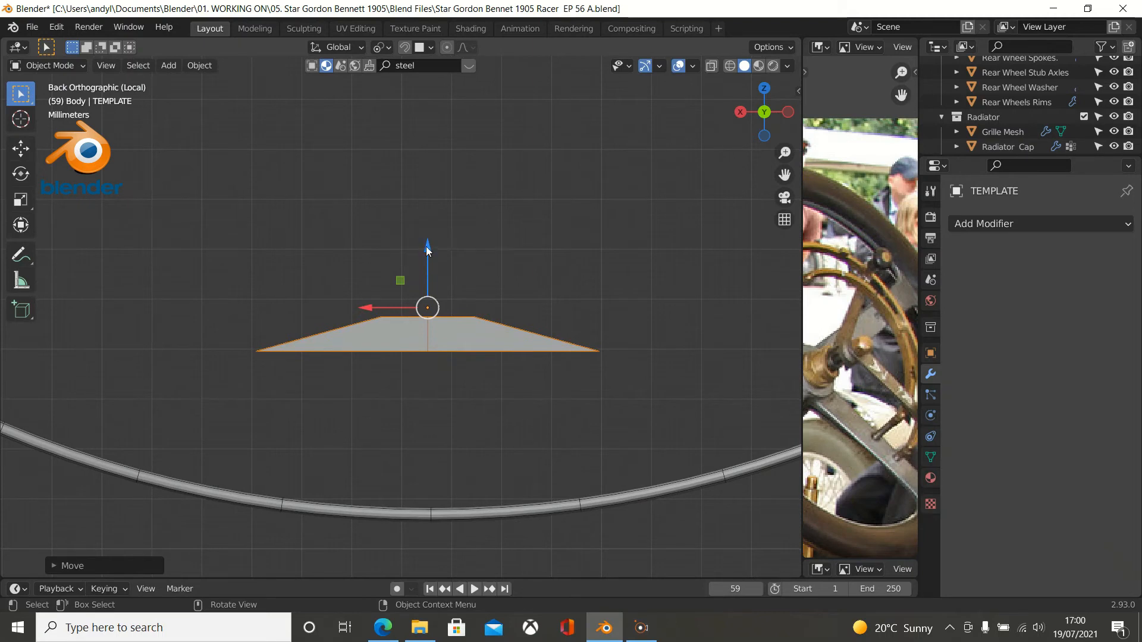
left_click_drag(426, 249, 430, 394)
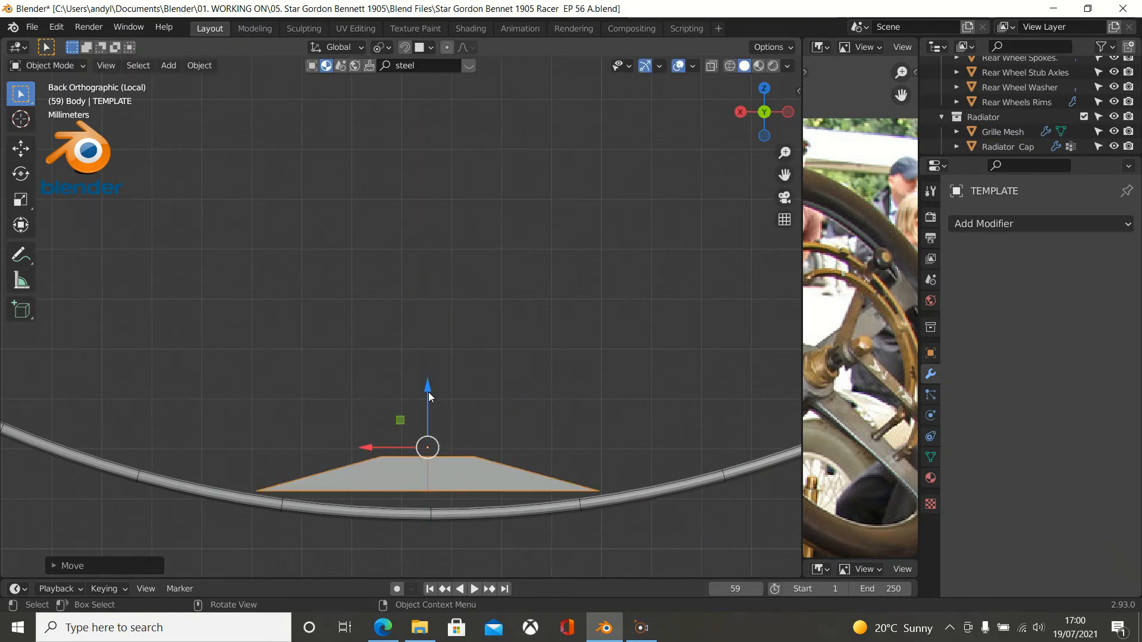
Add the steering wheel rim to the selection and edit both meshes together in vertex selection mode.
left_click(420, 510, "shift")
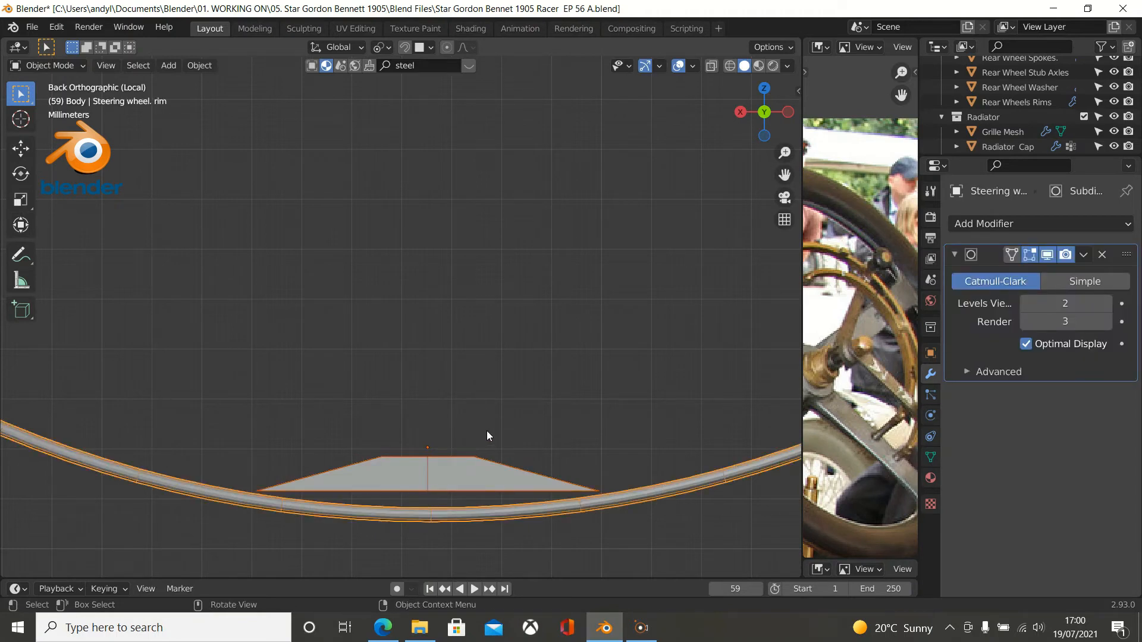
key("Tab")
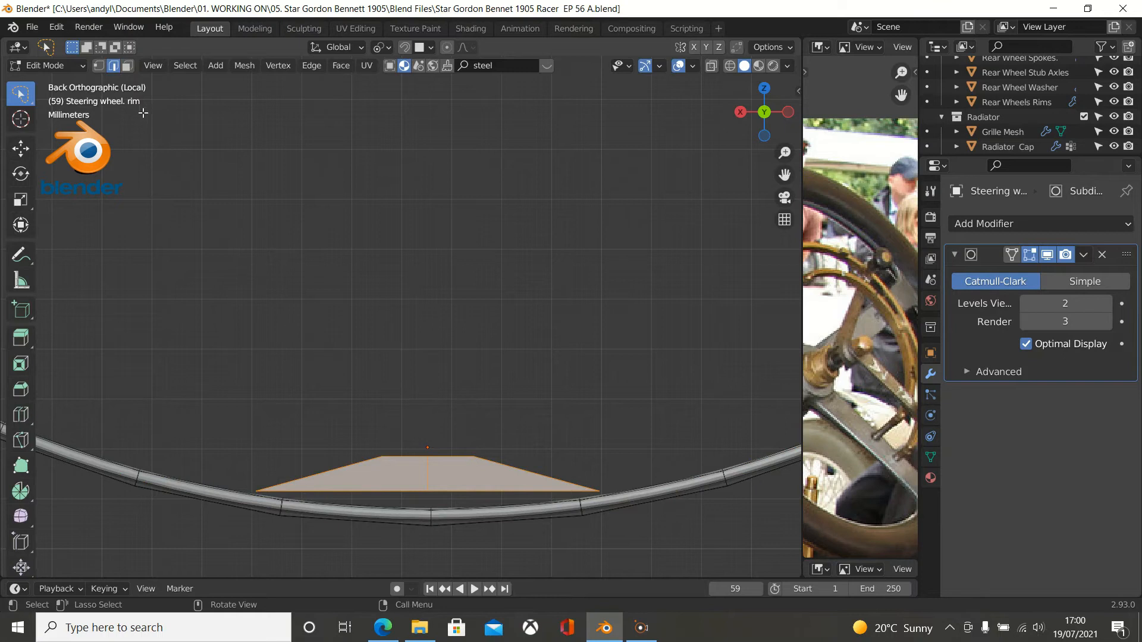
left_click(95, 66)
scroll(357, 392, "up", 2)
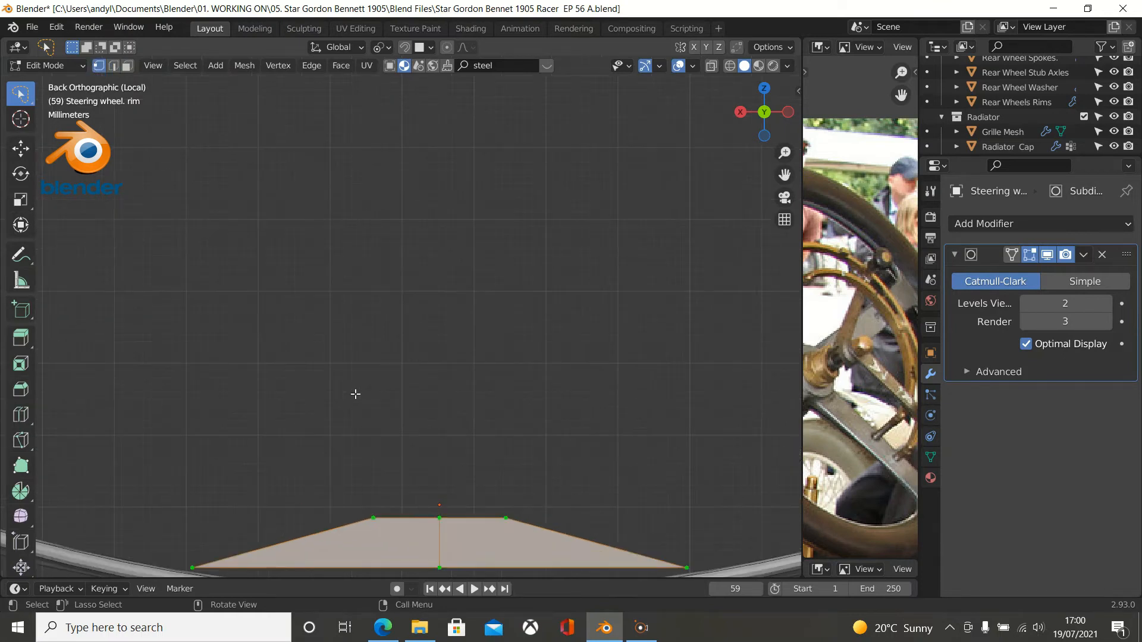
middle_click_drag(357, 393, 355, 163, "shift")
scroll(420, 229, "up", 1)
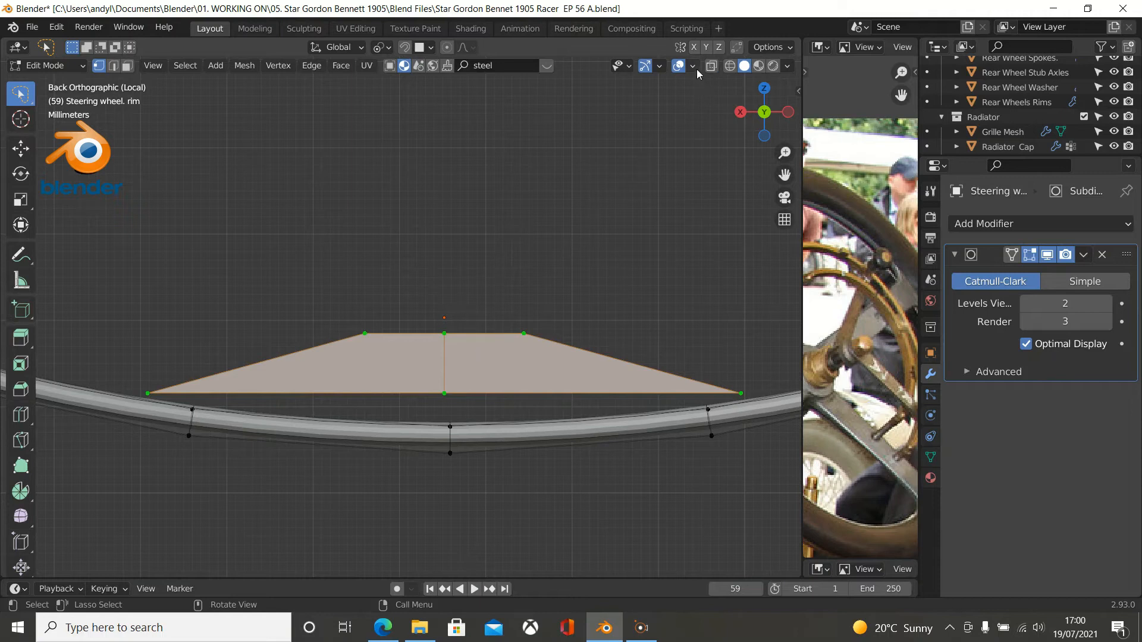
Turn off the Move object gizmo for the viewport.
left_click(660, 66)
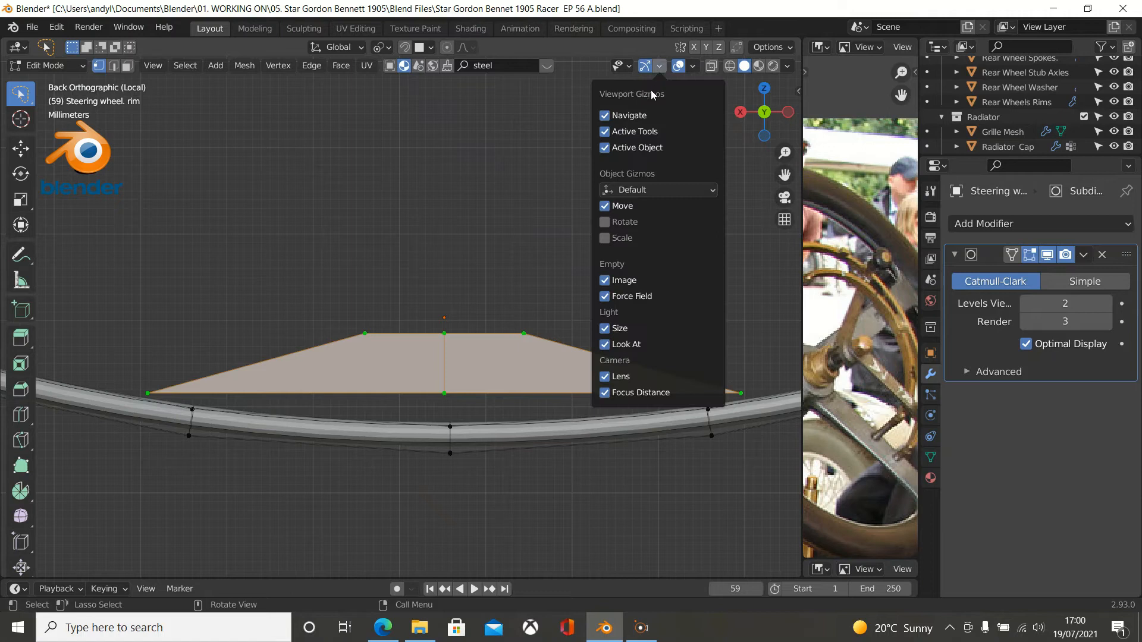
left_click(619, 211)
scroll(487, 255, "down", 8)
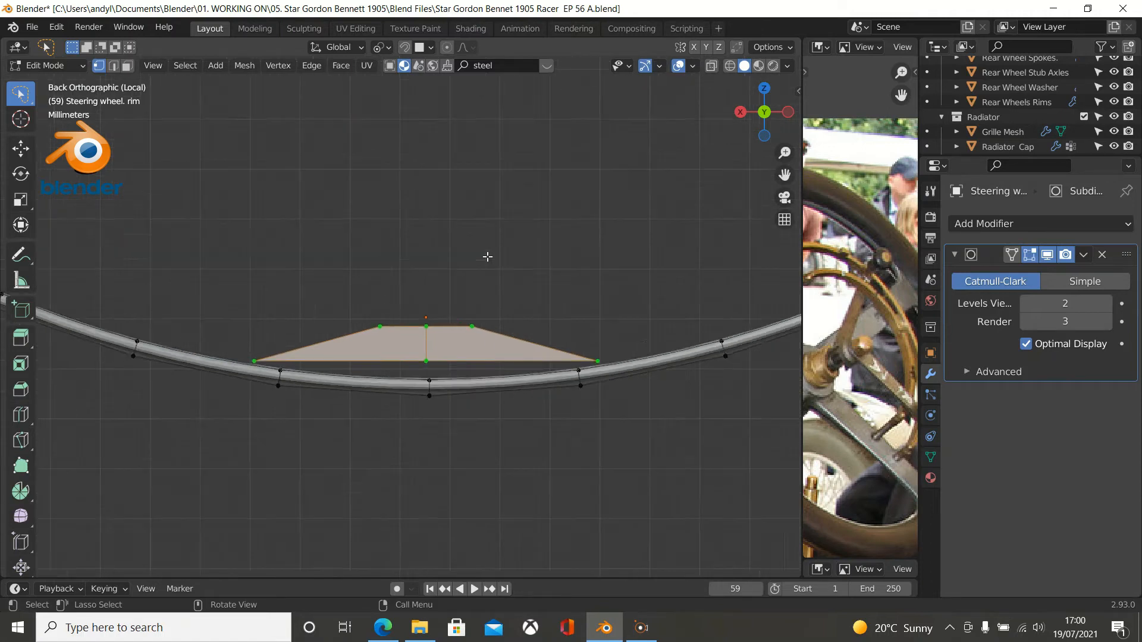
scroll(487, 257, "down", 6)
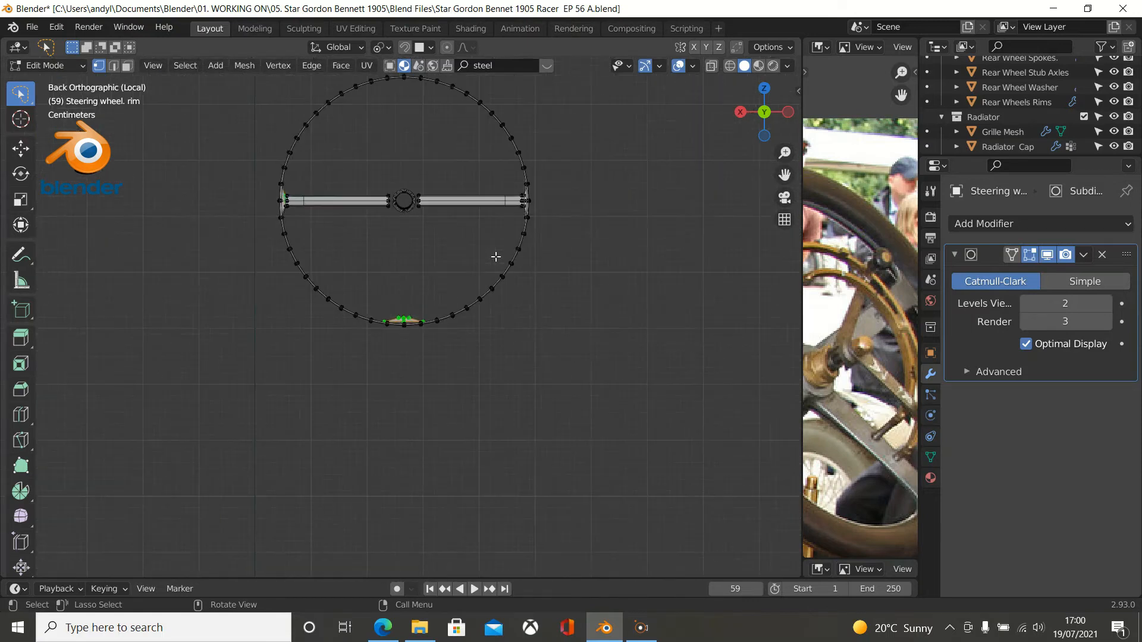
scroll(495, 256, "up", 3)
scroll(495, 257, "up", 10)
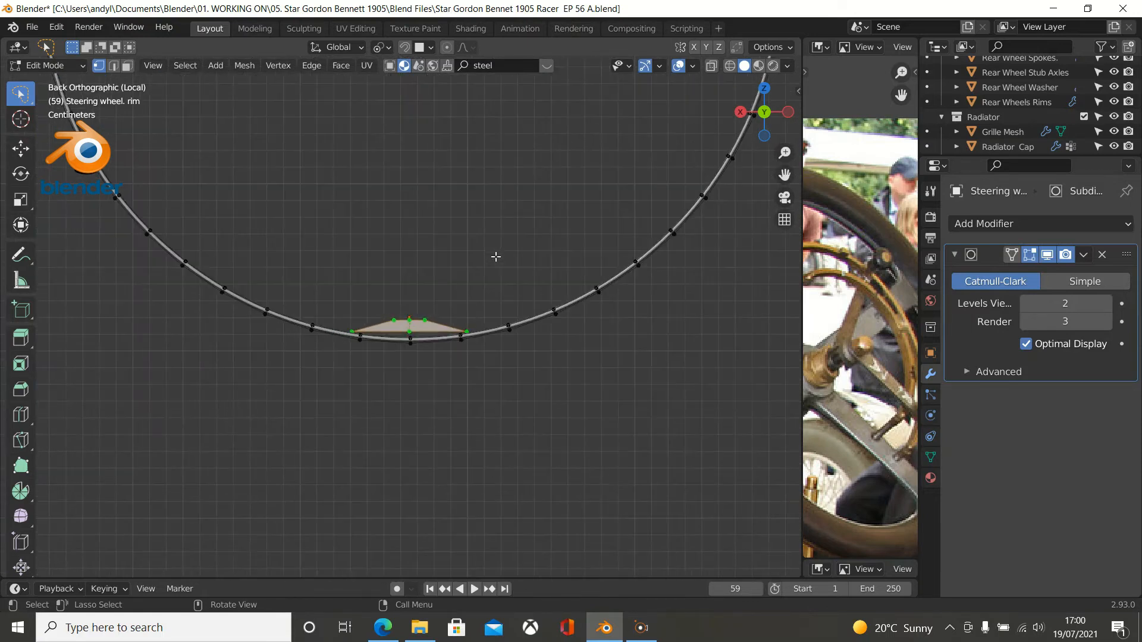
scroll(496, 256, "up", 4)
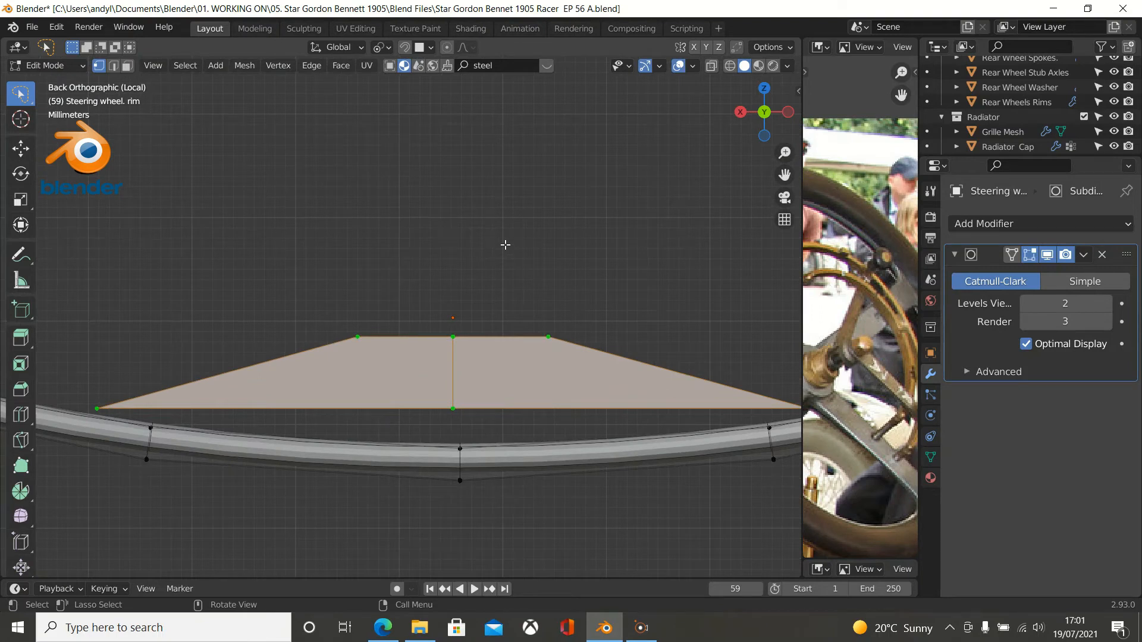
left_click(660, 67)
left_click(659, 66)
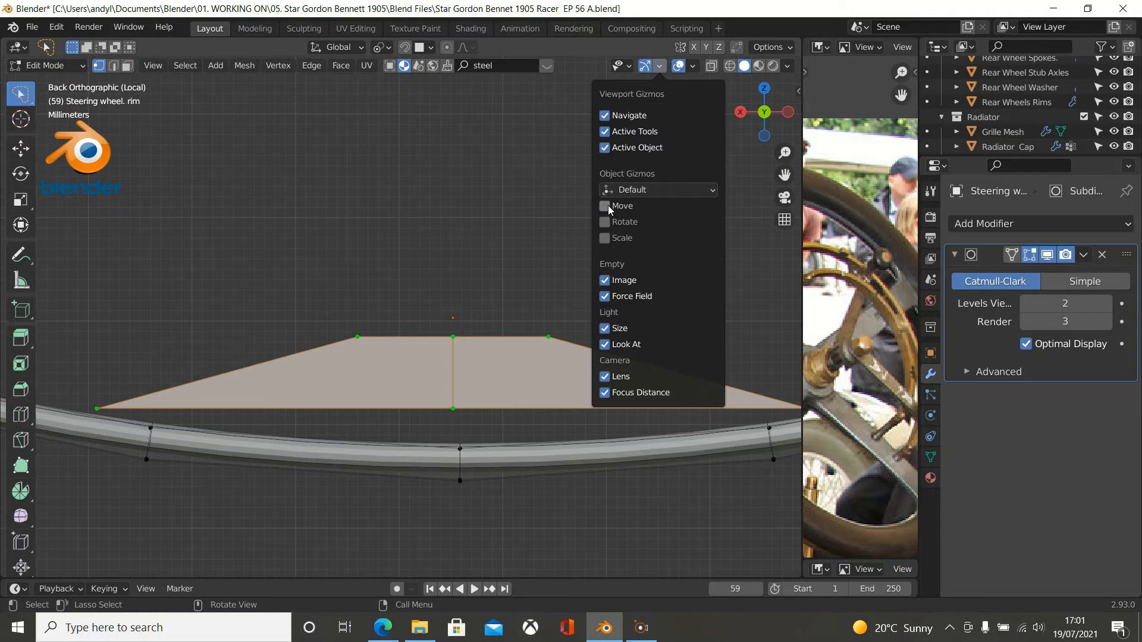
scroll(466, 234, "down", 8)
scroll(479, 238, "down", 10)
key("KP_Decimal")
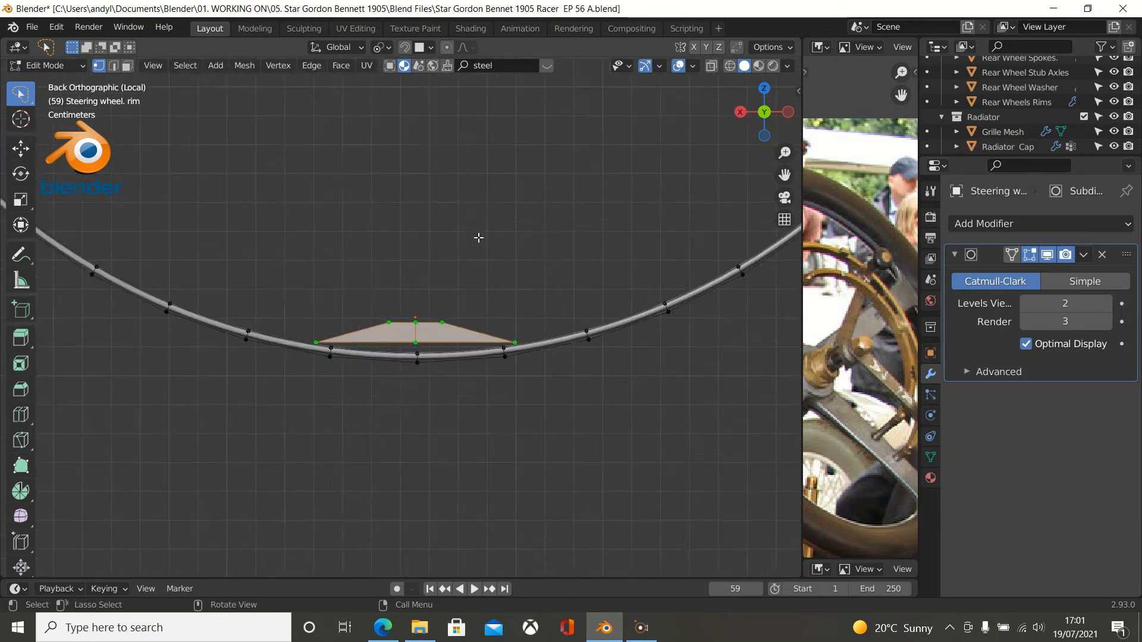
scroll(478, 238, "up", 4)
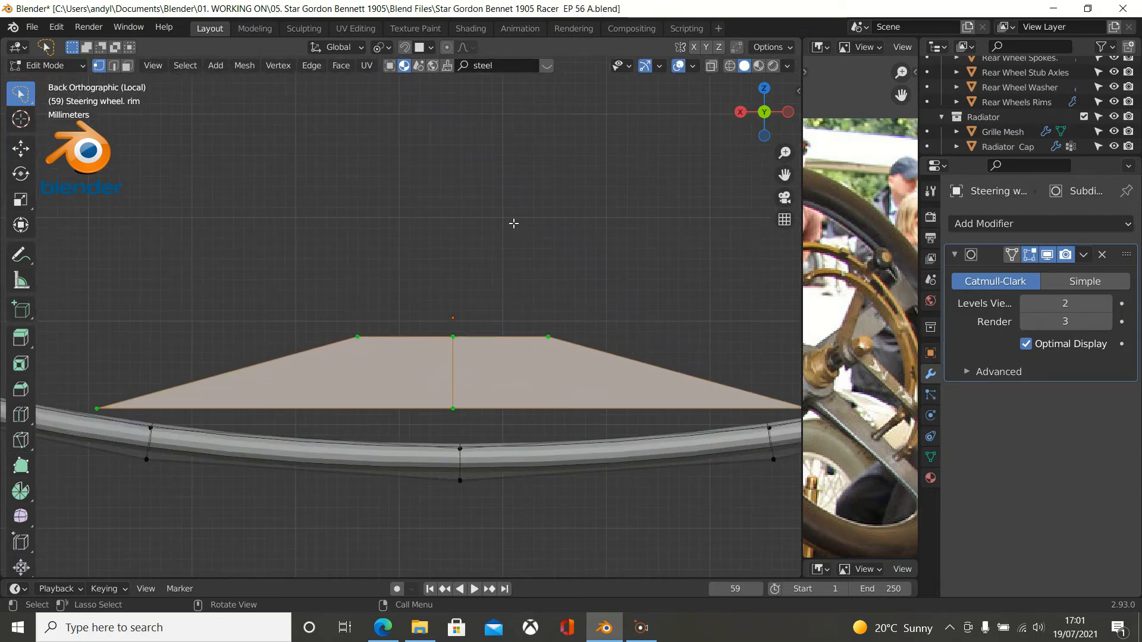
Lower the selected template geometry along Z by about 0.0013 m toward the rim.
key("g")
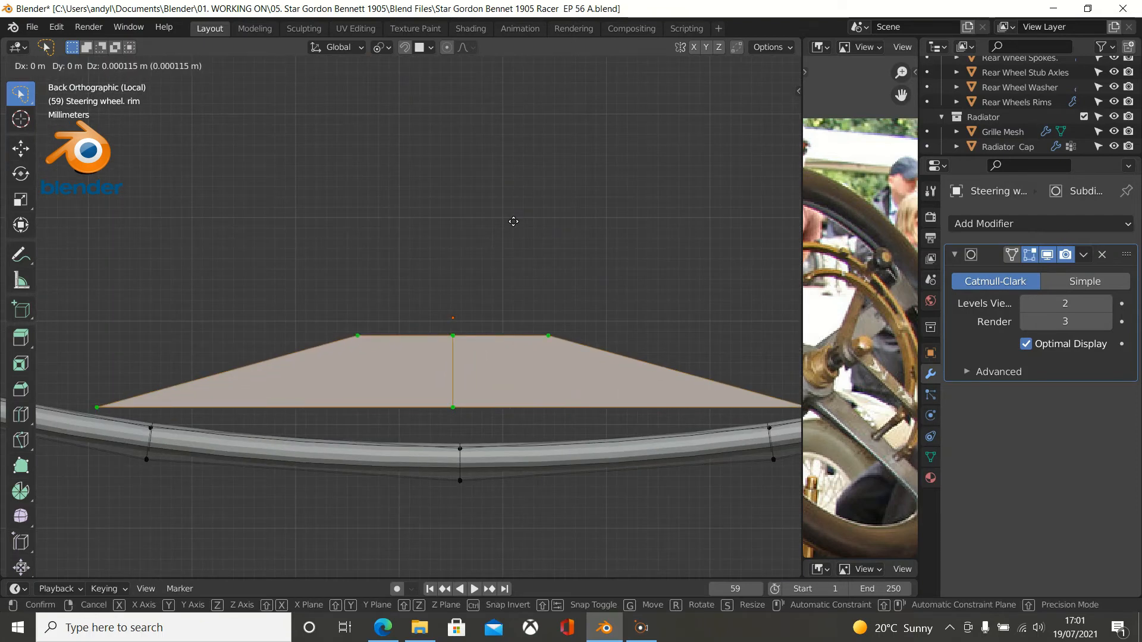
key("z")
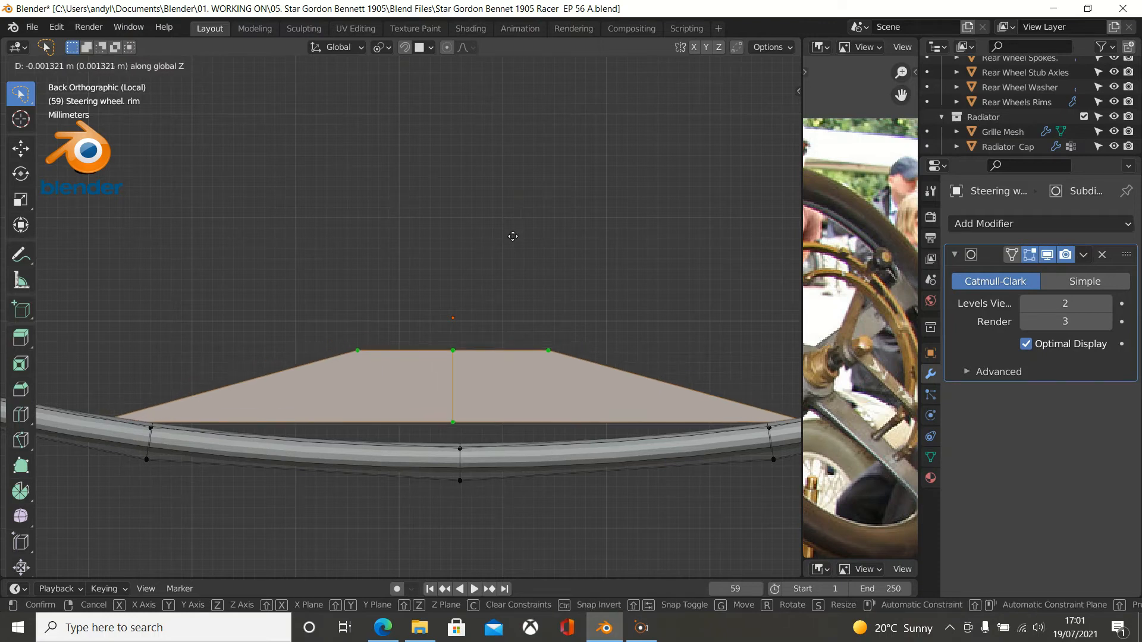
left_click(513, 236)
Switch to wireframe shading and lower the template about 0.0004 m more along Z so its outer corners overlap the rim.
key("z")
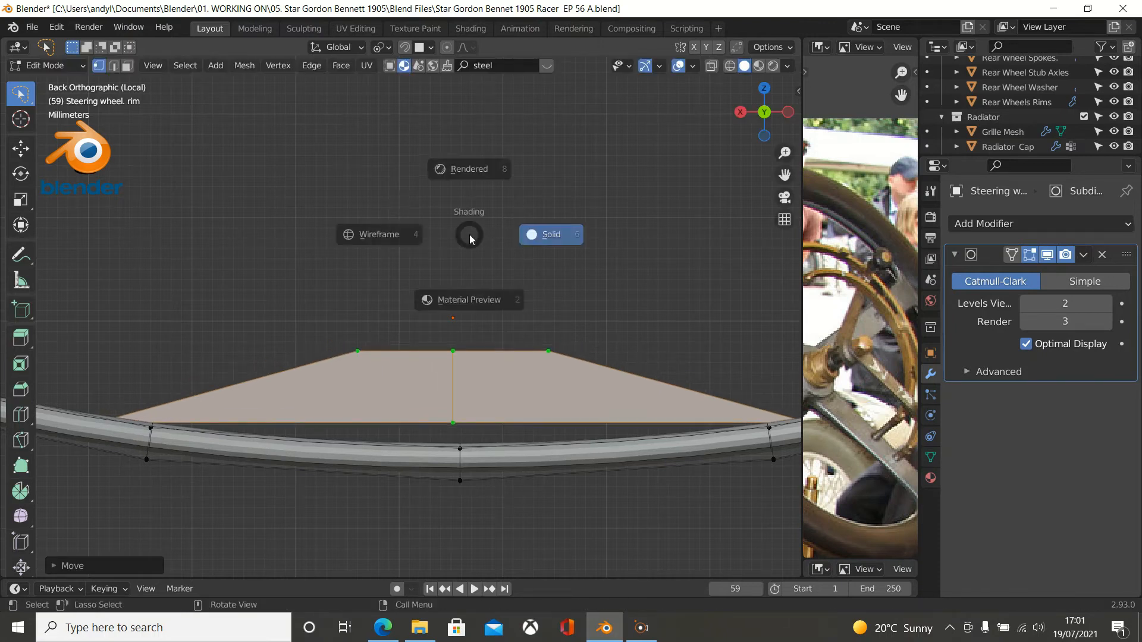
left_click(367, 236)
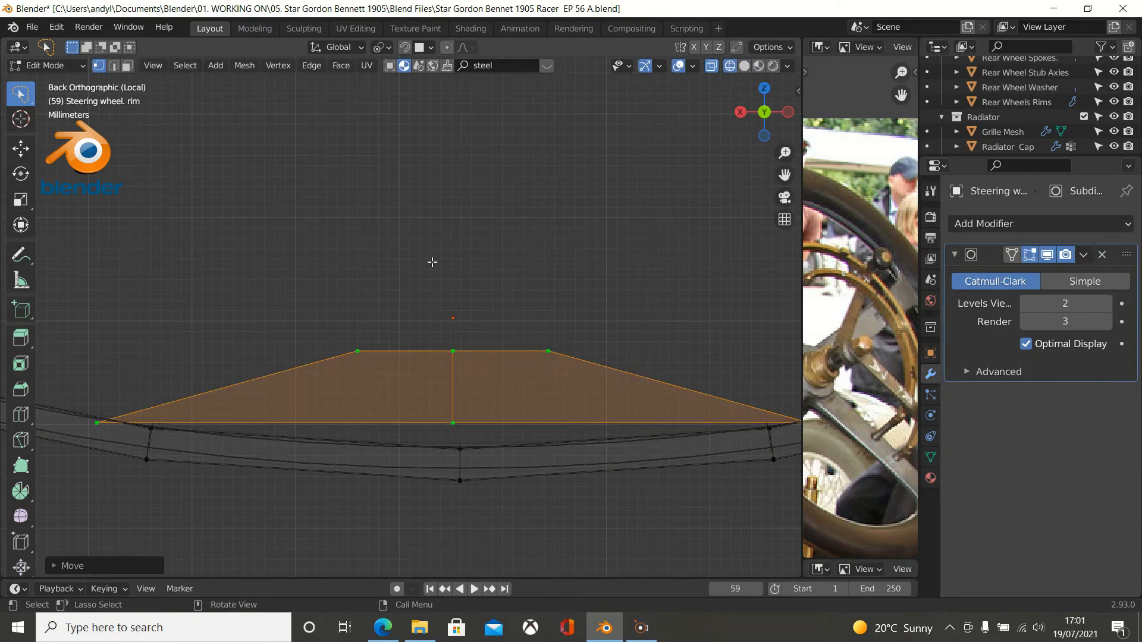
scroll(457, 246, "up", 1)
middle_click_drag(457, 245, 718, 119, "shift")
scroll(428, 258, "up", 5)
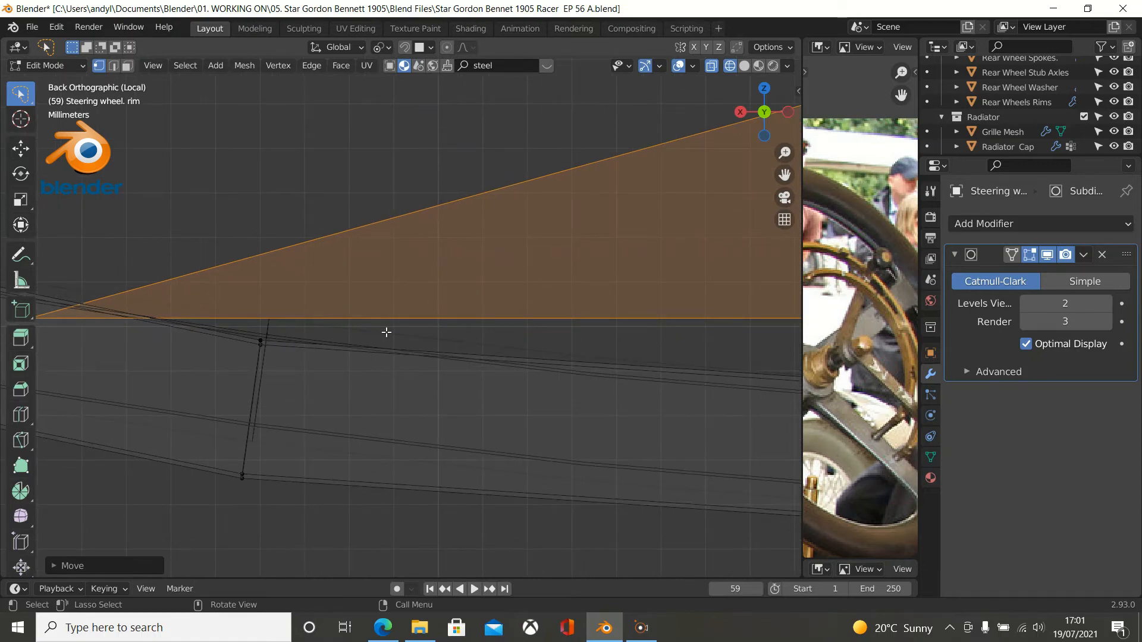
key("g")
key("z")
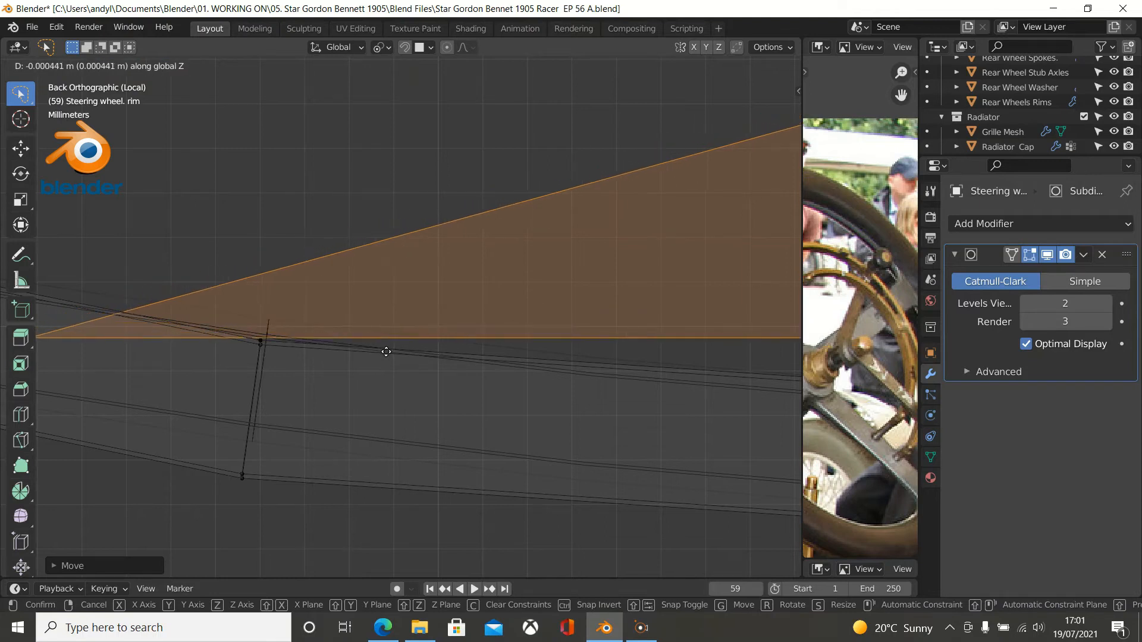
left_click(386, 349)
Return to solid shading and view the template against the rim at an angle.
scroll(468, 299, "down", 2)
scroll(468, 297, "down", 3)
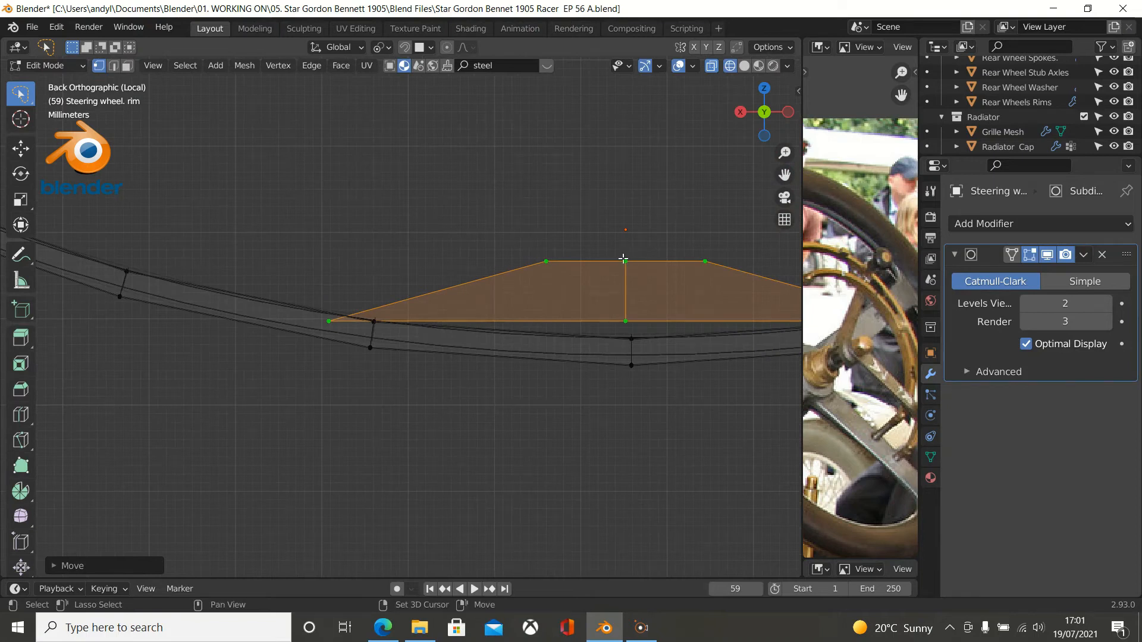
scroll(588, 292, "down", 5)
mouse_move(499, 336)
middle_mouse_down()
mouse_move(396, 376)
mouse_move(461, 353)
middle_mouse_up()
key("z")
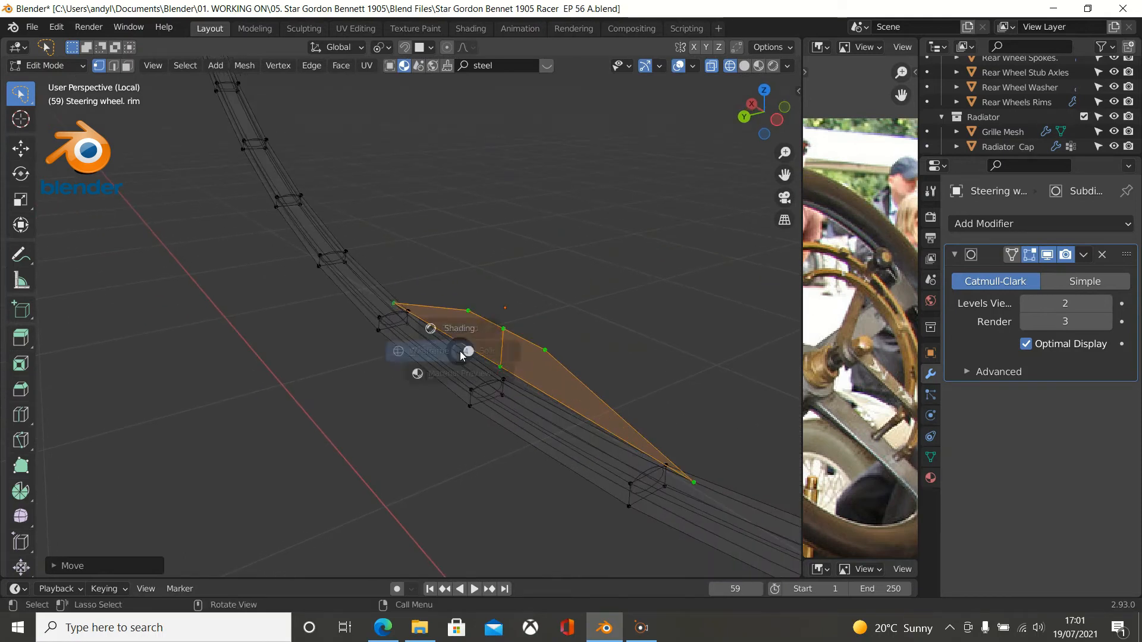
left_click(545, 347)
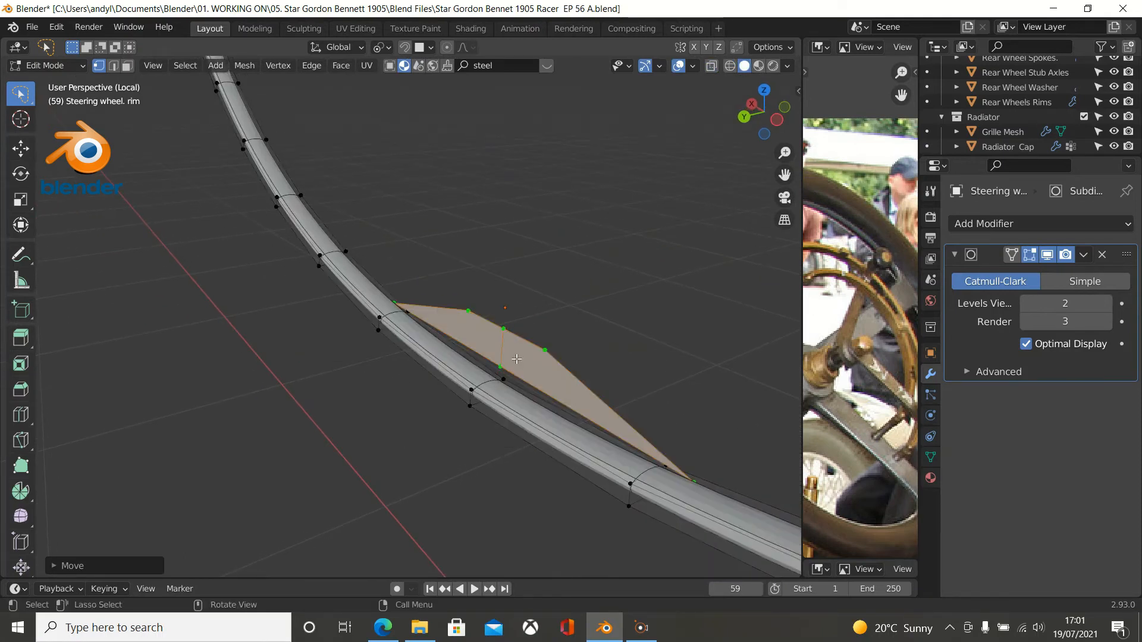
Select the two inner rim faces beneath the template and turn off the Subdivision modifier's viewport display.
left_click(461, 361)
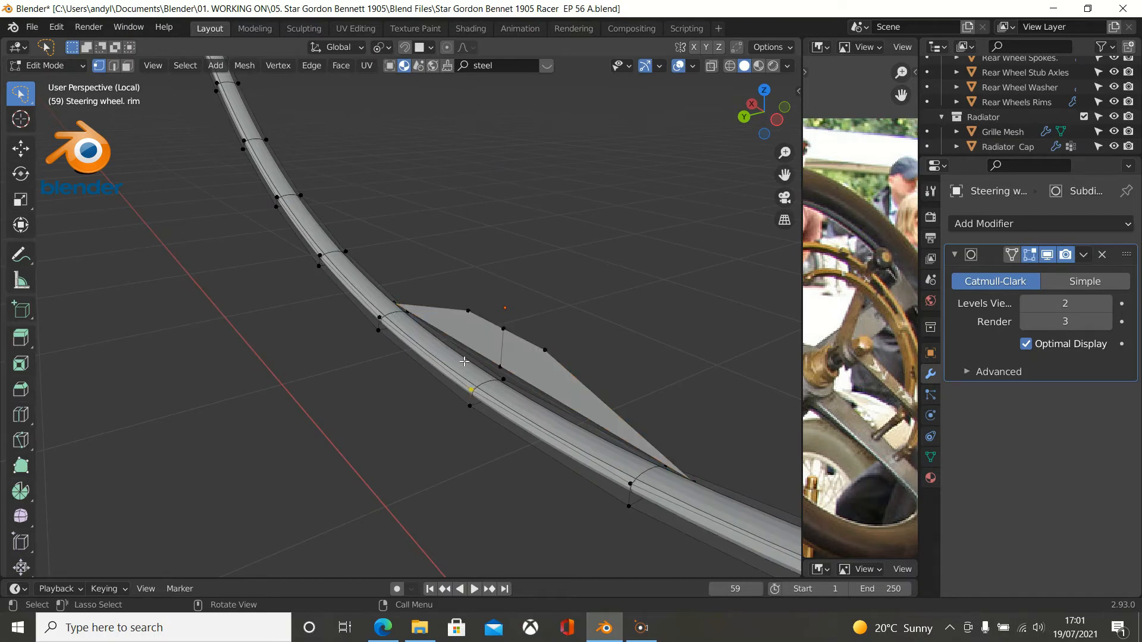
left_click(128, 65)
left_click(424, 341)
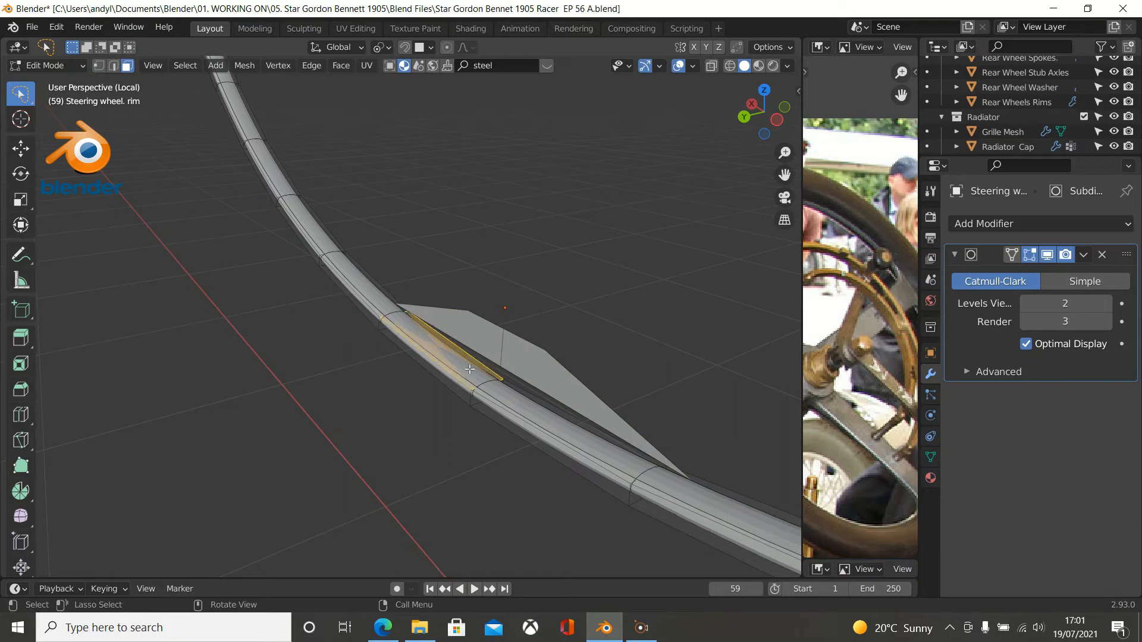
left_click(519, 399, "shift")
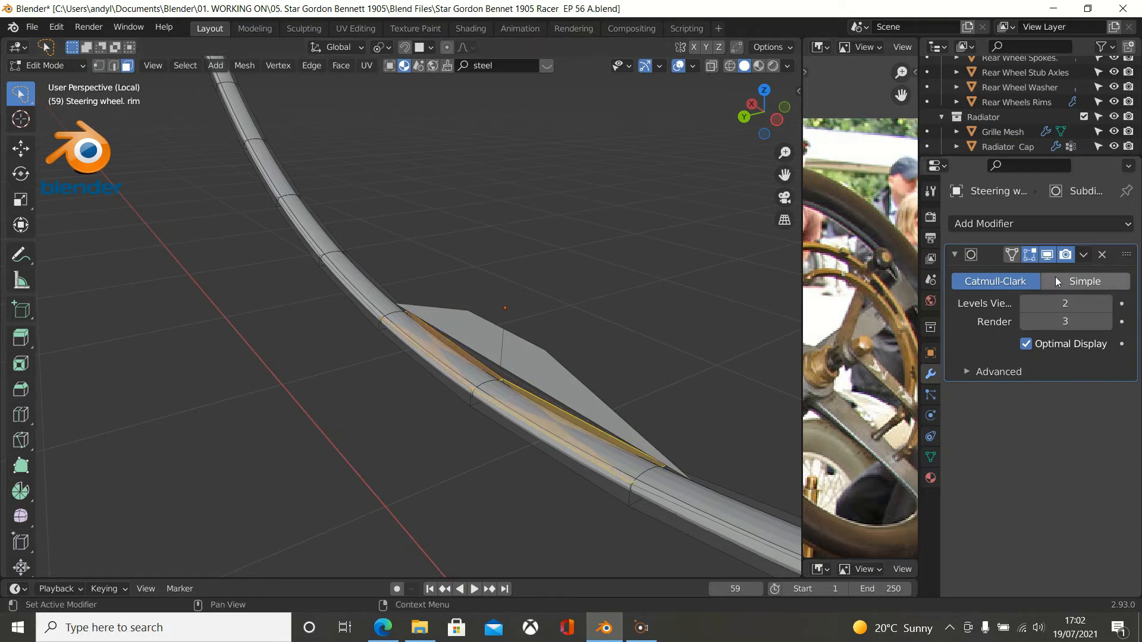
left_click(1047, 255)
View the rim and template from the back in wireframe shading.
middle_click_drag(694, 326, 494, 370)
key("ctrl+KP_1")
scroll(708, 333, "up", 1)
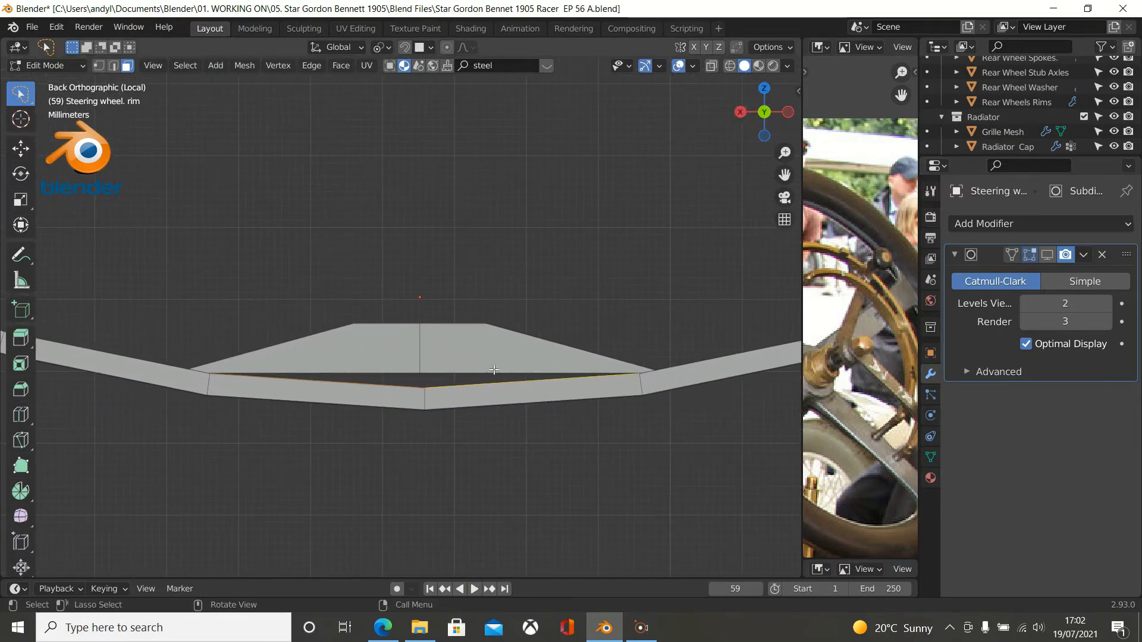
key("z")
left_click(376, 370)
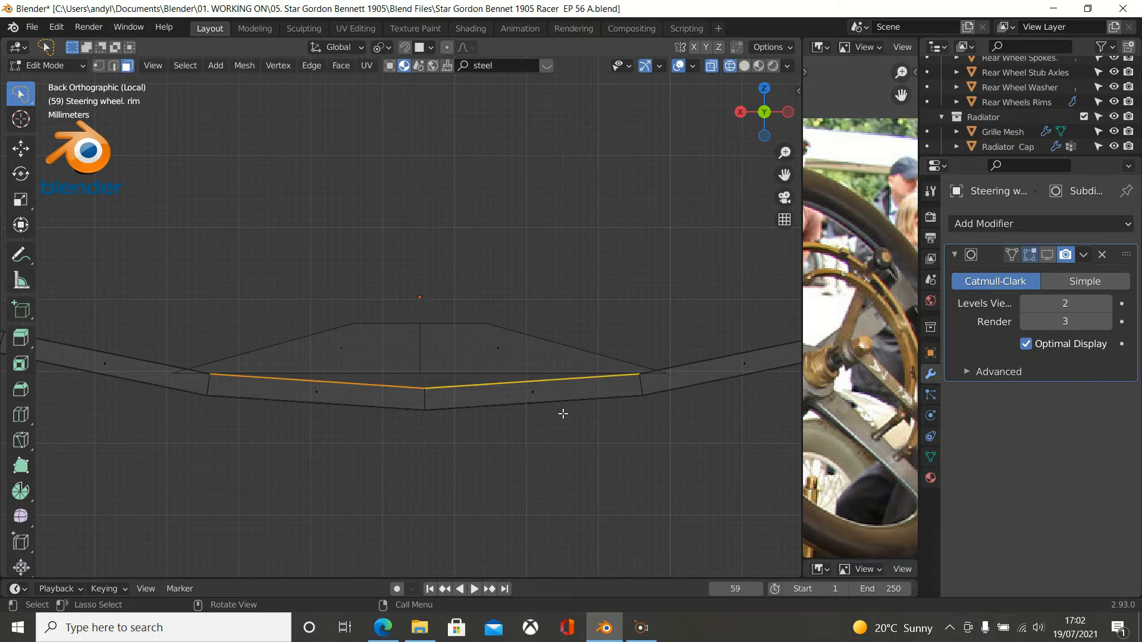
key("g")
key("z")
key("z")
key("z")
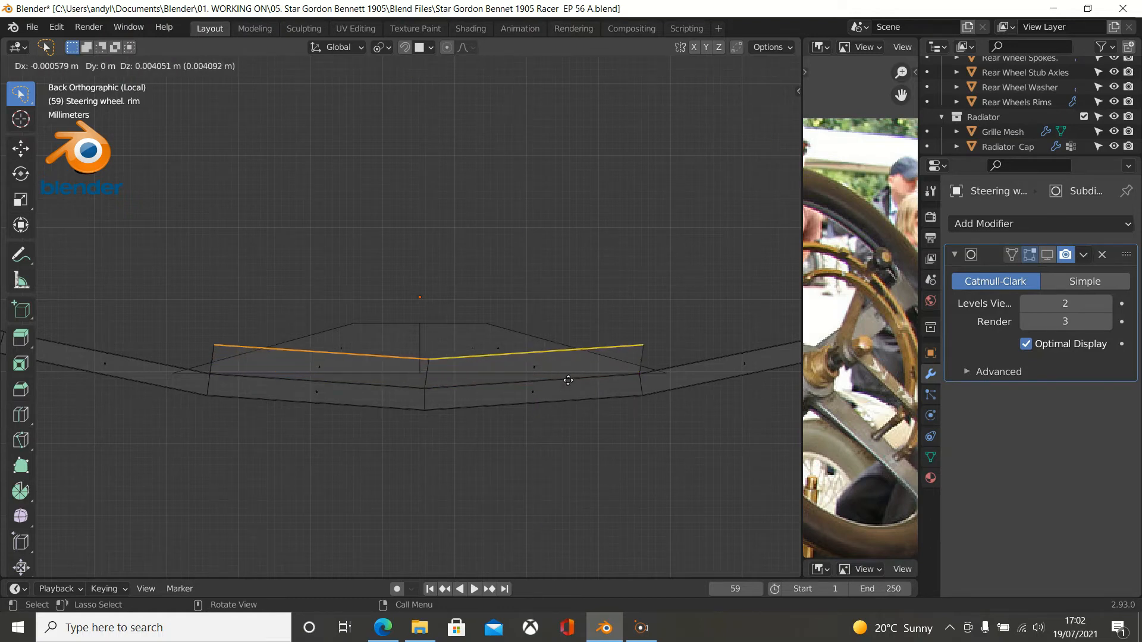
key("Escape")
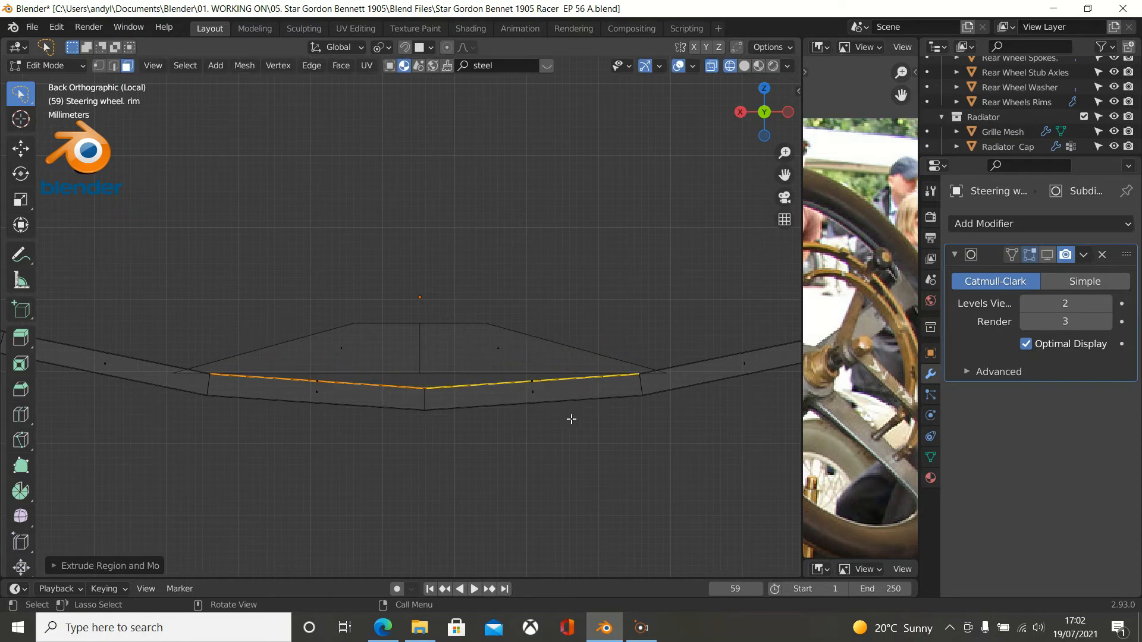
key("ctrl+z")
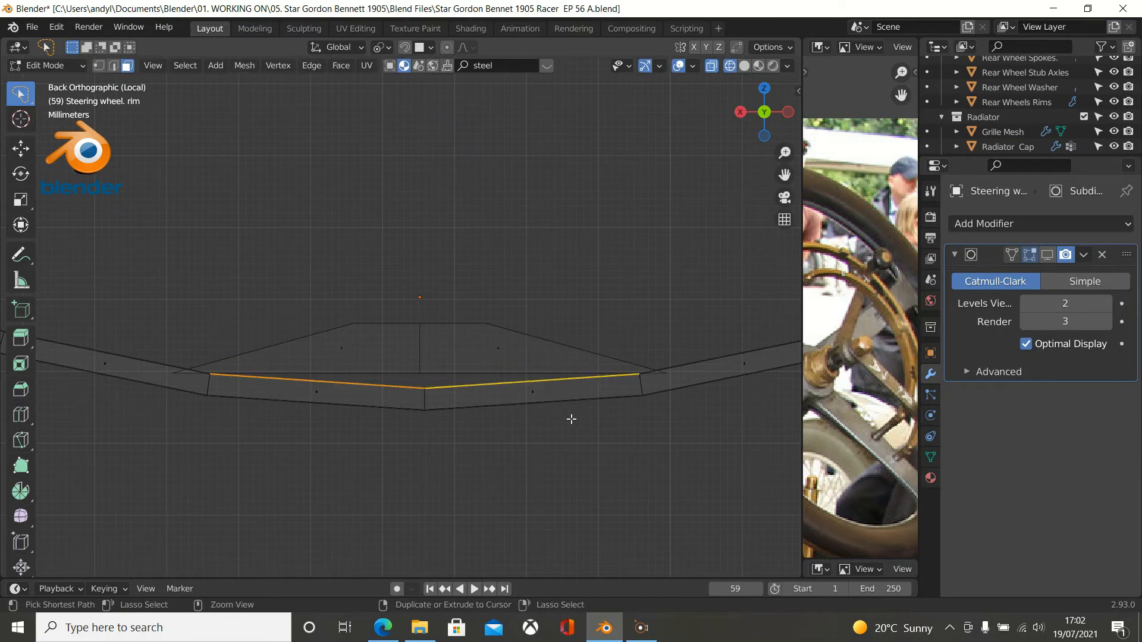
Extrude the two selected rim faces upward along global Z by about 0.0083 m toward the template's top edge.
key("e")
key("z")
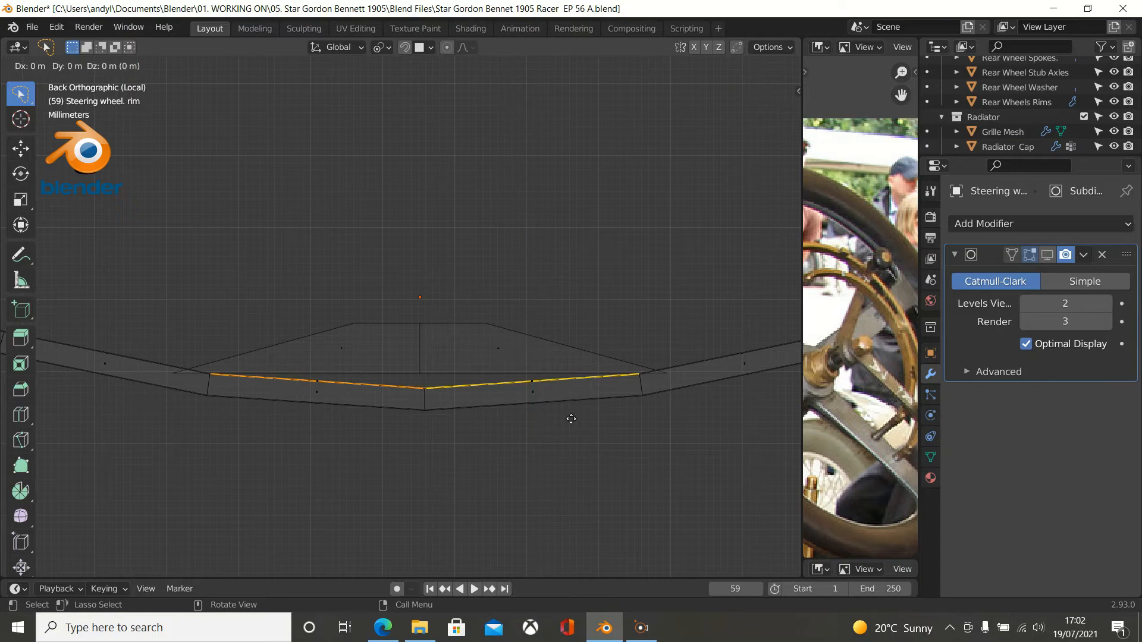
key("z")
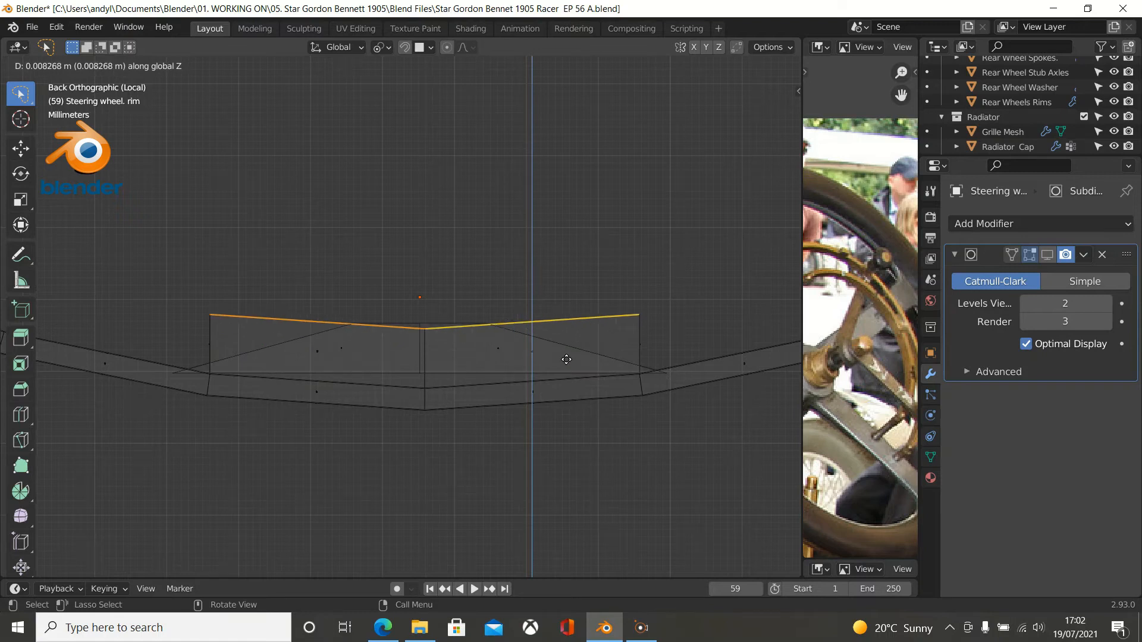
left_click(566, 359)
Raise the extruded faces about 0.0008 m more along Z so their centre meets the template's top edge.
scroll(526, 353, "up", 5)
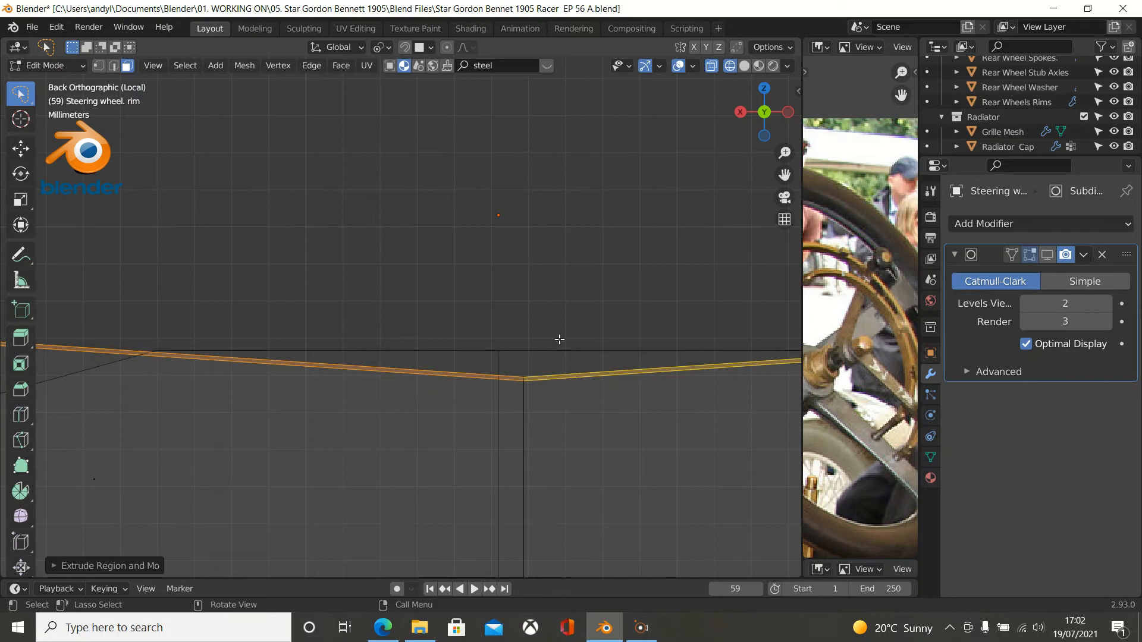
key("g")
key("z")
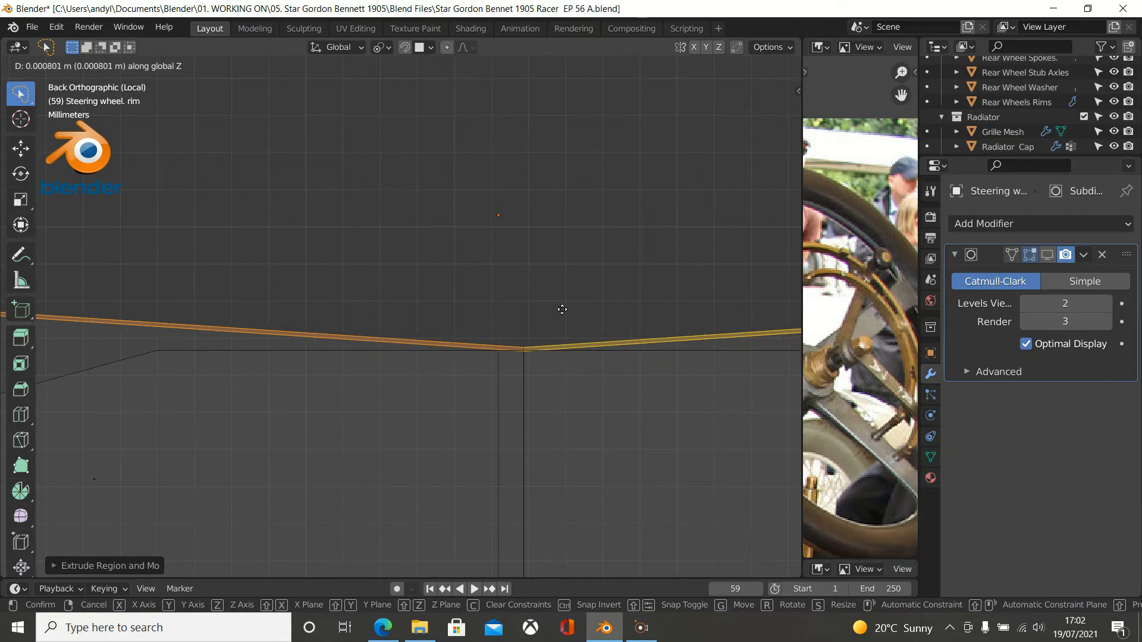
left_click(563, 311)
scroll(565, 321, "down", 8)
scroll(582, 333, "down", 1)
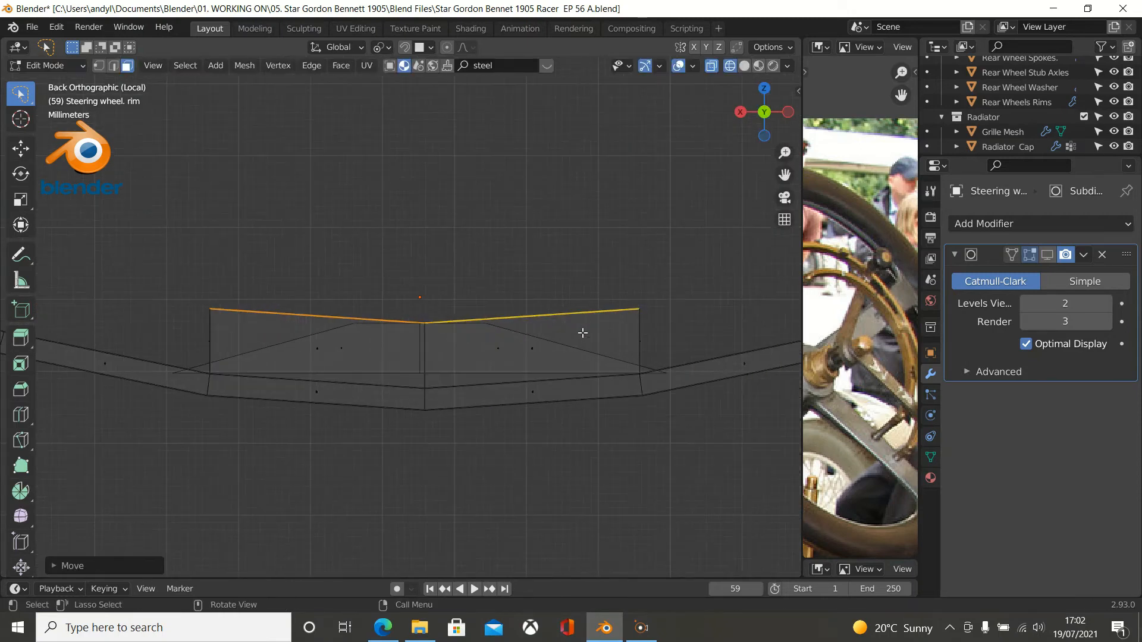
scroll(572, 338, "down", 1)
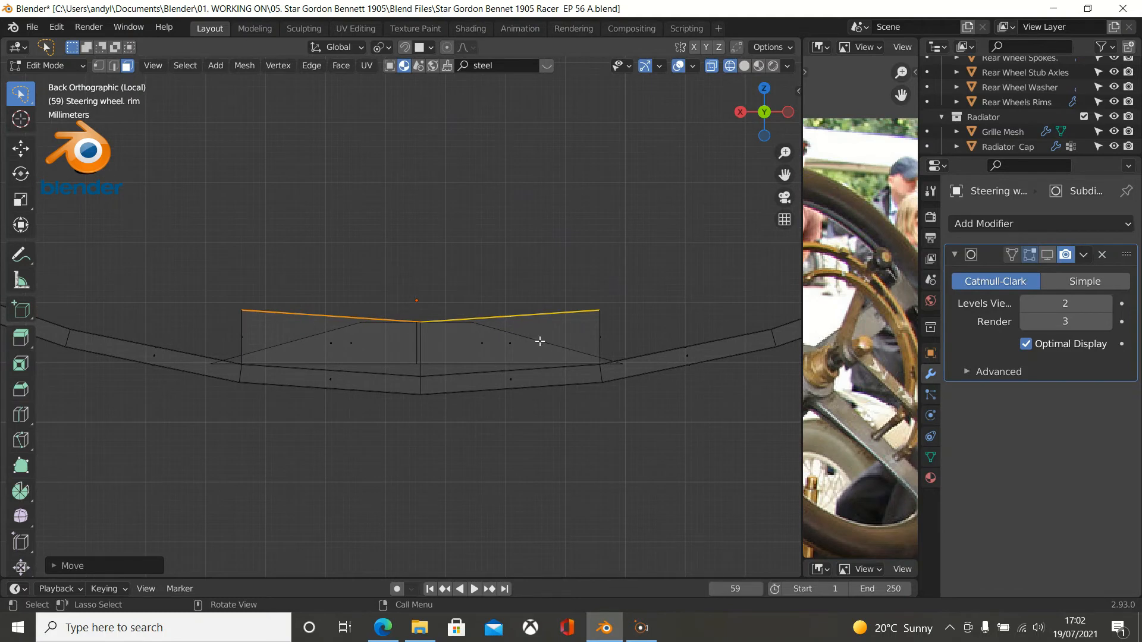
Switch to vertex selection and flatten the extruded top vertices by scaling them to 0 along Z.
scroll(538, 341, "up", 4)
scroll(430, 332, "up", 1)
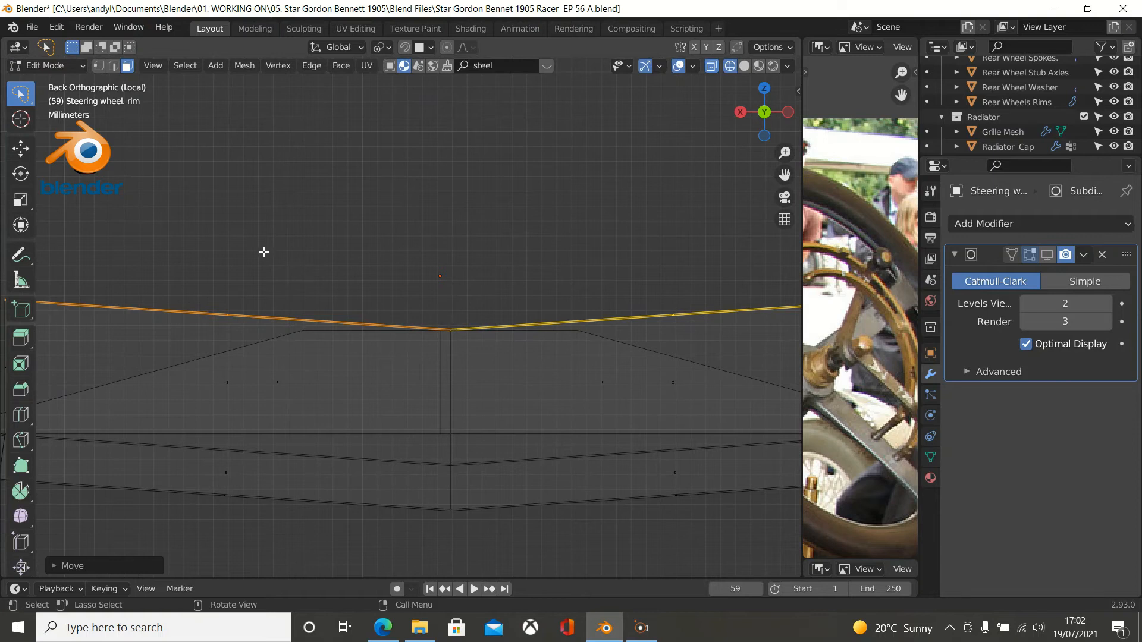
left_click(99, 65)
left_click(472, 348)
scroll(472, 348, "up", 2)
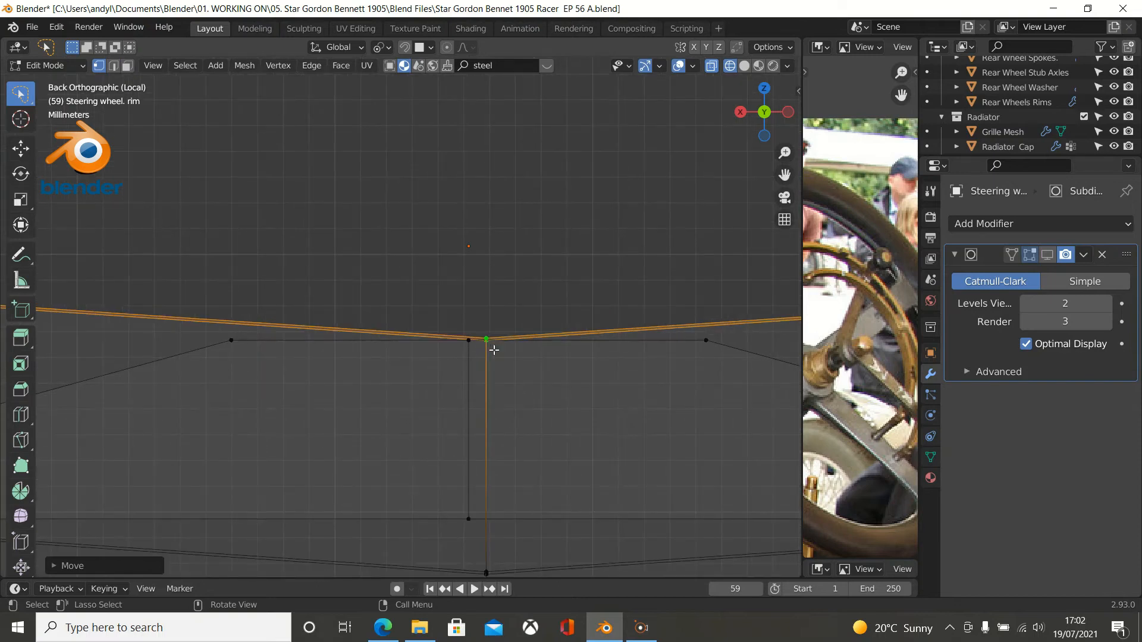
left_click(490, 345, "shift")
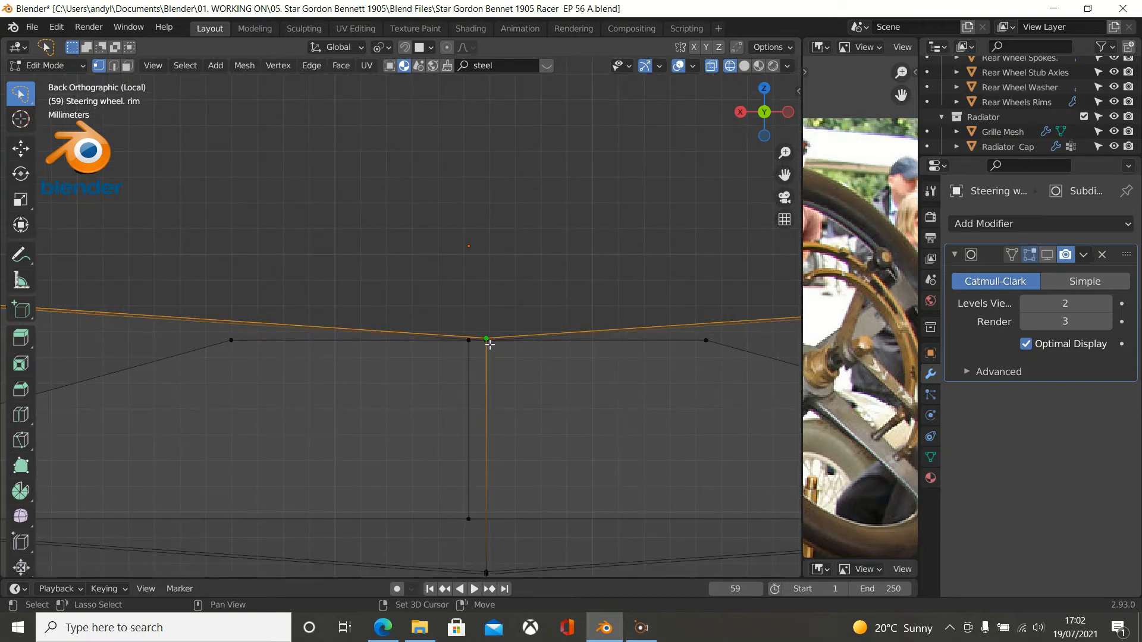
scroll(551, 322, "down", 5)
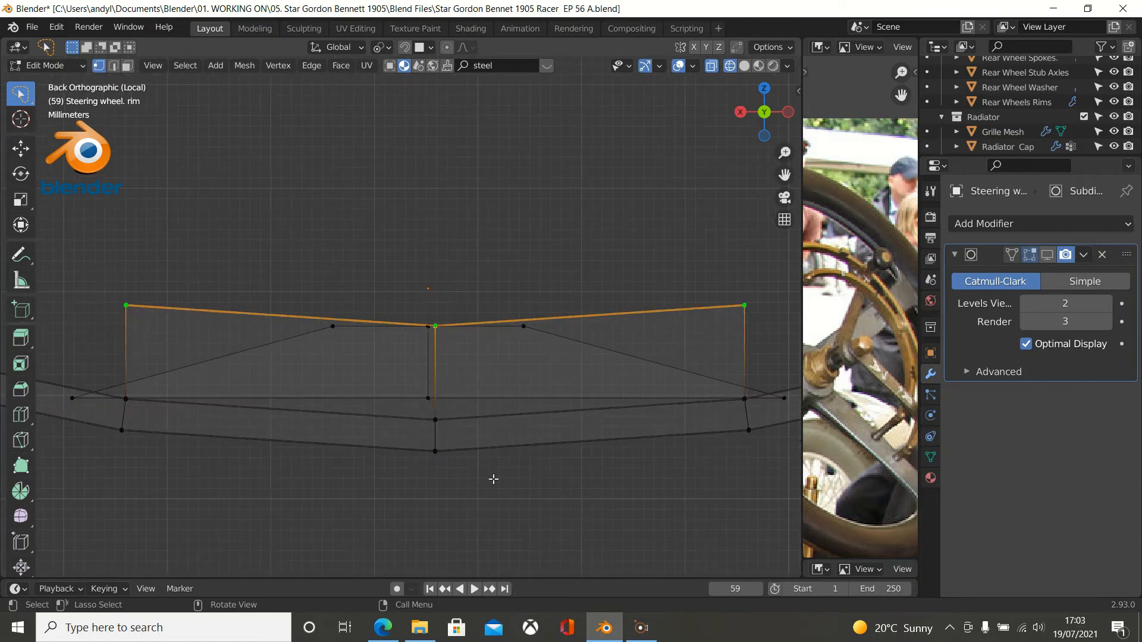
key("s")
type("z")
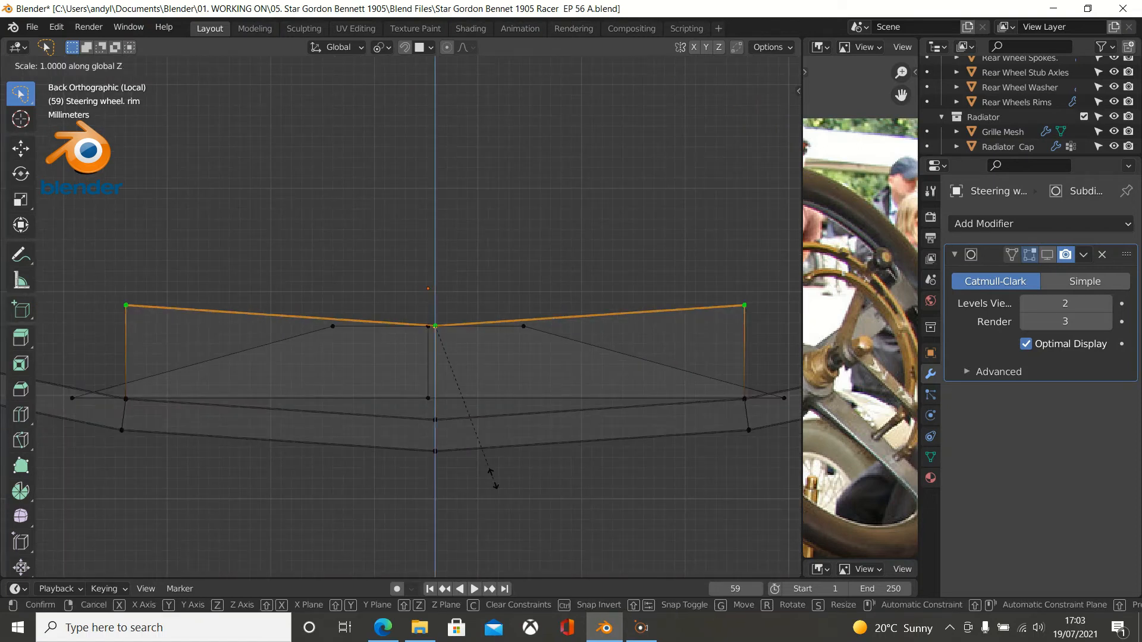
type("0")
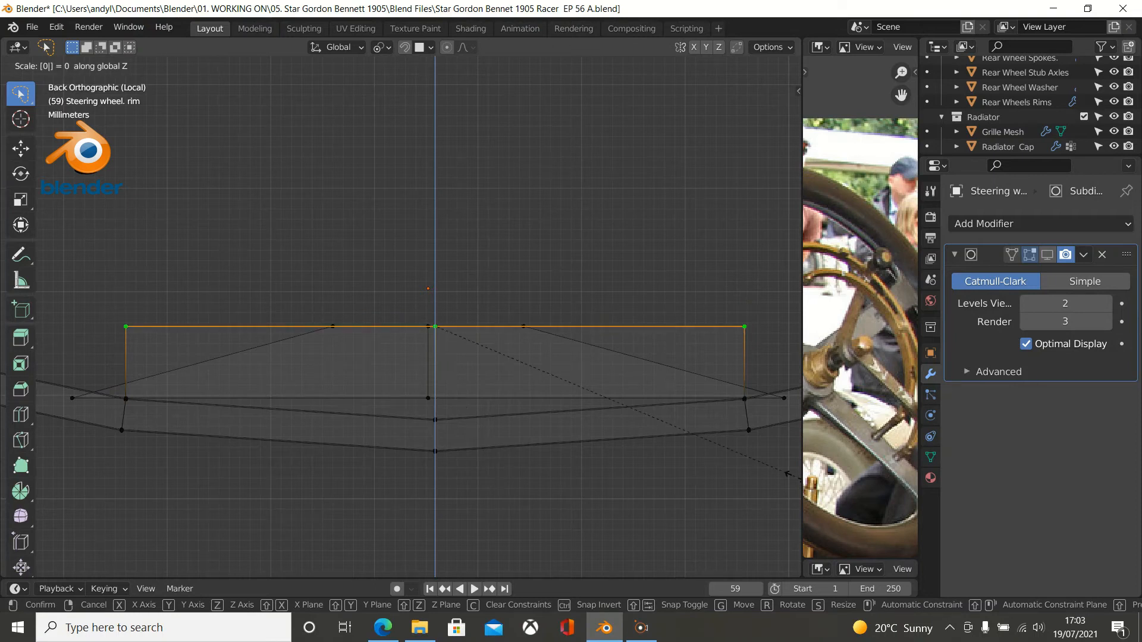
key("Return")
Scale the extruded top vertices inward along X to taper the lug to roughly the template's top width.
scroll(791, 476, "up", 3)
scroll(795, 477, "down", 1)
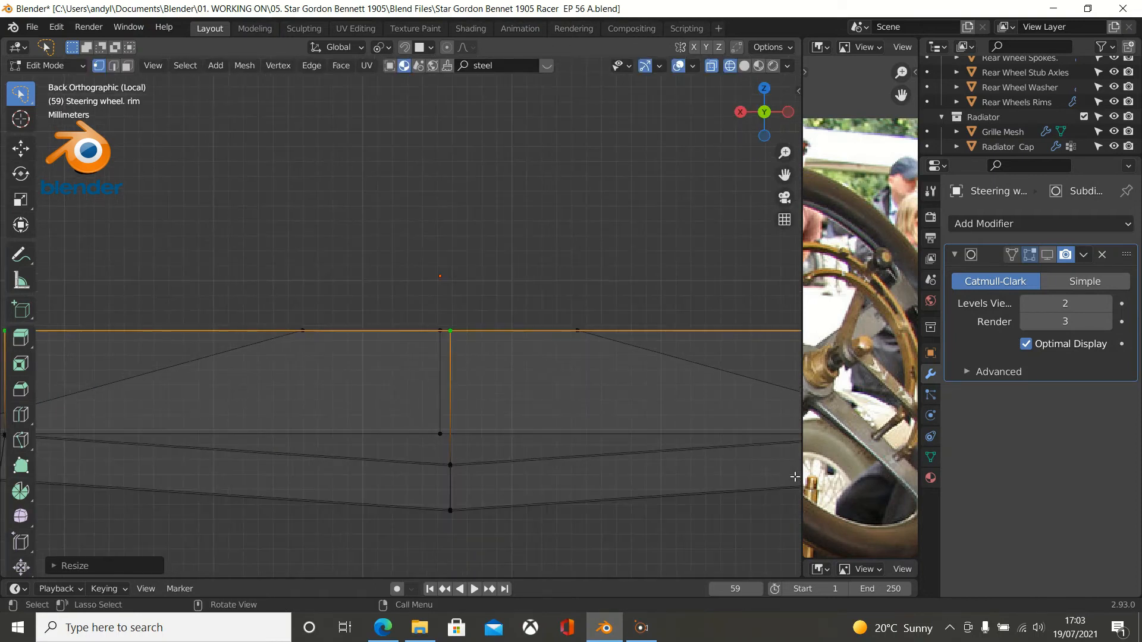
scroll(828, 489, "down", 2)
scroll(629, 460, "down", 2)
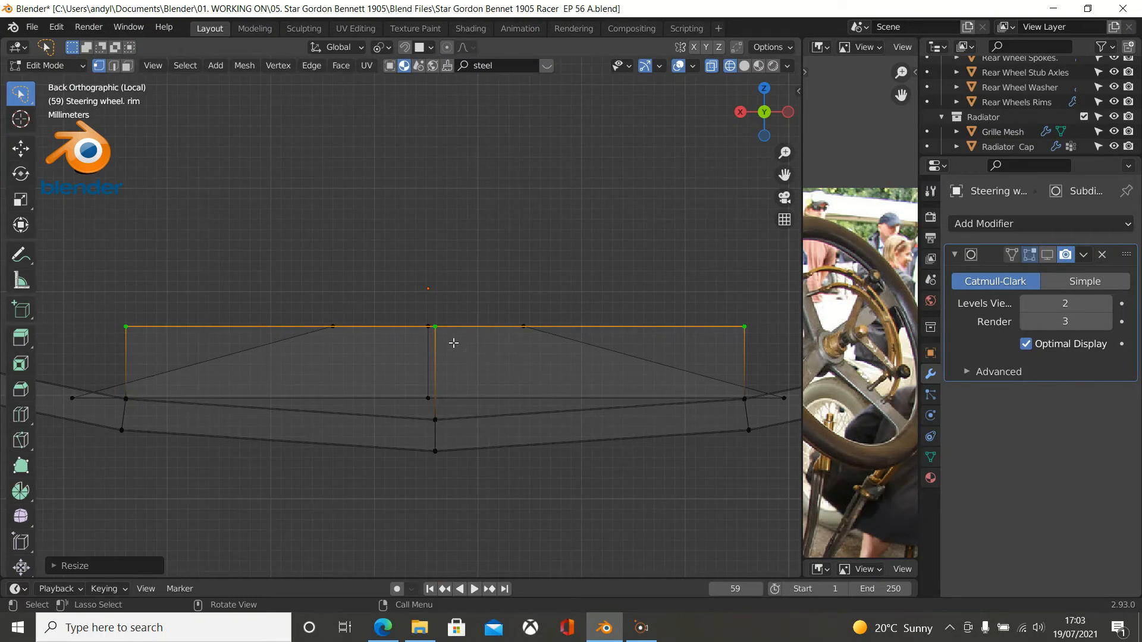
scroll(453, 343, "up", 4)
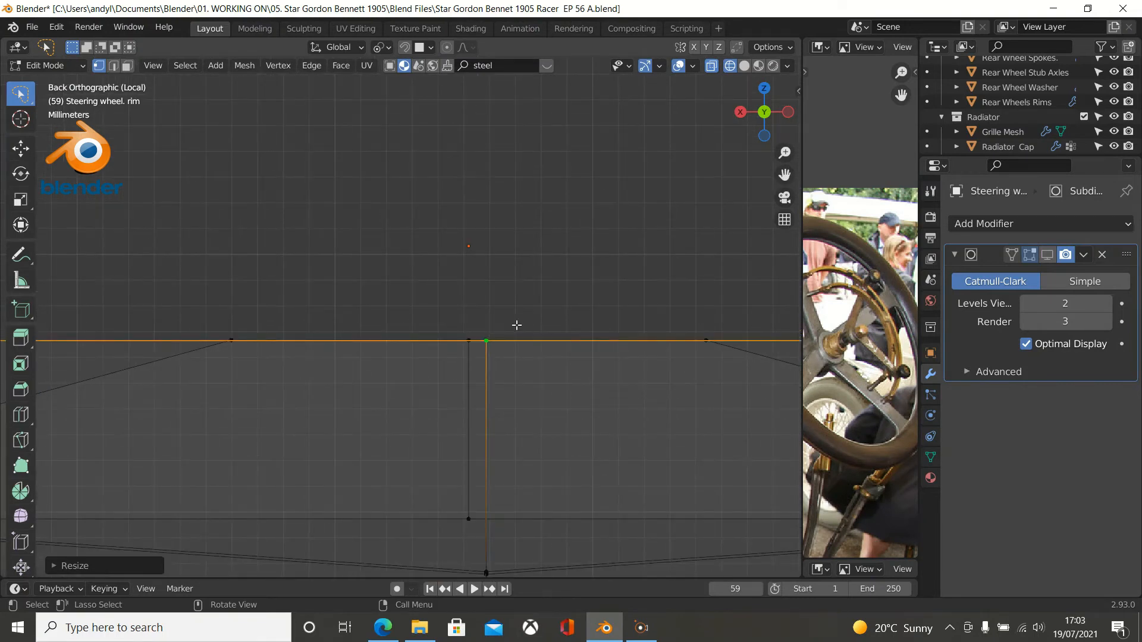
scroll(516, 324, "down", 7)
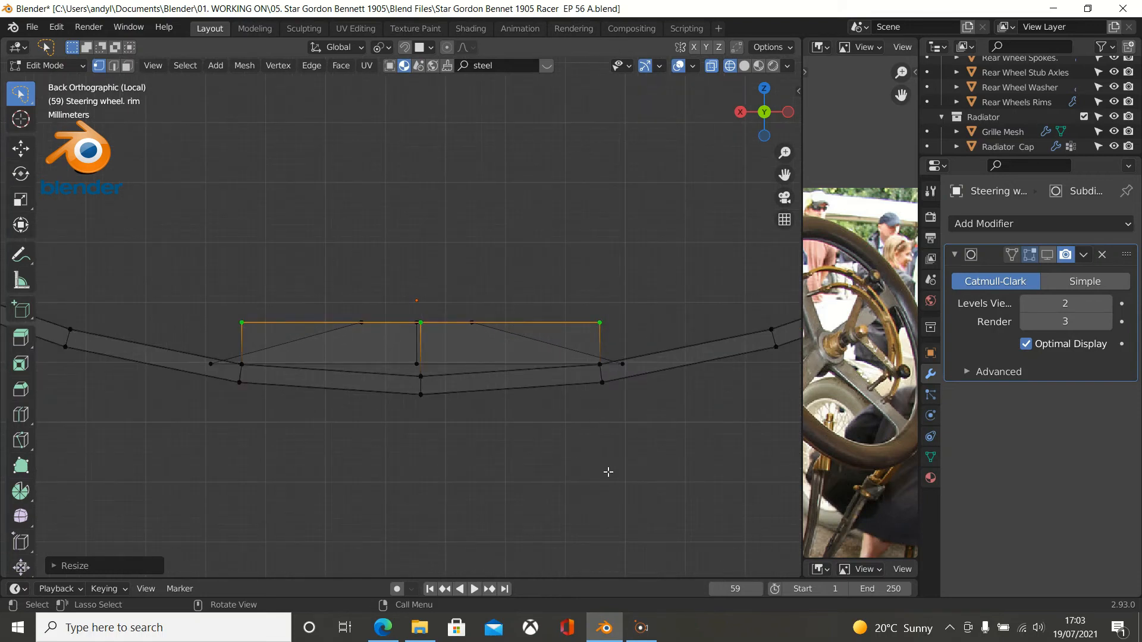
key("s")
key("x")
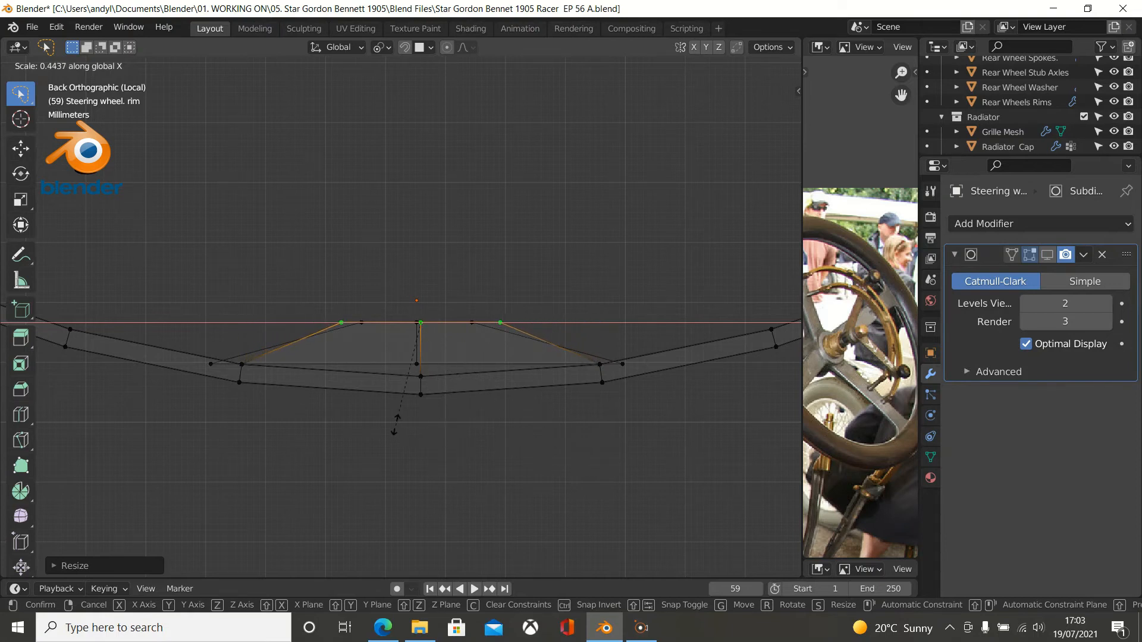
left_click(394, 398)
scroll(501, 323, "up", 2)
scroll(502, 322, "up", 4)
scroll(501, 320, "up", 2)
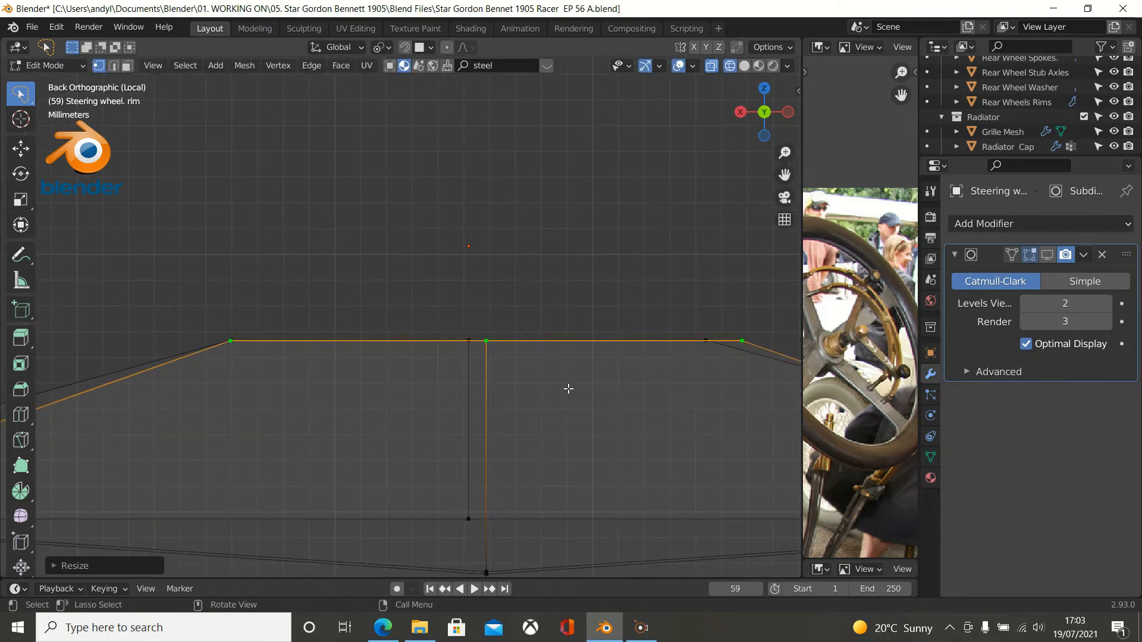
middle_click_drag(563, 387, 429, 385, "shift")
scroll(430, 385, "down", 5)
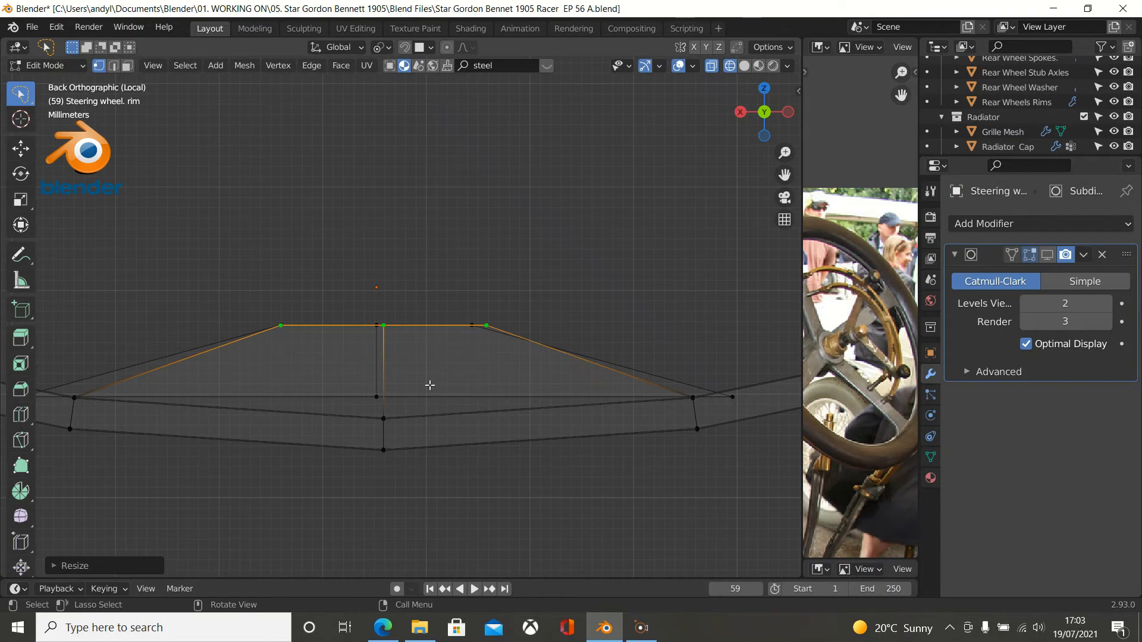
Leave rim editing and shift the TEMPLATE object along X until its centre line aligns with the lug's centre edge.
key("Tab")
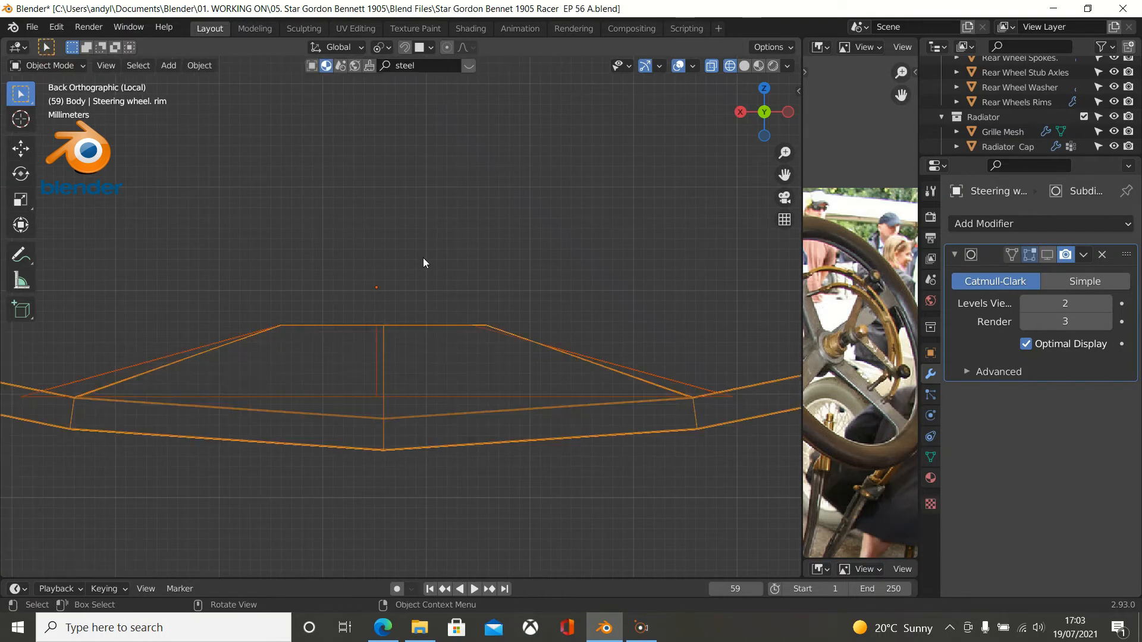
left_click(351, 395)
scroll(410, 368, "up", 4)
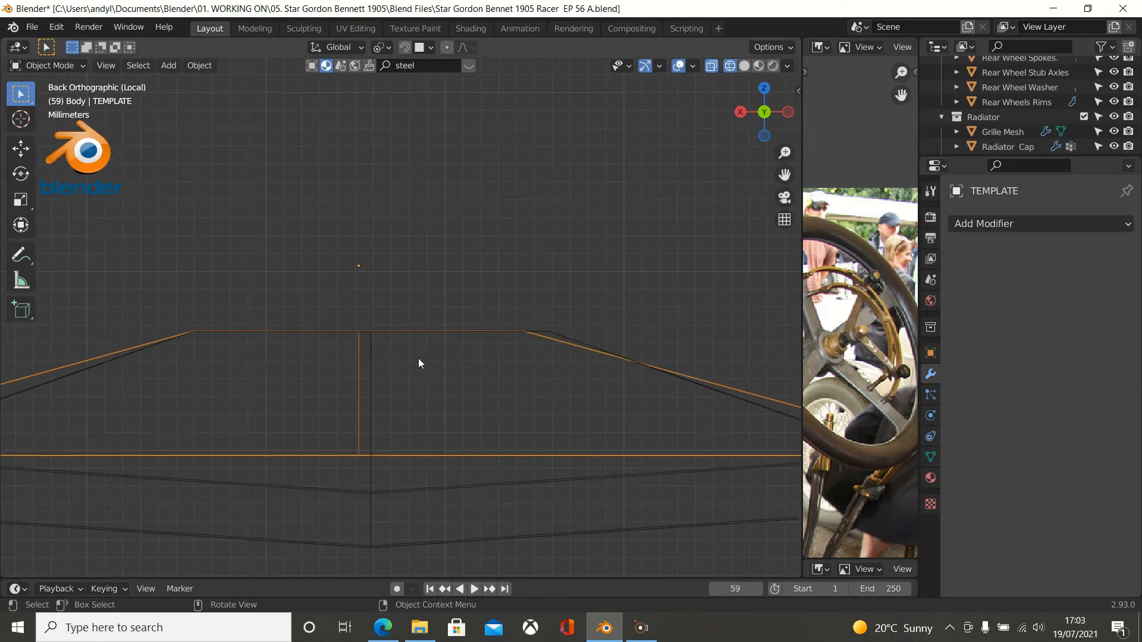
key("g")
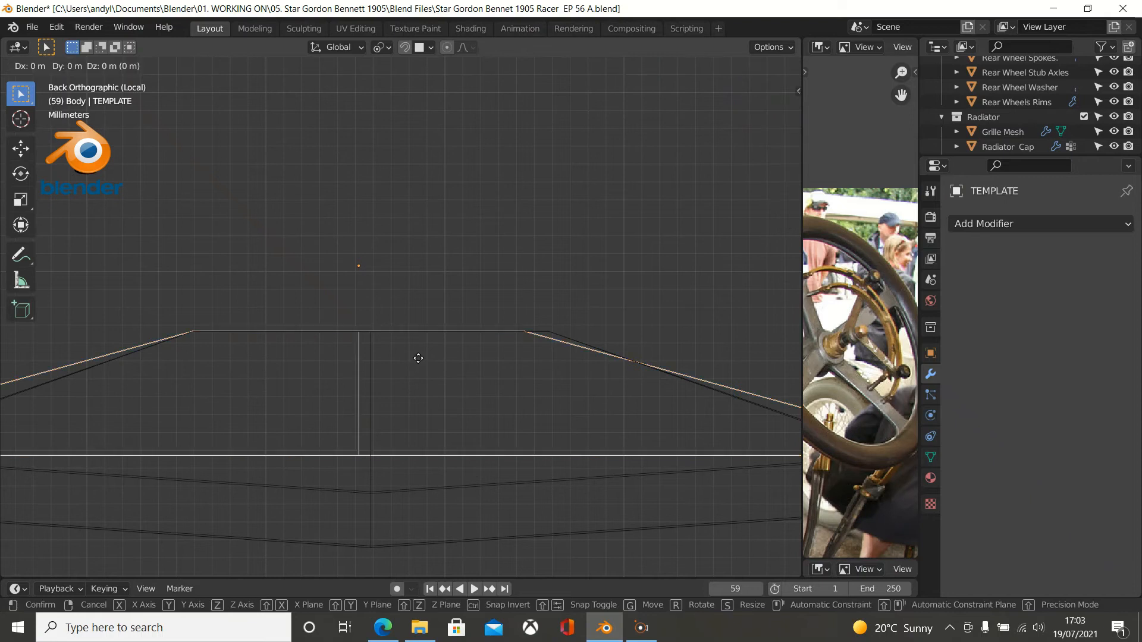
key("x")
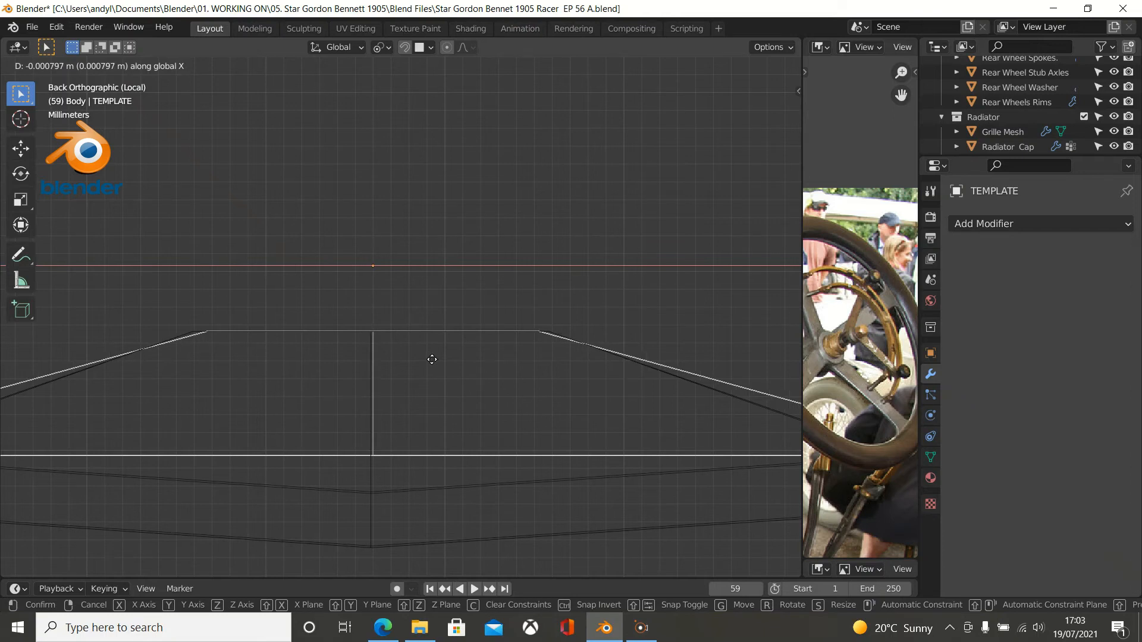
left_click(411, 359)
scroll(440, 326, "down", 3)
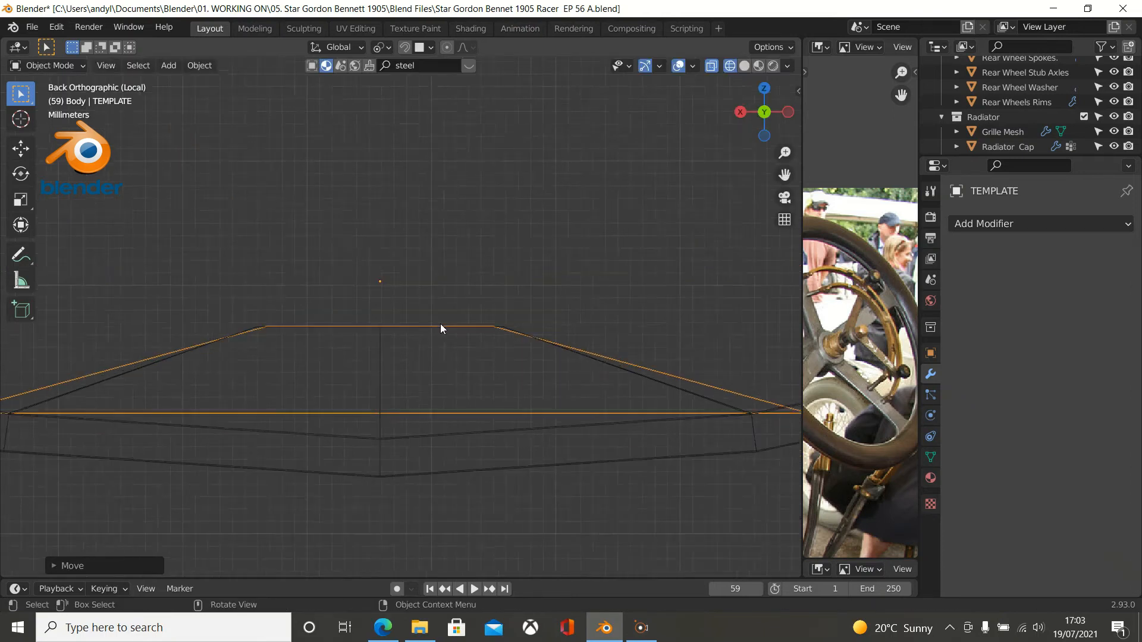
Edit the steering wheel rim and scale the lug's top vertices slightly inward along X to match the template's top width.
left_click(479, 421)
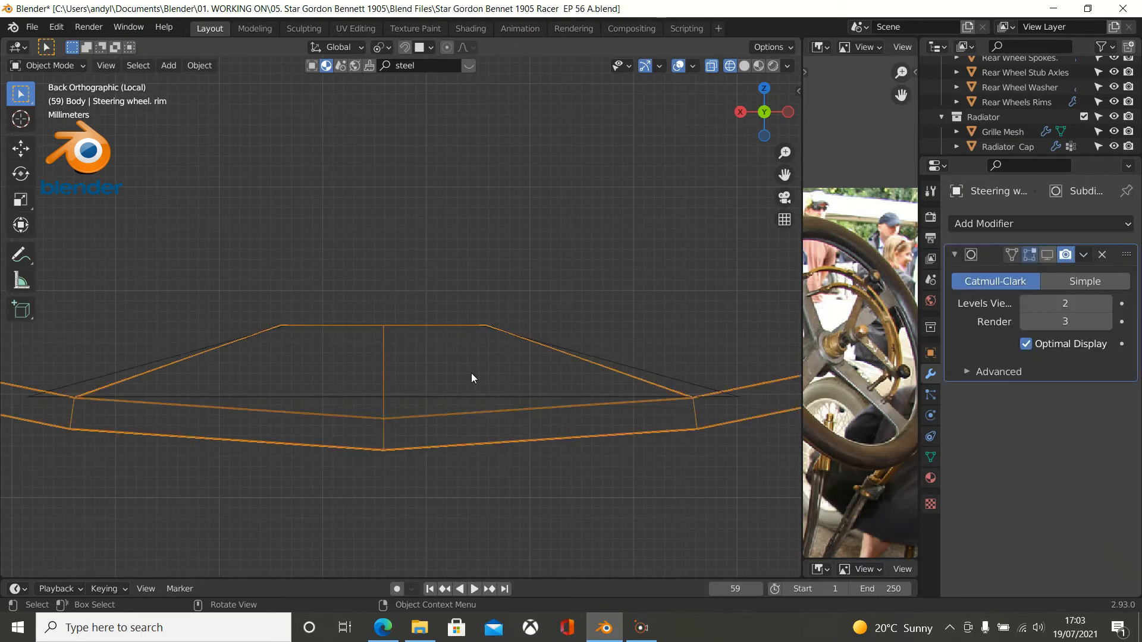
key("Tab")
scroll(473, 355, "down", 2)
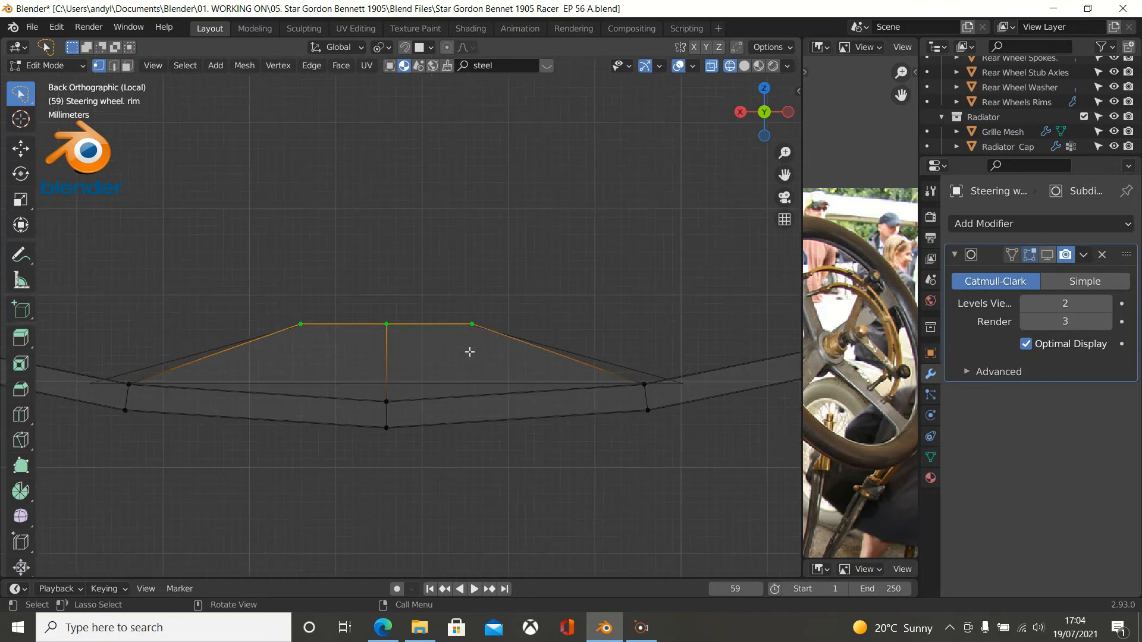
scroll(505, 333, "up", 4)
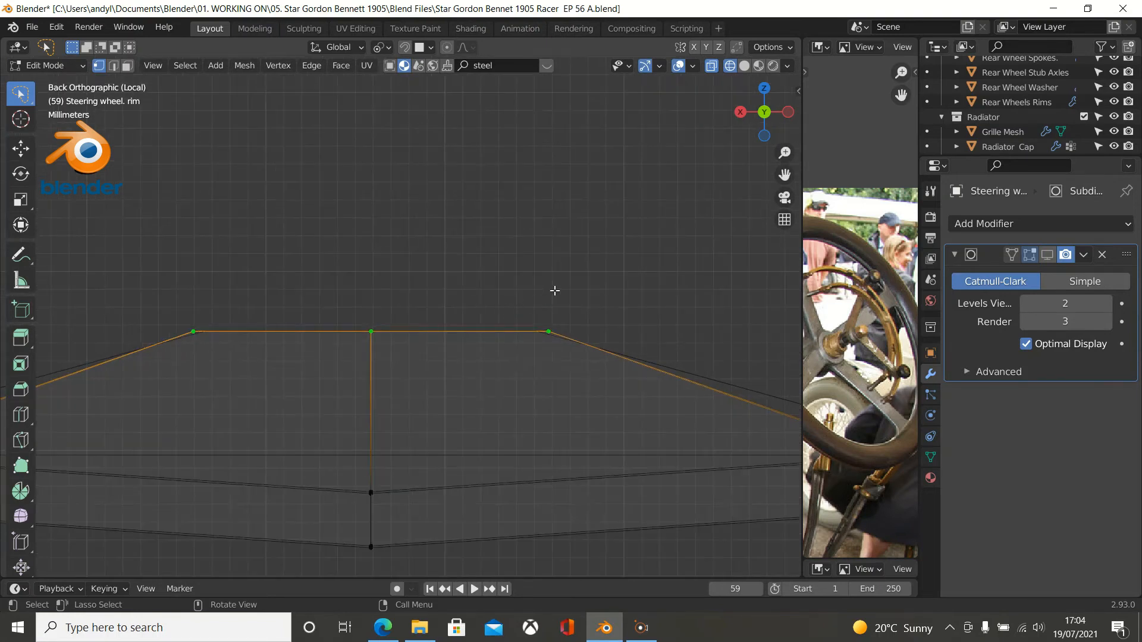
scroll(559, 289, "up", 2)
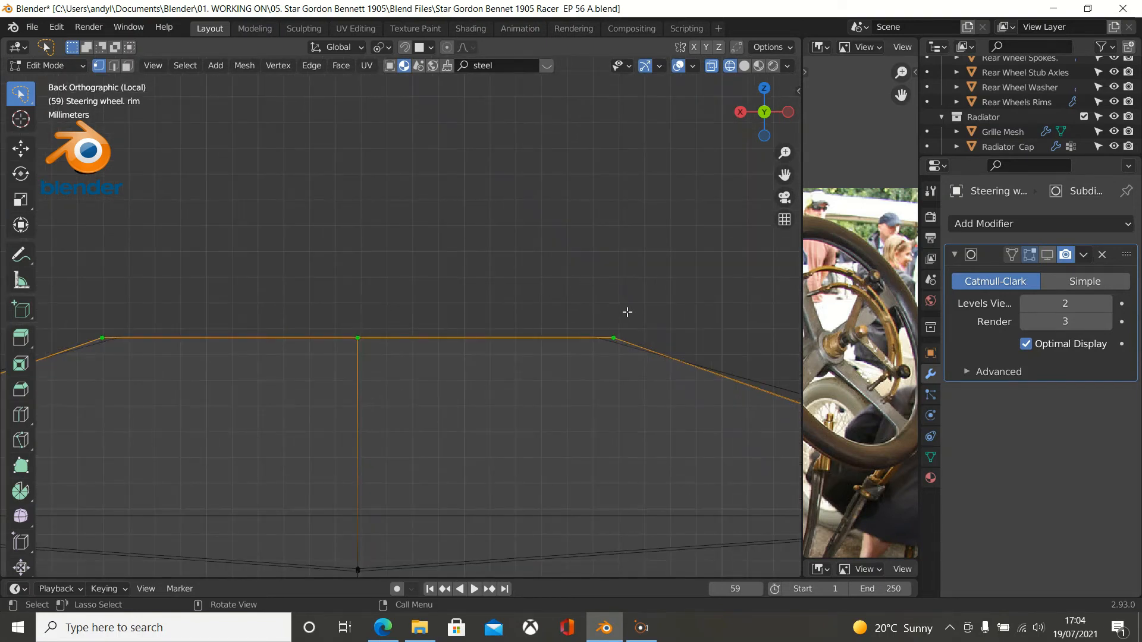
key("s")
key("x")
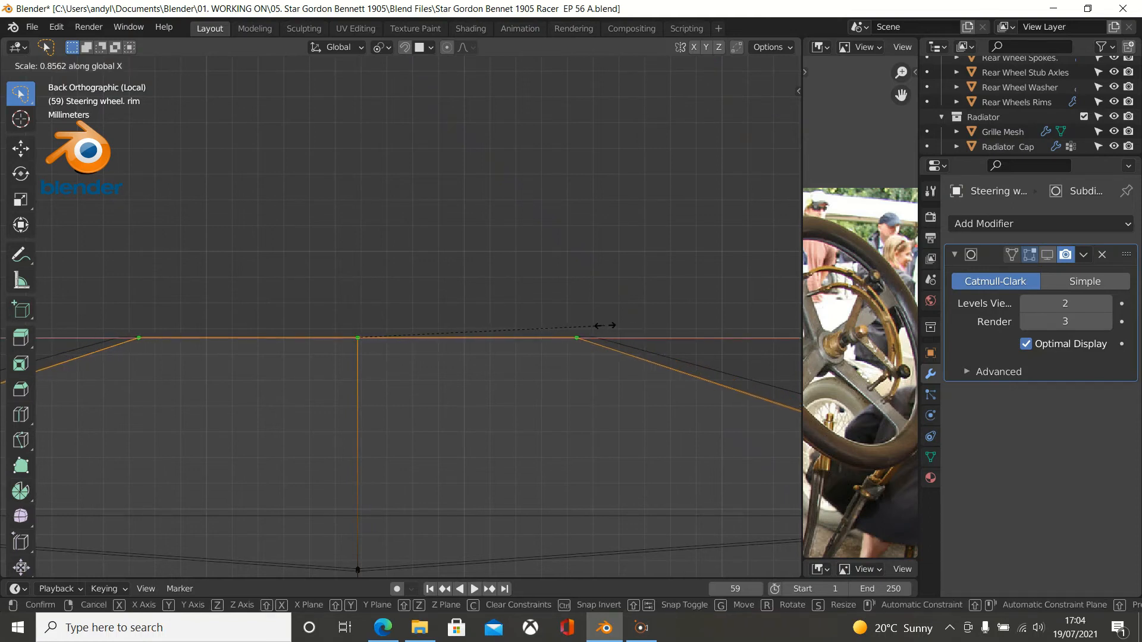
left_click(624, 329)
scroll(608, 278, "down", 6)
scroll(608, 278, "down", 5)
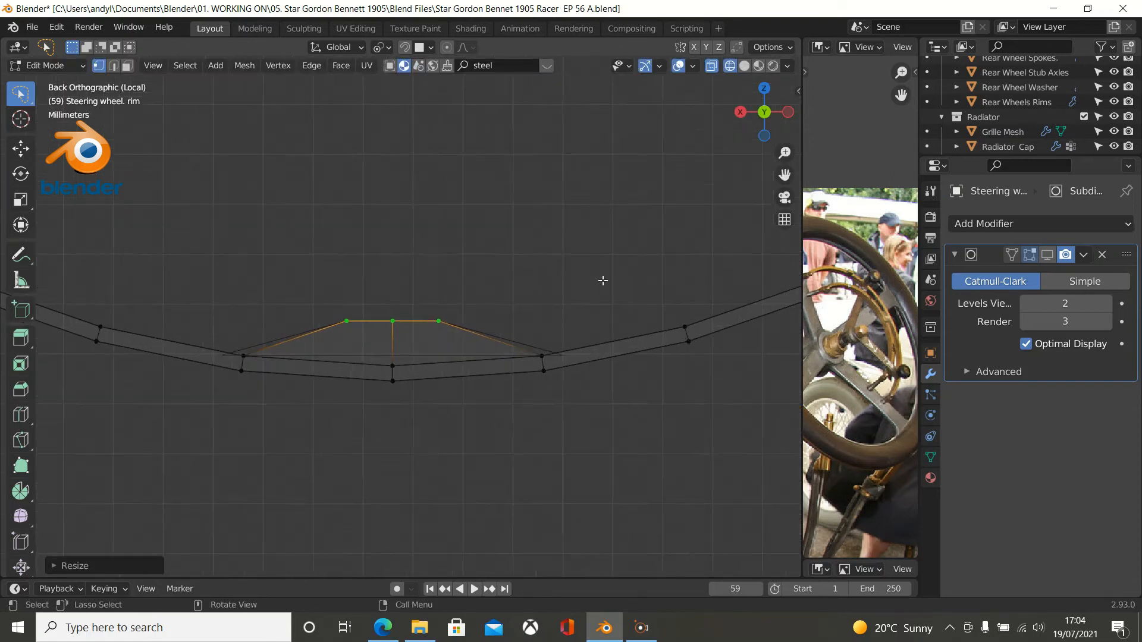
Switch to face selection and extrude the lug's top faces straight up along Z to just below the hub as a spoke.
scroll(558, 295, "down", 2)
scroll(492, 320, "up", 4)
middle_click_drag(433, 436, 262, 288)
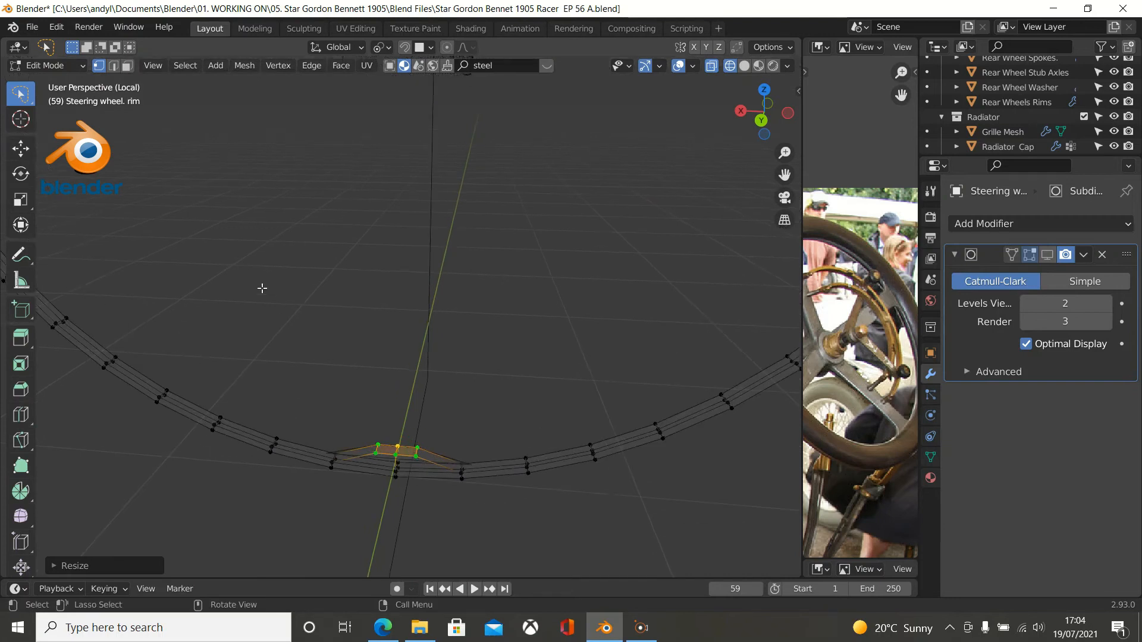
left_click(126, 65)
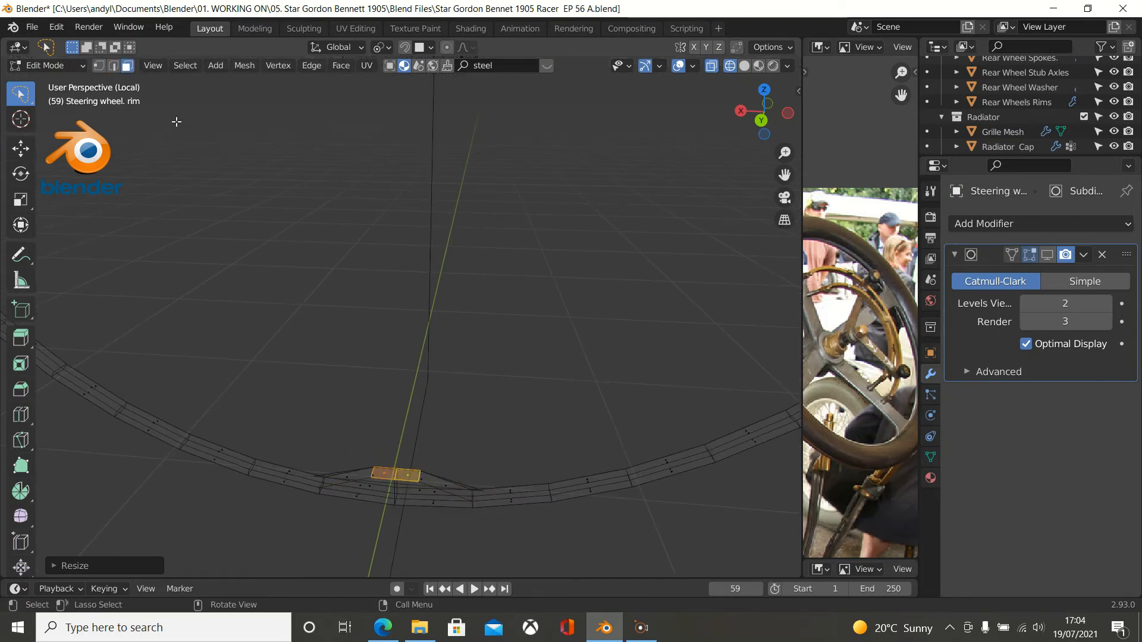
scroll(441, 293, "up", 2)
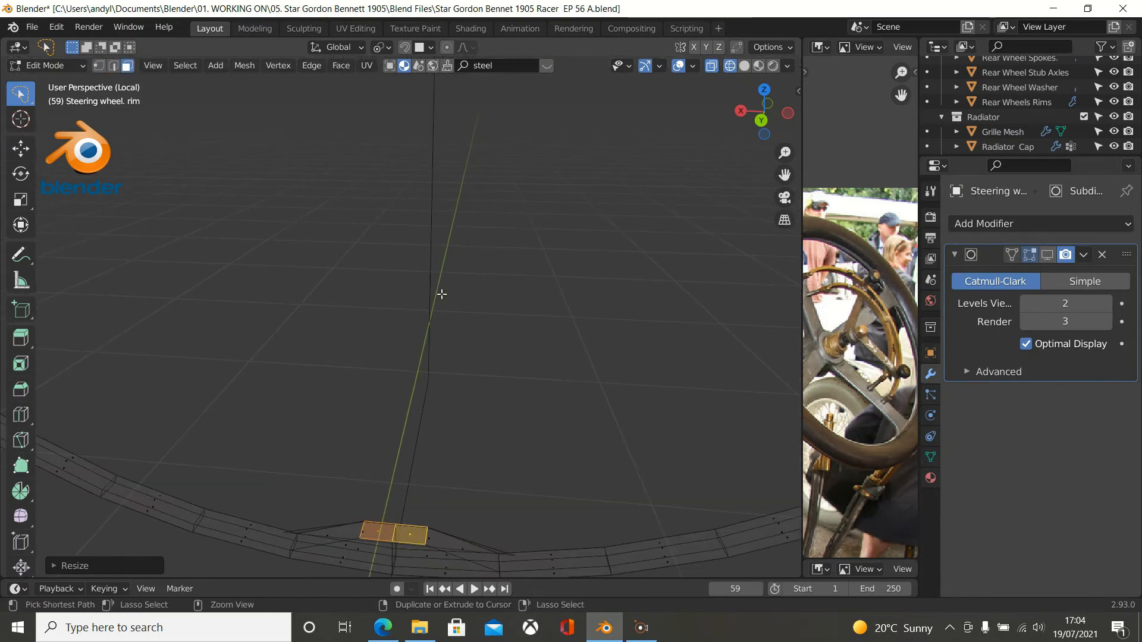
key("ctrl+KP_1")
scroll(455, 317, "down", 2)
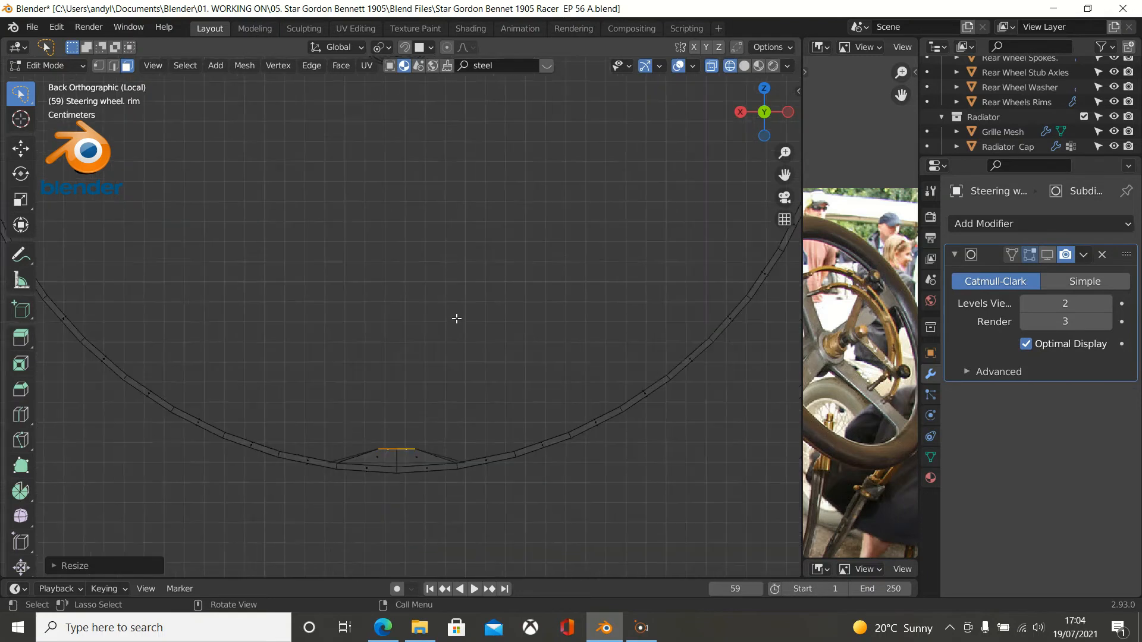
scroll(456, 318, "down", 1)
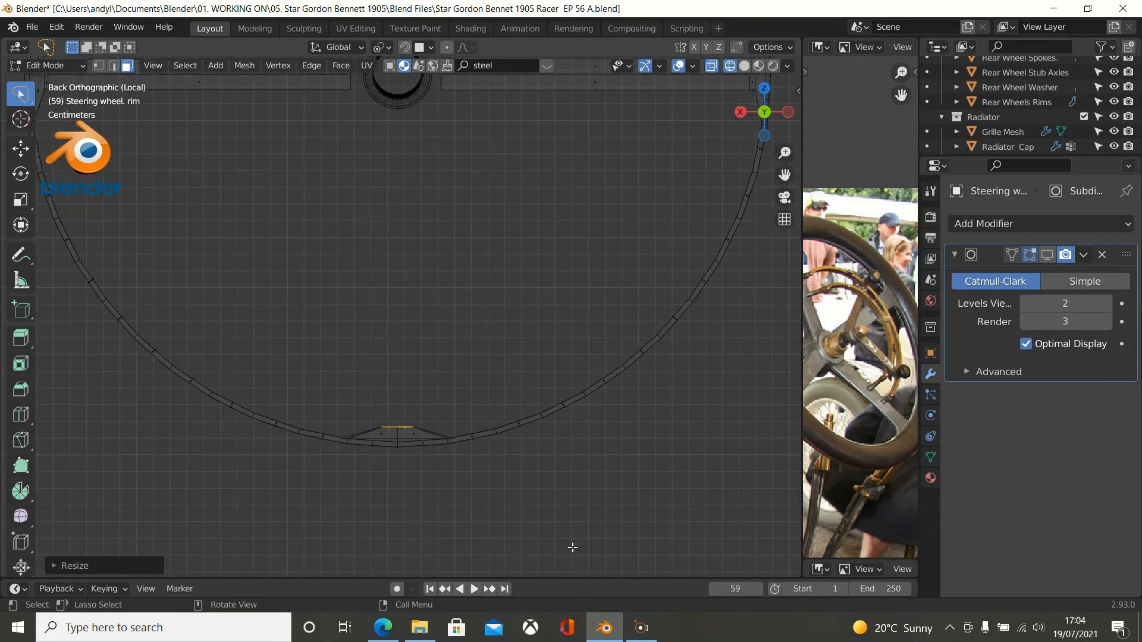
key("e")
key("z")
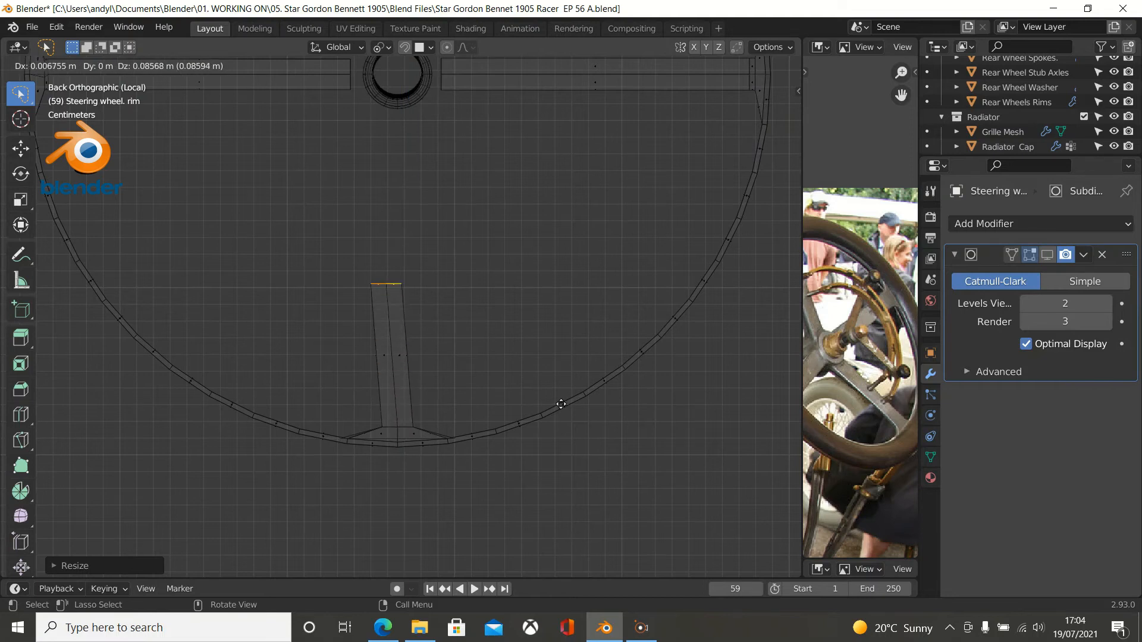
key("Escape")
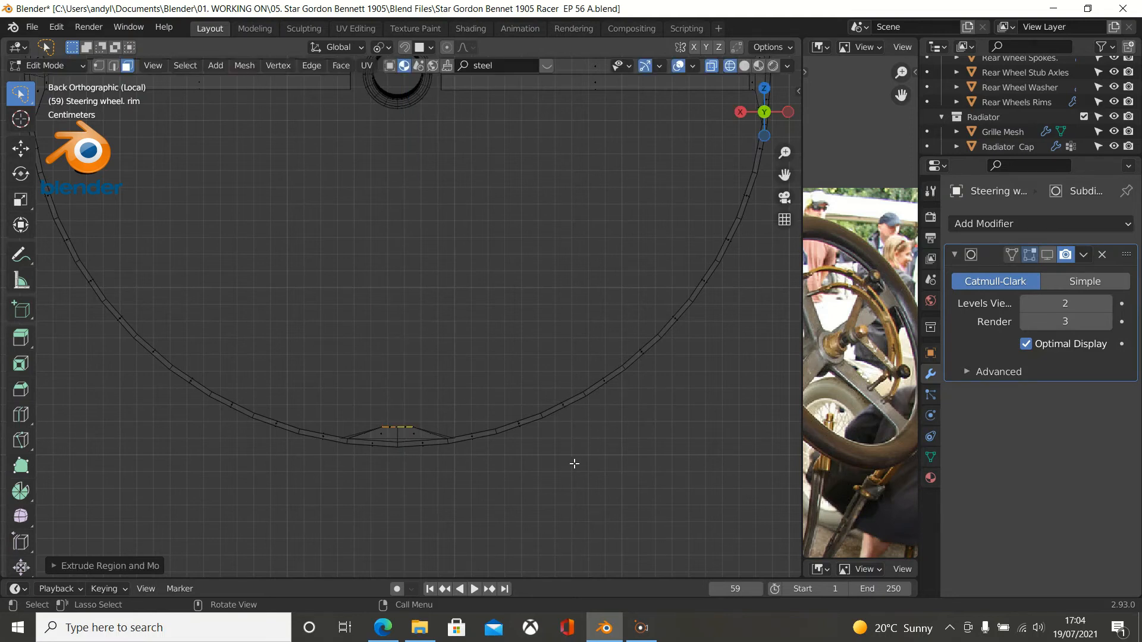
key("g")
key("z")
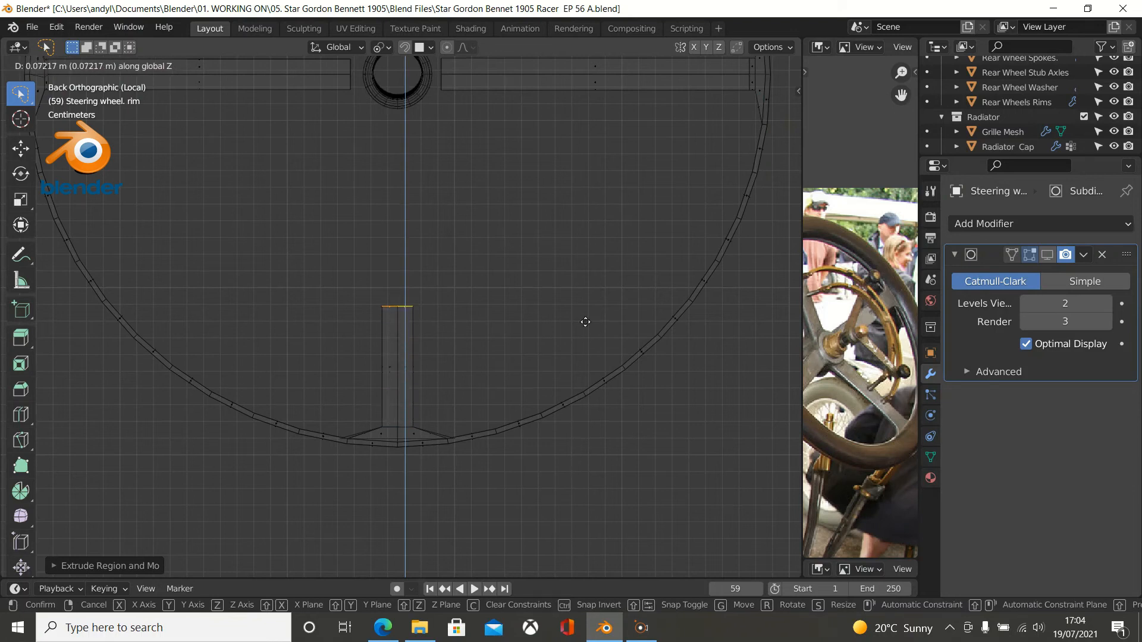
left_click(580, 155)
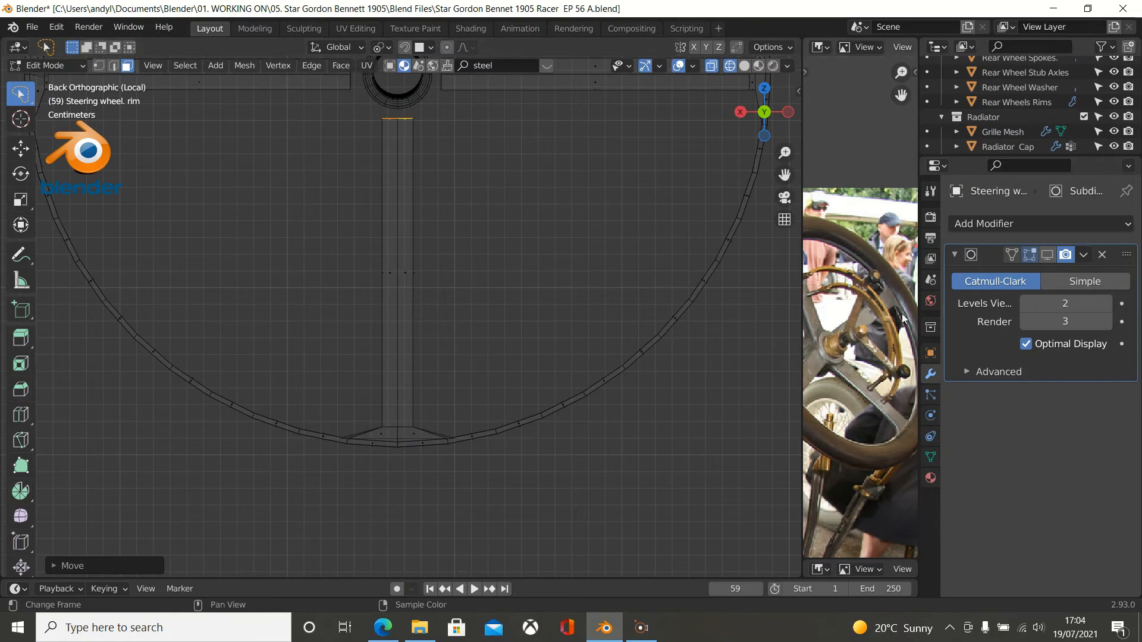
Enable the rim's Subdivision modifier in the viewport and display the model in solid shading.
left_click(1047, 254)
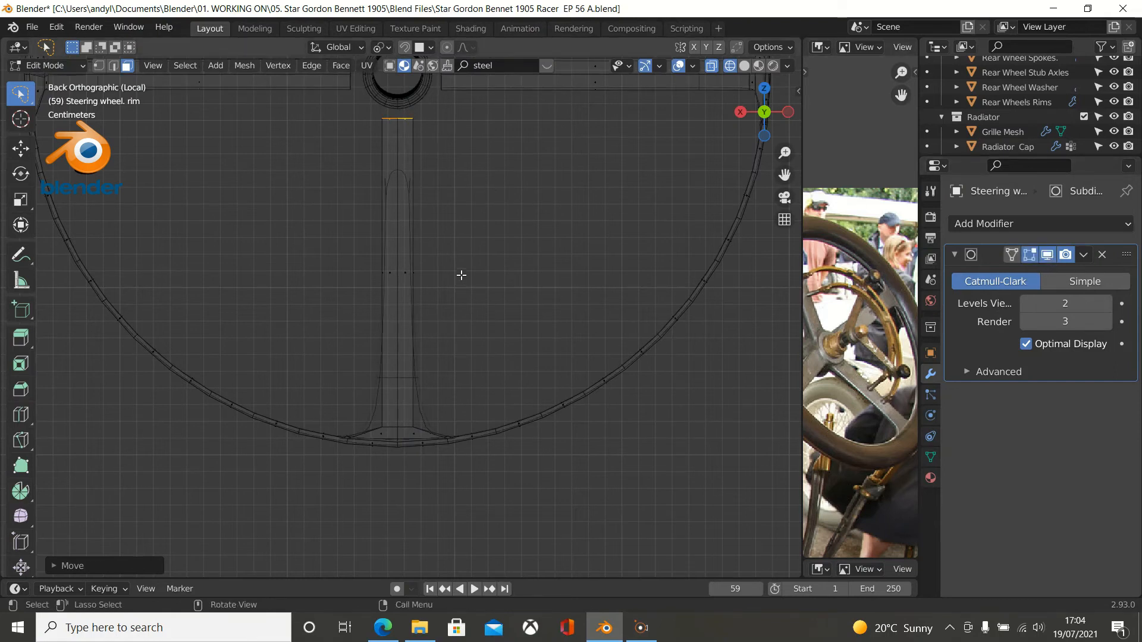
scroll(479, 331, "down", 3)
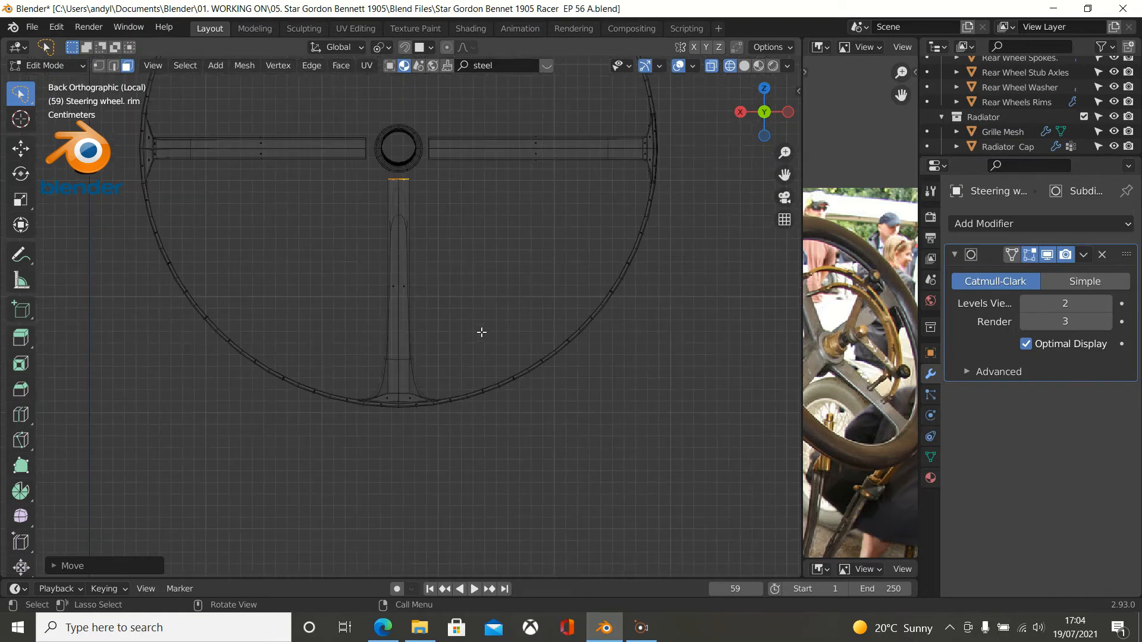
mouse_move(496, 333)
middle_mouse_down()
mouse_move(581, 324)
mouse_move(584, 334)
mouse_move(499, 346)
middle_mouse_up()
key("z")
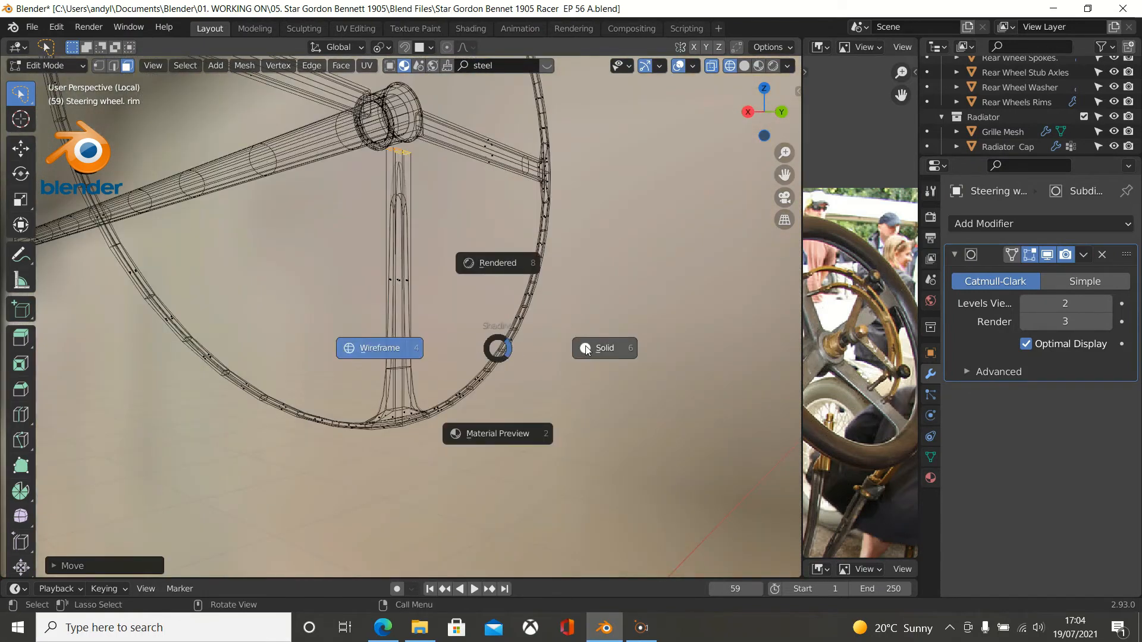
left_click(559, 333)
middle_click_drag(416, 257, 395, 280)
scroll(404, 201, "up", 3)
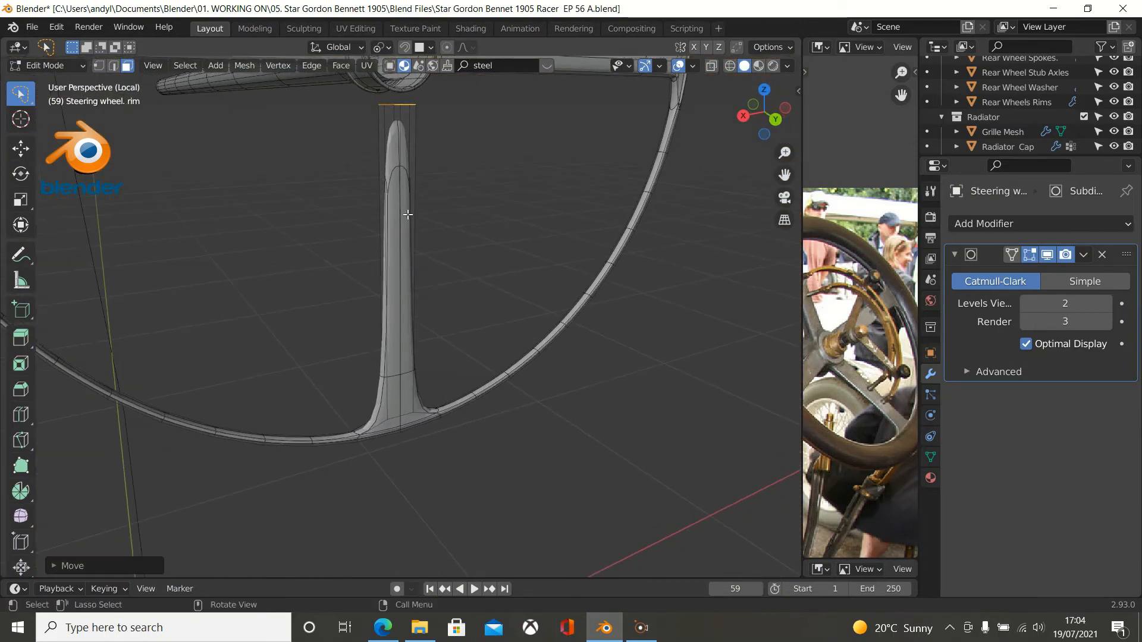
Add a loop cut around the new spoke and slide it close to the hub end.
key("ctrl+r")
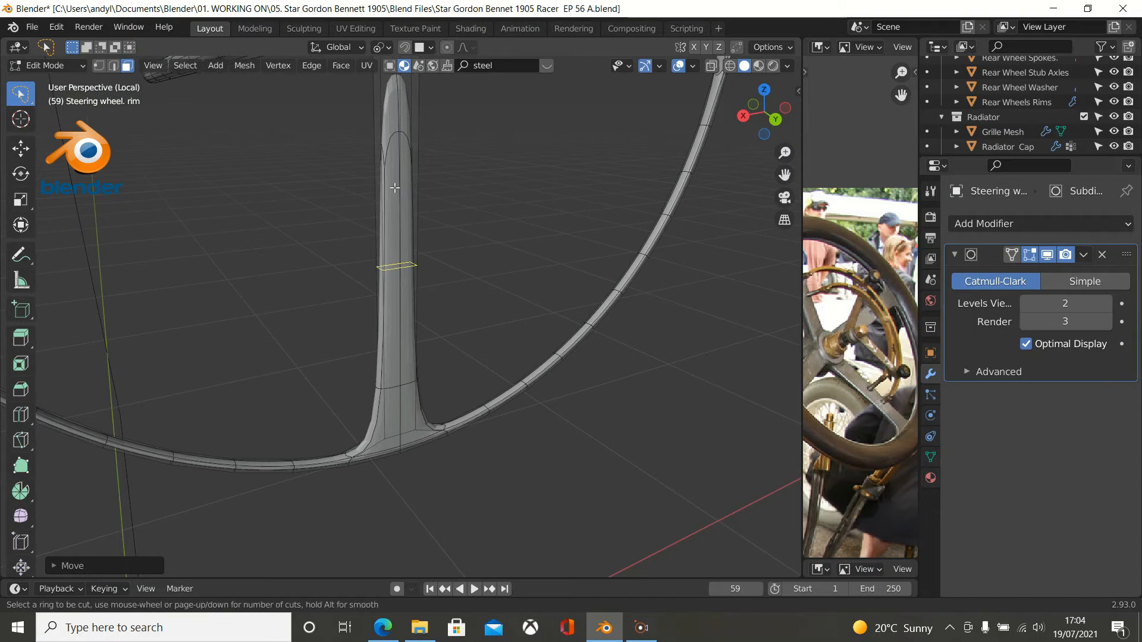
left_click(394, 187)
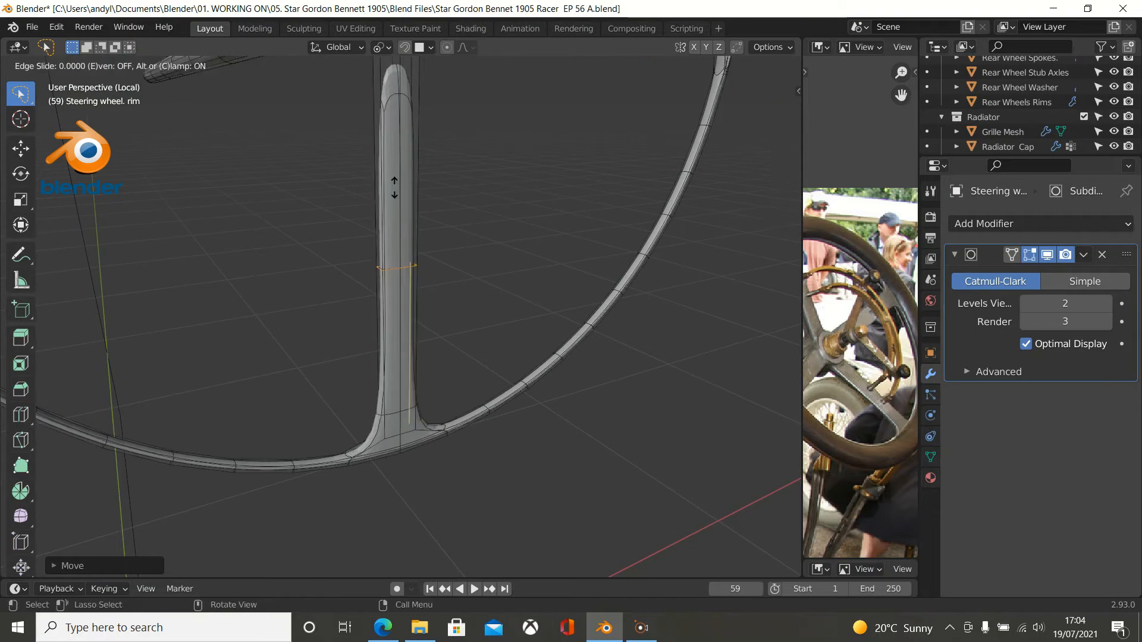
left_click(426, 530)
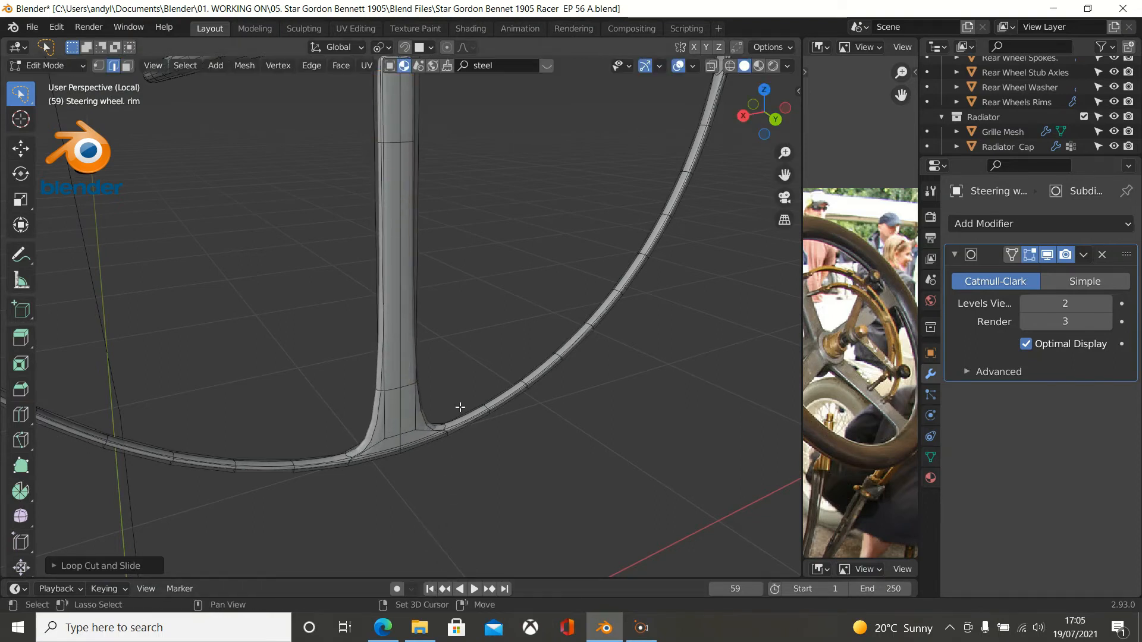
middle_click_drag(481, 342, 472, 445)
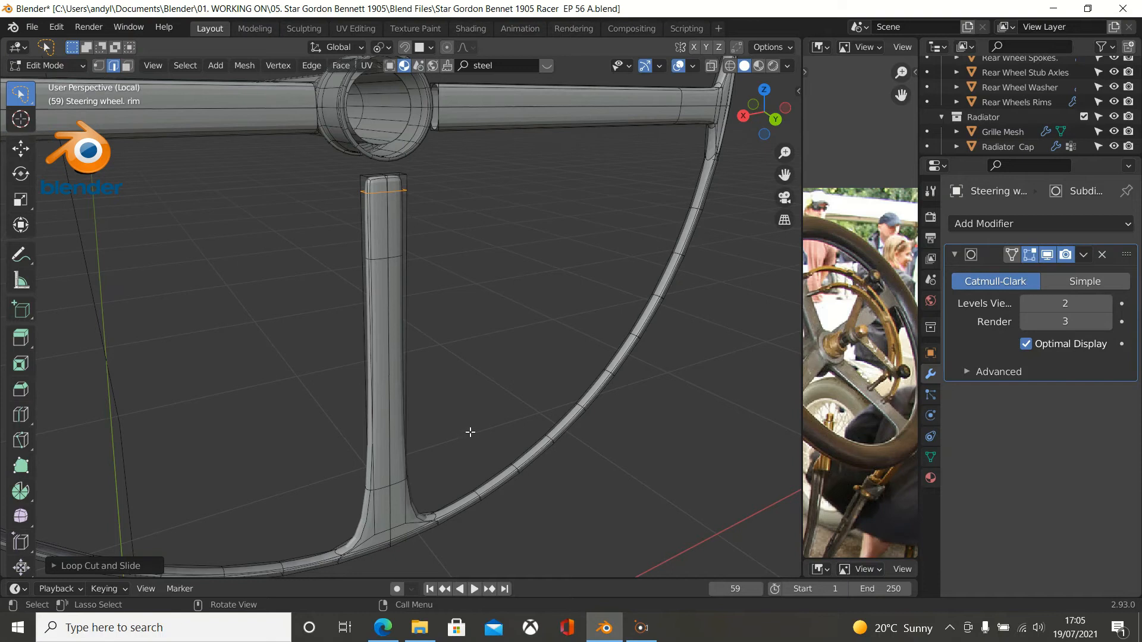
key("ctrl+r")
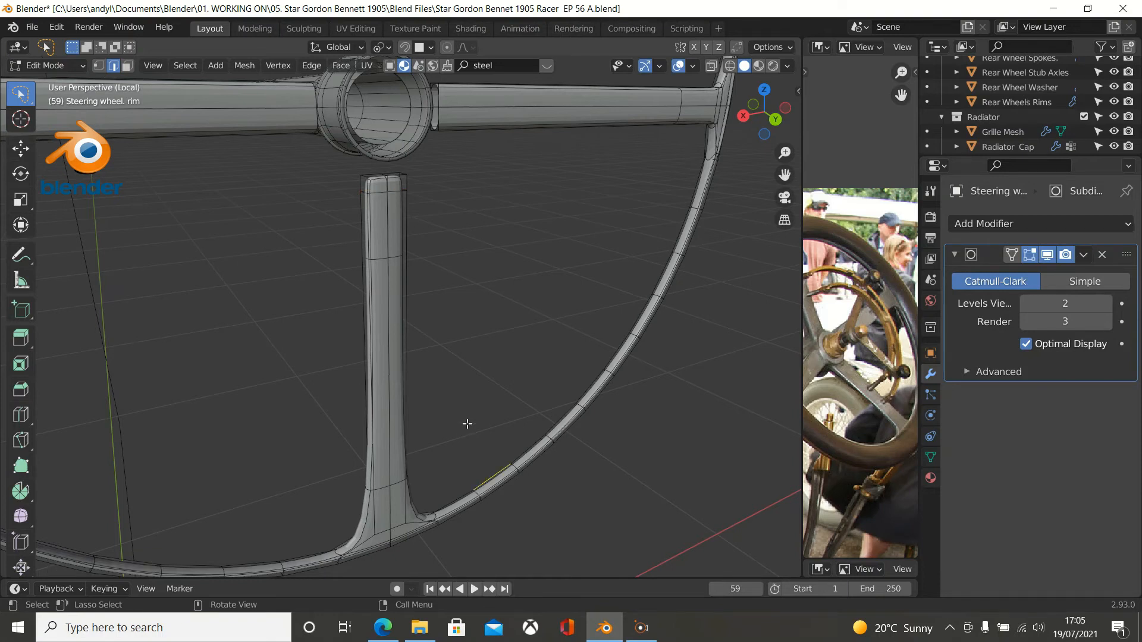
Delete the two end faces of the lower spoke beside the hub.
middle_click_drag(389, 193, 390, 241)
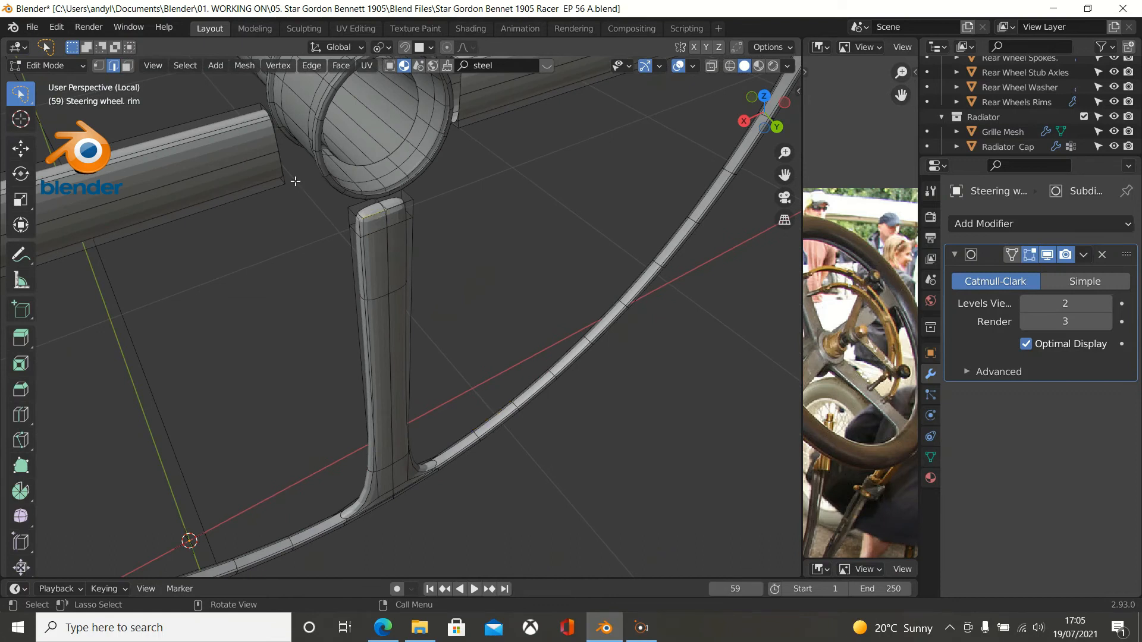
left_click(372, 210)
left_click(400, 201, "shift")
key("x")
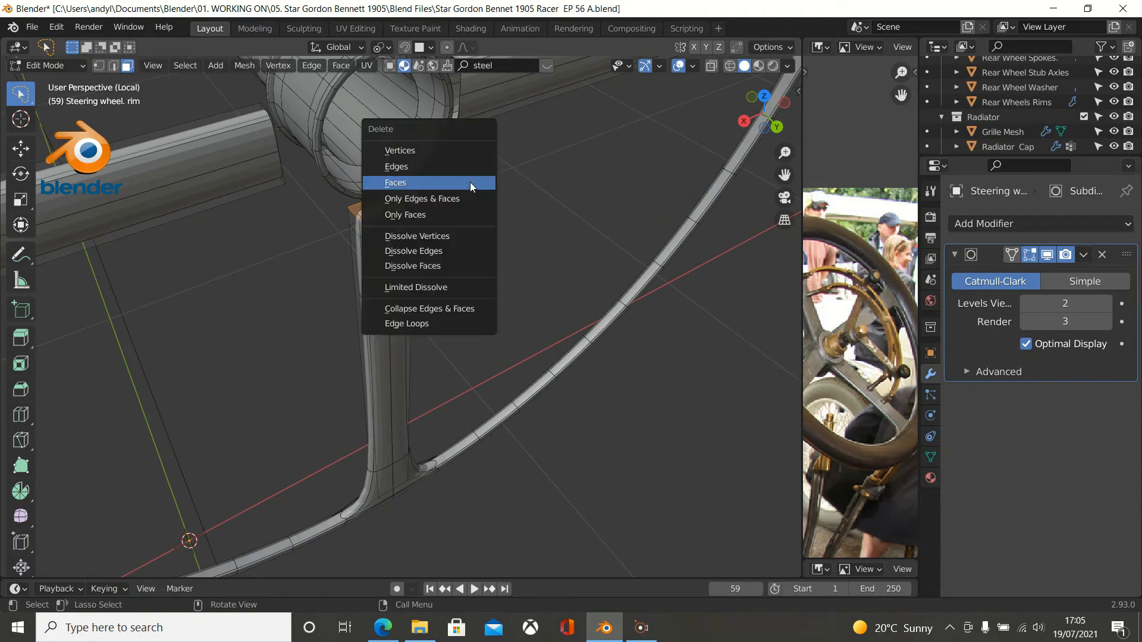
left_click(469, 182)
scroll(459, 195, "down", 3)
middle_click_drag(459, 195, 371, 378)
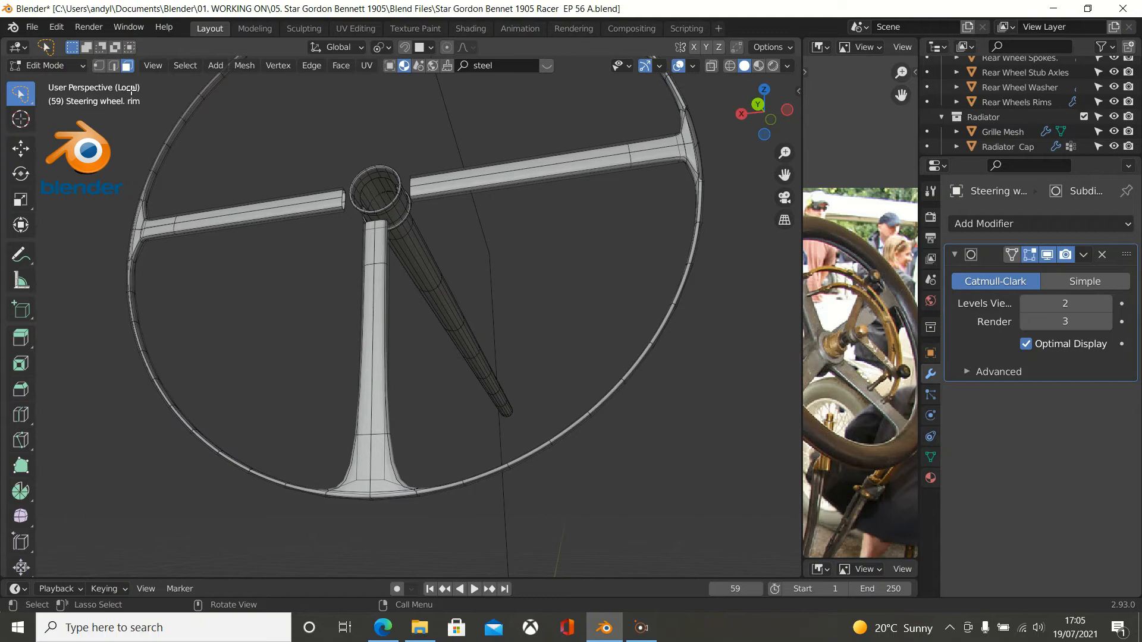
Switch to vertex selection and add a loop cut around the lower spoke, slid by about 0.957 toward the lug, and deselect everything.
left_click(99, 65)
scroll(416, 416, "up", 2)
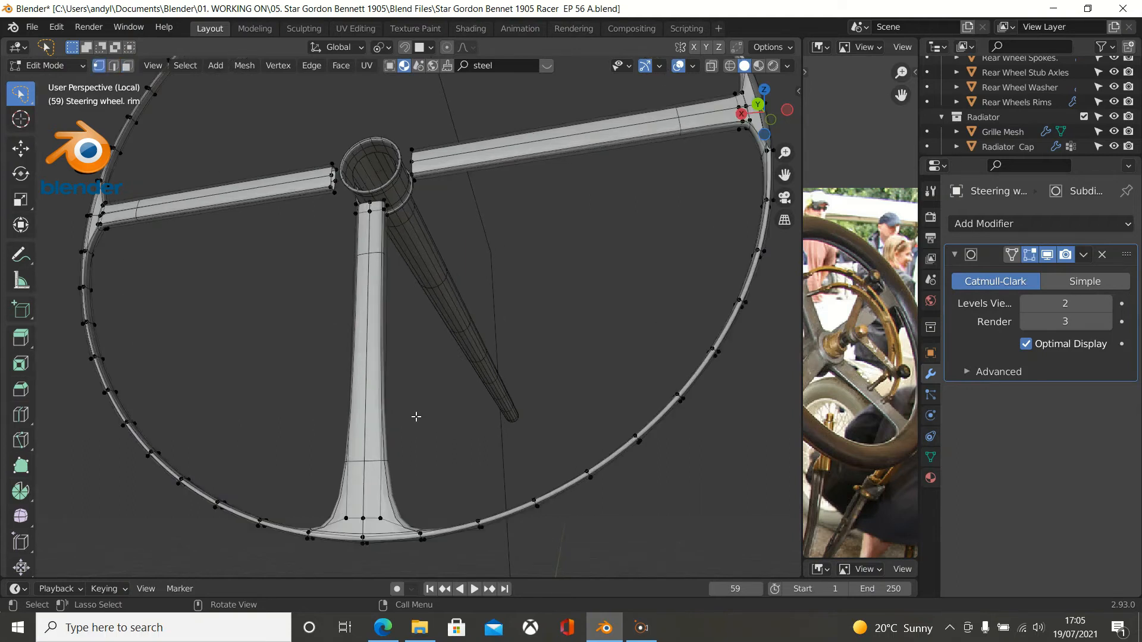
key("ctrl+r")
left_click(373, 452)
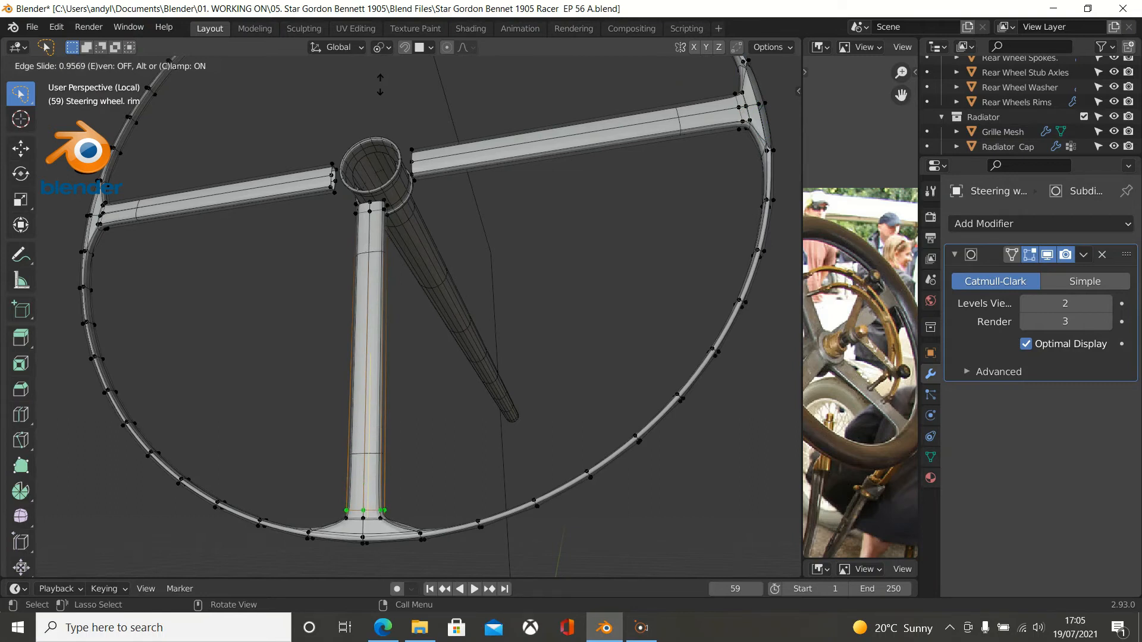
left_click(380, 84)
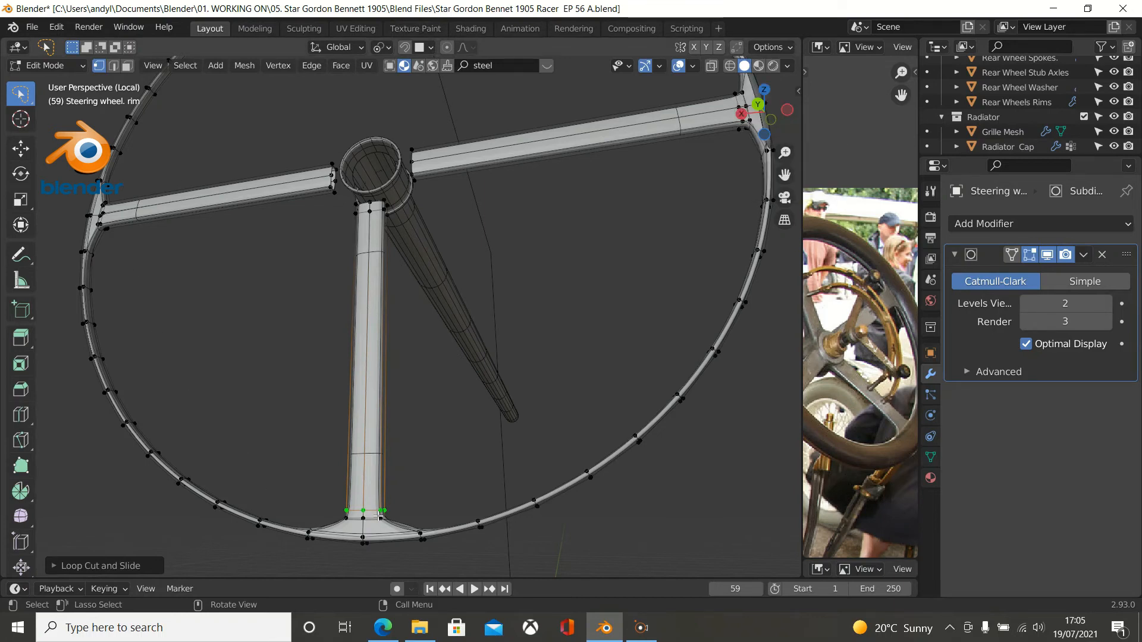
middle_click_drag(429, 421, 502, 447)
scroll(502, 443, "up", 1)
scroll(503, 432, "down", 4)
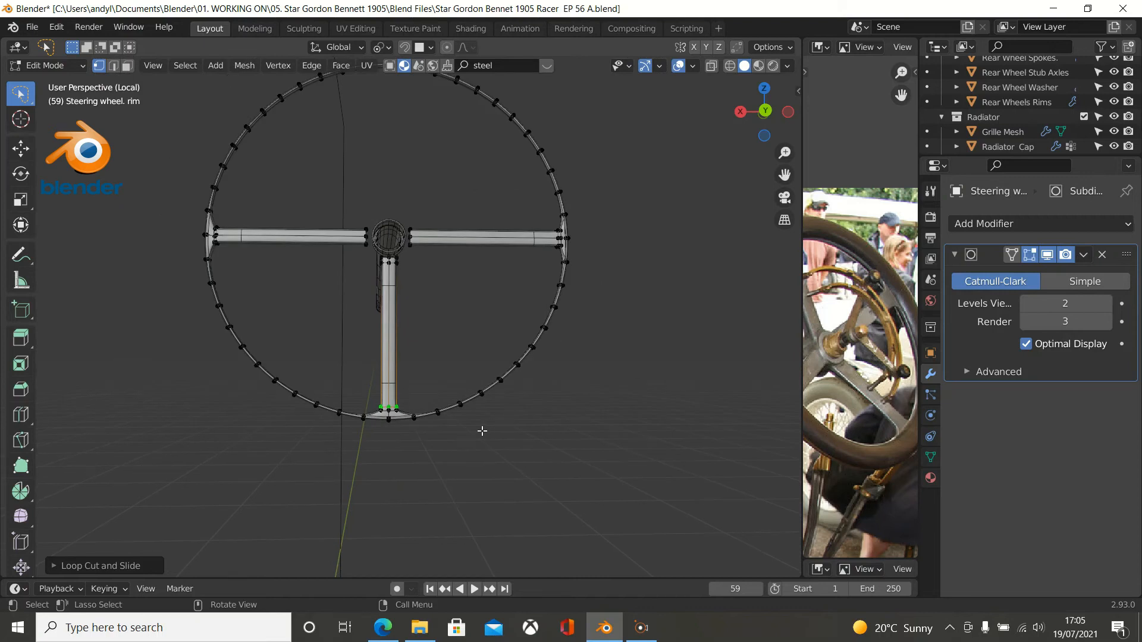
left_click(499, 446)
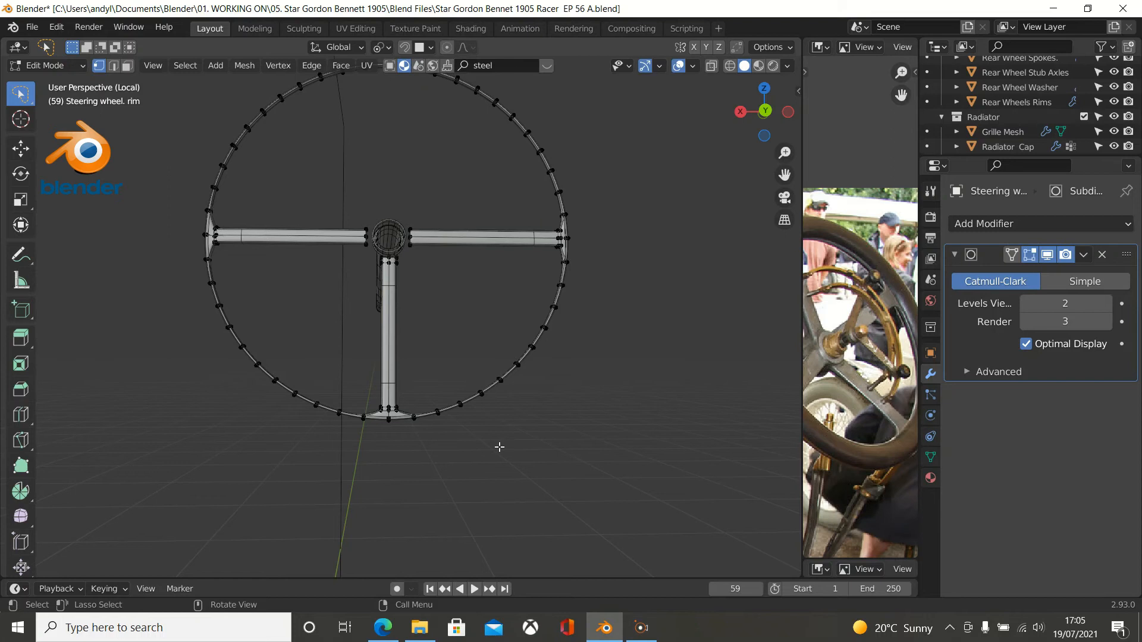
Move the template object from the lower spoke up along Z to just inside the top of the steering wheel rim.
key("Tab")
left_click(402, 414)
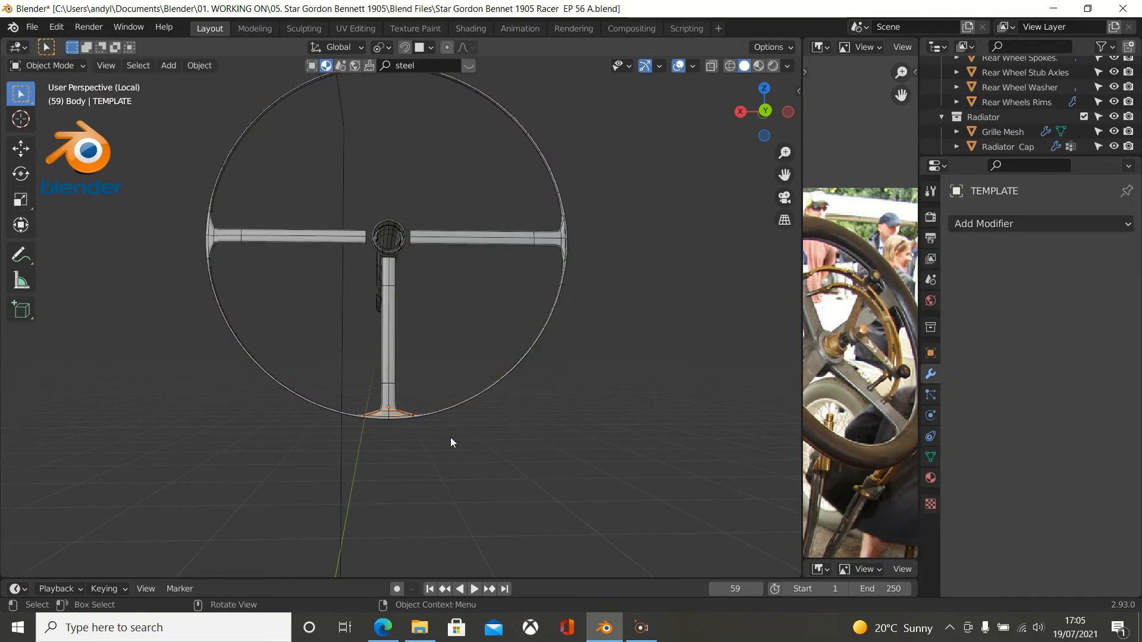
key("ctrl+KP_1")
middle_click_drag(462, 447, 468, 557, "shift")
scroll(483, 540, "up", 1)
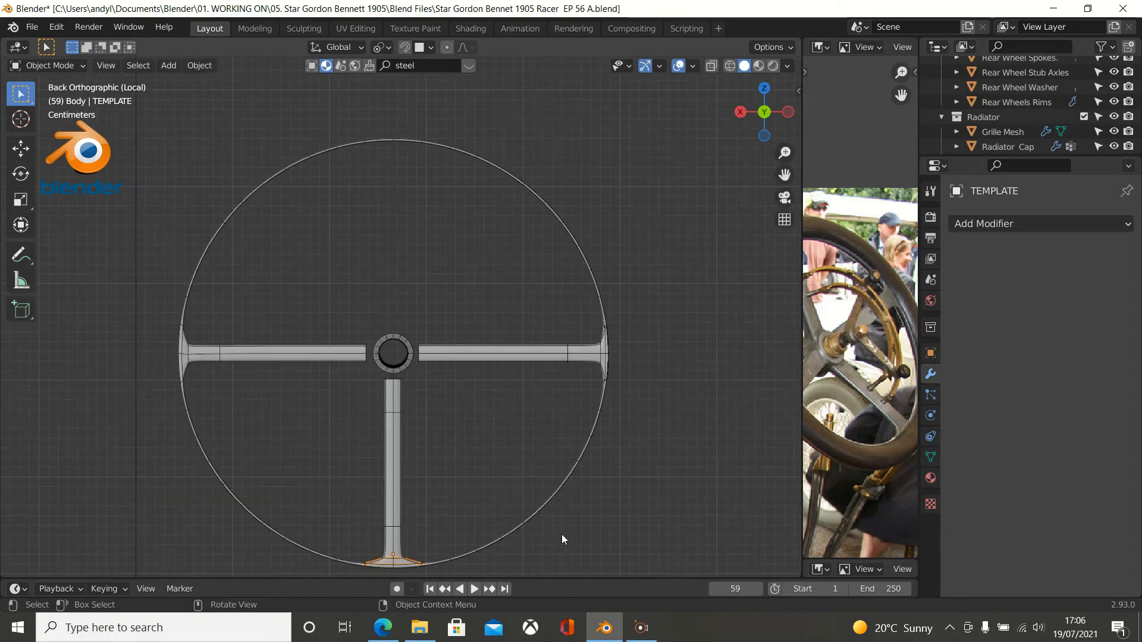
key("g")
key("z")
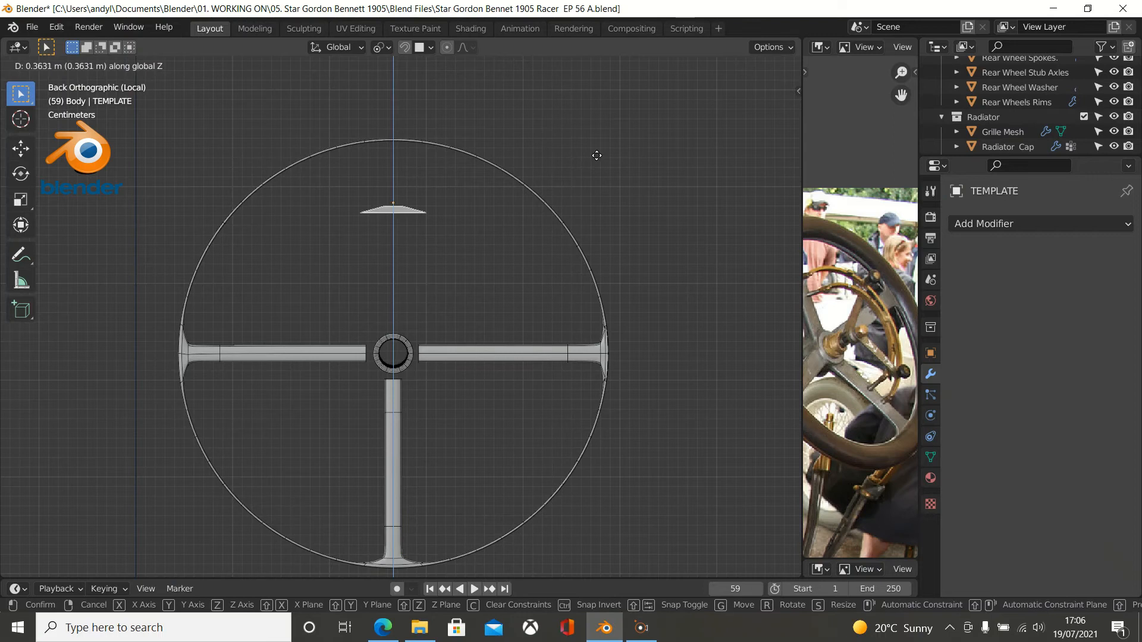
left_click(598, 123)
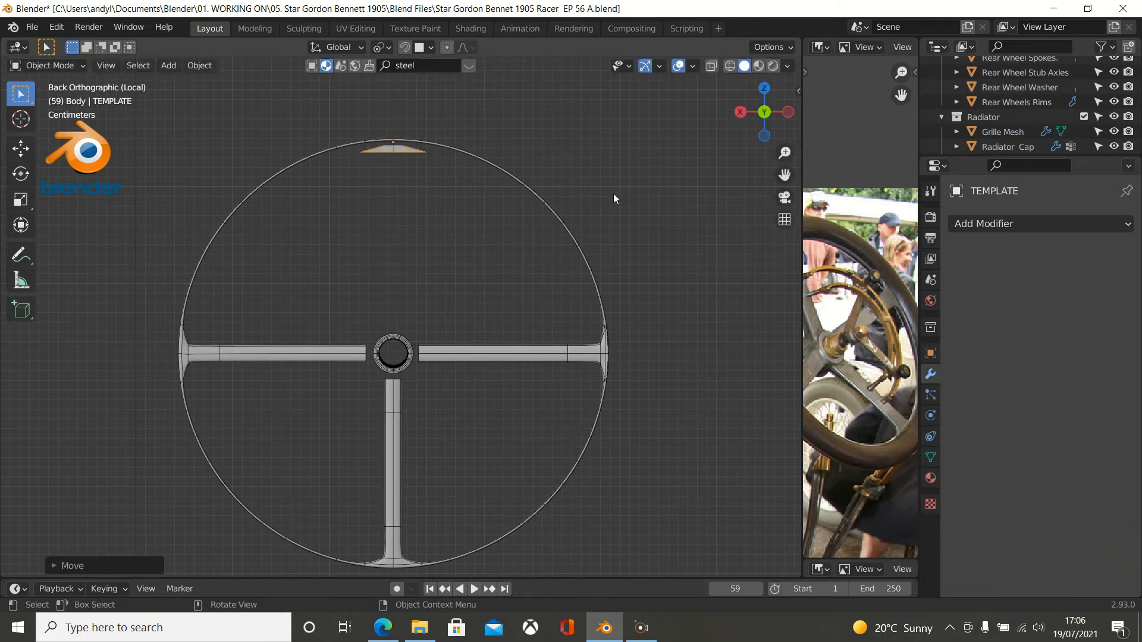
Rotate the template at the top of the rim by 180 degrees in the back view.
type("r")
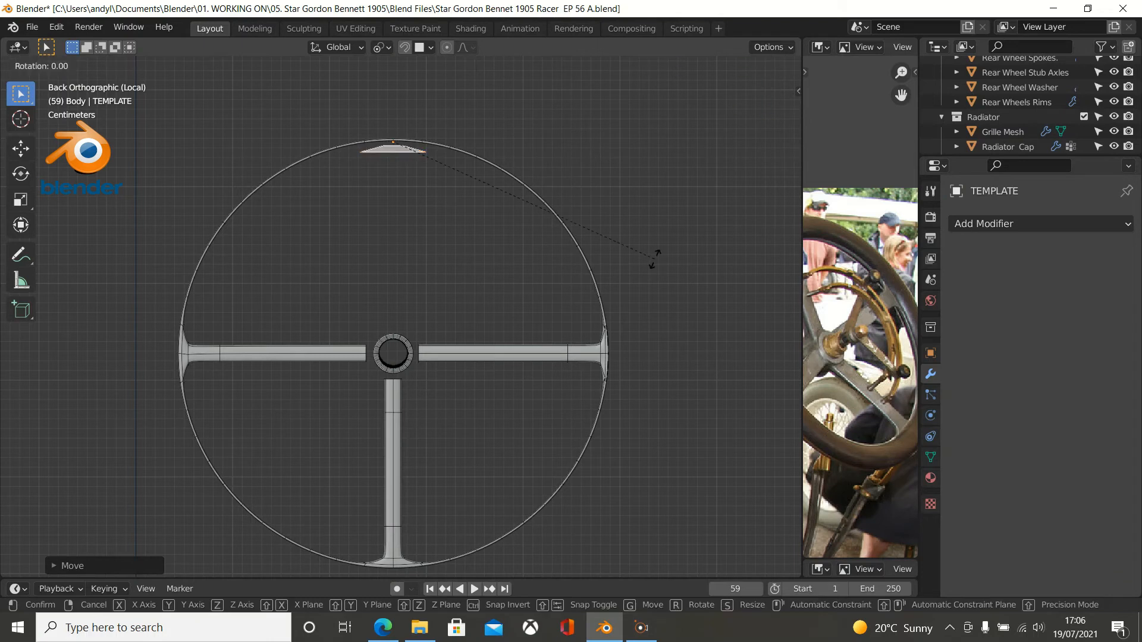
type("18")
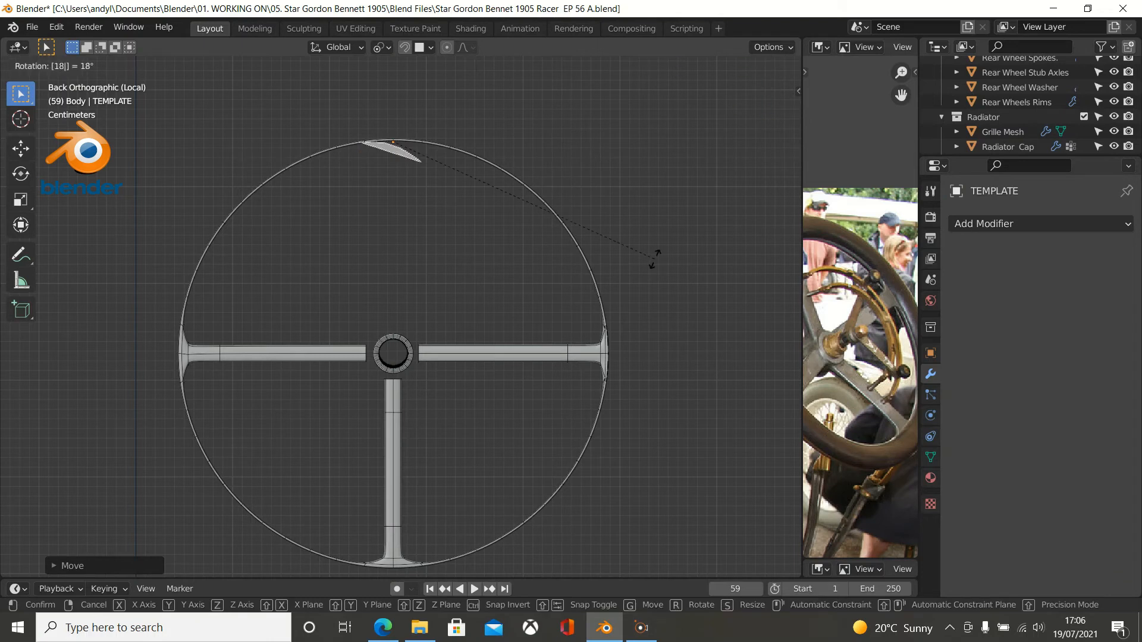
type("0")
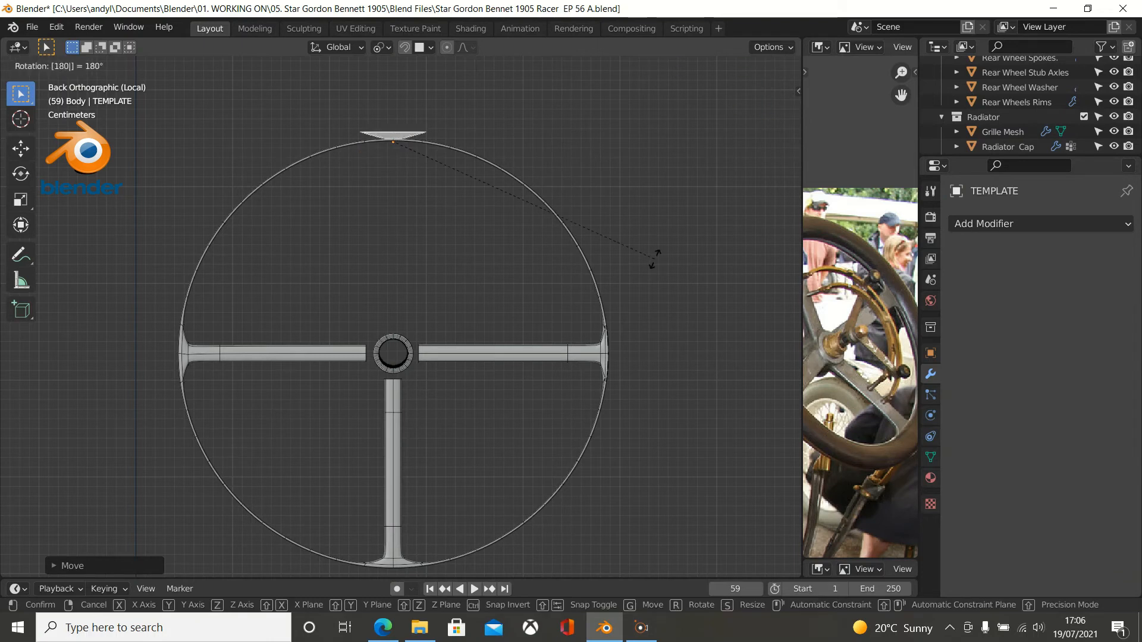
key("Return")
Move the flipped template down so its wide edge sits just under the top of the rim.
scroll(654, 259, "up", 3)
middle_click_drag(534, 187, 535, 394, "shift")
key("g")
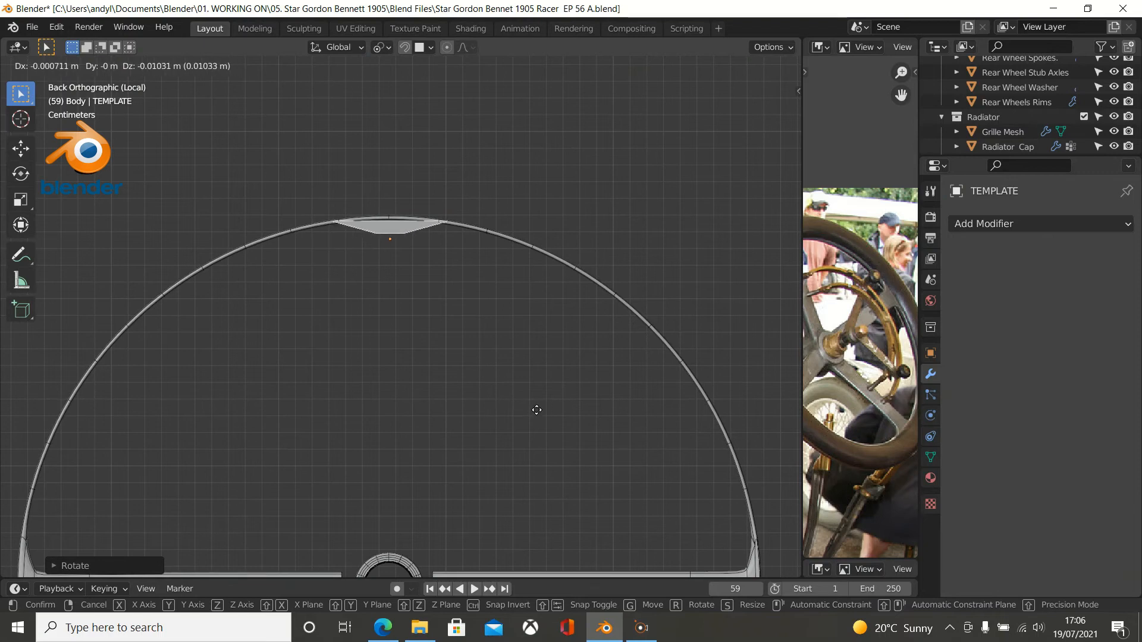
left_click(537, 419)
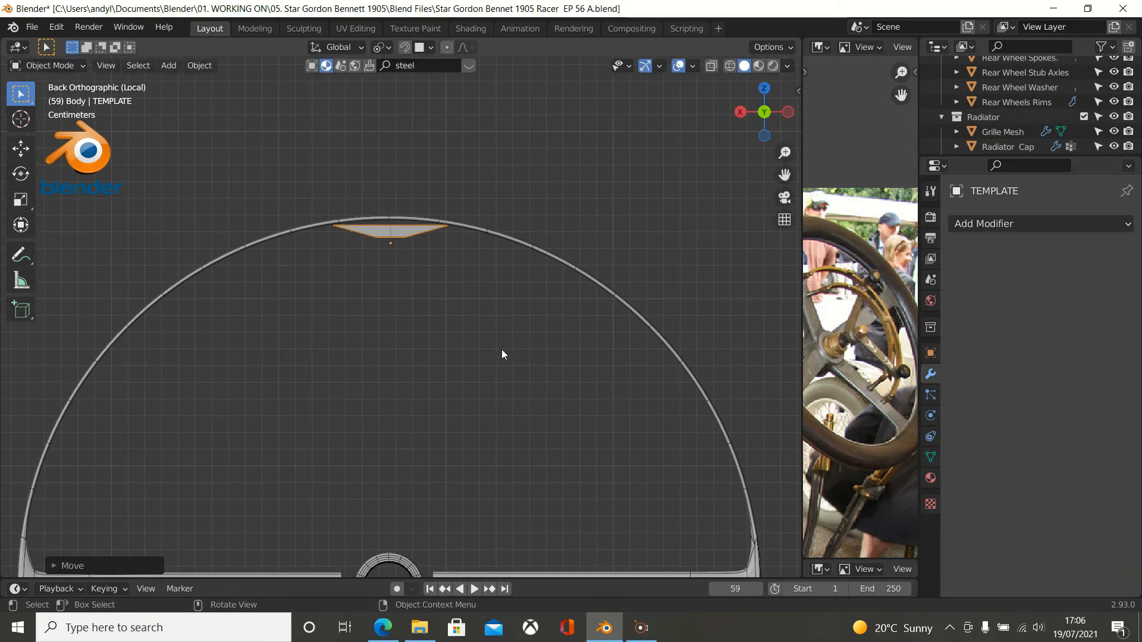
Edit the rim and template together, select the linked template mesh in wireframe, and raise it about 0.0017 m along Z to meet the rim.
left_click(536, 250, "shift")
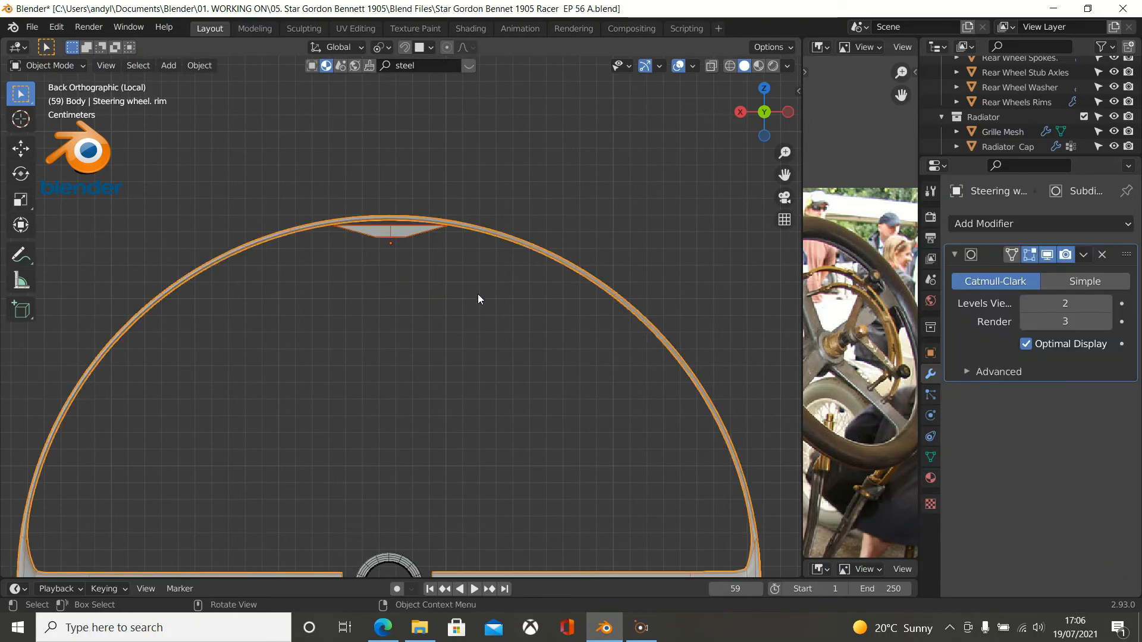
key("Tab")
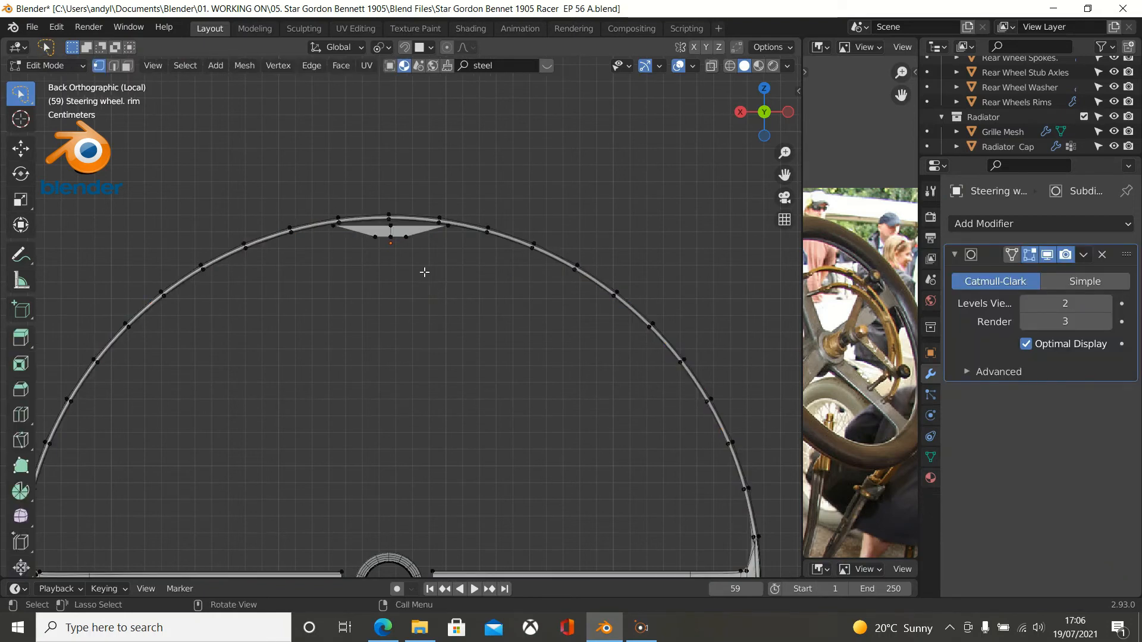
scroll(424, 272, "up", 2)
middle_click_drag(427, 273, 497, 329, "shift")
scroll(454, 281, "up", 3)
middle_click_drag(454, 286, 416, 345, "shift")
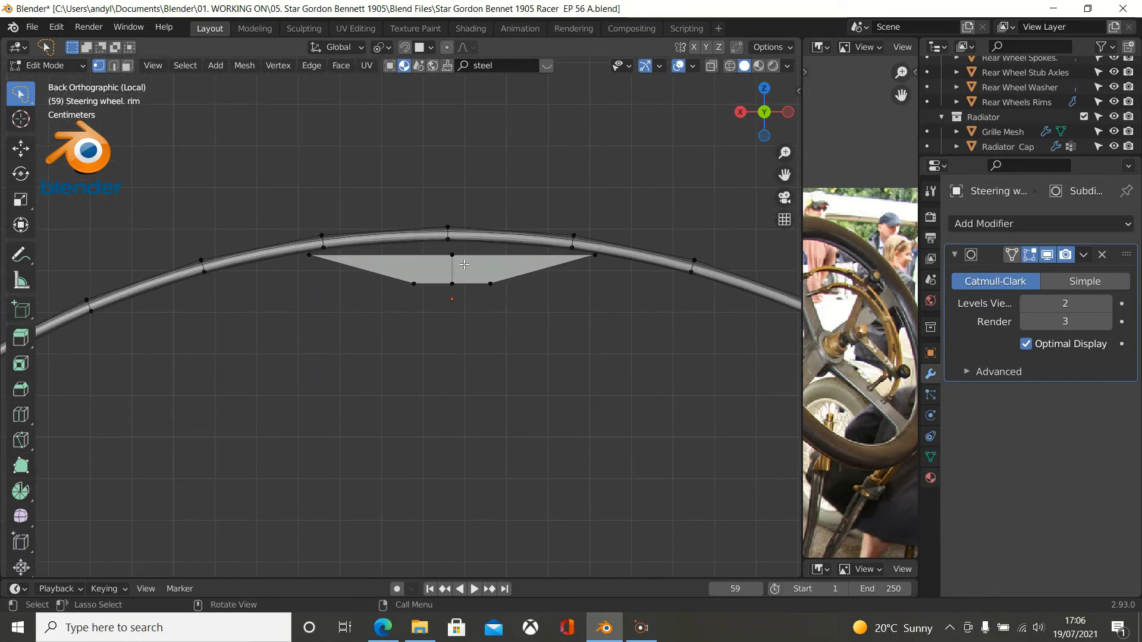
key("l")
scroll(464, 263, "up", 1)
scroll(464, 264, "up", 2)
middle_click_drag(463, 264, 383, 385, "shift")
scroll(384, 385, "up", 1)
scroll(515, 341, "up", 2)
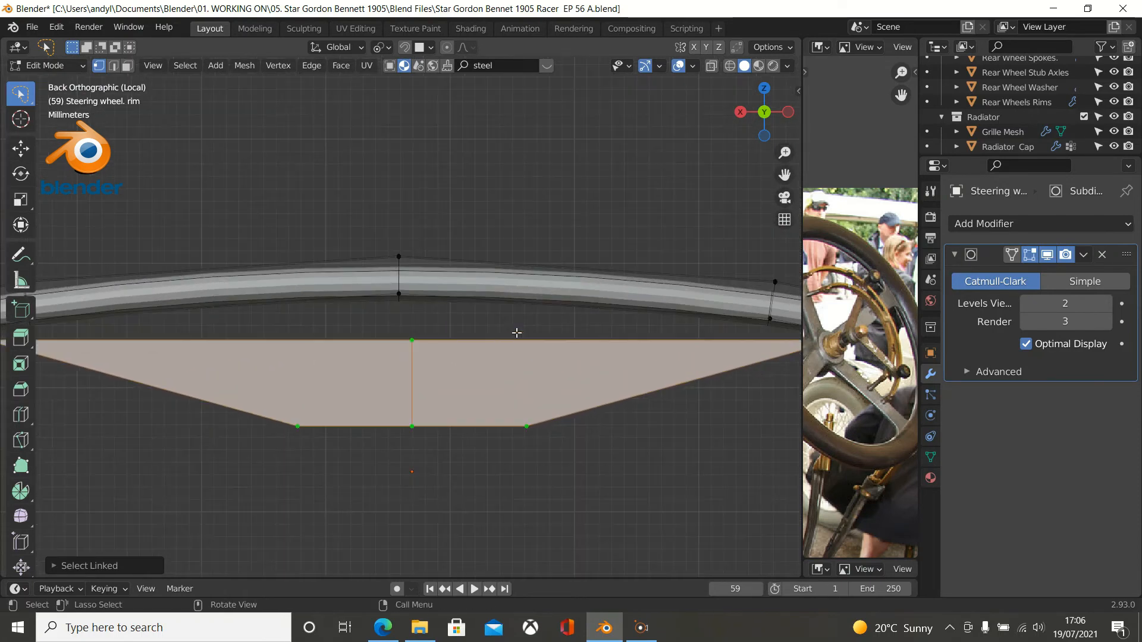
middle_click_drag(515, 331, 505, 328, "shift")
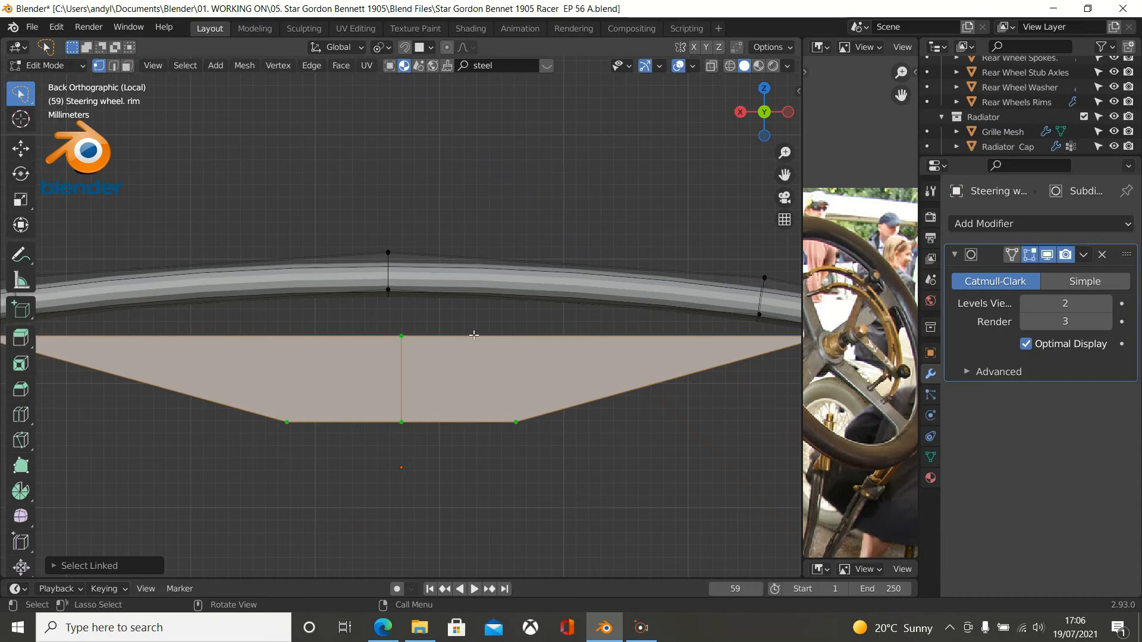
key("z")
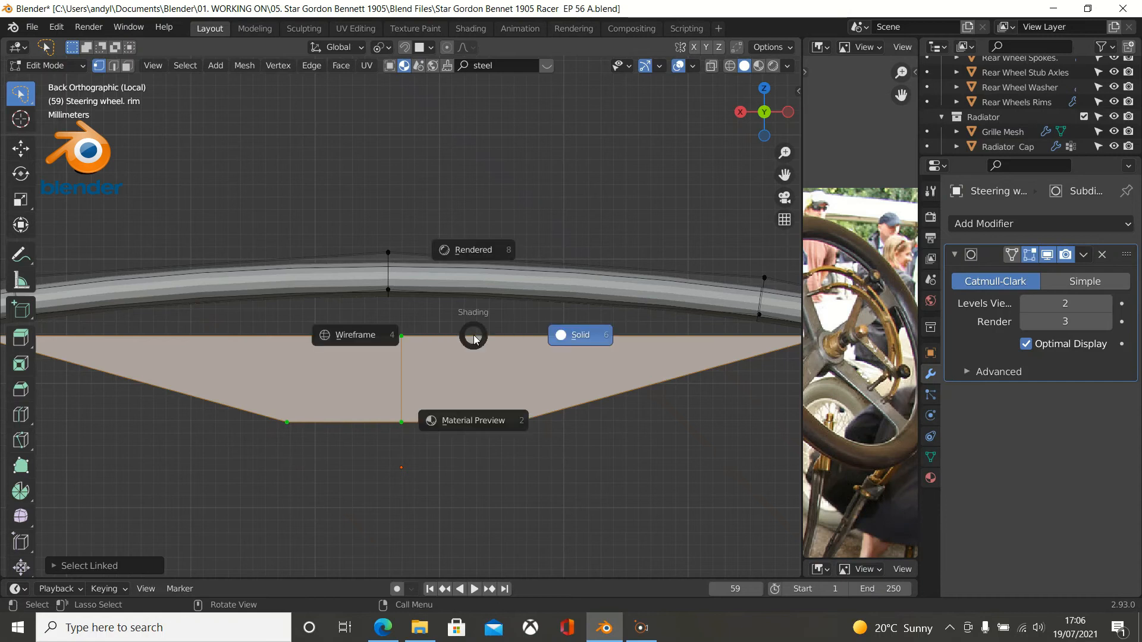
left_click(372, 340)
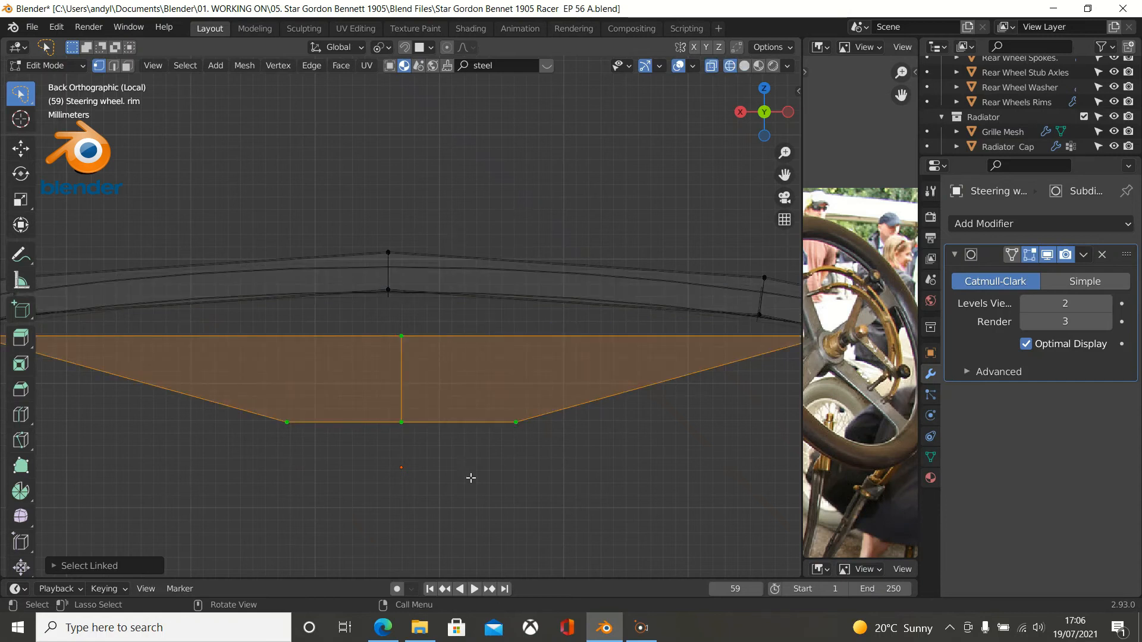
key("g")
key("z")
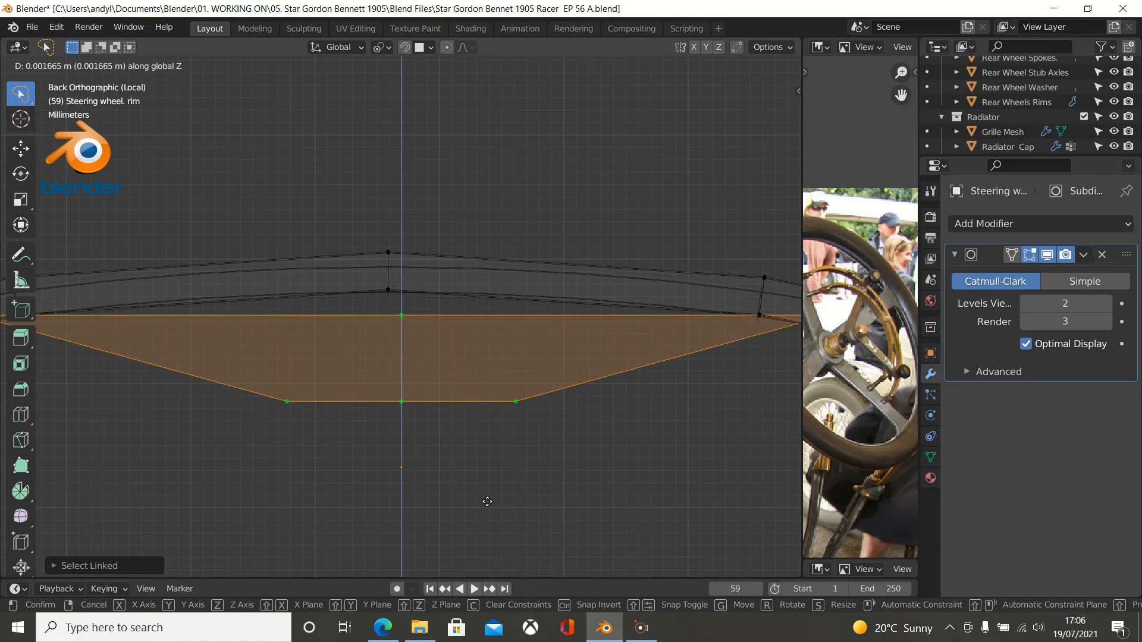
left_click(487, 504)
Leave the joint editing, select only the steering wheel rim, and edit it in solid shading.
scroll(441, 454, "down", 5)
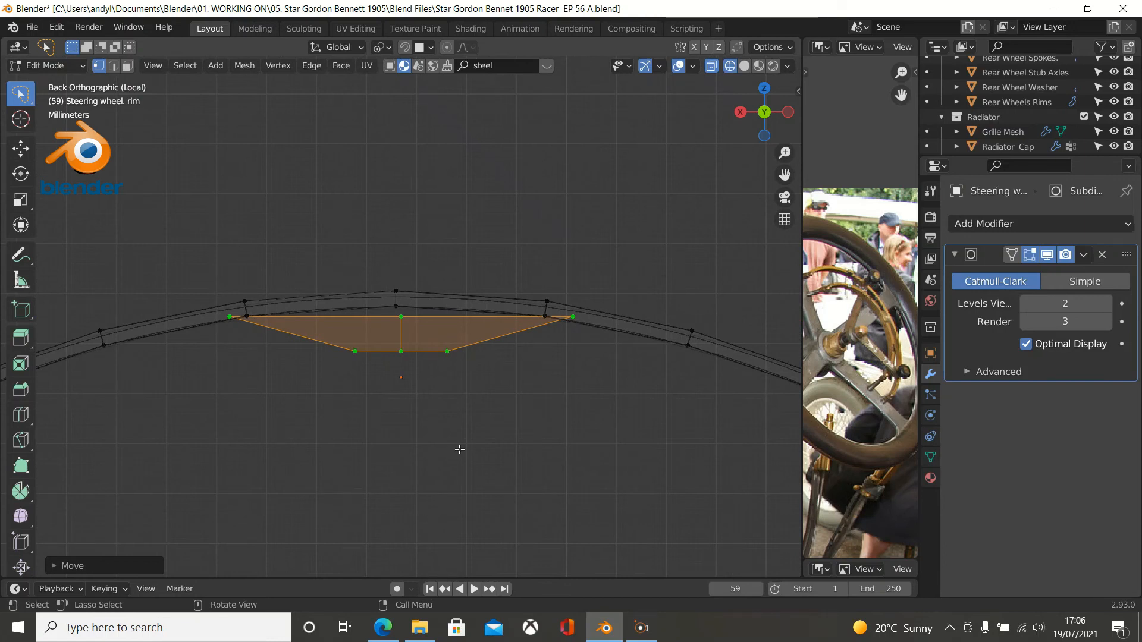
key("Tab")
middle_click_drag(459, 448, 466, 362)
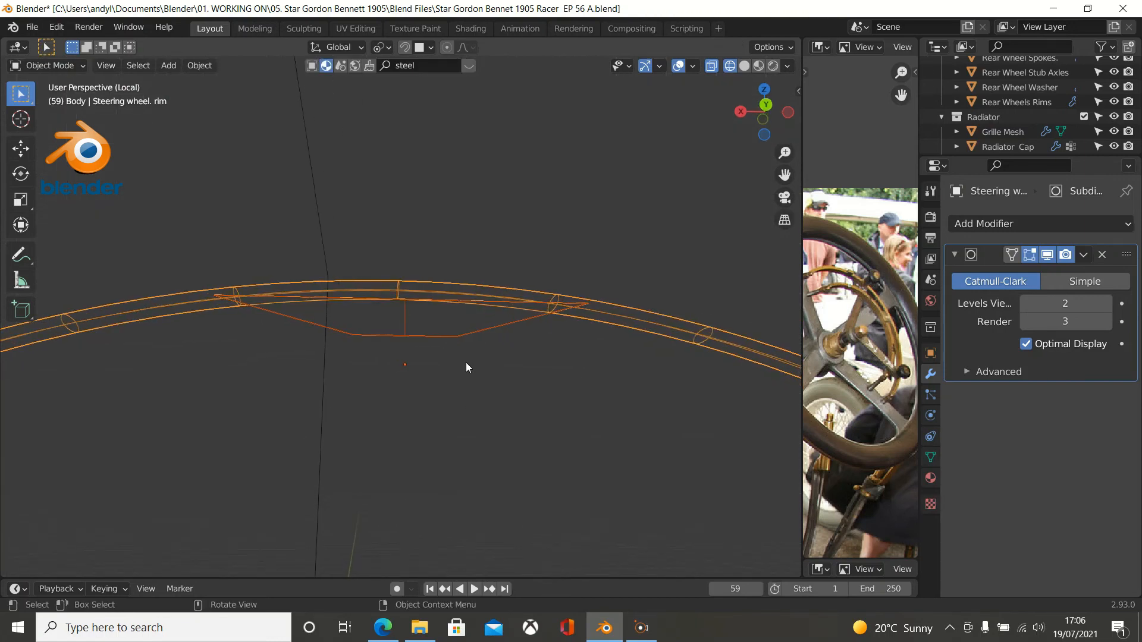
left_click(449, 288)
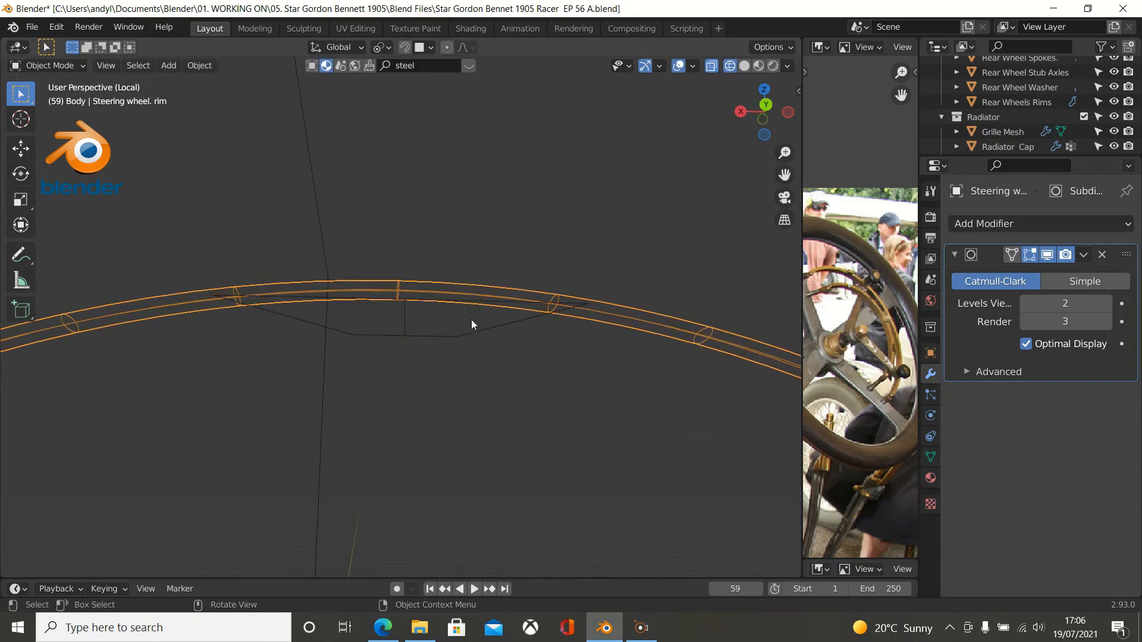
key("Tab")
key("z")
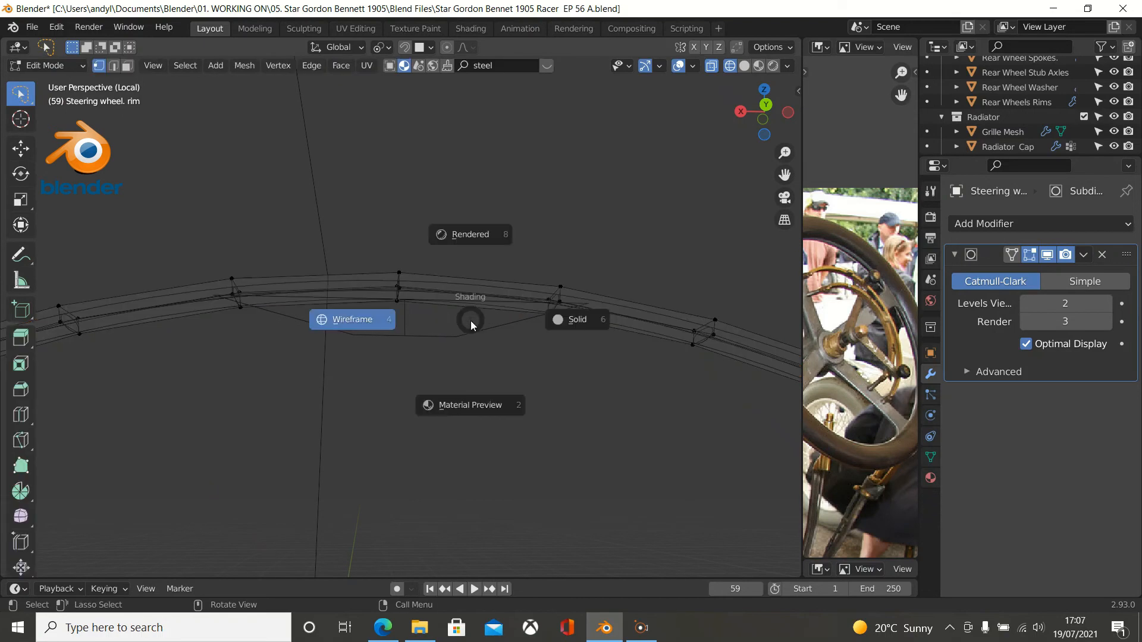
left_click(565, 326)
middle_click_drag(430, 342, 417, 278)
Hide the rim's Subdivision modifier in the viewport and select the two inner rim faces above the template in face mode.
left_click(129, 66)
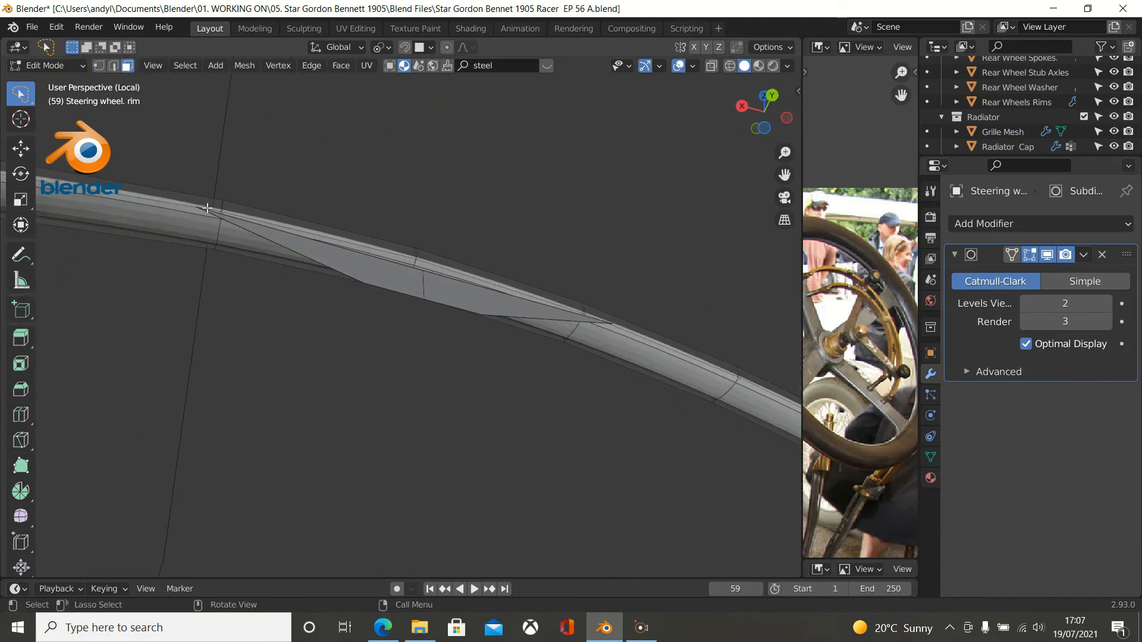
left_click(266, 248)
middle_click_drag(371, 278, 303, 375)
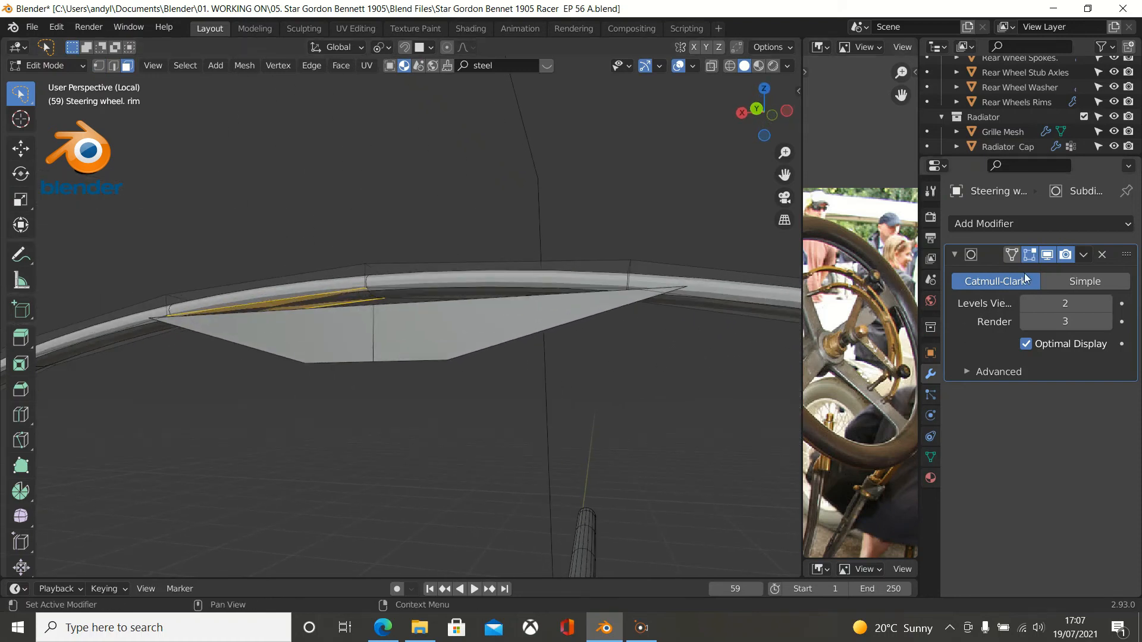
left_click(1046, 257)
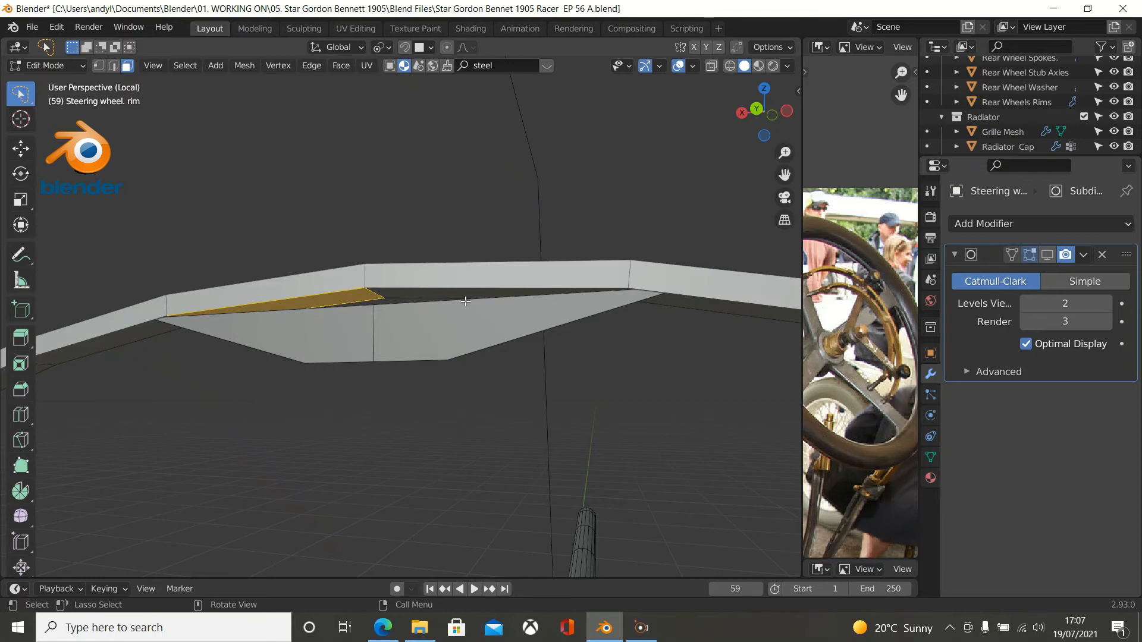
middle_click_drag(469, 259, 498, 209)
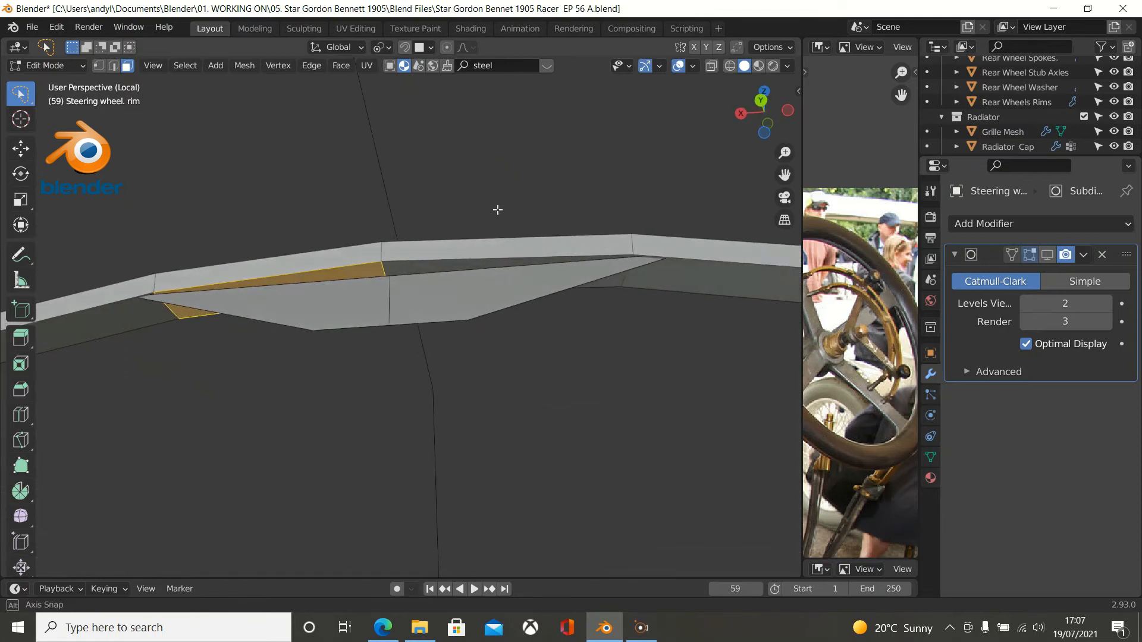
left_click(410, 268, "shift")
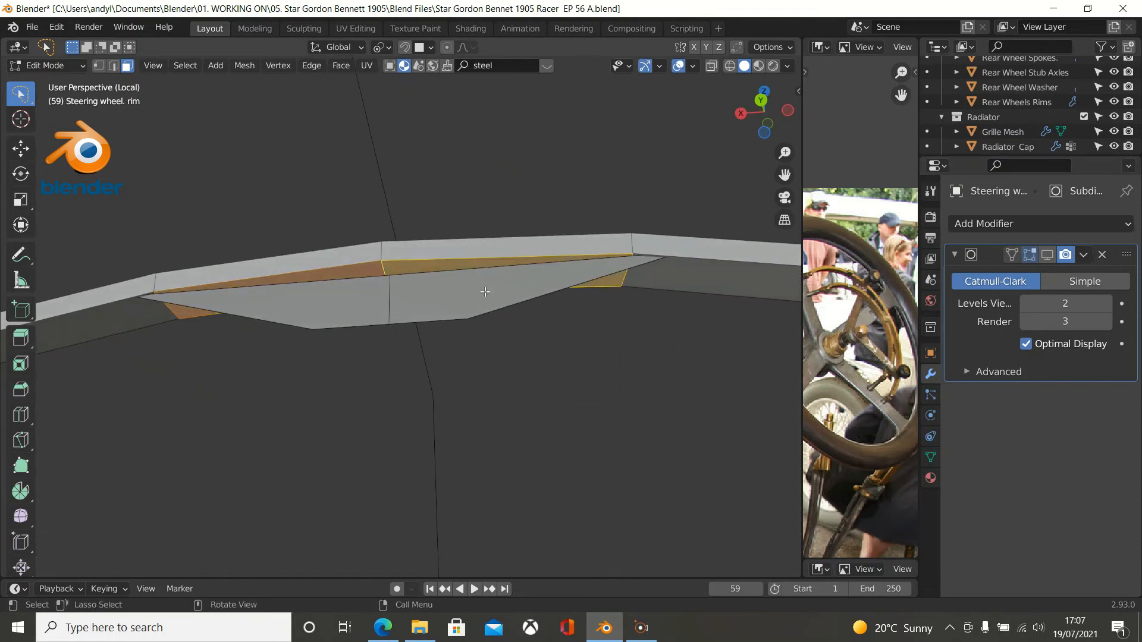
In wireframe back view, move the two selected rim faces down along Z to just below the template's narrow edge.
key("ctrl+KP_1")
middle_click_drag(485, 292, 504, 155, "shift")
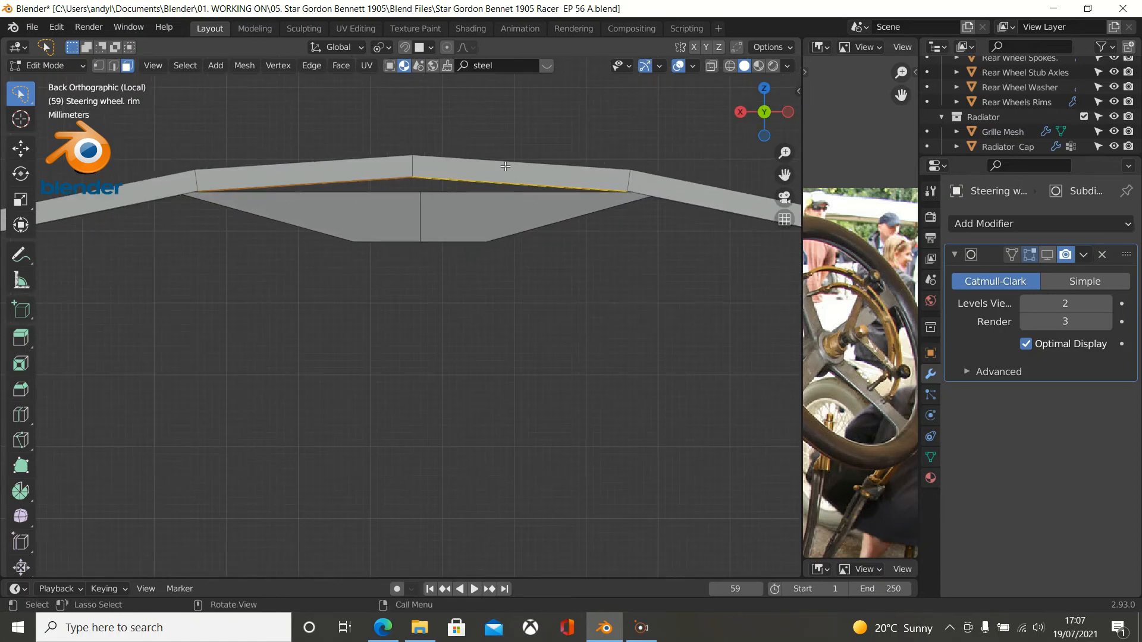
key("z")
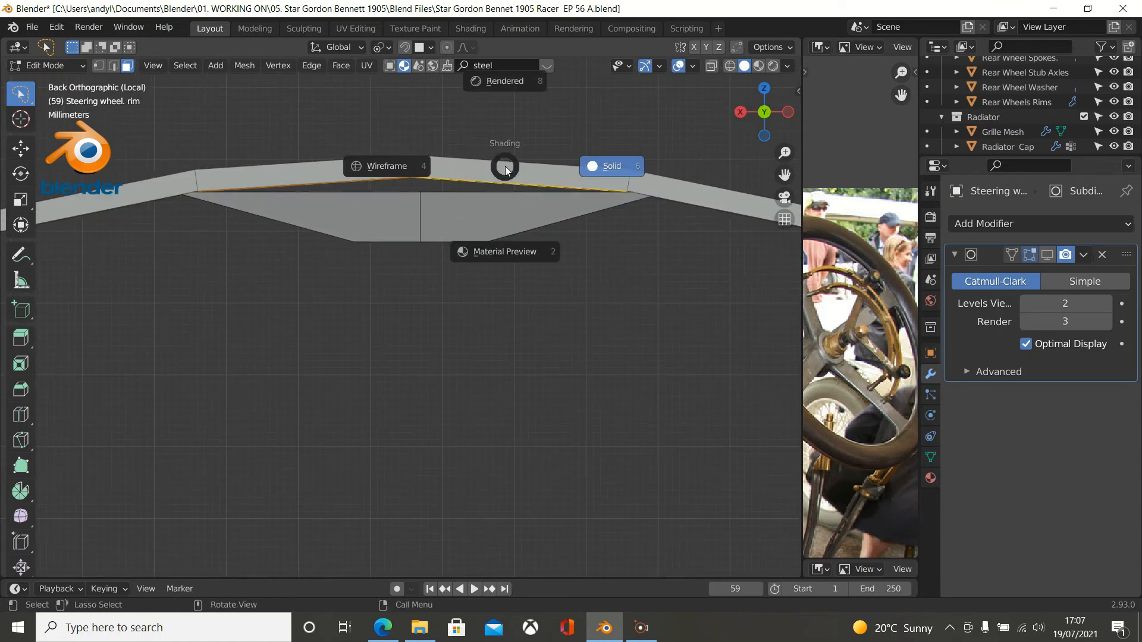
left_click(382, 169)
scroll(451, 148, "down", 2)
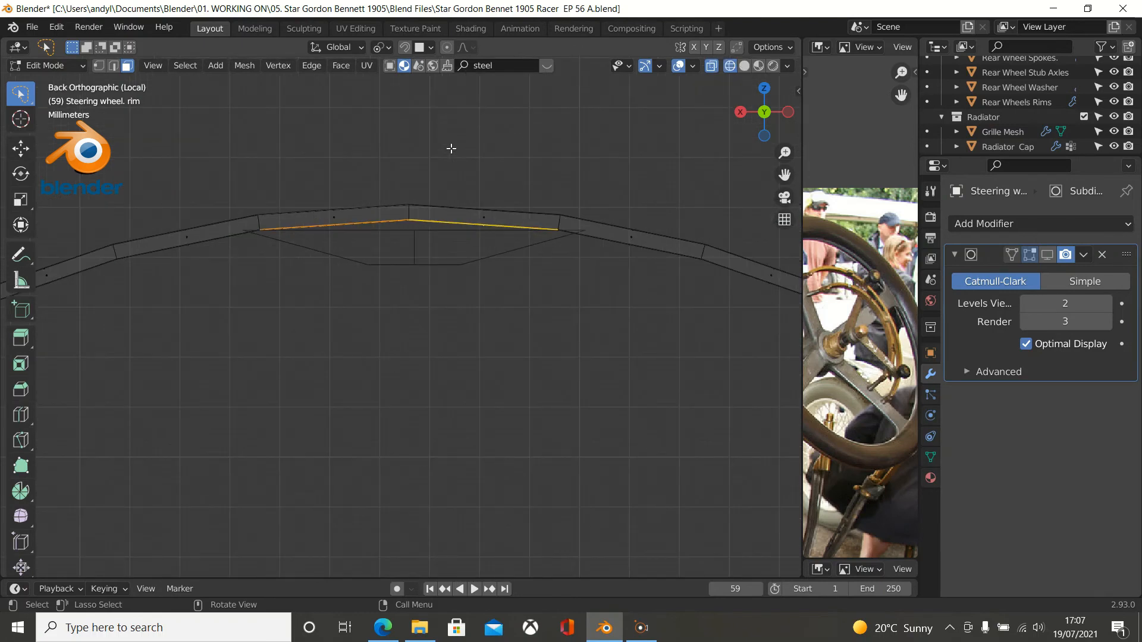
key("g")
key("z")
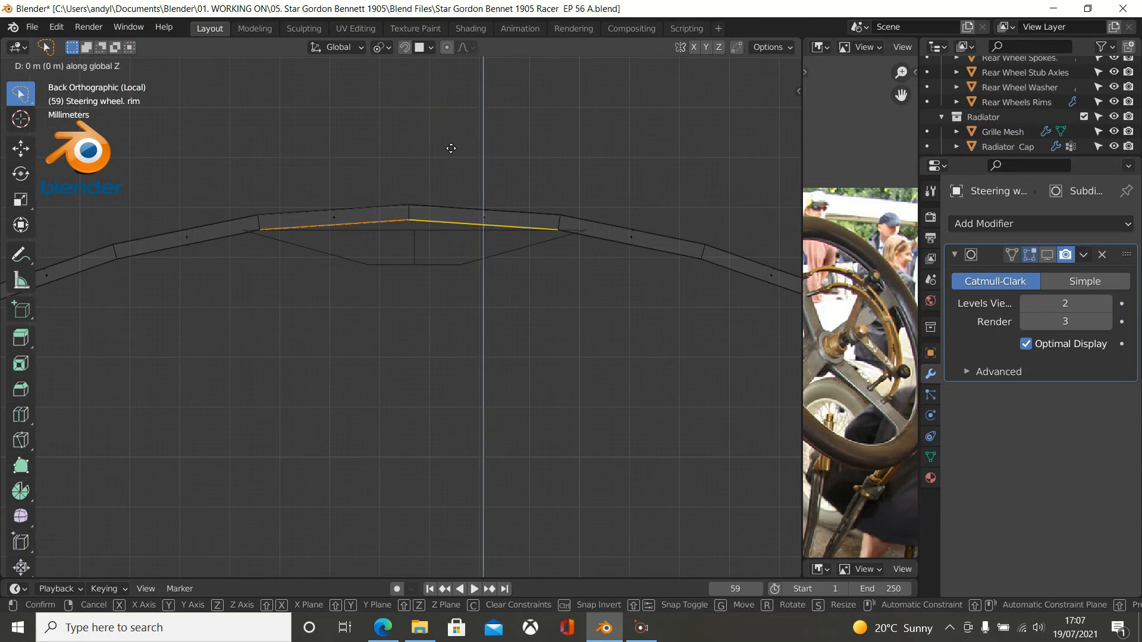
left_click(469, 196)
In vertex mode, flatten the top lug's inner rim vertices by scaling them to 0 along Z about the centre vertex.
scroll(450, 193, "up", 3)
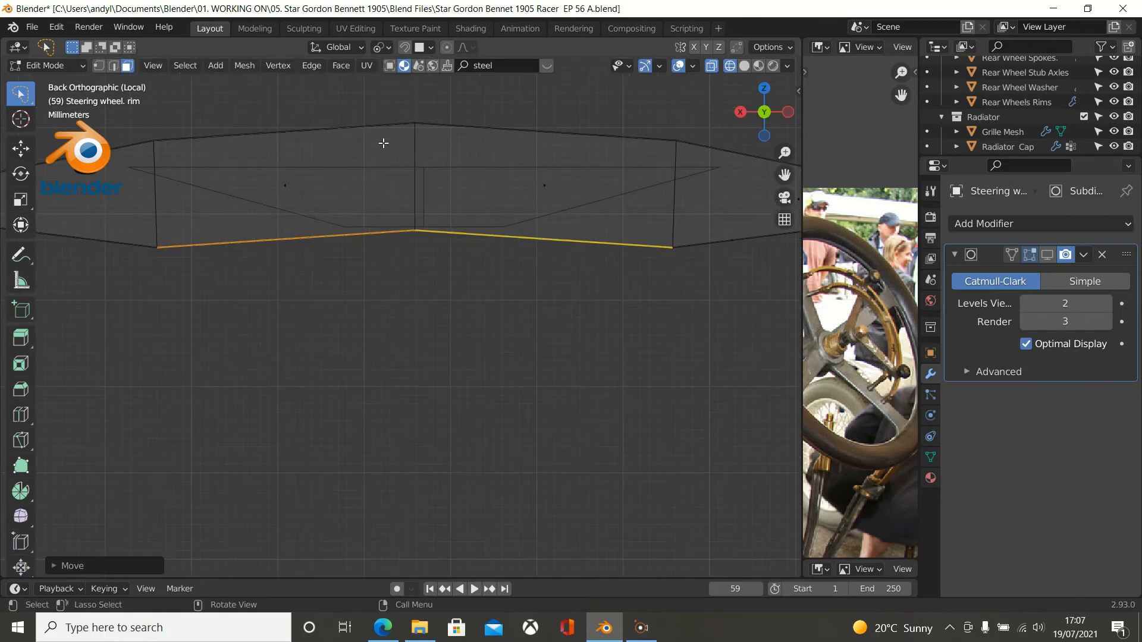
left_click(98, 66)
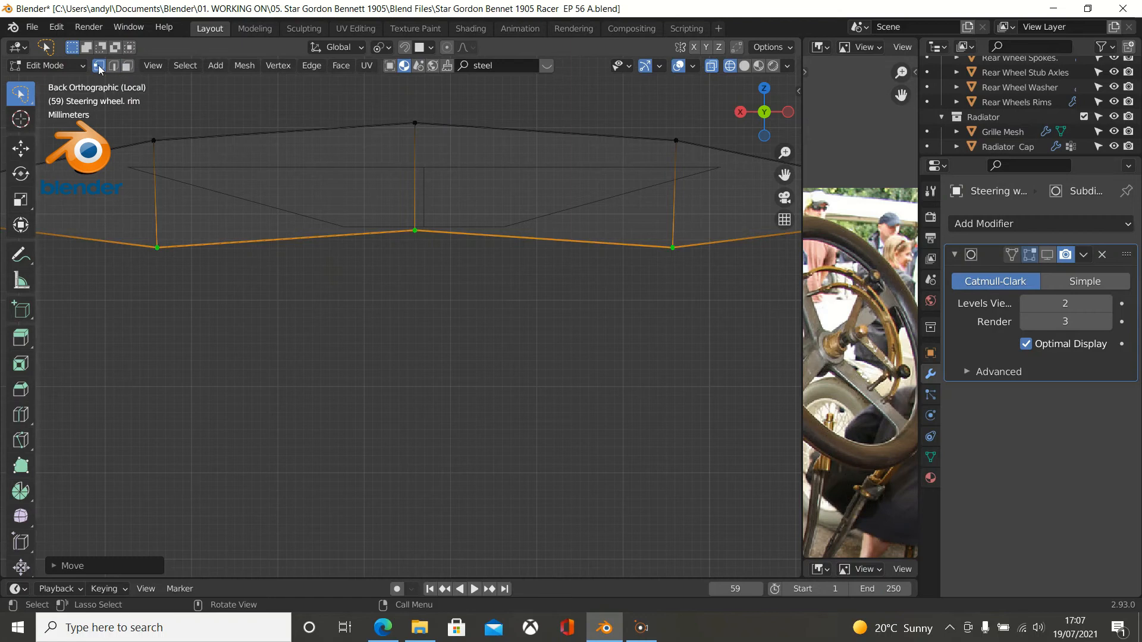
left_click(416, 235, "shift")
scroll(456, 177, "down", 3)
left_click(381, 47)
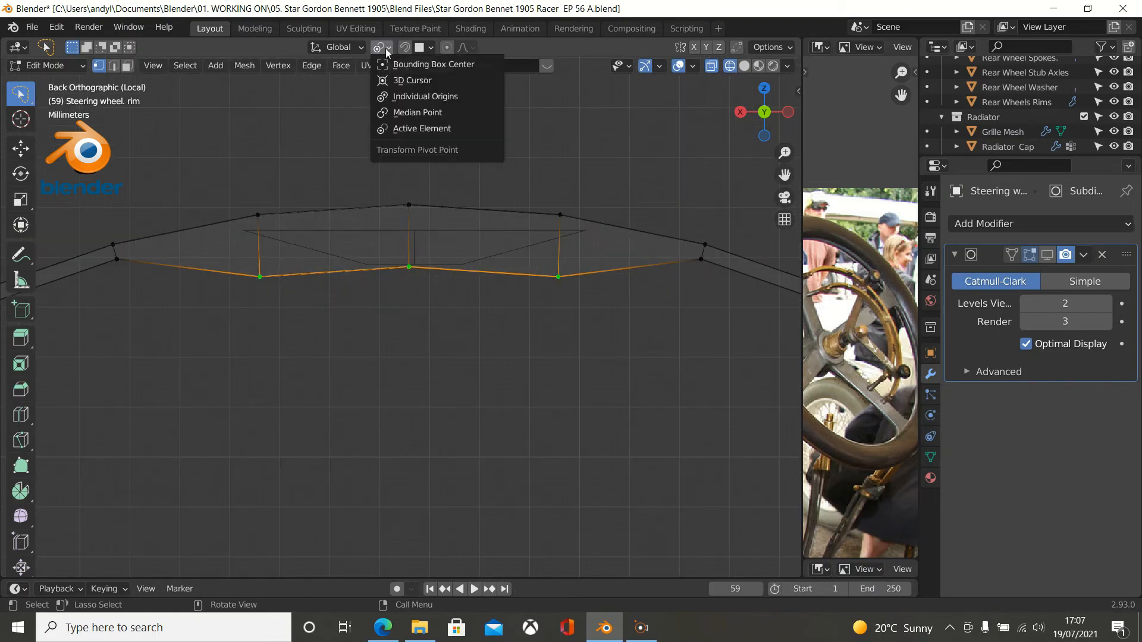
scroll(423, 404, "up", 1)
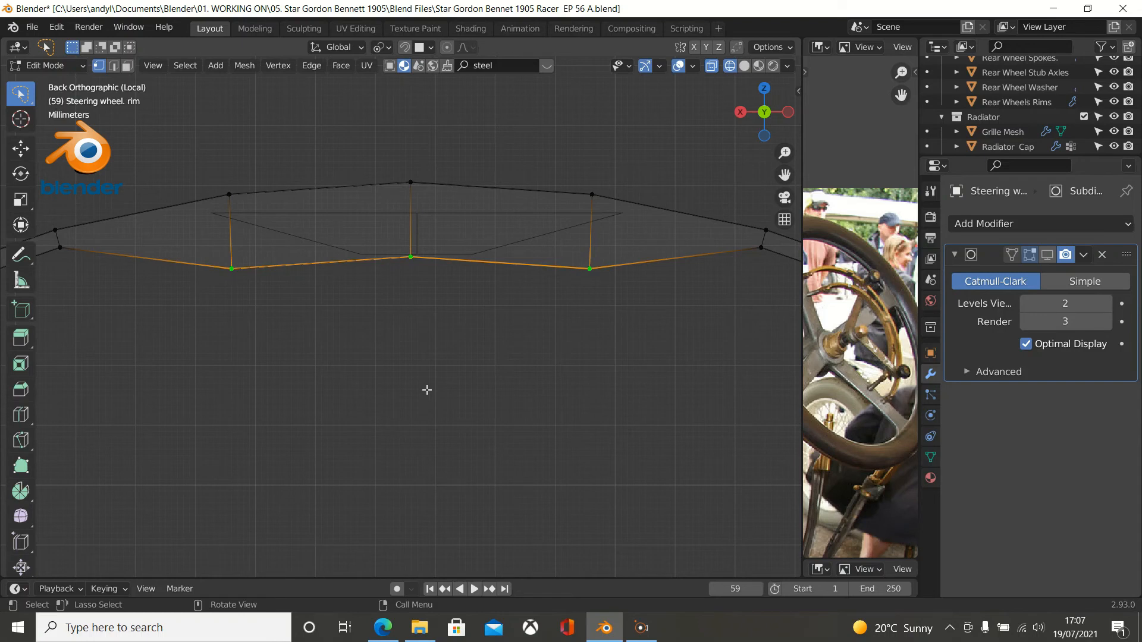
key("s")
key("z")
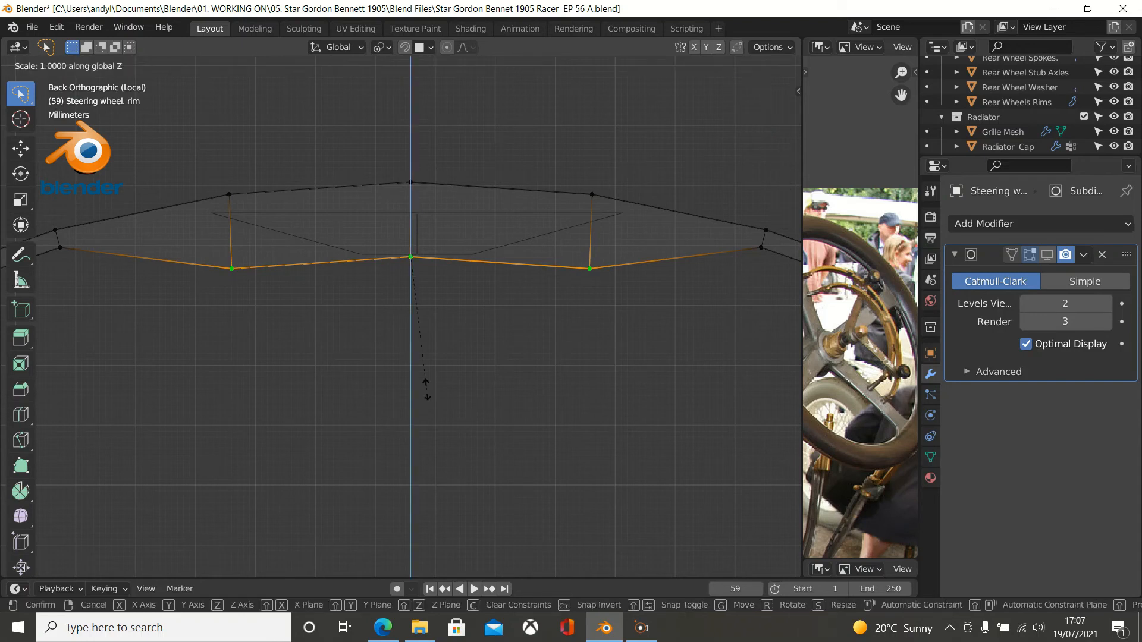
type("0")
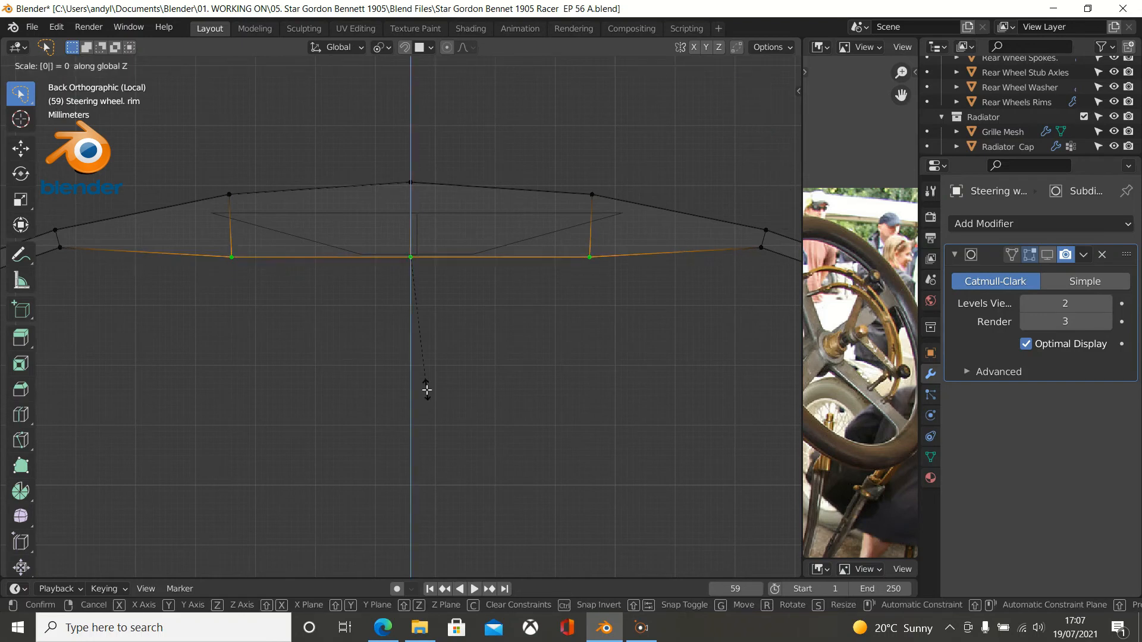
key("Return")
Raise the flattened rim vertices along Z onto the template's narrow edge.
scroll(483, 248, "up", 4)
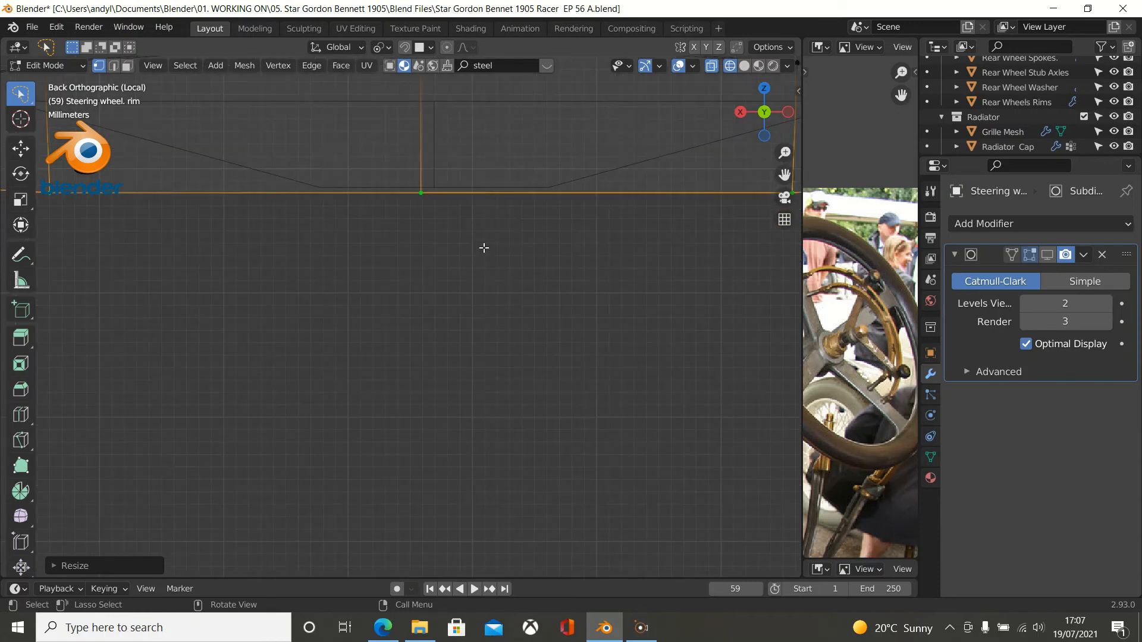
middle_click_drag(479, 233, 435, 349, "shift")
scroll(429, 337, "up", 4)
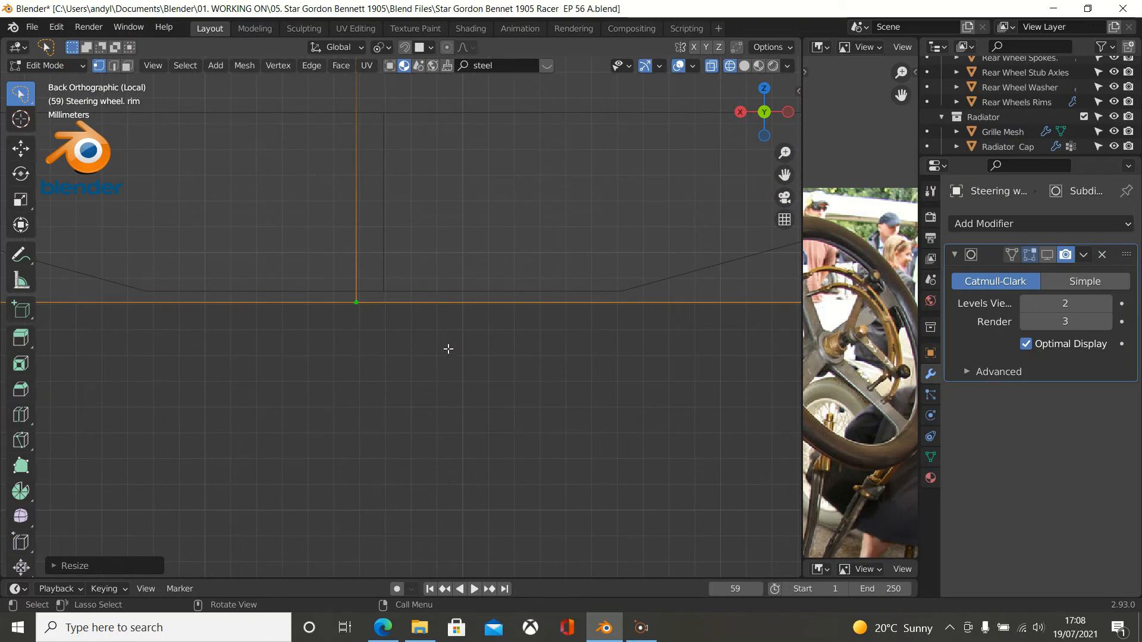
key("g")
key("z")
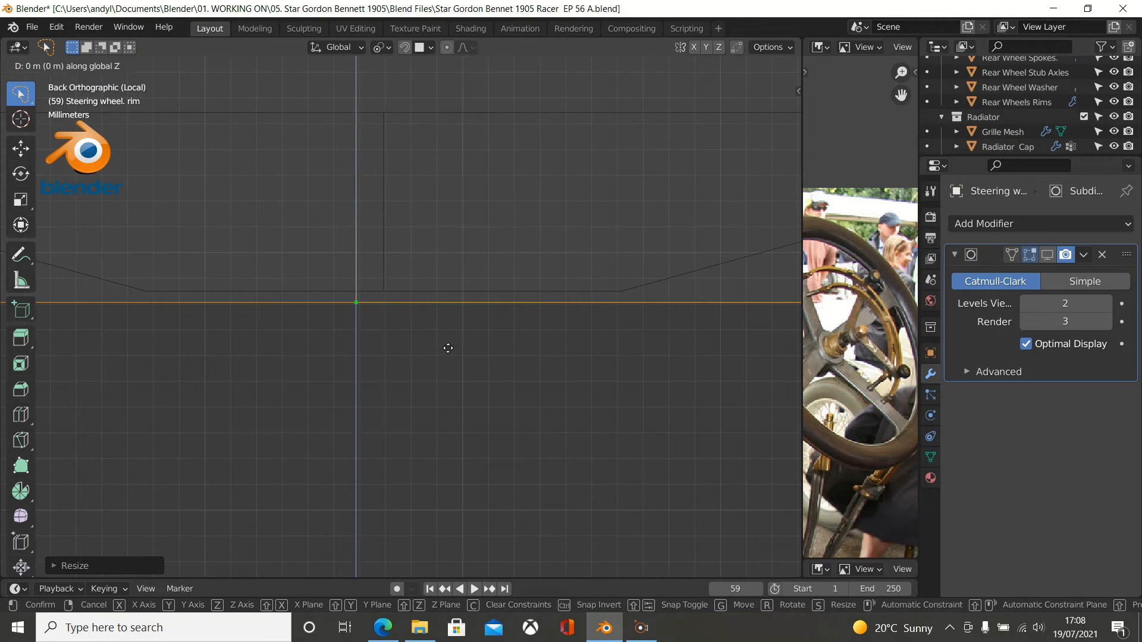
left_click(448, 337)
scroll(448, 337, "down", 2)
scroll(448, 338, "down", 4)
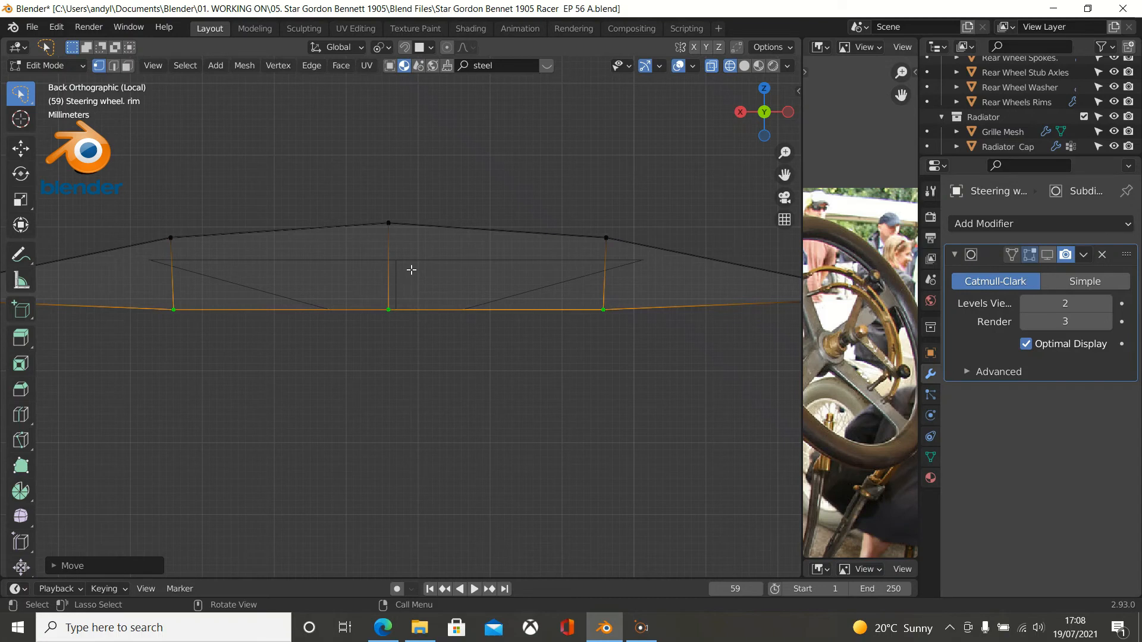
Leave the rim mesh, select the template, and shift it along X until its centre line meets the rim's centre edge.
key("Tab")
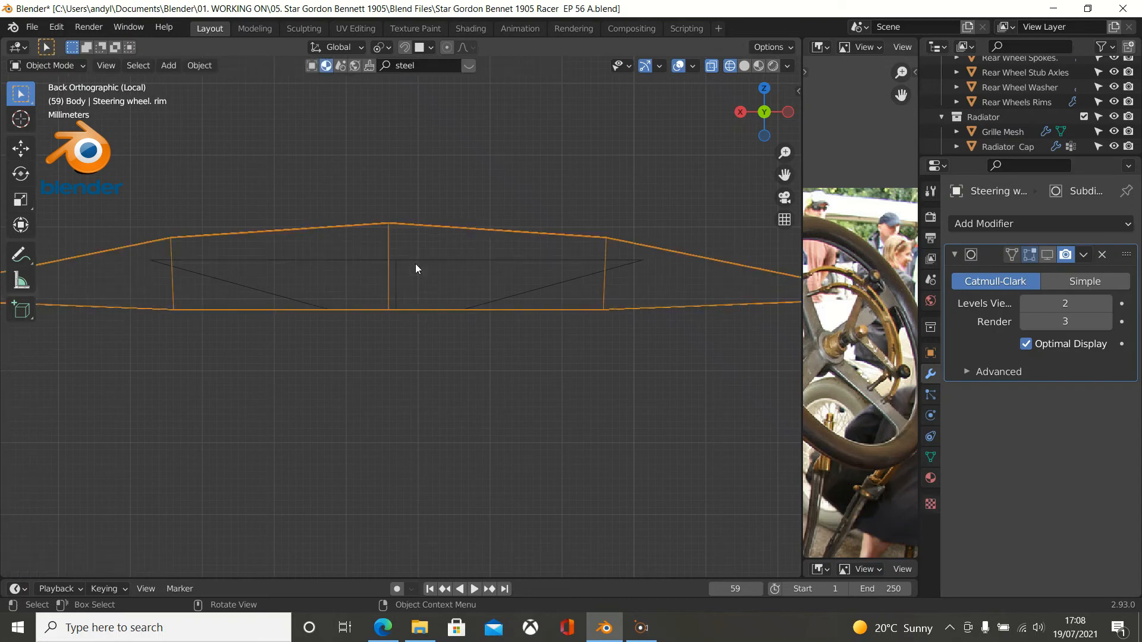
left_click(415, 262)
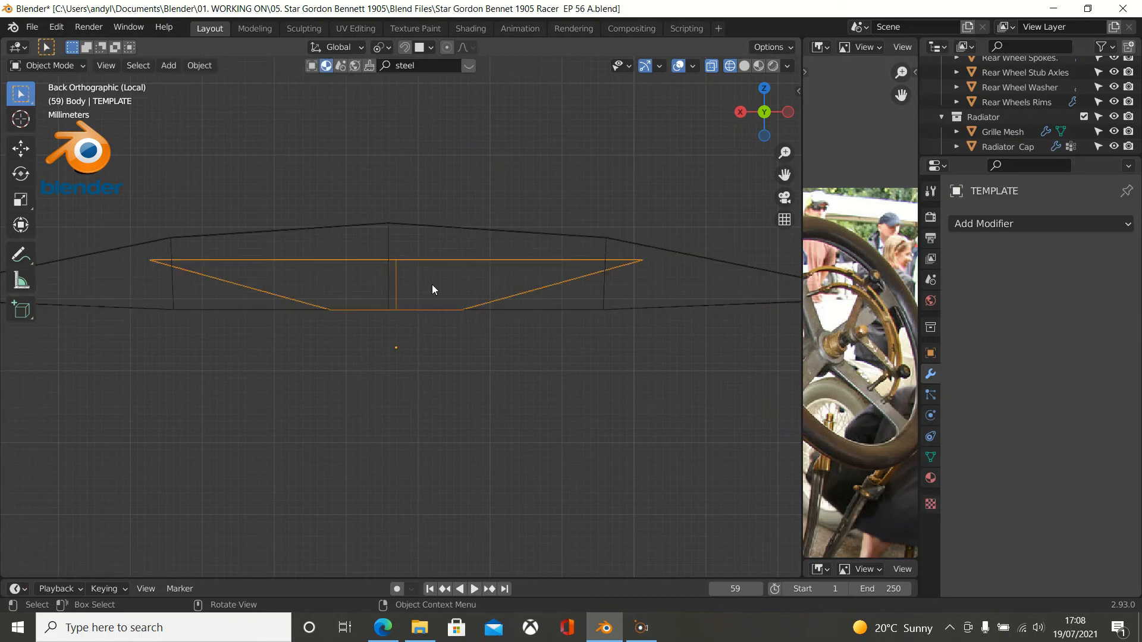
scroll(404, 237, "up", 2)
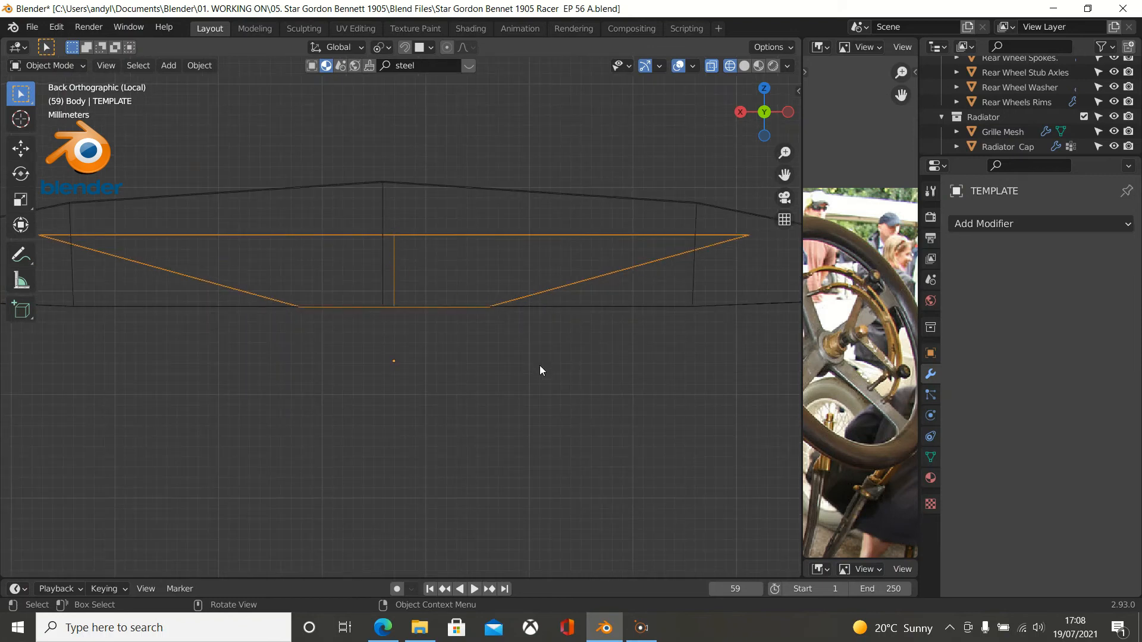
key("g")
key("z")
key("x")
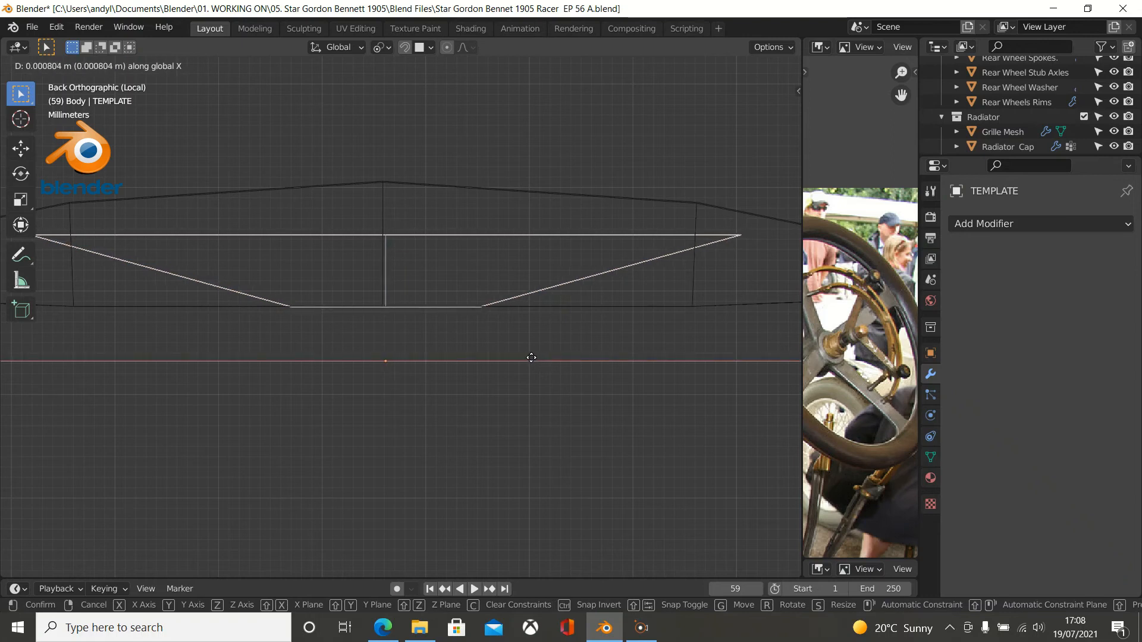
left_click(529, 356)
scroll(532, 349, "down", 3)
Leave the template and edit the steering wheel rim mesh again.
key("Tab")
scroll(532, 348, "down", 2)
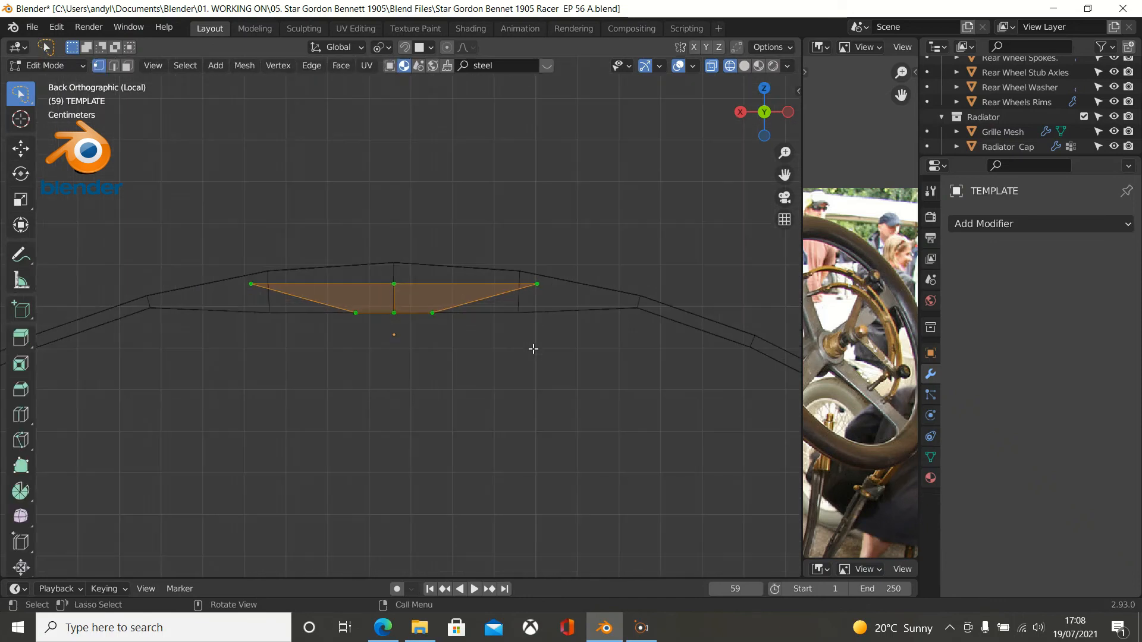
key("Tab")
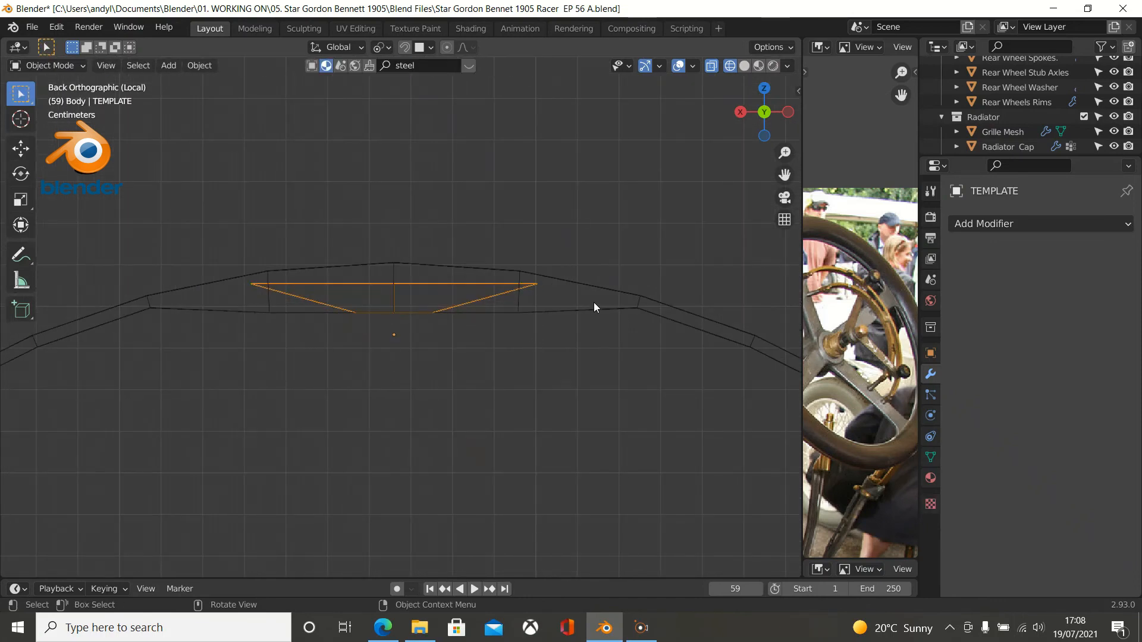
left_click(595, 303)
key("Tab")
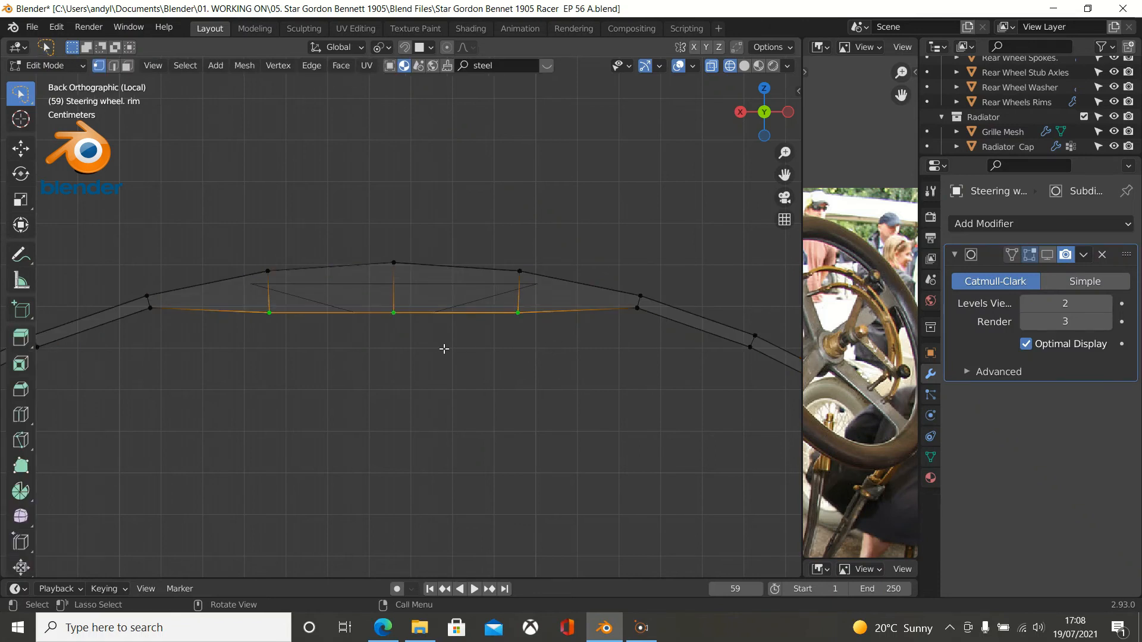
Scale the lug's inner vertices along X to about 0.41 to narrow them toward the template's lower corners.
scroll(528, 336, "up", 2)
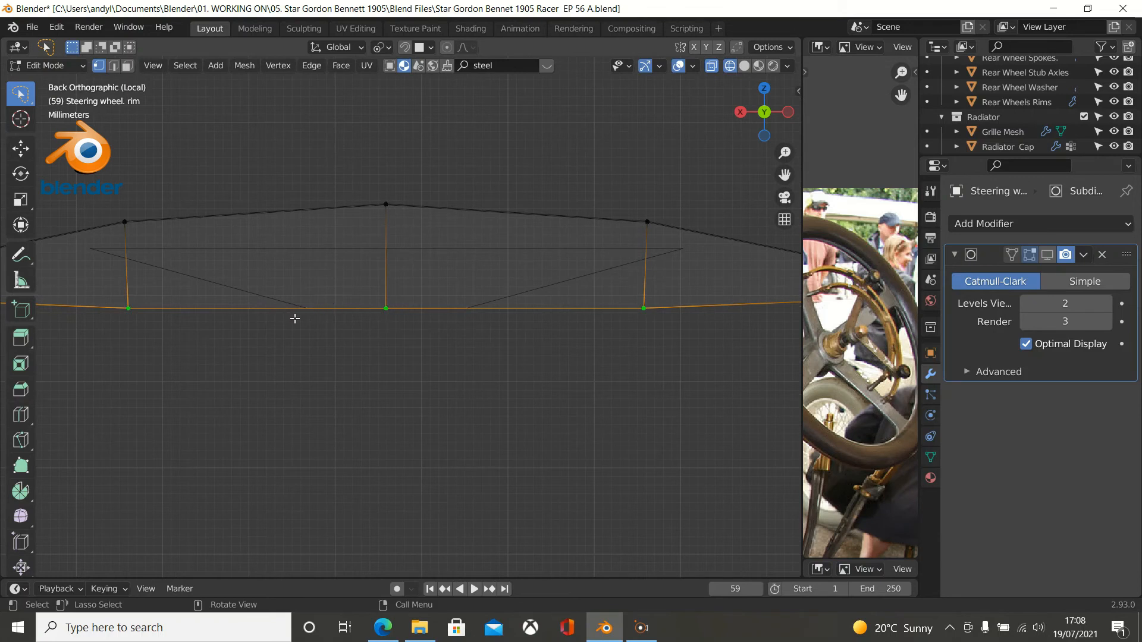
scroll(528, 365, "up", 1)
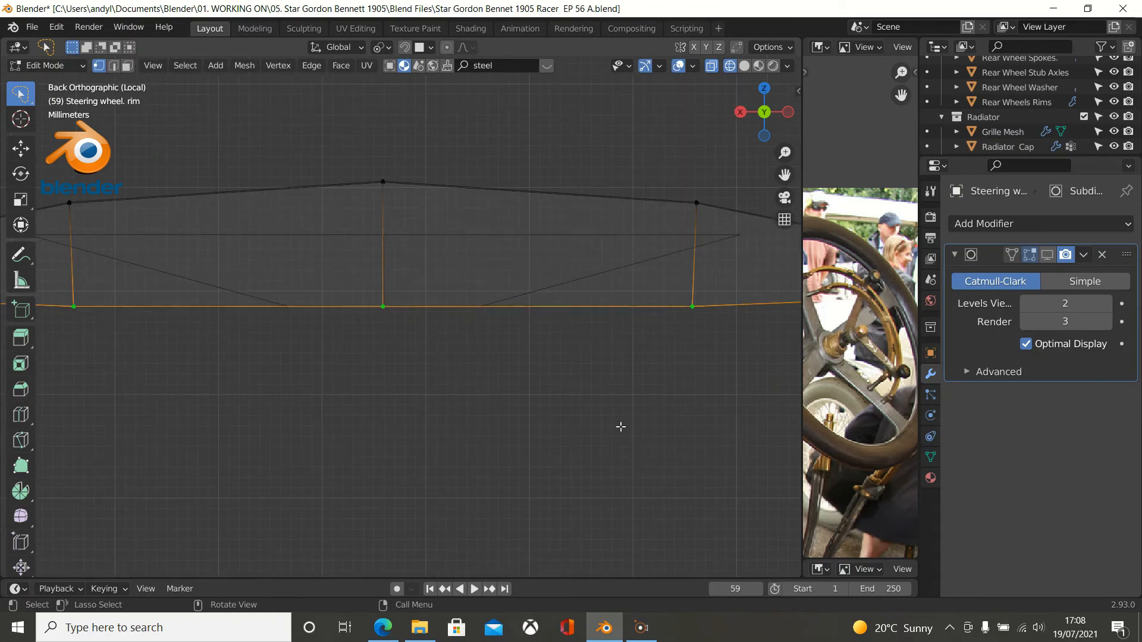
key("s")
key("x")
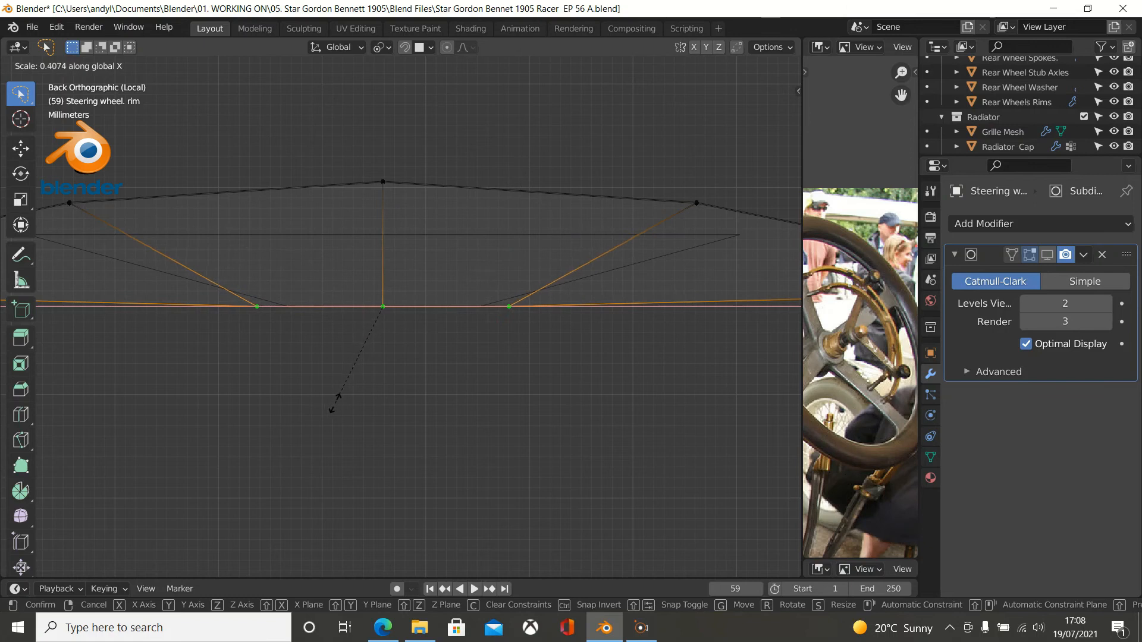
left_click(334, 408)
Narrow the lug's inner vertices further along X to match the width of the template's narrow edge.
scroll(423, 377, "up", 6)
middle_click_drag(500, 367, 430, 368, "shift")
scroll(569, 391, "down", 1)
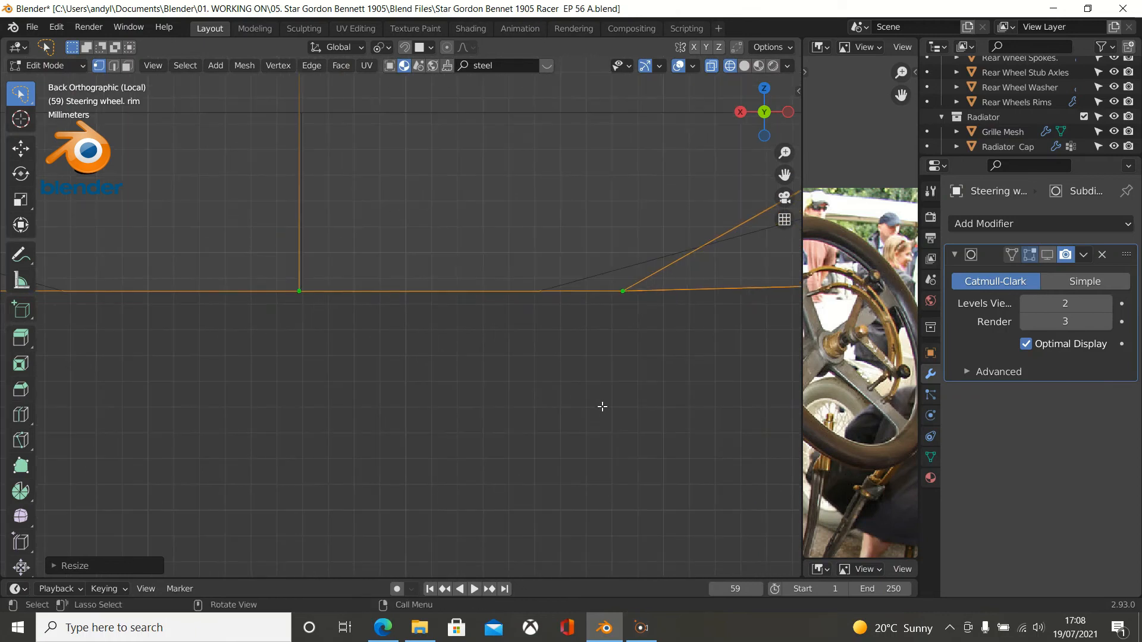
key("s")
key("x")
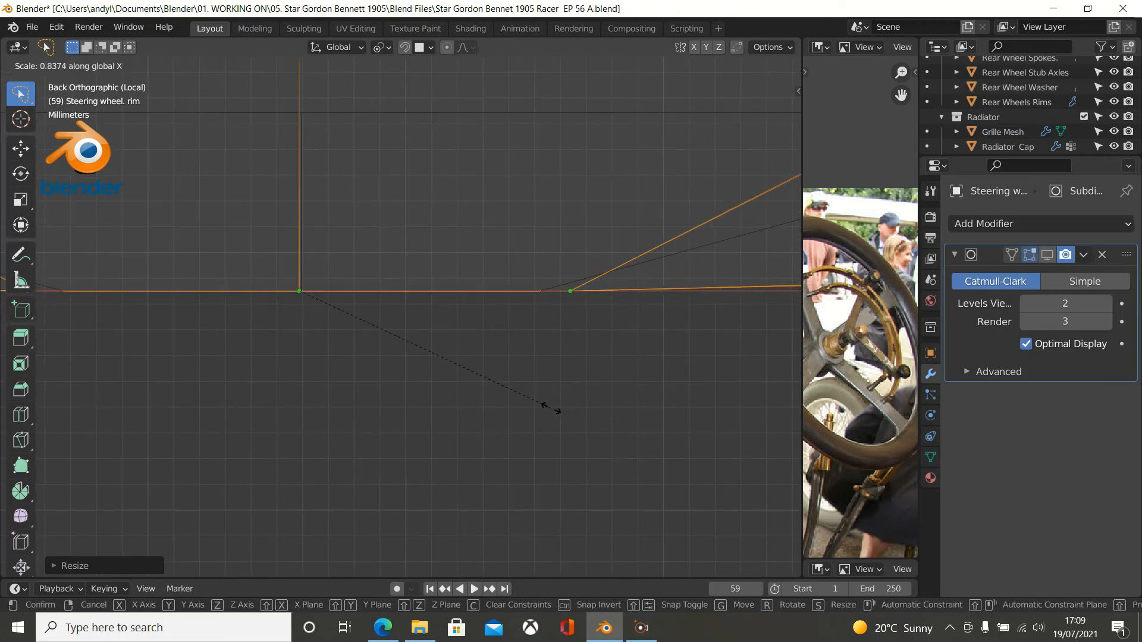
left_click(517, 407)
scroll(517, 406, "down", 5)
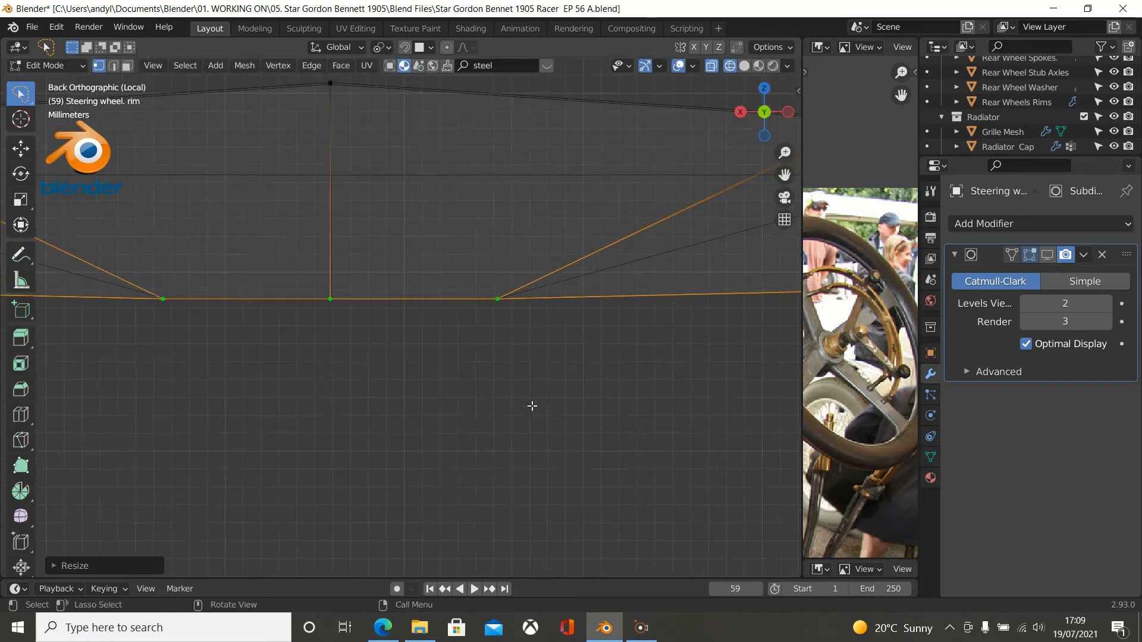
scroll(539, 404, "down", 5)
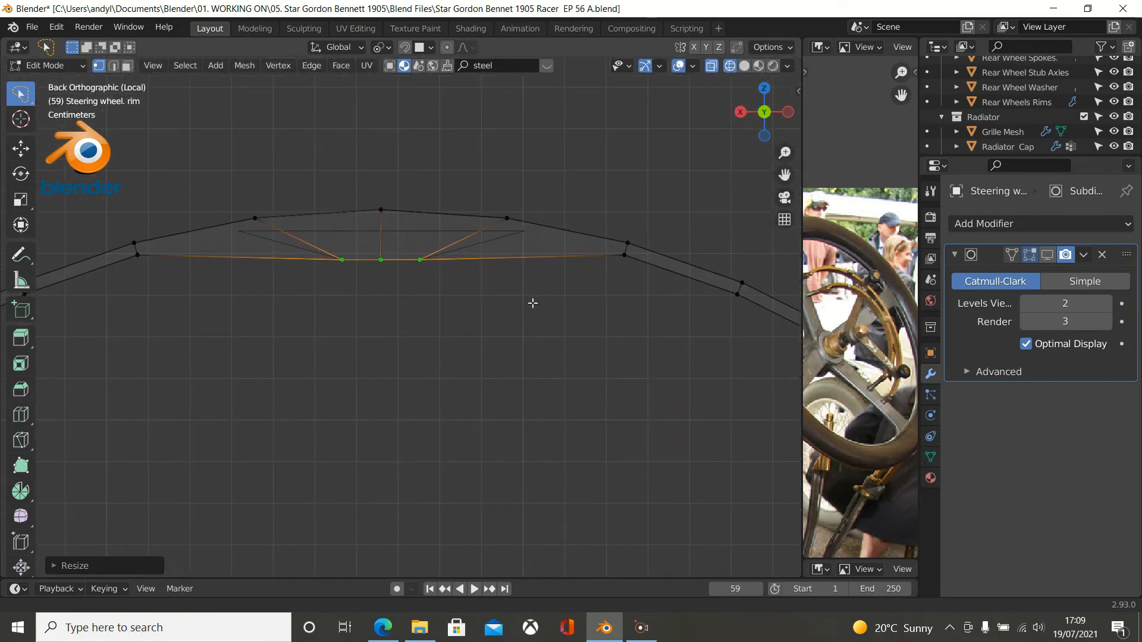
scroll(504, 290, "down", 1)
middle_click_drag(484, 305, 482, 251, "shift")
scroll(390, 252, "up", 1)
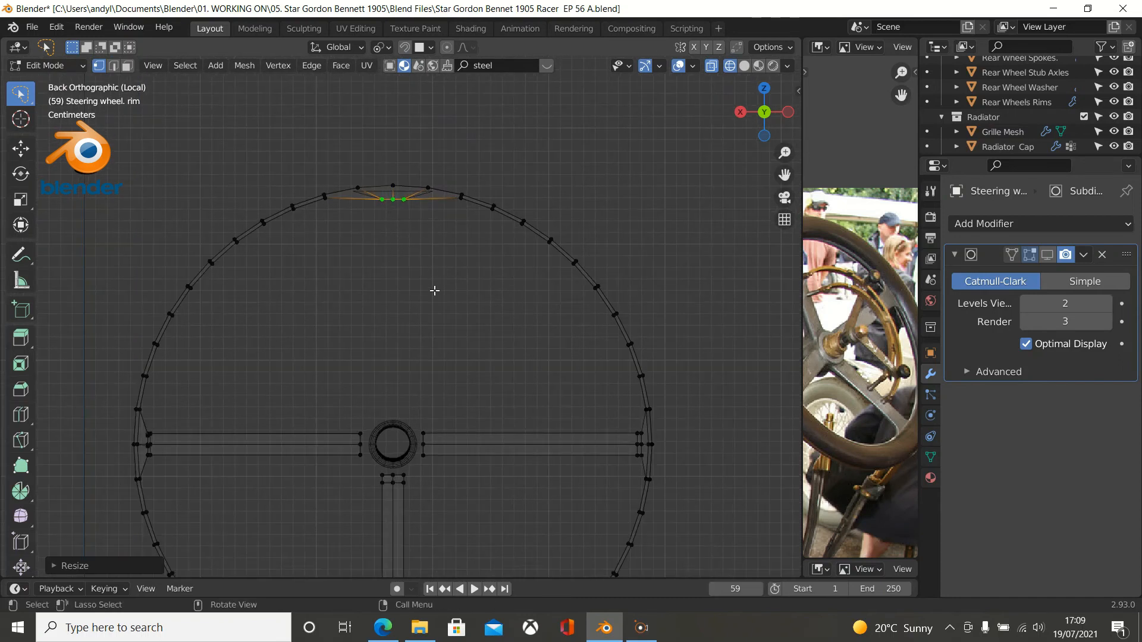
key("b")
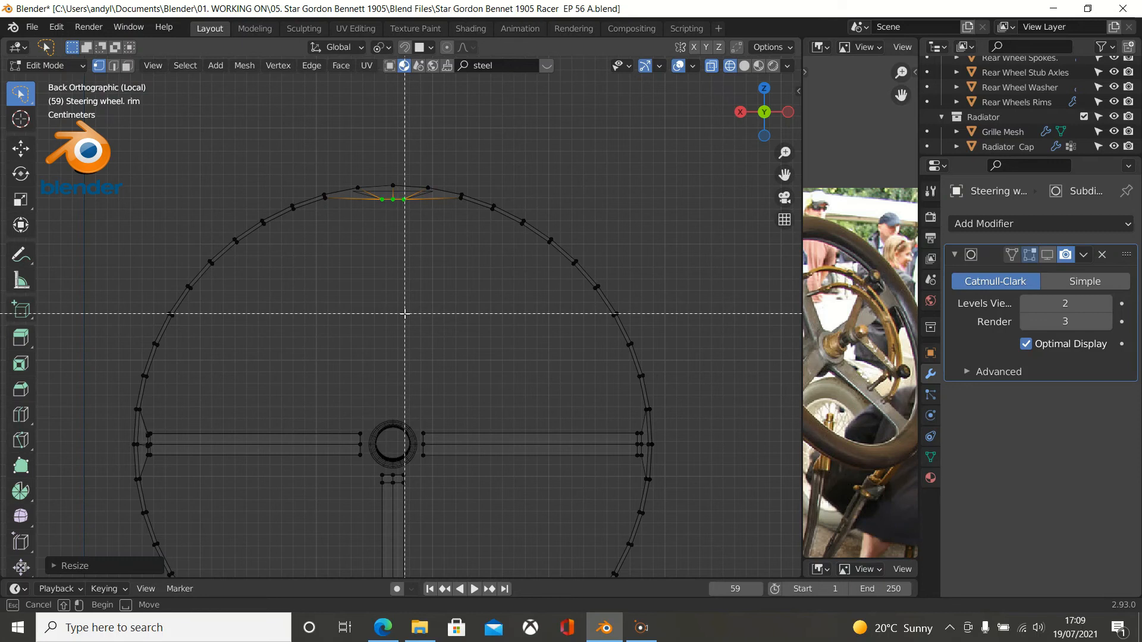
key("Escape")
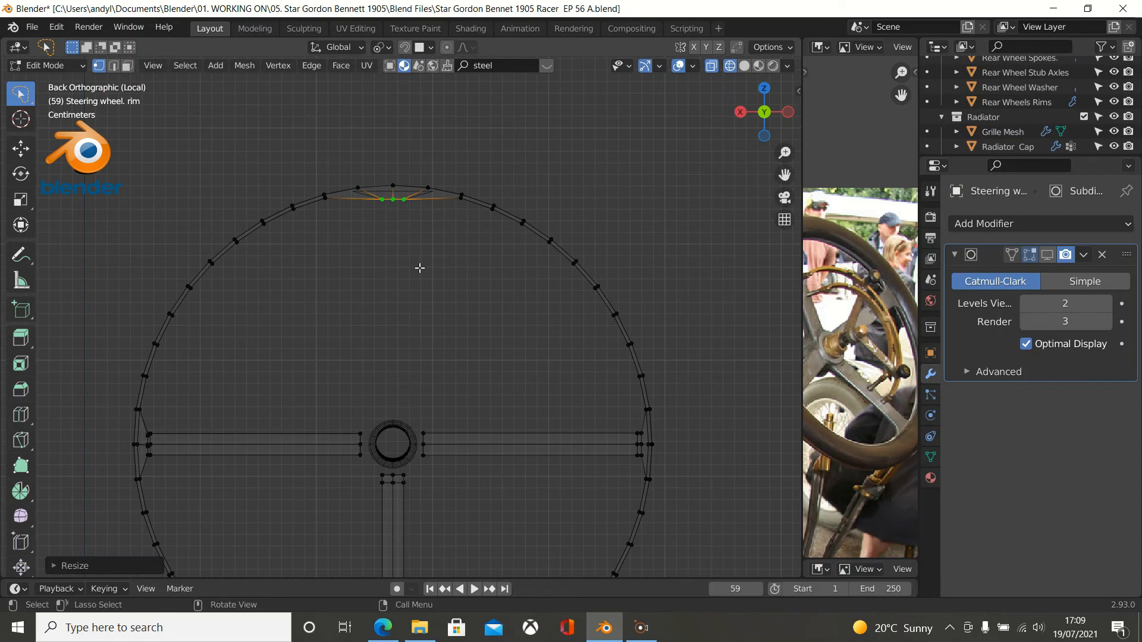
Extrude the top lug's two inner faces and move them down along Z to just above the hub.
scroll(419, 268, "up", 2)
middle_click_drag(419, 268, 415, 209)
scroll(416, 208, "up", 2)
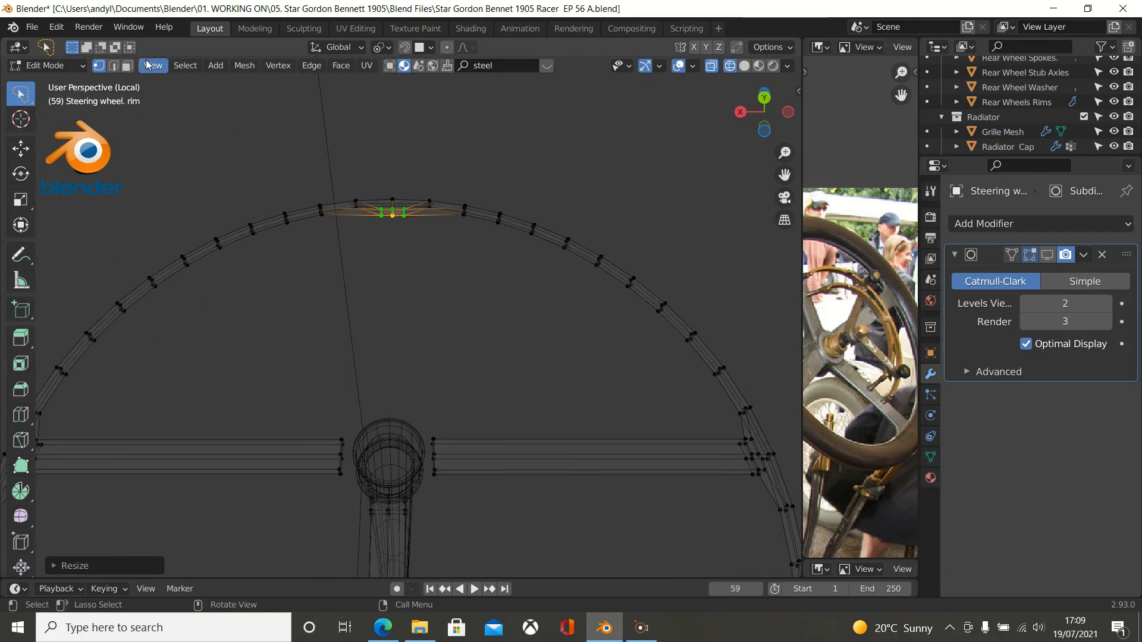
left_click(126, 66)
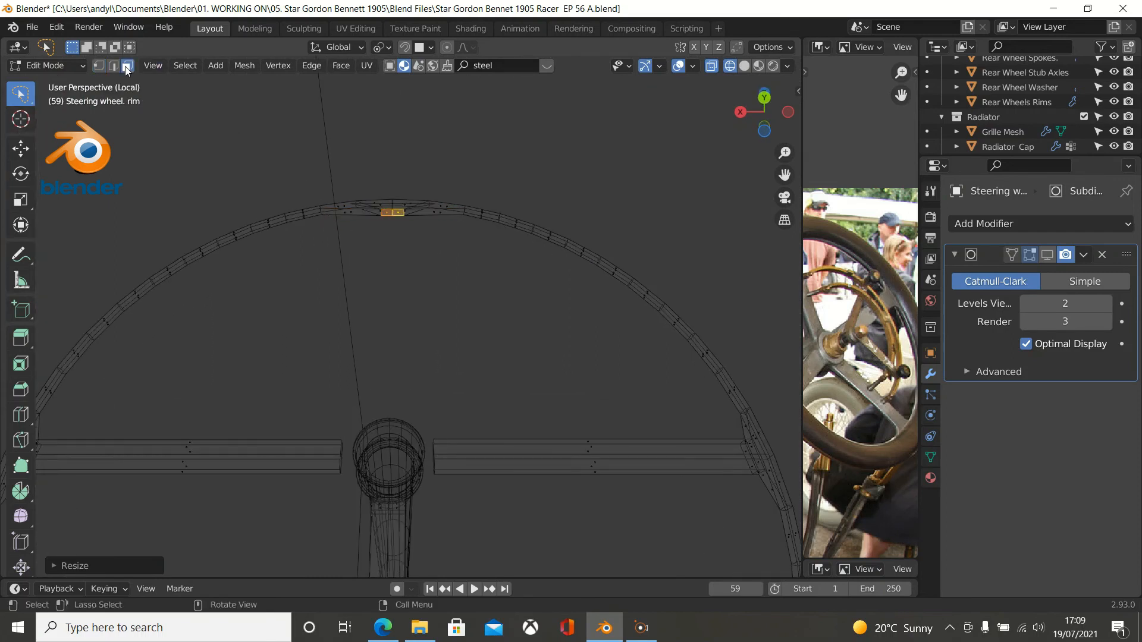
middle_click_drag(444, 184, 487, 252)
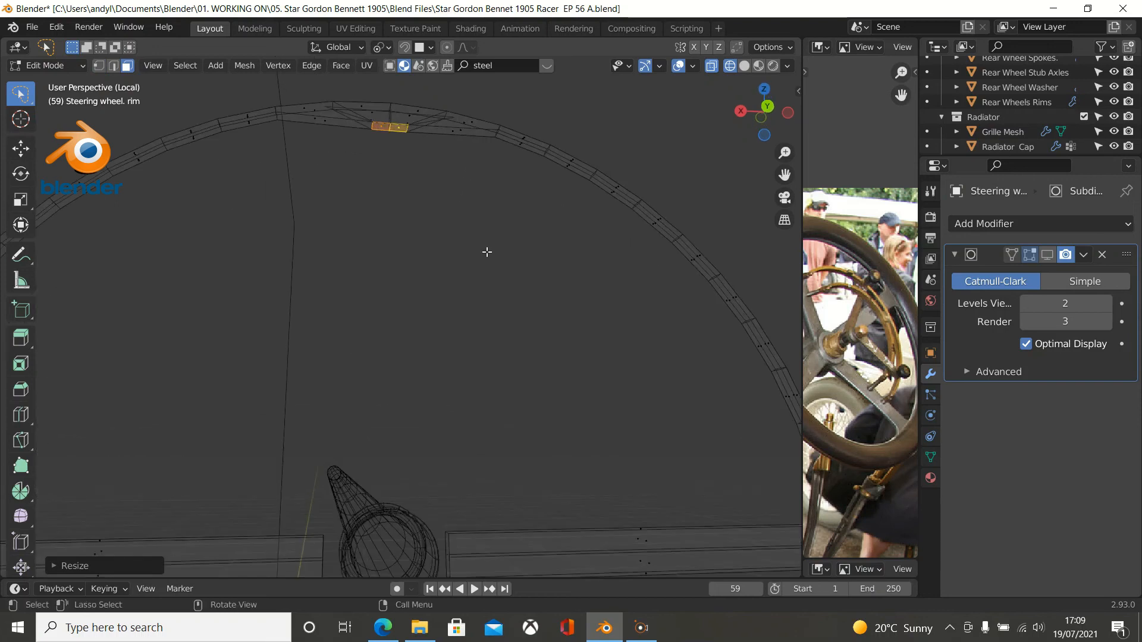
key("ctrl+KP_1")
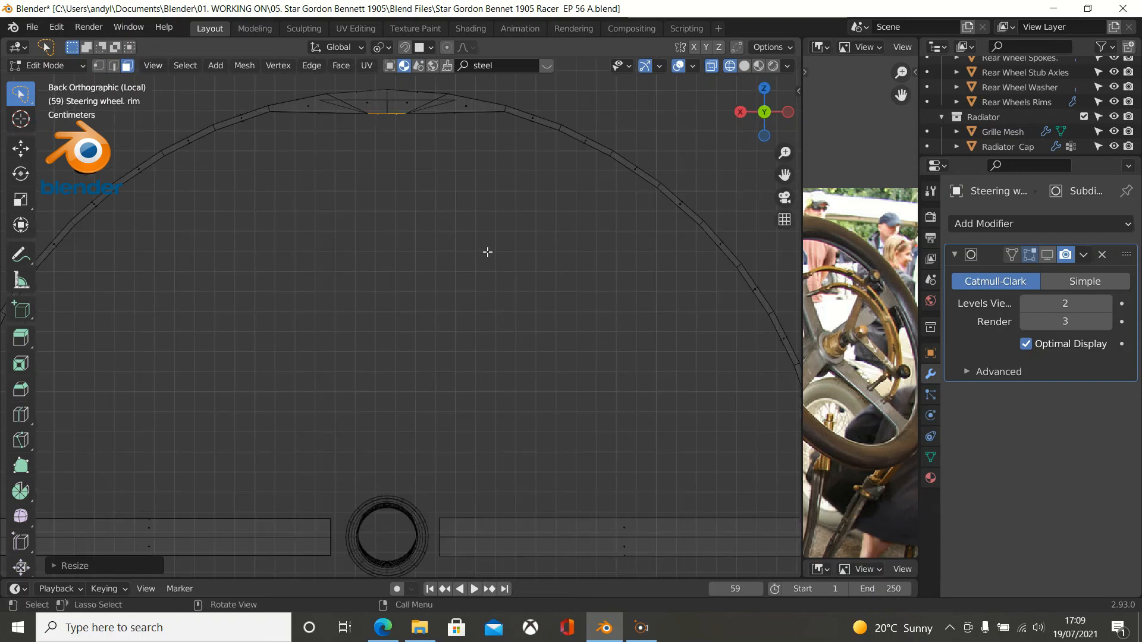
scroll(468, 220, "down", 3)
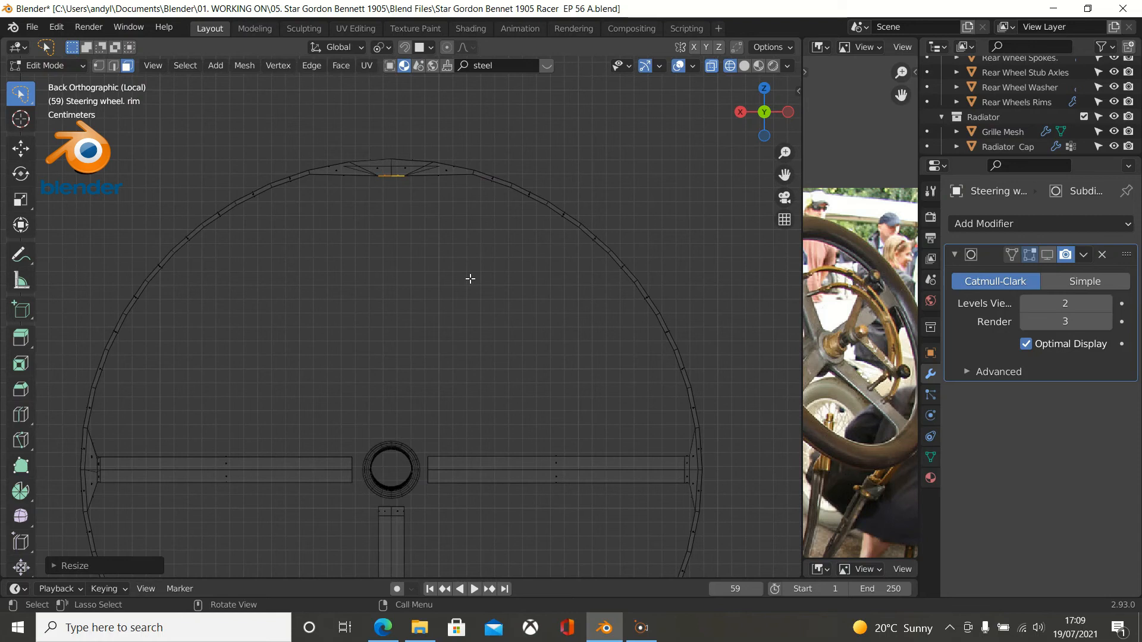
key("e")
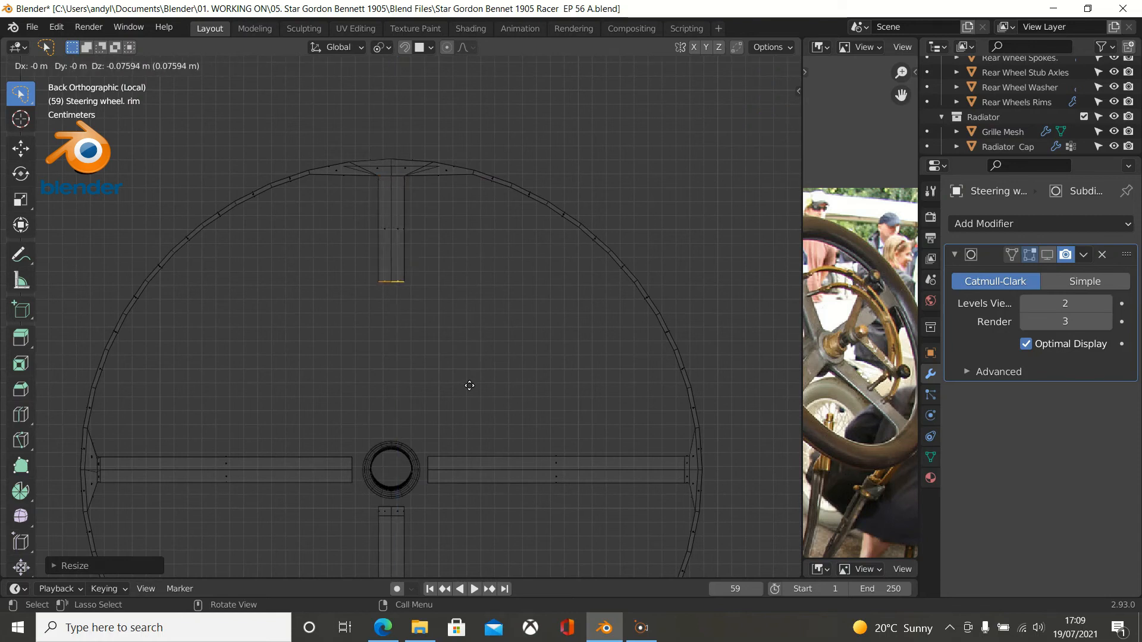
key("Escape")
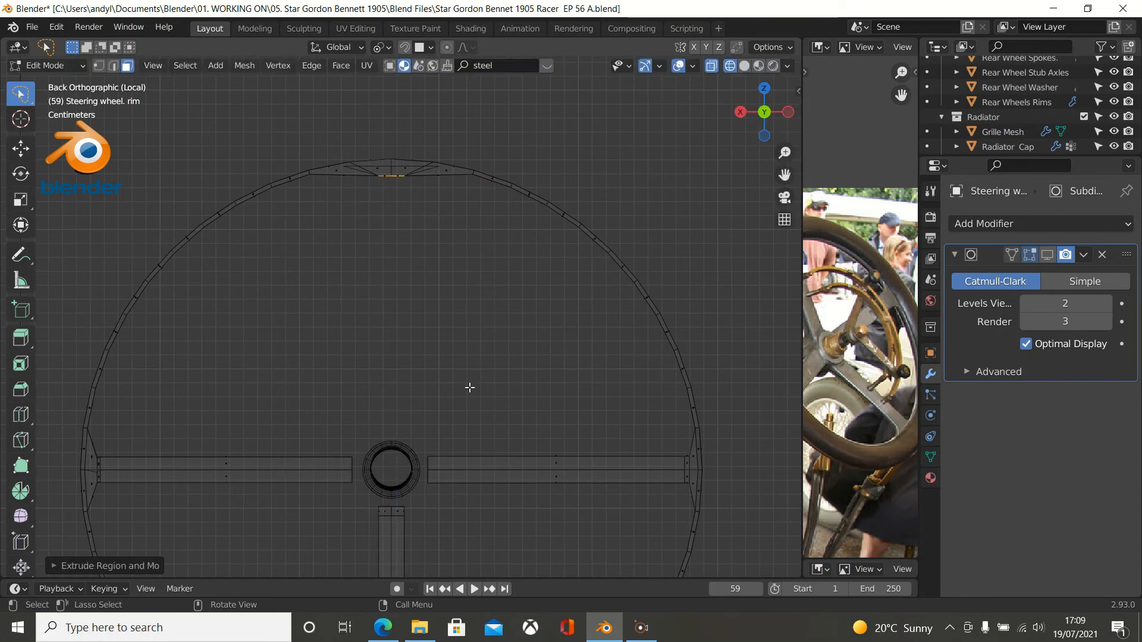
key("g")
key("z")
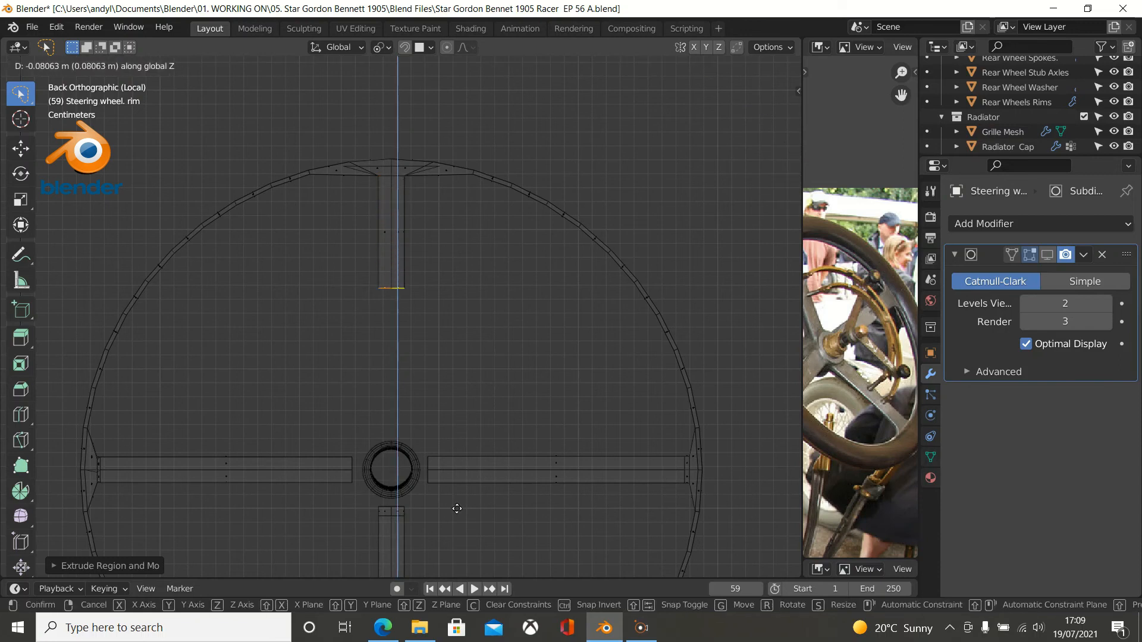
left_click(464, 123)
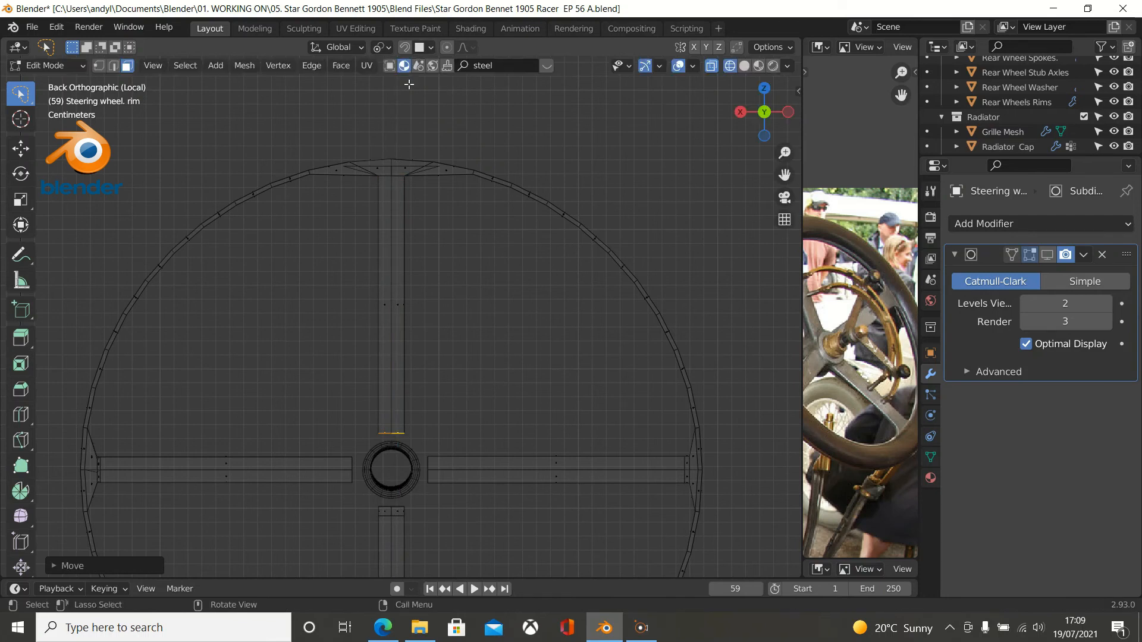
Delete the top spoke's end faces at the hub and clear the selection.
scroll(411, 105, "down", 1)
middle_click_drag(400, 173, 369, 127)
scroll(451, 273, "up", 2)
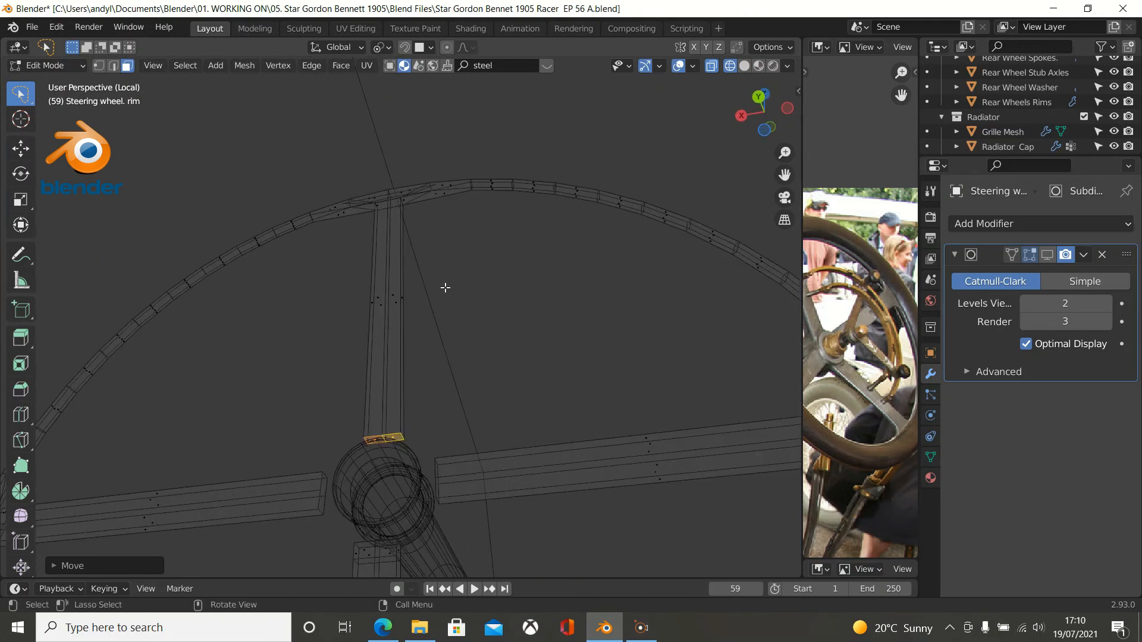
key("x")
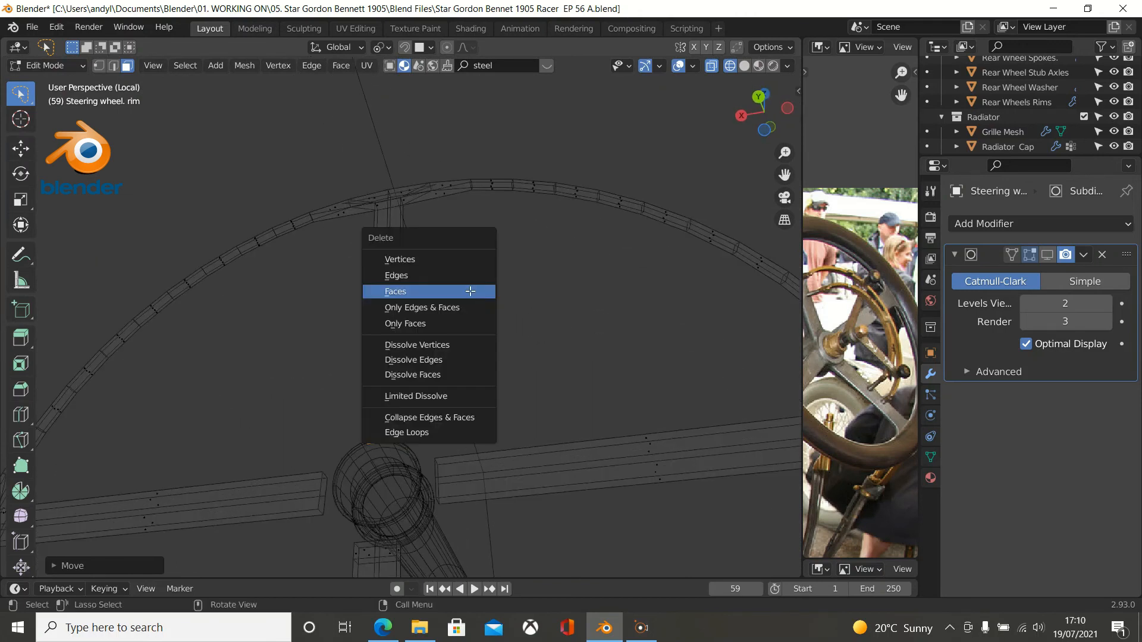
left_click(469, 291)
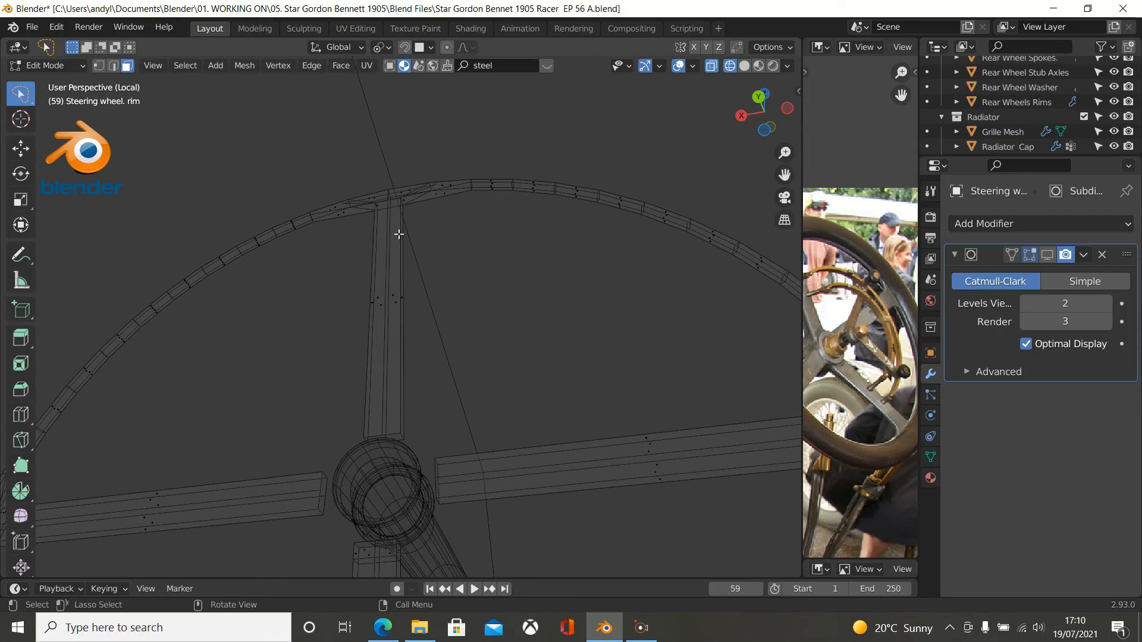
key("a")
key("alt+a")
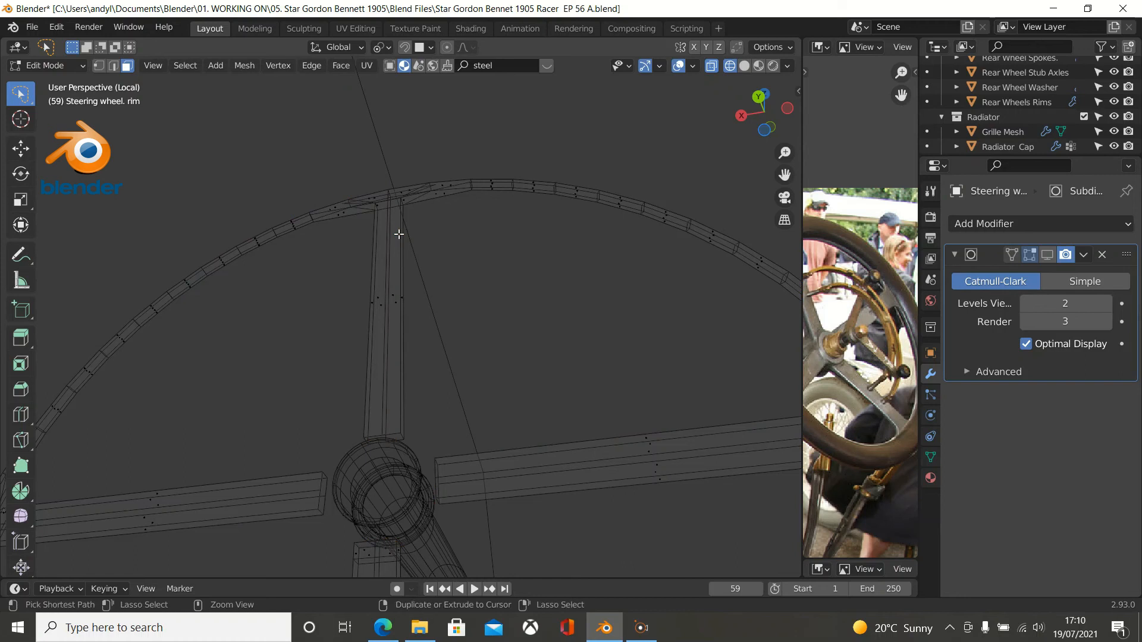
Enable the Subdivision modifier's viewport display and switch the rim to solid shading with vertex selection active.
key("ctrl+KP_1")
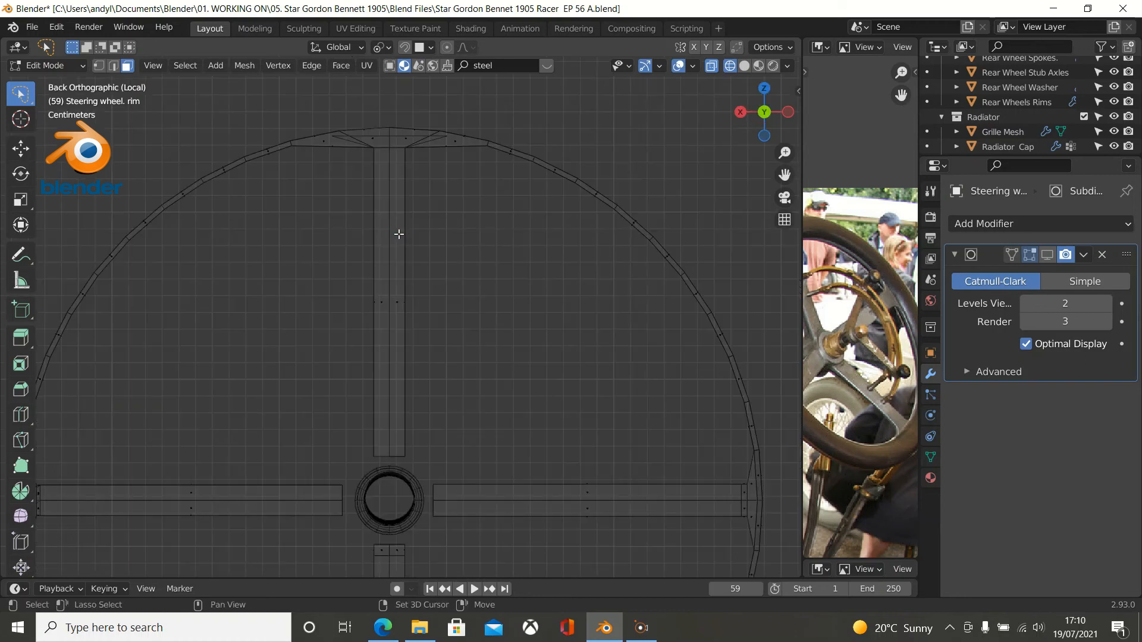
middle_click_drag(395, 204, 395, 319, "shift")
scroll(395, 320, "up", 3)
left_click(96, 65)
scroll(408, 257, "up", 2)
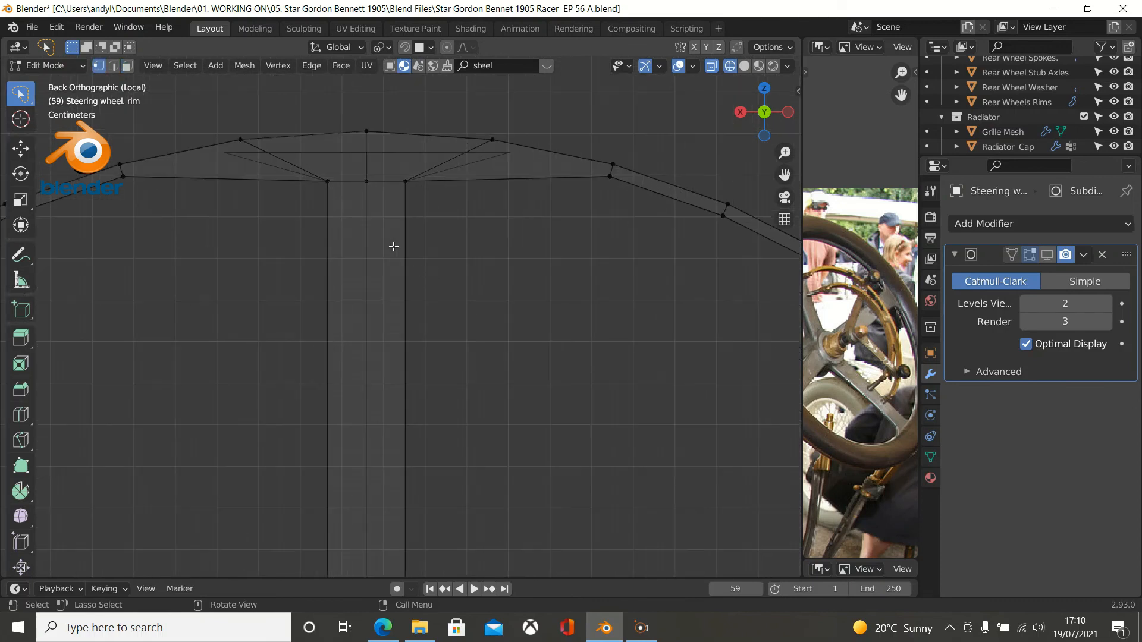
left_click(1047, 255)
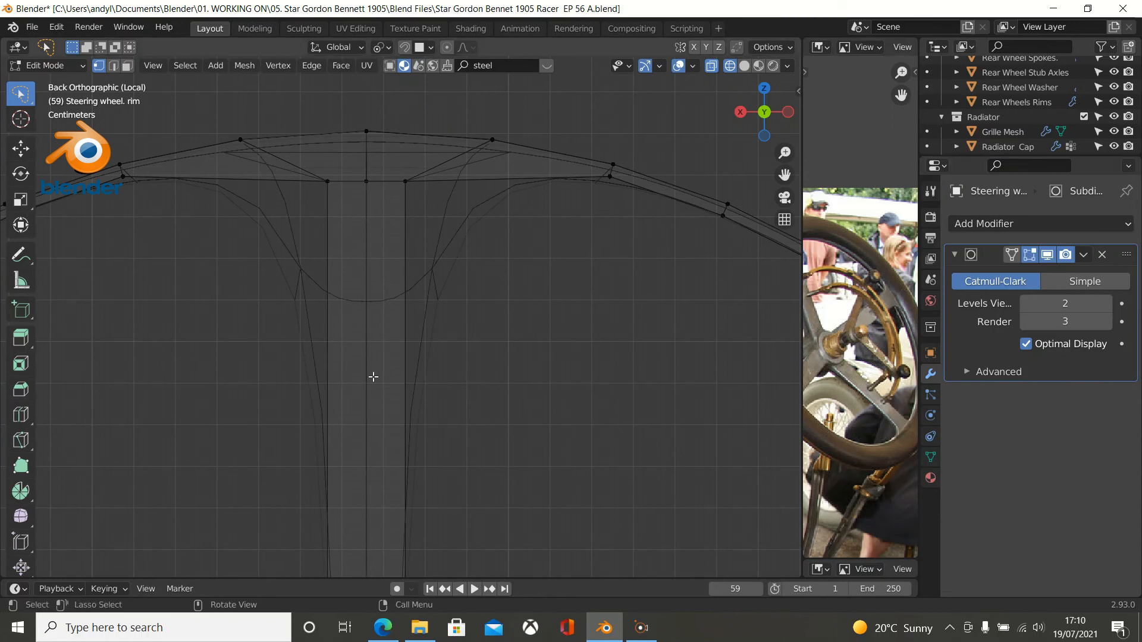
key("z")
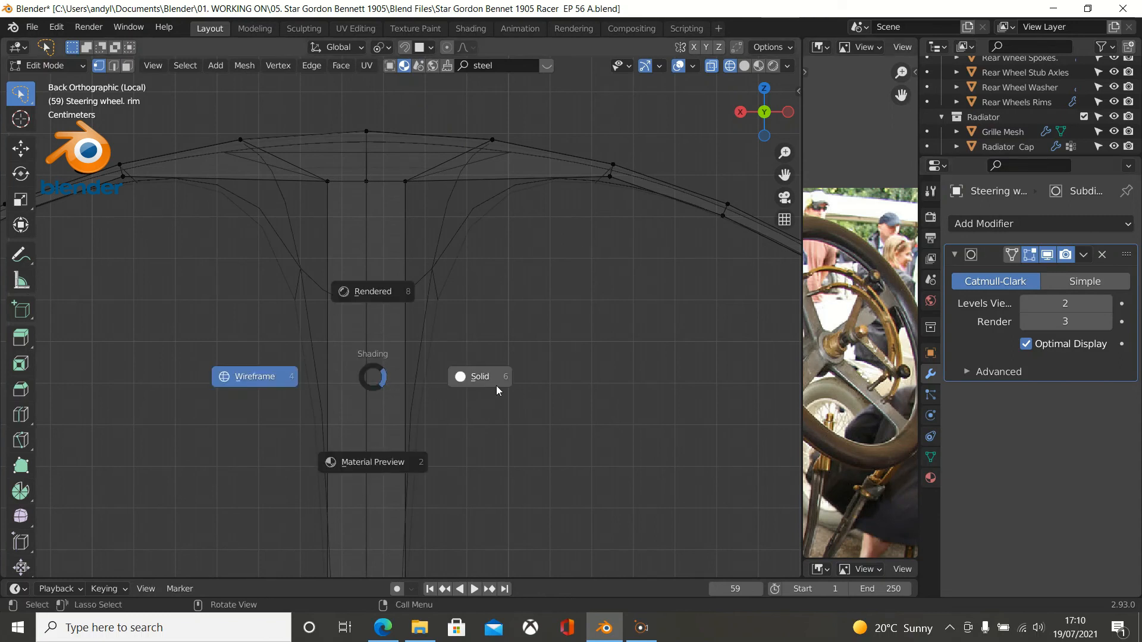
left_click(497, 386)
Add a loop cut around the top spoke and slide it close to the lug at a factor of about 0.978.
key("ctrl+r")
left_click(403, 405)
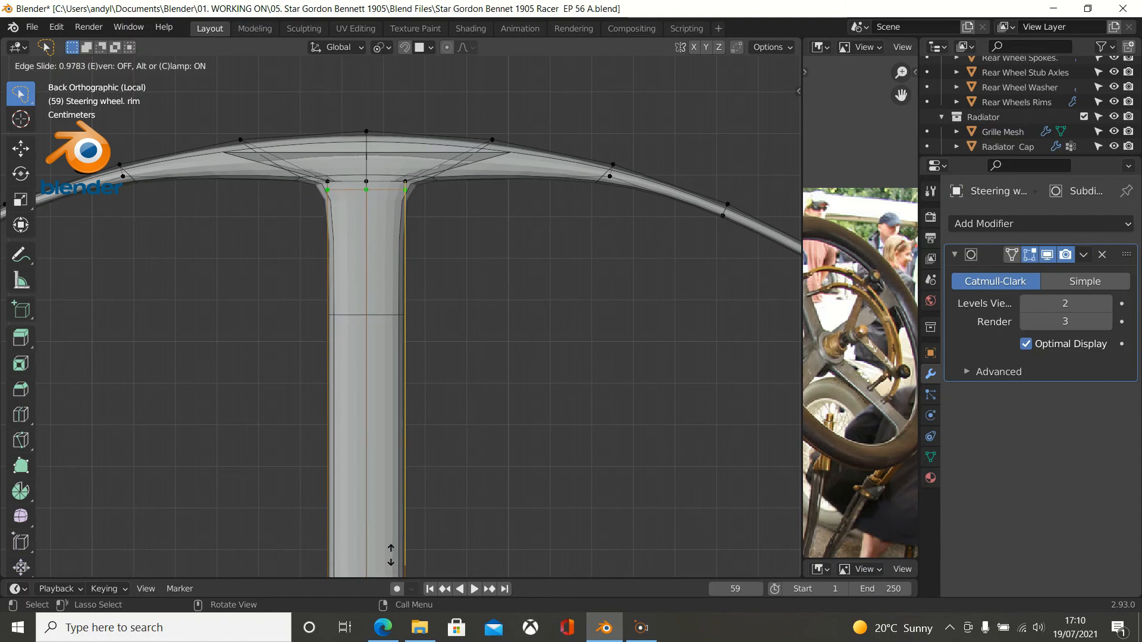
left_click(390, 555)
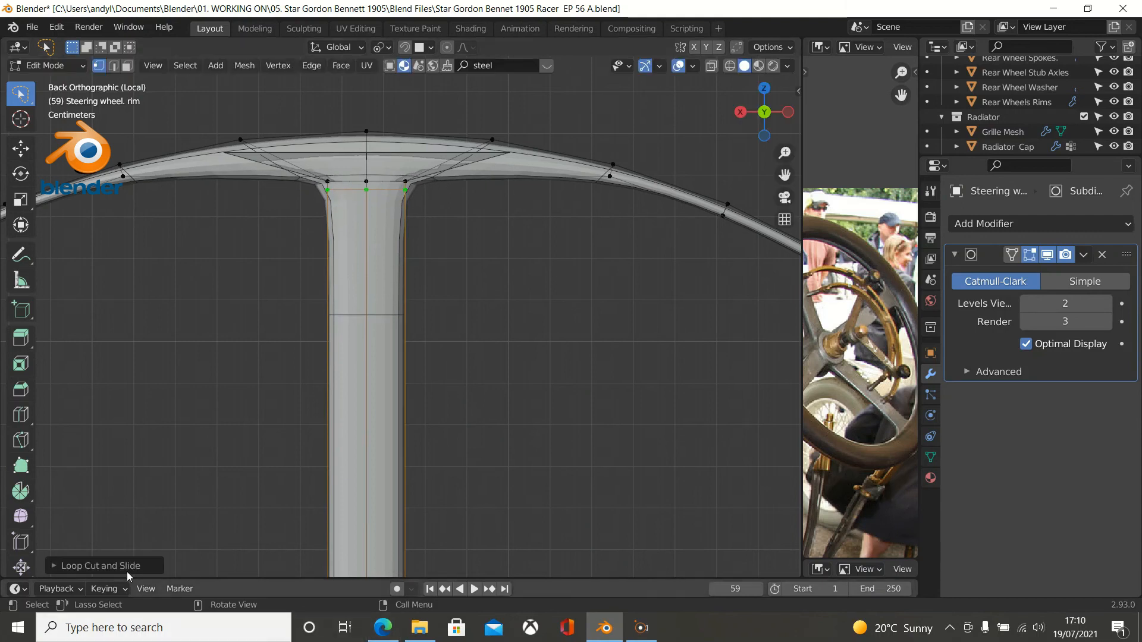
Reveal the hidden rim geometry and return to Object Mode.
scroll(481, 348, "down", 7)
scroll(484, 352, "down", 2)
middle_click_drag(469, 349, 467, 332)
key("alt+h")
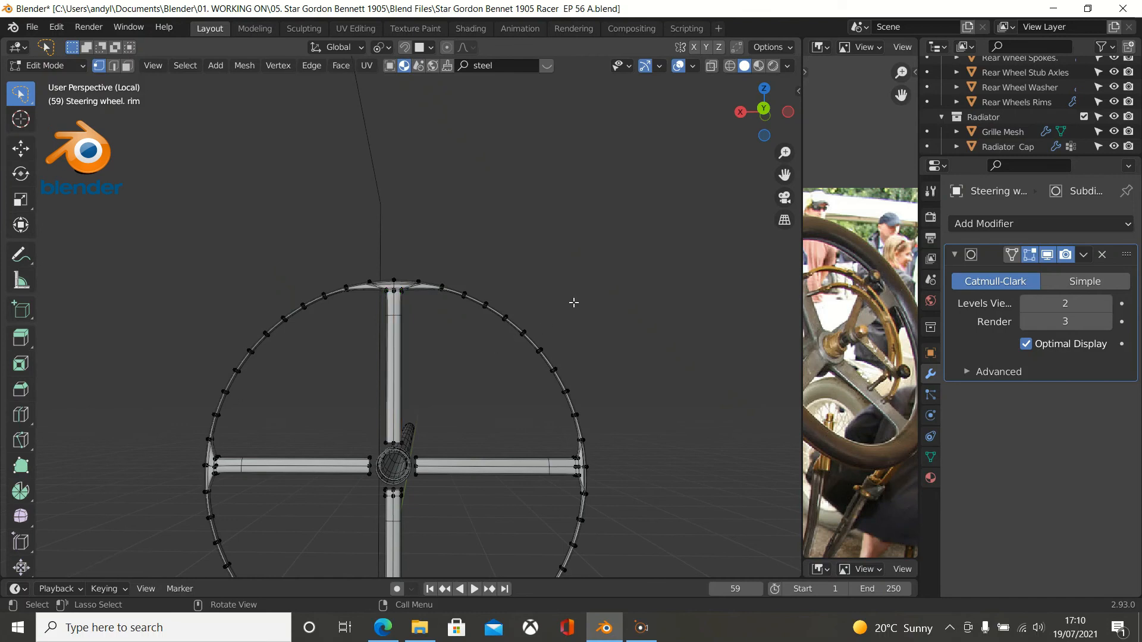
key("Tab")
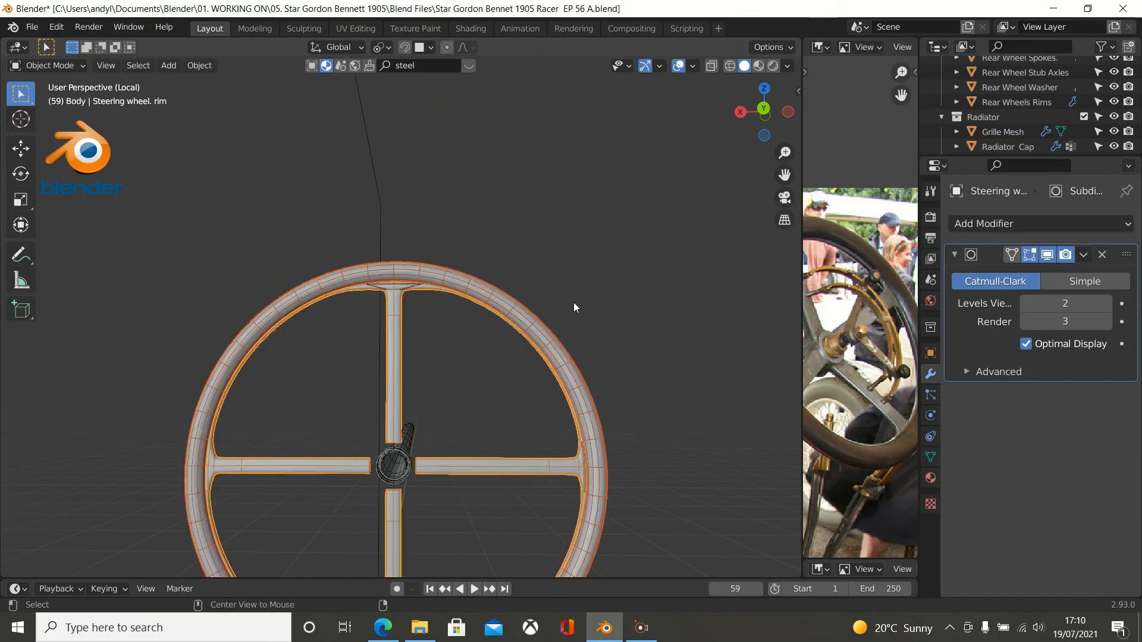
Examine the four-spoke wheel from several angles and compare its side profile with the reference photo.
middle_click_drag(550, 301, 519, 329)
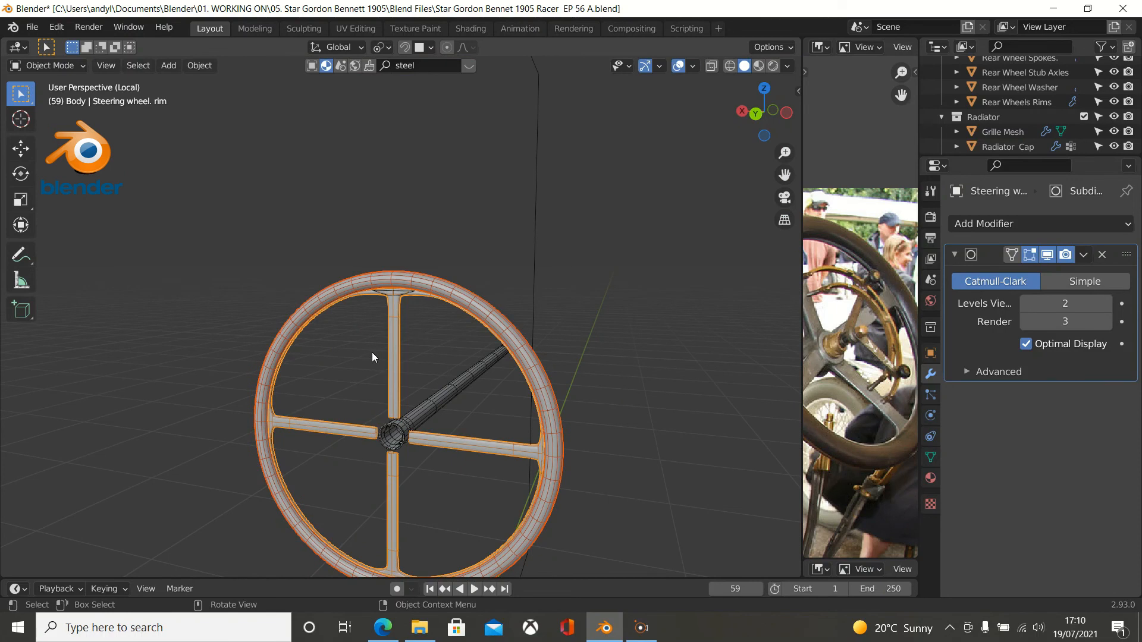
middle_click_drag(373, 352, 543, 356)
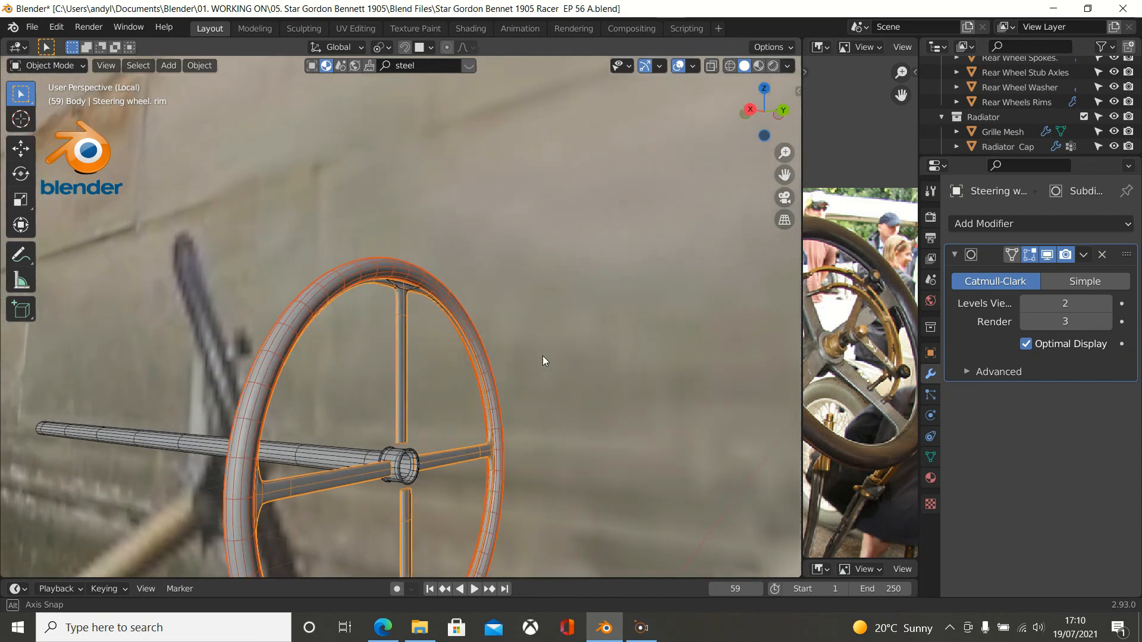
scroll(355, 452, "up", 4)
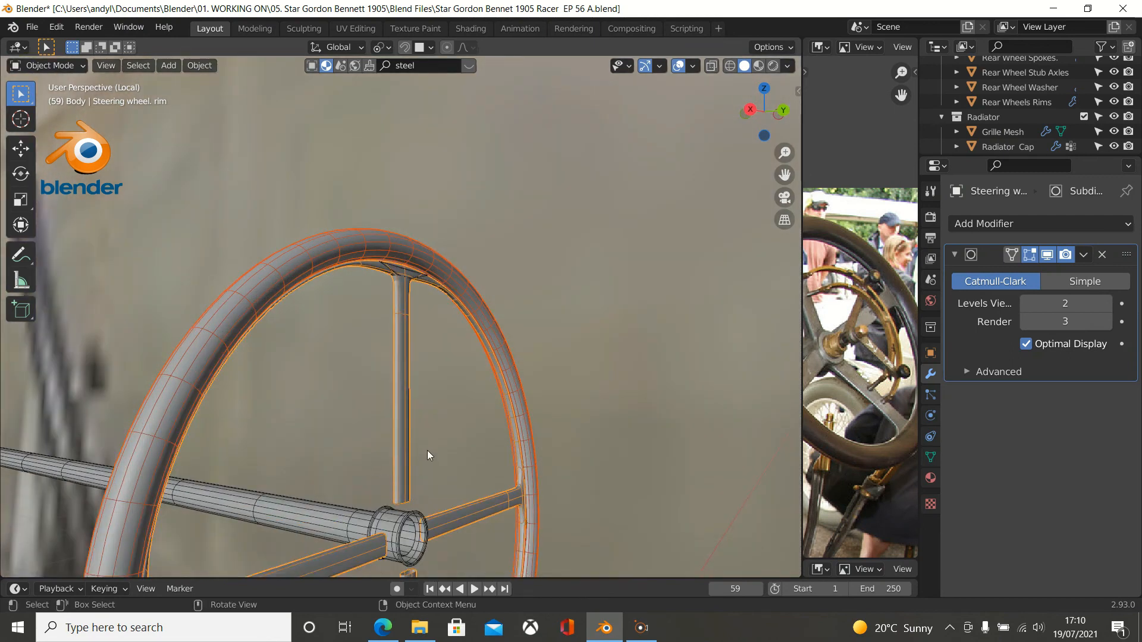
scroll(427, 450, "down", 4)
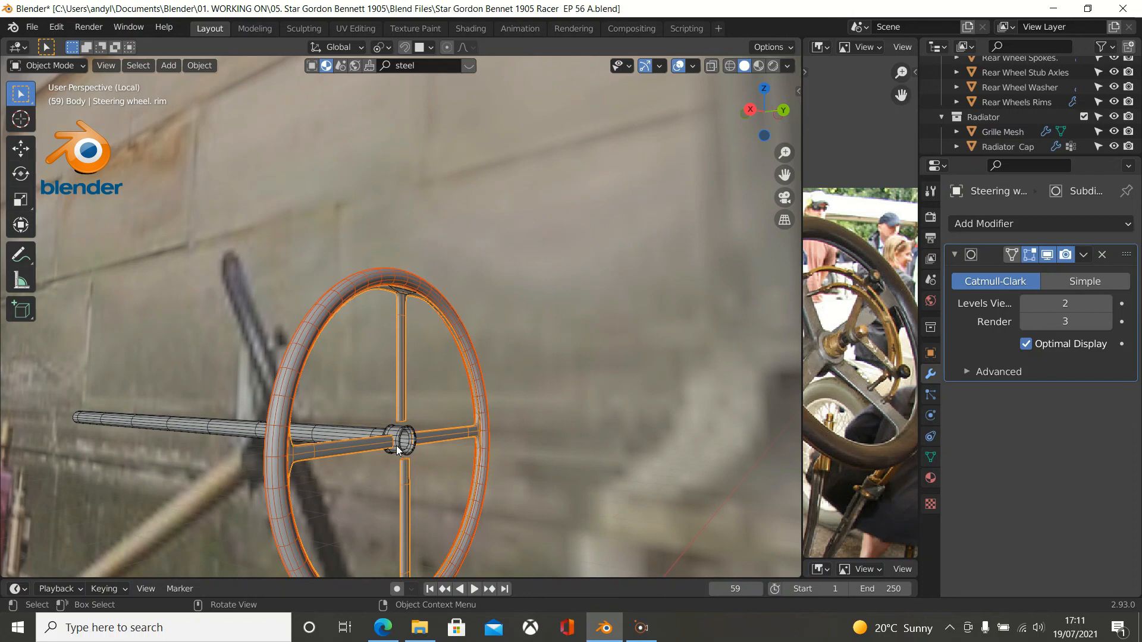
scroll(396, 445, "down", 4)
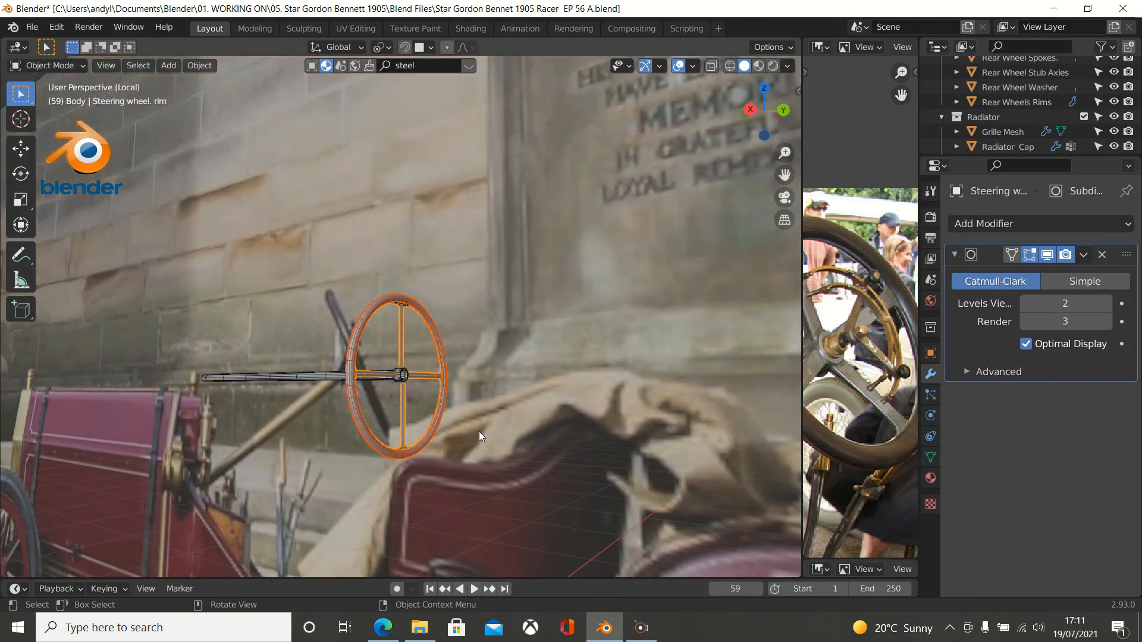
key("KP_3")
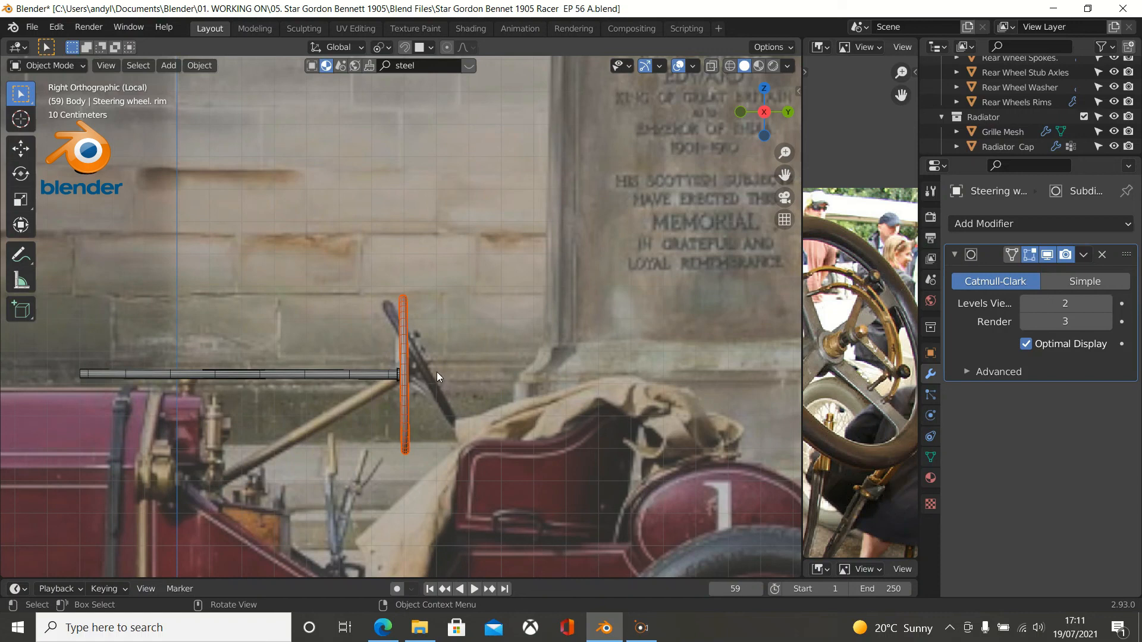
scroll(403, 384, "up", 5)
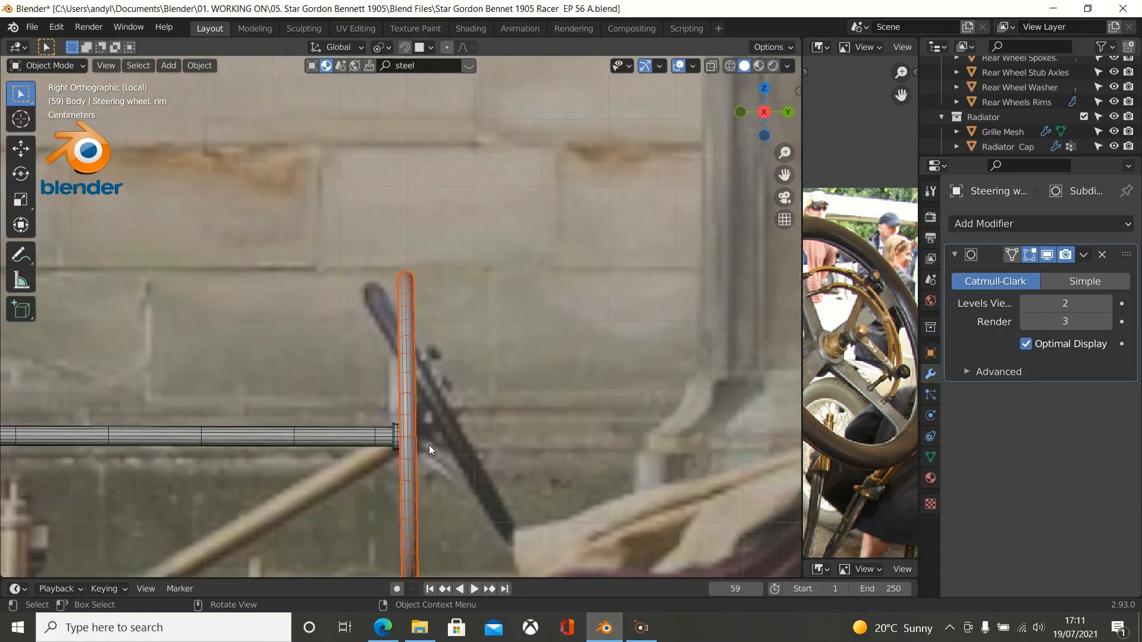
scroll(333, 441, "down", 5)
middle_click_drag(333, 443, 239, 455)
scroll(365, 416, "up", 5)
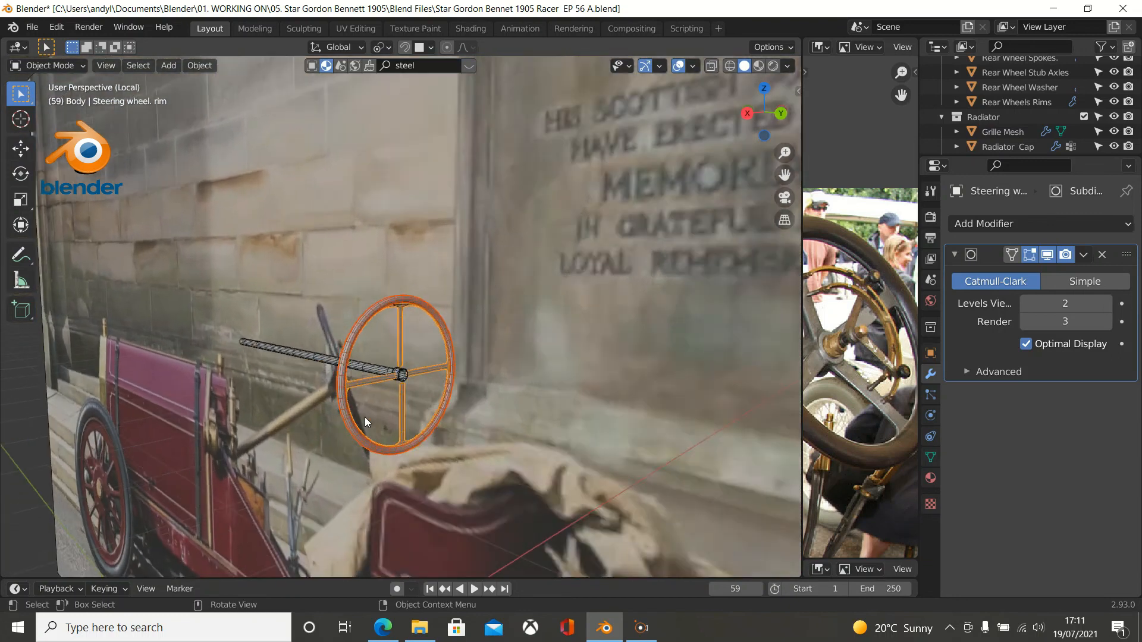
scroll(366, 417, "up", 3)
middle_click_drag(365, 417, 279, 403)
middle_click_drag(300, 401, 315, 367)
middle_click_drag(141, 463, 114, 506)
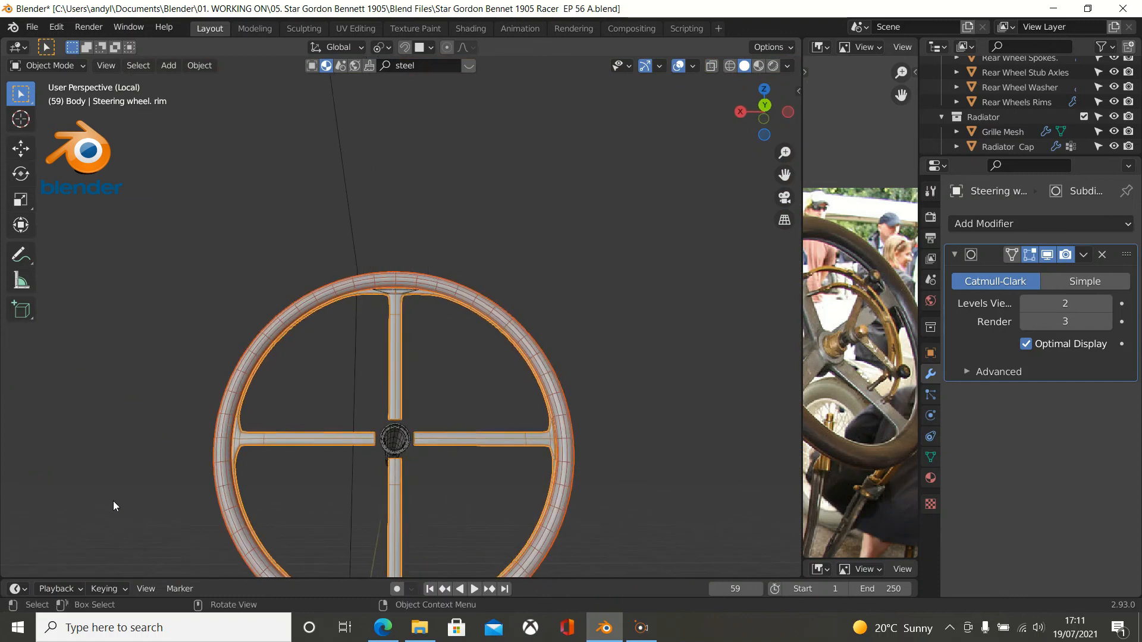
Examine a horizontal spoke's joint with the rim from behind and at an angle, checking its mesh in Edit Mode.
key("ctrl+KP_1")
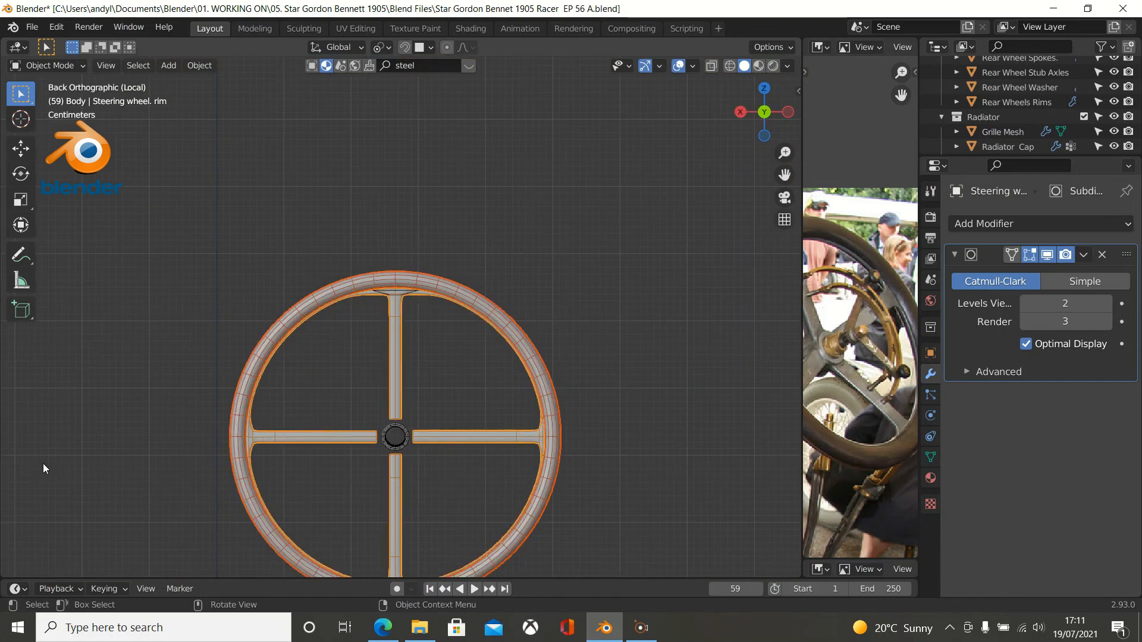
scroll(43, 463, "up", 3)
middle_click_drag(62, 434, 286, 210, "shift")
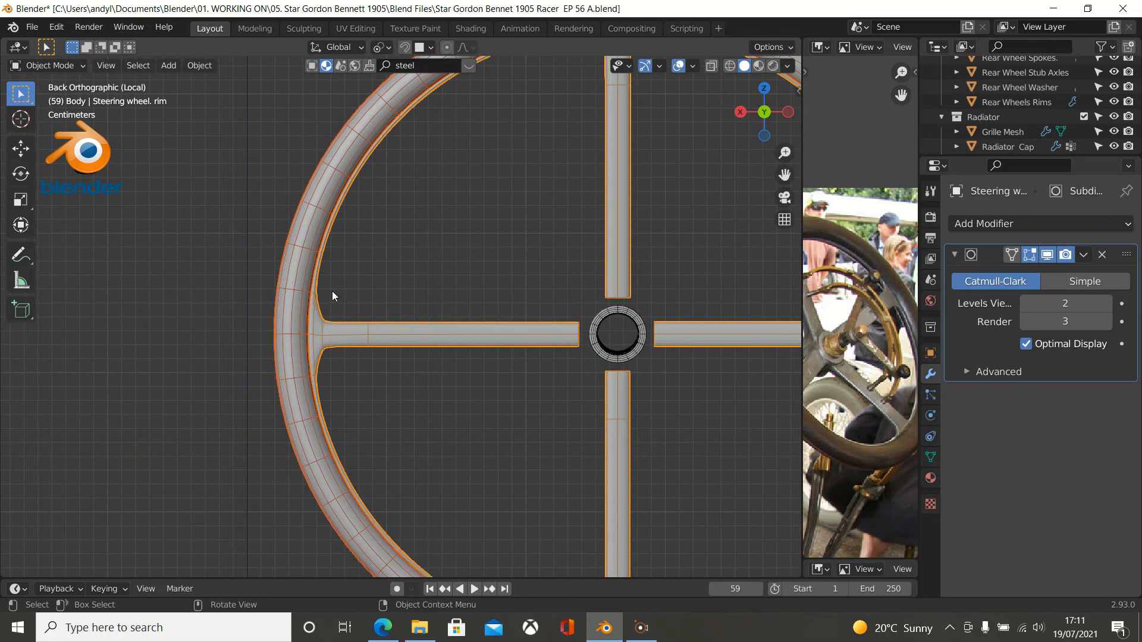
scroll(335, 291, "up", 2)
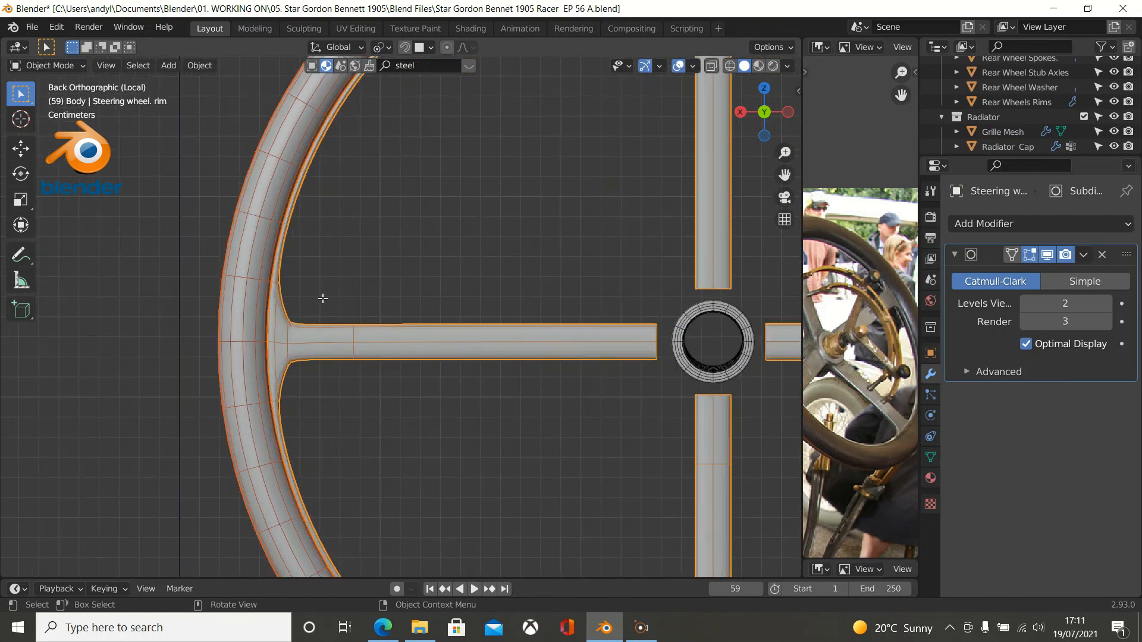
key("Tab")
scroll(306, 305, "up", 2)
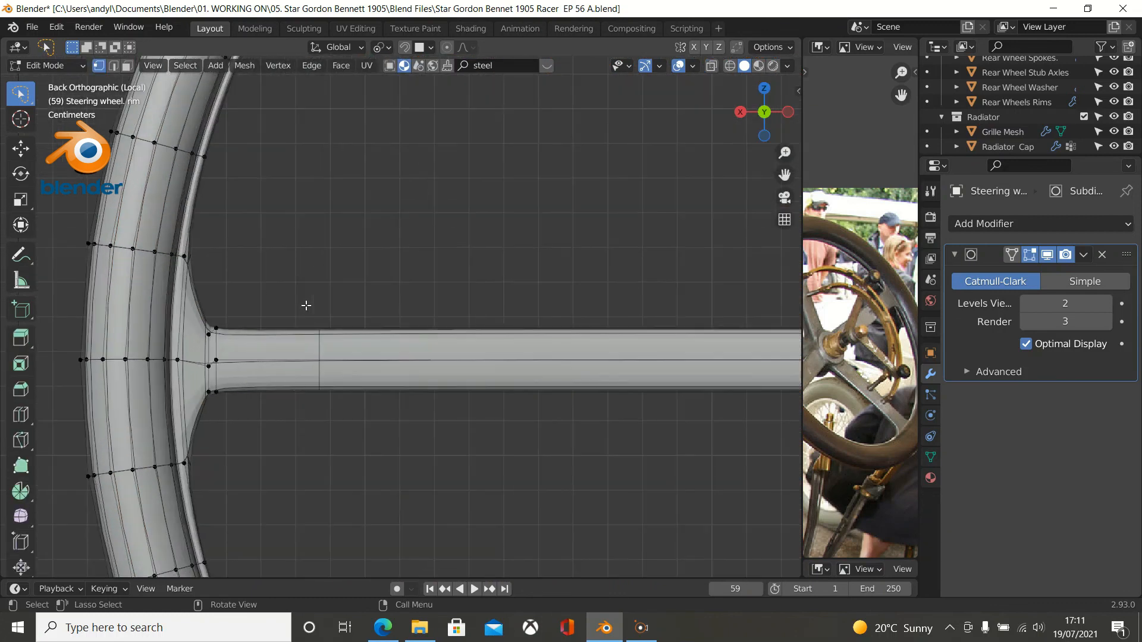
middle_click_drag(306, 305, 273, 322)
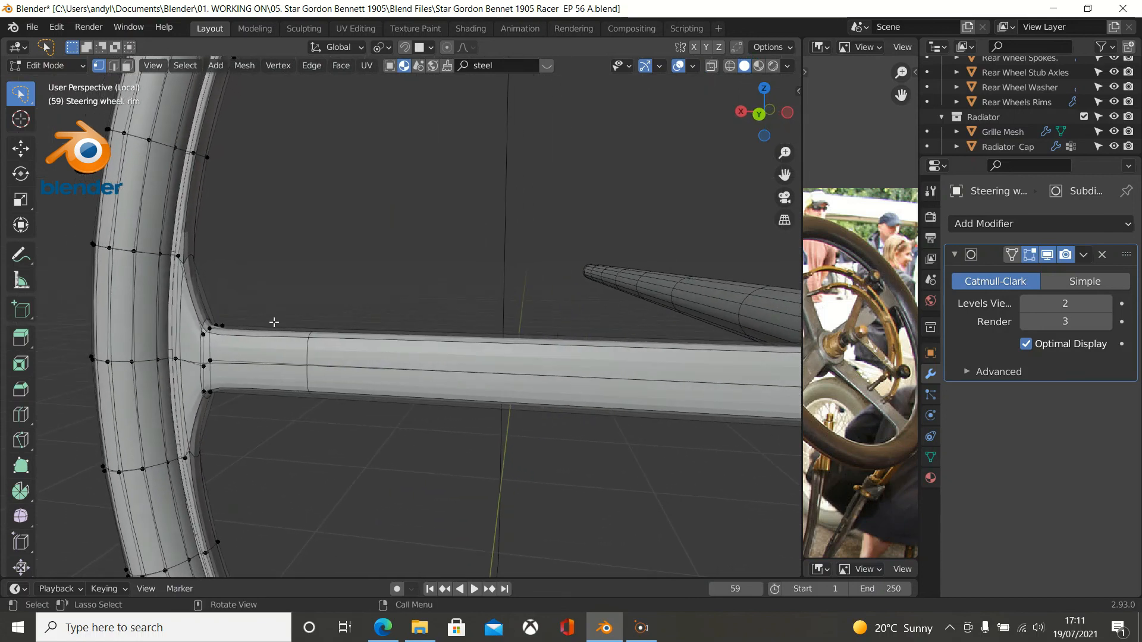
scroll(273, 321, "down", 3)
key("Tab")
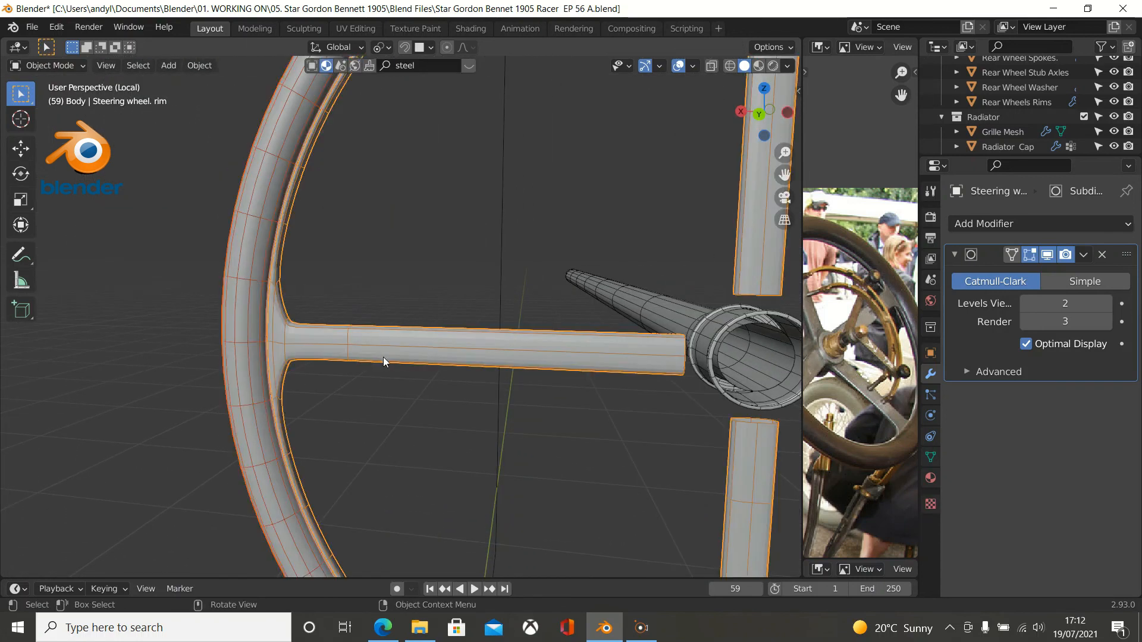
Apply smooth shading to the steering wheel's rim and spokes.
left_click(199, 66)
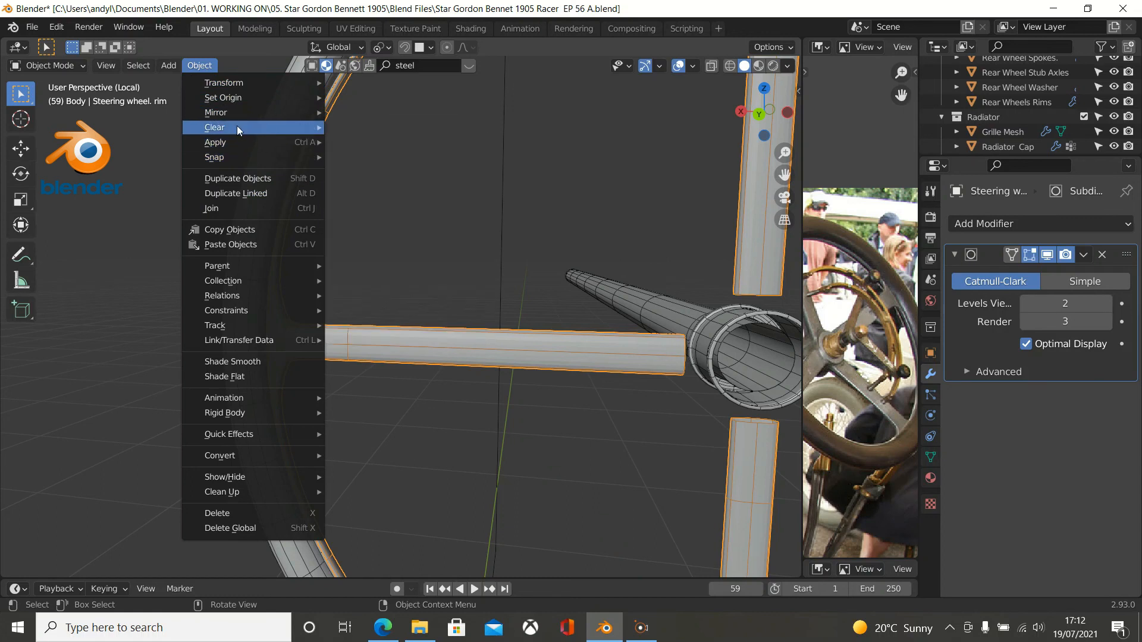
left_click(238, 364)
scroll(345, 328, "down", 2)
middle_click_drag(344, 328, 397, 305)
scroll(397, 305, "down", 1)
scroll(397, 305, "up", 2)
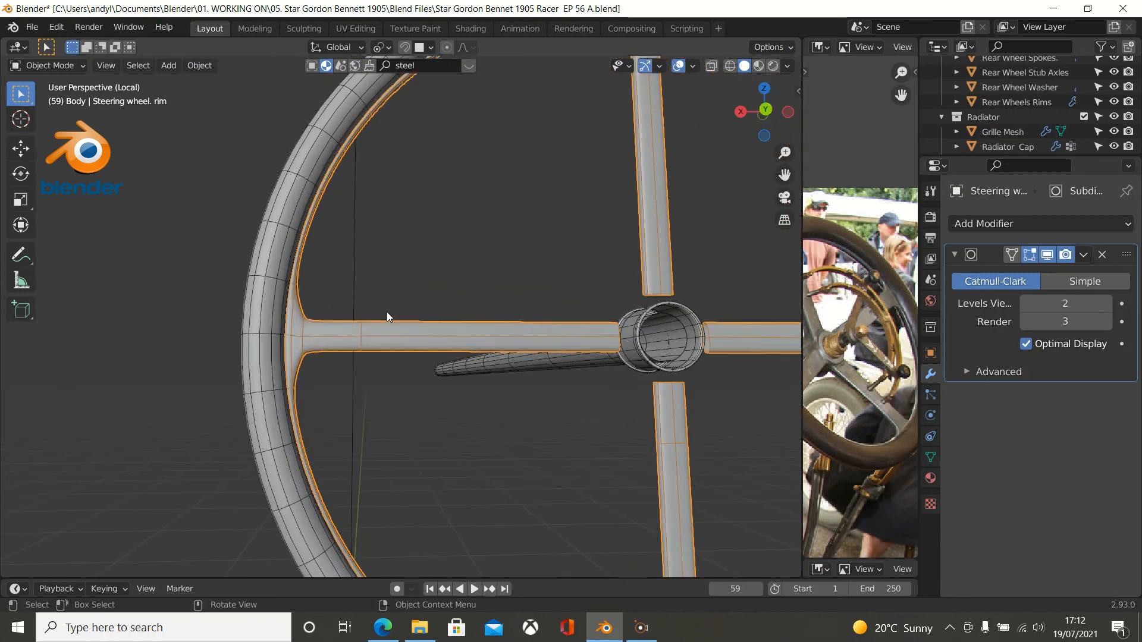
Inspect the top spoke's lug and its joint with the rim from several angles, in Object and Edit Mode.
middle_click_drag(455, 242, 483, 283)
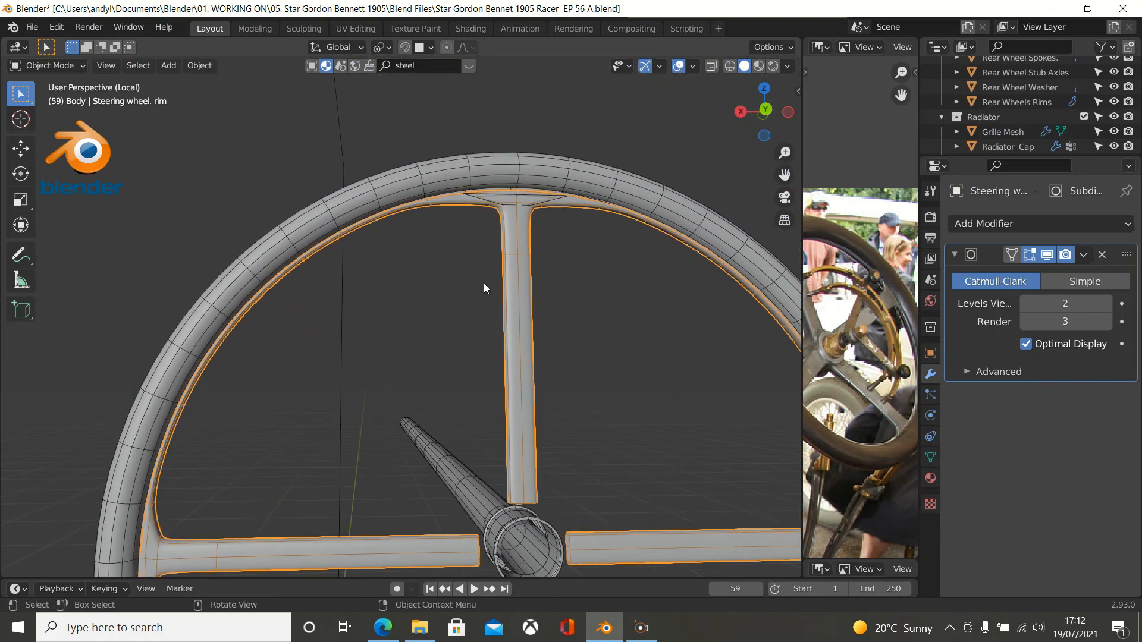
middle_click_drag(501, 242, 434, 275)
scroll(458, 266, "up", 2)
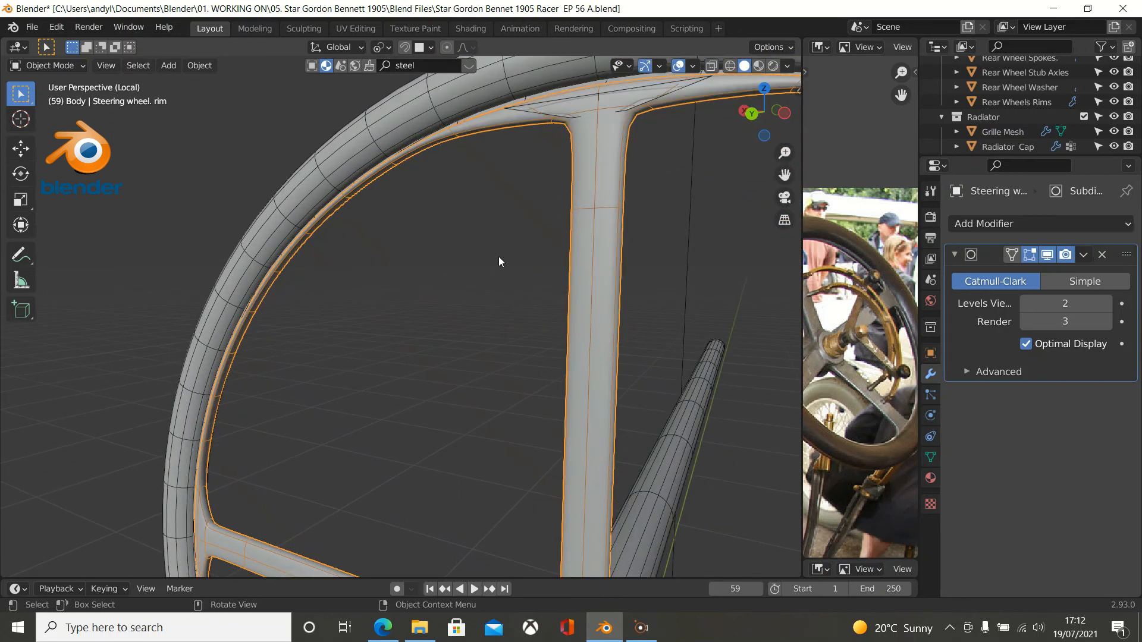
key("Tab")
middle_click_drag(540, 224, 613, 225)
middle_click_drag(544, 196, 517, 262)
key("Tab")
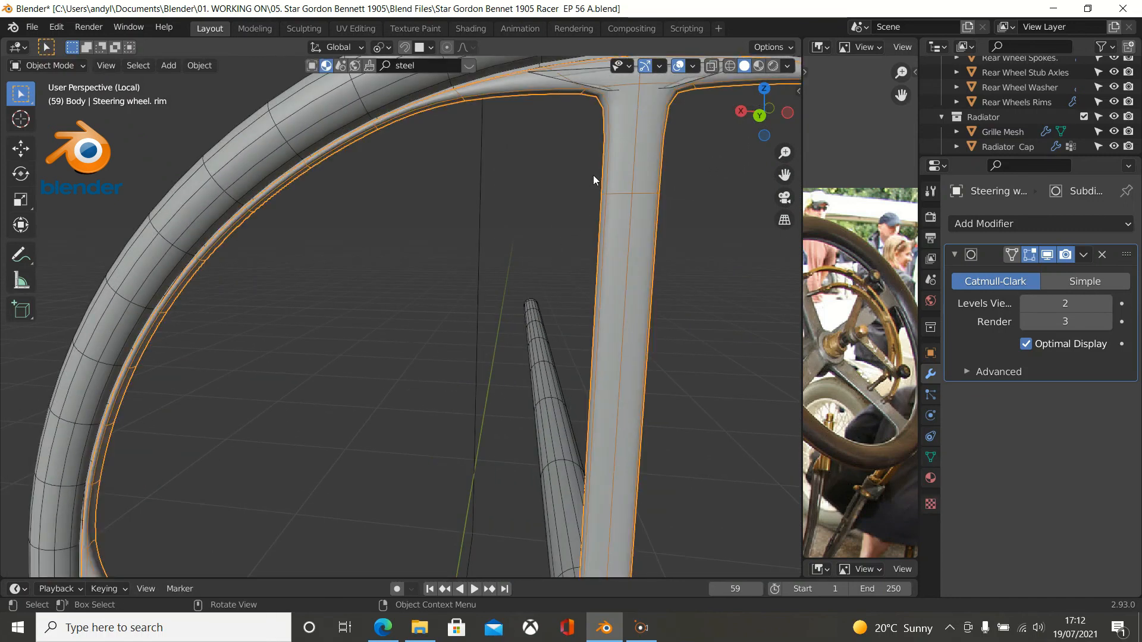
Delete the overlapping object at the top spoke's joint with the rim.
left_click(605, 81)
scroll(605, 102, "down", 5)
middle_click_drag(615, 198, 649, 198)
key("x")
left_click(574, 244)
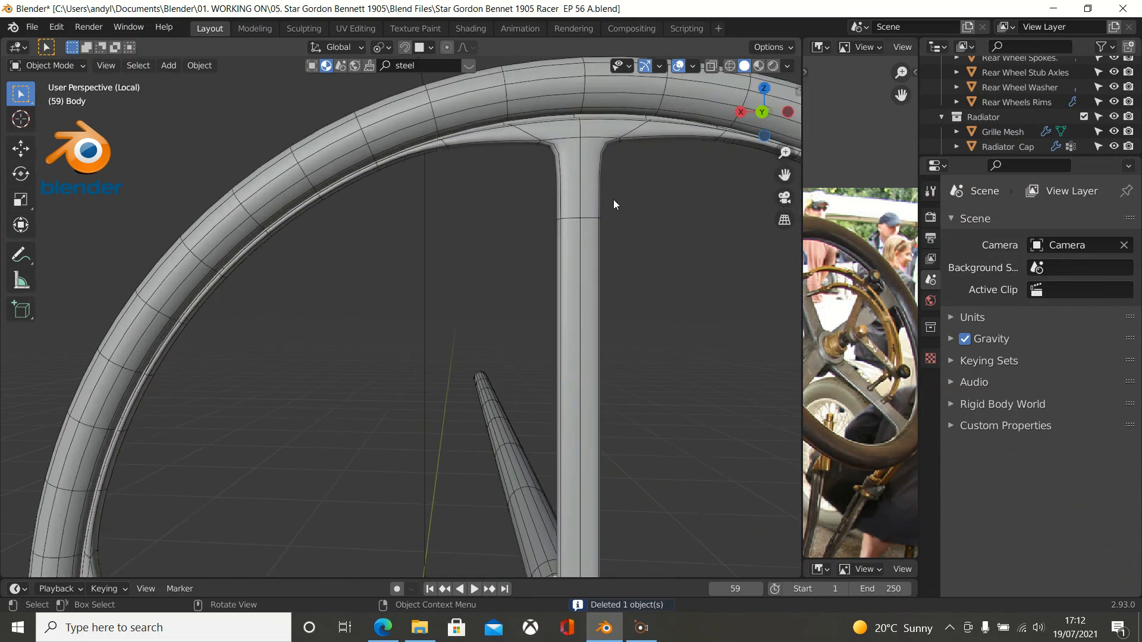
Check the spoke mesh in Edit Mode where the top lug meets the rim, viewing it from several angles.
left_click(571, 161)
key("Tab")
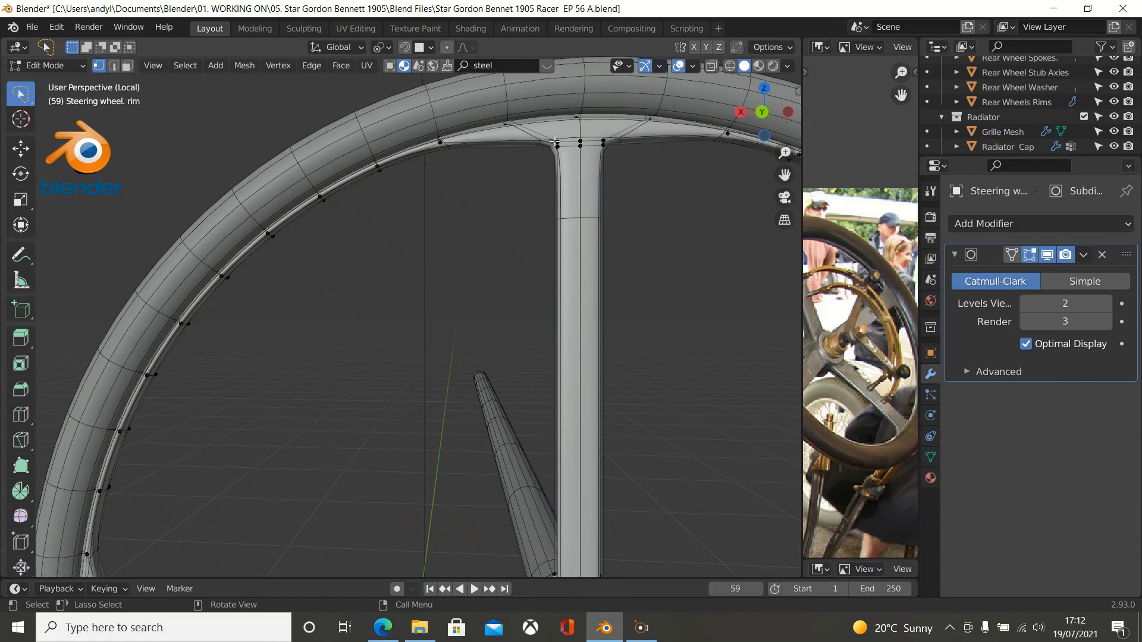
middle_click_drag(557, 133, 556, 86)
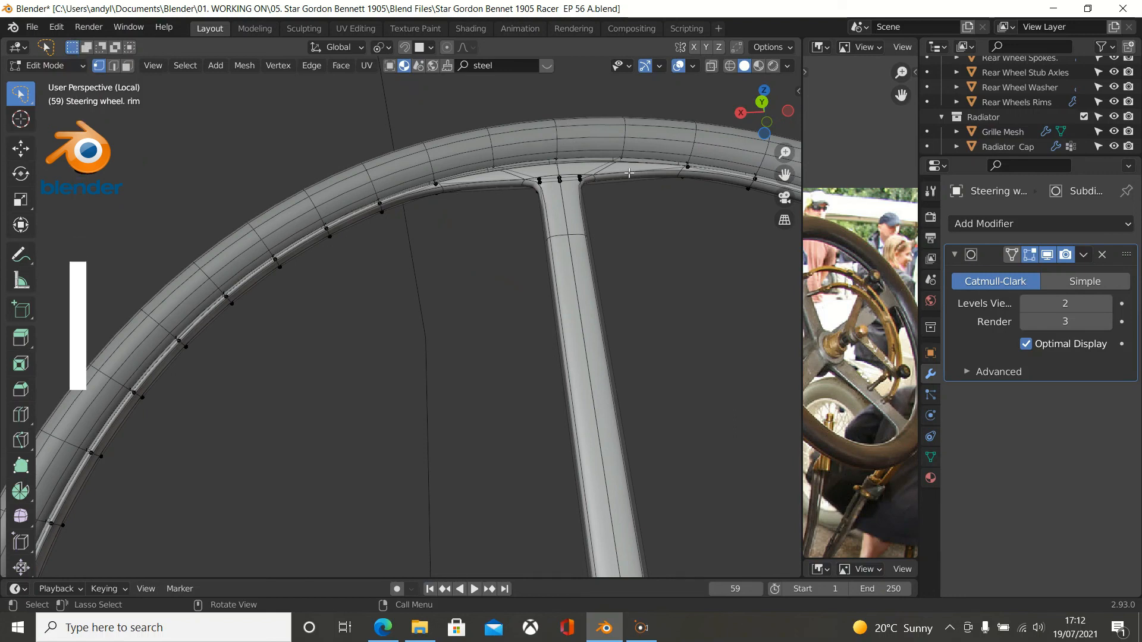
key("Tab")
key("Tab")
left_click(552, 149)
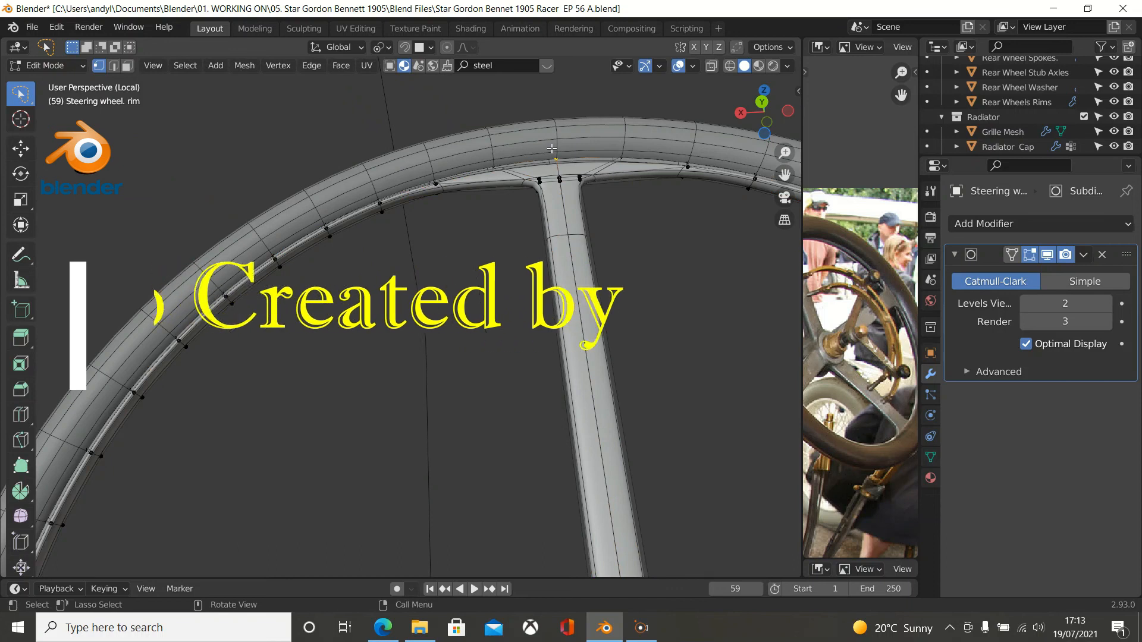
middle_click_drag(499, 157, 503, 177)
scroll(504, 176, "up", 1)
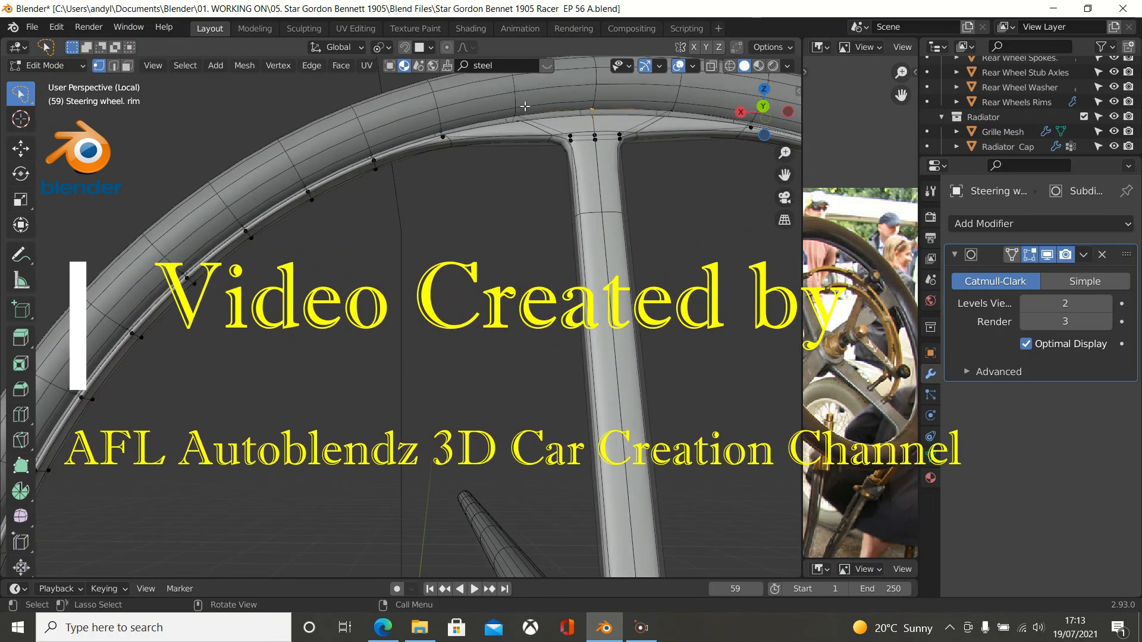
Return to Object Mode and select the outer rim together with the spoked inner rim.
key("Tab")
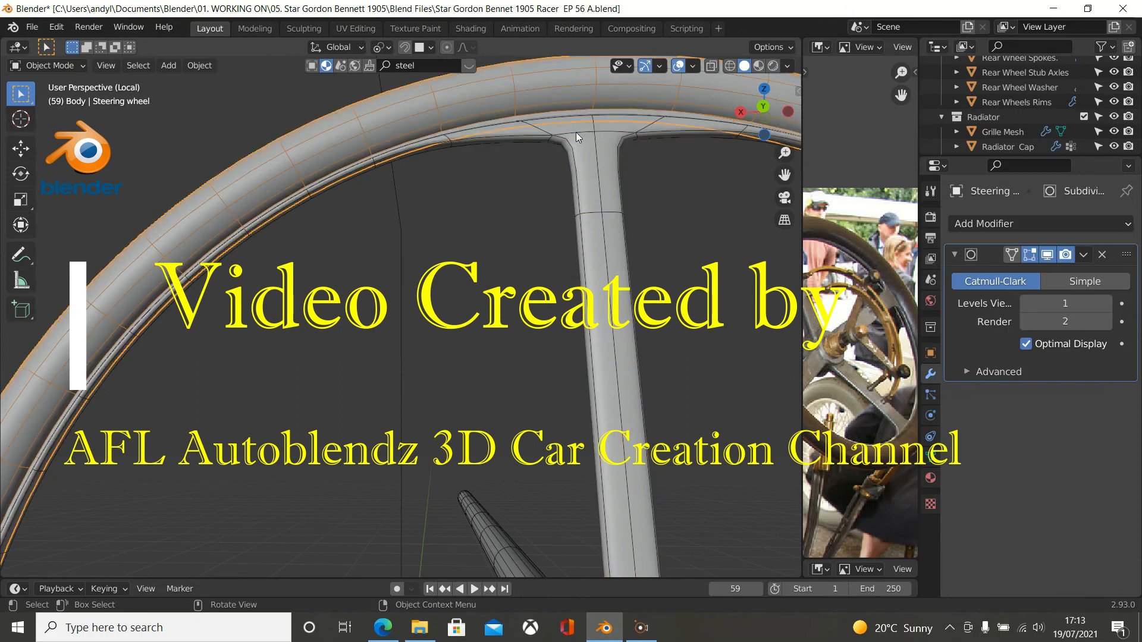
left_click(600, 149)
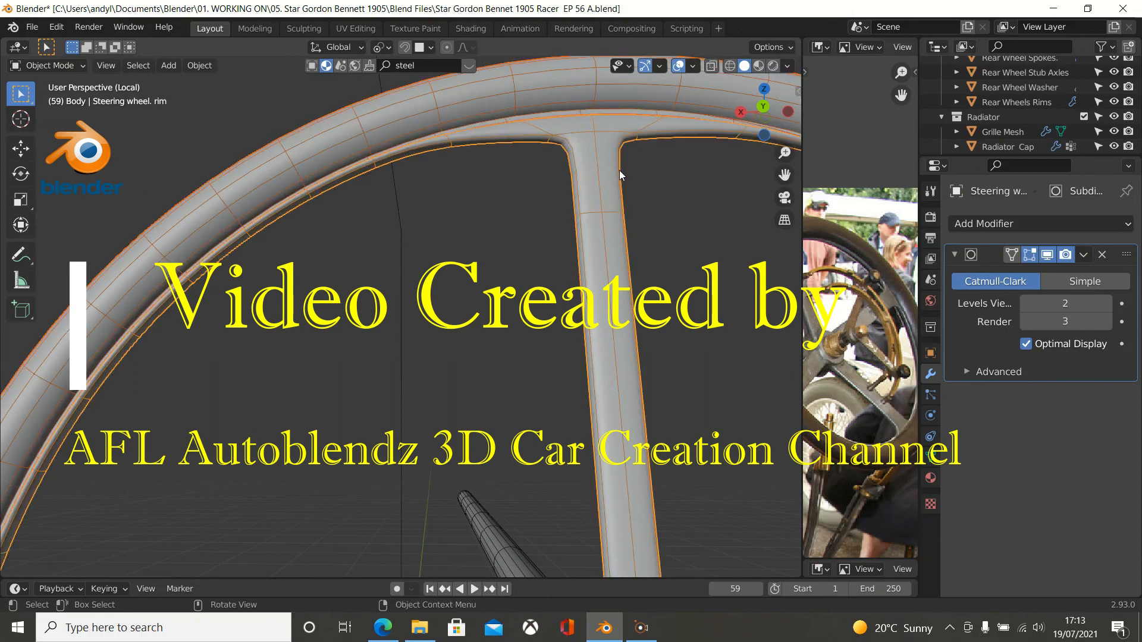